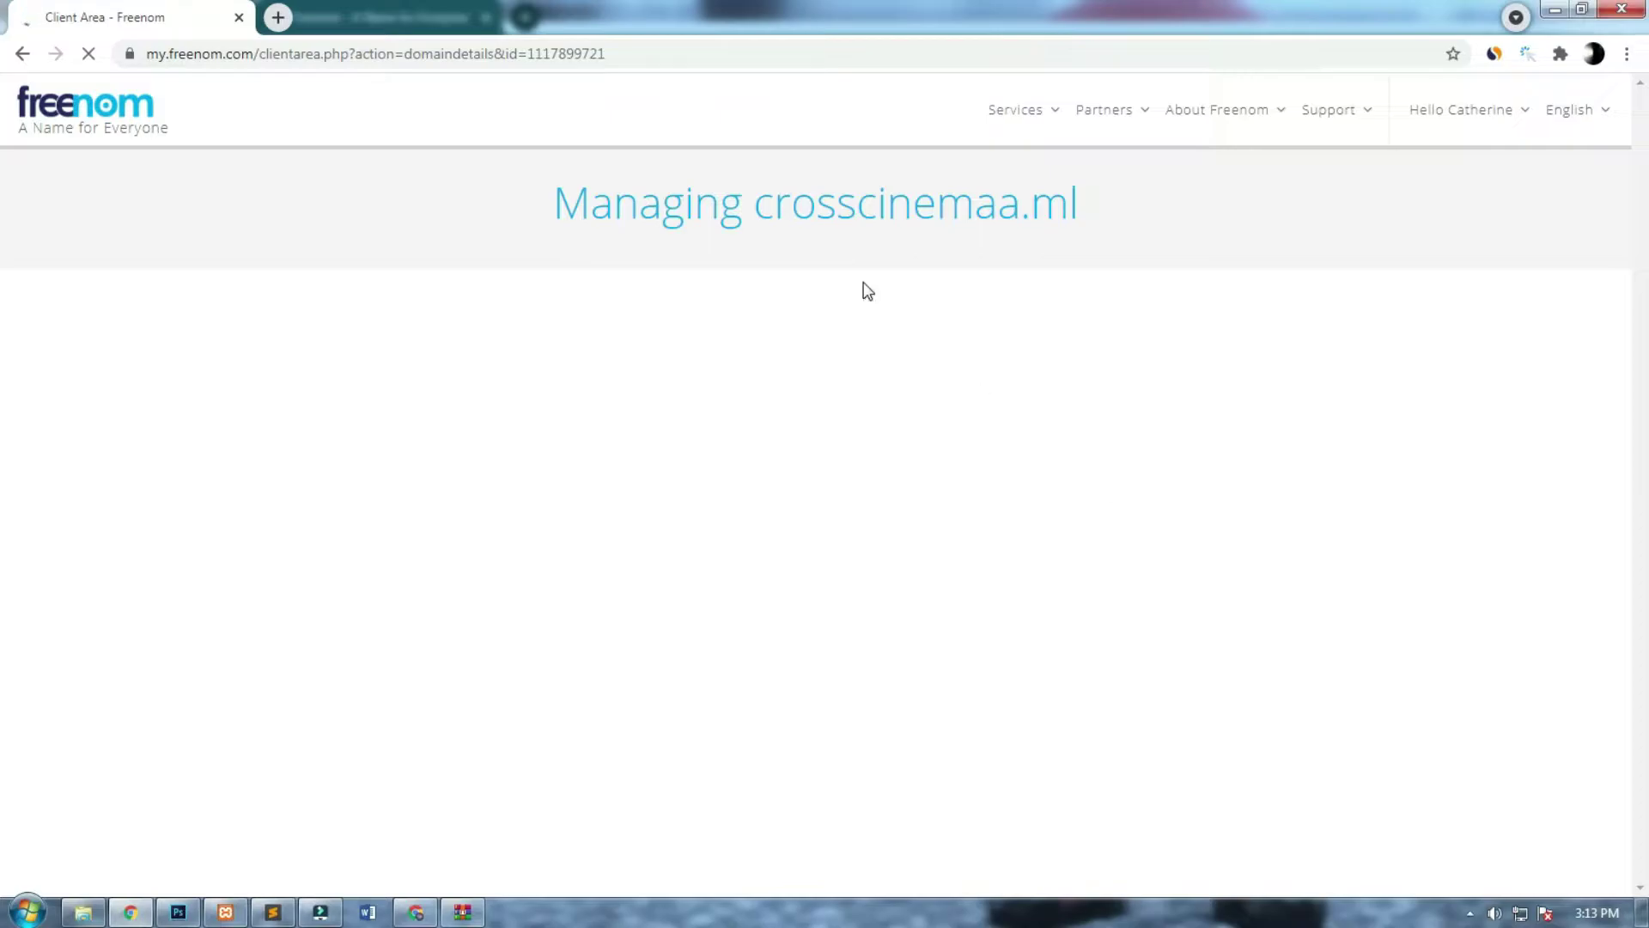
Check the crosscinemaa.ml heading in Freenom, then close the Freenom tab.
{"action": "left_click_drag", "start_coordinate": [1142, 194], "coordinate": [754, 216]}
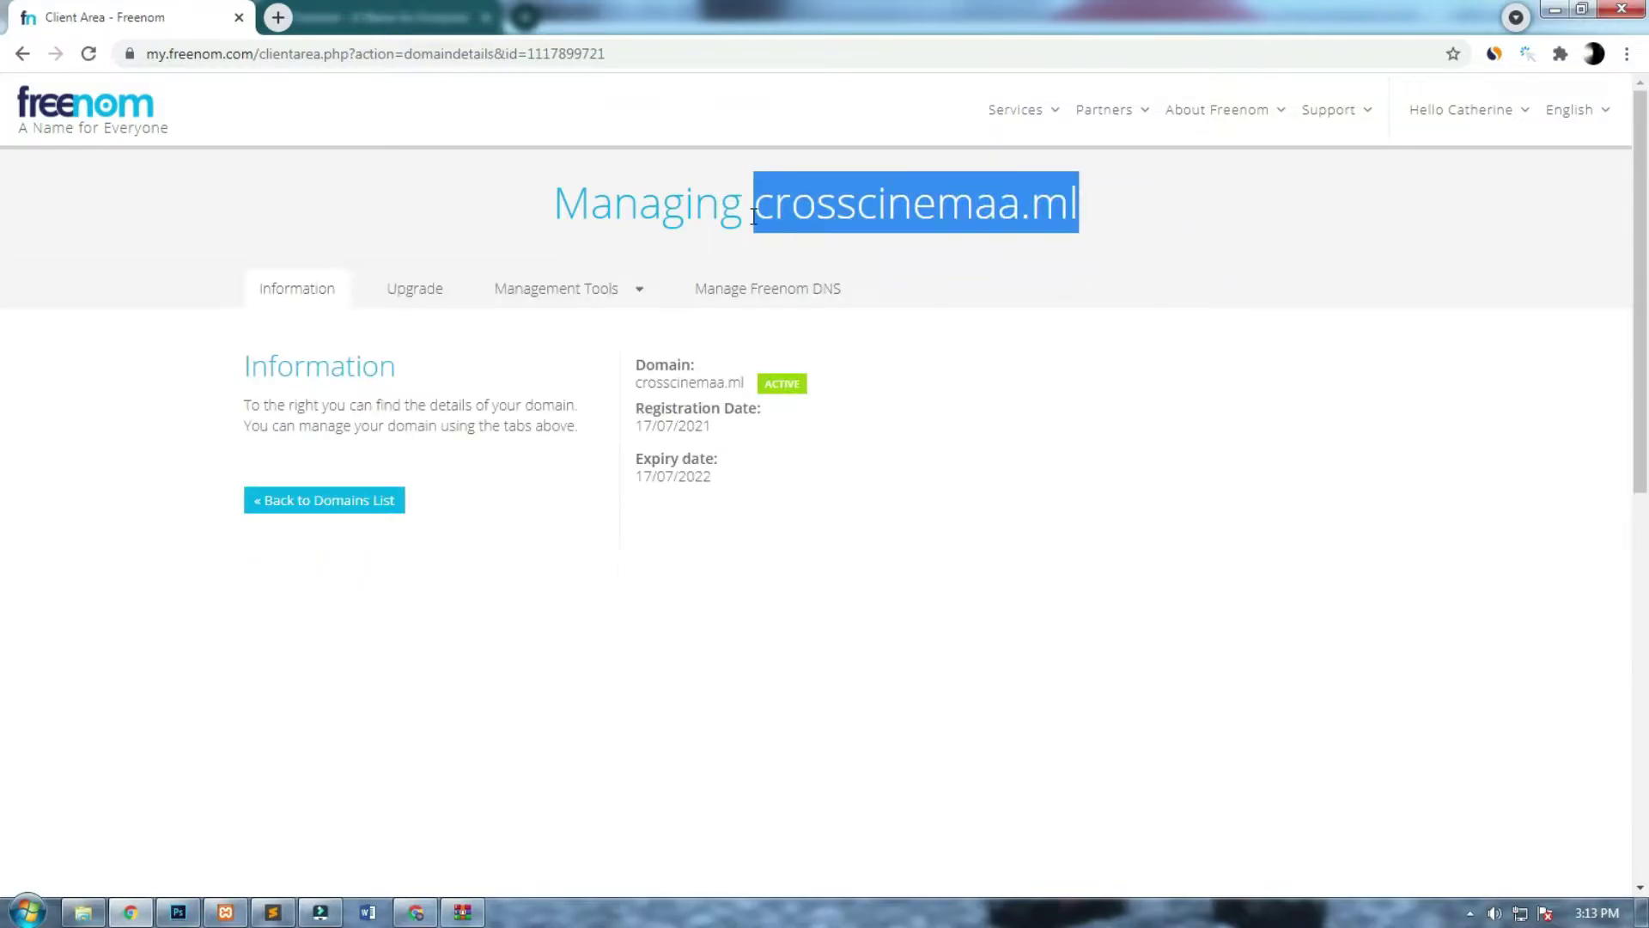
{"action": "left_click", "coordinate": [719, 392]}
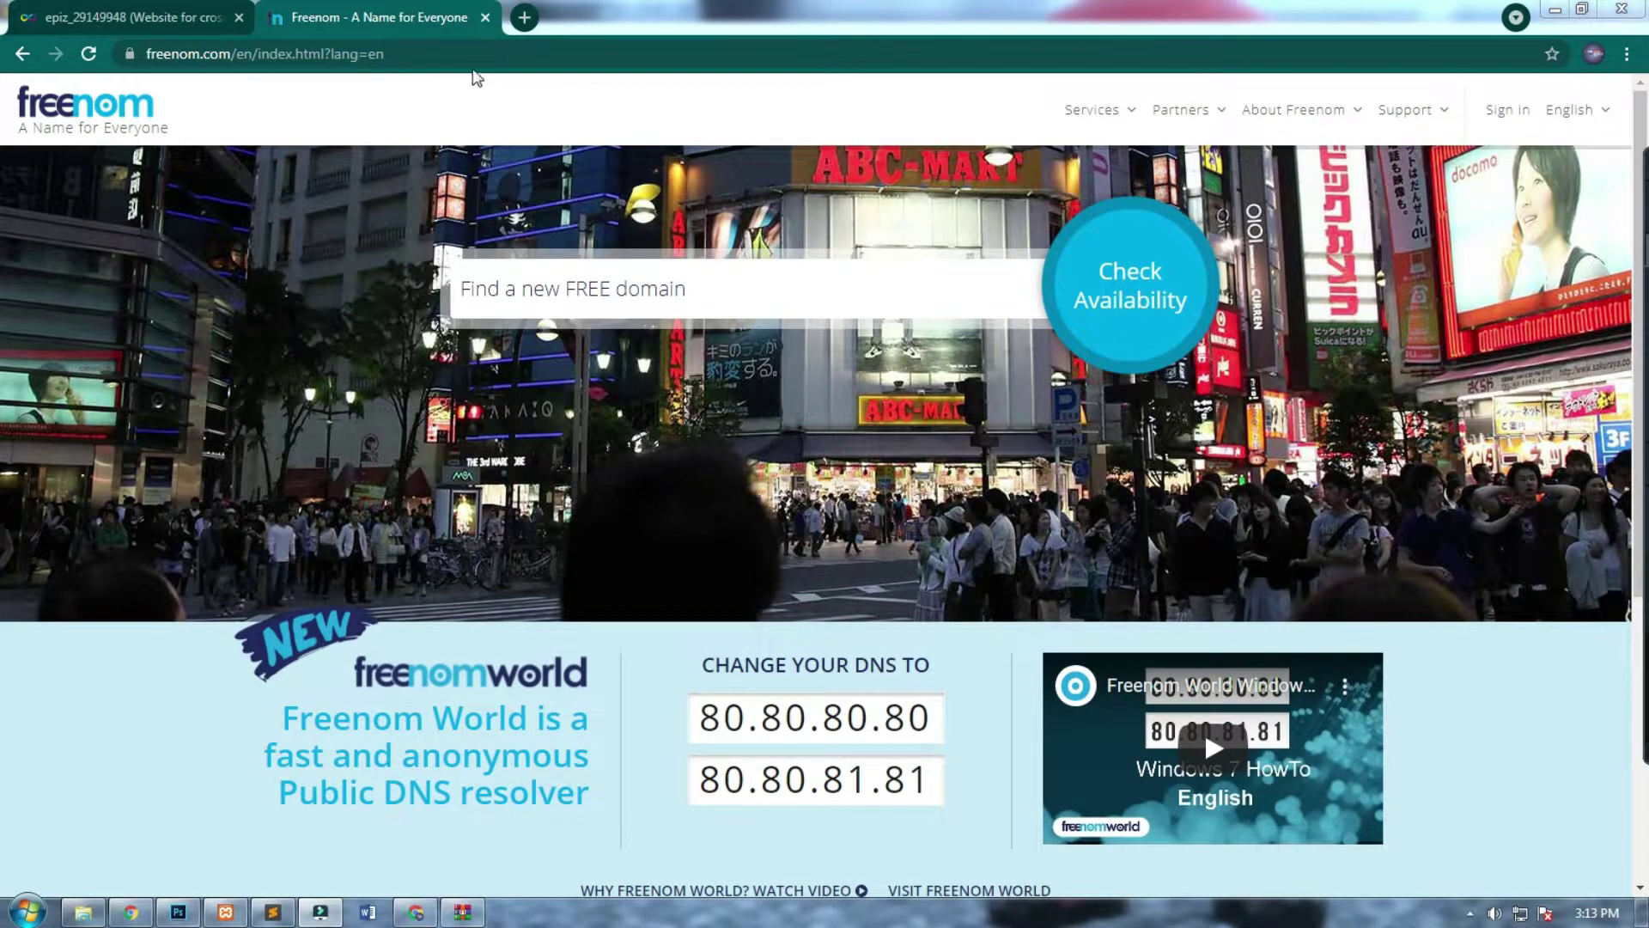
{"action": "left_click", "coordinate": [485, 18]}
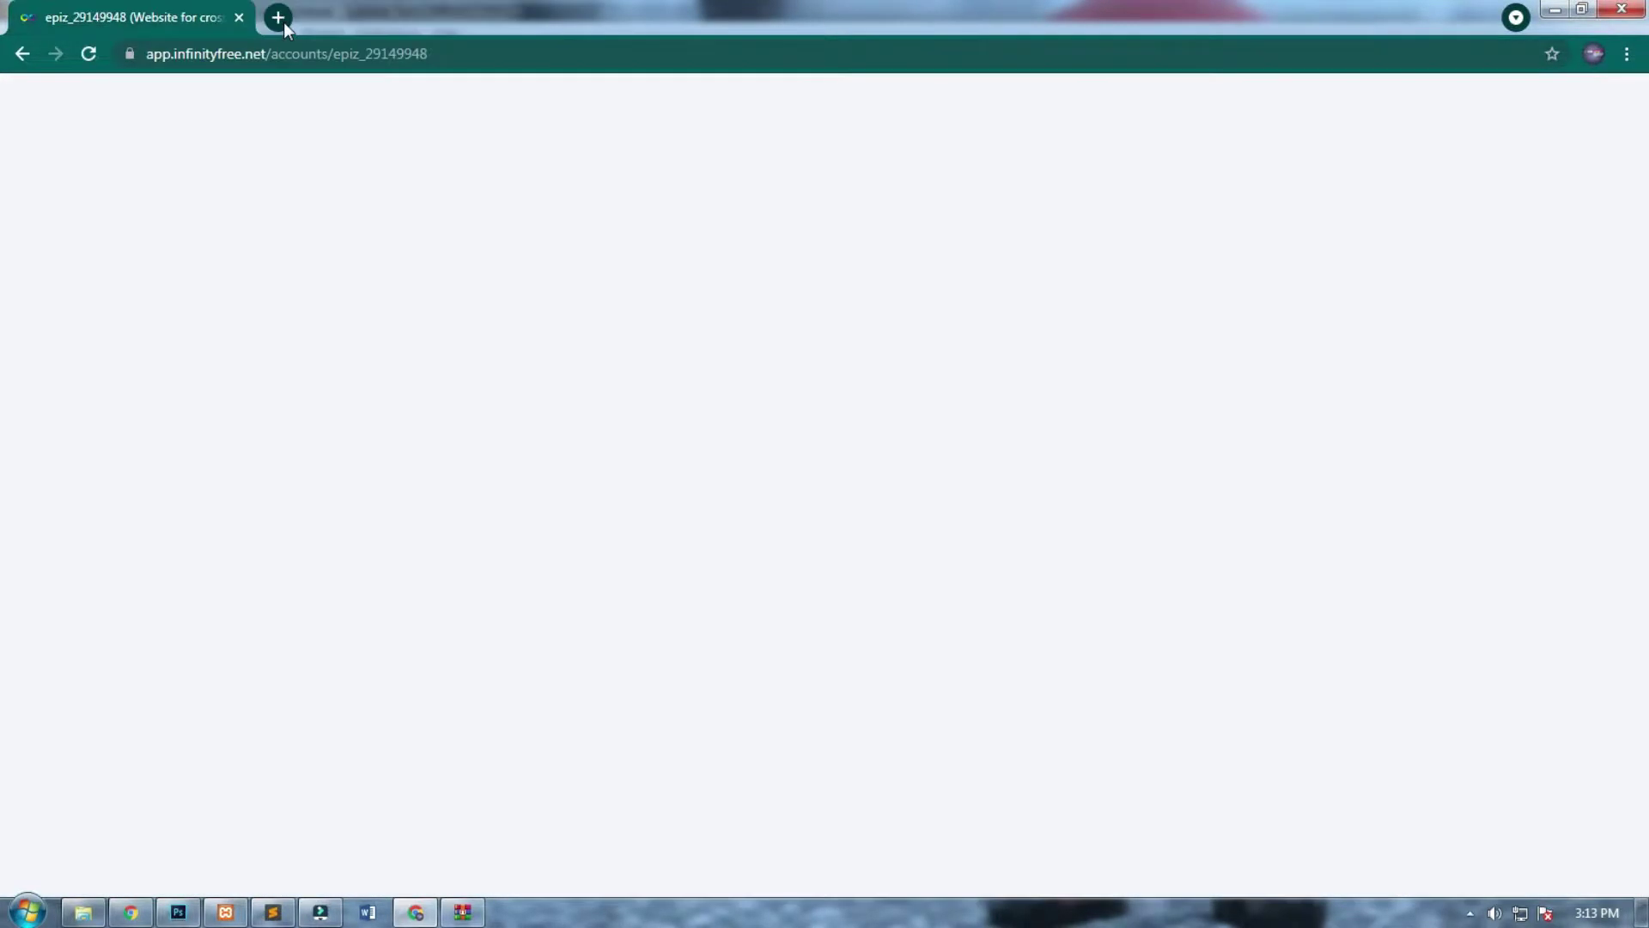
In a fresh tab, search Google for 'infinity free', replacing the old InfinityFree tab.
{"action": "left_click", "coordinate": [279, 18]}
{"action": "left_click", "coordinate": [215, 15]}
{"action": "left_click", "coordinate": [237, 18]}
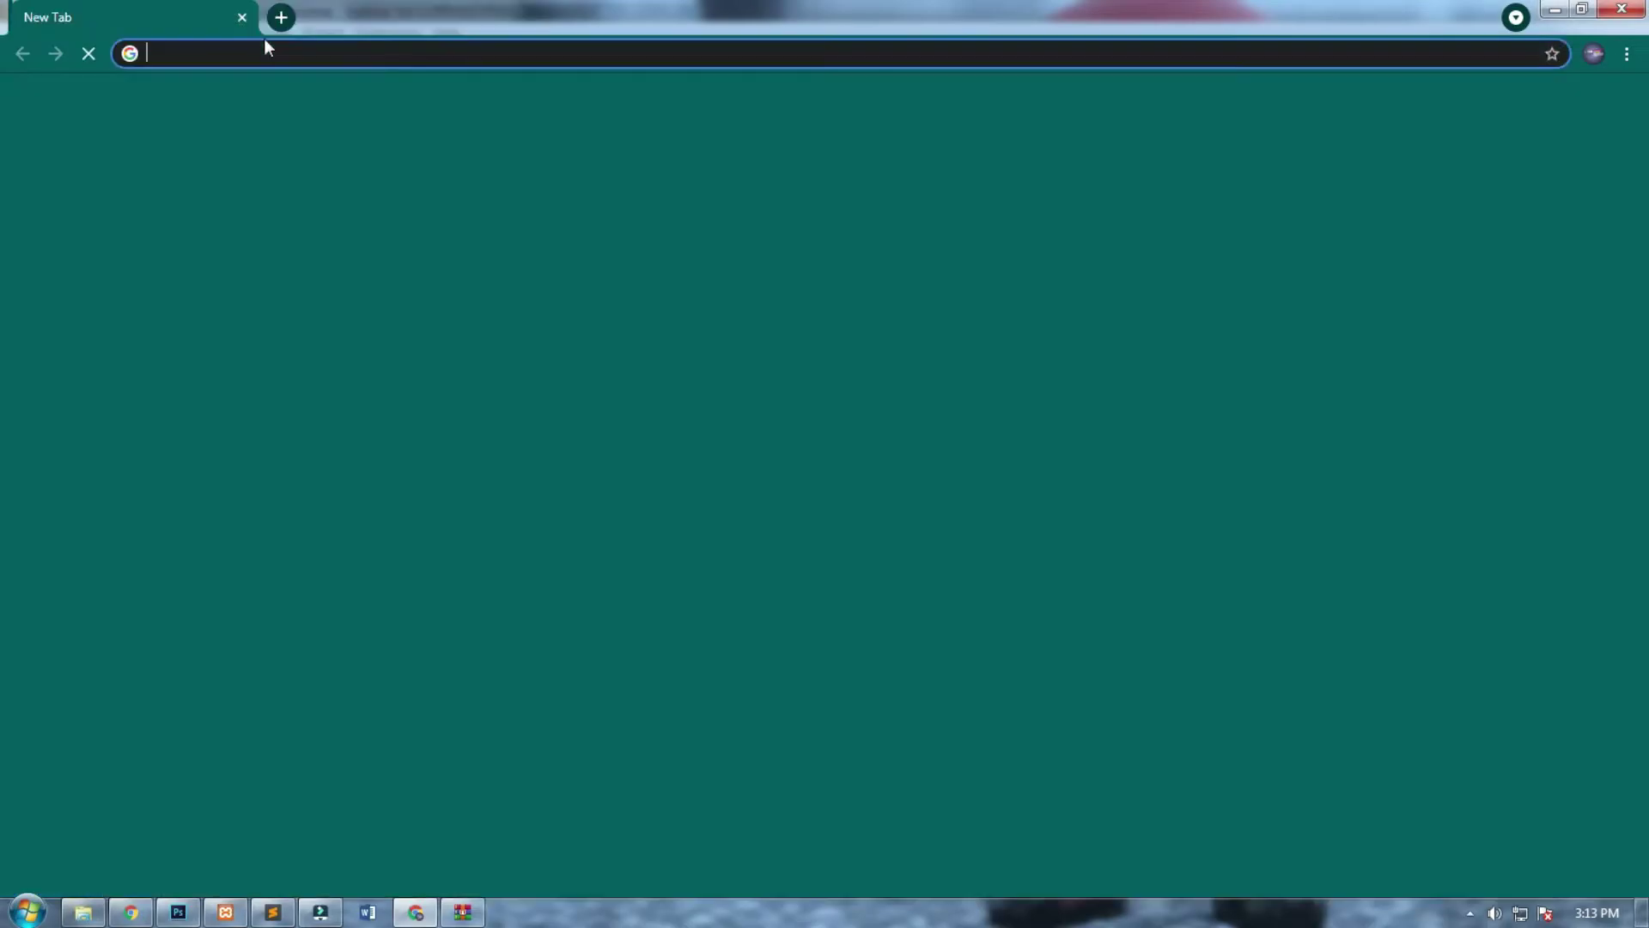
{"action": "type", "text": "ini"}
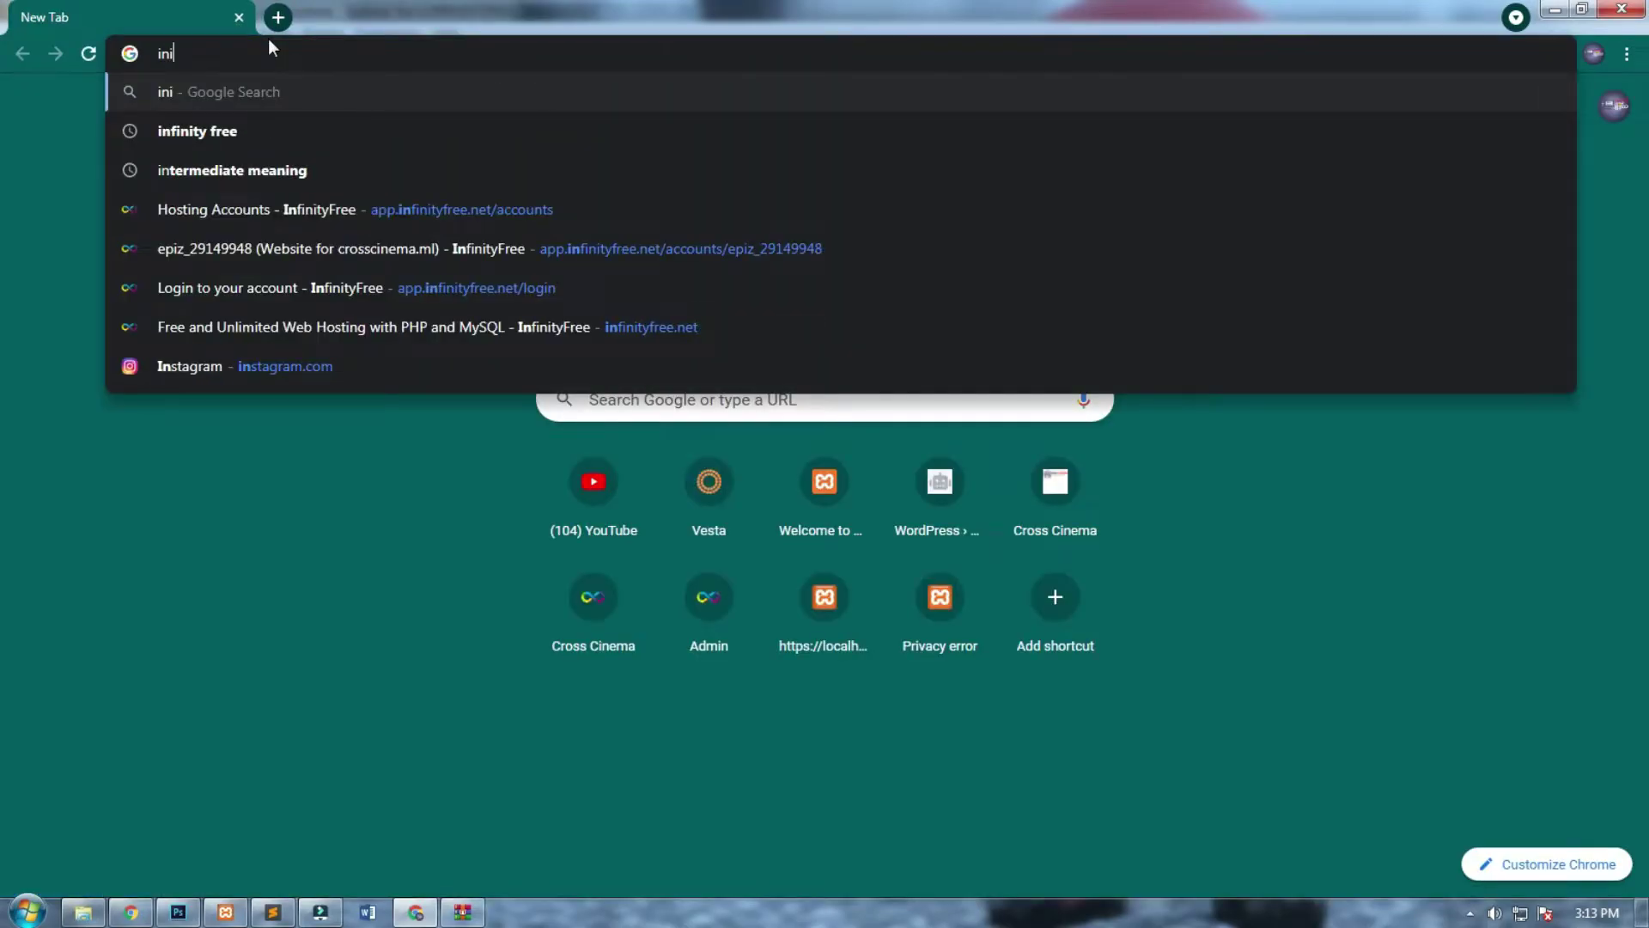
{"action": "key", "text": "Down"}
{"action": "key", "text": "Return"}
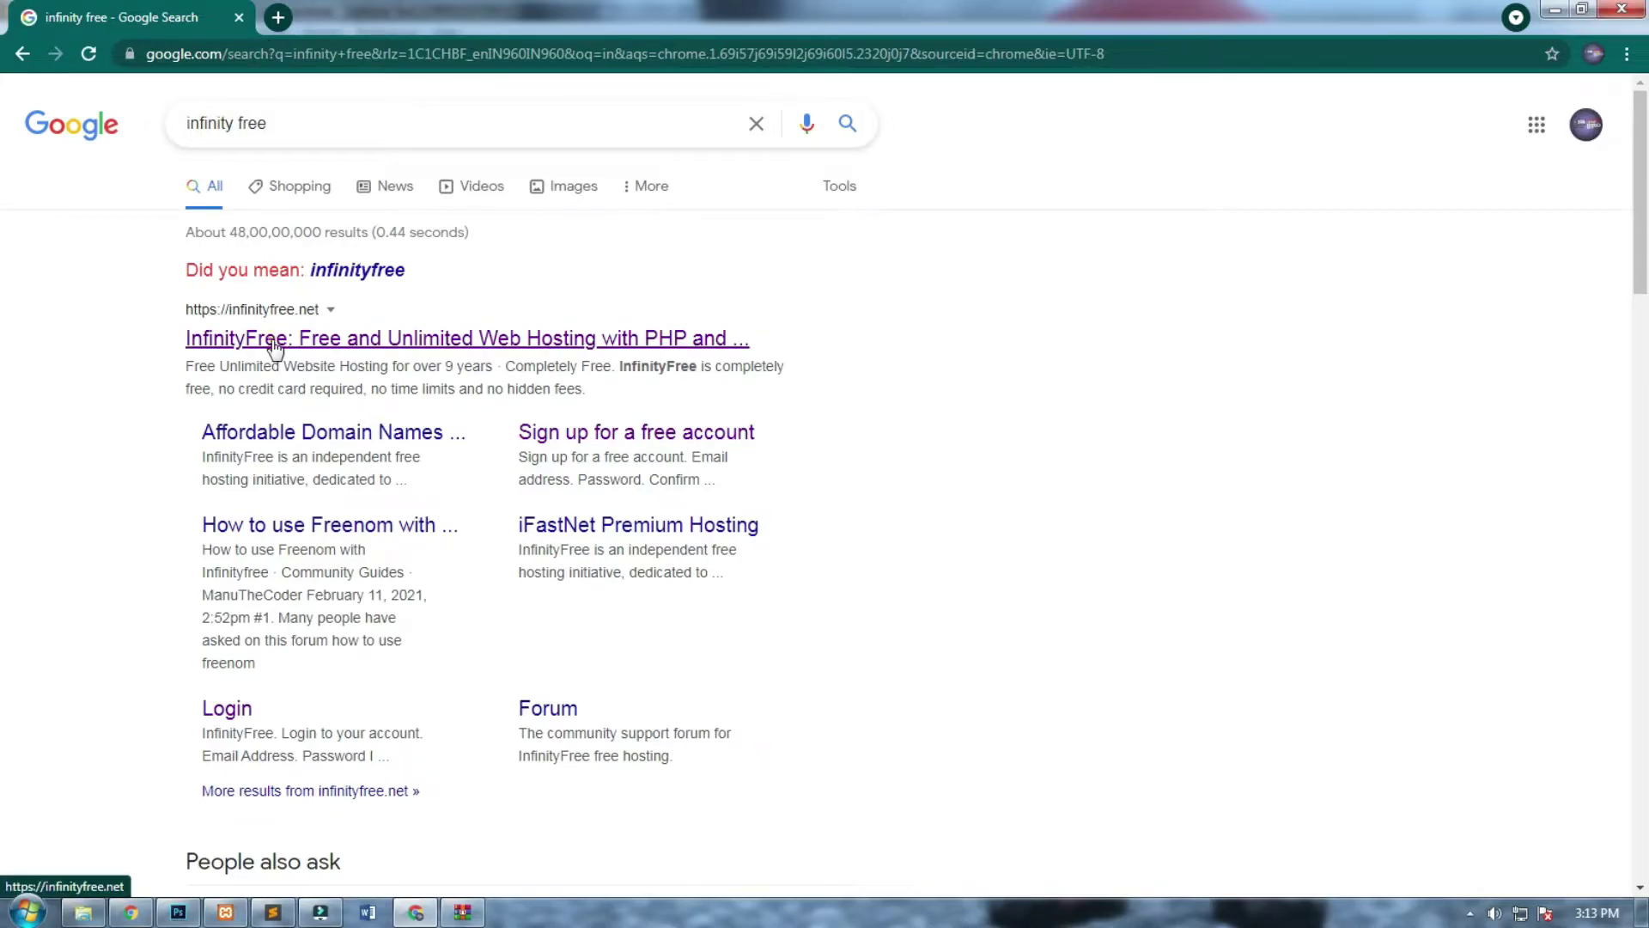
Open infinityfree.net and go to the Client Area's Hosting Accounts list.
{"action": "left_click", "coordinate": [275, 342]}
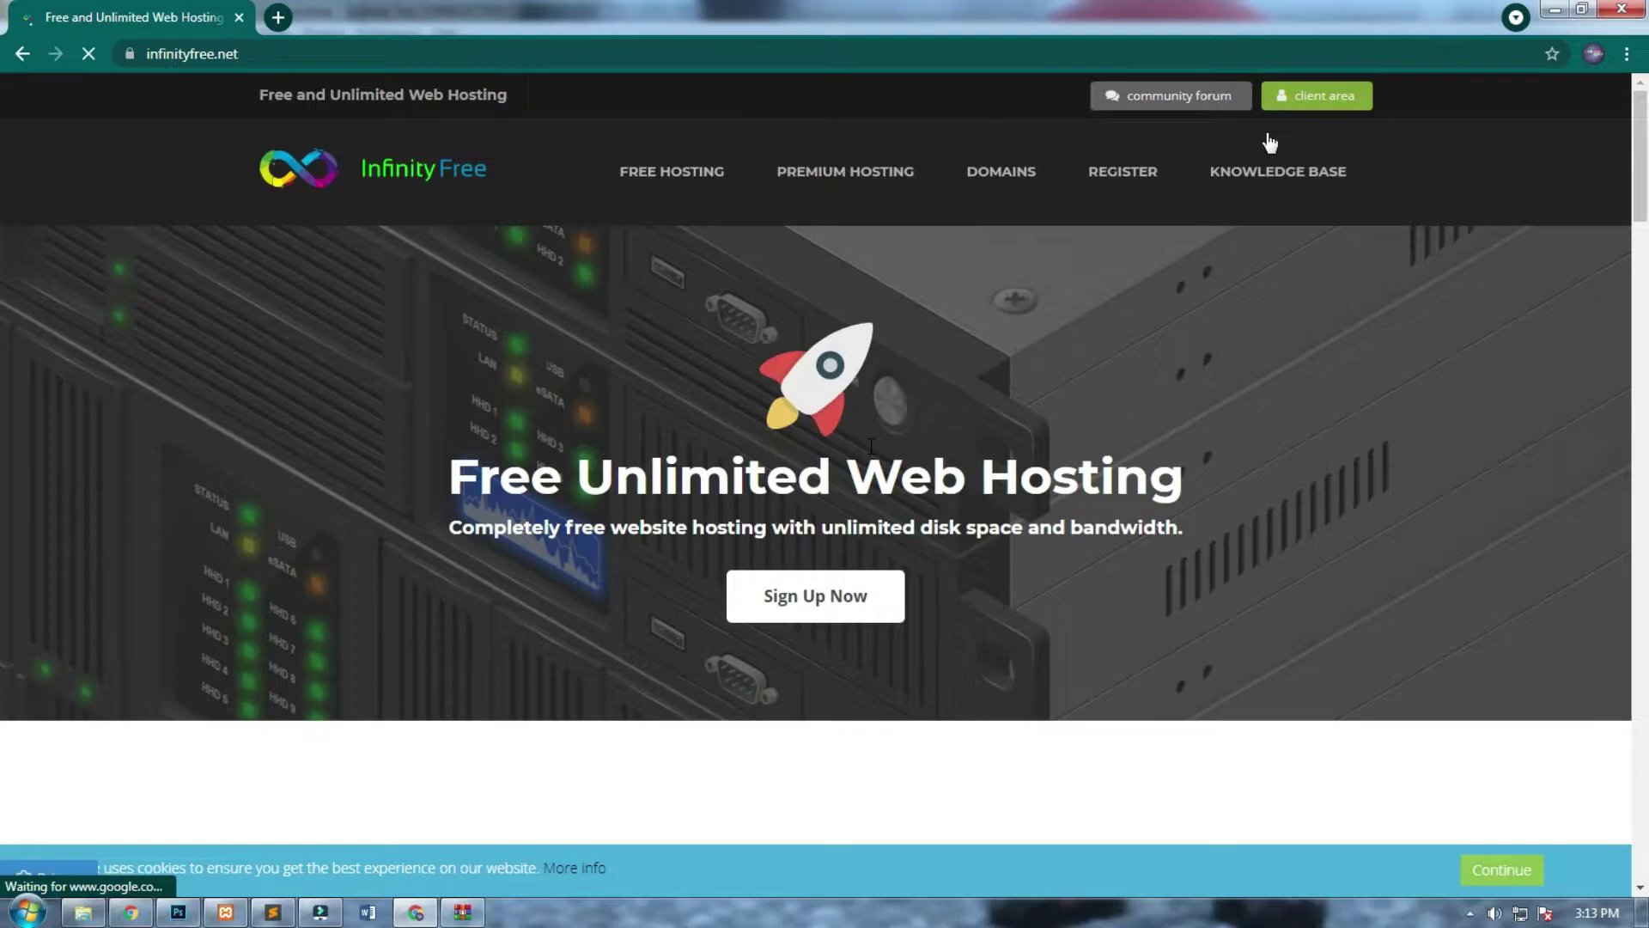
{"action": "left_click", "coordinate": [1314, 99]}
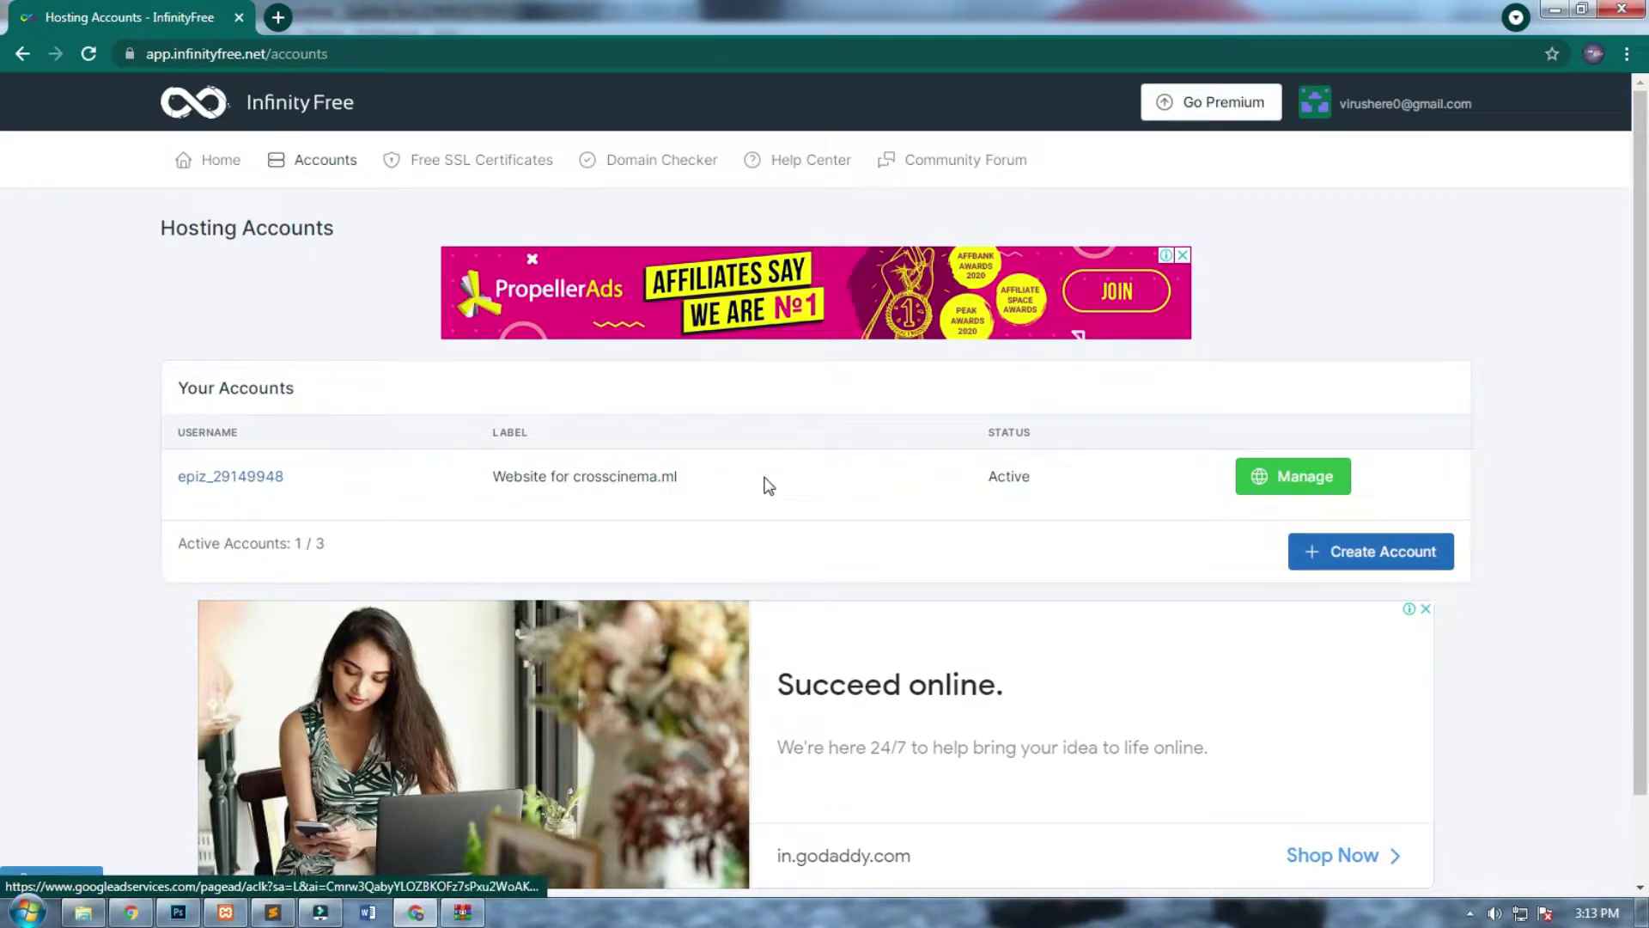
{"action": "left_click_drag", "start_coordinate": [515, 476], "coordinate": [434, 472]}
Start a new hosting account with custom domain crosscinemaa.ml and search it.
{"action": "left_click", "coordinate": [559, 468]}
{"action": "left_click", "coordinate": [1344, 560]}
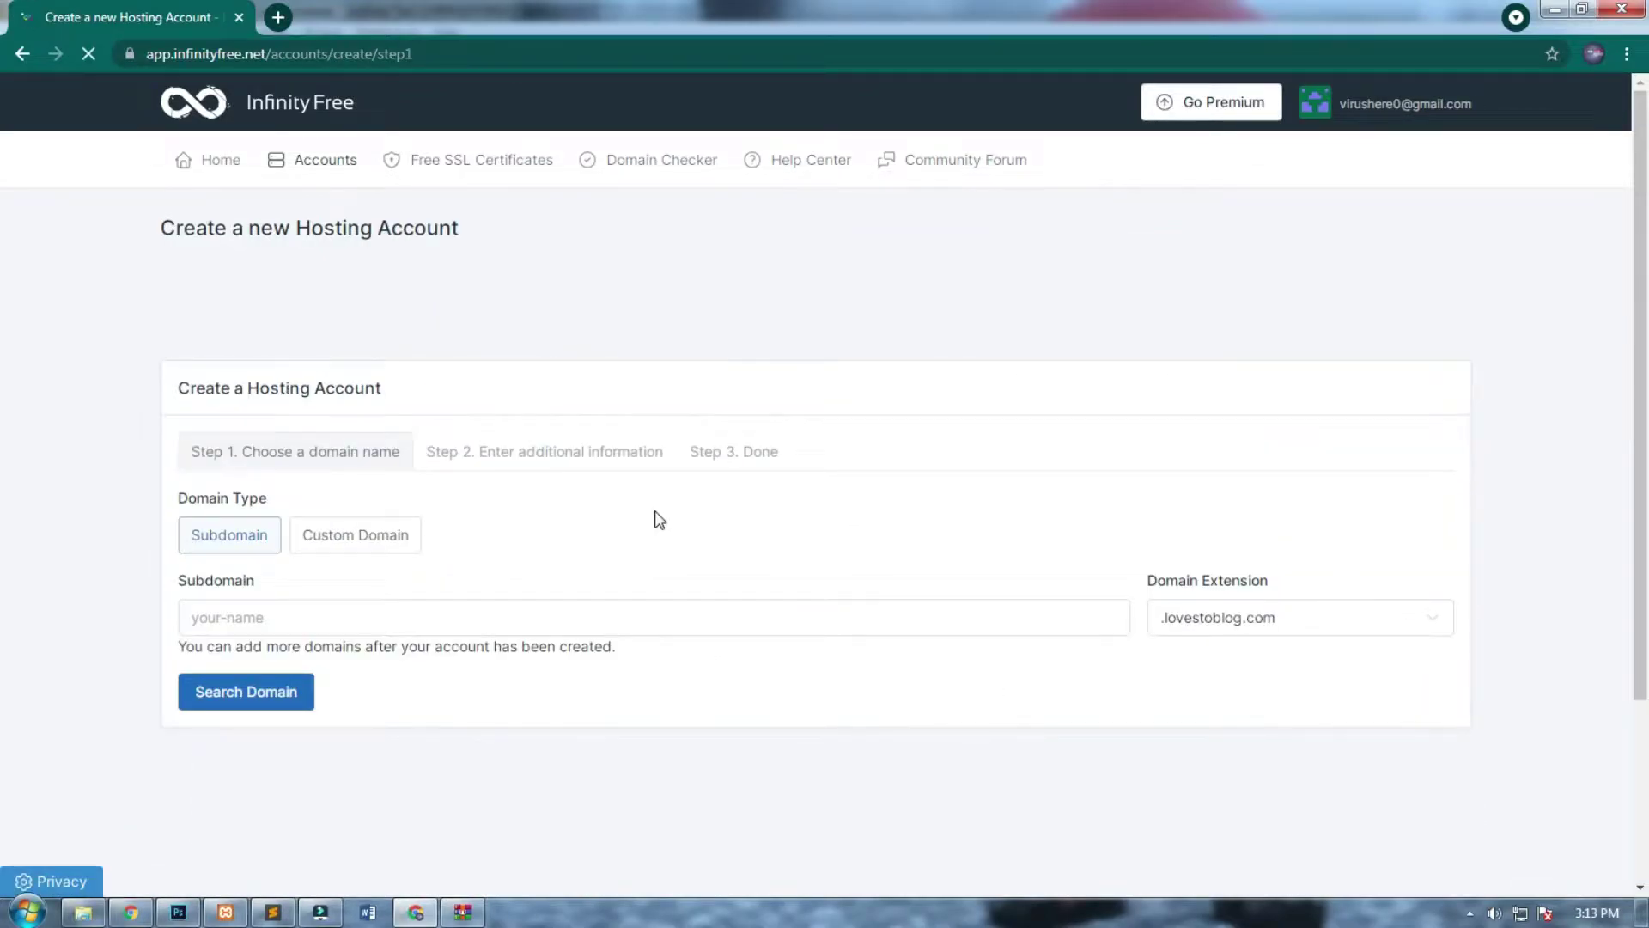
{"action": "left_click", "coordinate": [408, 542]}
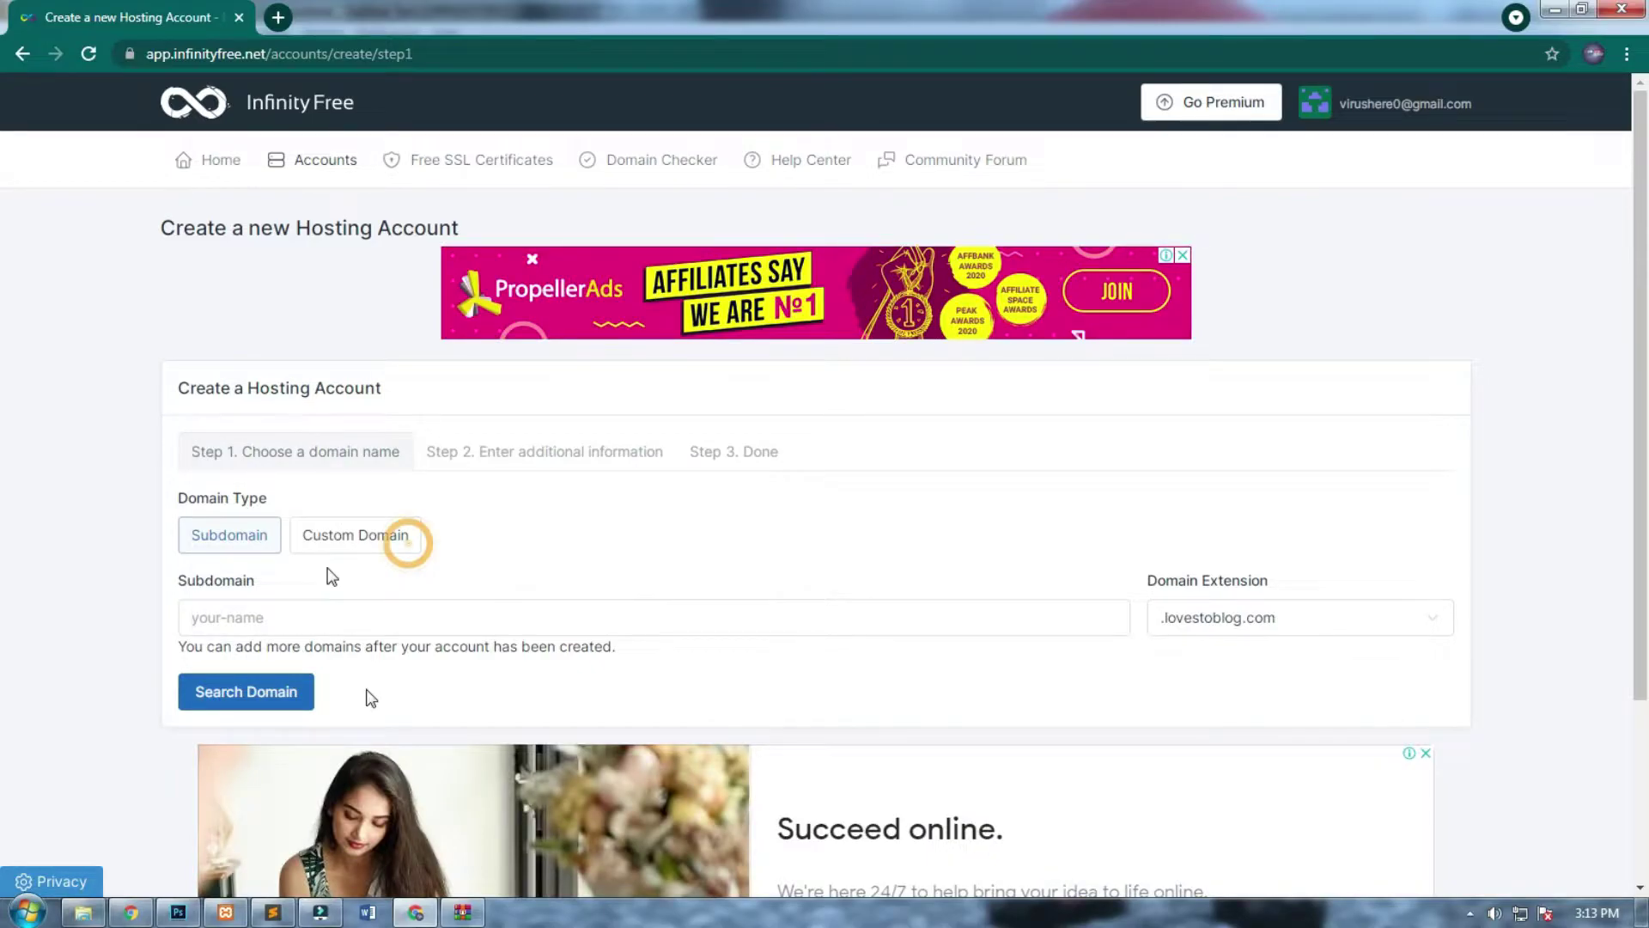
{"action": "left_click", "coordinate": [364, 718]}
{"action": "left_click", "coordinate": [287, 764]}
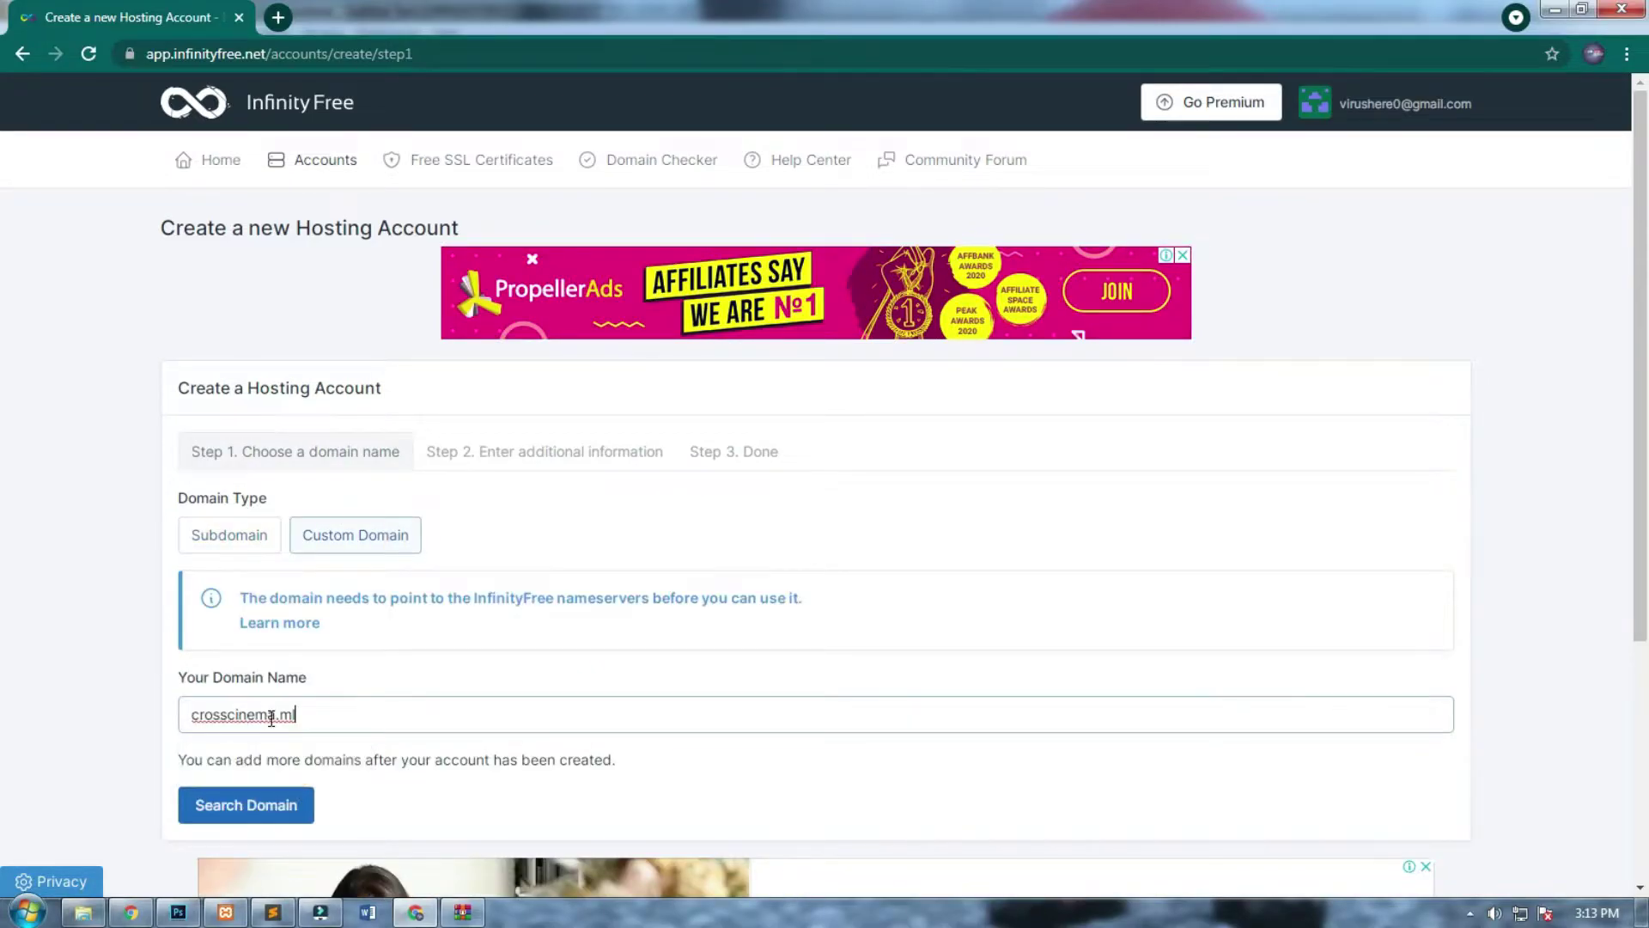
{"action": "left_click", "coordinate": [273, 716]}
{"action": "type", "text": "a"}
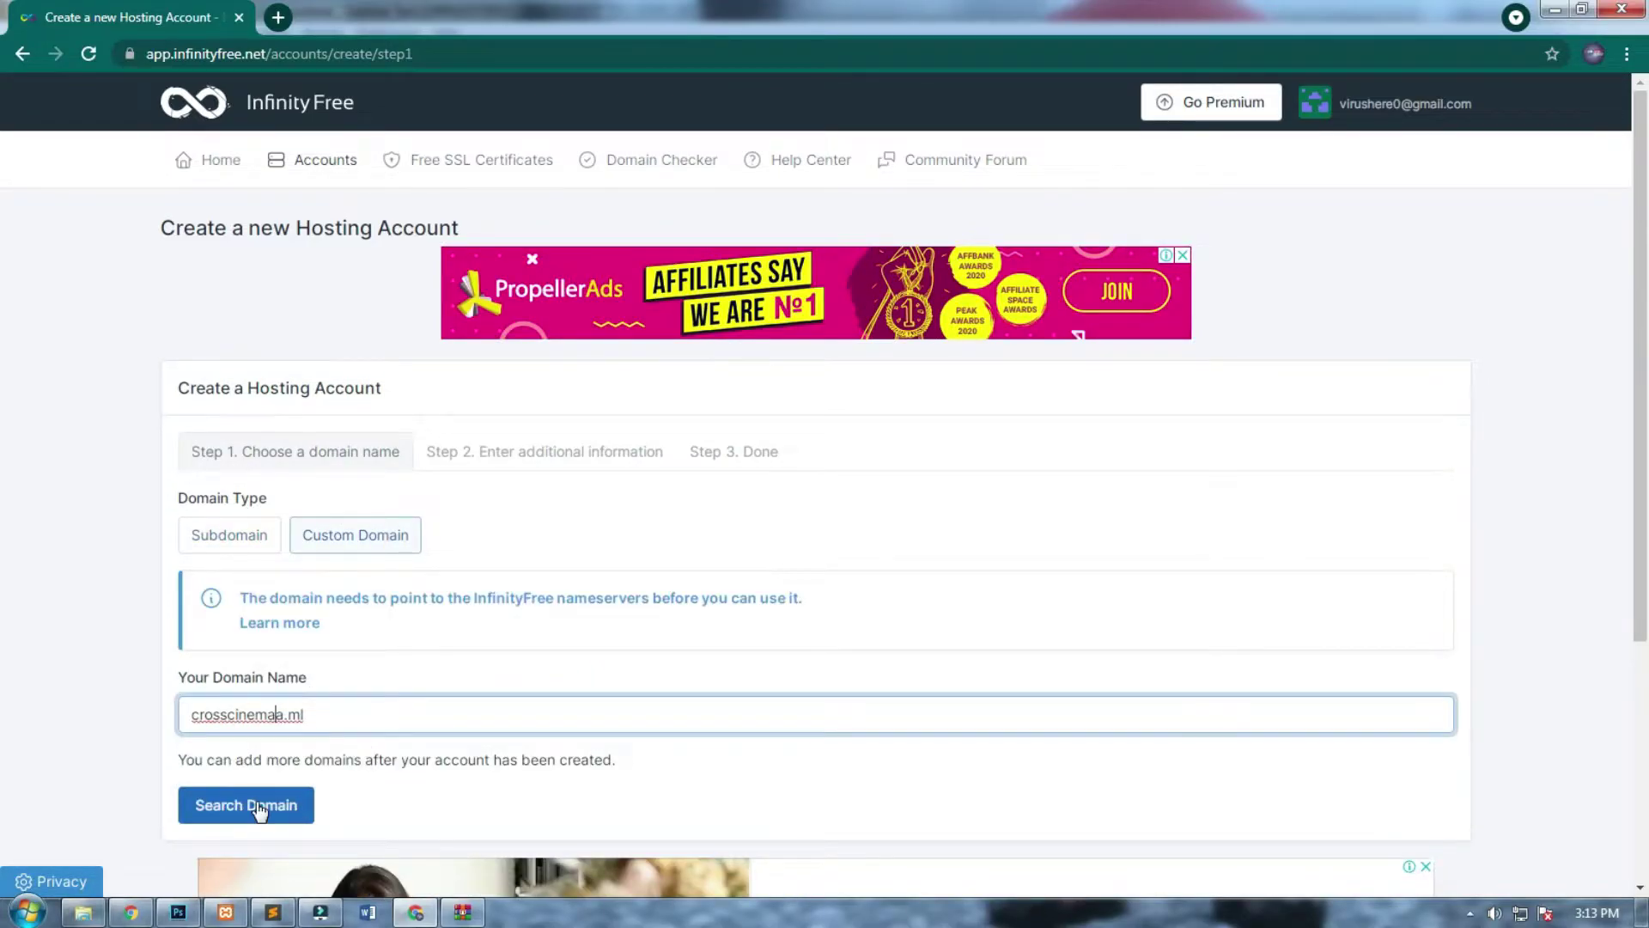
{"action": "left_click", "coordinate": [258, 808]}
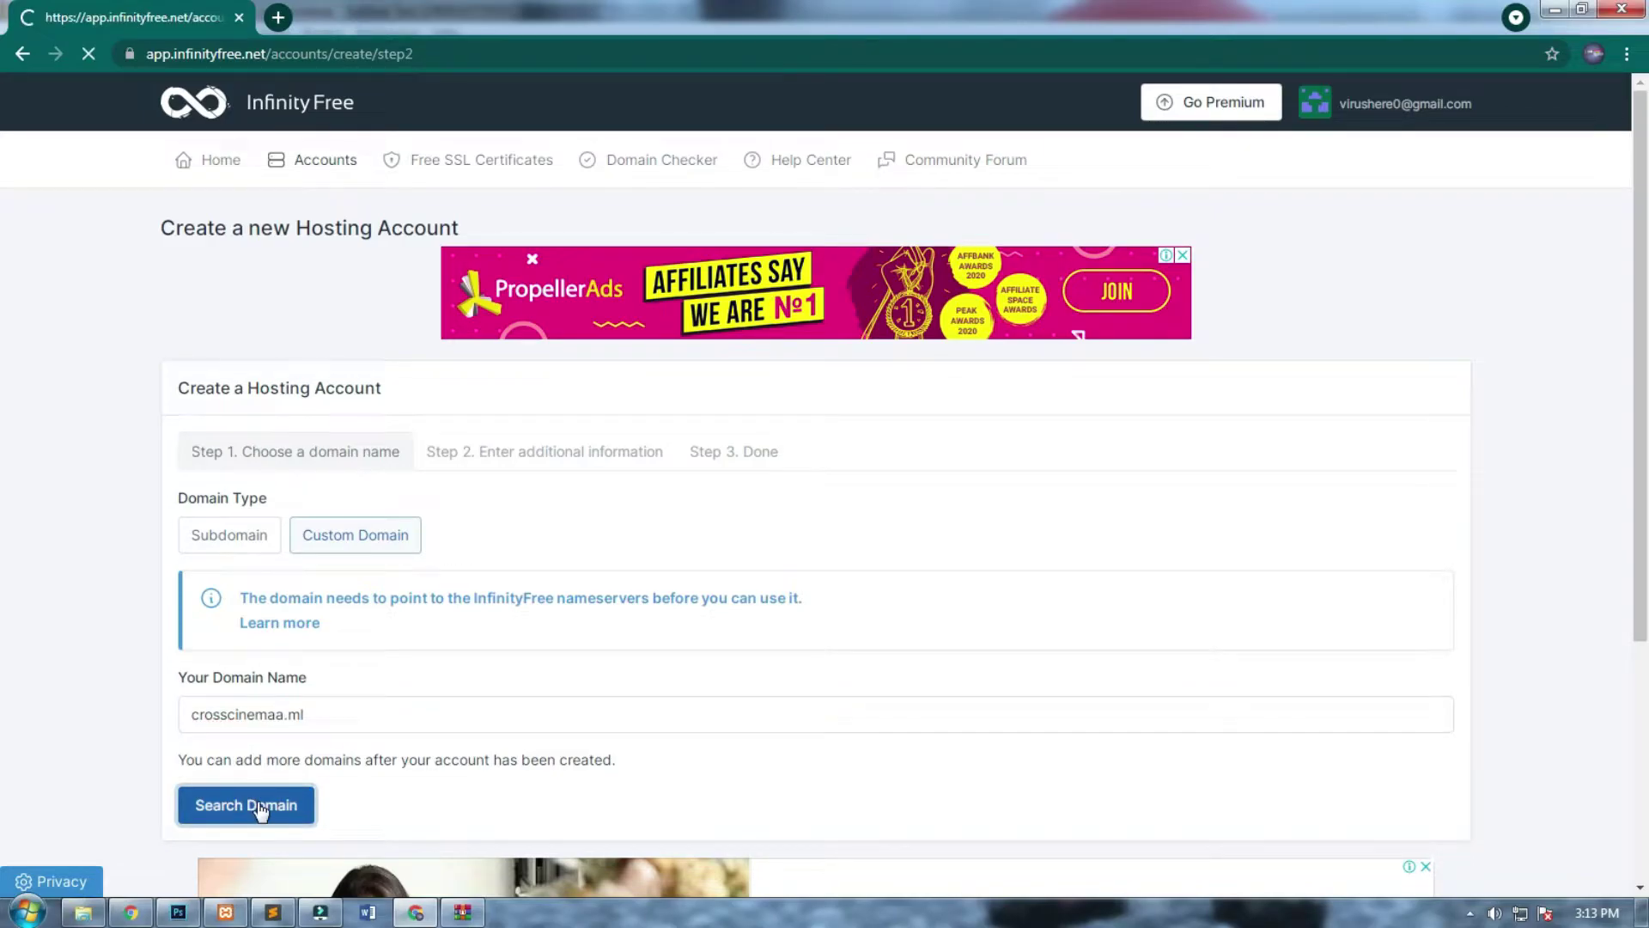
Paste in an account password and submit the new hosting account.
{"action": "left_click", "coordinate": [366, 714]}
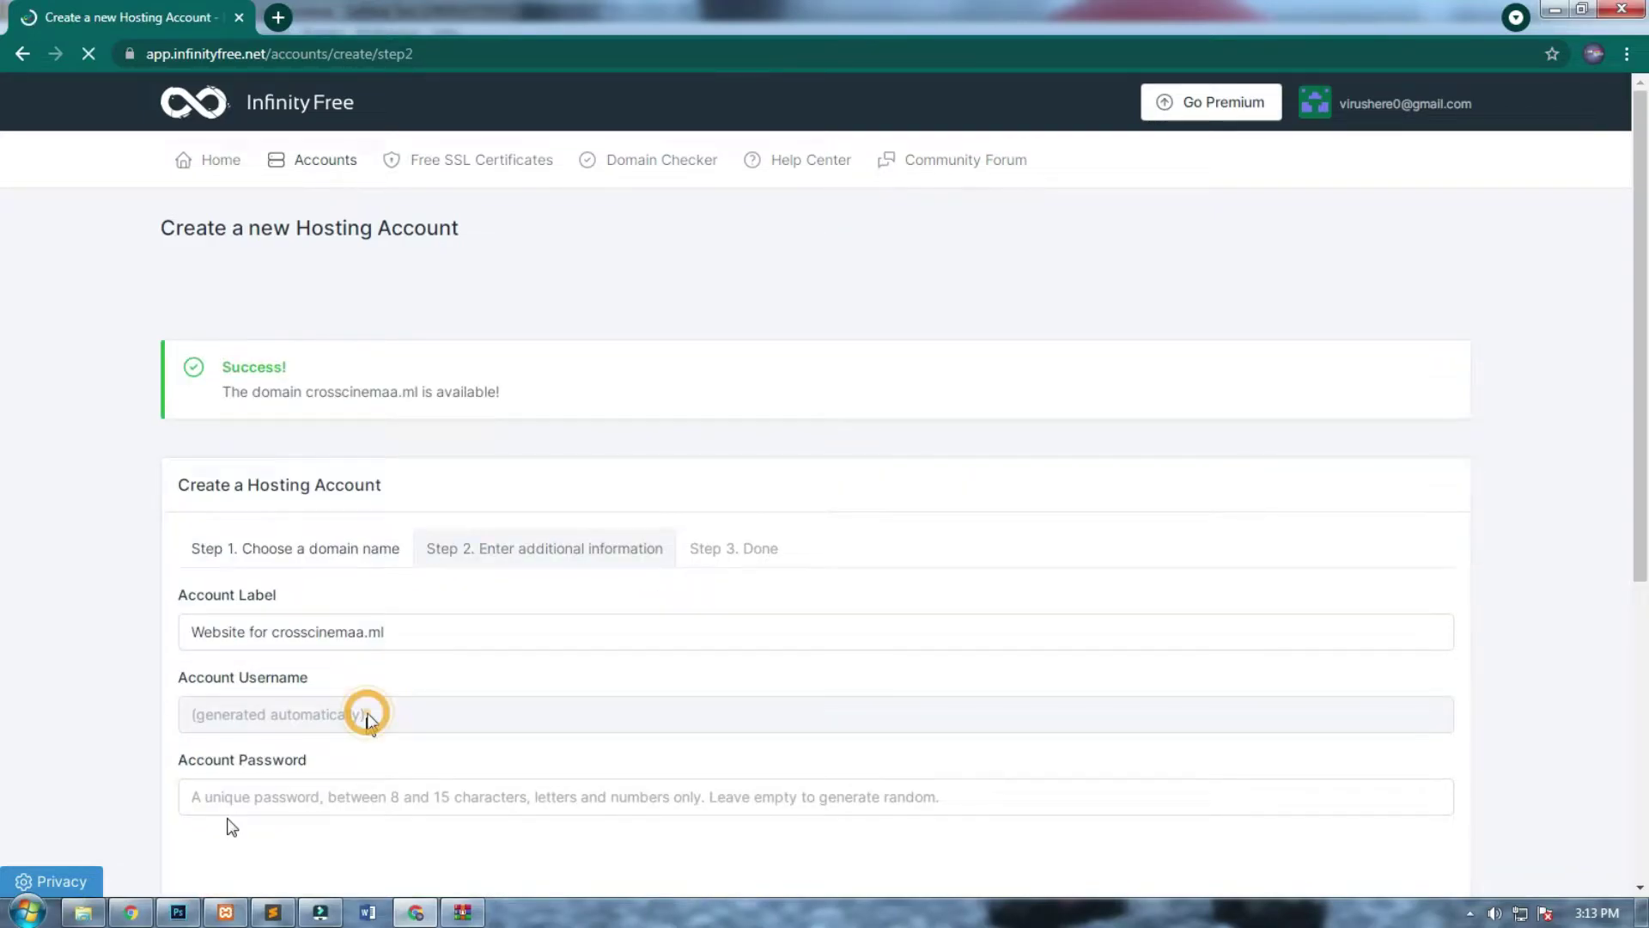
{"action": "left_click", "coordinate": [494, 782]}
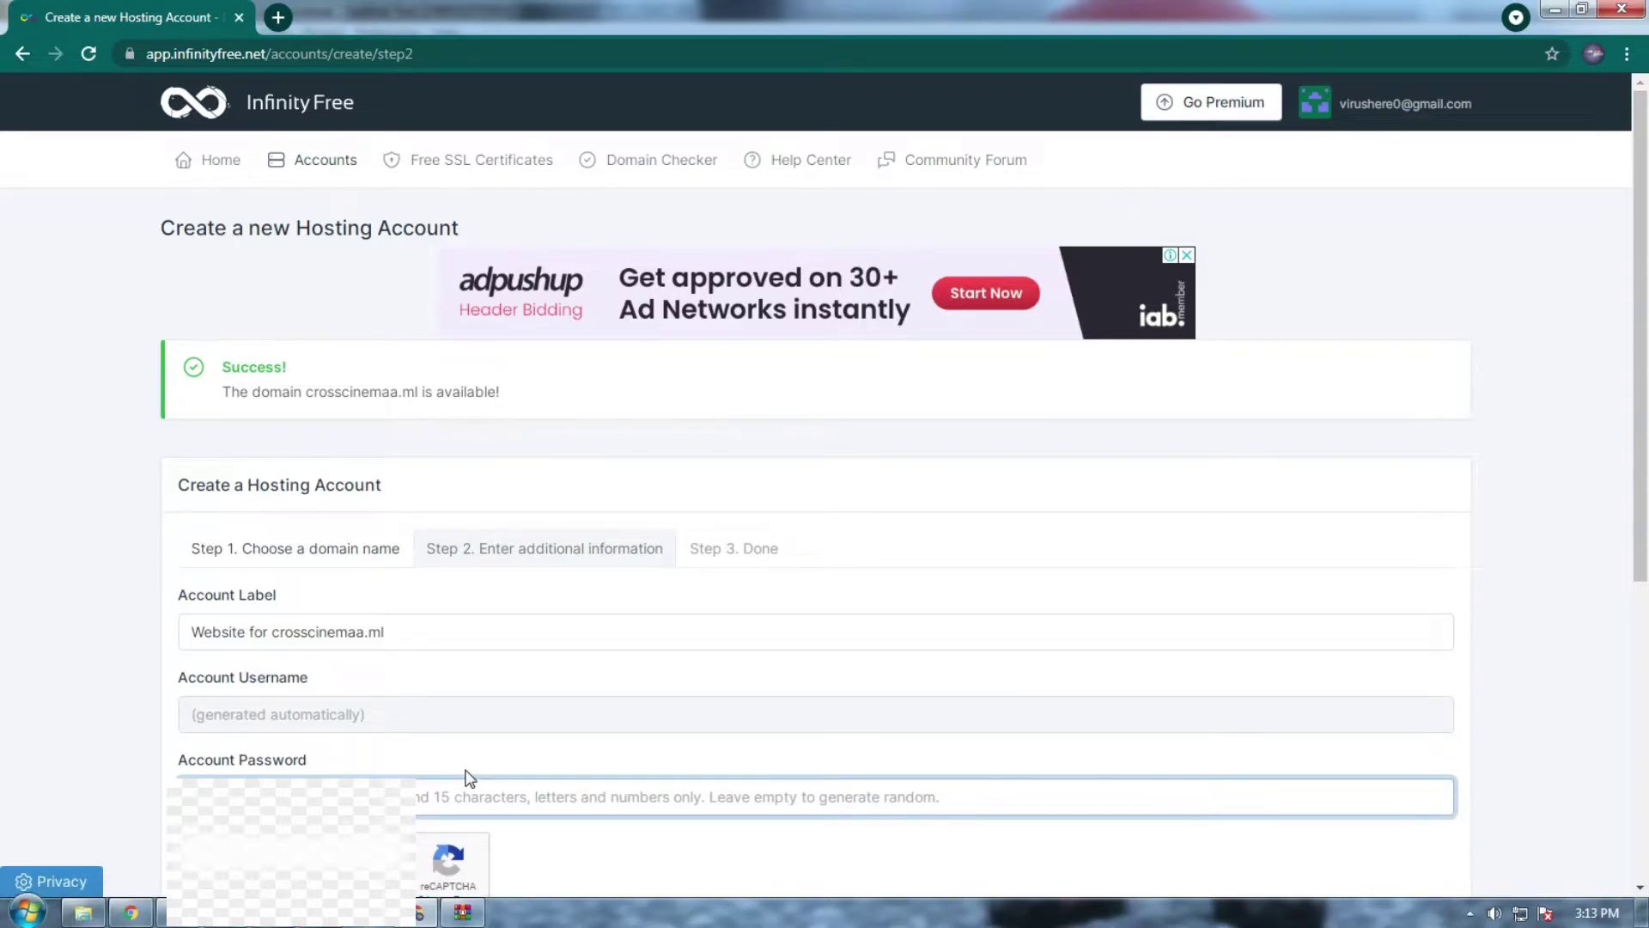
{"action": "key", "text": "ctrl+v"}
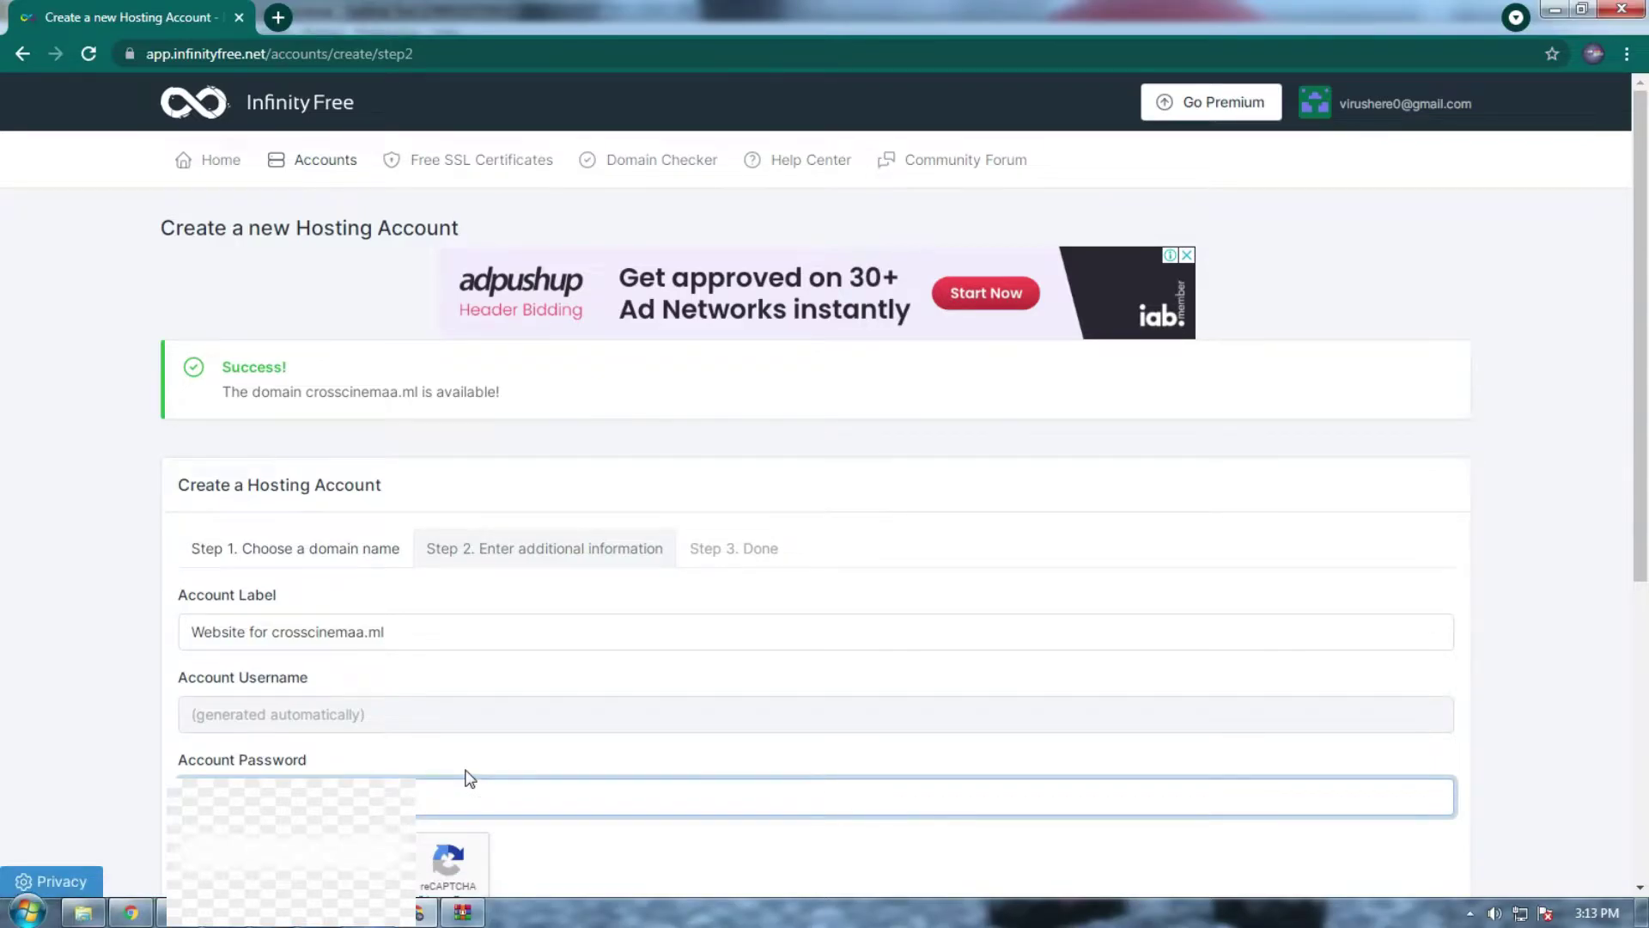
{"action": "scroll", "coordinate": [414, 430], "scroll_direction": "down", "scroll_amount": 4}
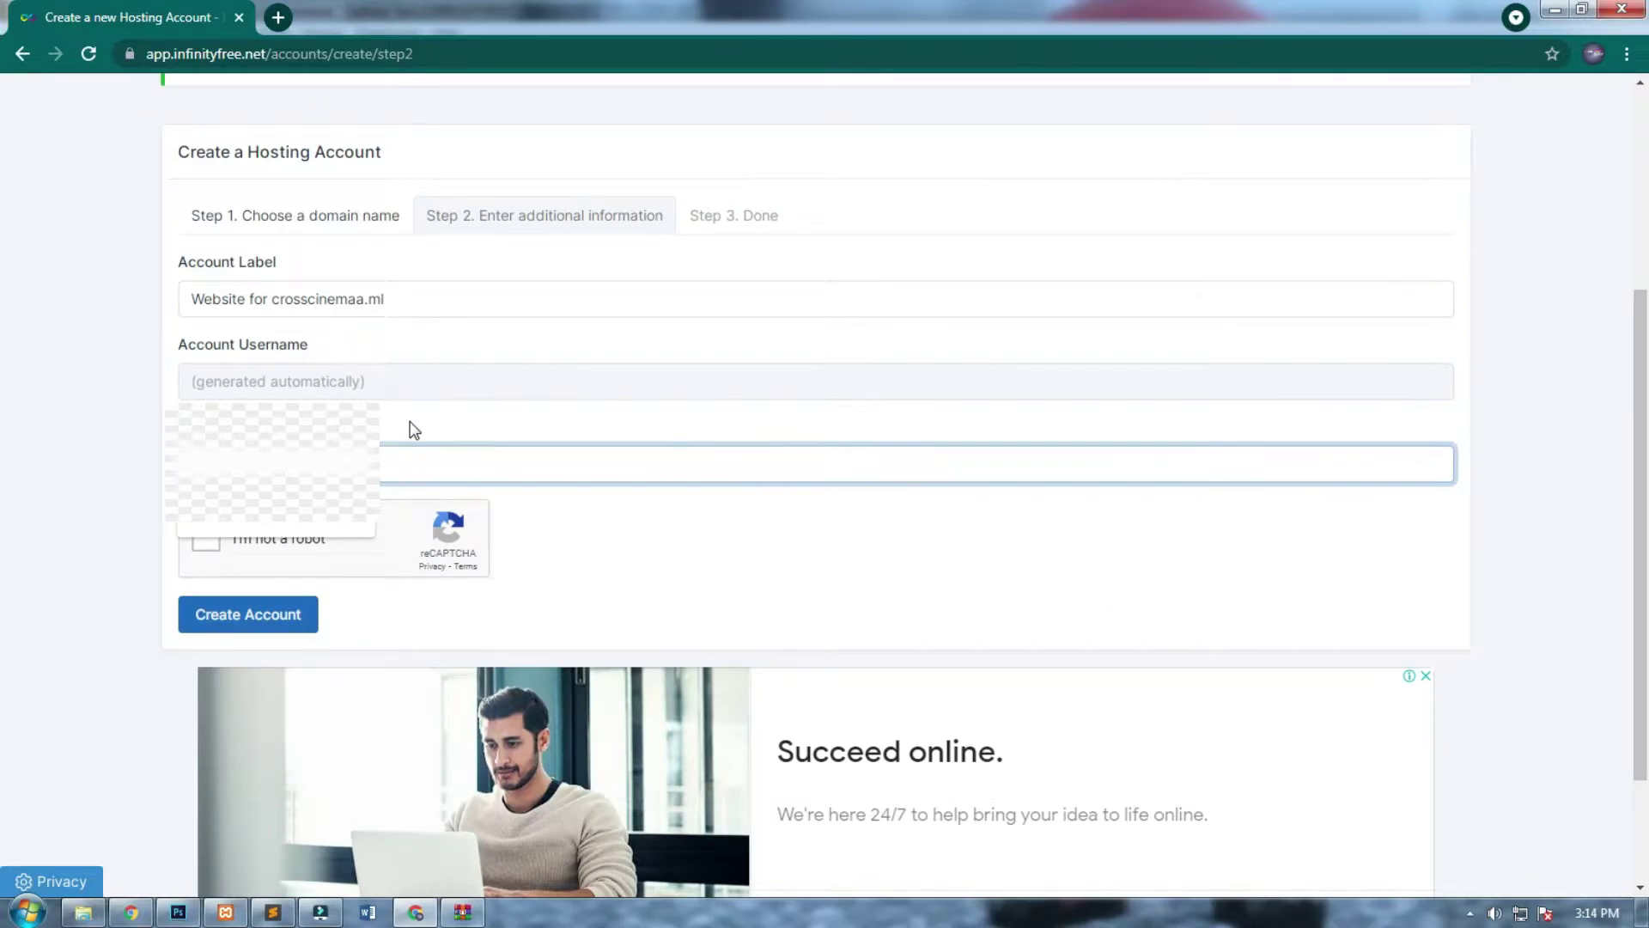
{"action": "left_click", "coordinate": [659, 541]}
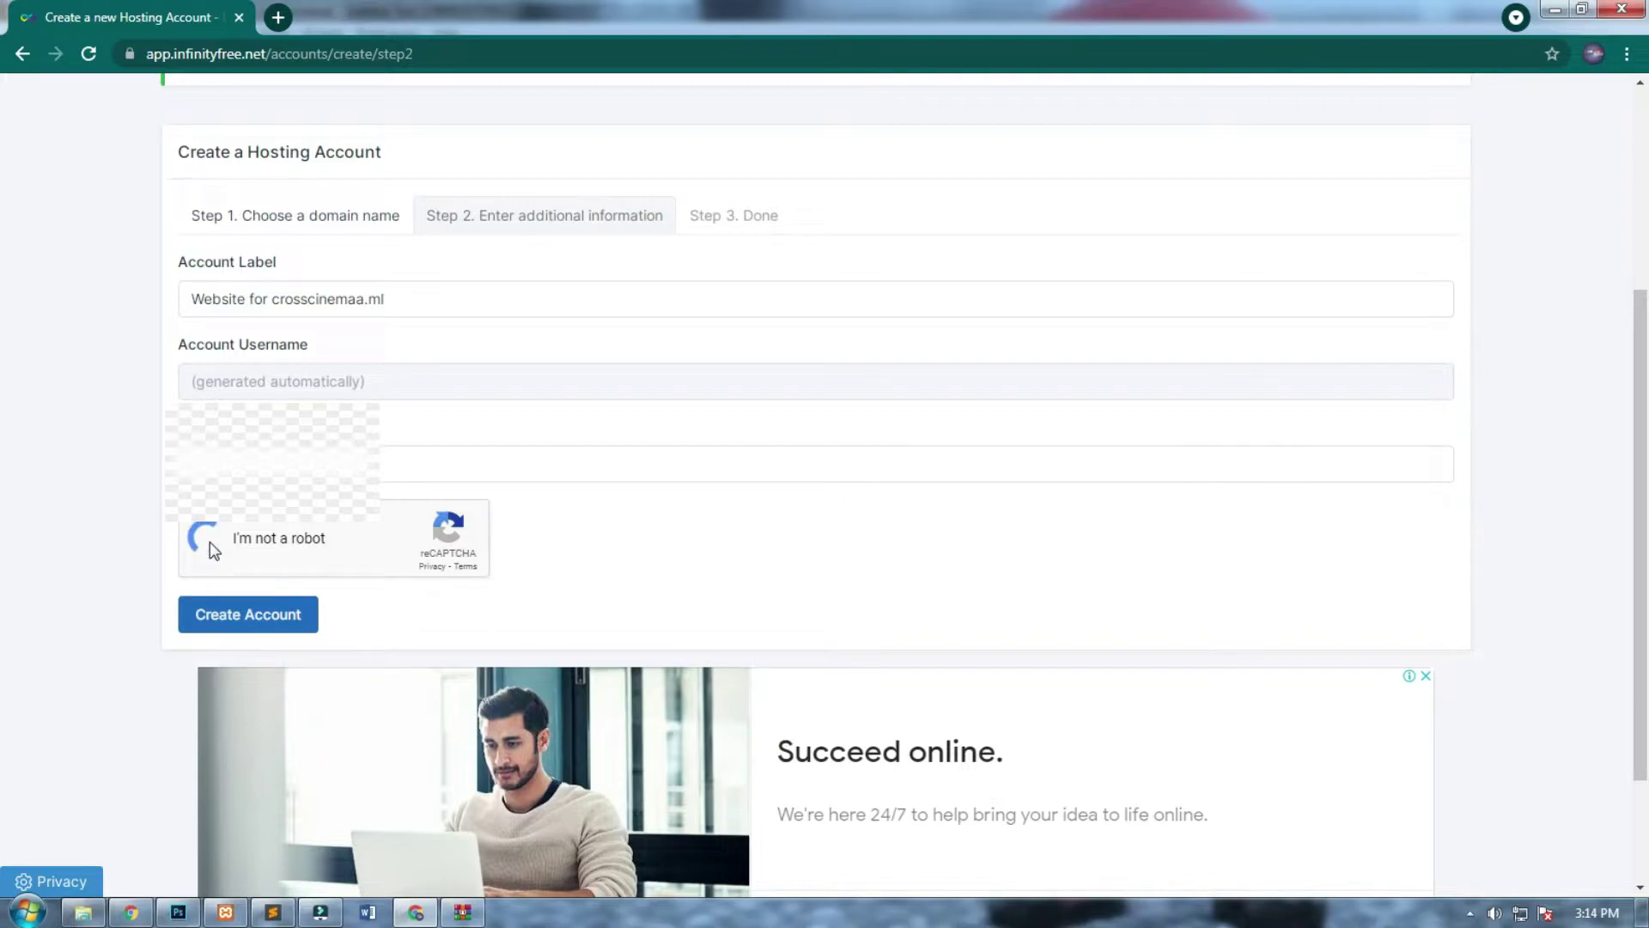
{"action": "left_click", "coordinate": [245, 614]}
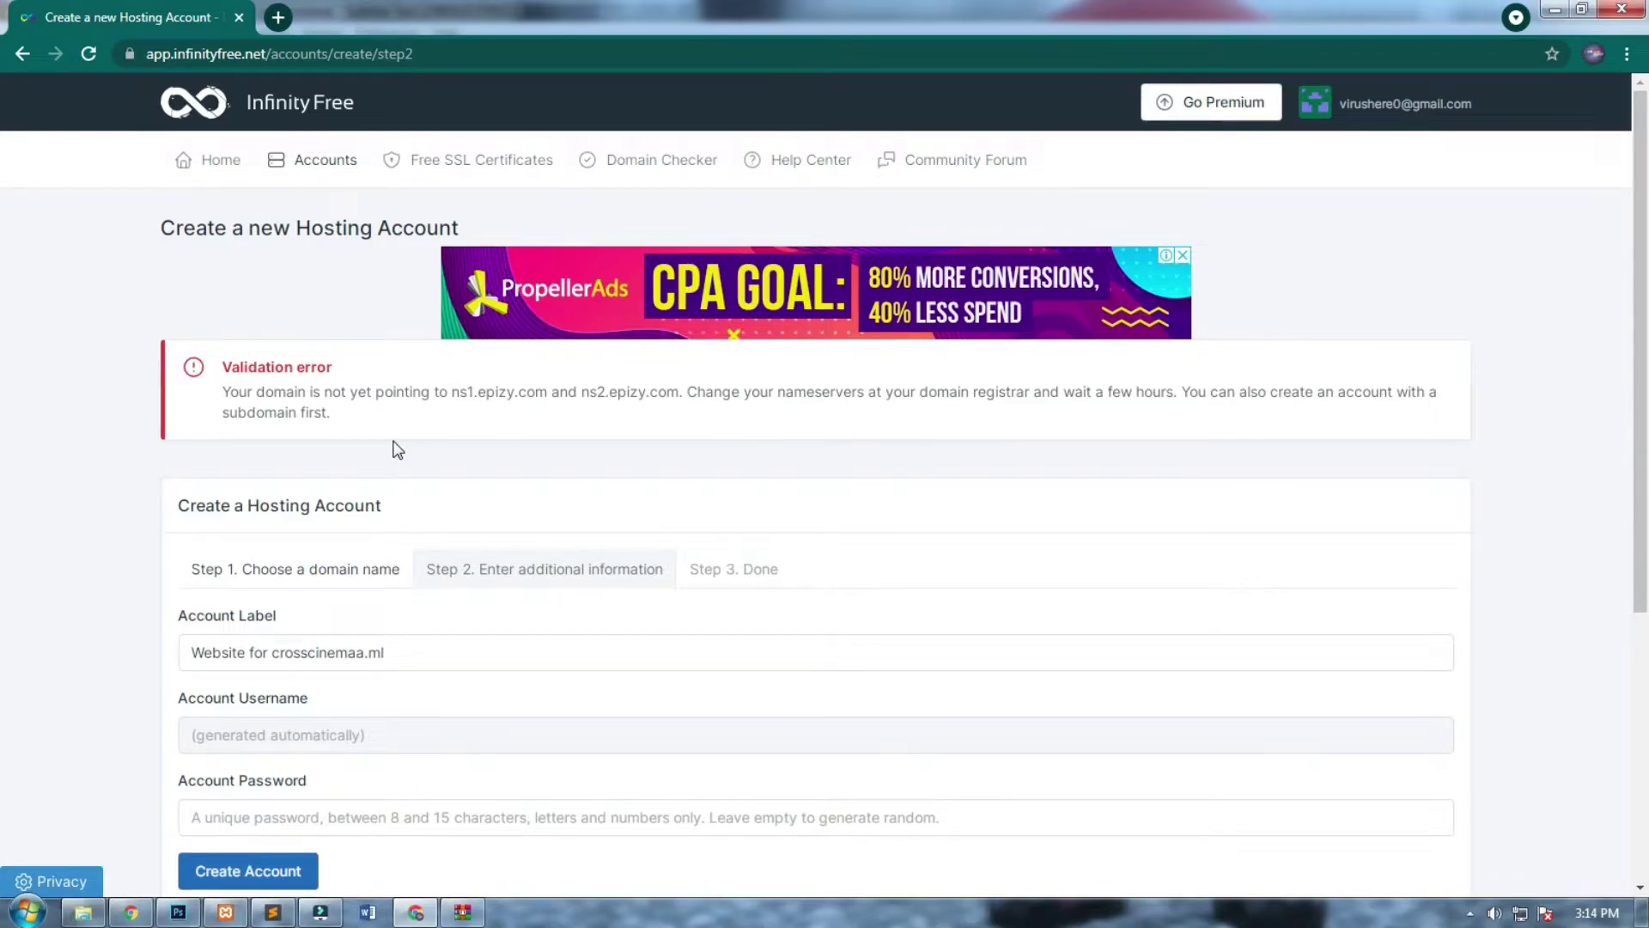
Read the nameserver validation error and copy ns2.epizy.com.
{"action": "left_click_drag", "start_coordinate": [345, 367], "coordinate": [230, 362]}
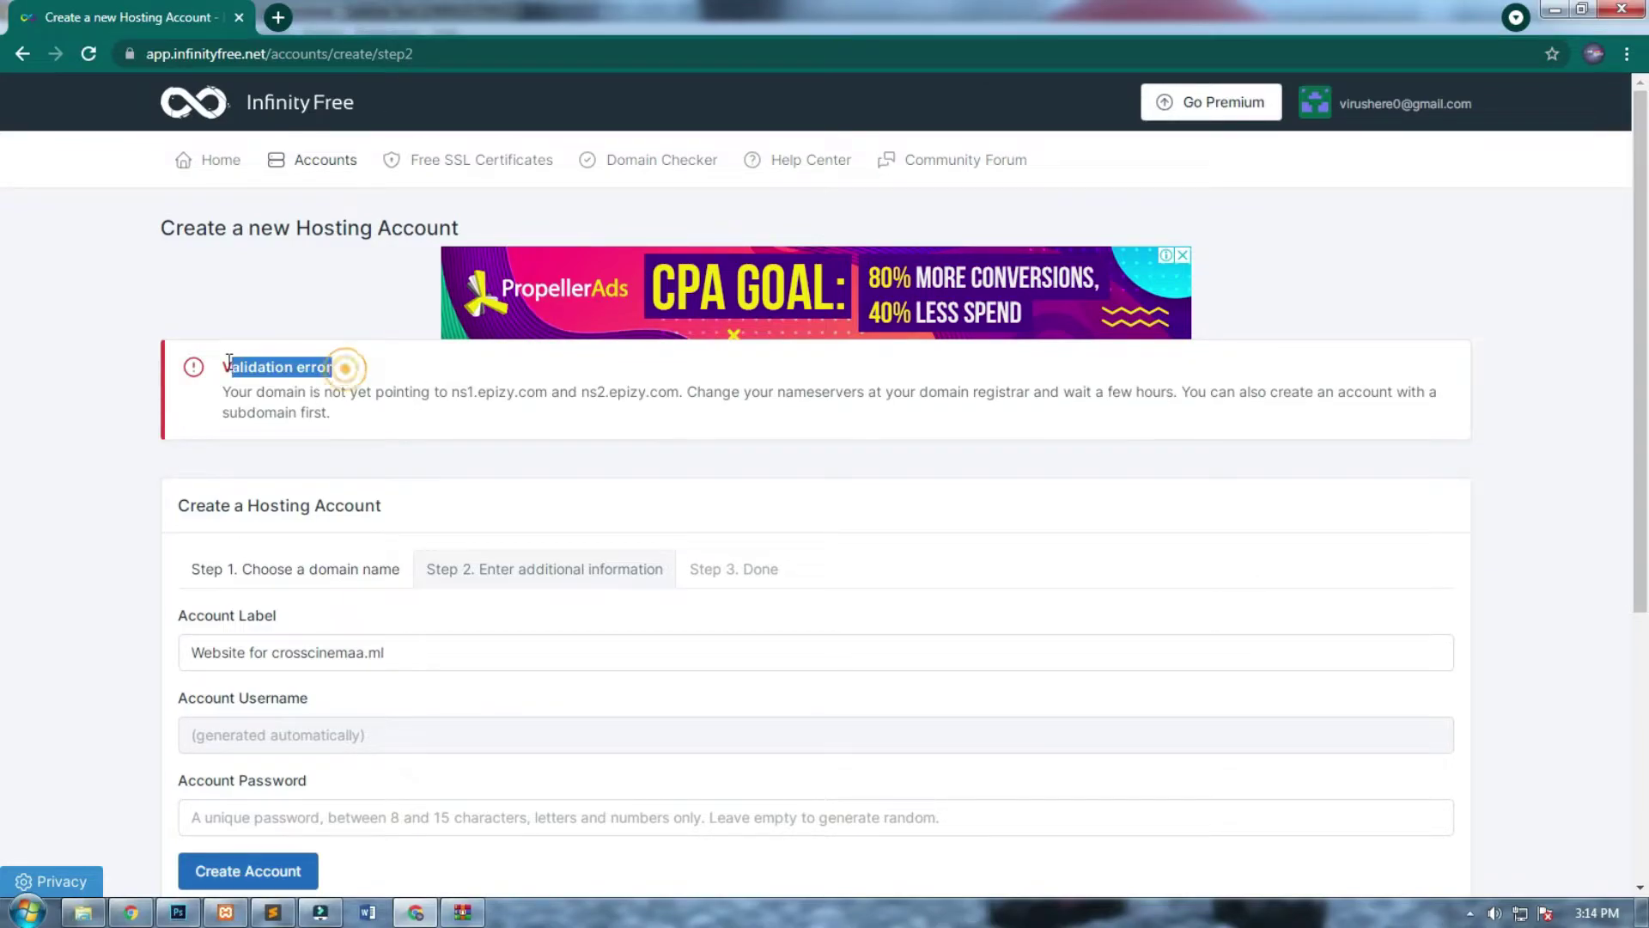
{"action": "left_click", "coordinate": [400, 448]}
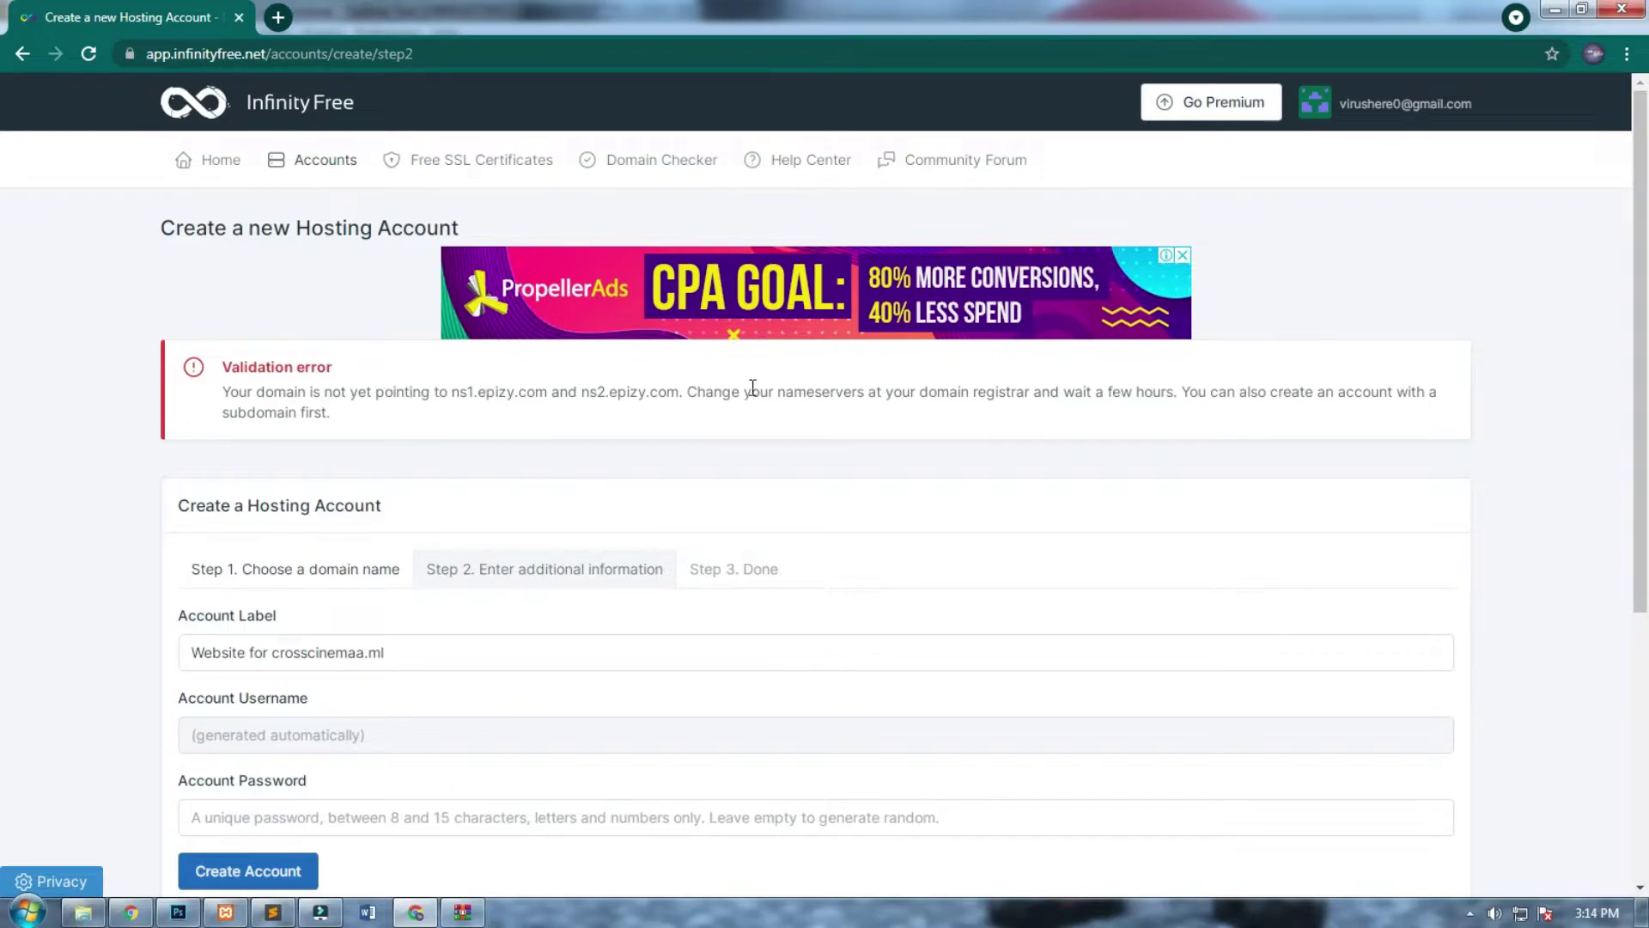
{"action": "left_click_drag", "start_coordinate": [679, 393], "coordinate": [584, 399]}
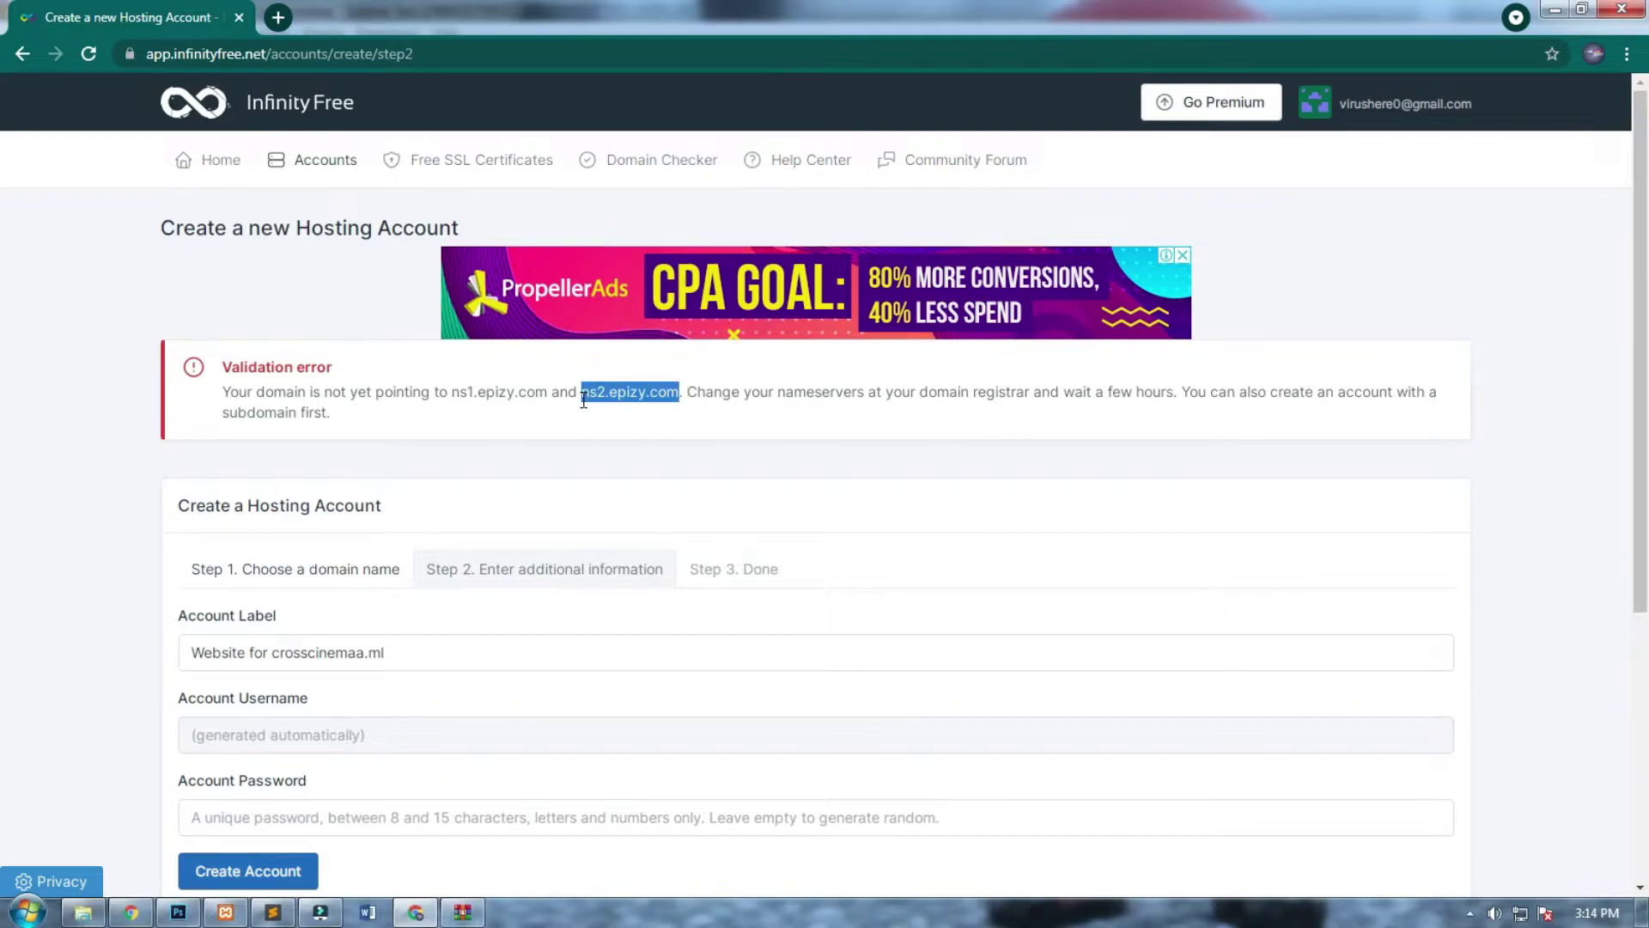
{"action": "right_click", "coordinate": [627, 396]}
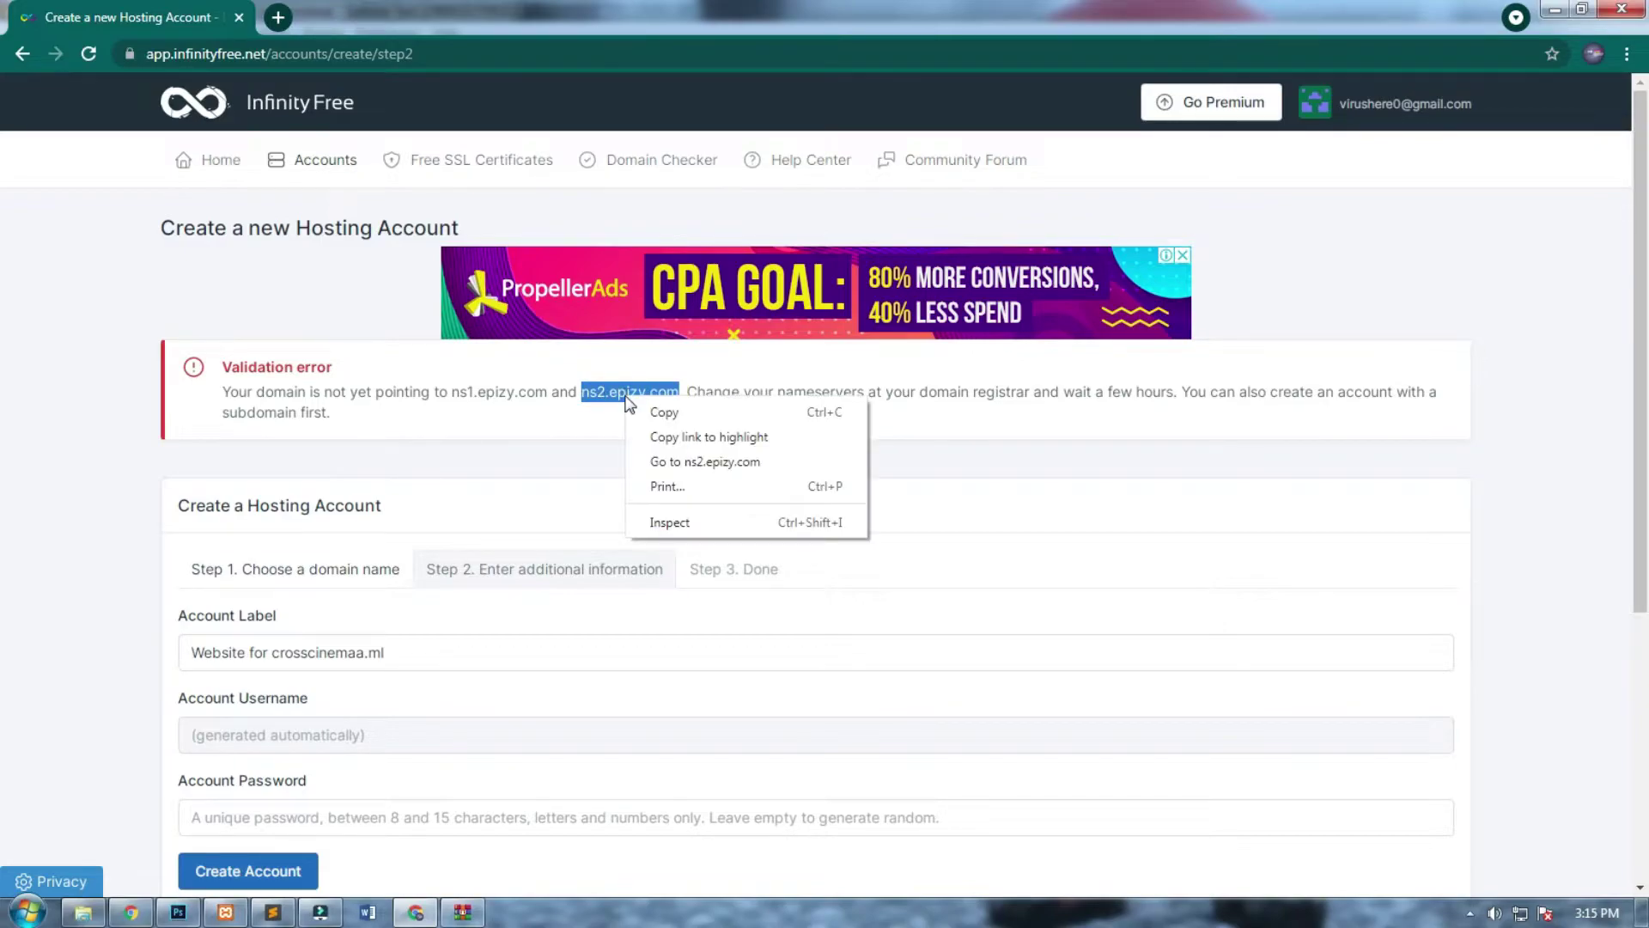
{"action": "left_click", "coordinate": [654, 412]}
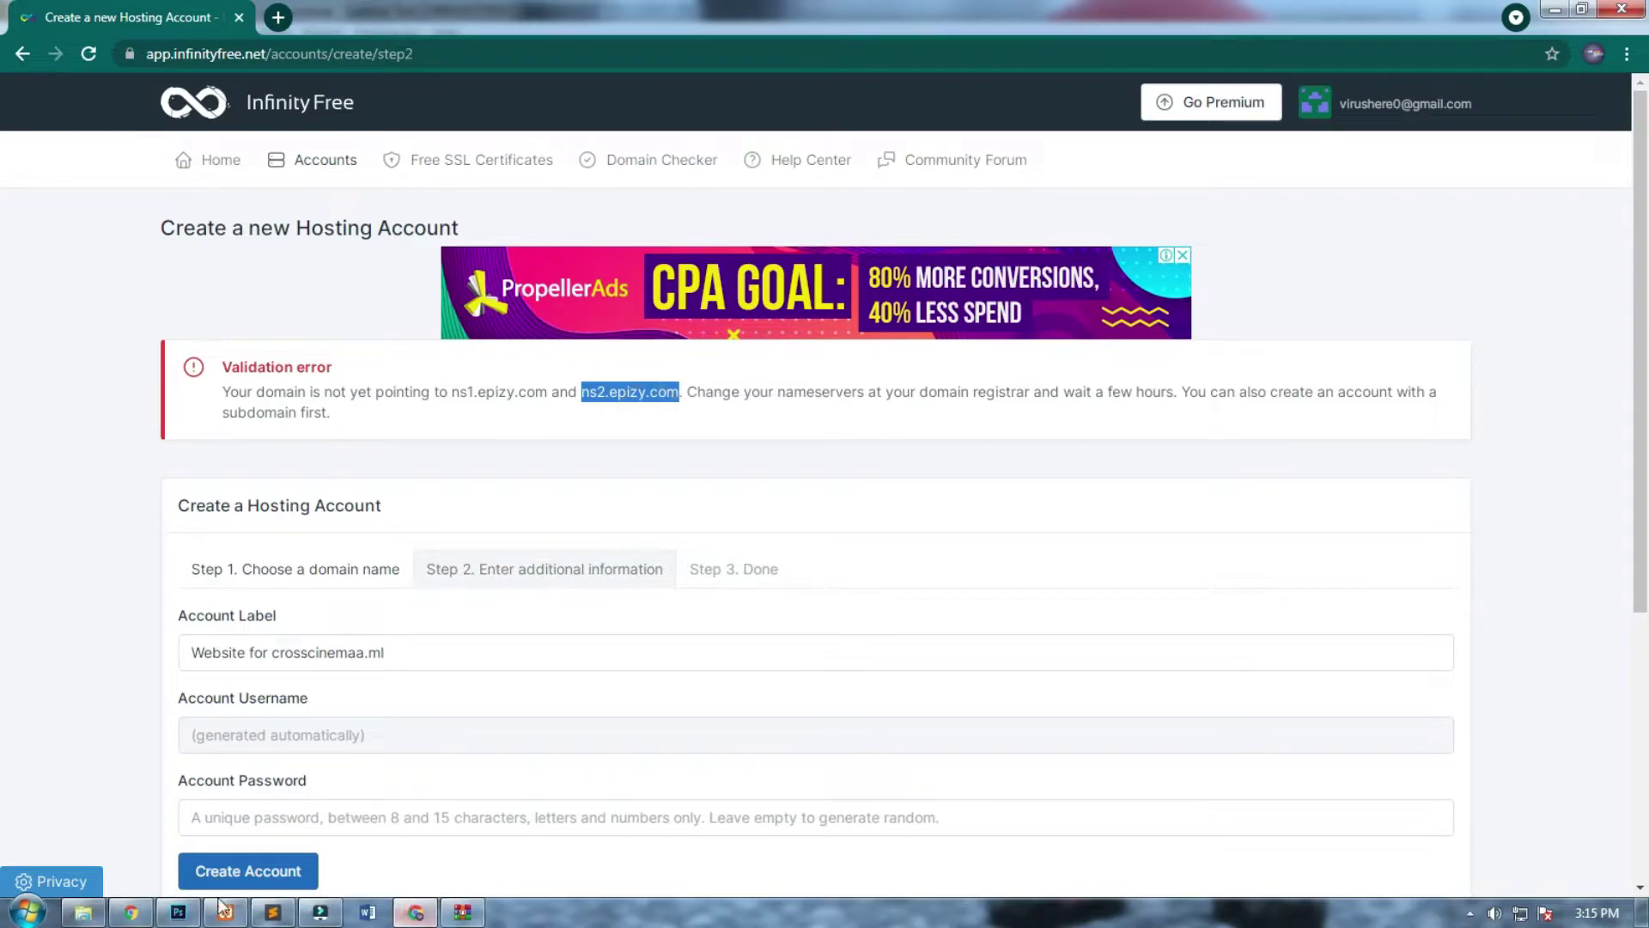
In Freenom, switch crosscinemaa.ml to custom nameservers.
{"action": "left_click", "coordinate": [130, 912]}
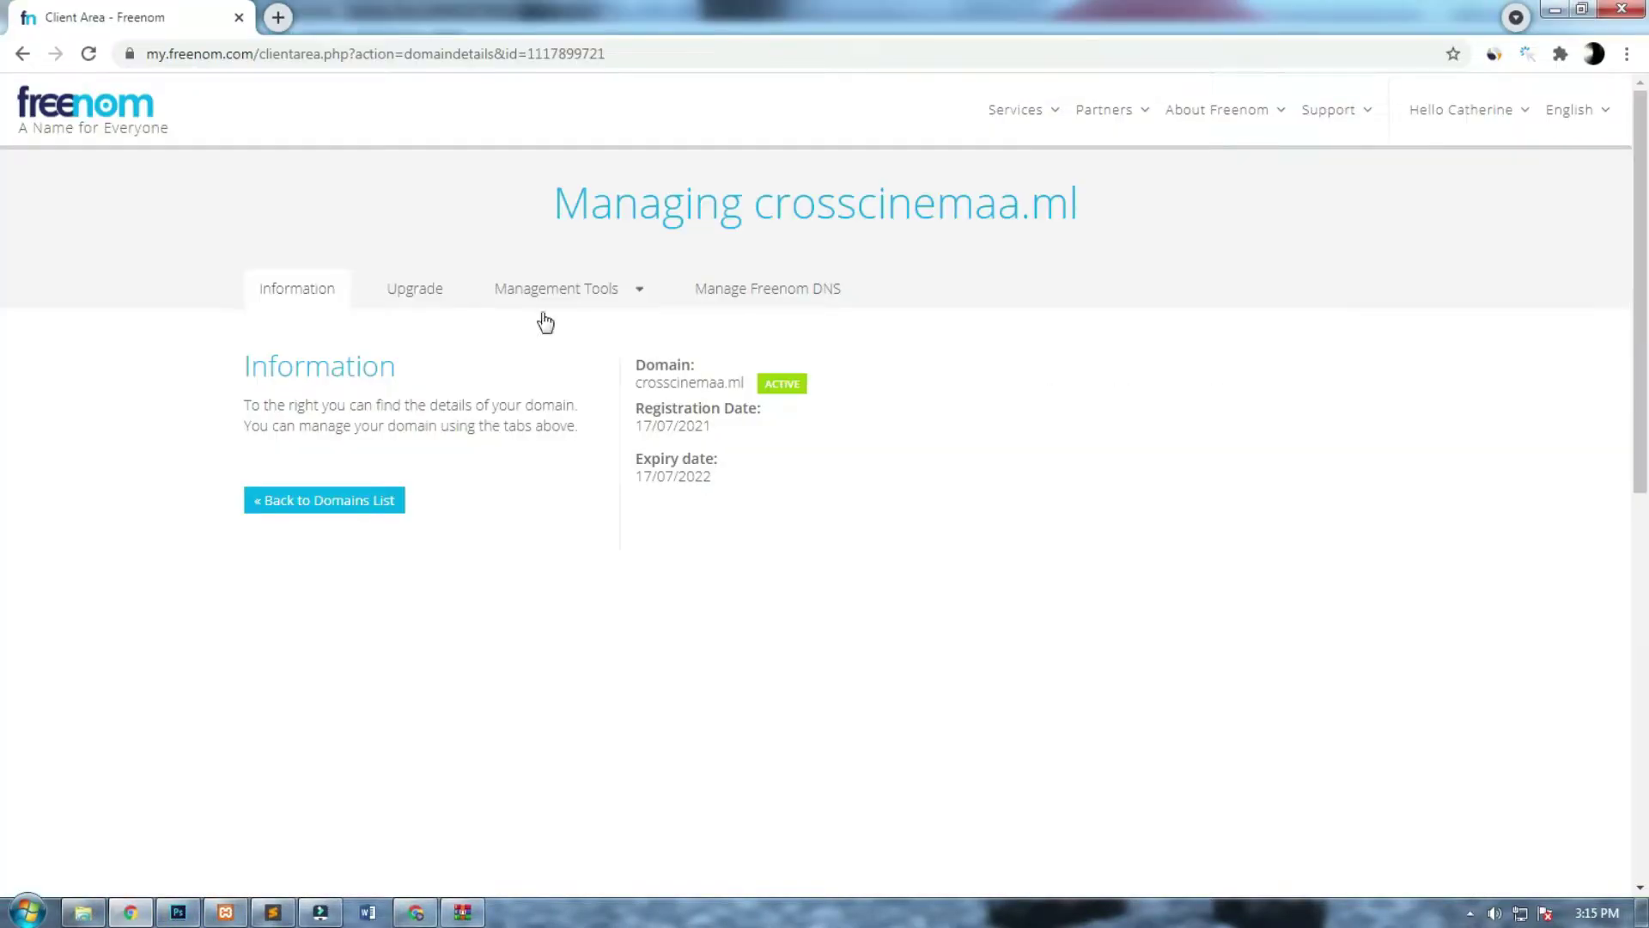
{"action": "left_click", "coordinate": [542, 303]}
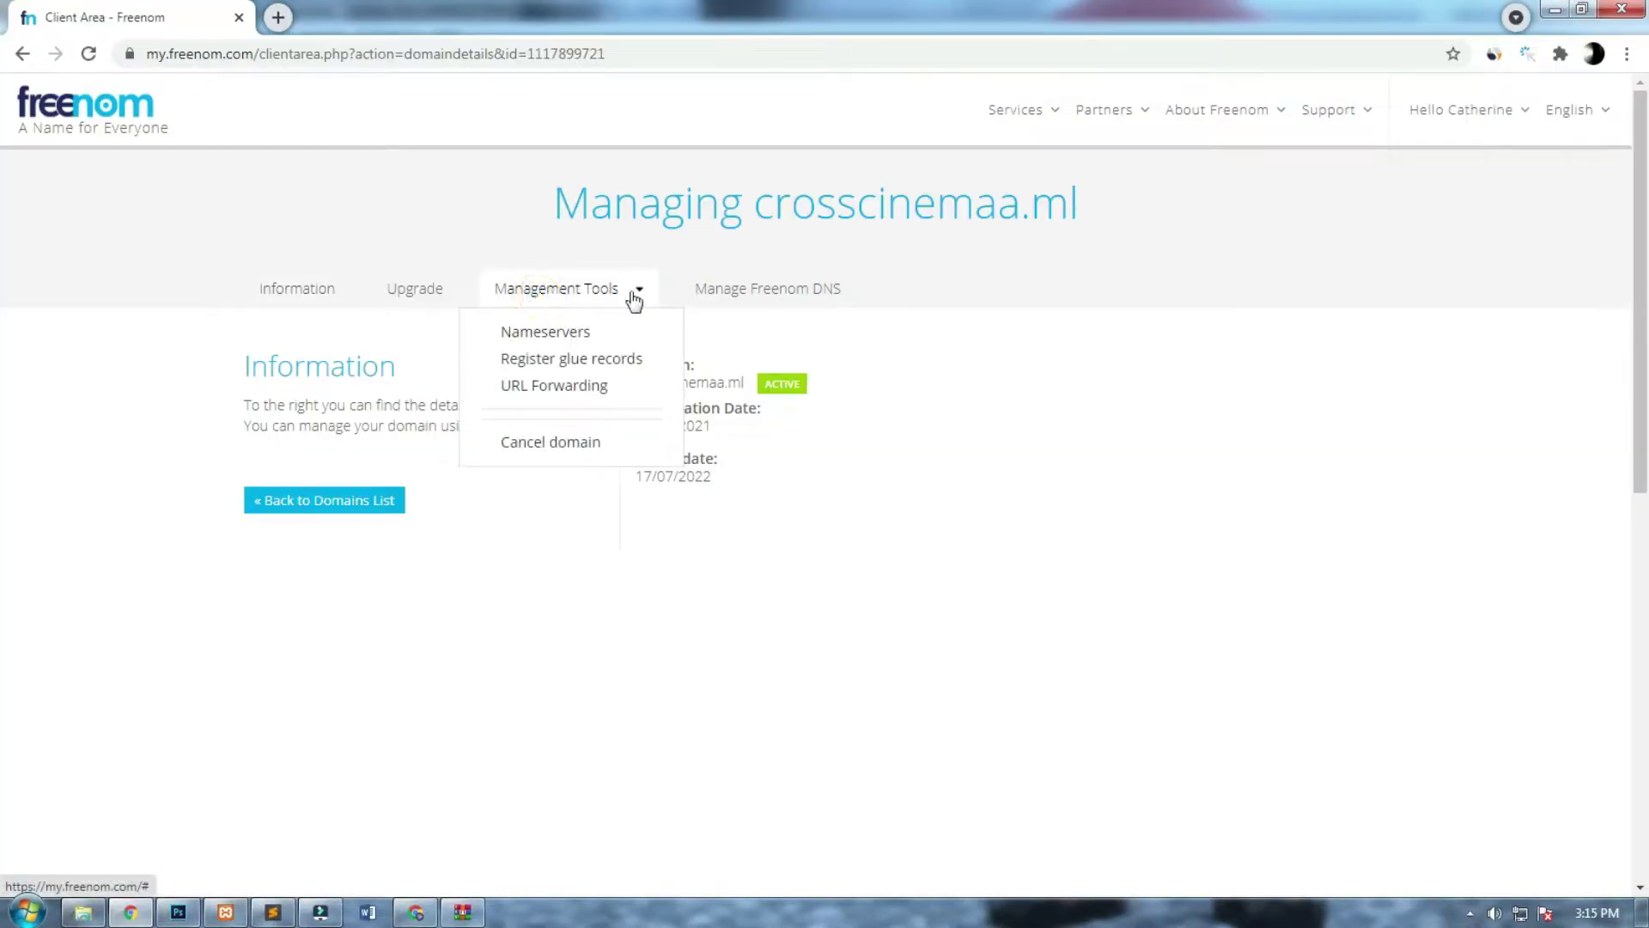
{"action": "left_click", "coordinate": [584, 333]}
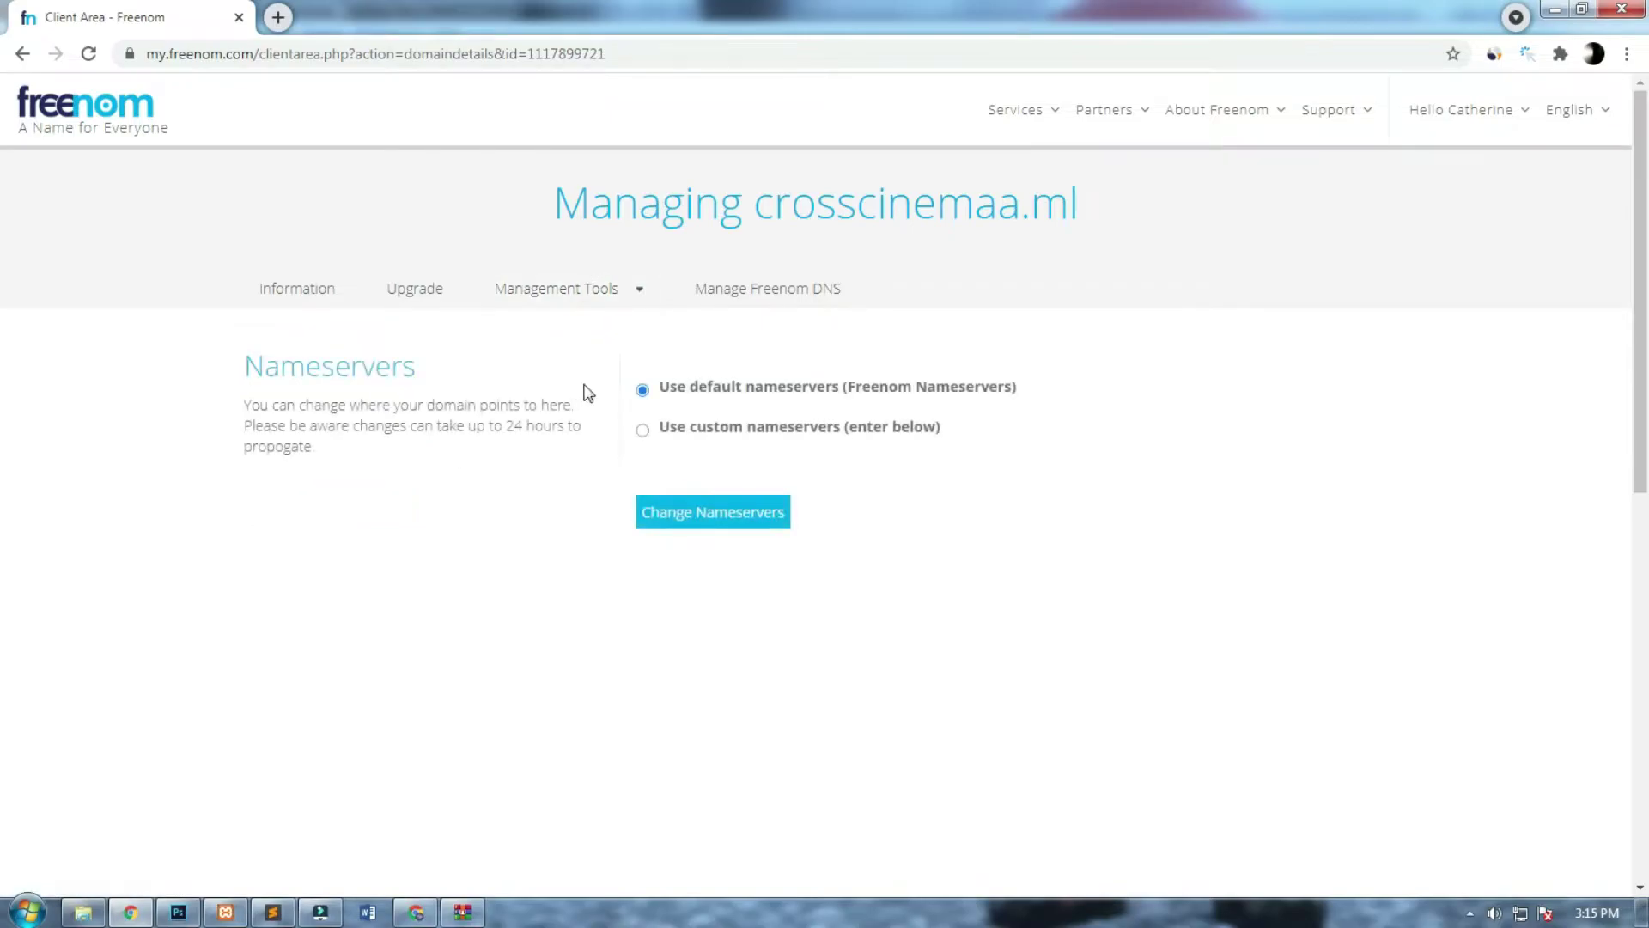
{"action": "left_click", "coordinate": [645, 432]}
Save nameservers ns1.epizy.com and ns2.epizy.com, then return to the InfinityFree form.
{"action": "left_click", "coordinate": [708, 523]}
{"action": "key", "text": "ctrl+v"}
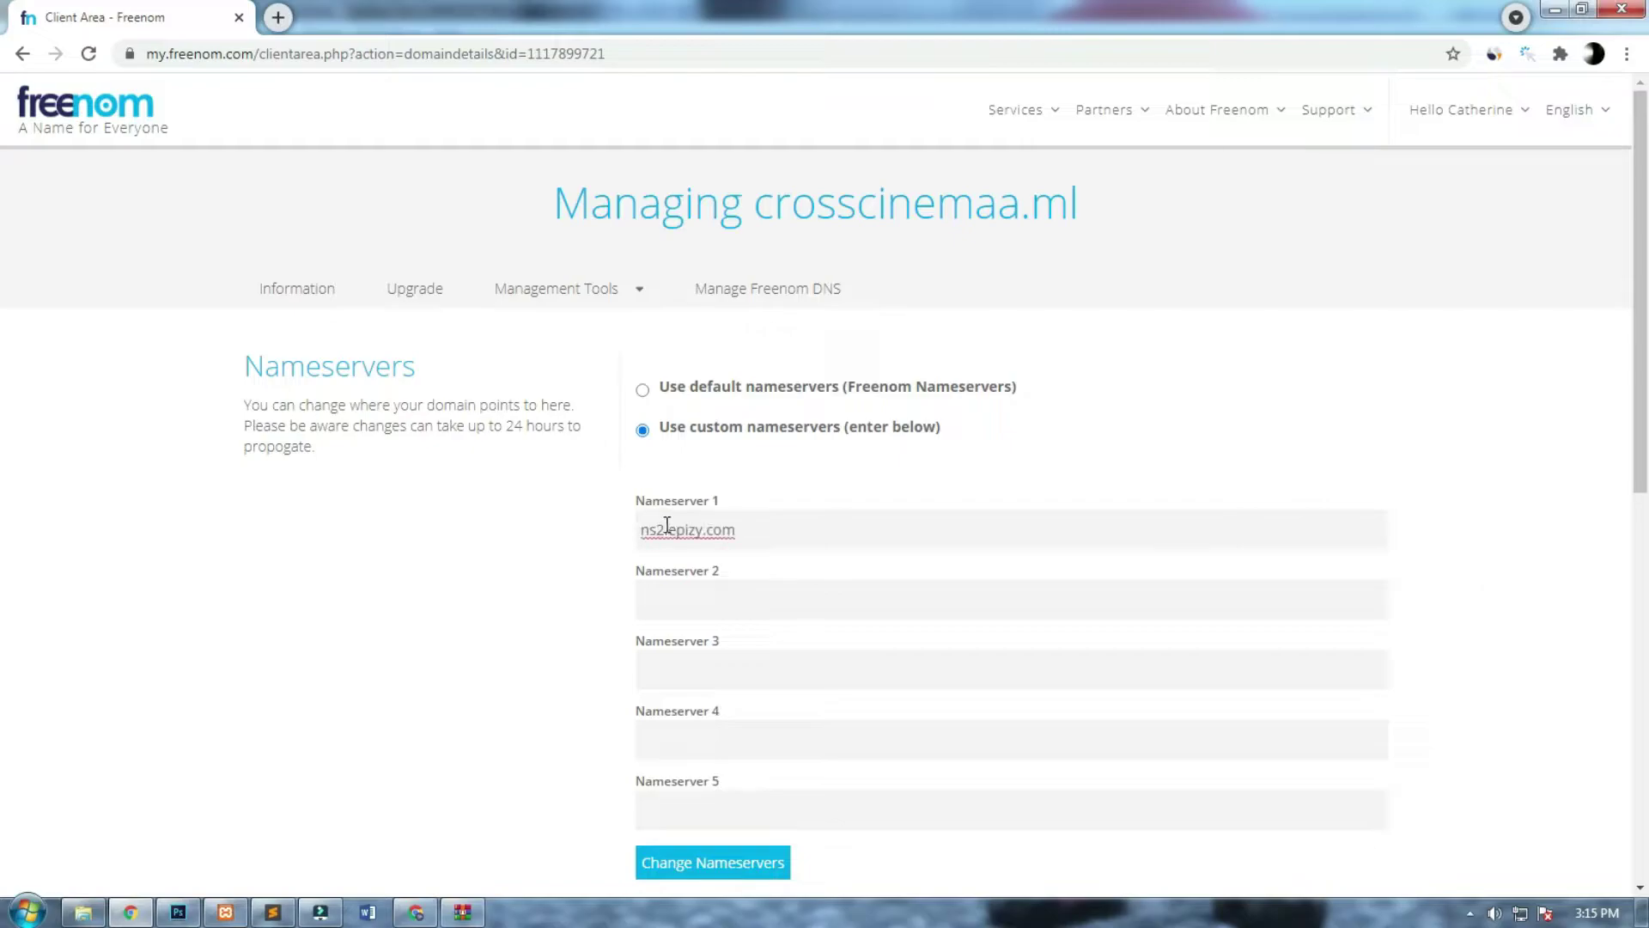
{"action": "left_click", "coordinate": [662, 530]}
{"action": "left_click", "coordinate": [681, 588]}
{"action": "key", "text": "ctrl+v"}
{"action": "left_click", "coordinate": [675, 866]}
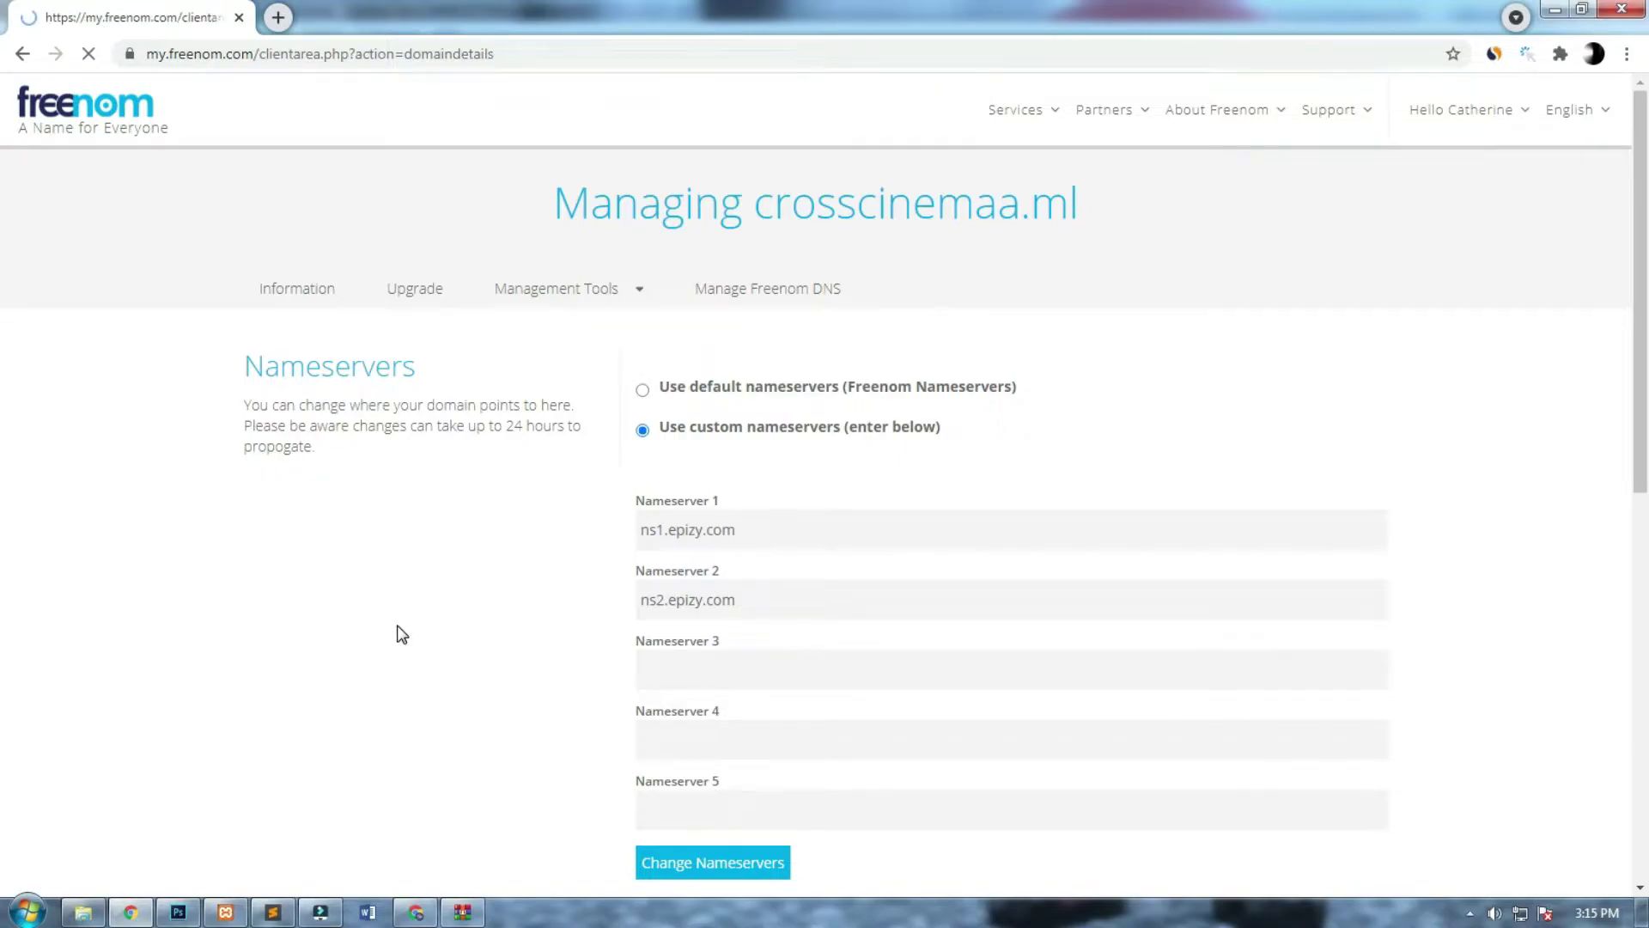
{"action": "left_click_drag", "start_coordinate": [926, 337], "coordinate": [722, 347]}
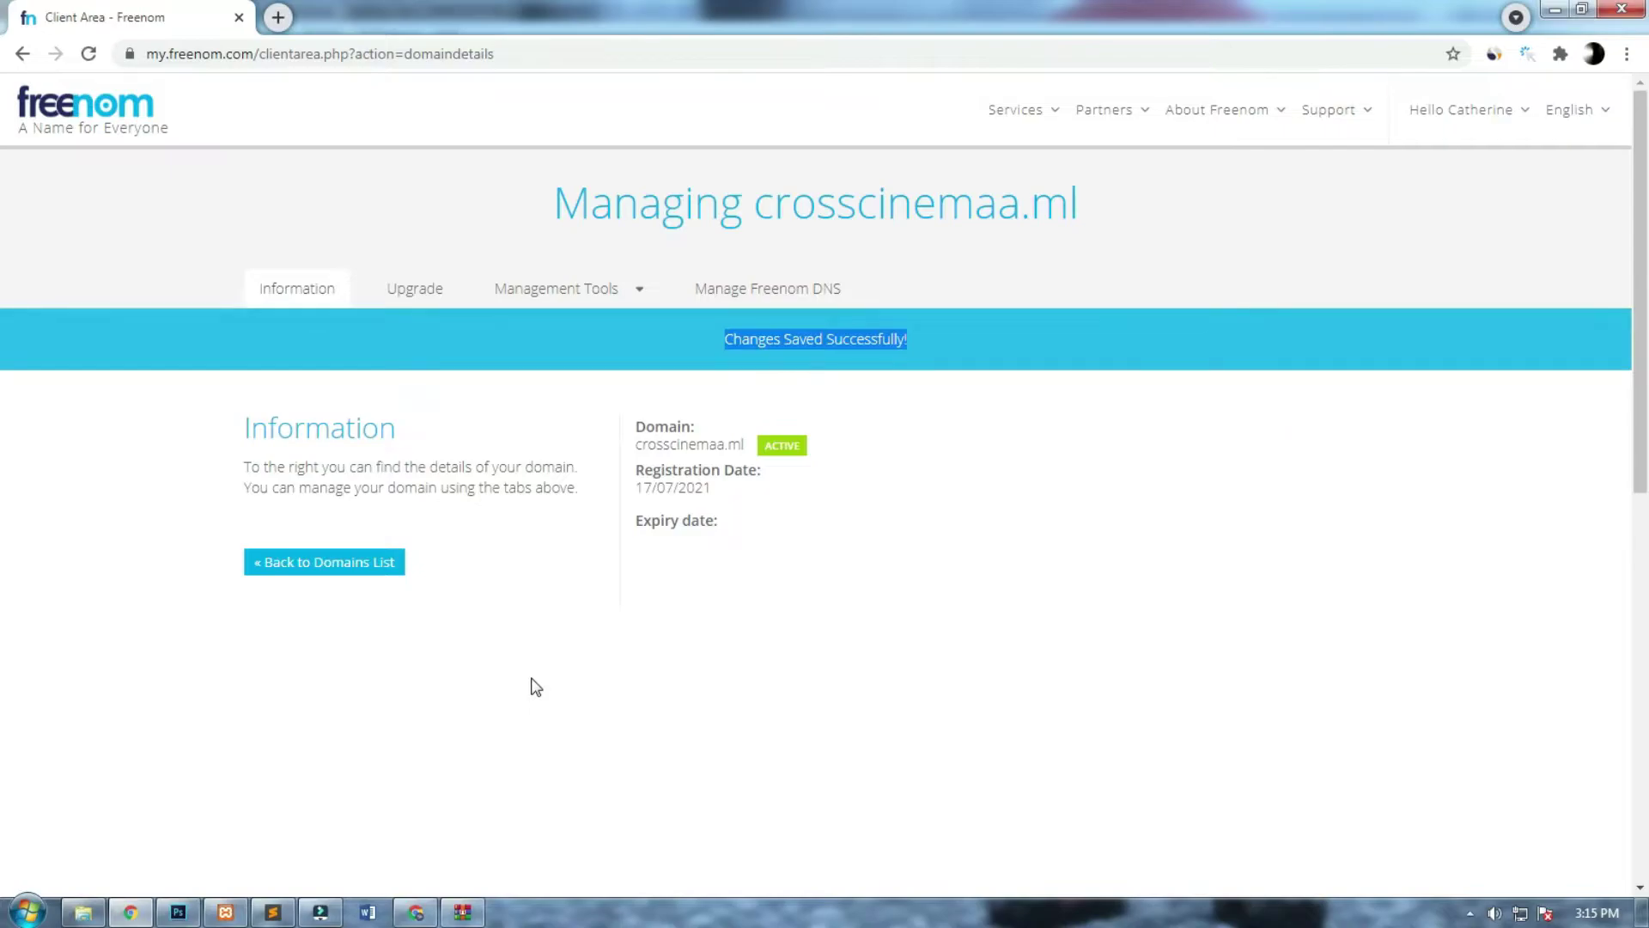
{"action": "left_click", "coordinate": [416, 912]}
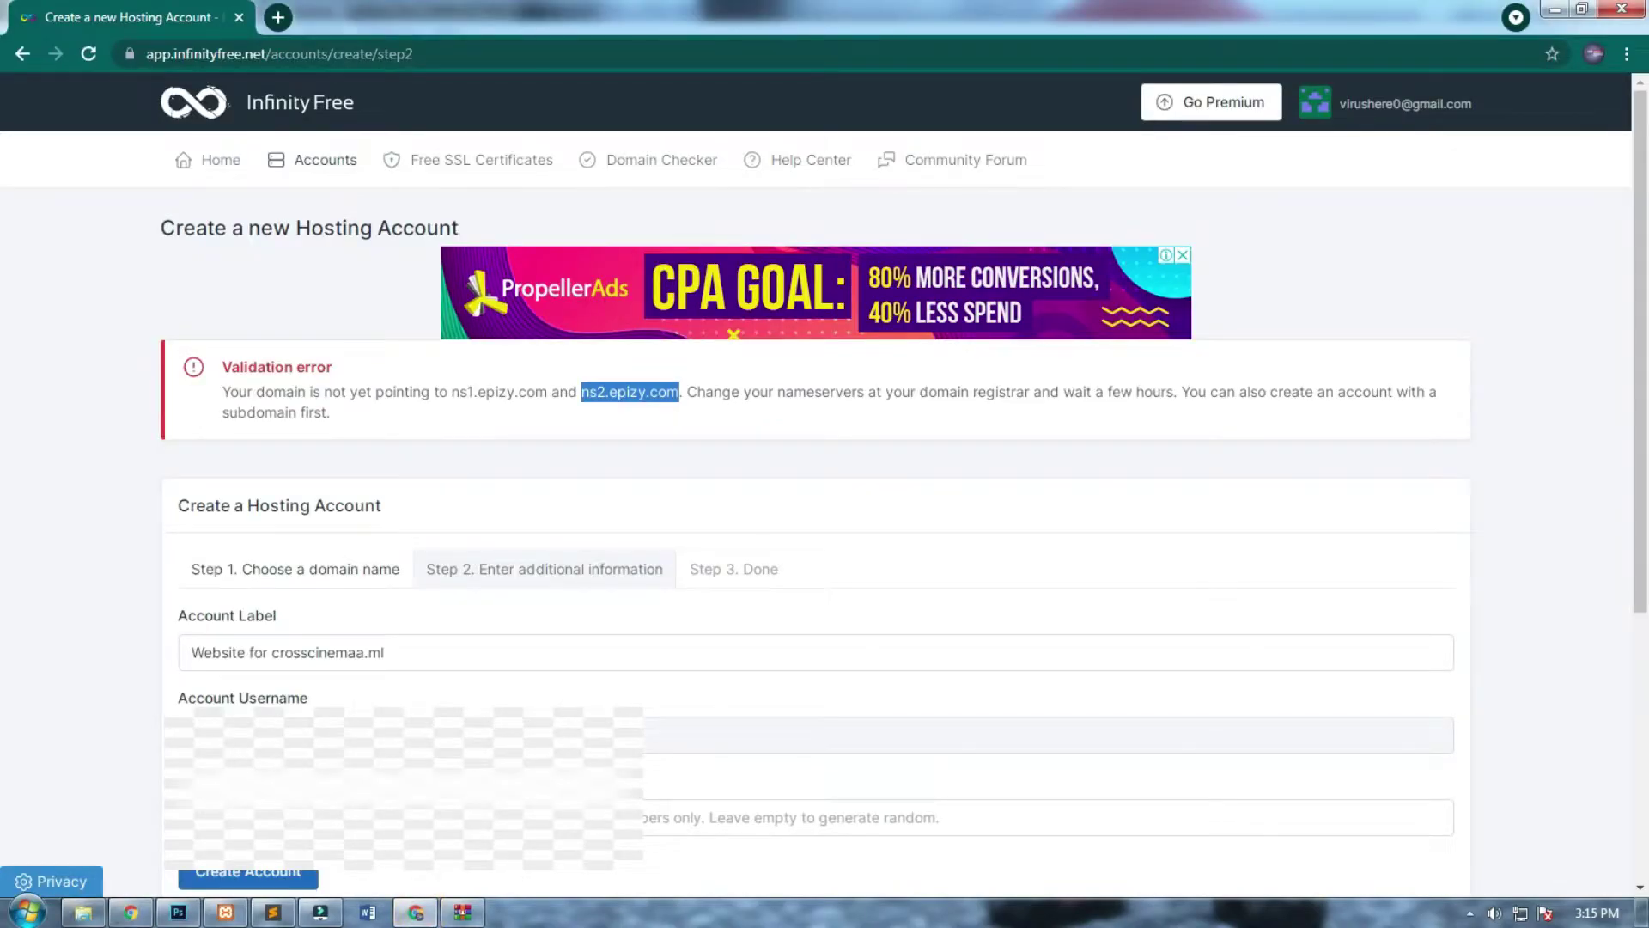
Enter the password and create the crosscinemaa.ml hosting account.
{"action": "left_click", "coordinate": [859, 816]}
{"action": "type", "text": "a"}
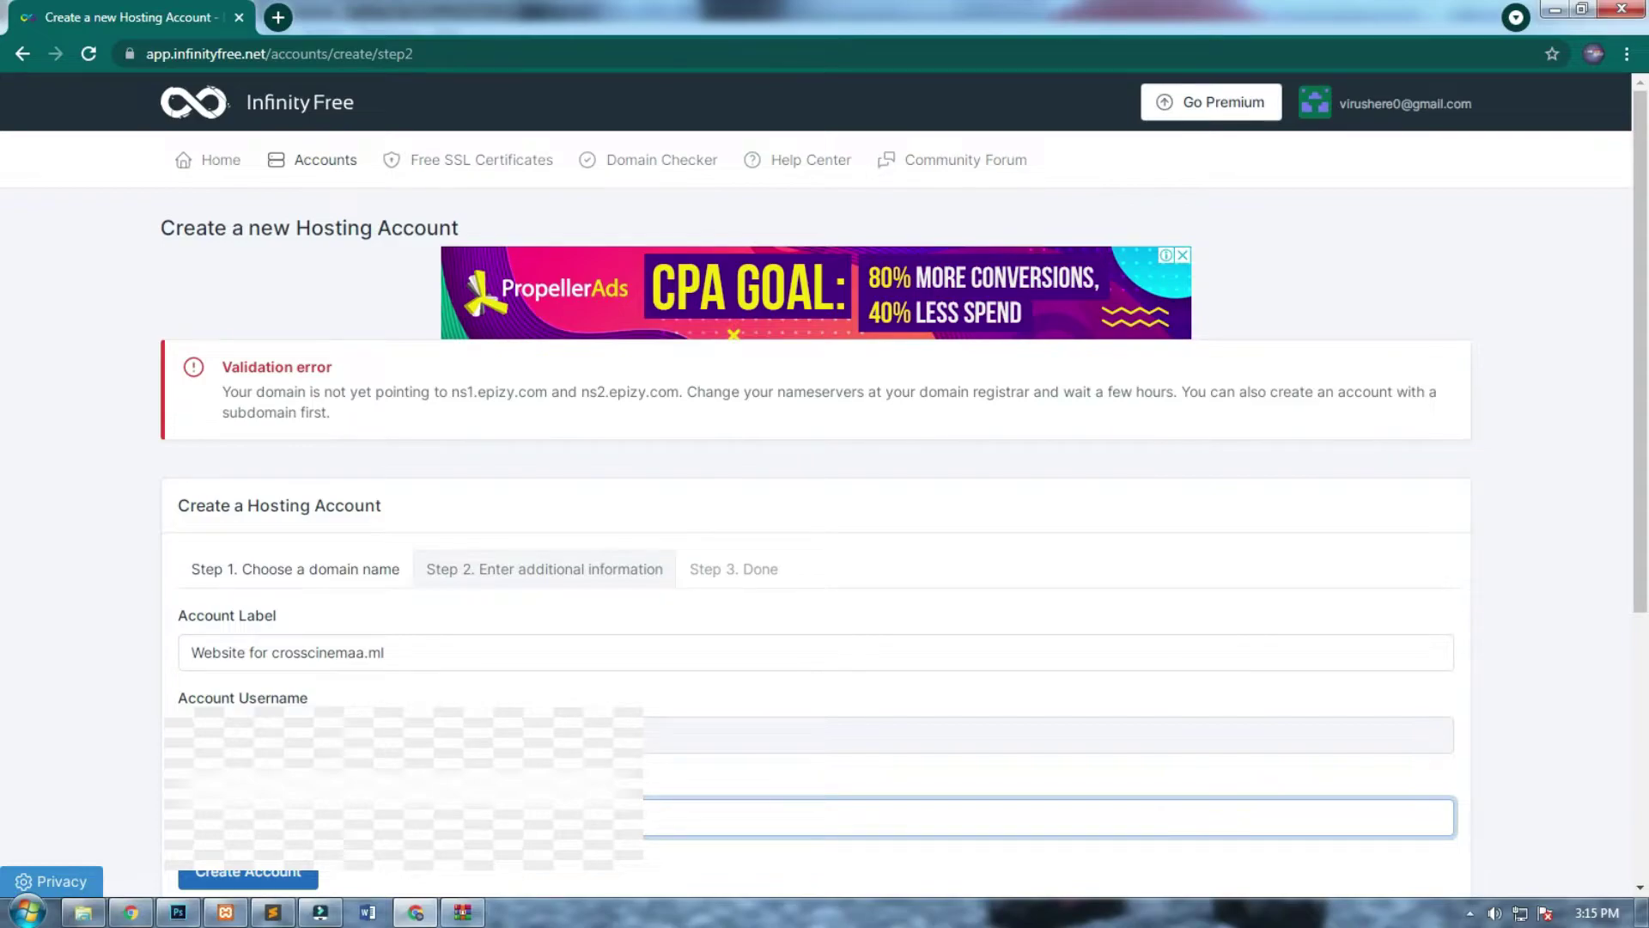
{"action": "left_click", "coordinate": [265, 883]}
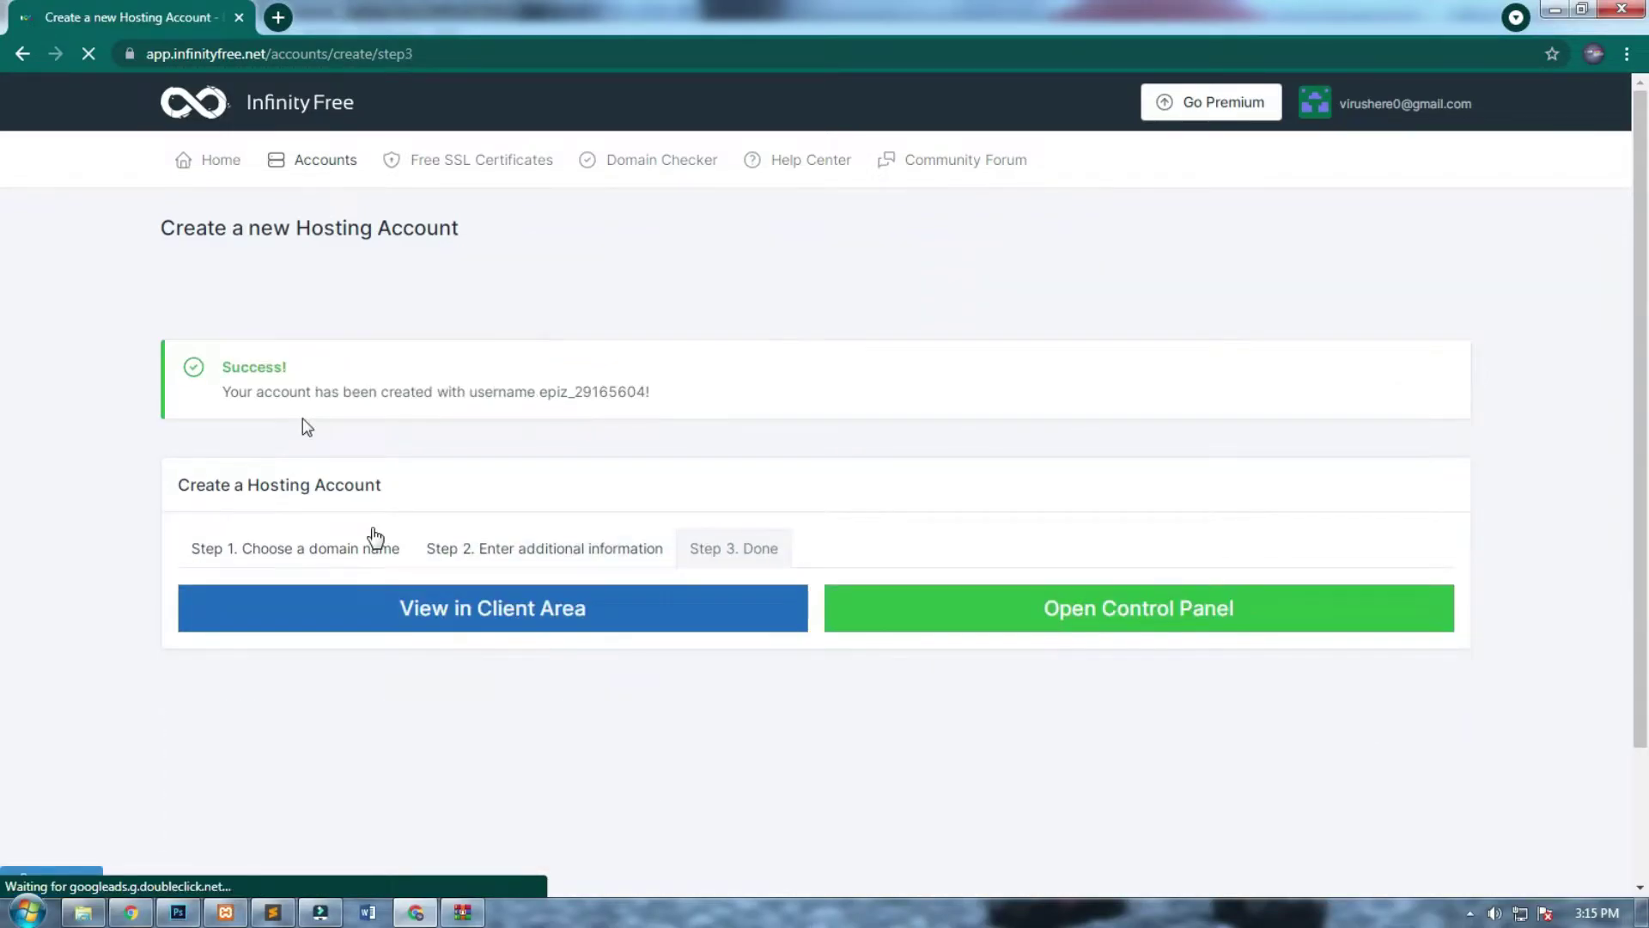
{"action": "left_click_drag", "start_coordinate": [216, 378], "coordinate": [627, 393]}
{"action": "left_click", "coordinate": [720, 407]}
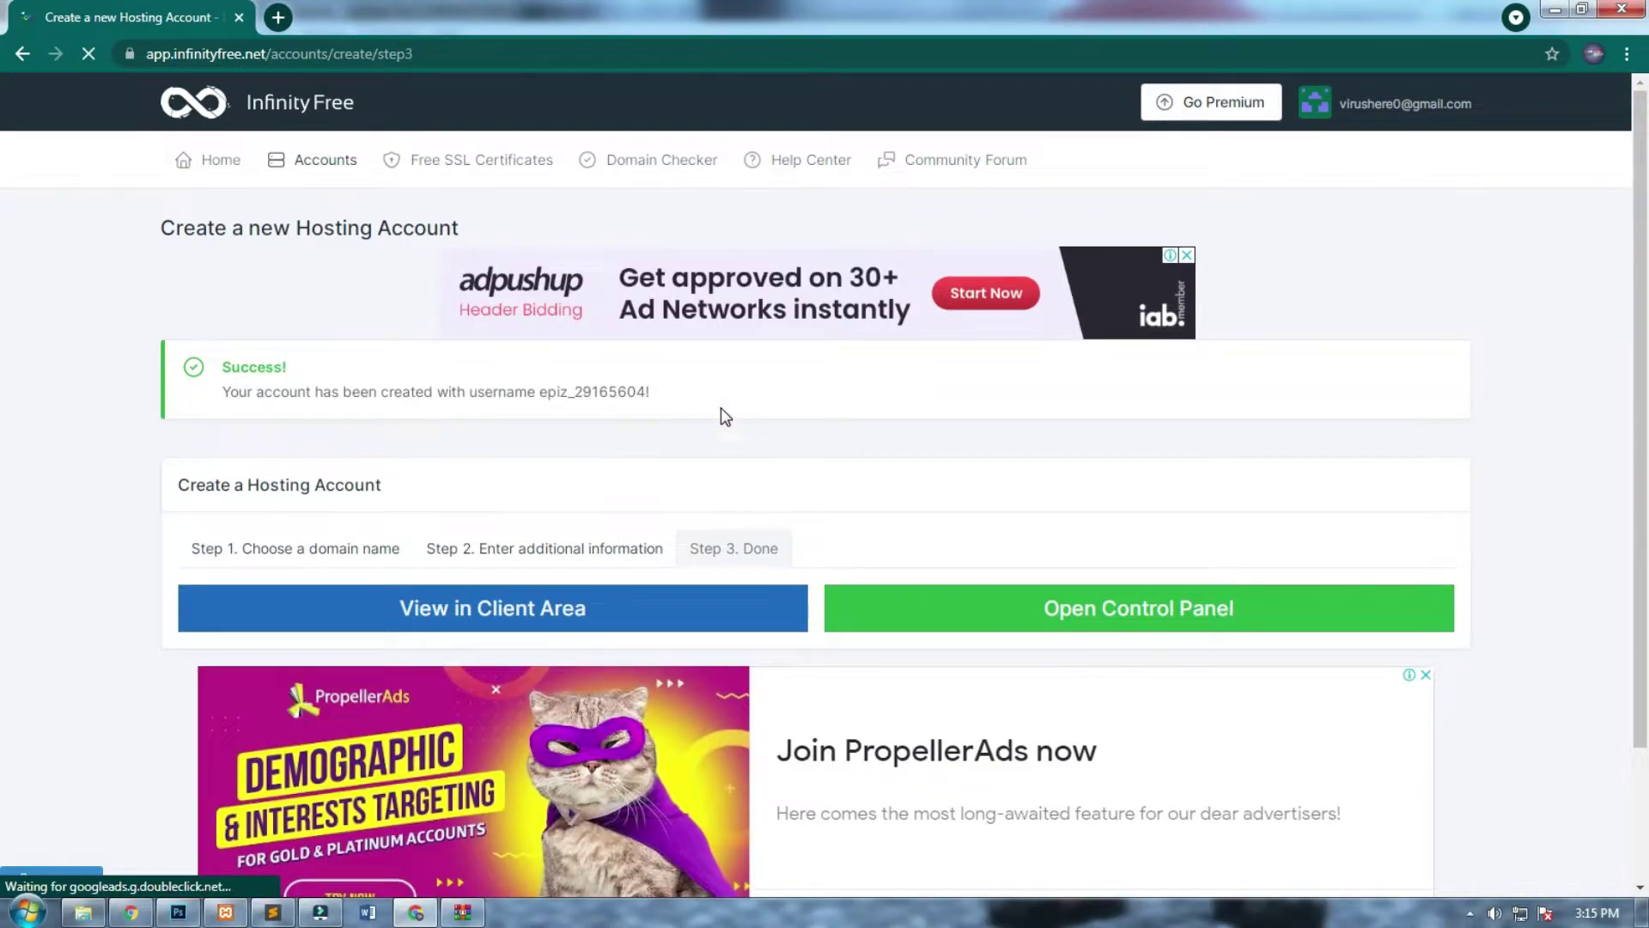
Open the new account's details in the client area, showing Pending Creation.
{"action": "left_click", "coordinate": [1017, 610]}
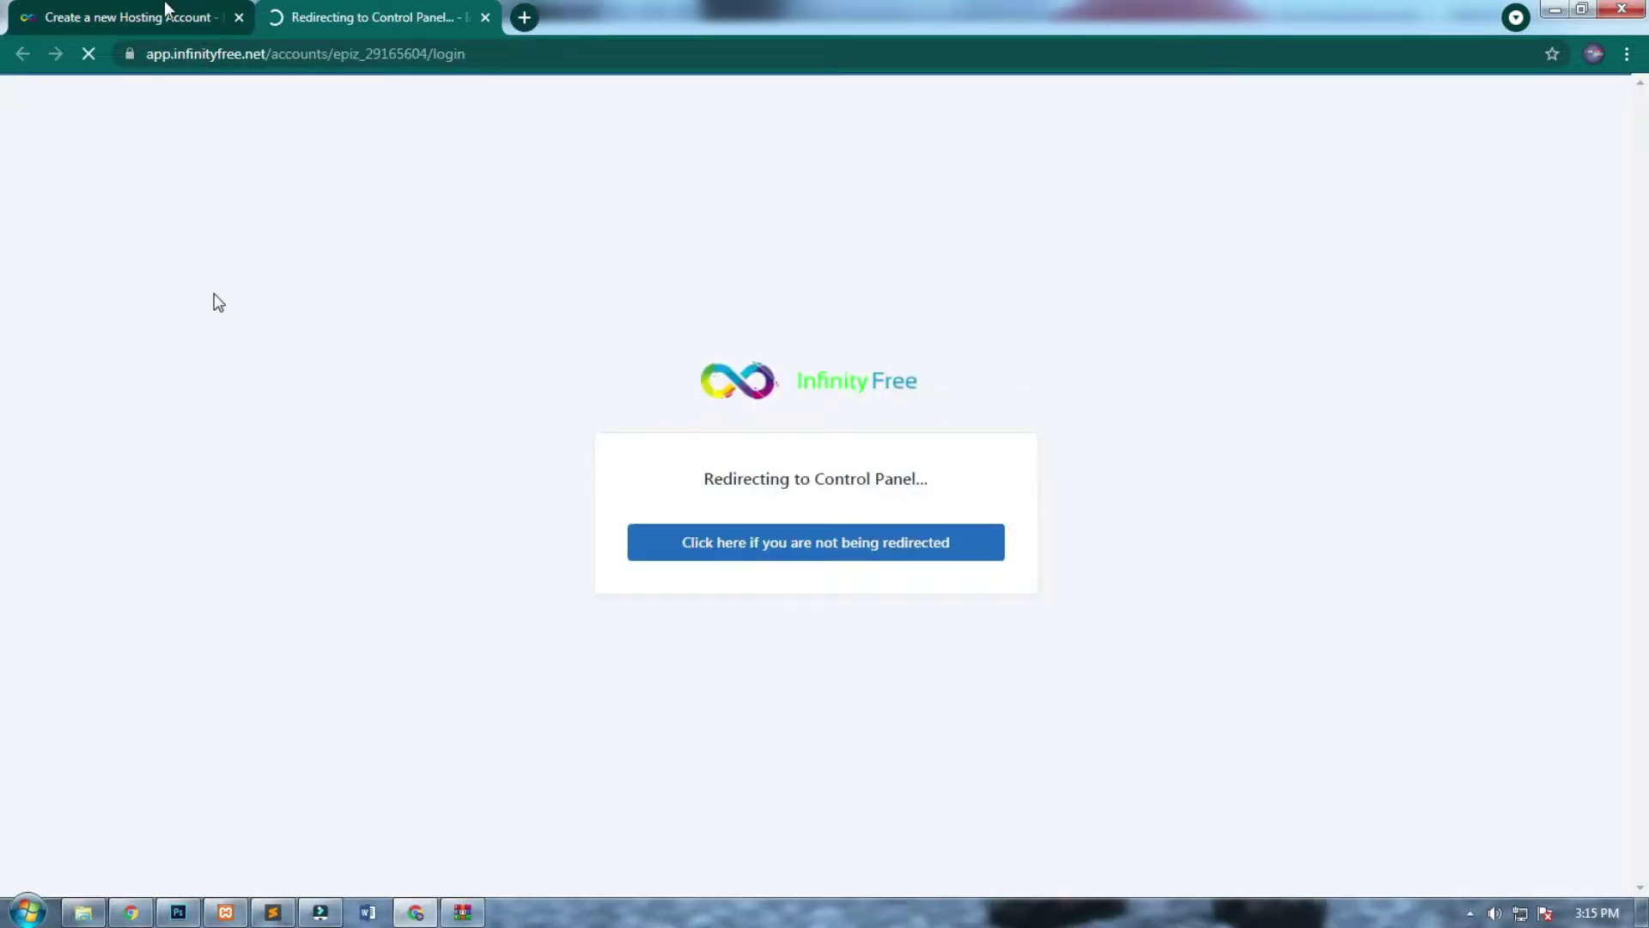
{"action": "left_click", "coordinate": [129, 18]}
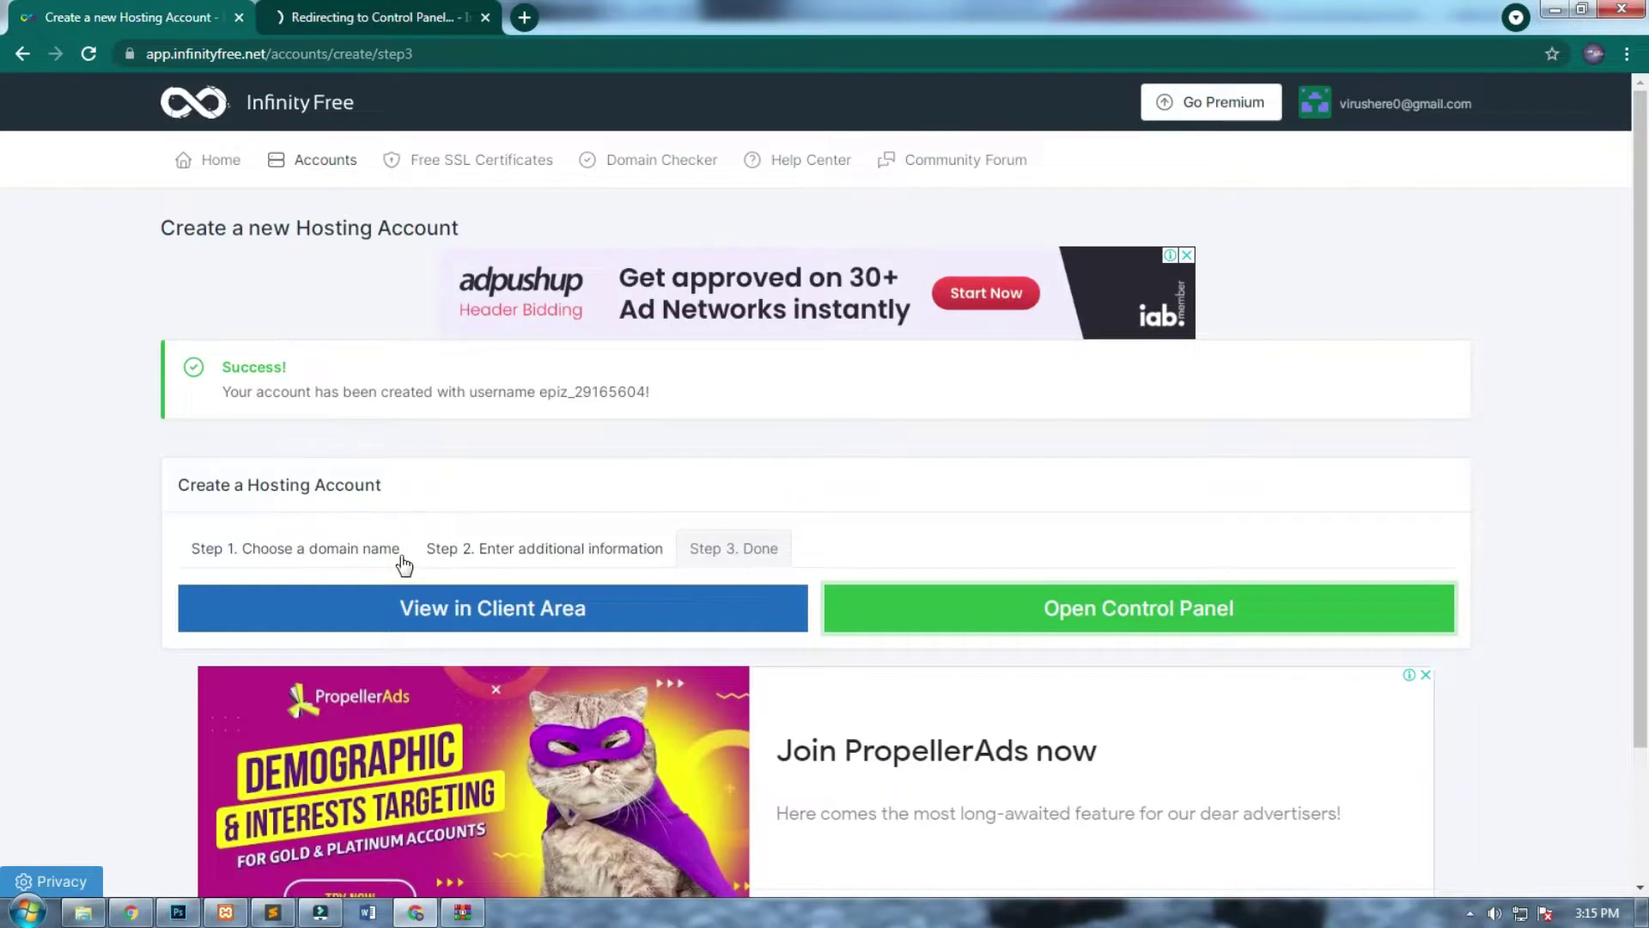
{"action": "left_click", "coordinate": [415, 605]}
{"action": "left_click", "coordinate": [871, 523]}
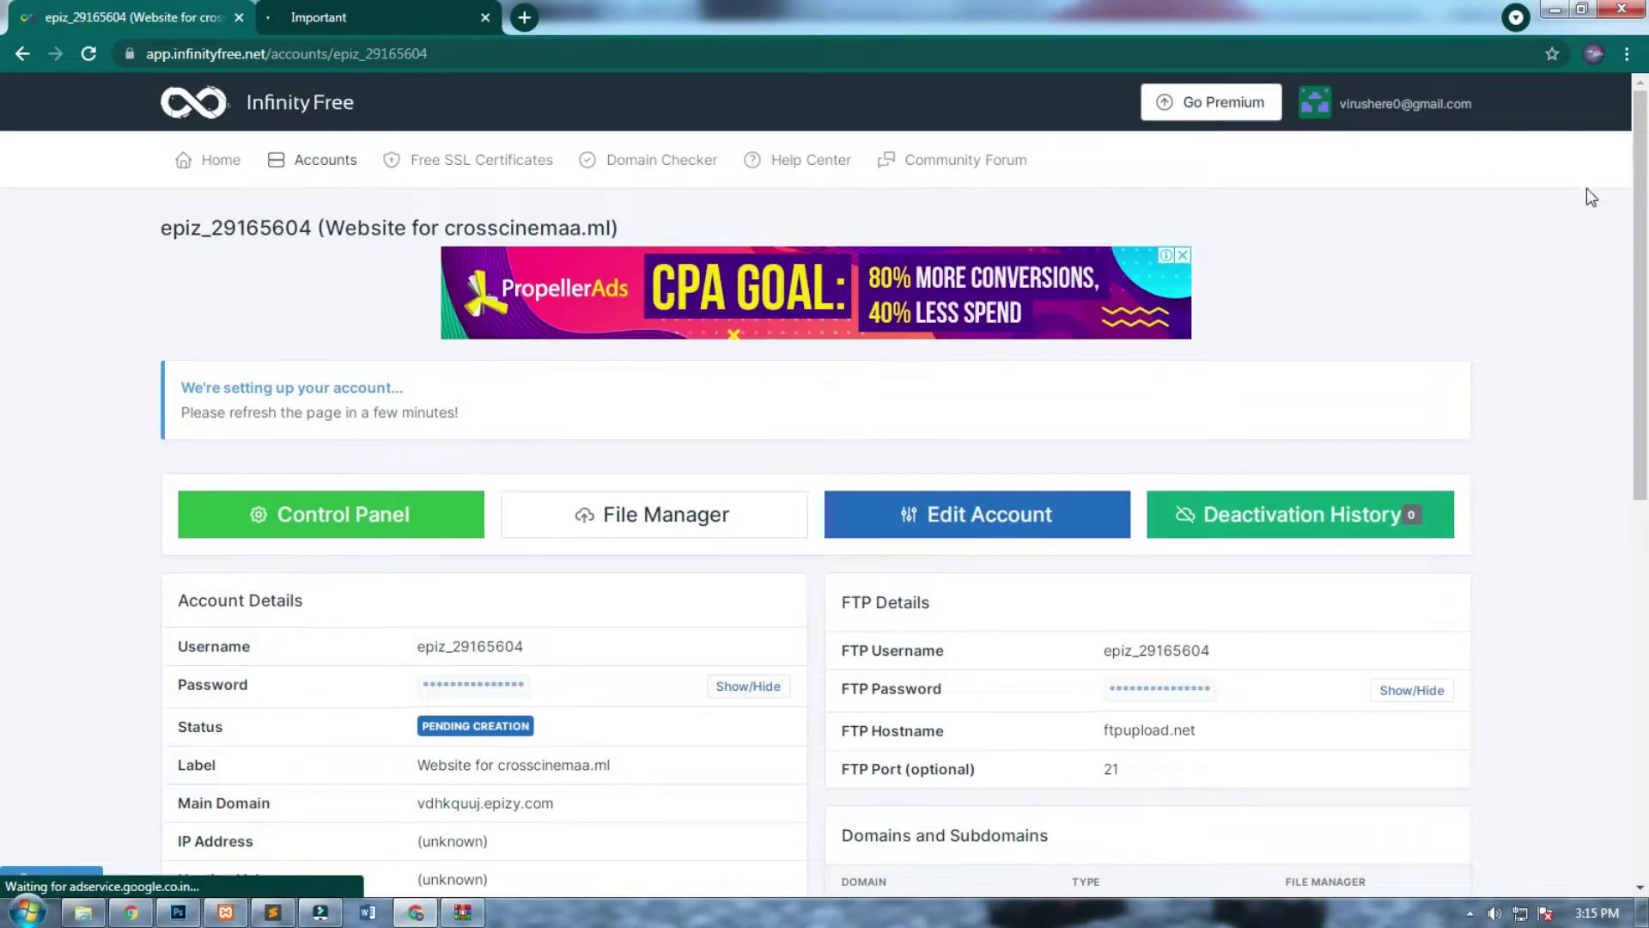
Approve service email notifications on the Important notice page.
{"action": "scroll", "coordinate": [1611, 314], "scroll_direction": "down", "scroll_amount": 2}
{"action": "scroll", "coordinate": [1606, 311], "scroll_direction": "down", "scroll_amount": 2}
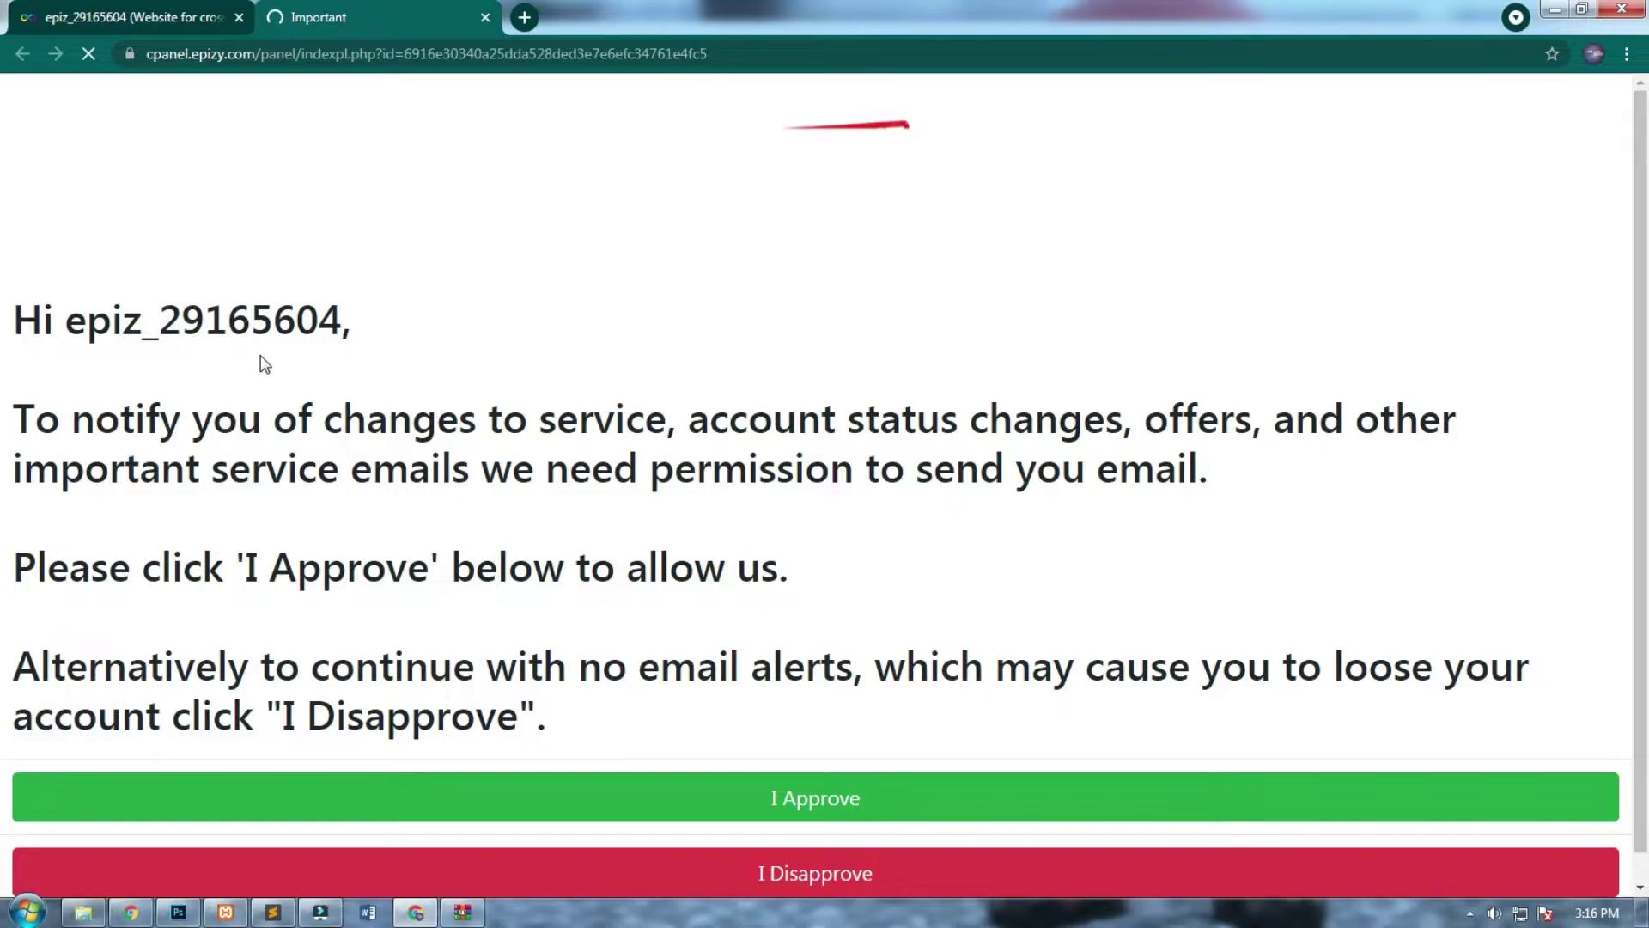
{"action": "left_click_drag", "start_coordinate": [15, 382], "coordinate": [1365, 721]}
{"action": "left_click", "coordinate": [593, 574]}
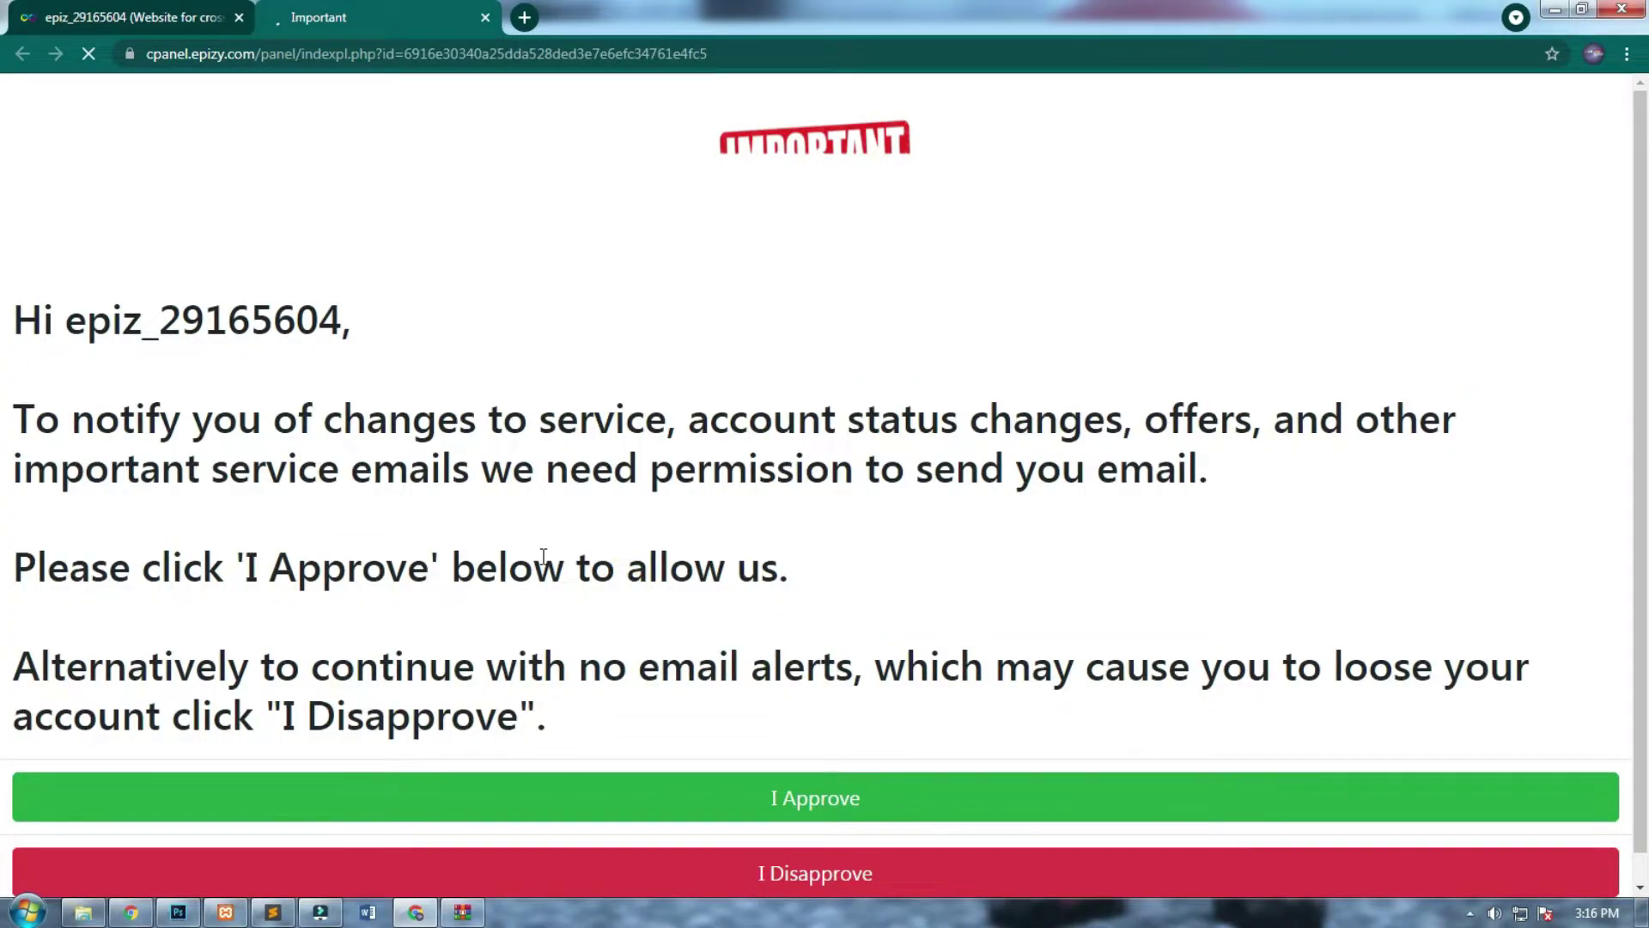
{"action": "left_click", "coordinate": [844, 819]}
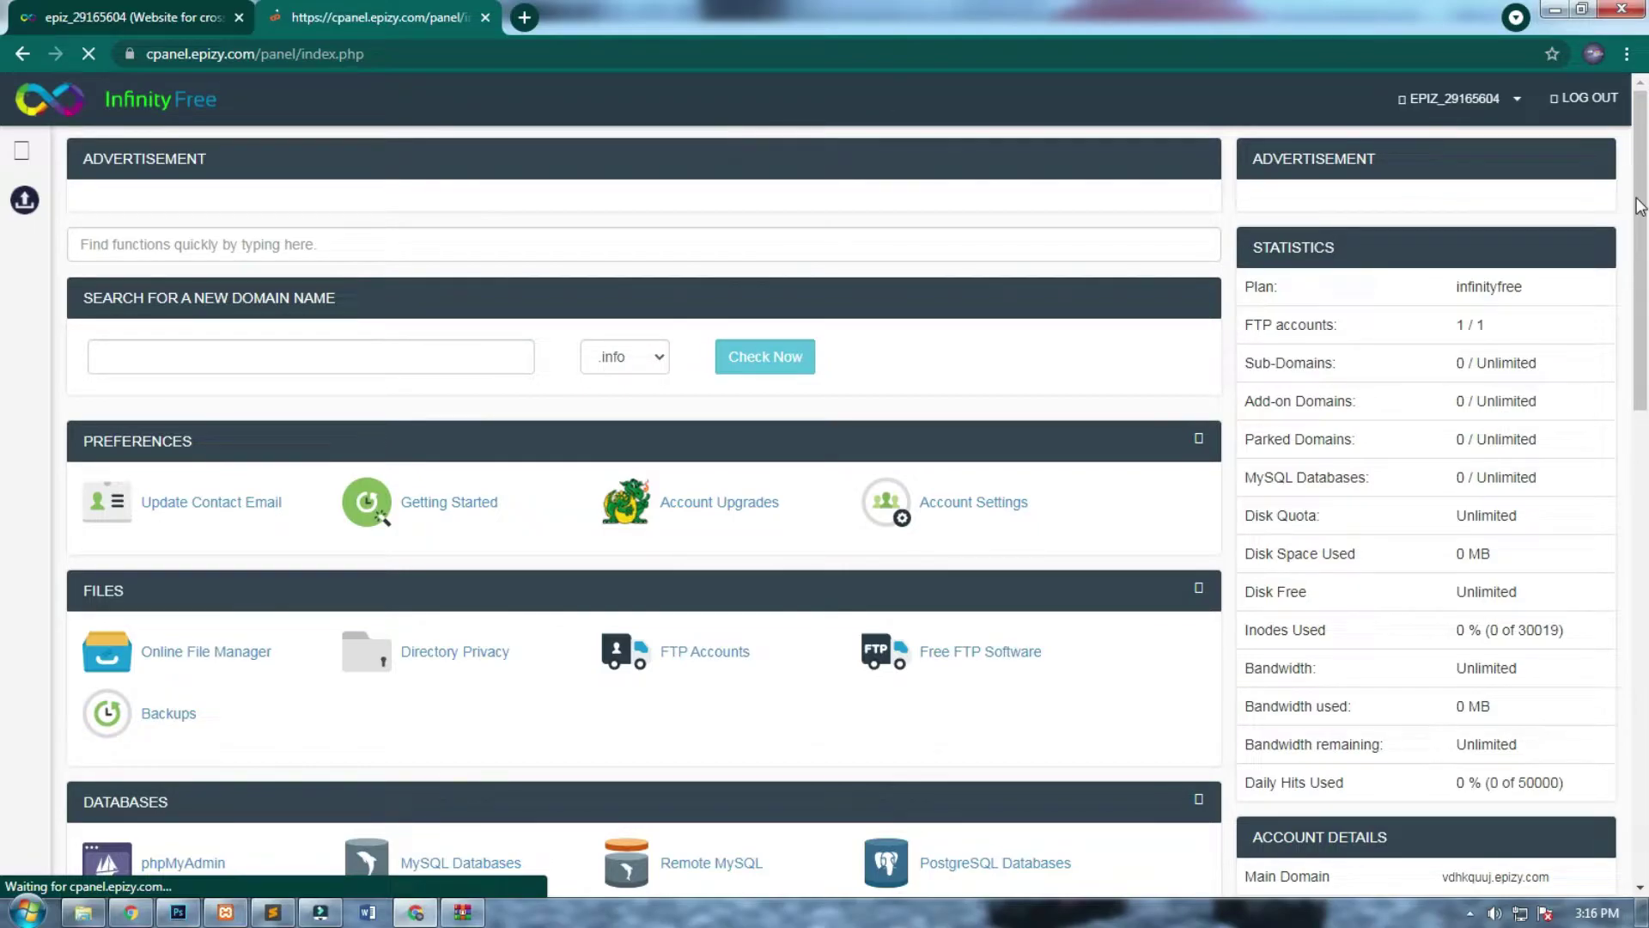
Scroll through the control panel's file, database, security and software tools.
{"action": "scroll", "coordinate": [1607, 428], "scroll_direction": "down", "scroll_amount": 6}
{"action": "scroll", "coordinate": [1608, 428], "scroll_direction": "down", "scroll_amount": 7}
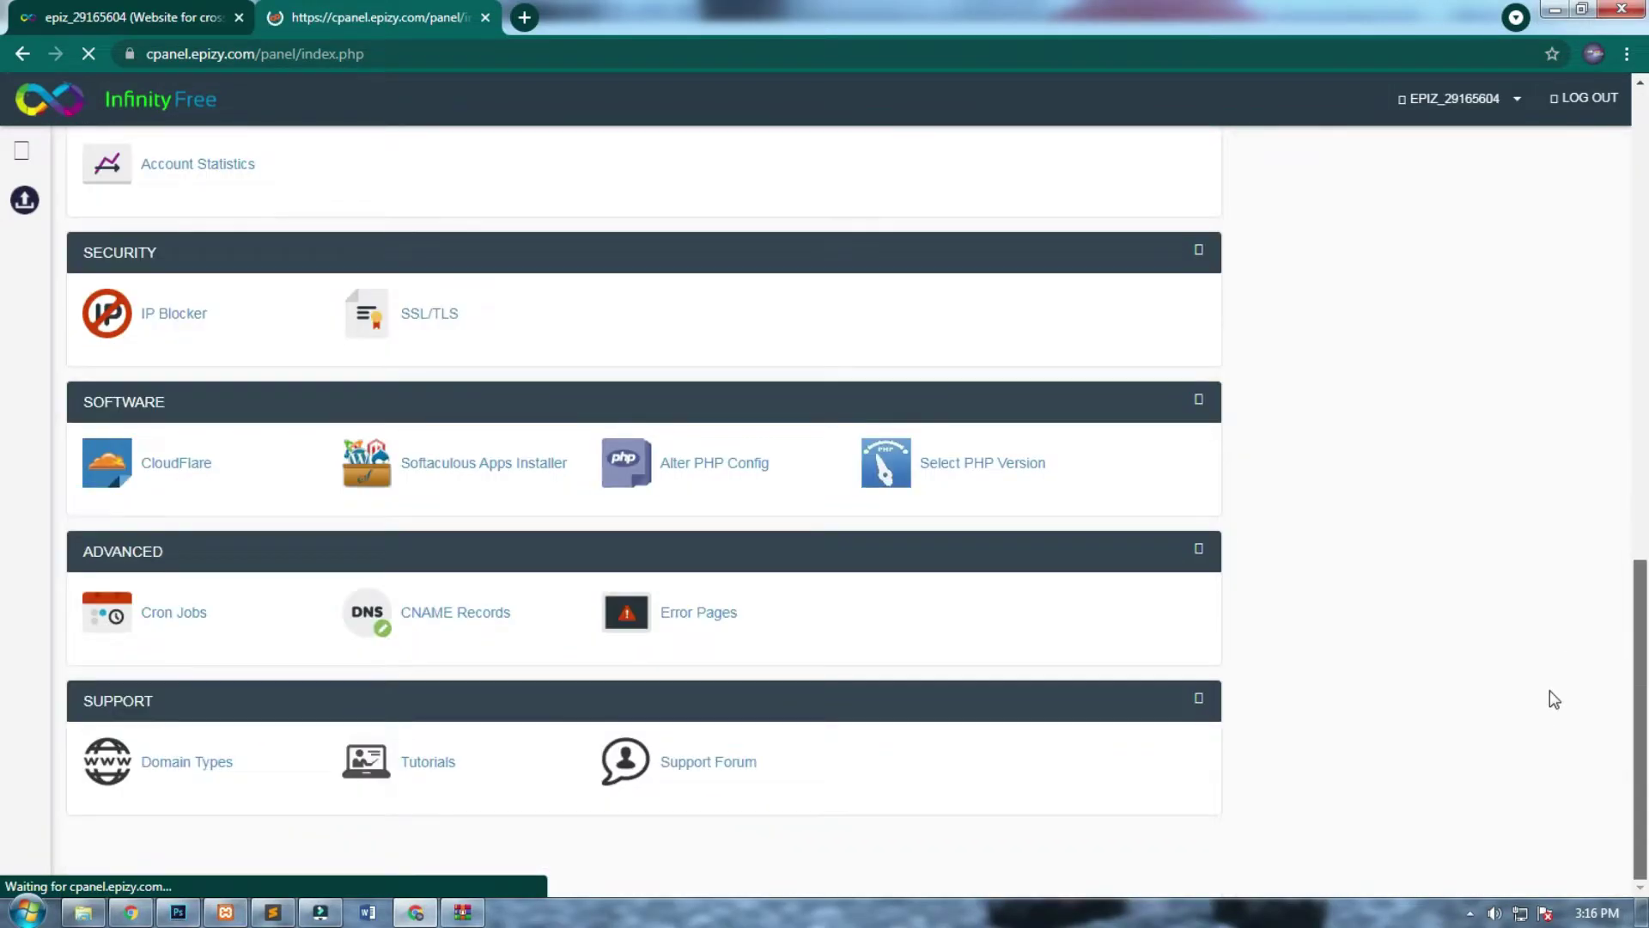
{"action": "scroll", "coordinate": [1549, 689], "scroll_direction": "up", "scroll_amount": 15}
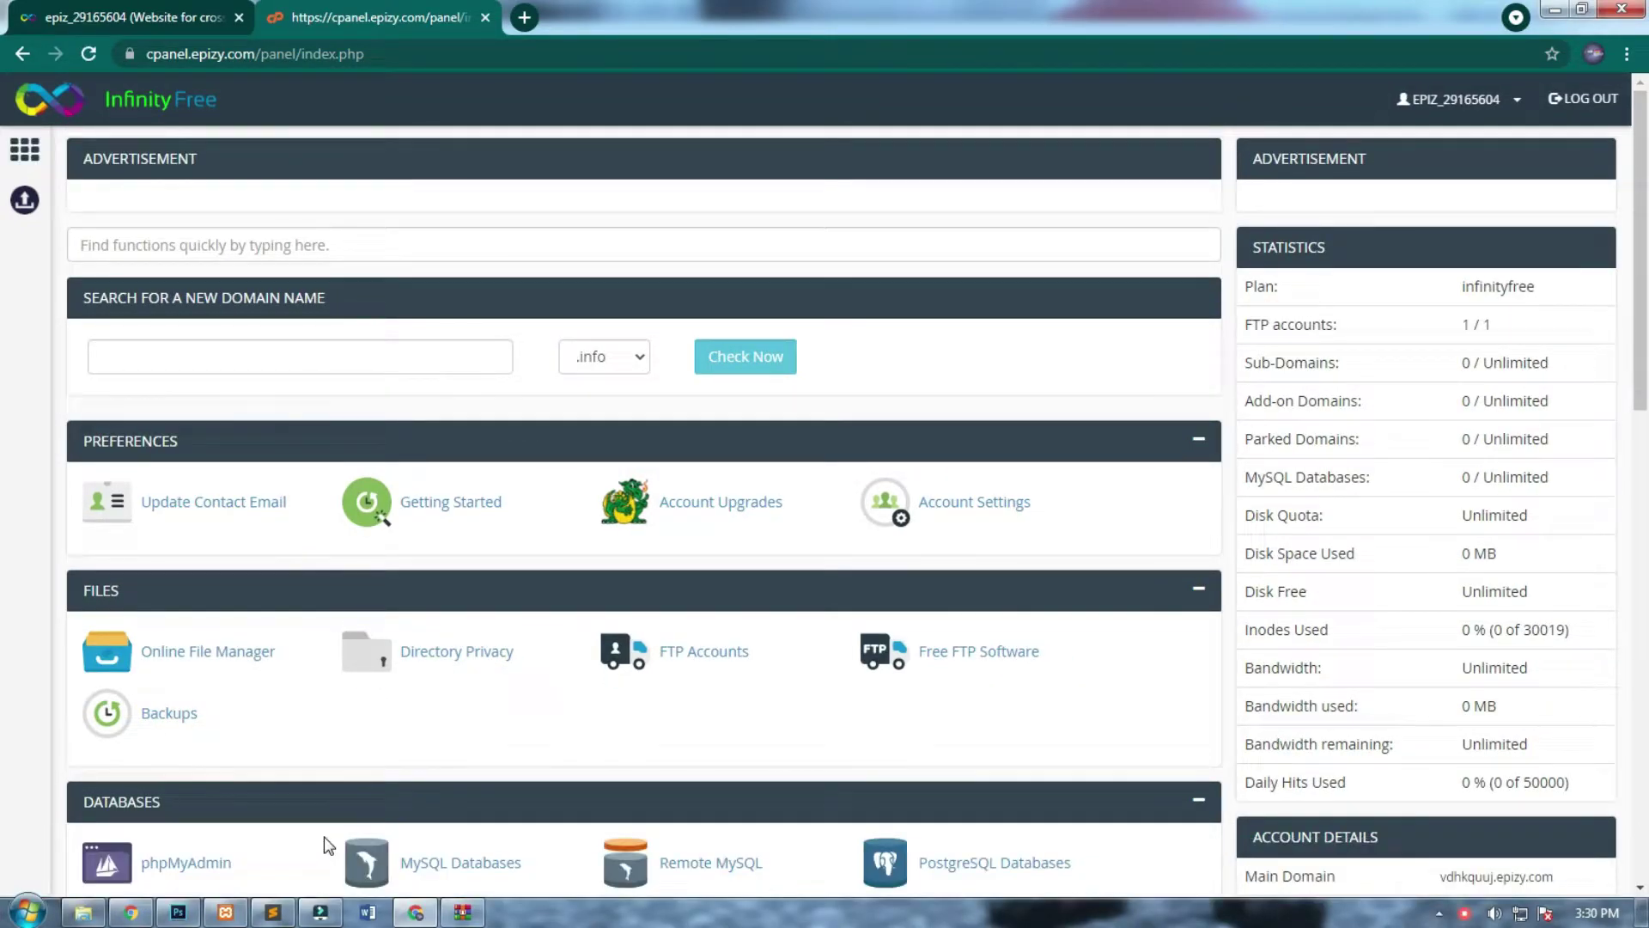
{"action": "left_click", "coordinate": [86, 913]}
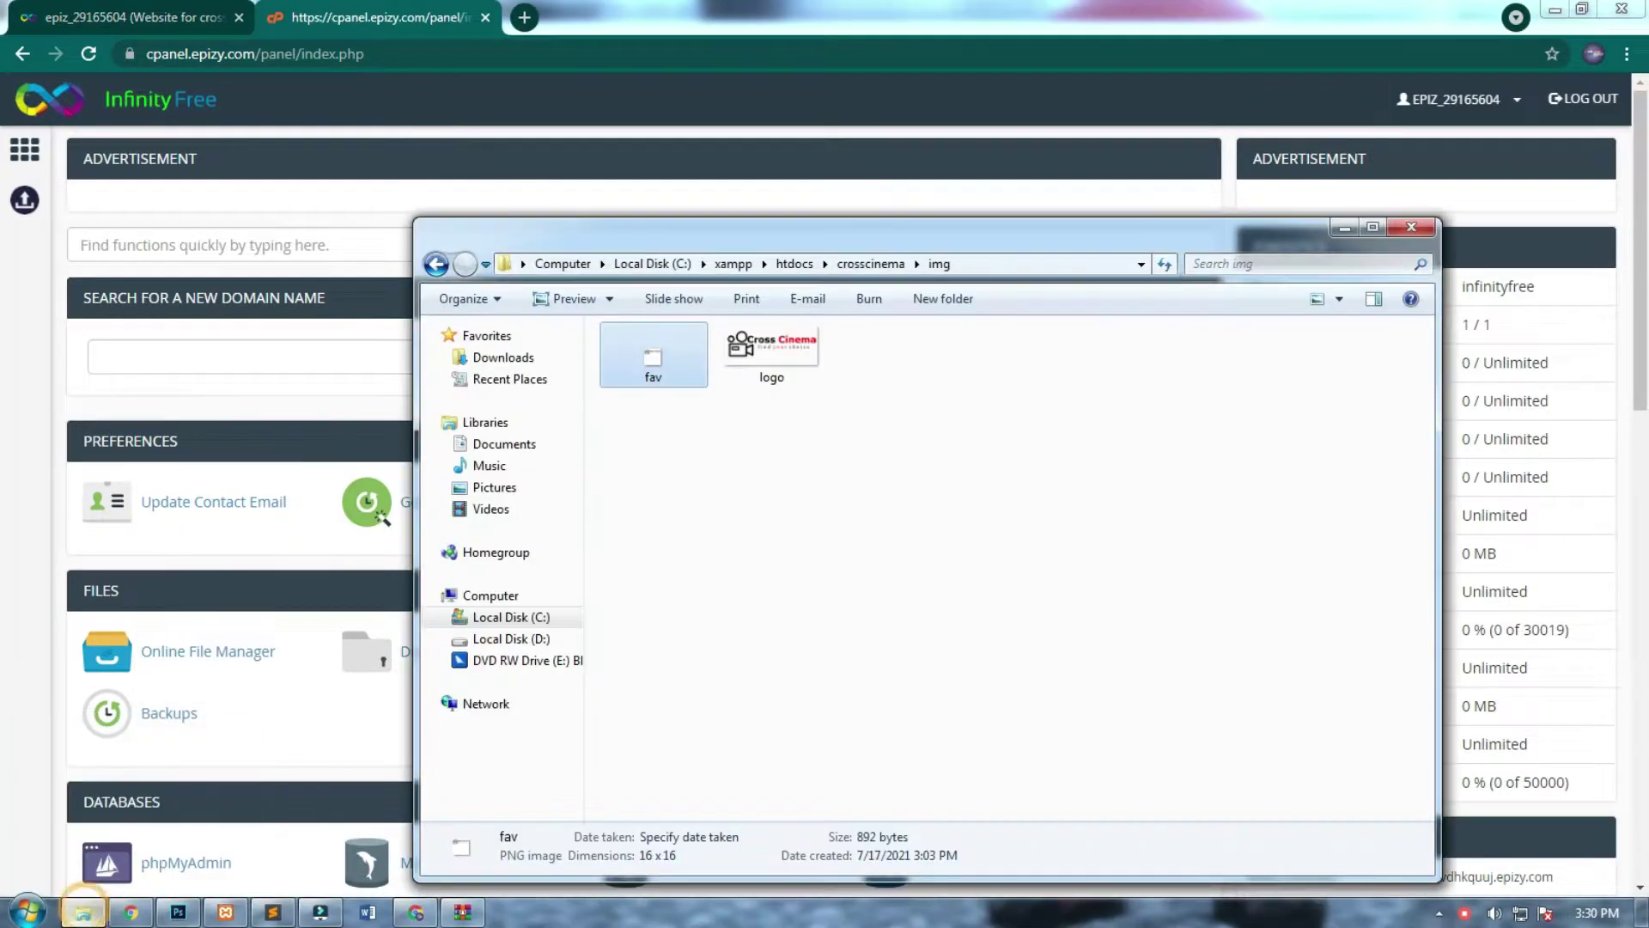
{"action": "left_click", "coordinate": [511, 618]}
{"action": "double_click", "coordinate": [699, 512]}
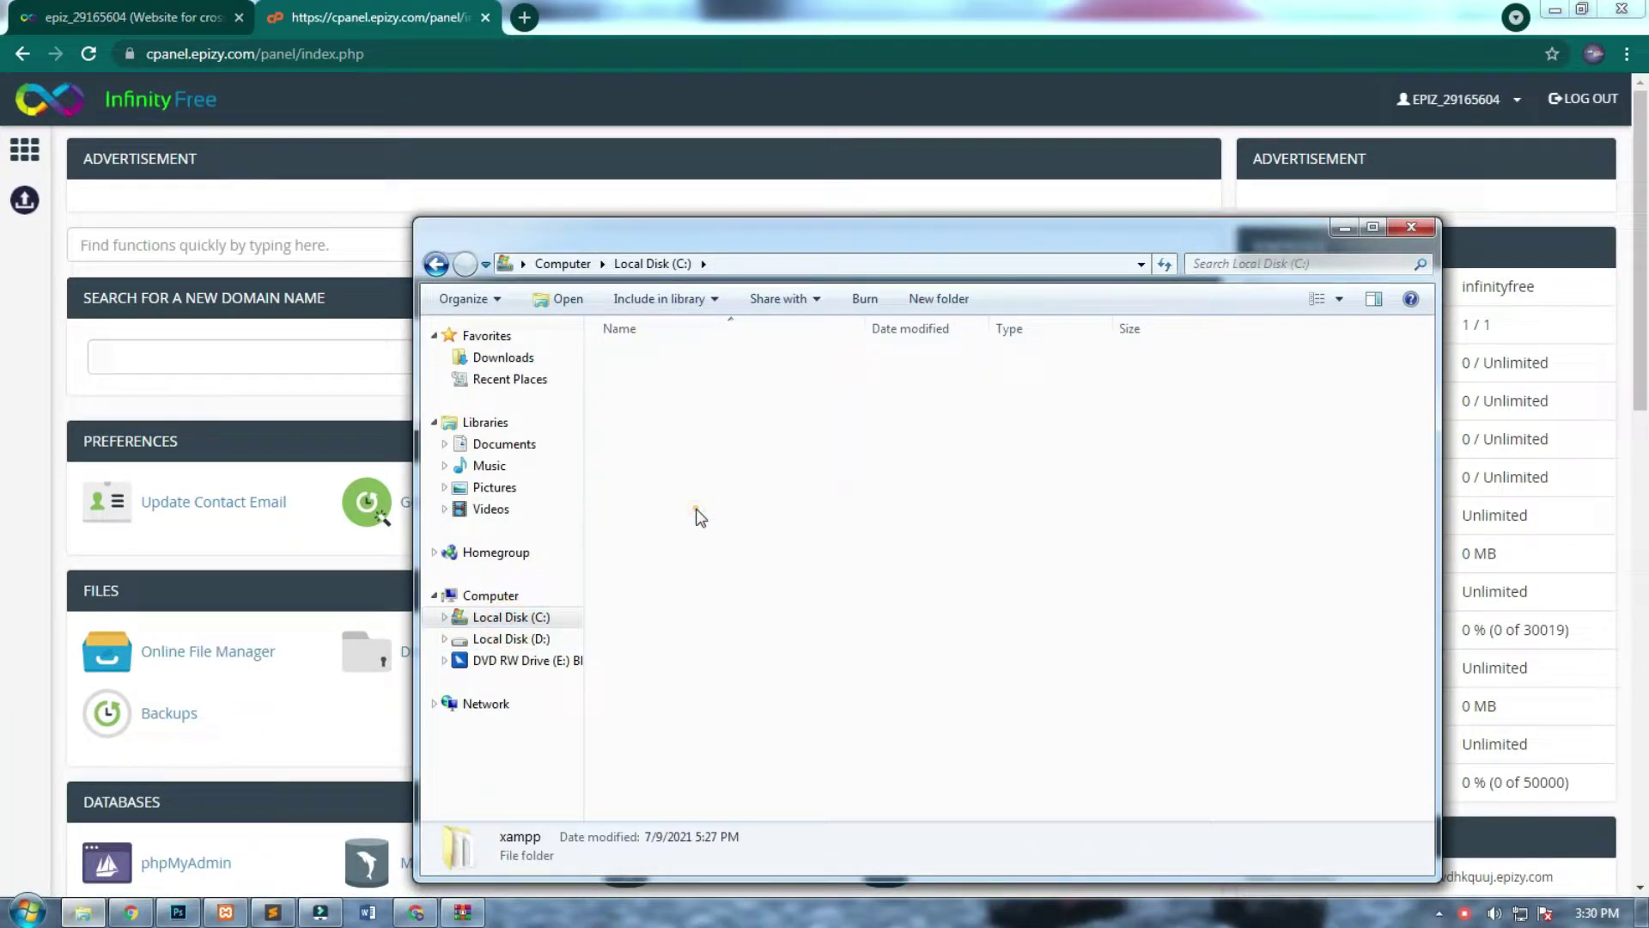
{"action": "double_click", "coordinate": [683, 467]}
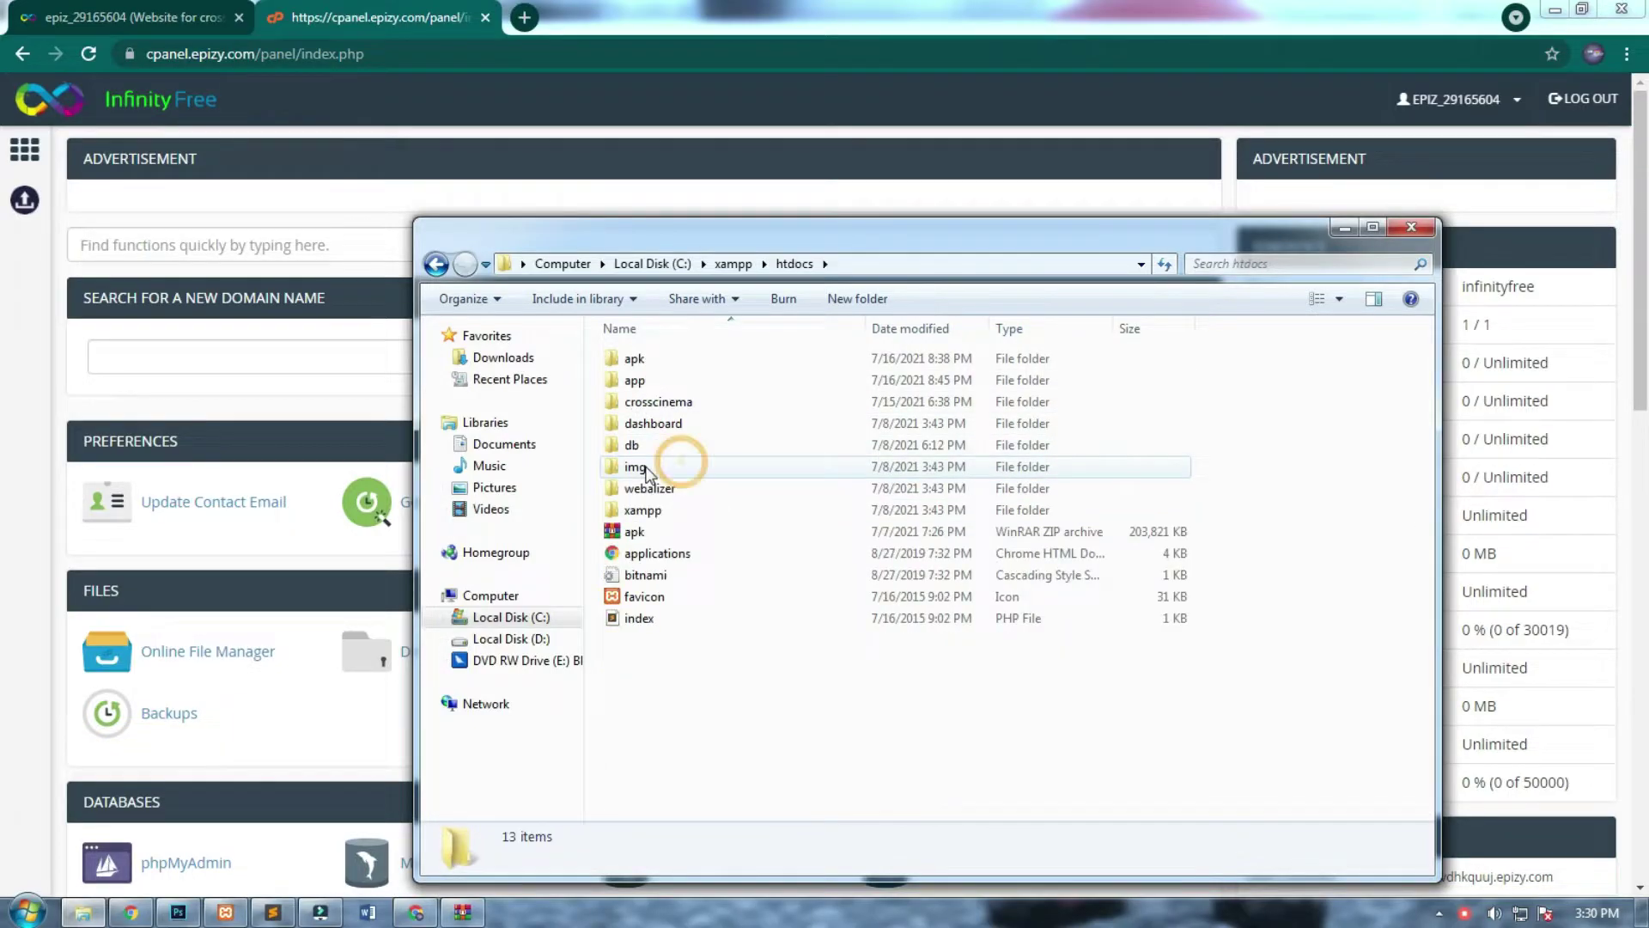
{"action": "left_click", "coordinate": [691, 408]}
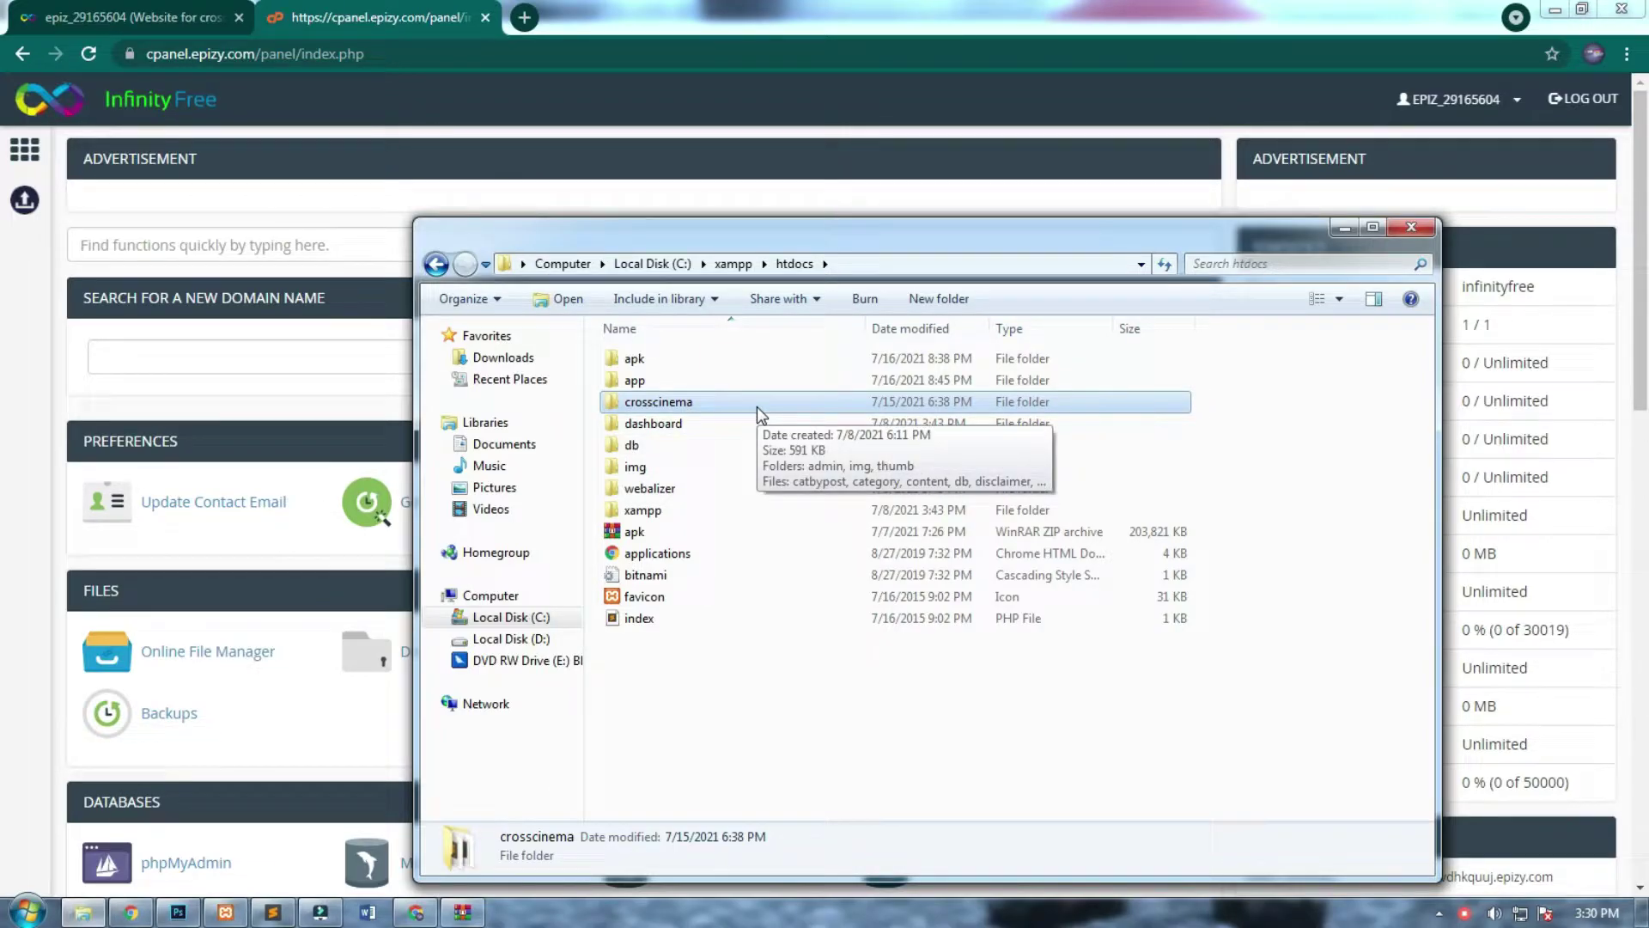
Filter control panel functions with 'mys' and open MySQL Databases.
{"action": "left_click", "coordinate": [1342, 227]}
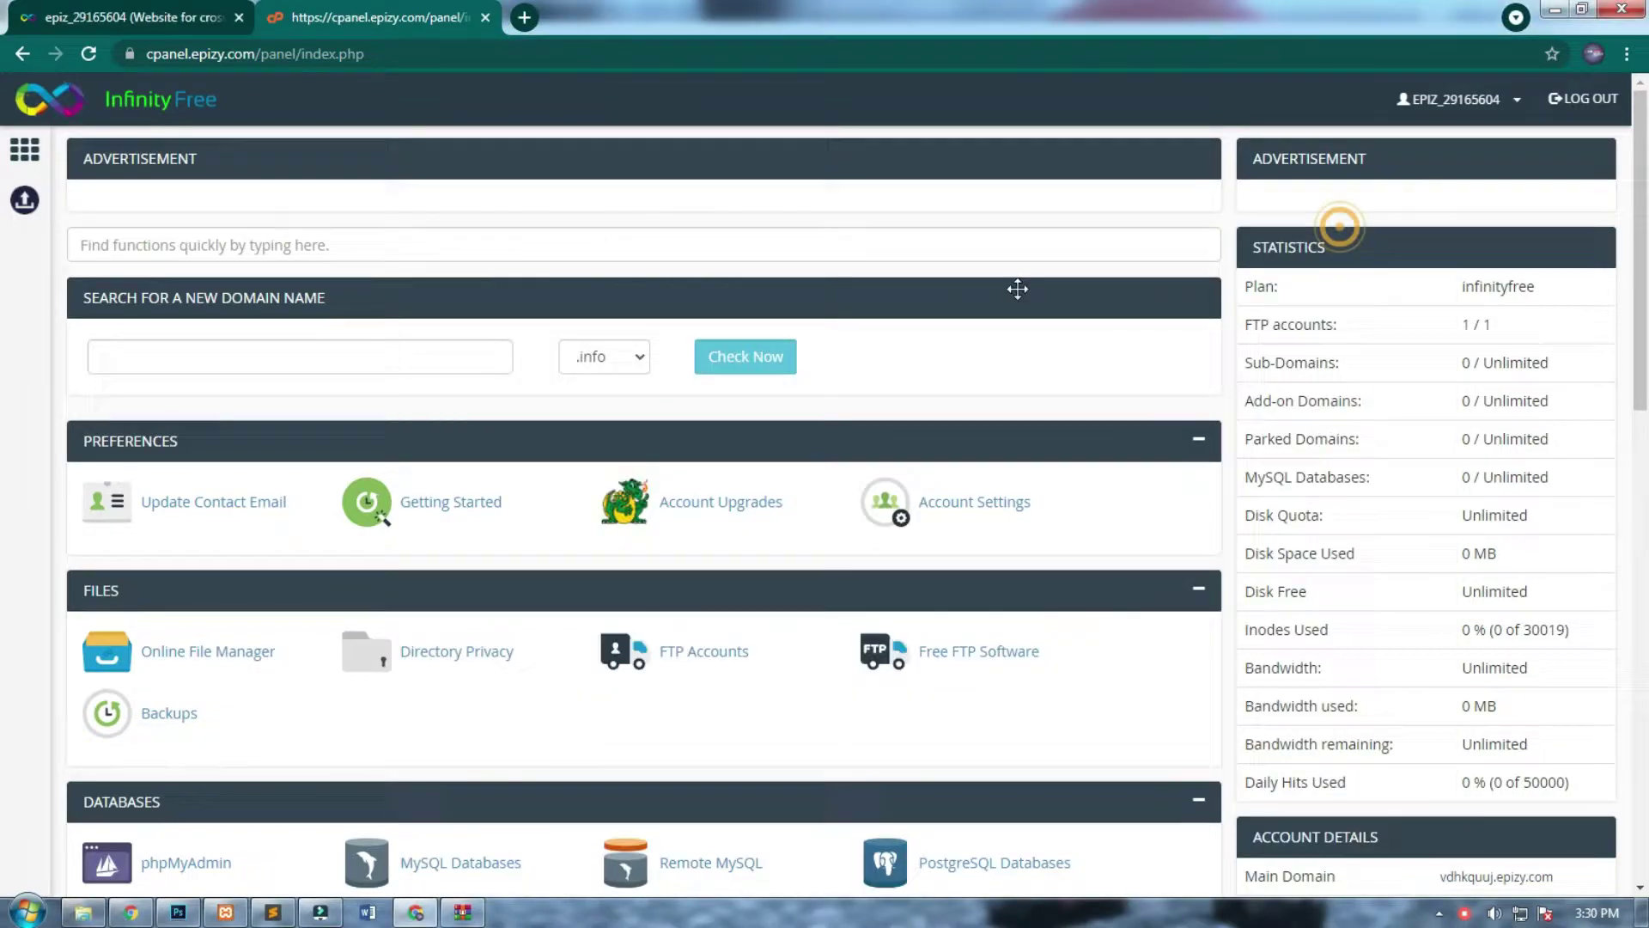
{"action": "left_click", "coordinate": [375, 247]}
{"action": "type", "text": "mys"}
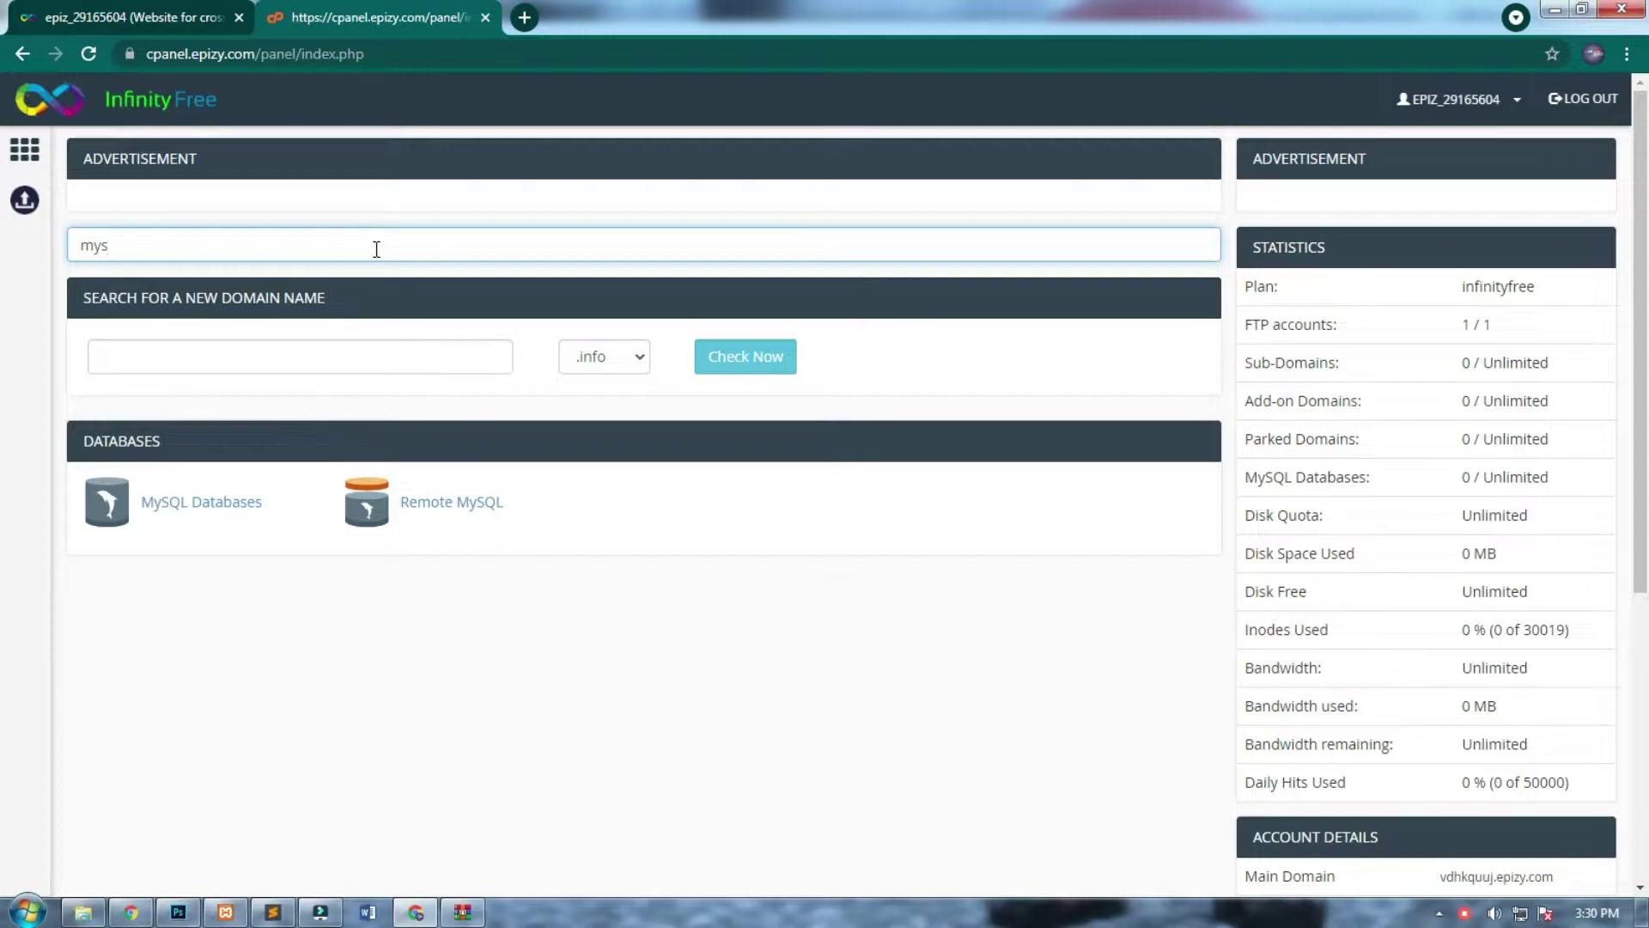
{"action": "left_click", "coordinate": [226, 500]}
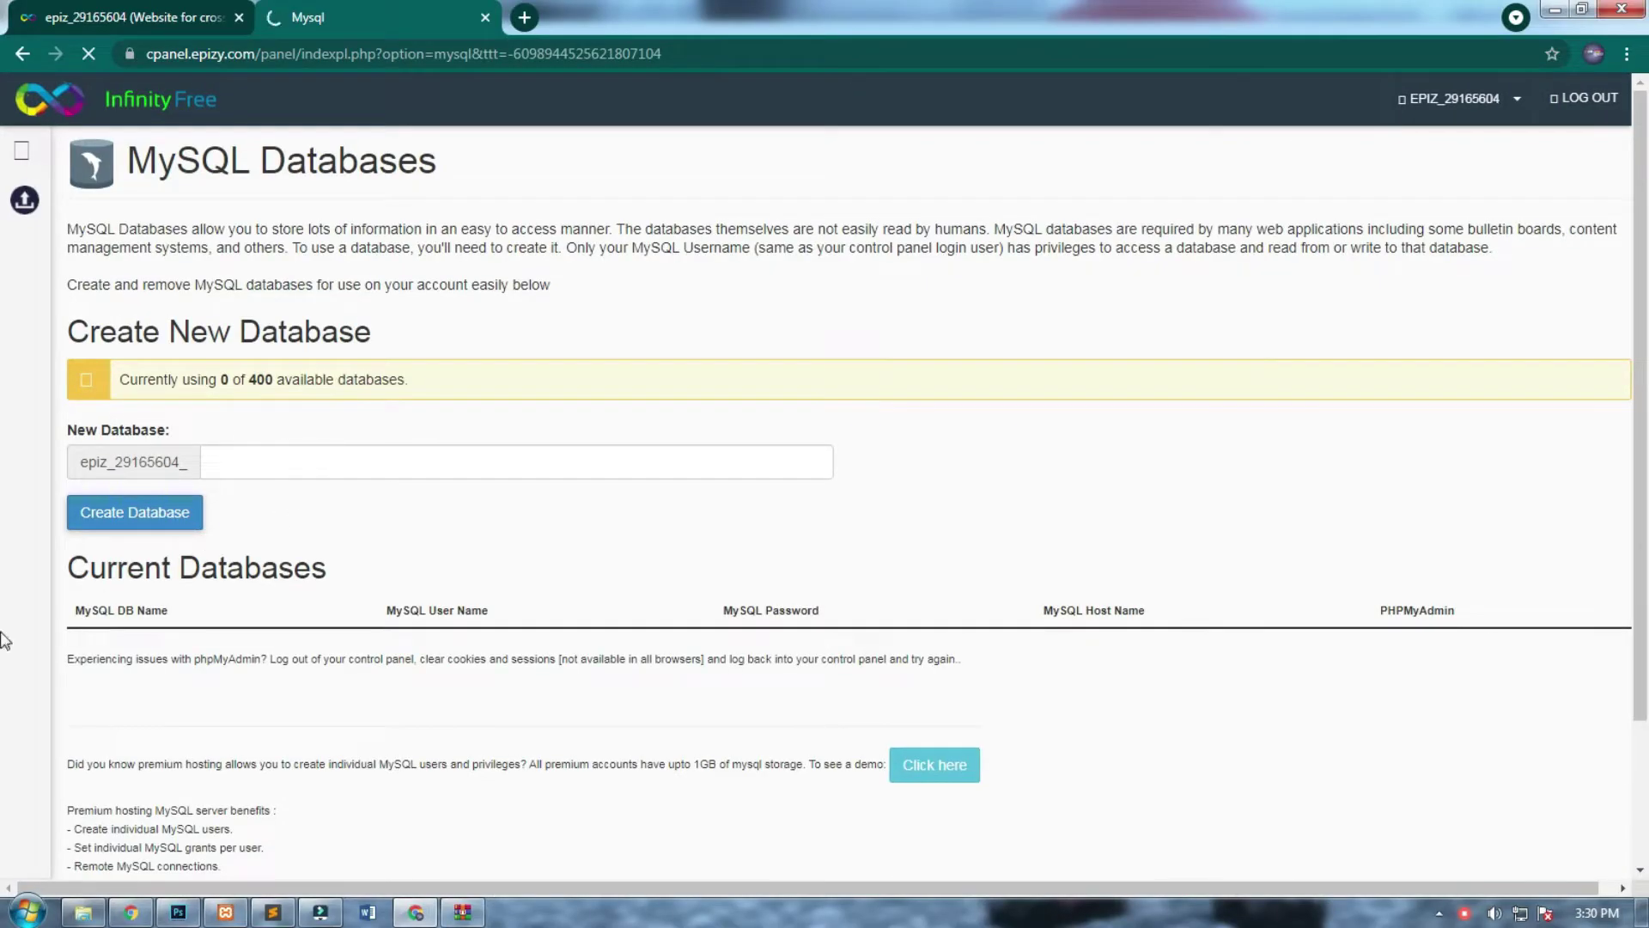
Create a MySQL database named crosscinemaa.
{"action": "left_click", "coordinate": [374, 462]}
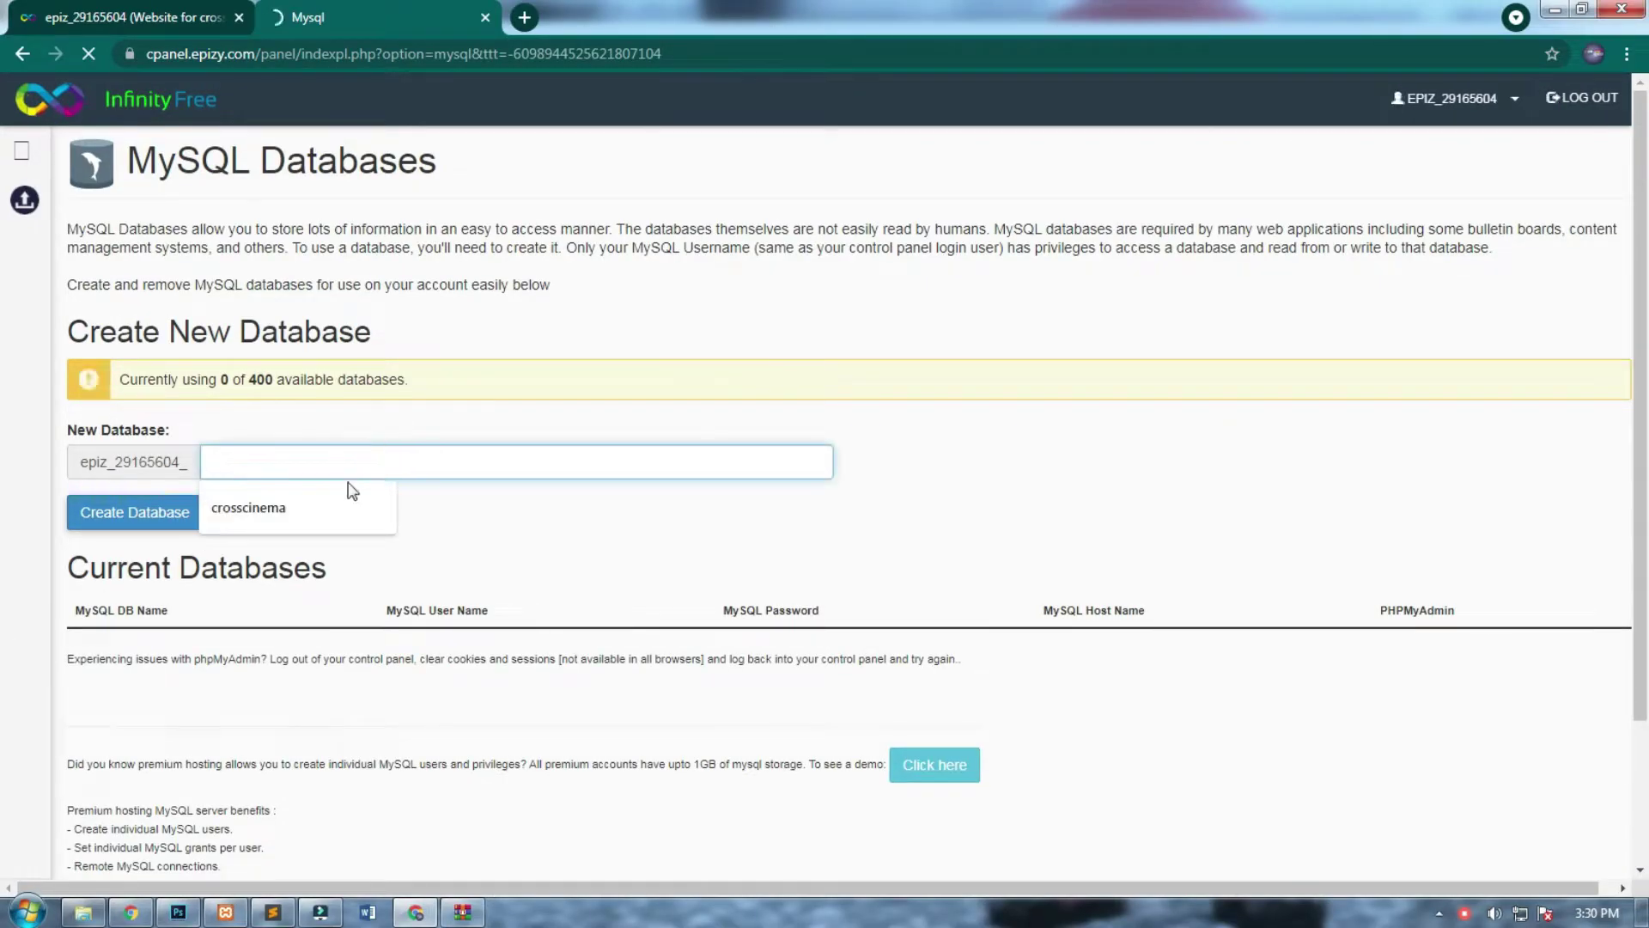
{"action": "left_click", "coordinate": [339, 507]}
{"action": "type", "text": "a"}
{"action": "left_click", "coordinate": [136, 513]}
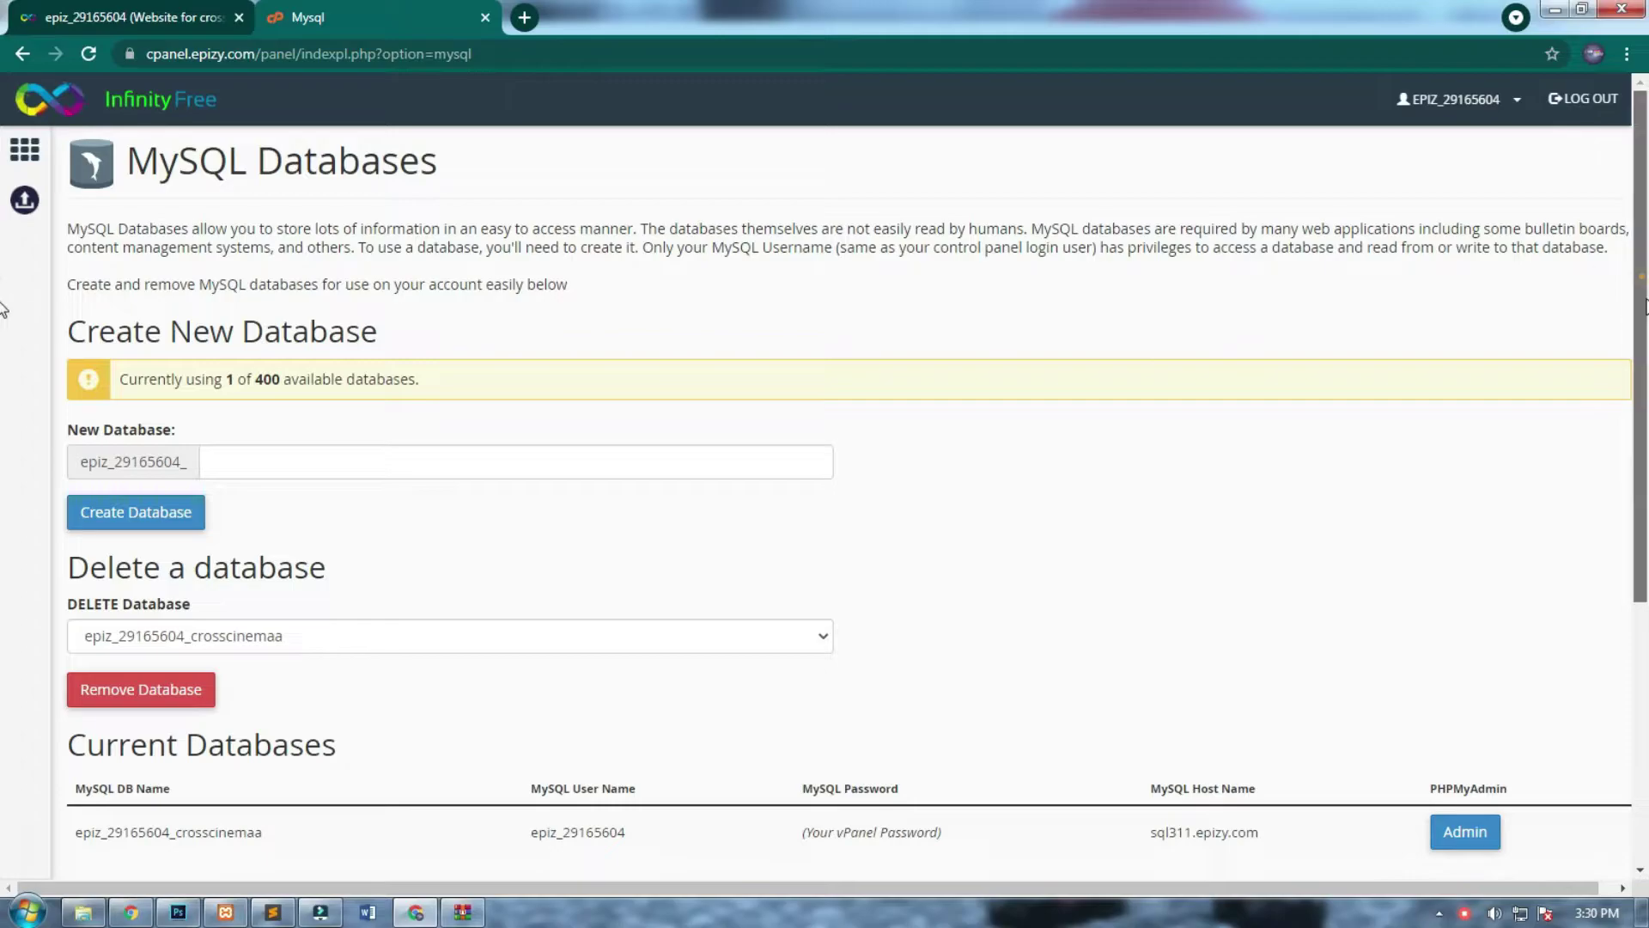
Note host sql311.epizy.com, the user and database names, then switch to Sublime Text.
{"action": "scroll", "coordinate": [1294, 547], "scroll_direction": "down", "scroll_amount": 3}
{"action": "left_click_drag", "start_coordinate": [1285, 572], "coordinate": [1147, 567]}
{"action": "left_click_drag", "start_coordinate": [633, 559], "coordinate": [236, 559]}
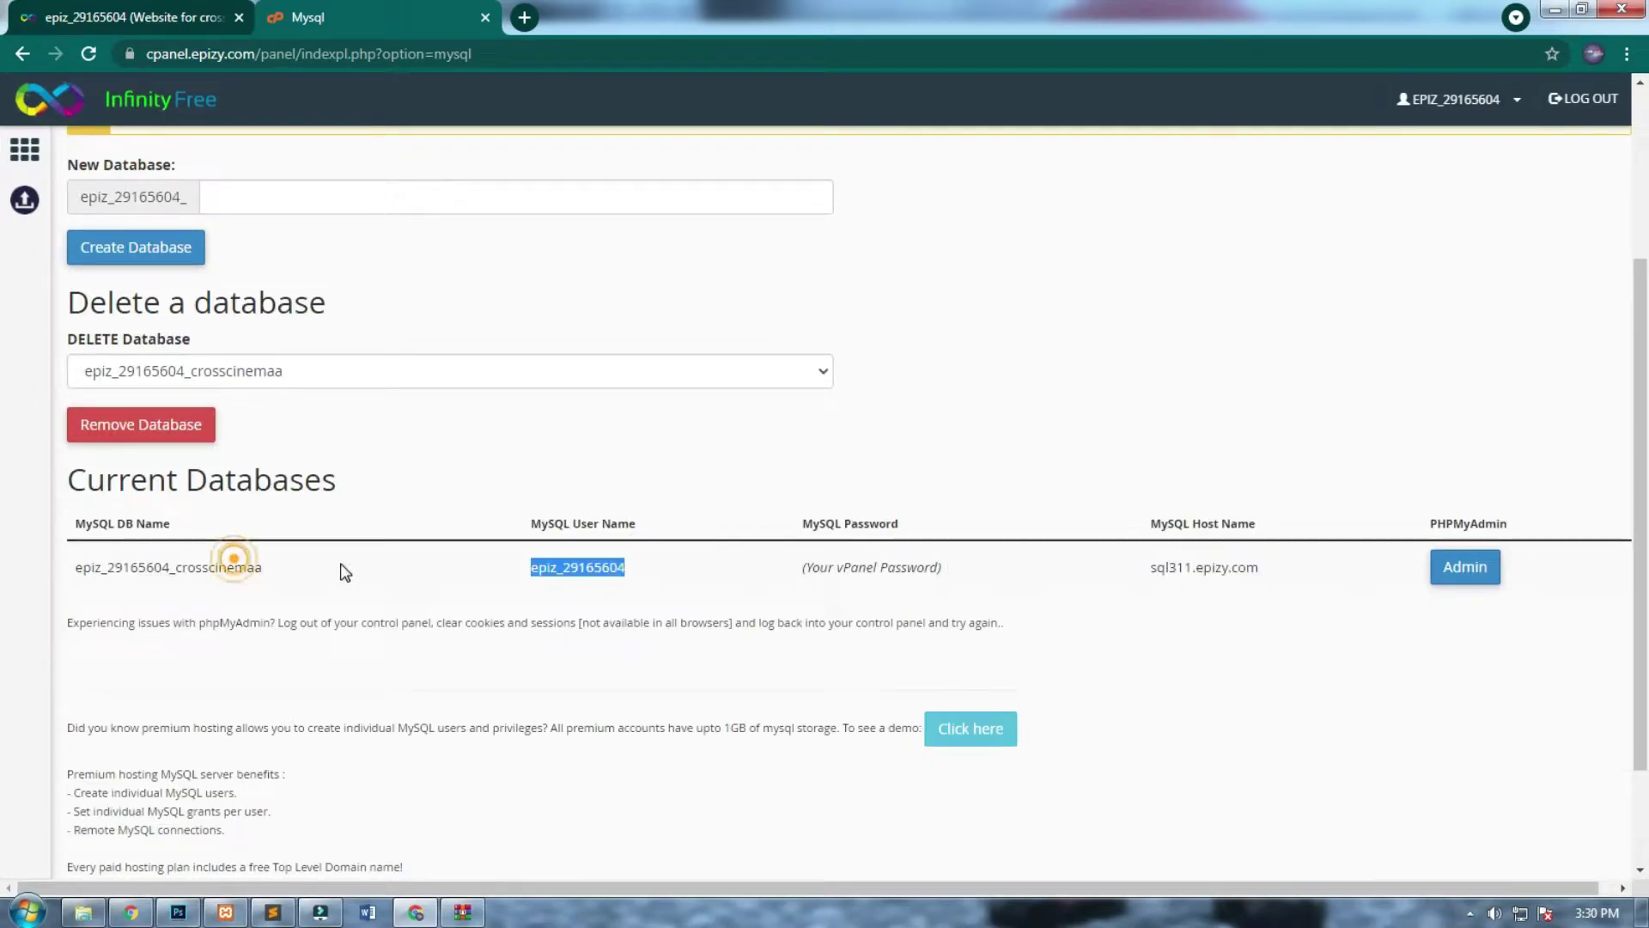
{"action": "left_click_drag", "start_coordinate": [339, 563], "coordinate": [43, 580]}
{"action": "left_click", "coordinate": [487, 628]}
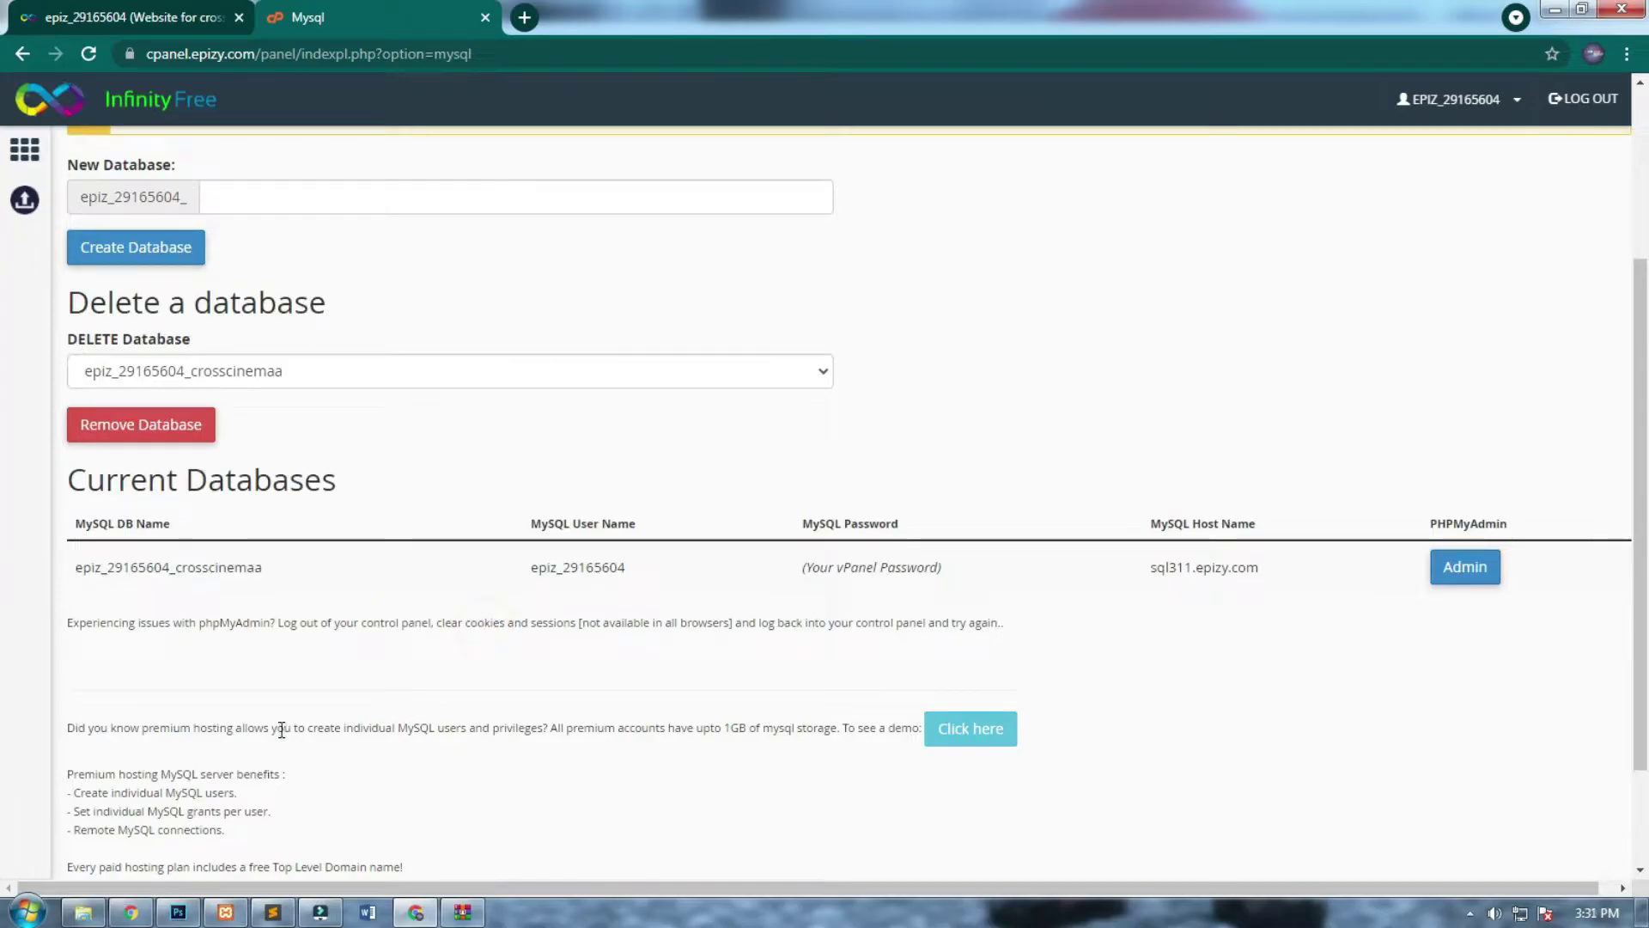
{"action": "left_click", "coordinate": [273, 912]}
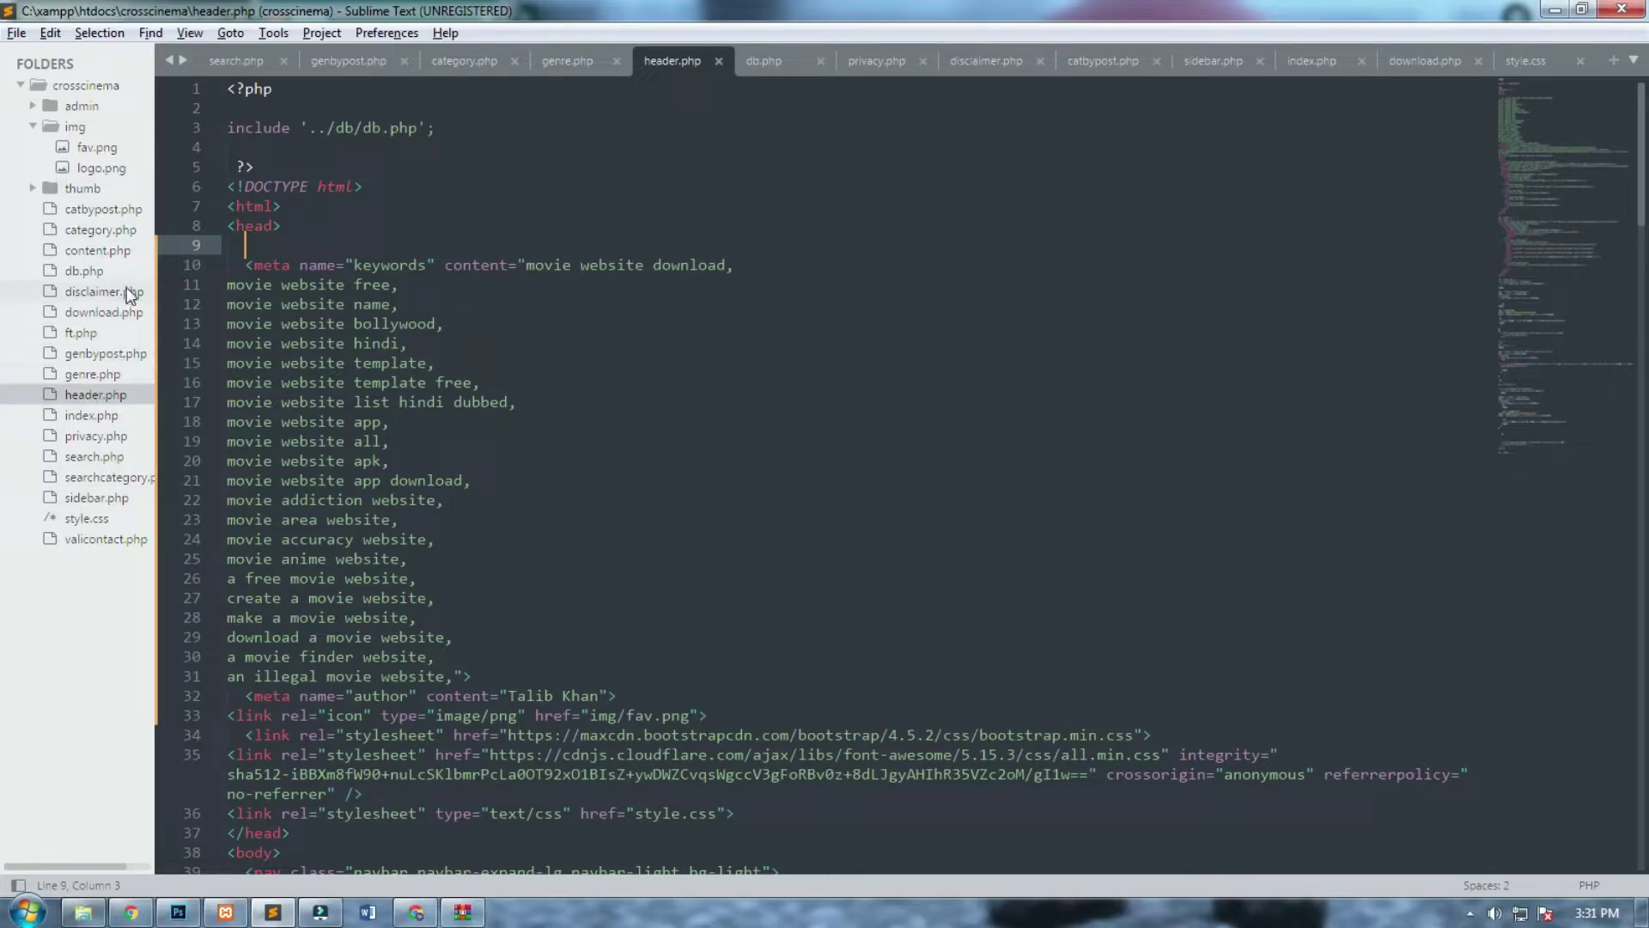
Remove the ../db/ prefix from header.php's include path and save it.
{"action": "left_click", "coordinate": [112, 394]}
{"action": "left_click_drag", "start_coordinate": [1585, 322], "coordinate": [1533, 157]}
{"action": "left_click_drag", "start_coordinate": [1538, 101], "coordinate": [1537, 84]}
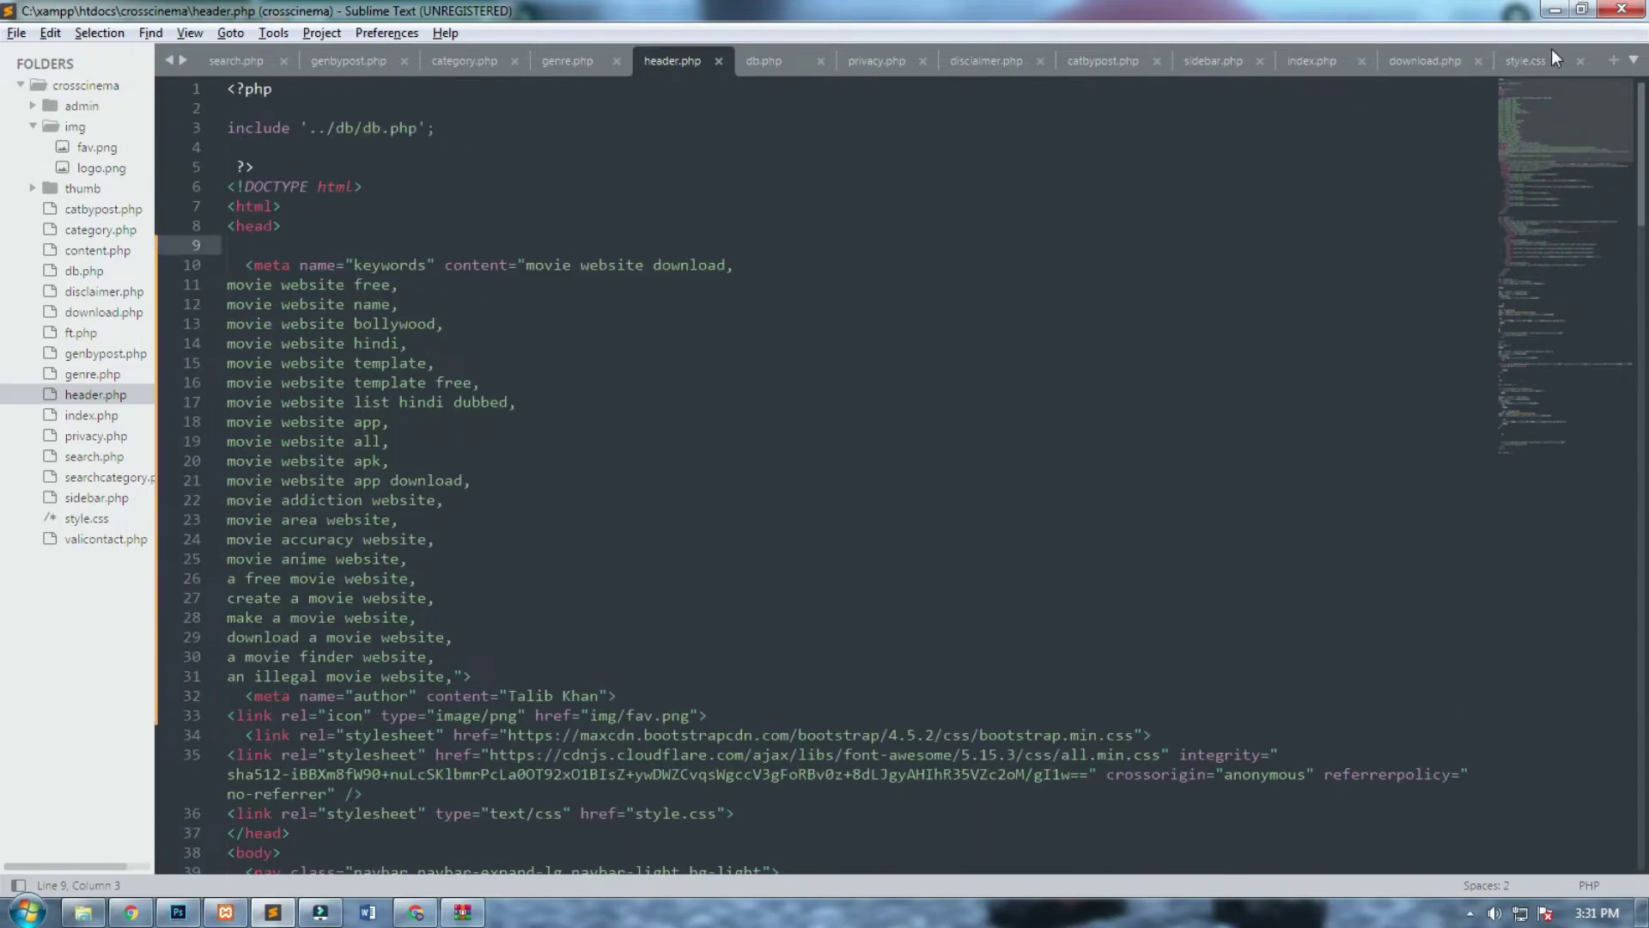
{"action": "left_click_drag", "start_coordinate": [363, 127], "coordinate": [307, 127]}
{"action": "key", "text": "BackSpace"}
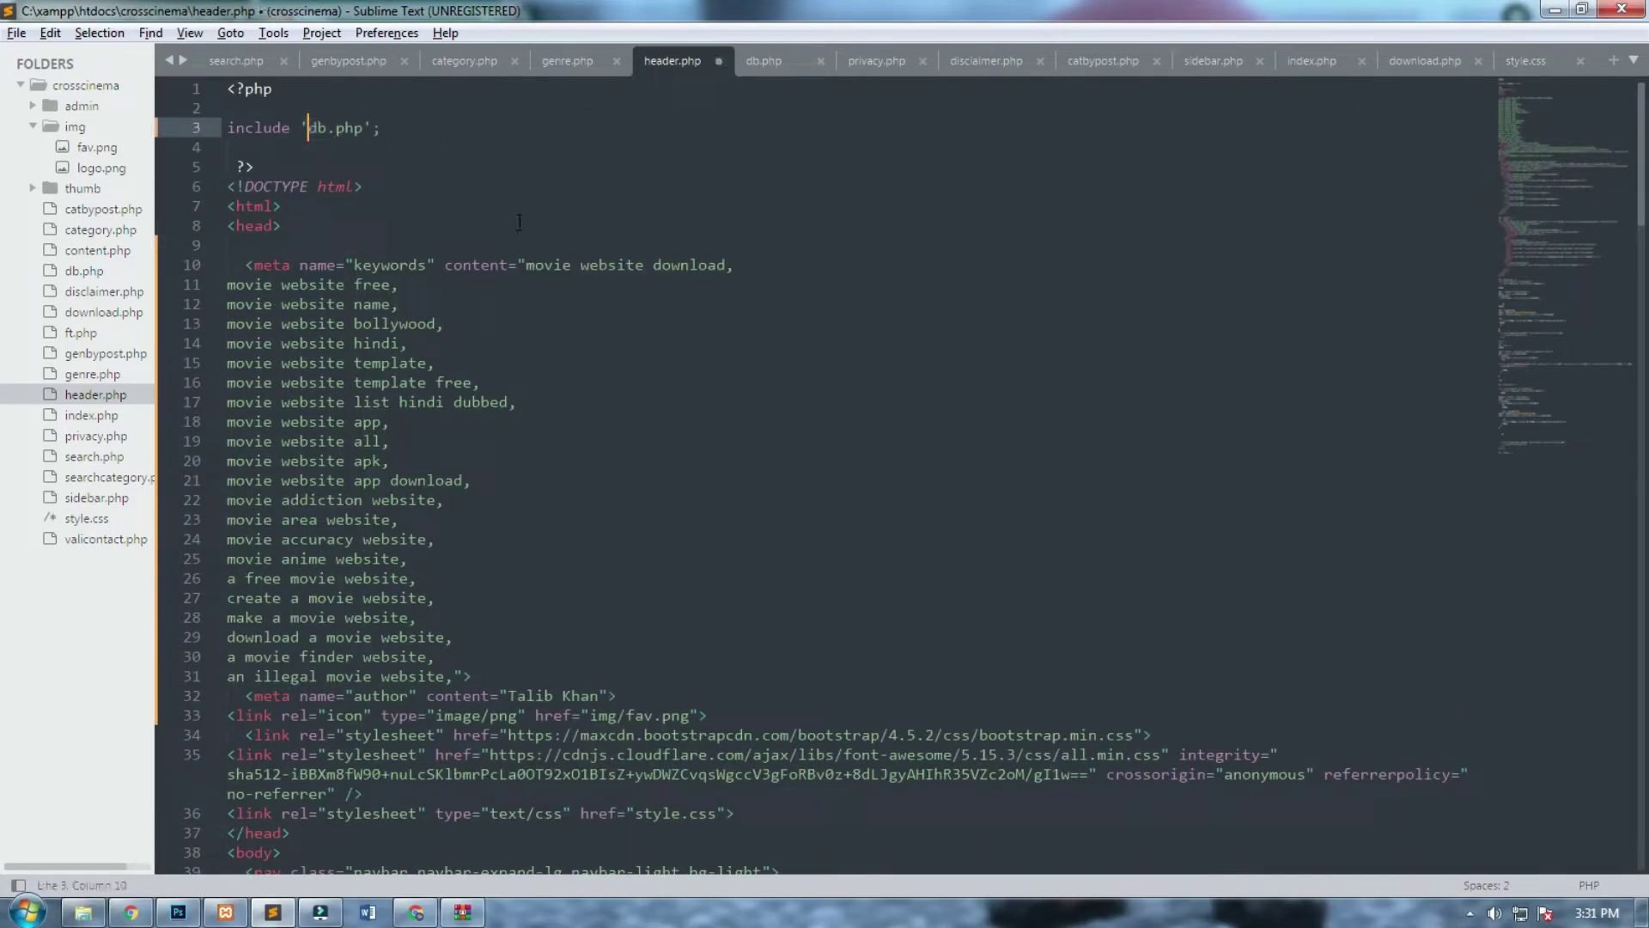
{"action": "key", "text": "ctrl+s"}
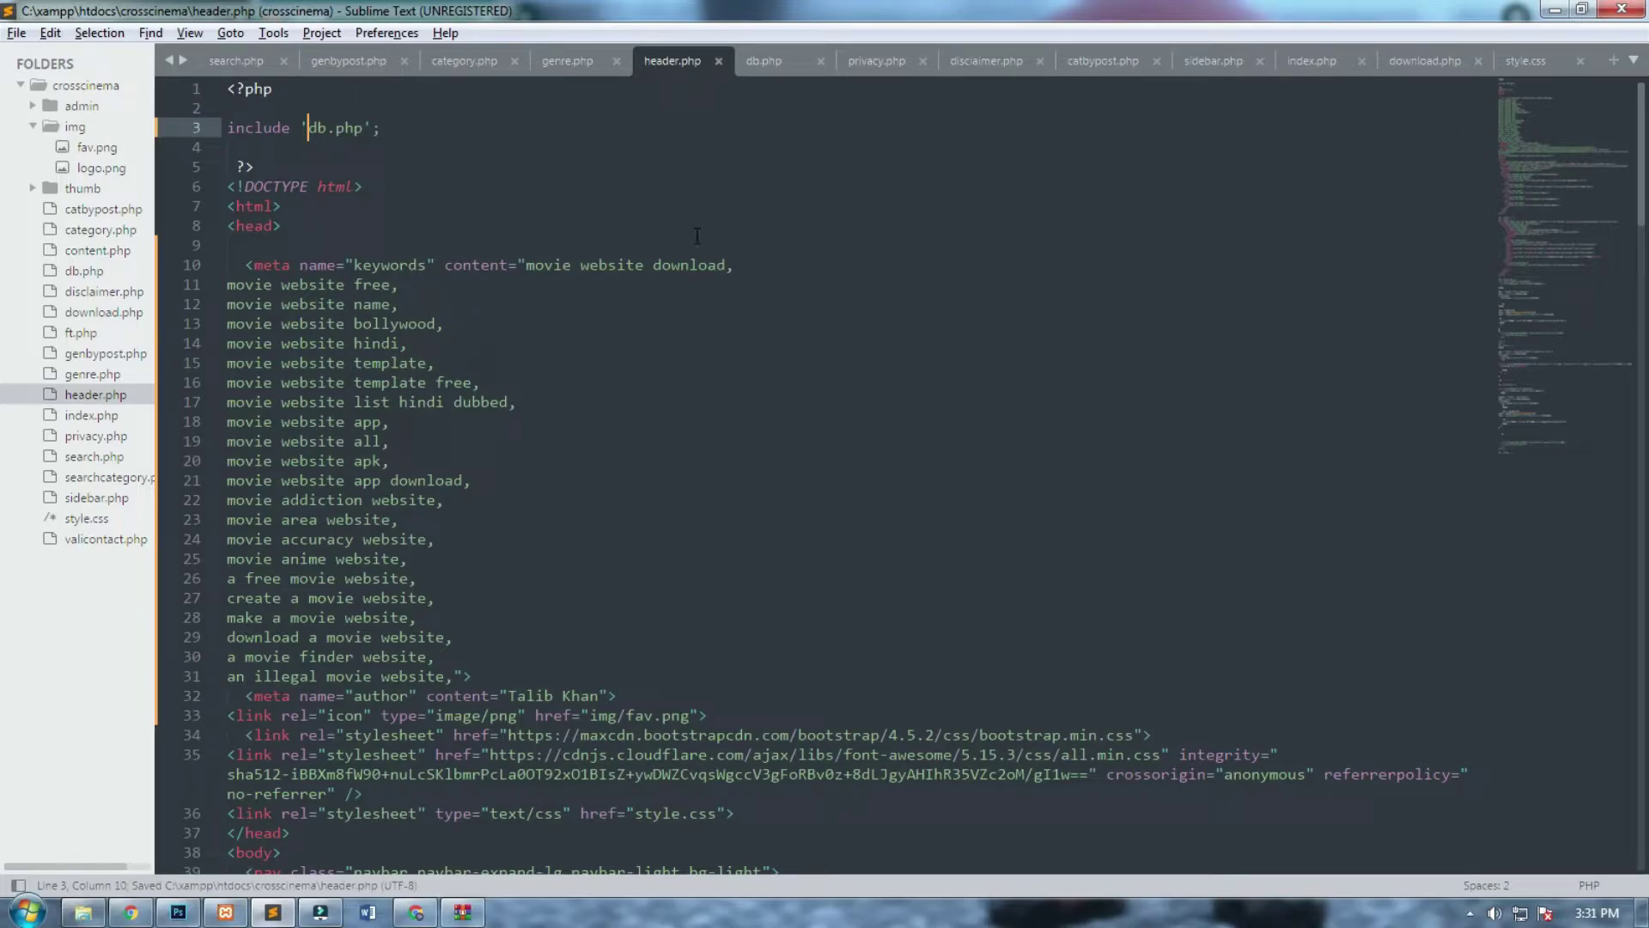
In db.php, replace root with the hosting MySQL username.
{"action": "left_click", "coordinate": [769, 60]}
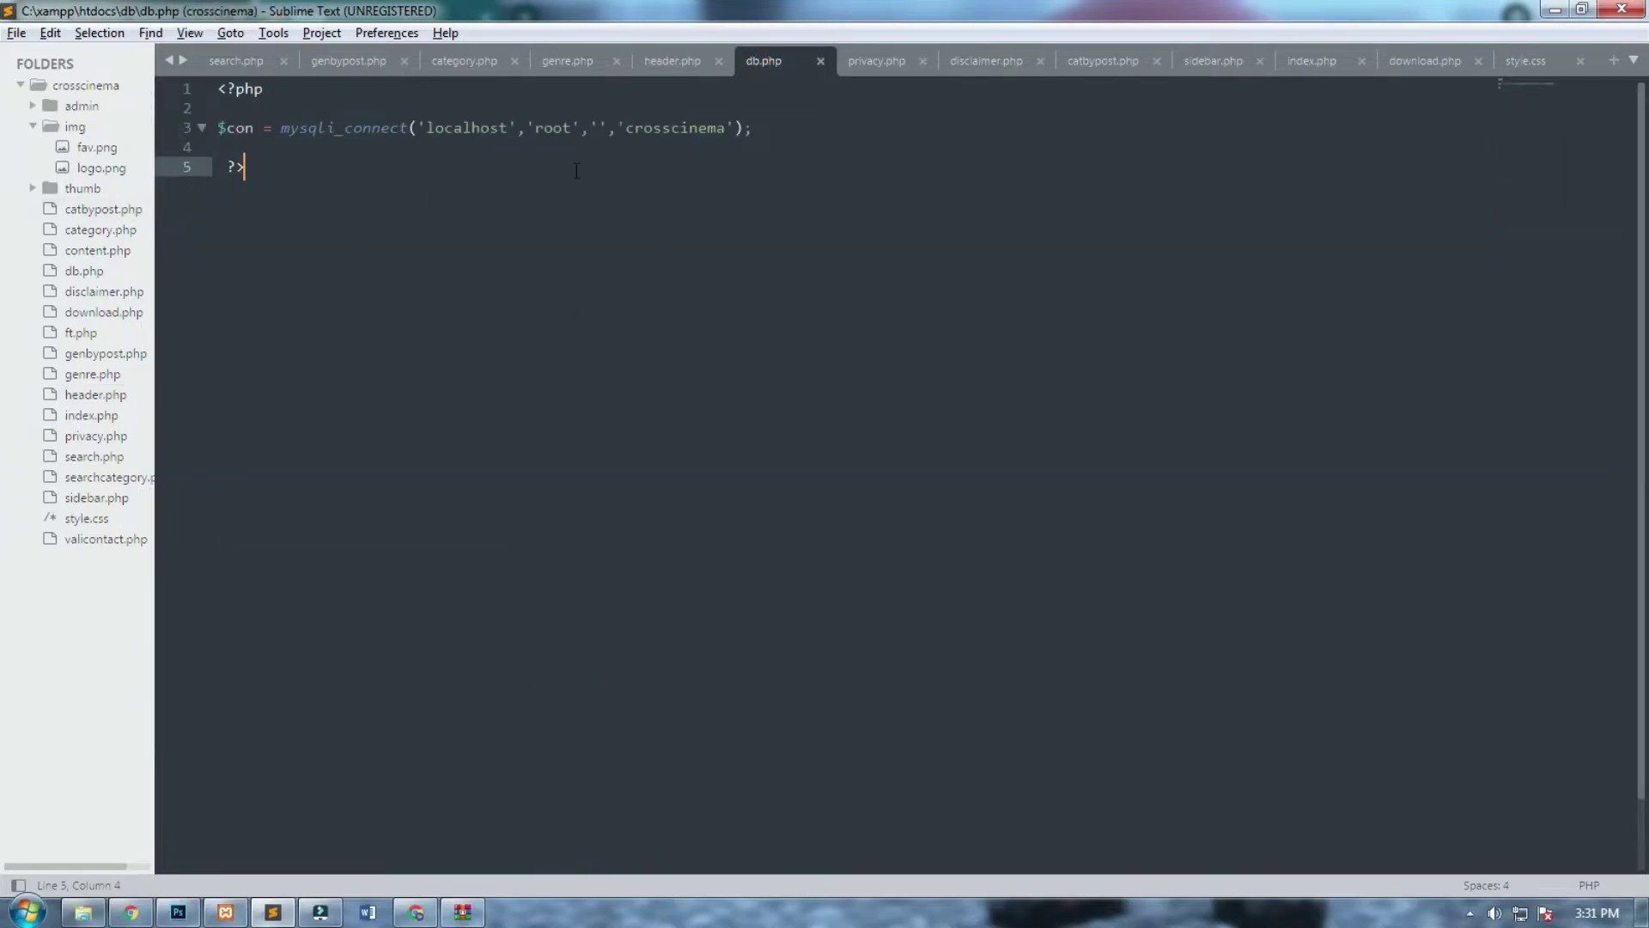
{"action": "key", "text": "alt+Tab"}
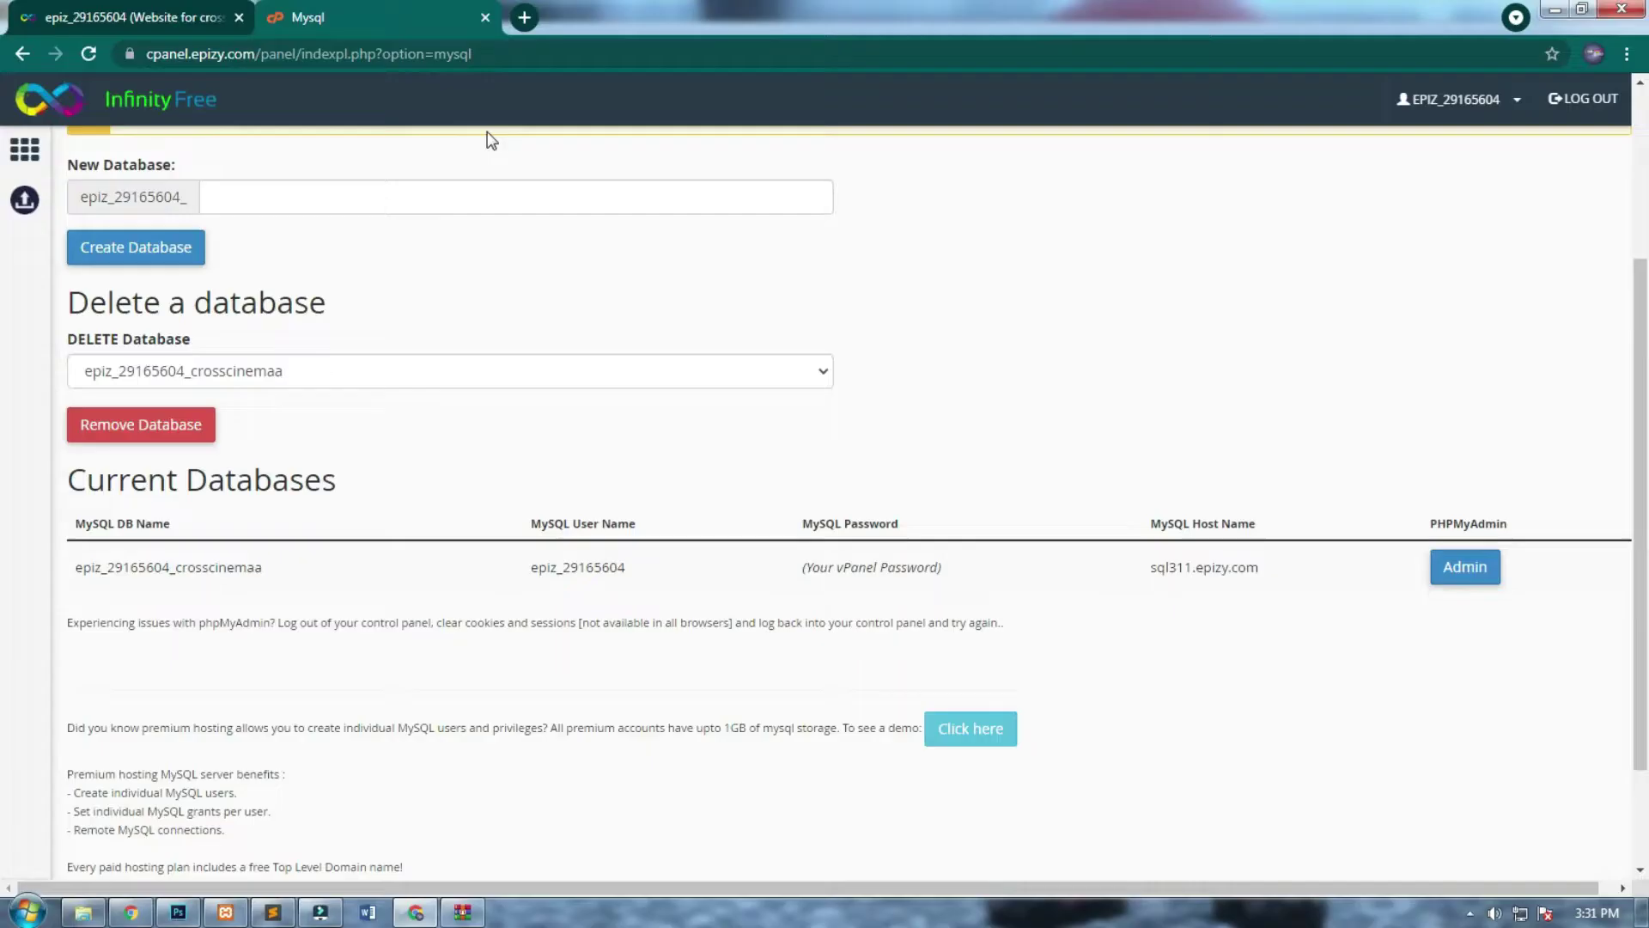
{"action": "left_click_drag", "start_coordinate": [627, 569], "coordinate": [532, 565]}
{"action": "key", "text": "ctrl+c"}
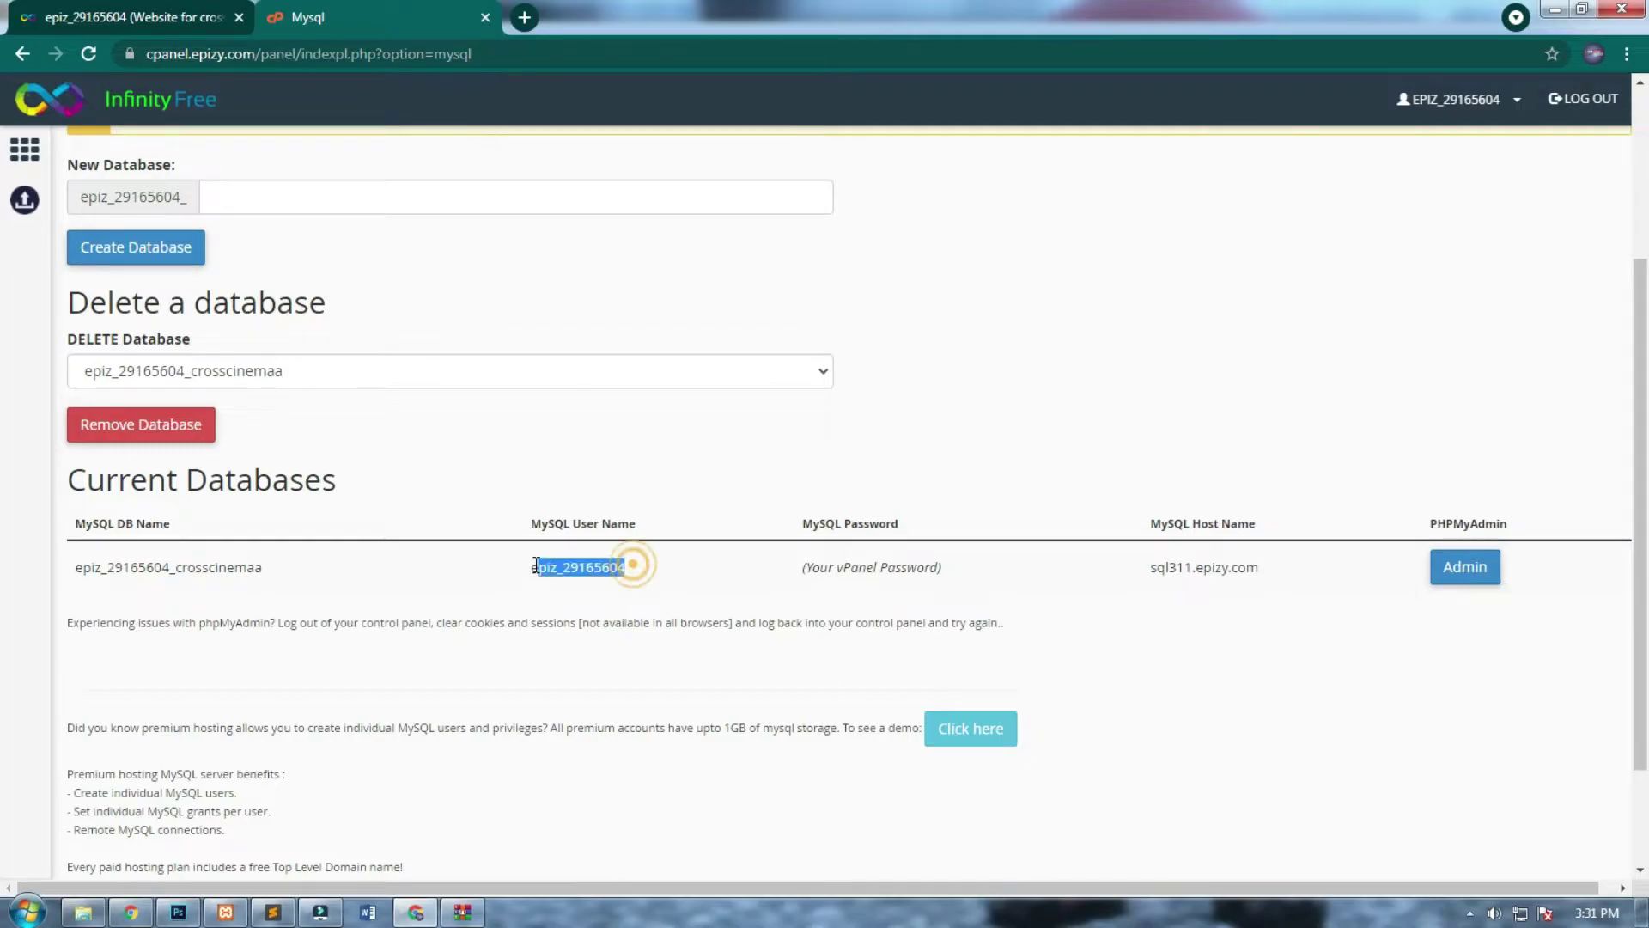
{"action": "key", "text": "alt+Tab"}
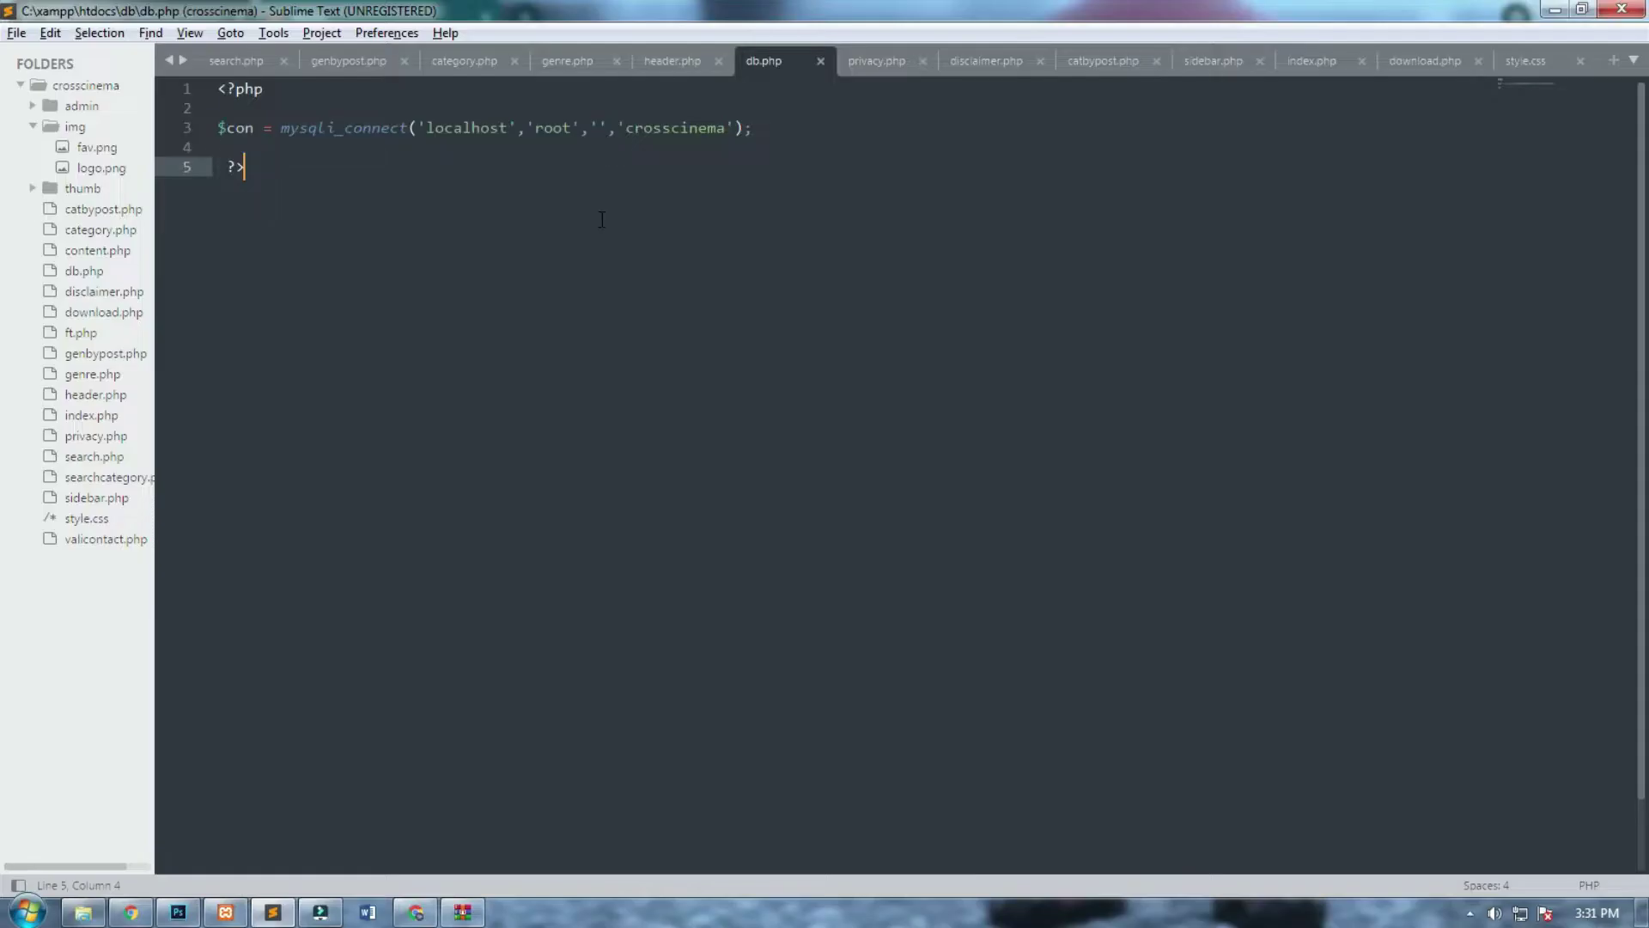
{"action": "double_click", "coordinate": [552, 128]}
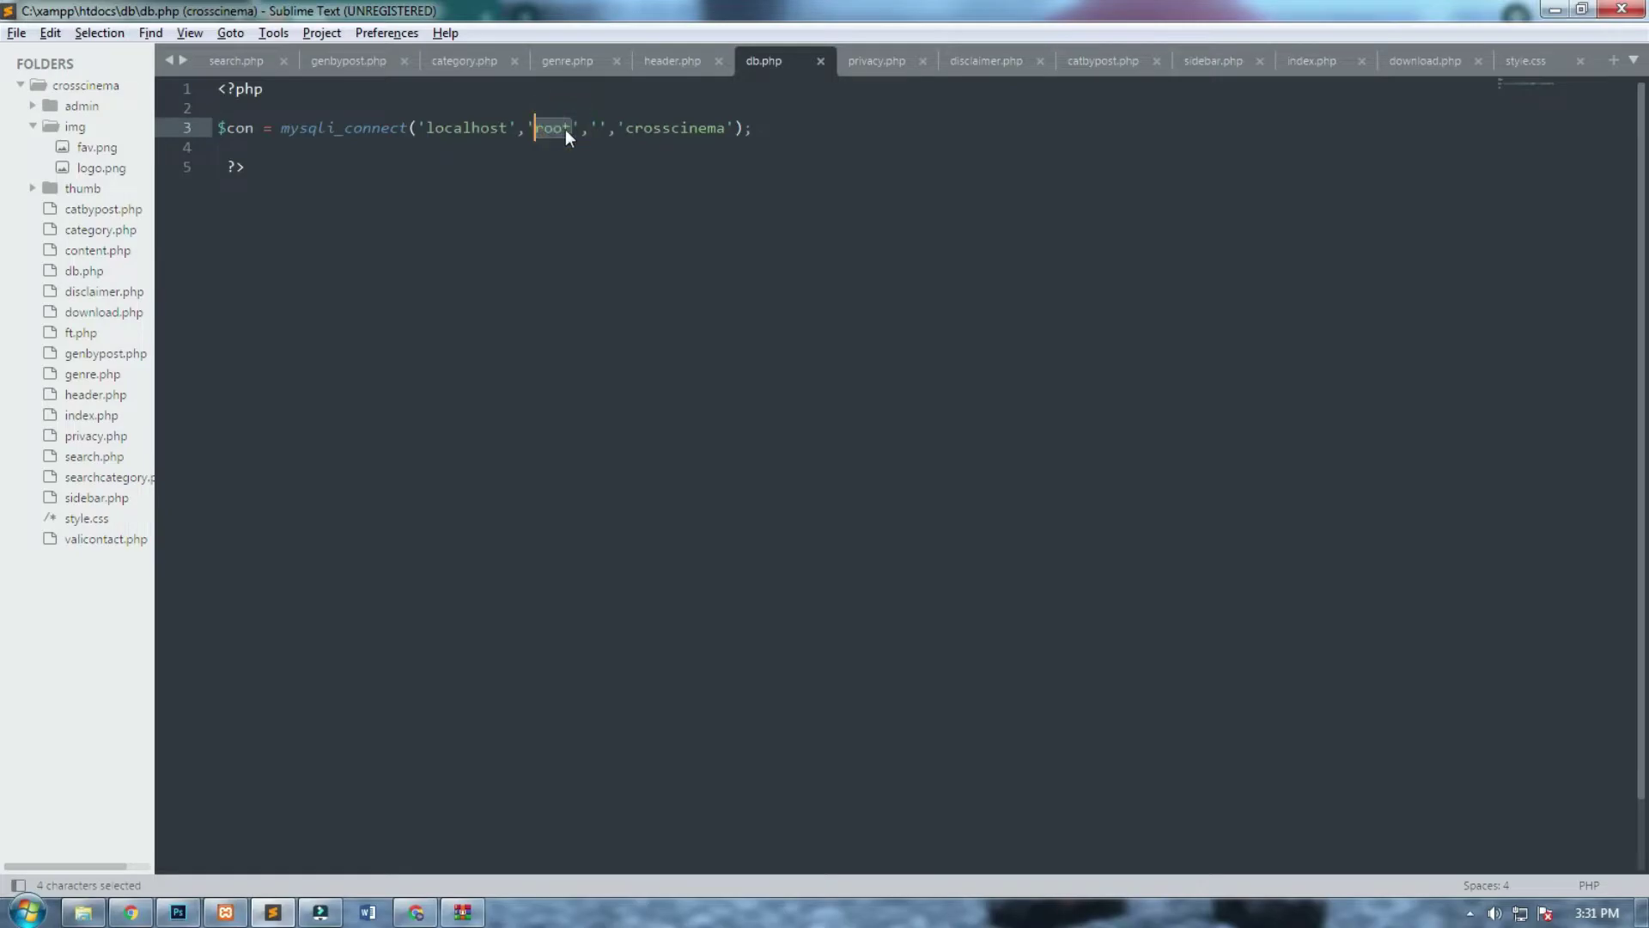
{"action": "key", "text": "ctrl+v"}
Replace the crosscinema database name in db.php with the hosting database name.
{"action": "key", "text": "alt+Tab"}
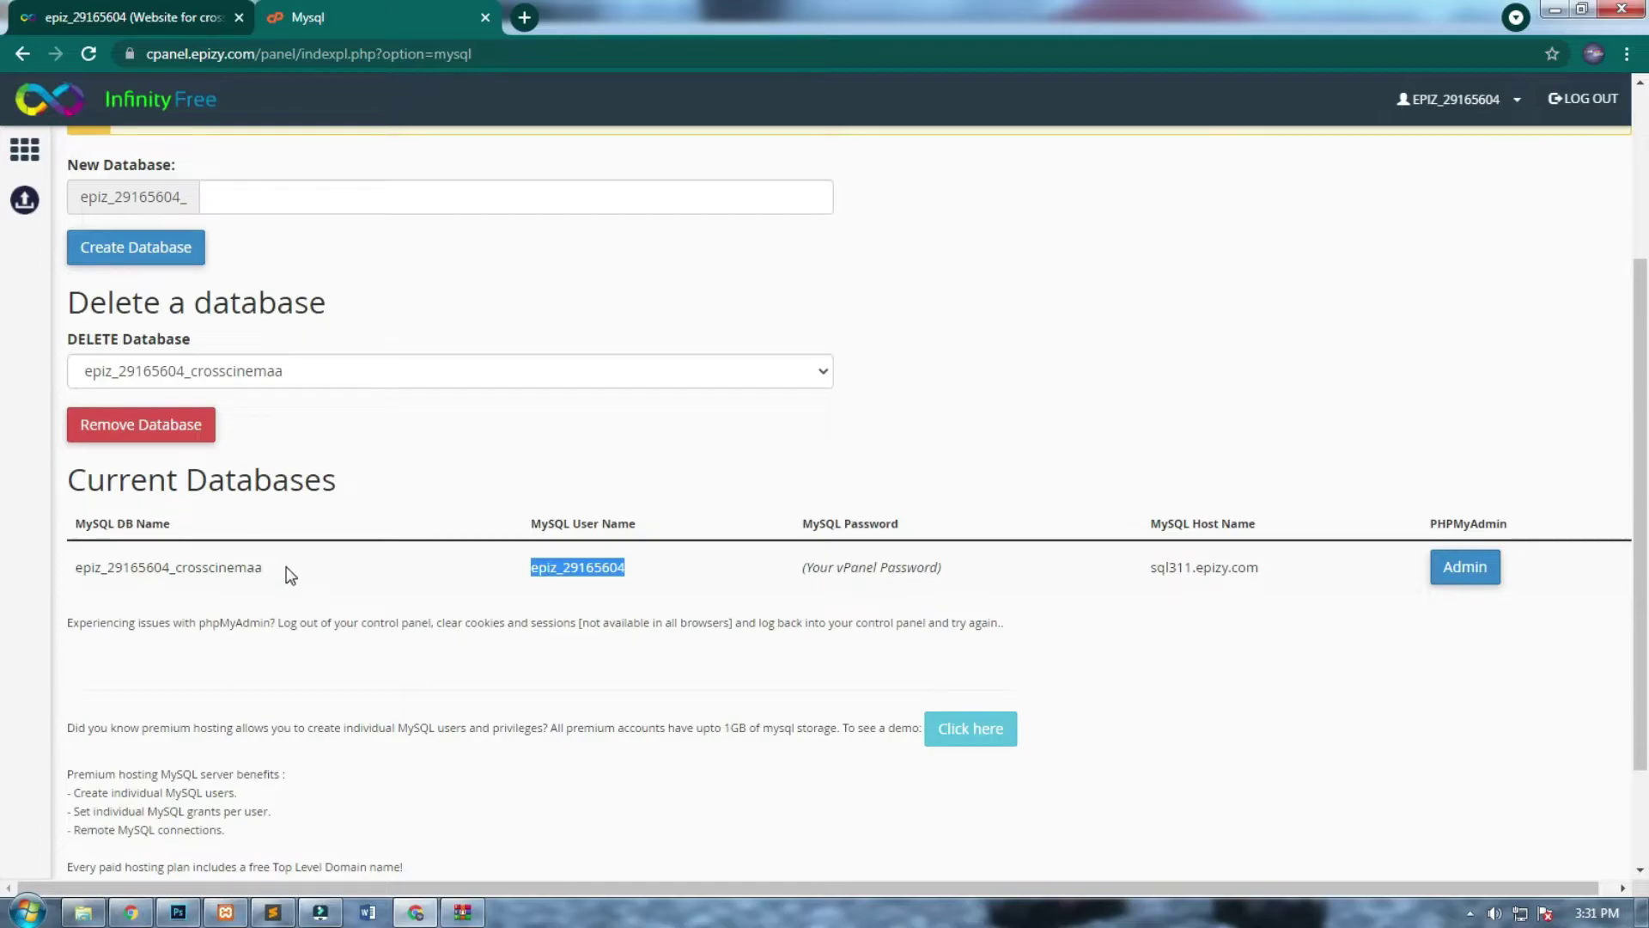
{"action": "left_click_drag", "start_coordinate": [265, 569], "coordinate": [128, 569]}
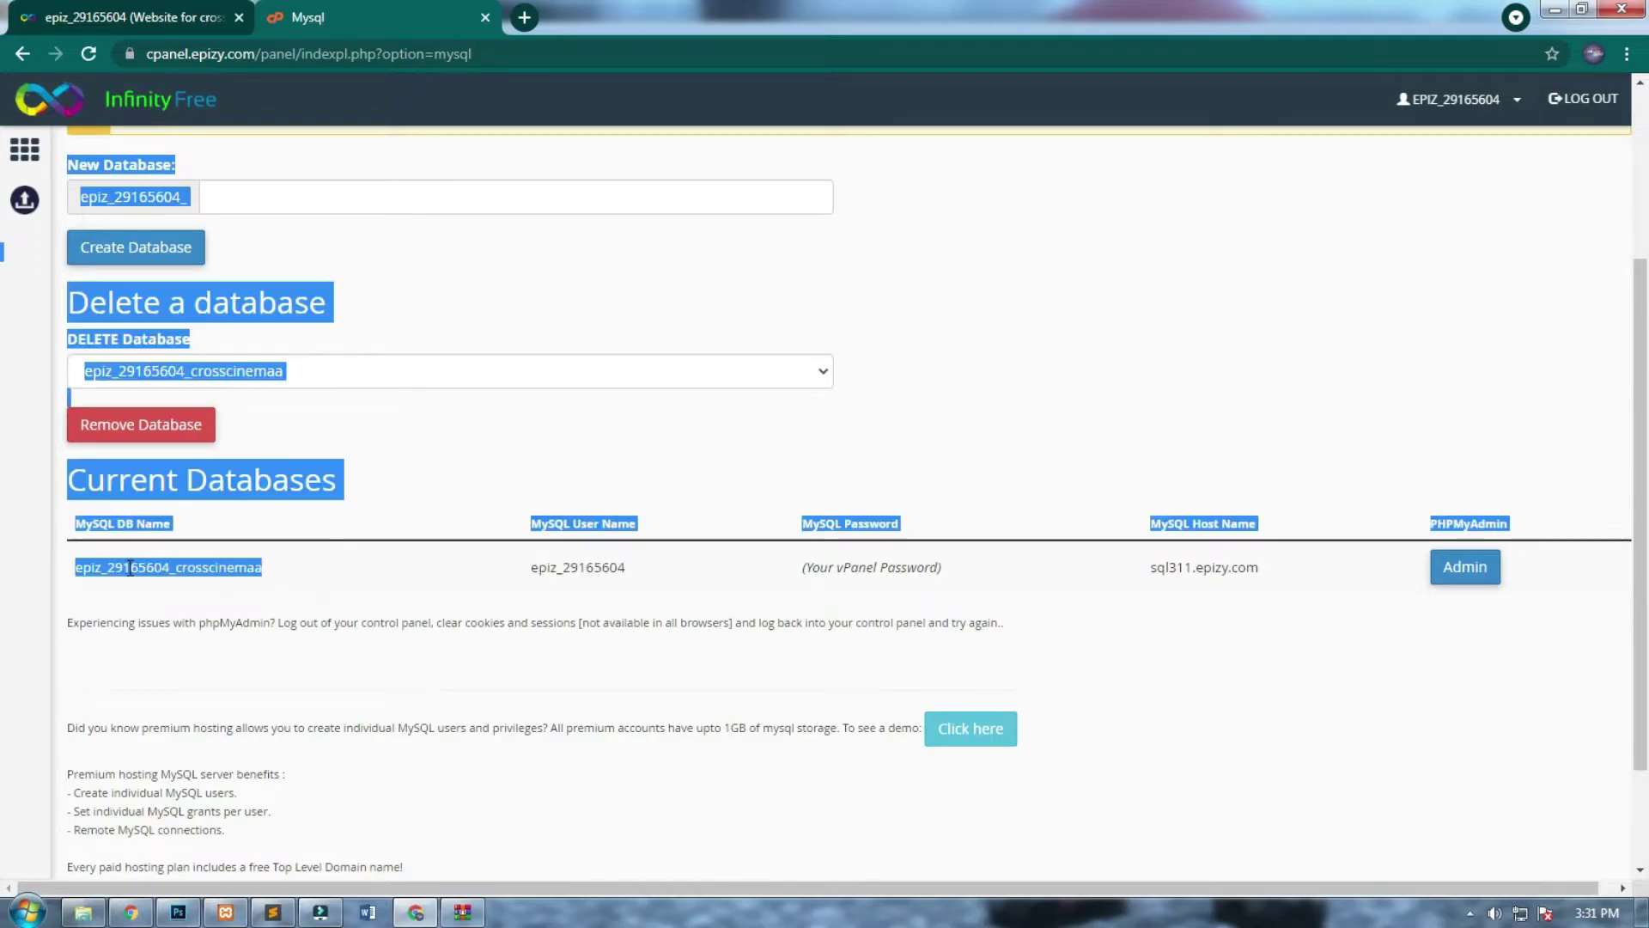
{"action": "left_click", "coordinate": [129, 567]}
{"action": "double_click", "coordinate": [129, 567]}
{"action": "key", "text": "ctrl+c"}
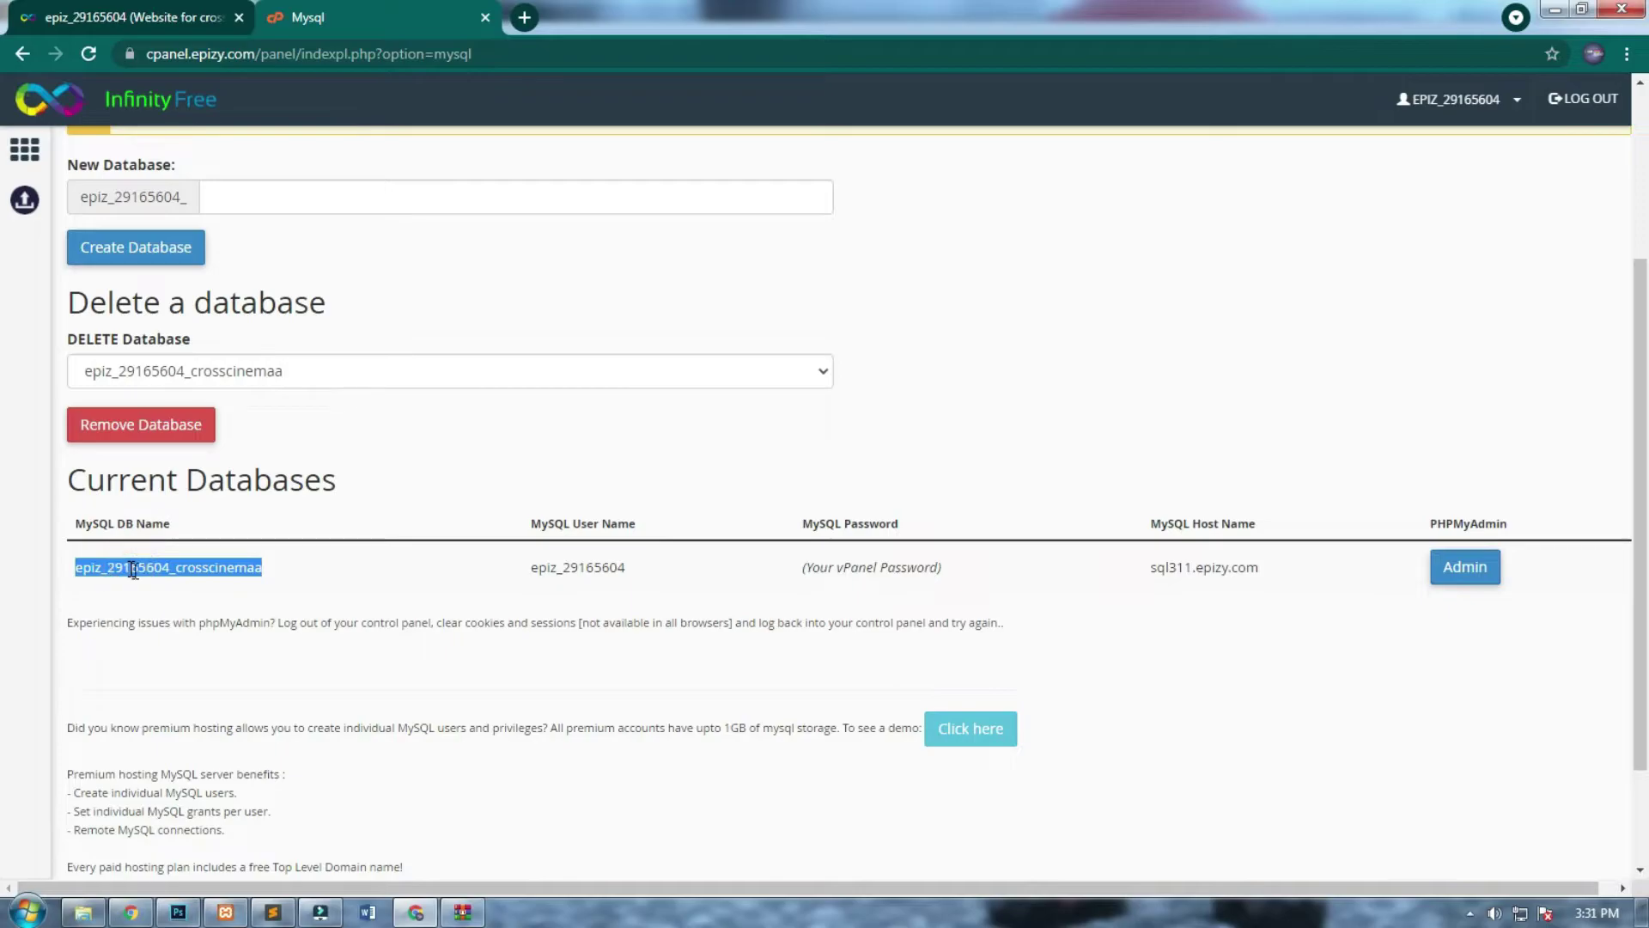
{"action": "key", "text": "alt+Tab"}
{"action": "double_click", "coordinate": [752, 130]}
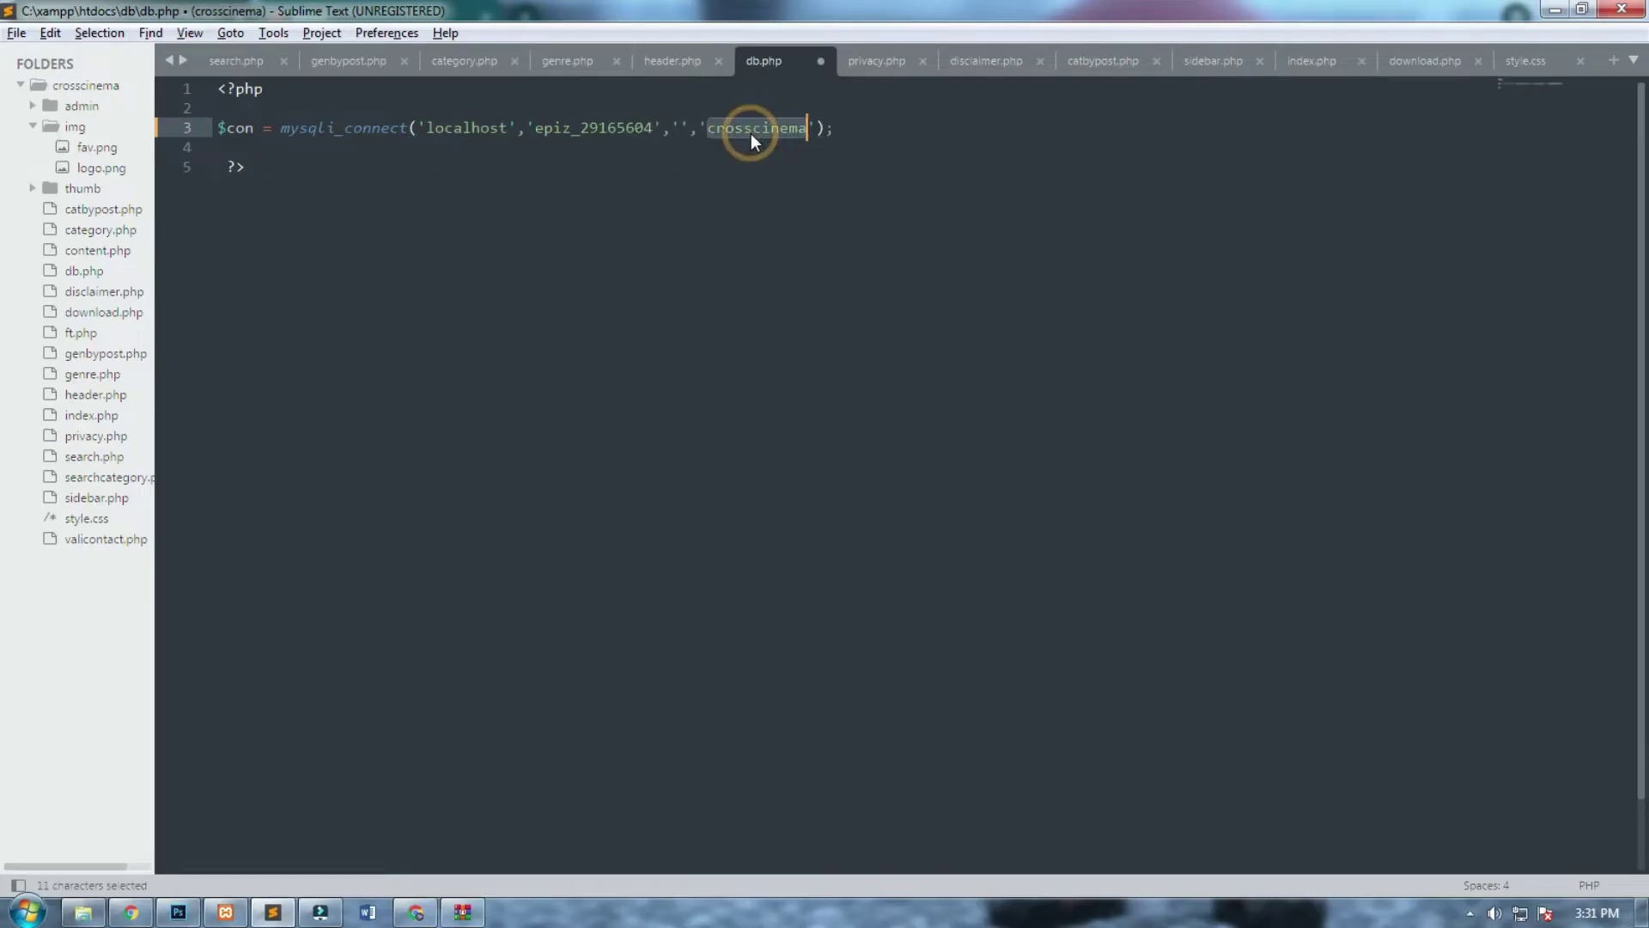
{"action": "key", "text": "ctrl+v"}
{"action": "key", "text": "BackSpace"}
{"action": "key", "text": "BackSpace"}
{"action": "key", "text": "BackSpace"}
{"action": "key", "text": "BackSpace"}
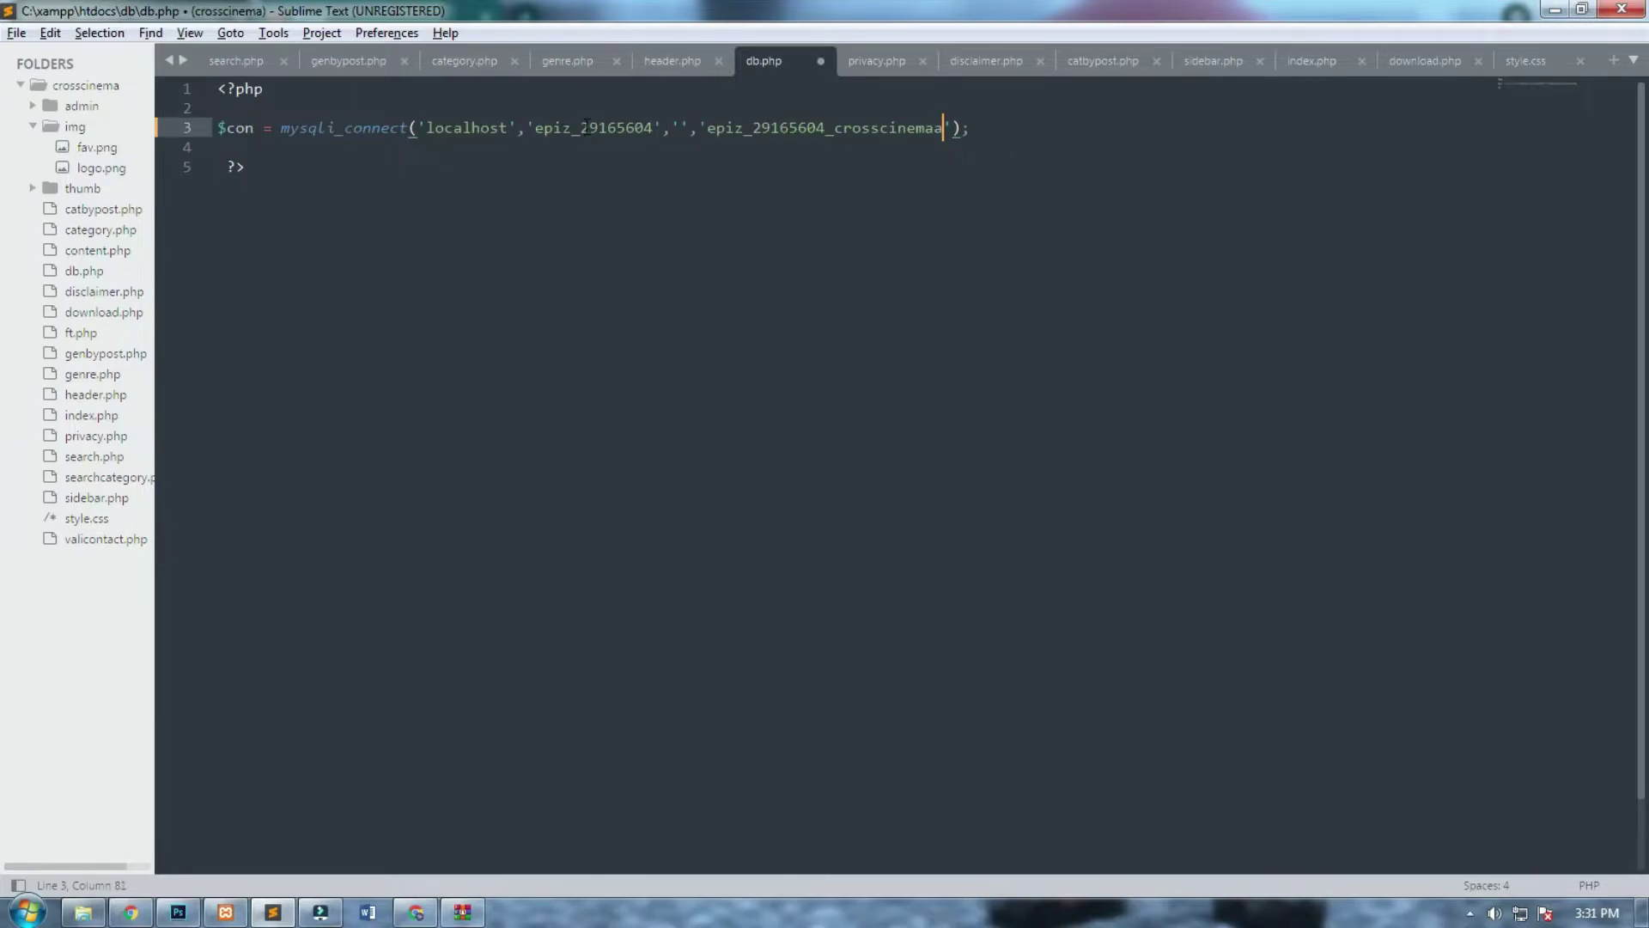
Replace localhost in db.php with sql311.epizy.com, then open the account overview.
{"action": "key", "text": "alt+Tab"}
{"action": "left_click_drag", "start_coordinate": [1260, 569], "coordinate": [1149, 570]}
{"action": "key", "text": "ctrl+c"}
{"action": "key", "text": "alt+Tab"}
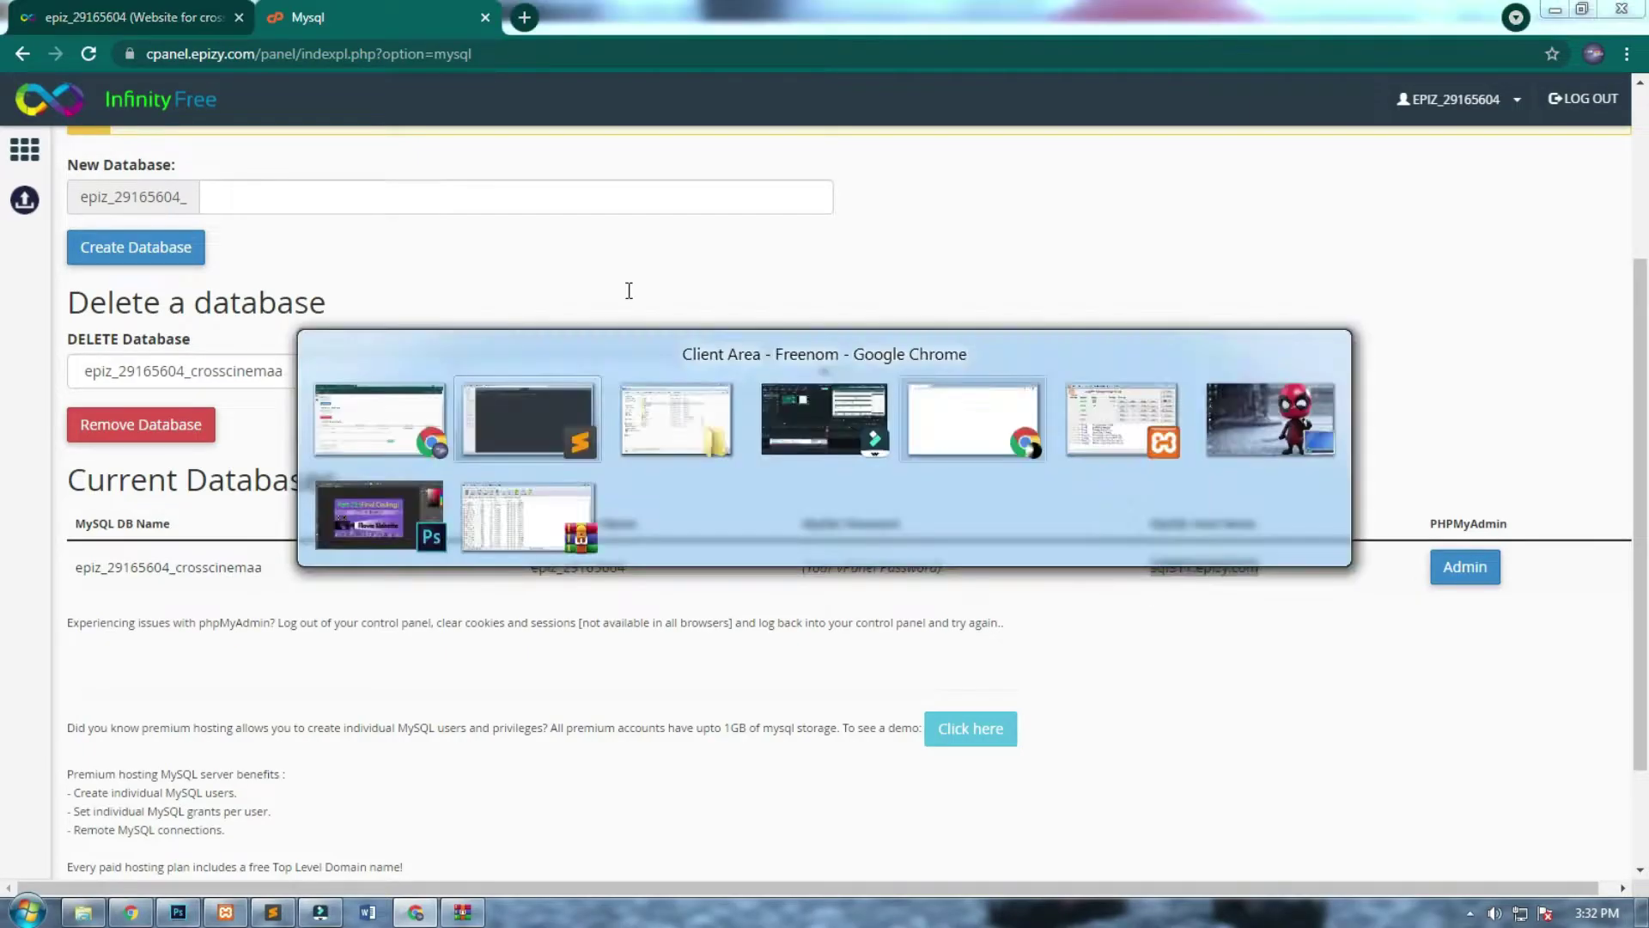
{"action": "double_click", "coordinate": [463, 126]}
{"action": "key", "text": "ctrl+v"}
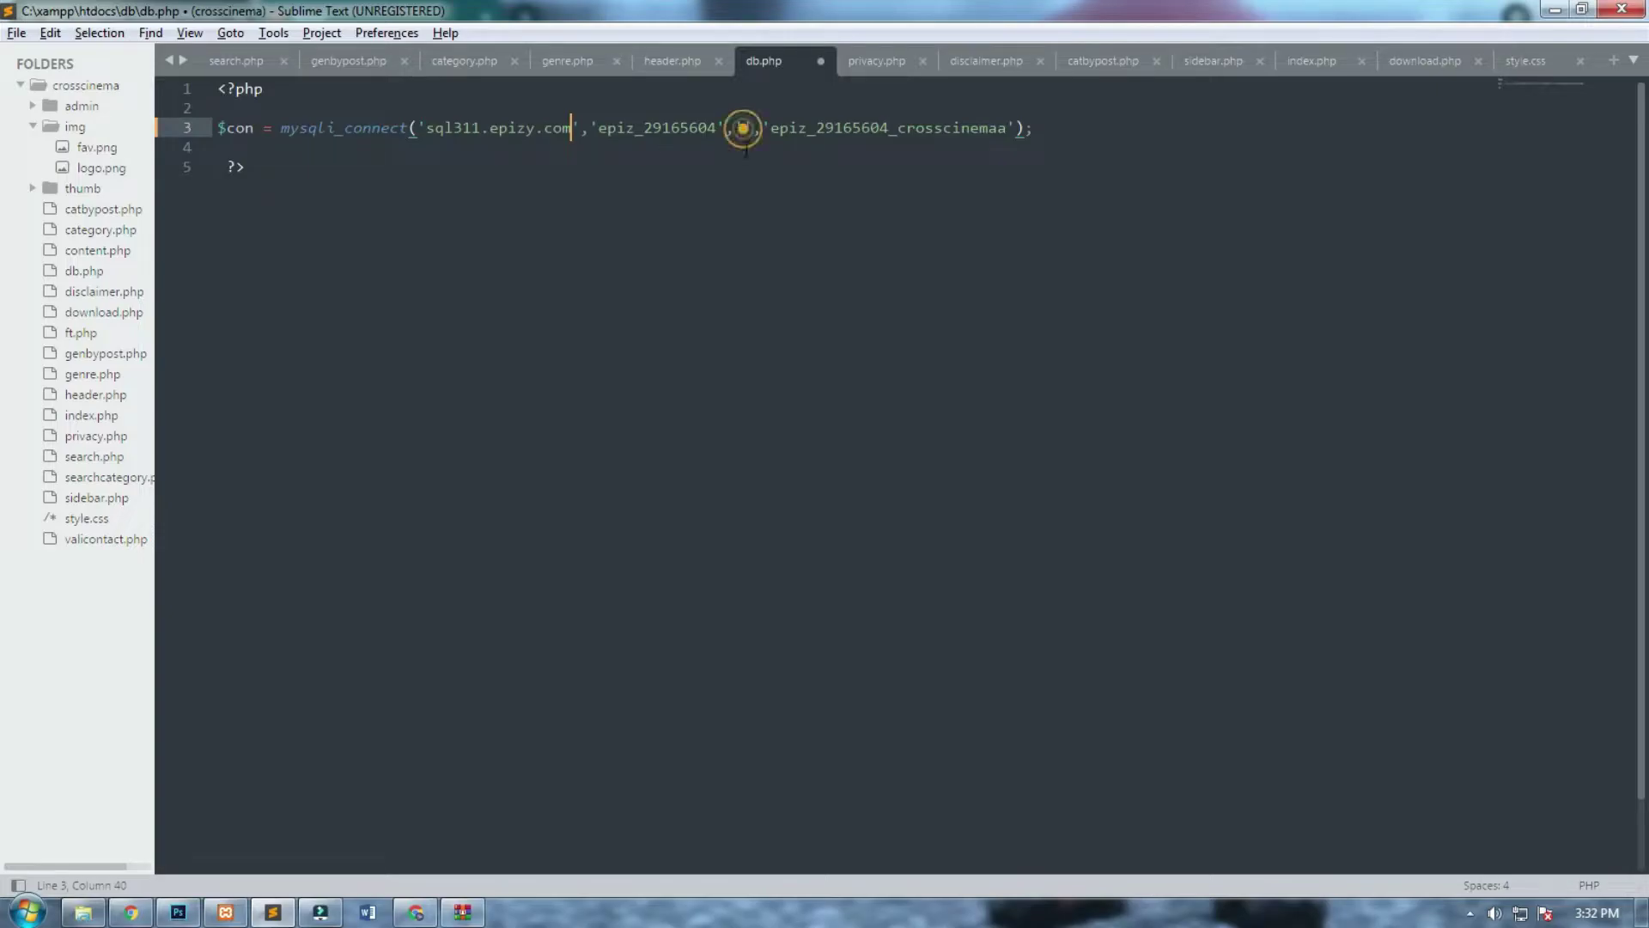
{"action": "key", "text": "alt+Tab"}
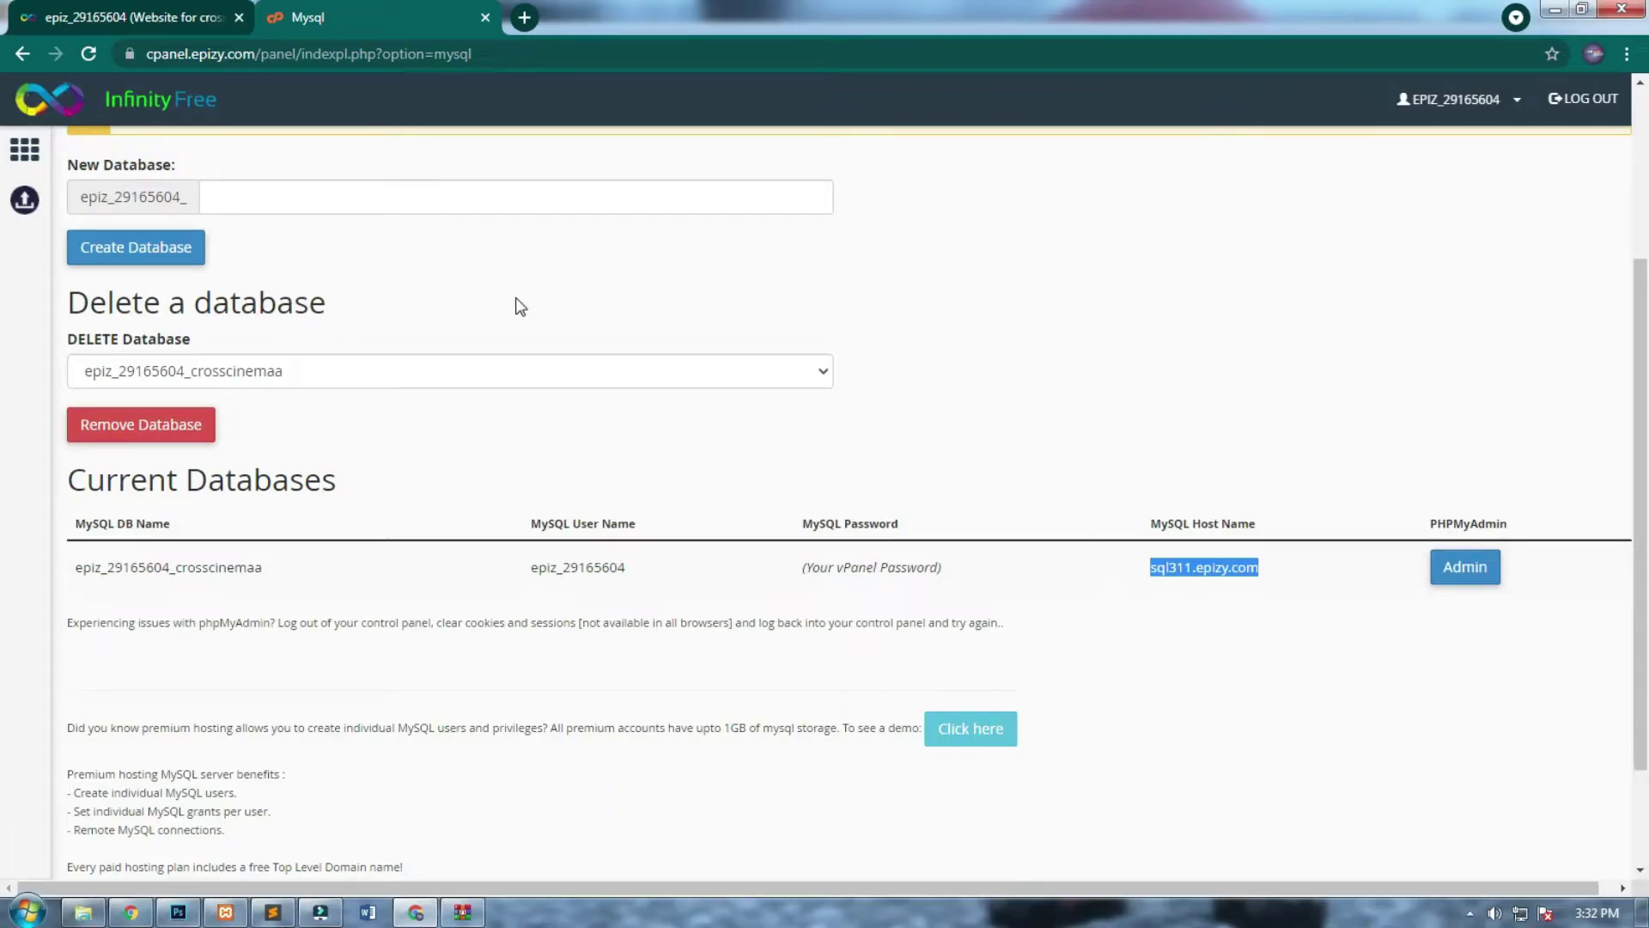
{"action": "left_click", "coordinate": [90, 45]}
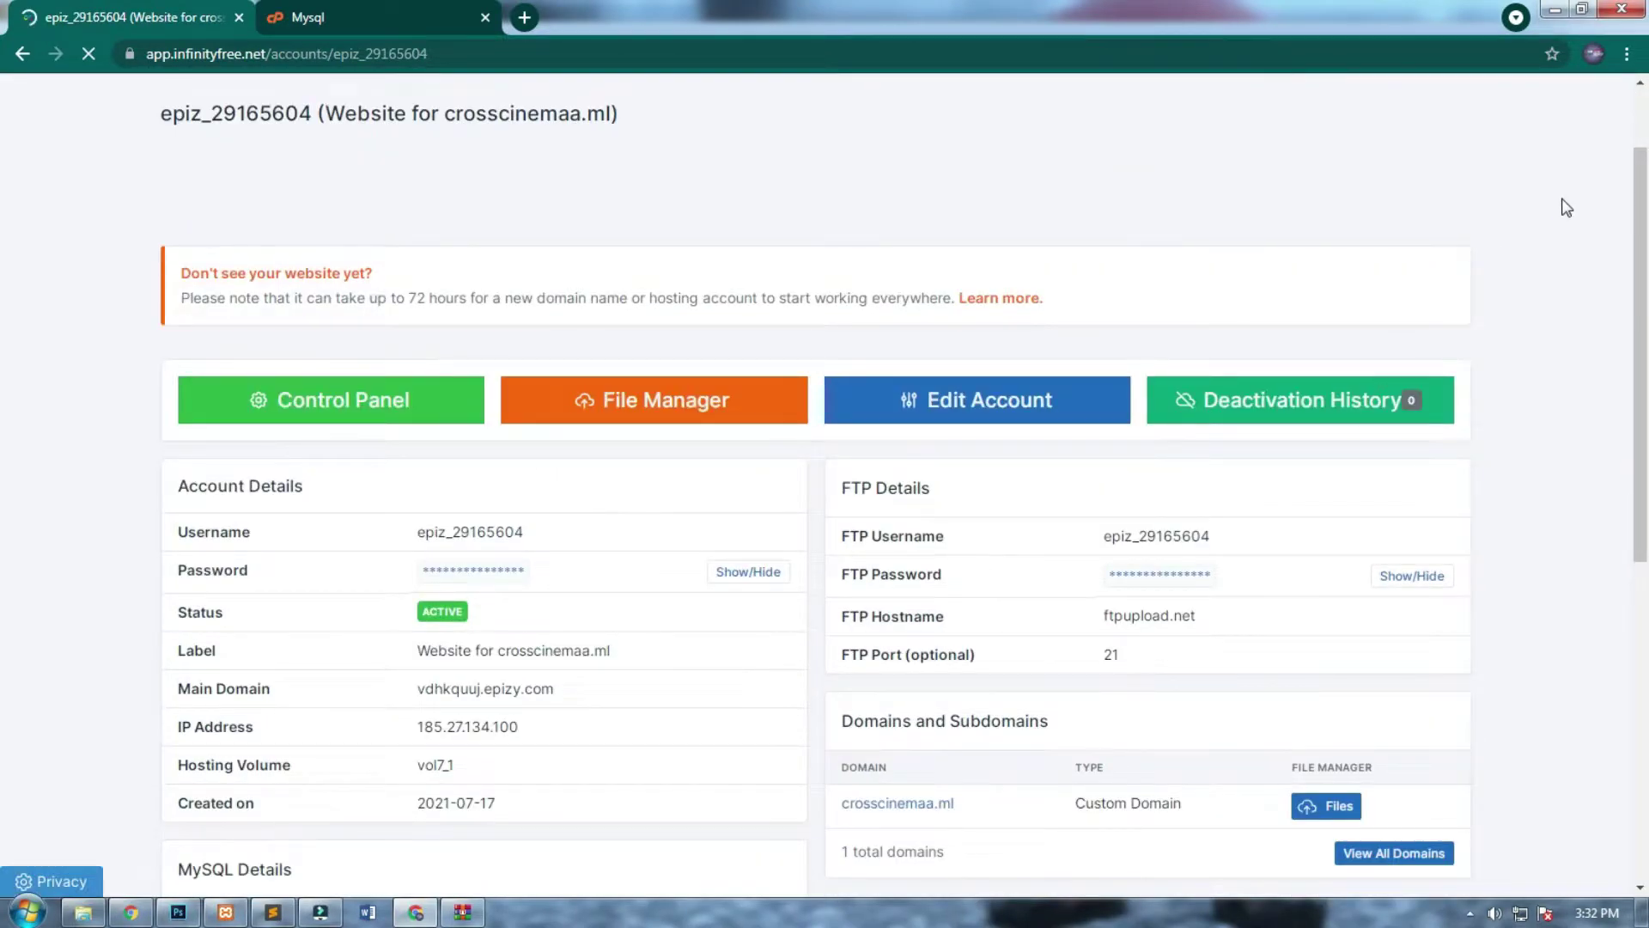
Reveal the MySQL password, paste it into db.php's empty password slot, and save.
{"action": "scroll", "coordinate": [1580, 493], "scroll_direction": "down", "scroll_amount": 6}
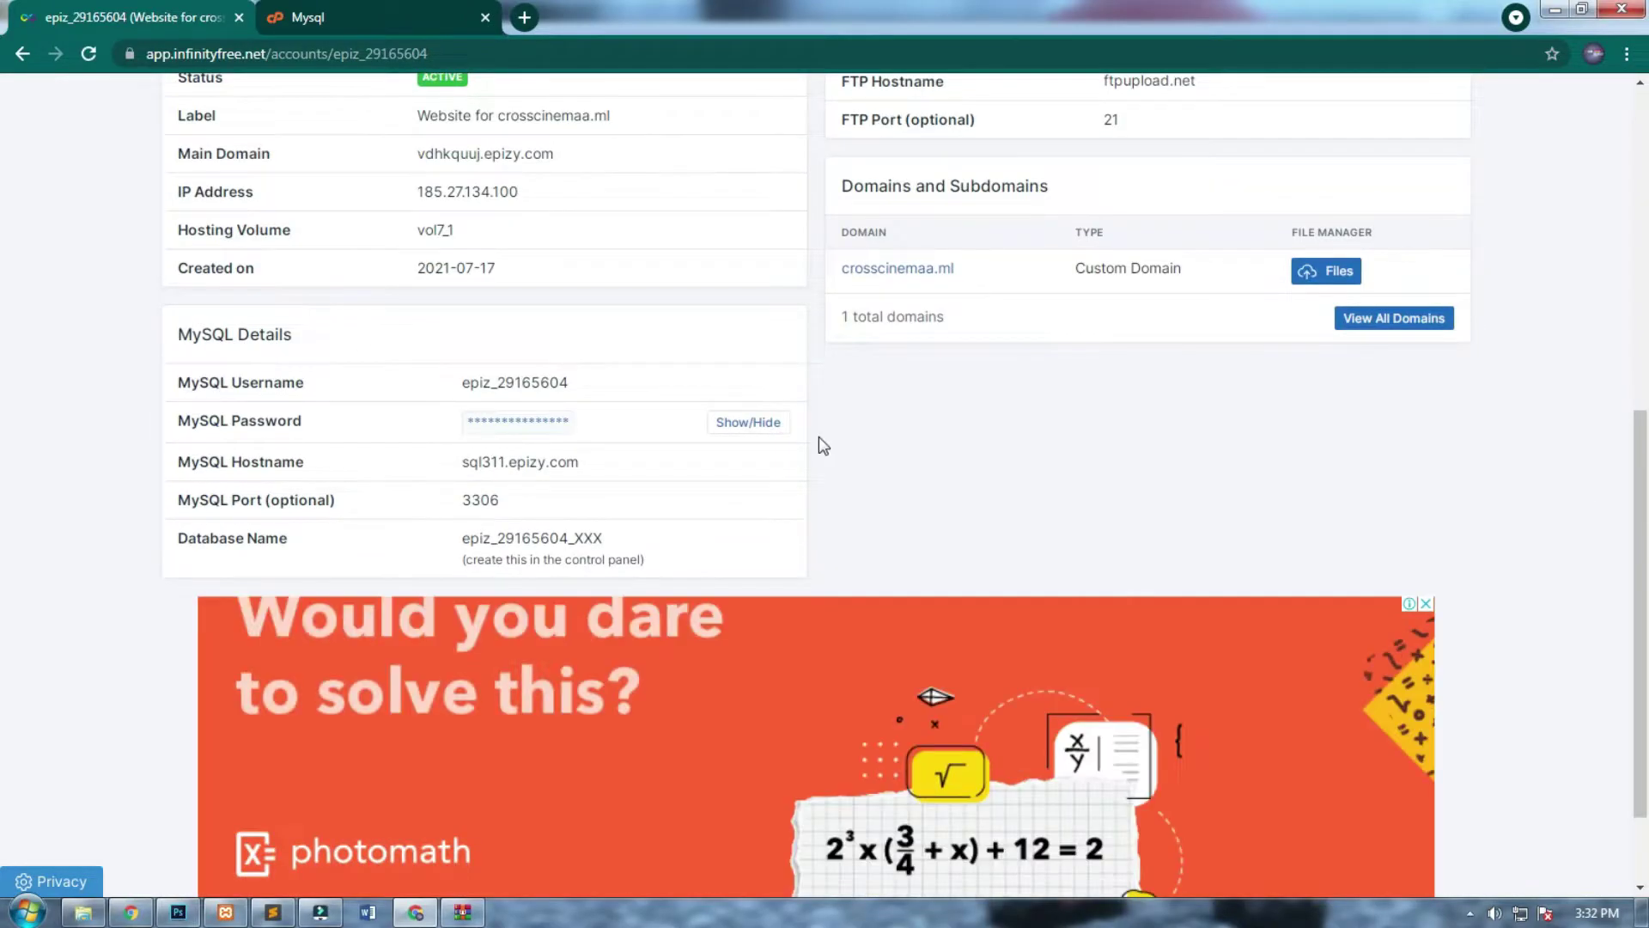
{"action": "left_click", "coordinate": [748, 422]}
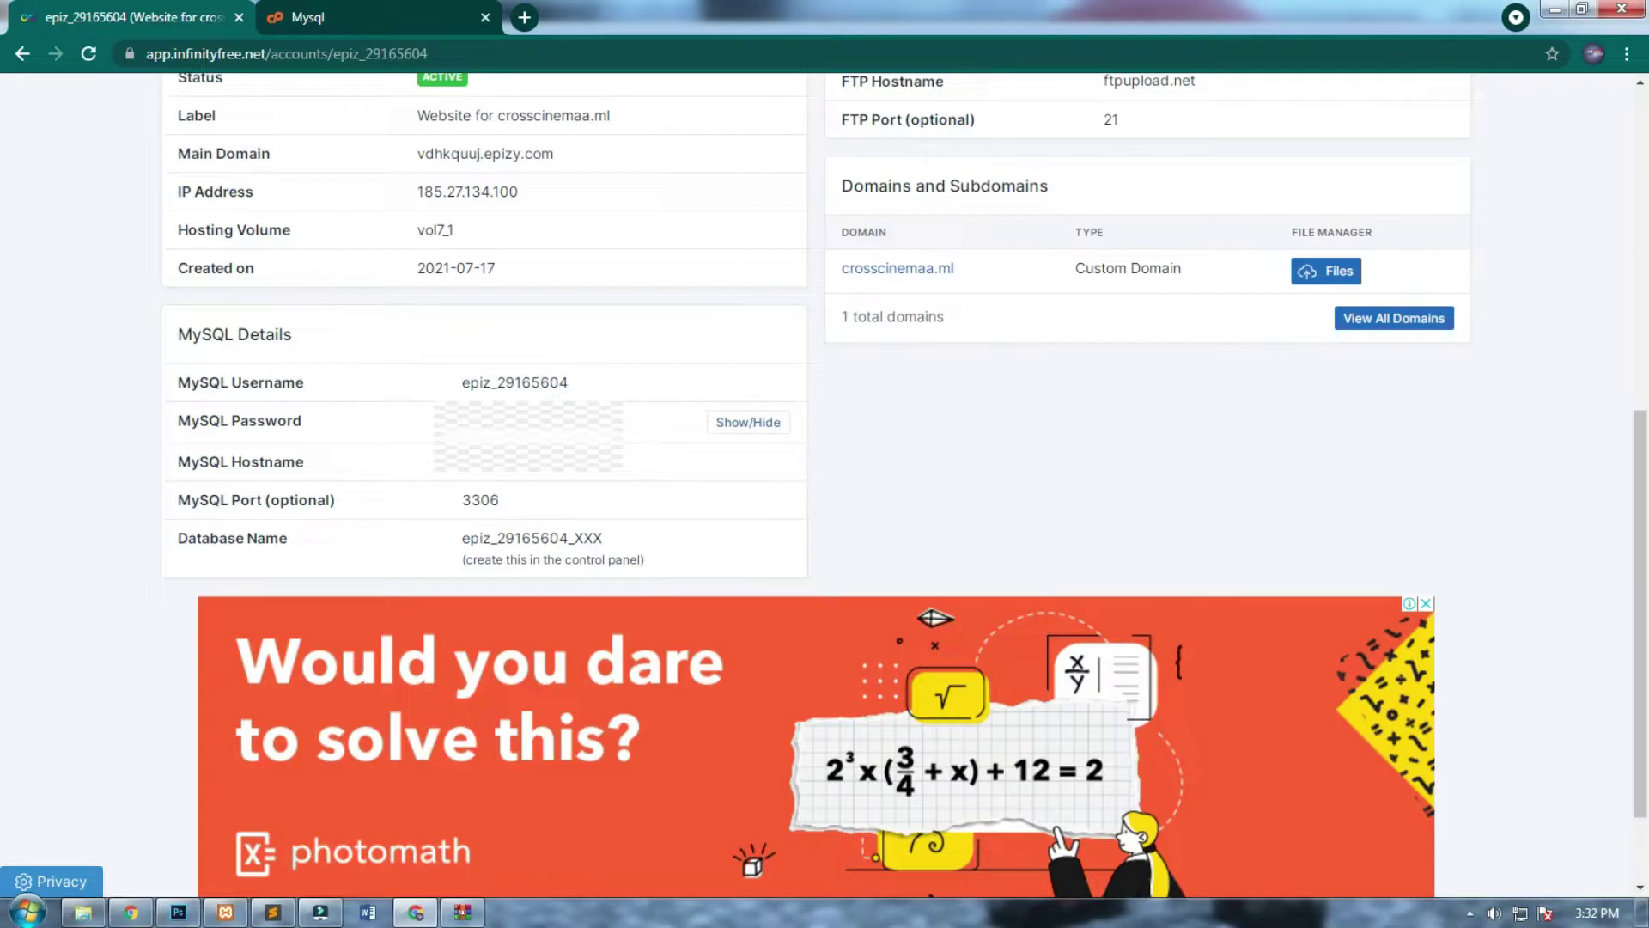
{"action": "key", "text": "alt+Tab"}
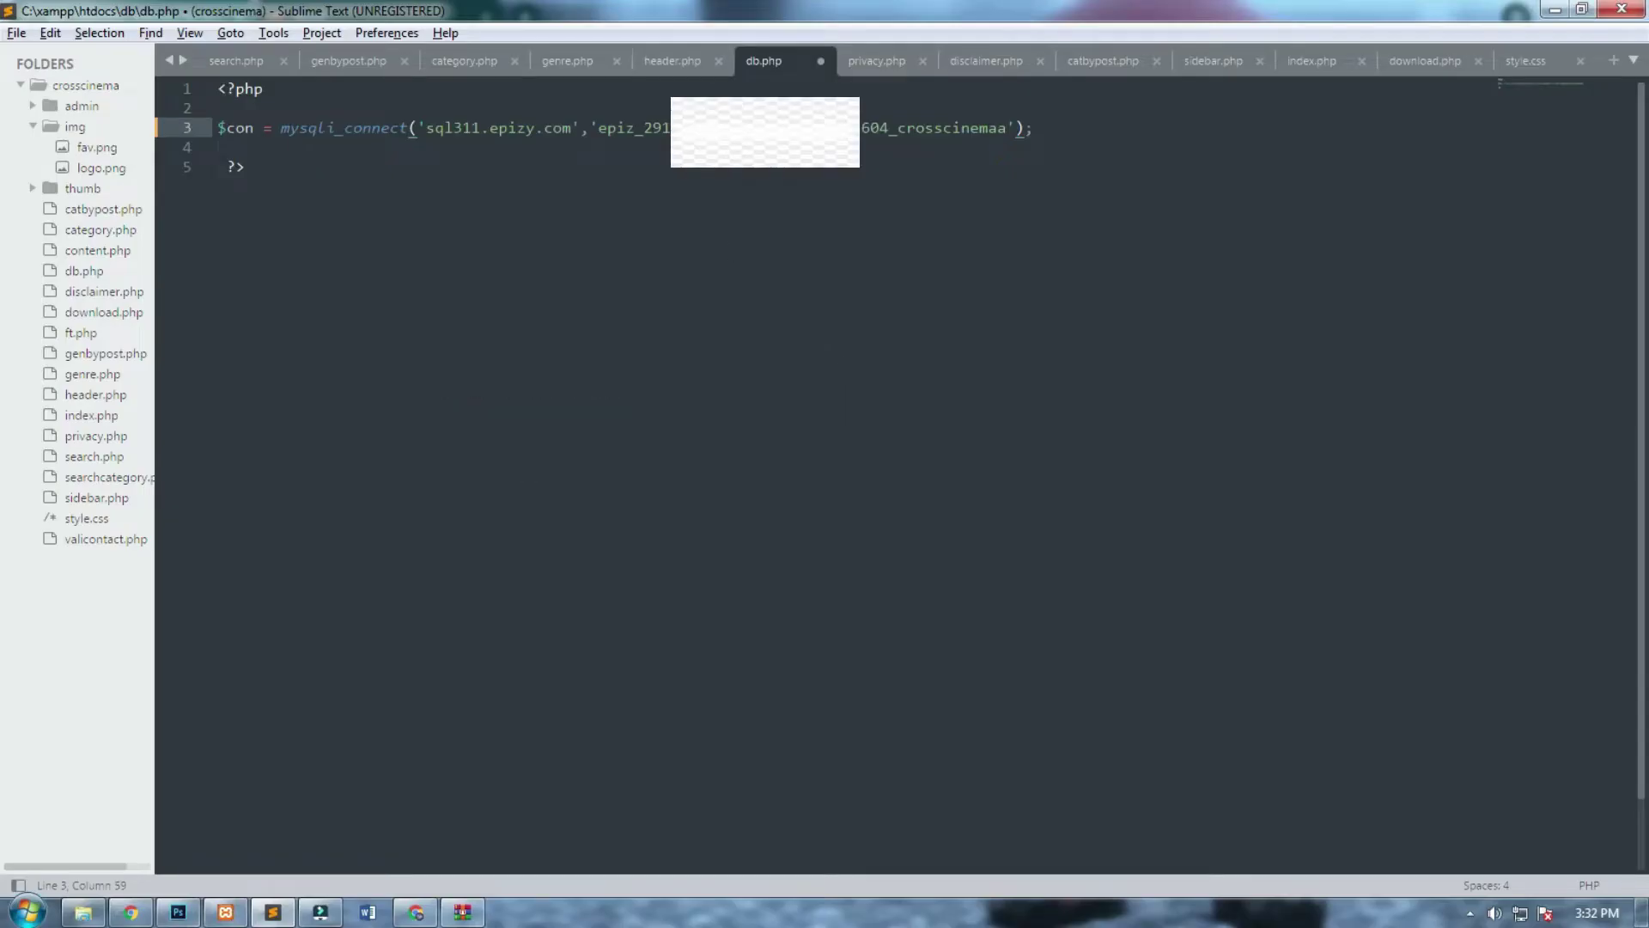
{"action": "key", "text": "ctrl+v"}
{"action": "key", "text": "ctrl+s"}
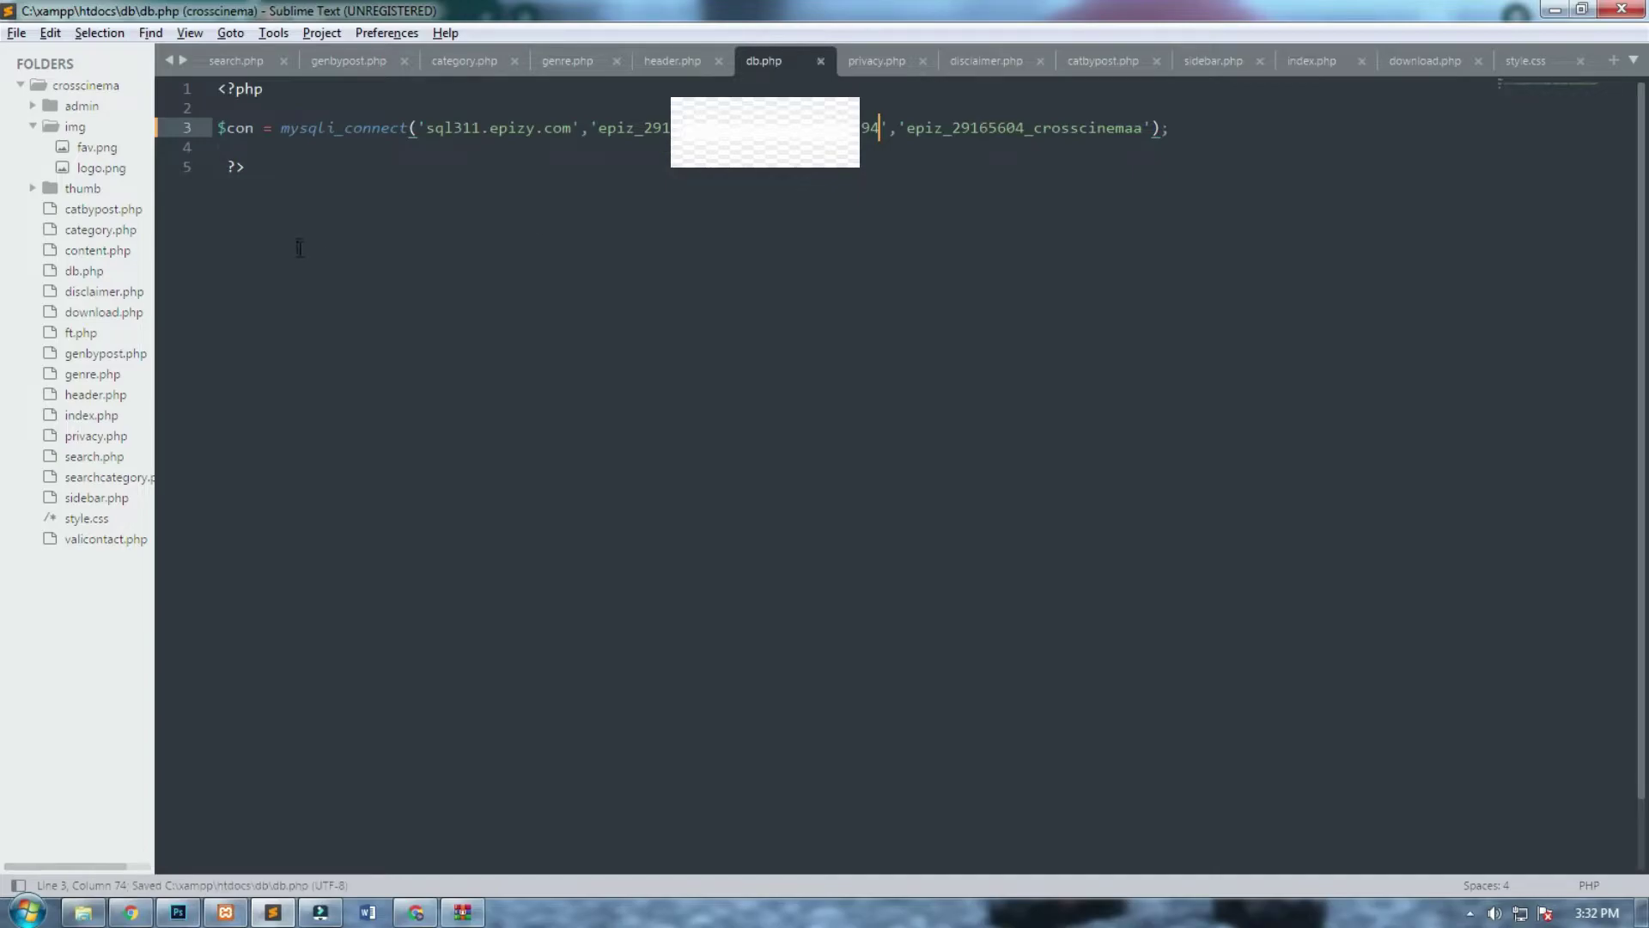
{"action": "left_click", "coordinate": [682, 51]}
{"action": "left_click", "coordinate": [773, 64]}
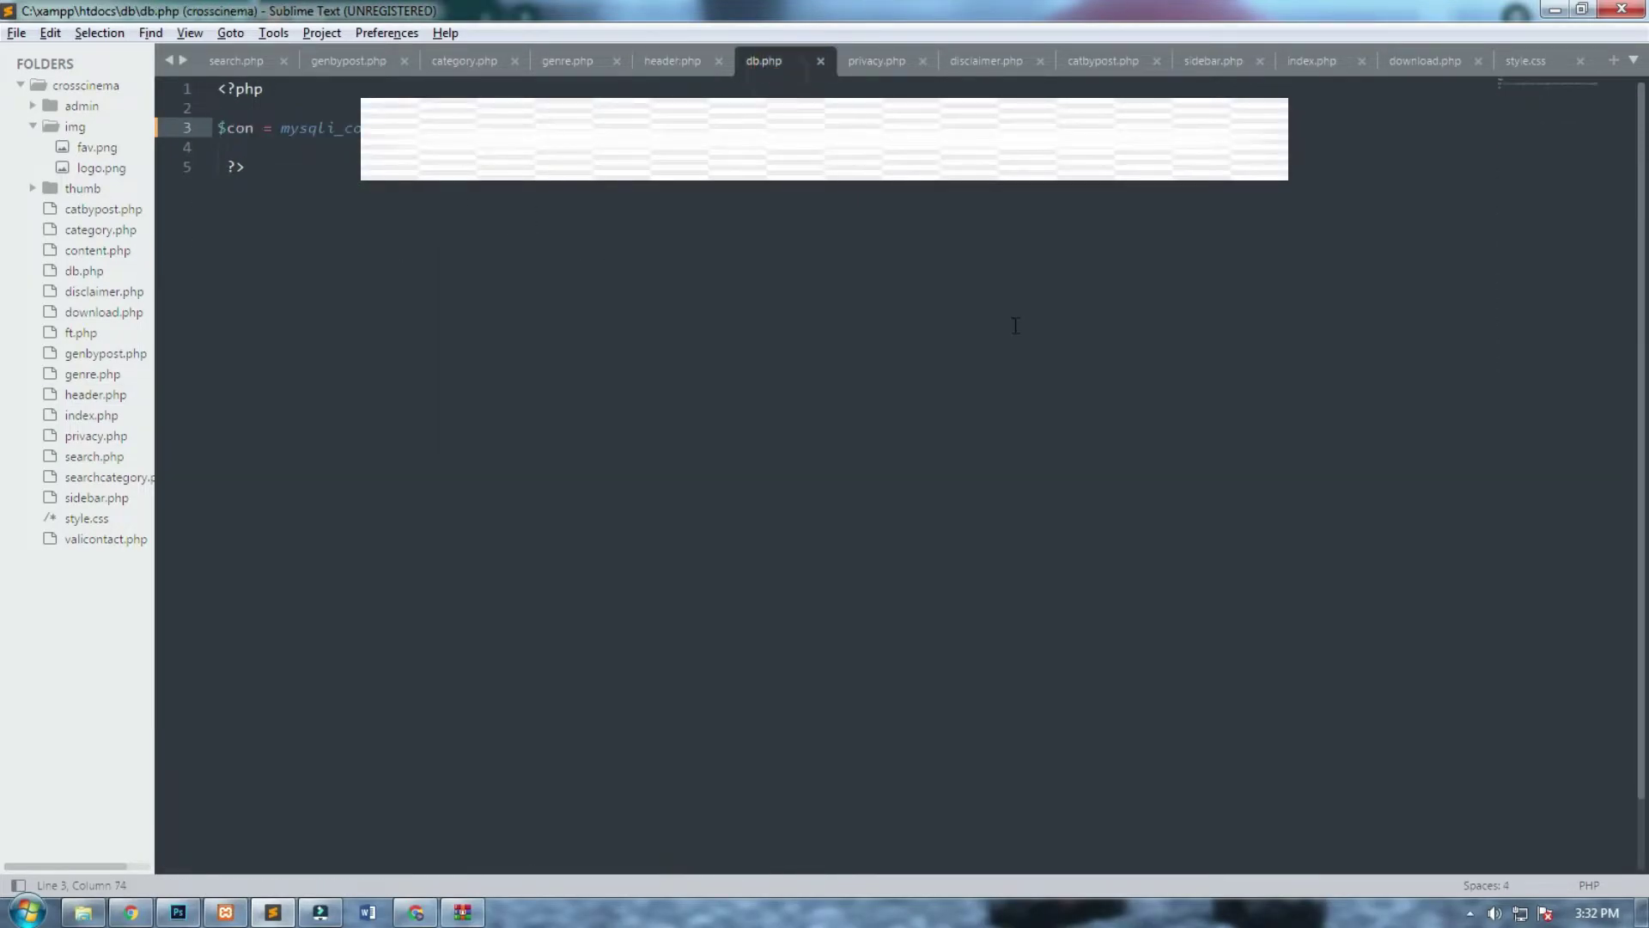
{"action": "key", "text": "alt+Tab"}
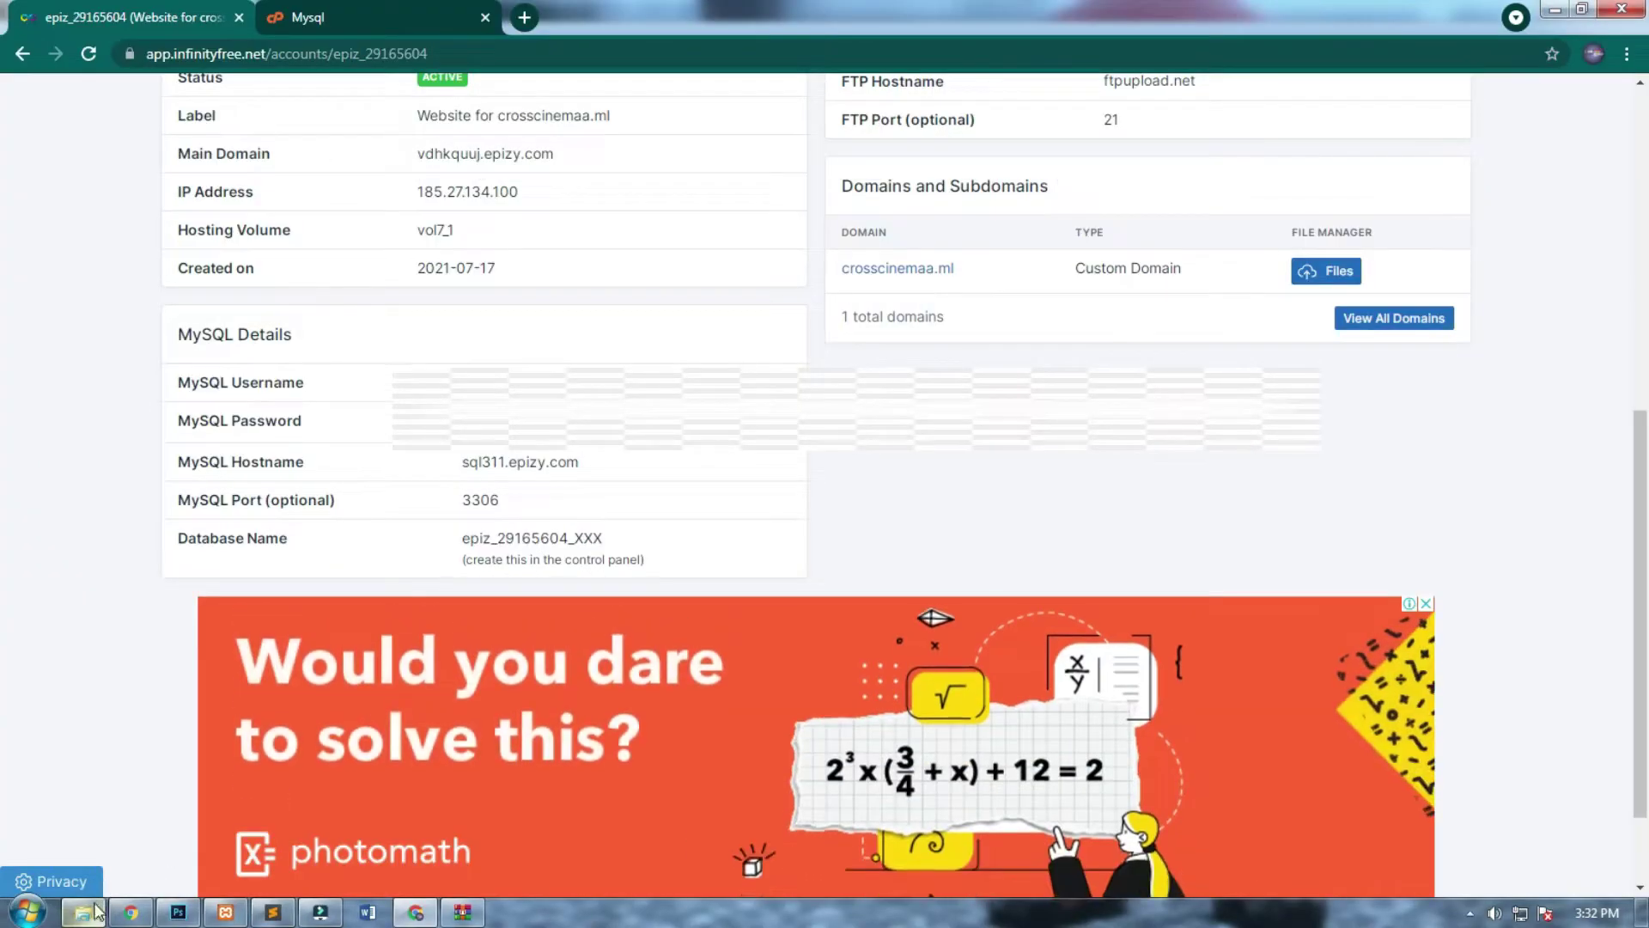
Copy the crosscinema folder into a new folder named c in Pictures.
{"action": "left_click", "coordinate": [82, 917]}
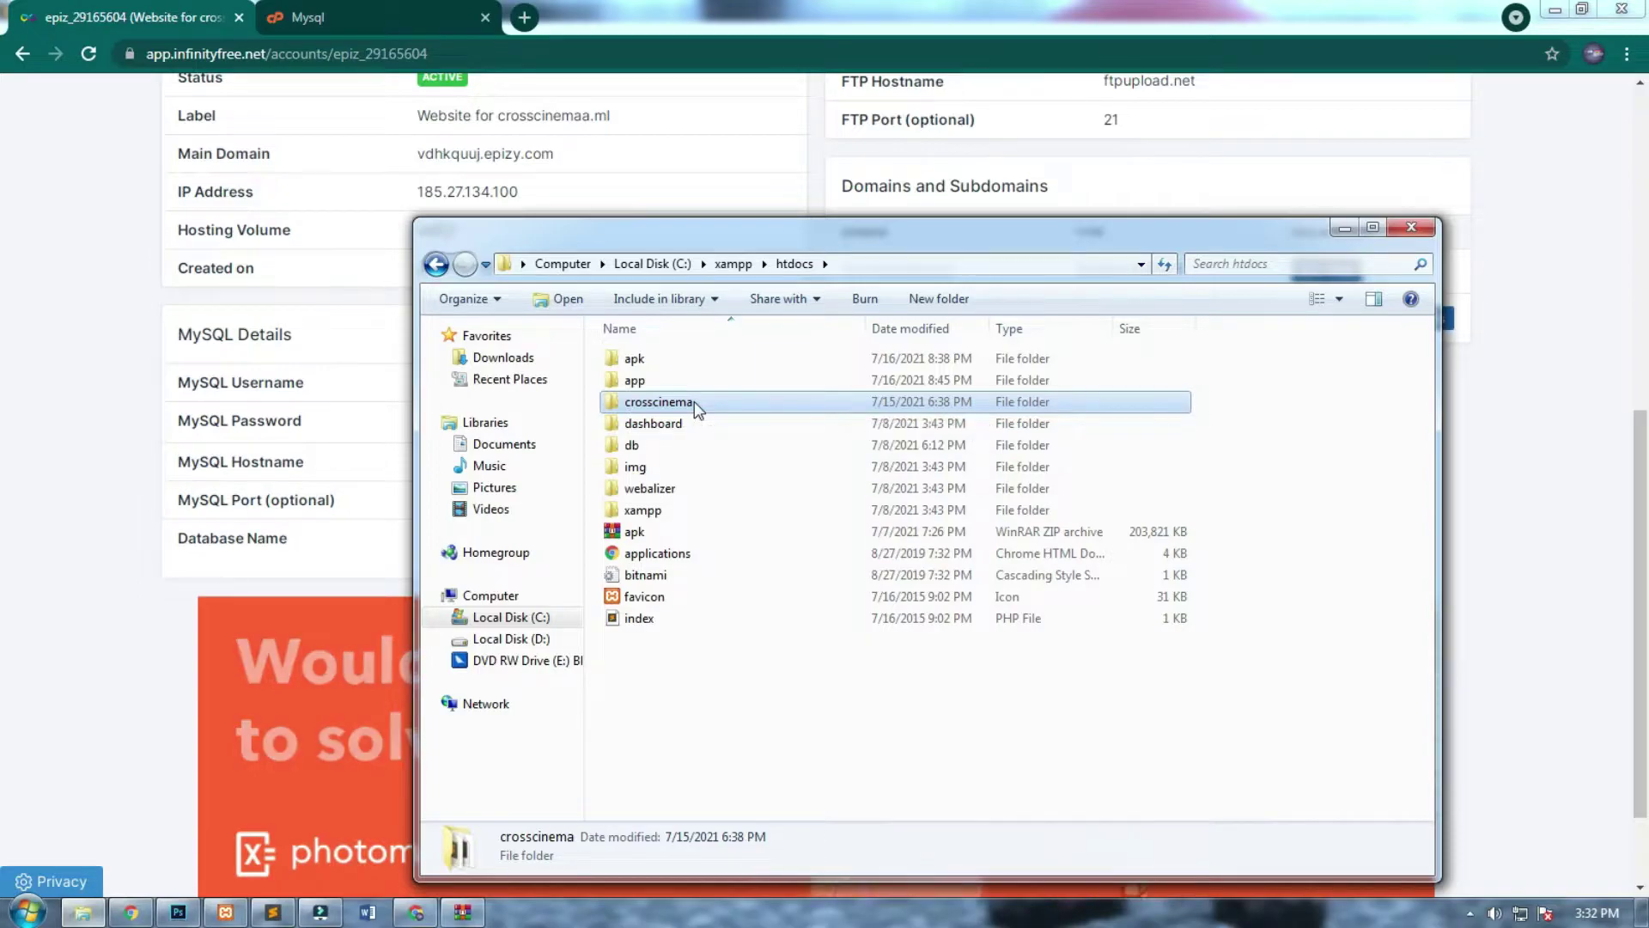
{"action": "right_click", "coordinate": [694, 402]}
{"action": "left_click", "coordinate": [782, 690]}
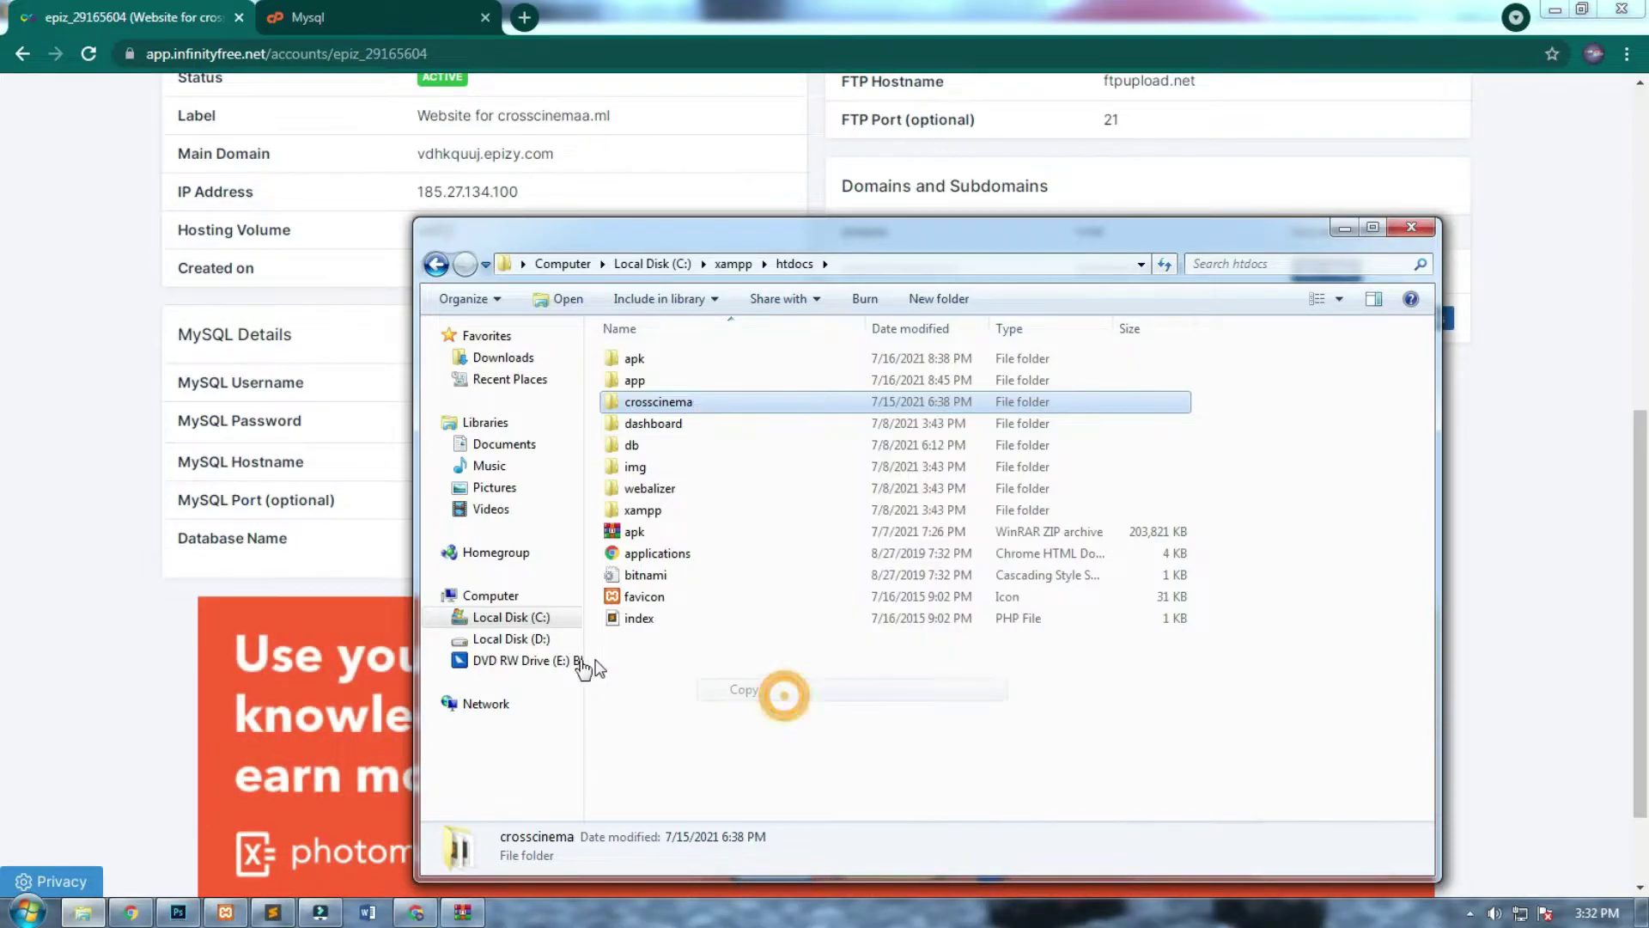
{"action": "left_click", "coordinate": [537, 640]}
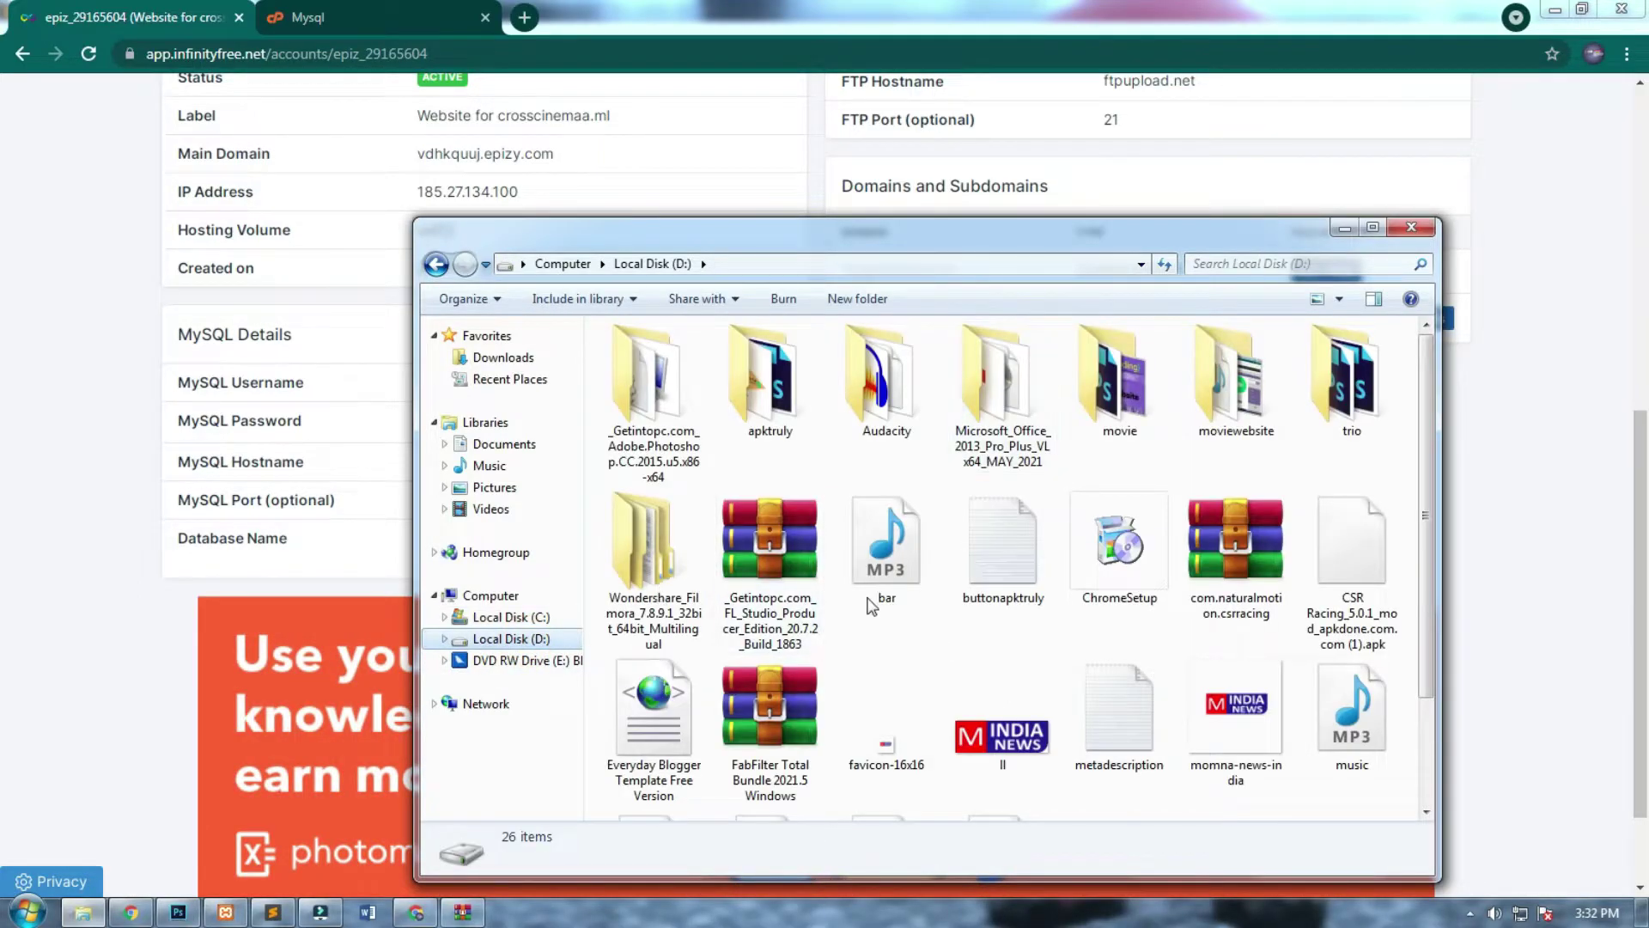
{"action": "left_click", "coordinate": [521, 489]}
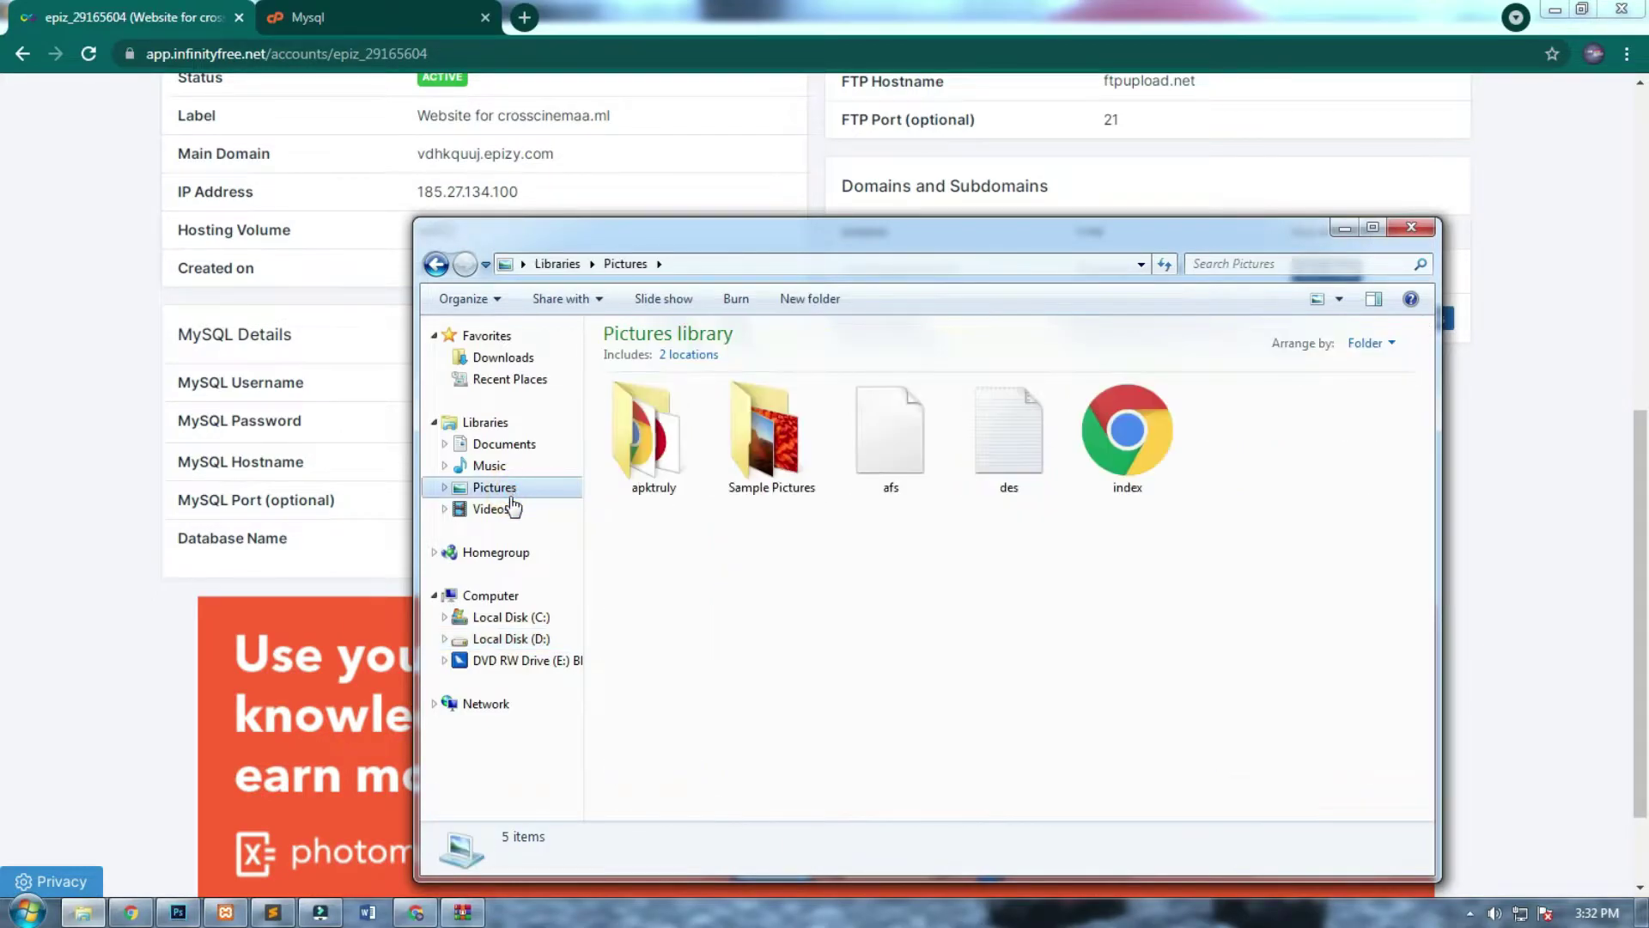
{"action": "key", "text": "ctrl+shift+n"}
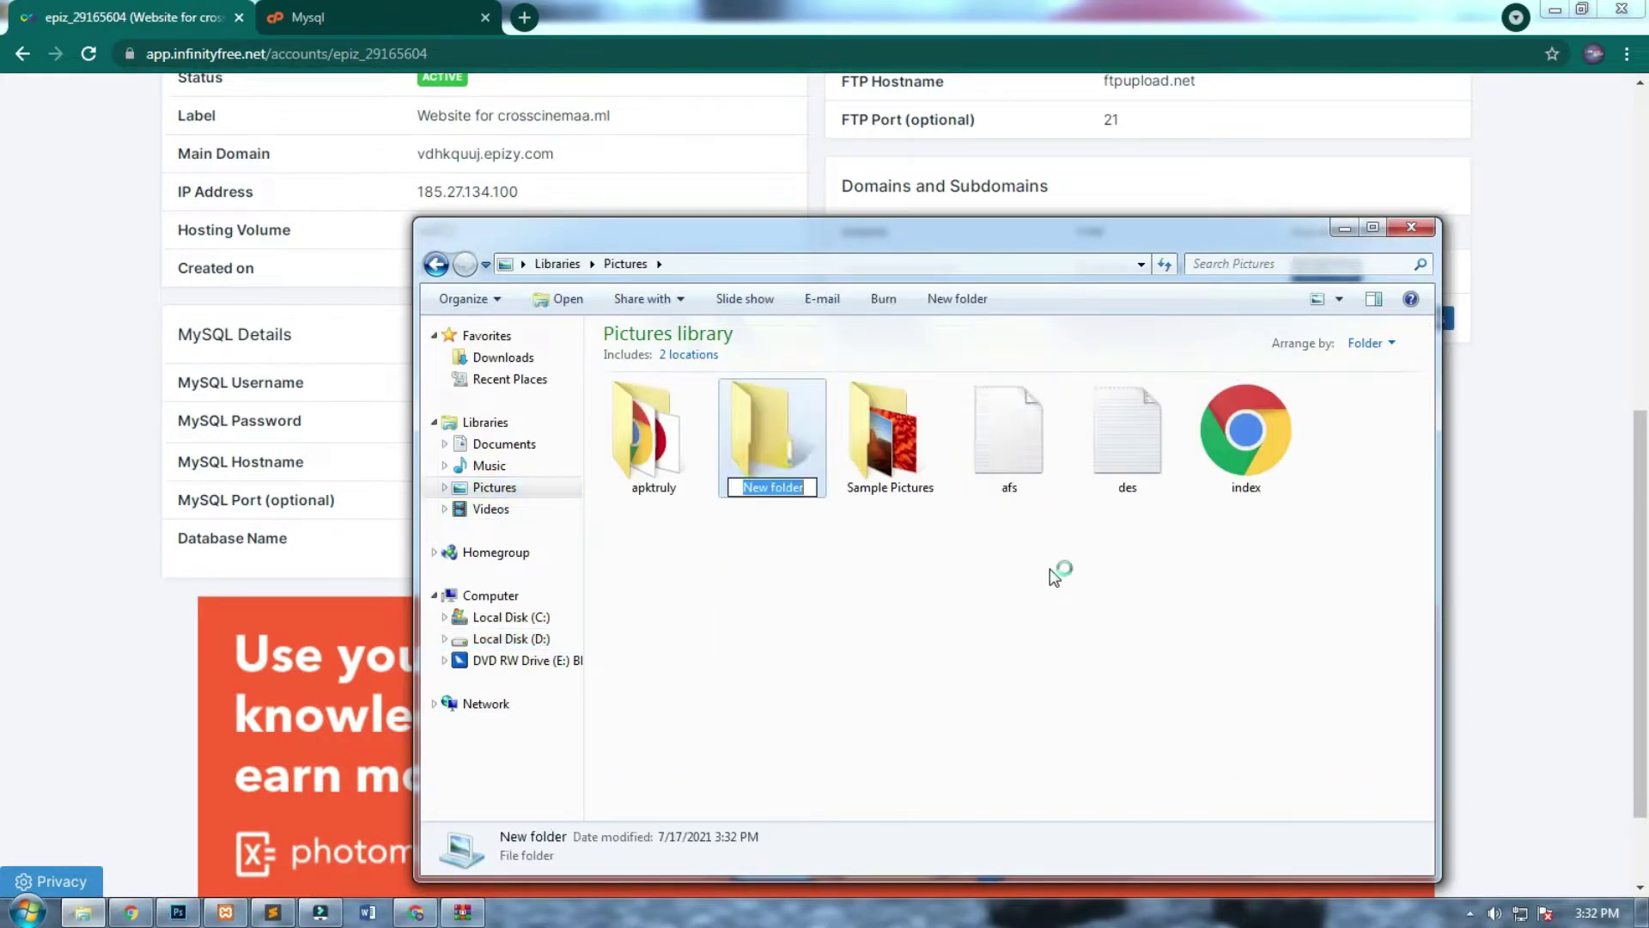
{"action": "type", "text": "c"}
{"action": "key", "text": "Return"}
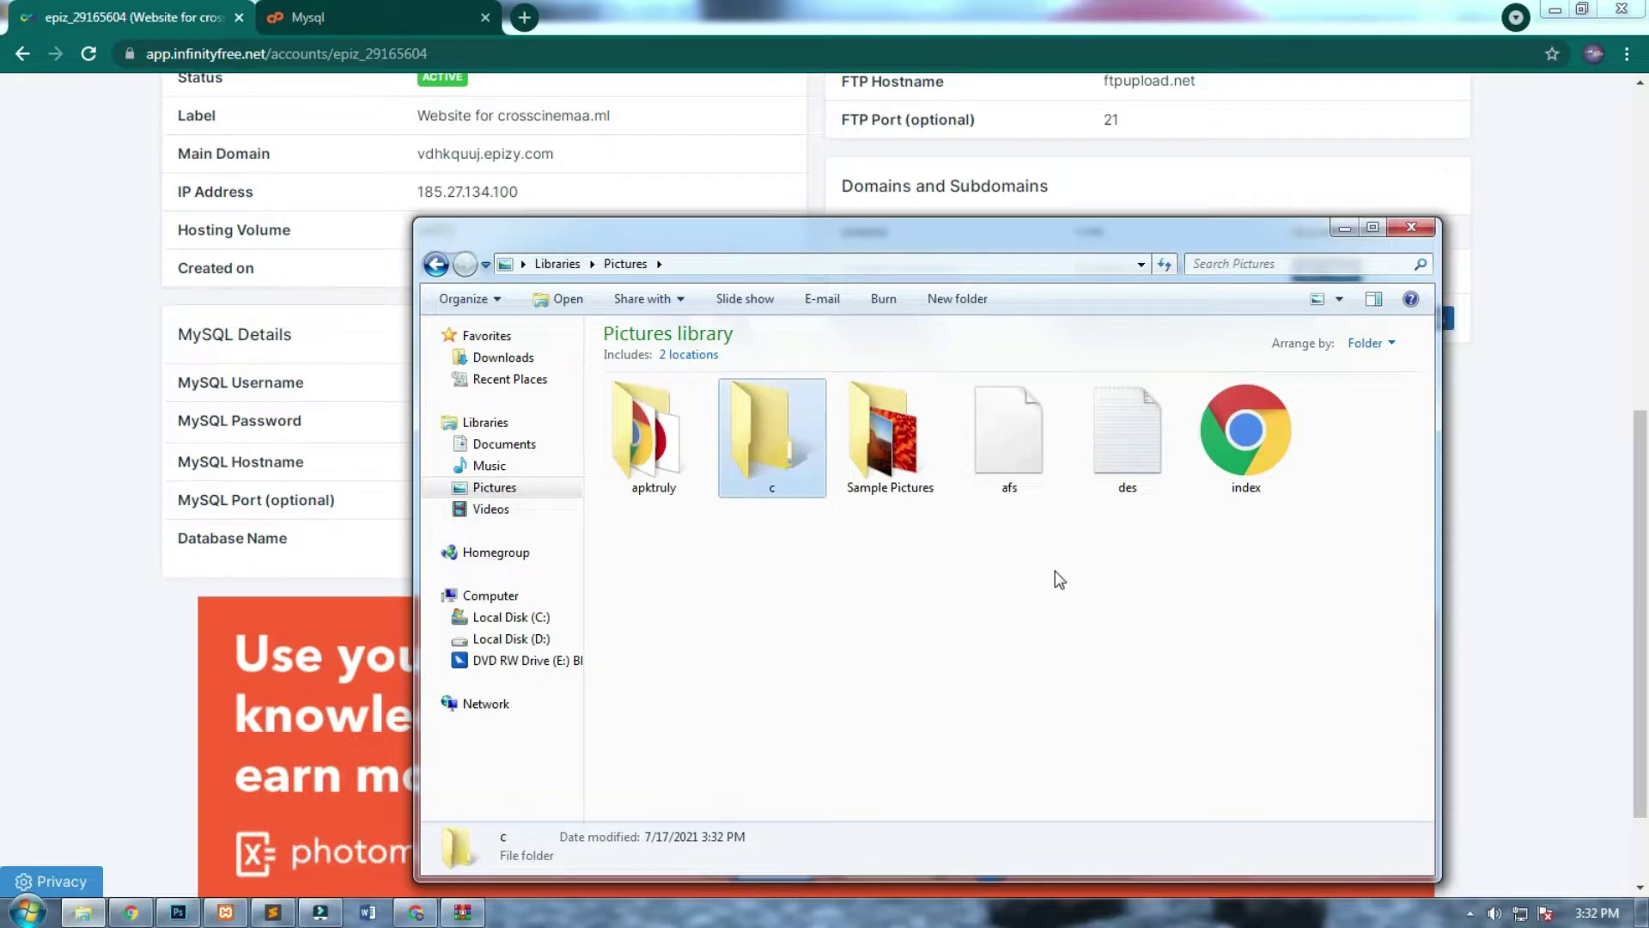
{"action": "key", "text": "Return"}
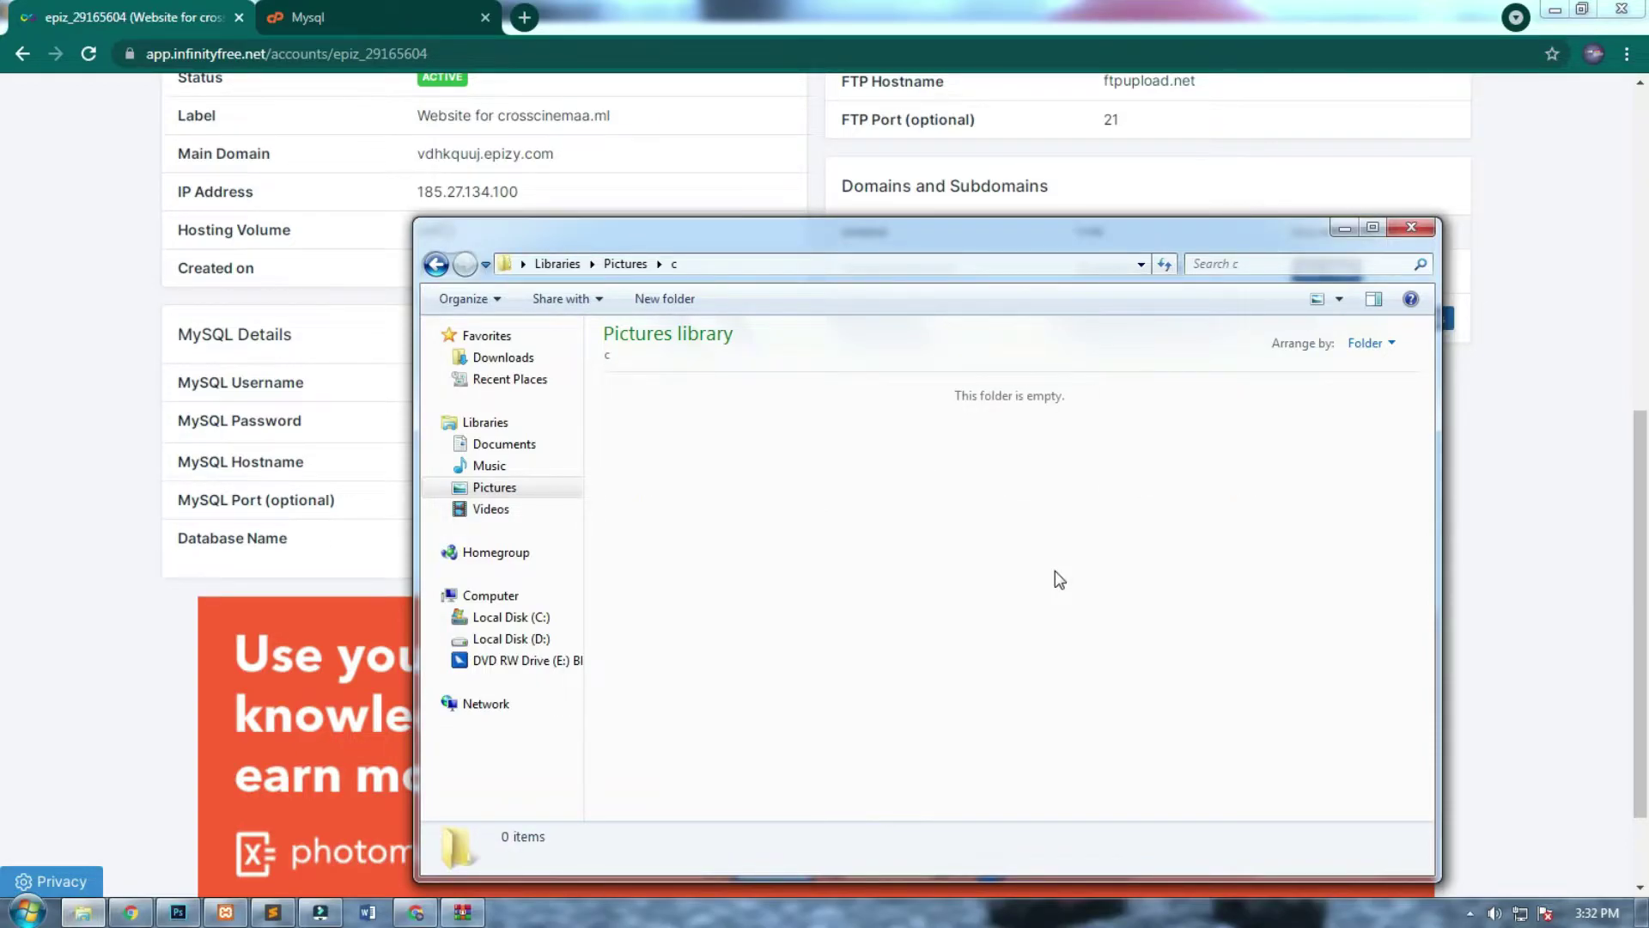
{"action": "key", "text": "ctrl+v"}
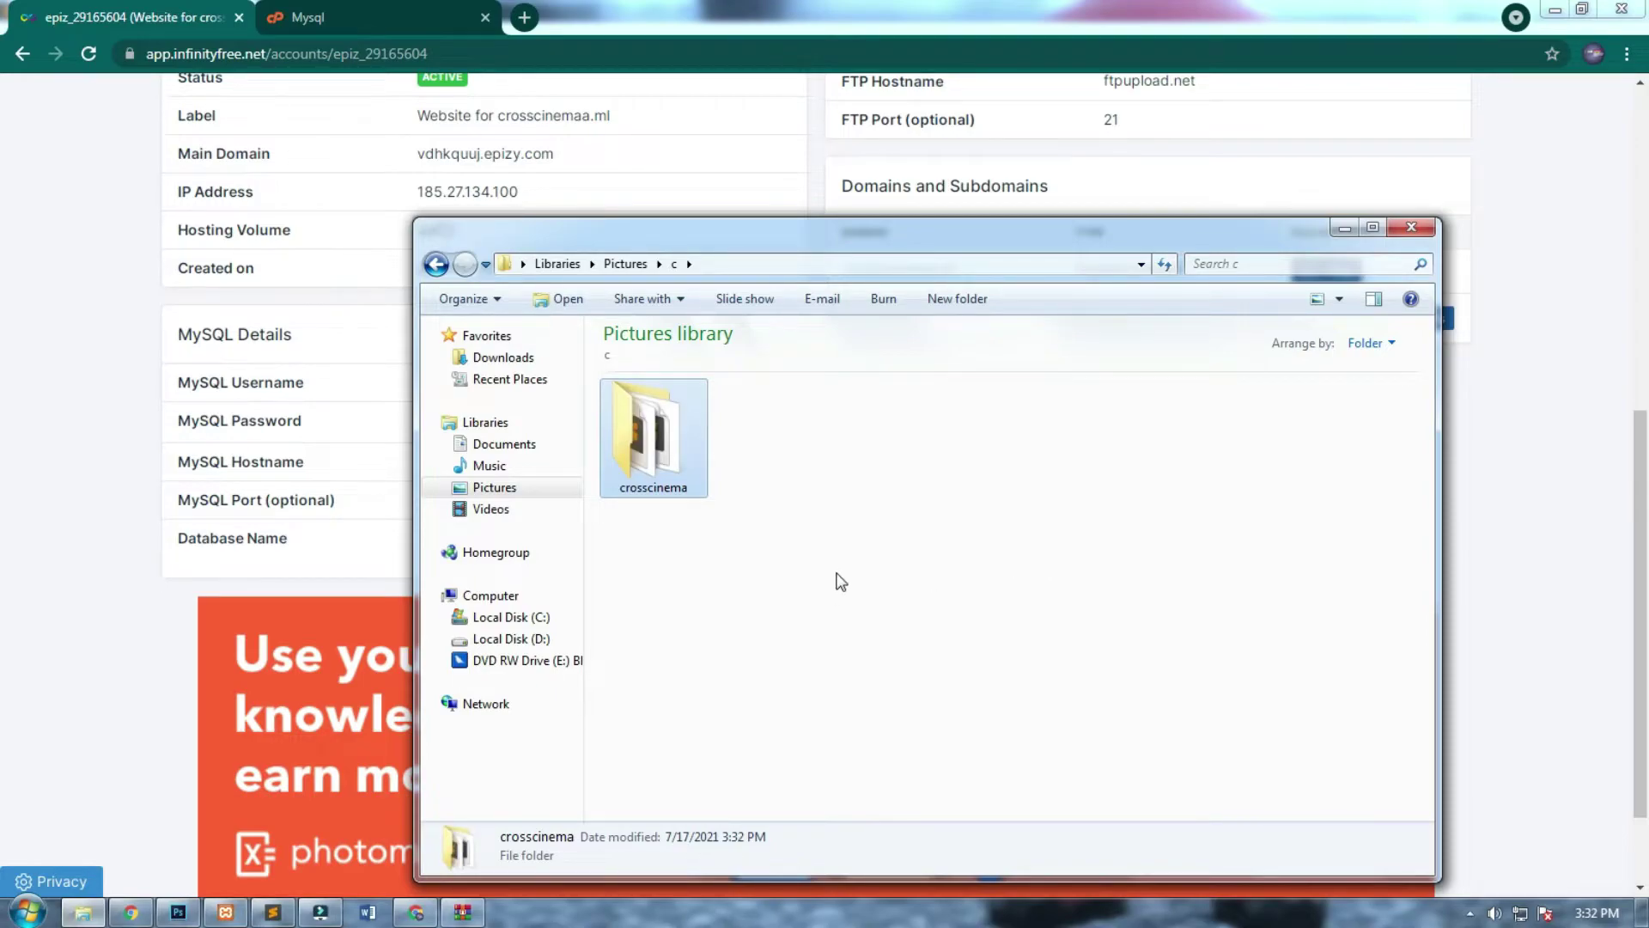
Archive the copied crosscinema folder as a ZIP file beside it.
{"action": "right_click", "coordinate": [675, 441]}
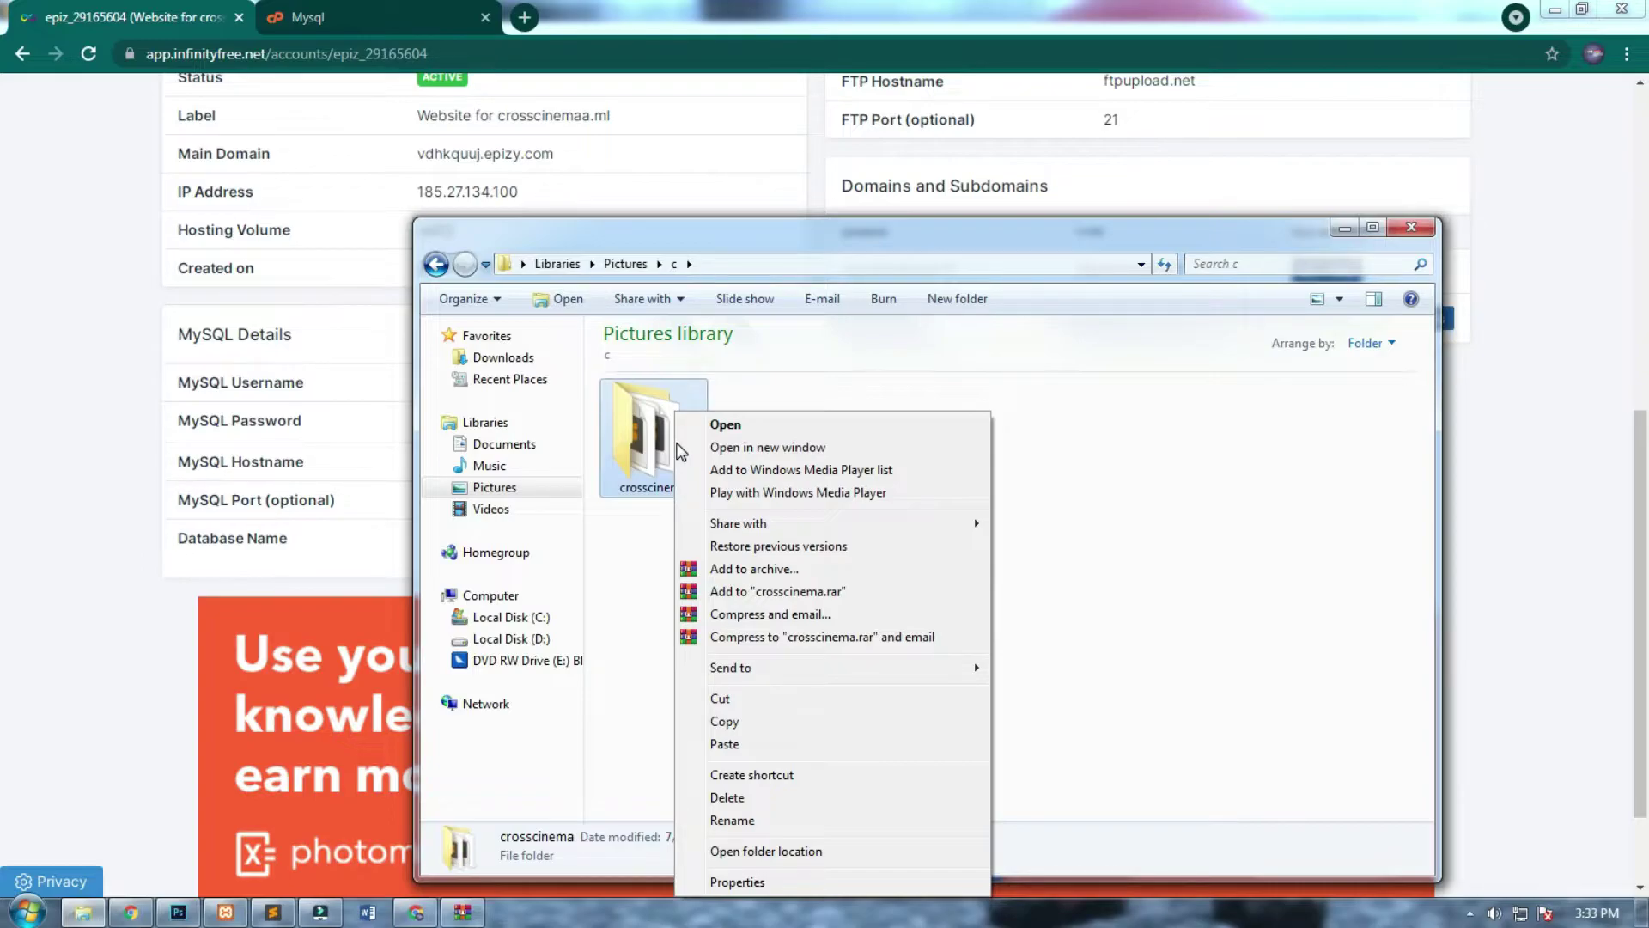
{"action": "left_click", "coordinate": [787, 574]}
{"action": "left_click", "coordinate": [745, 447]}
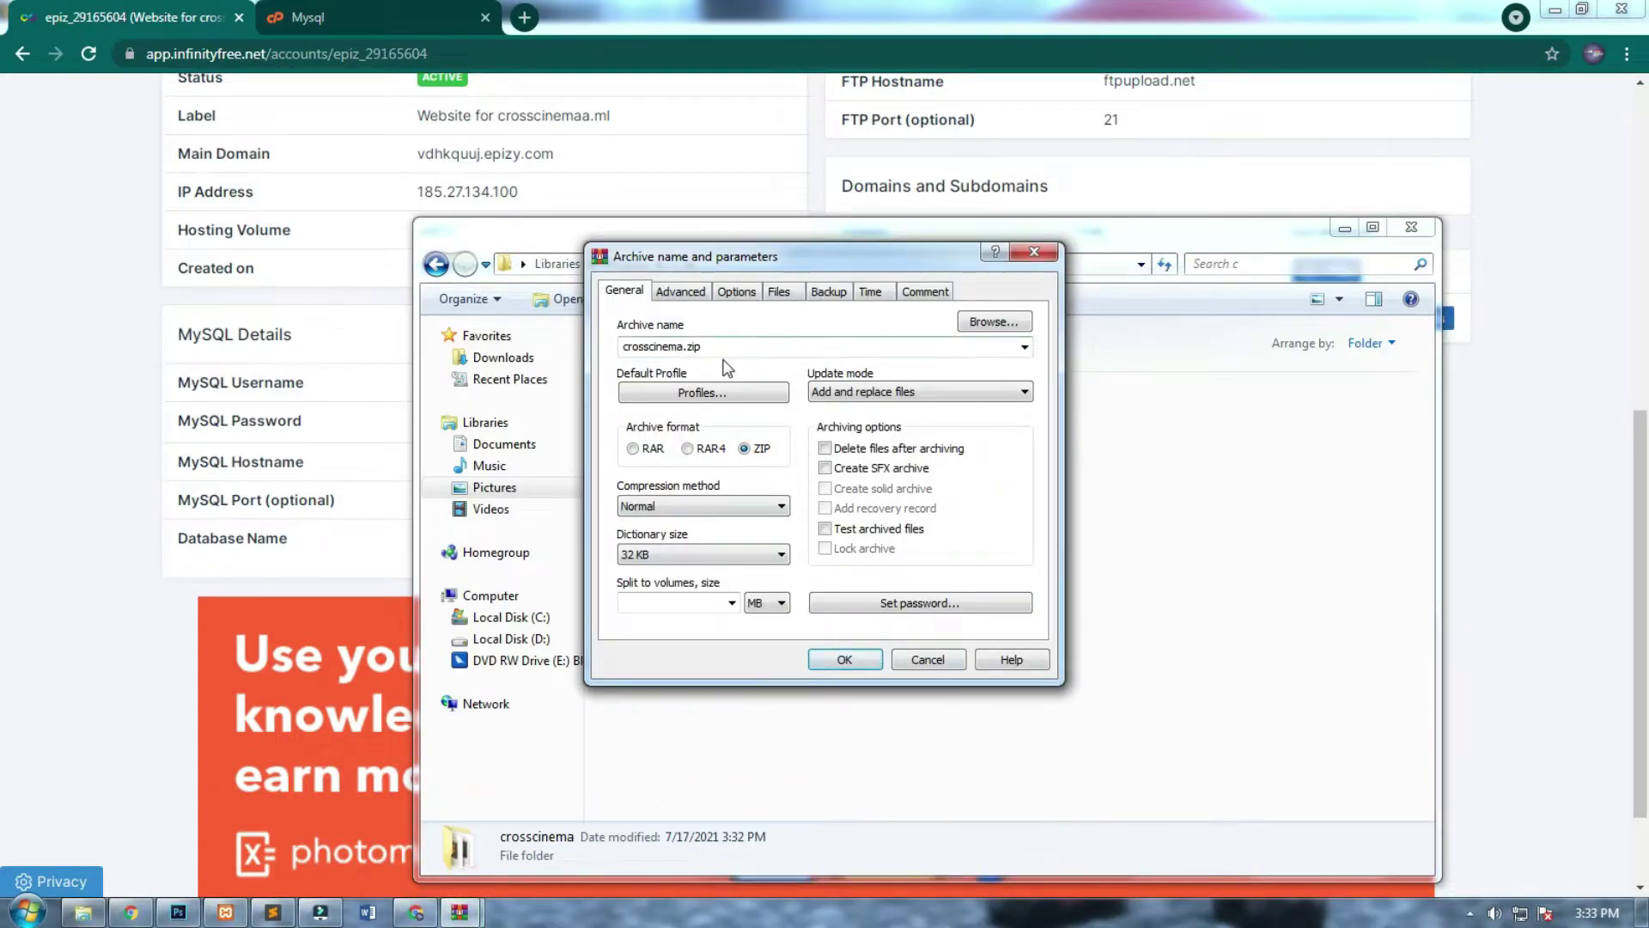
{"action": "left_click", "coordinate": [844, 659]}
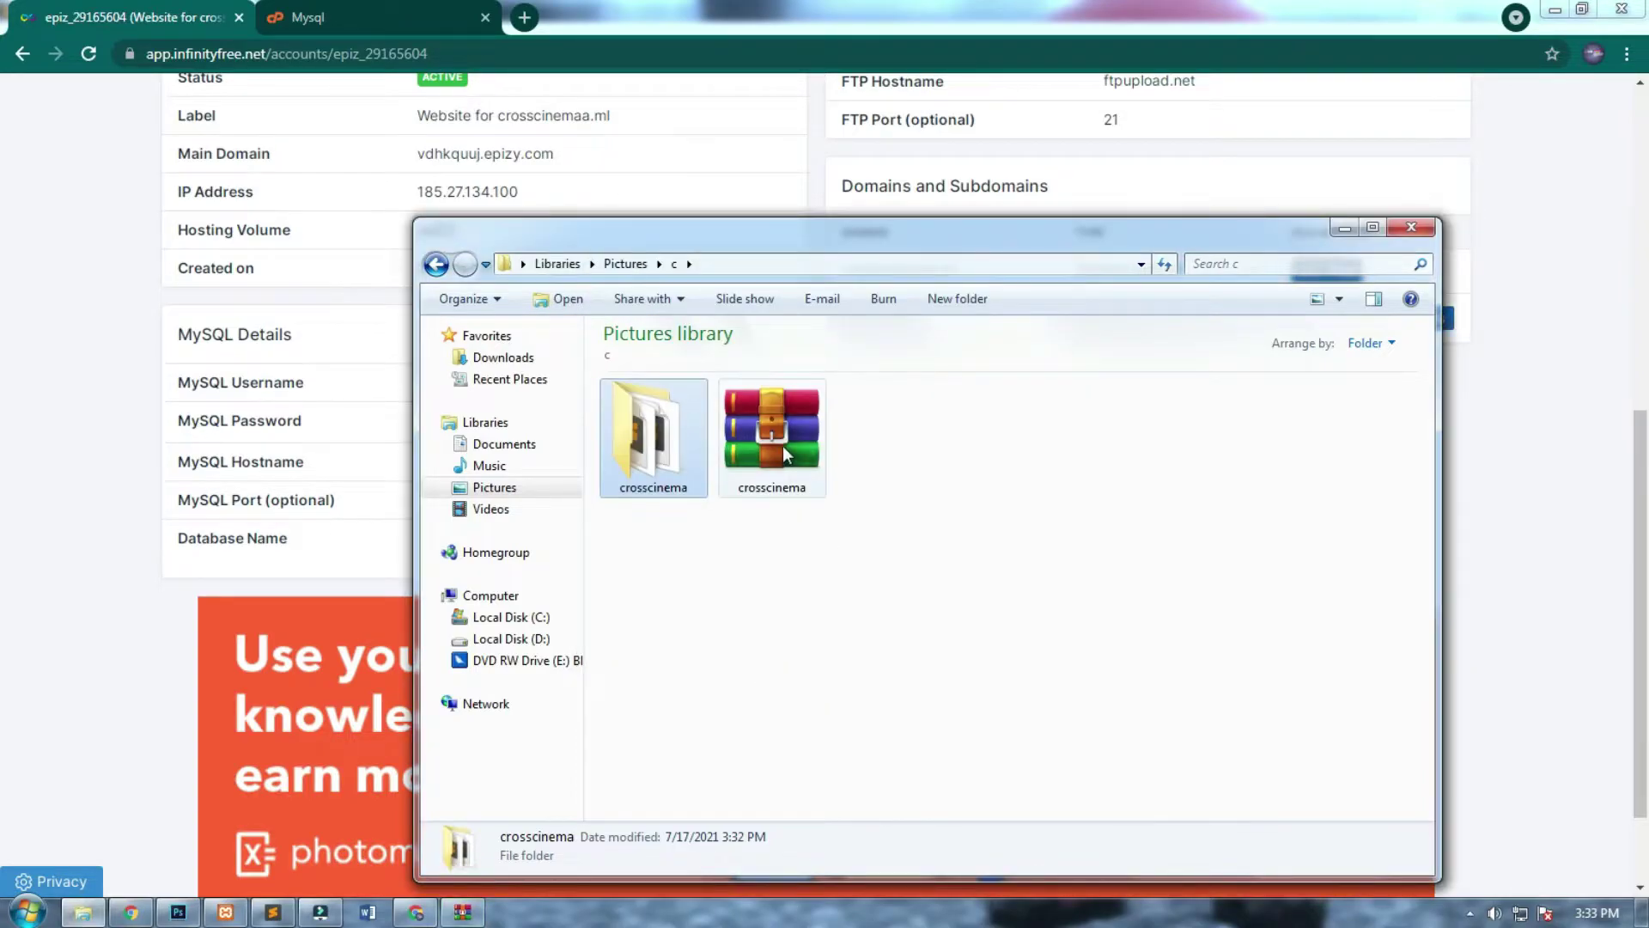
{"action": "left_click", "coordinate": [1101, 620]}
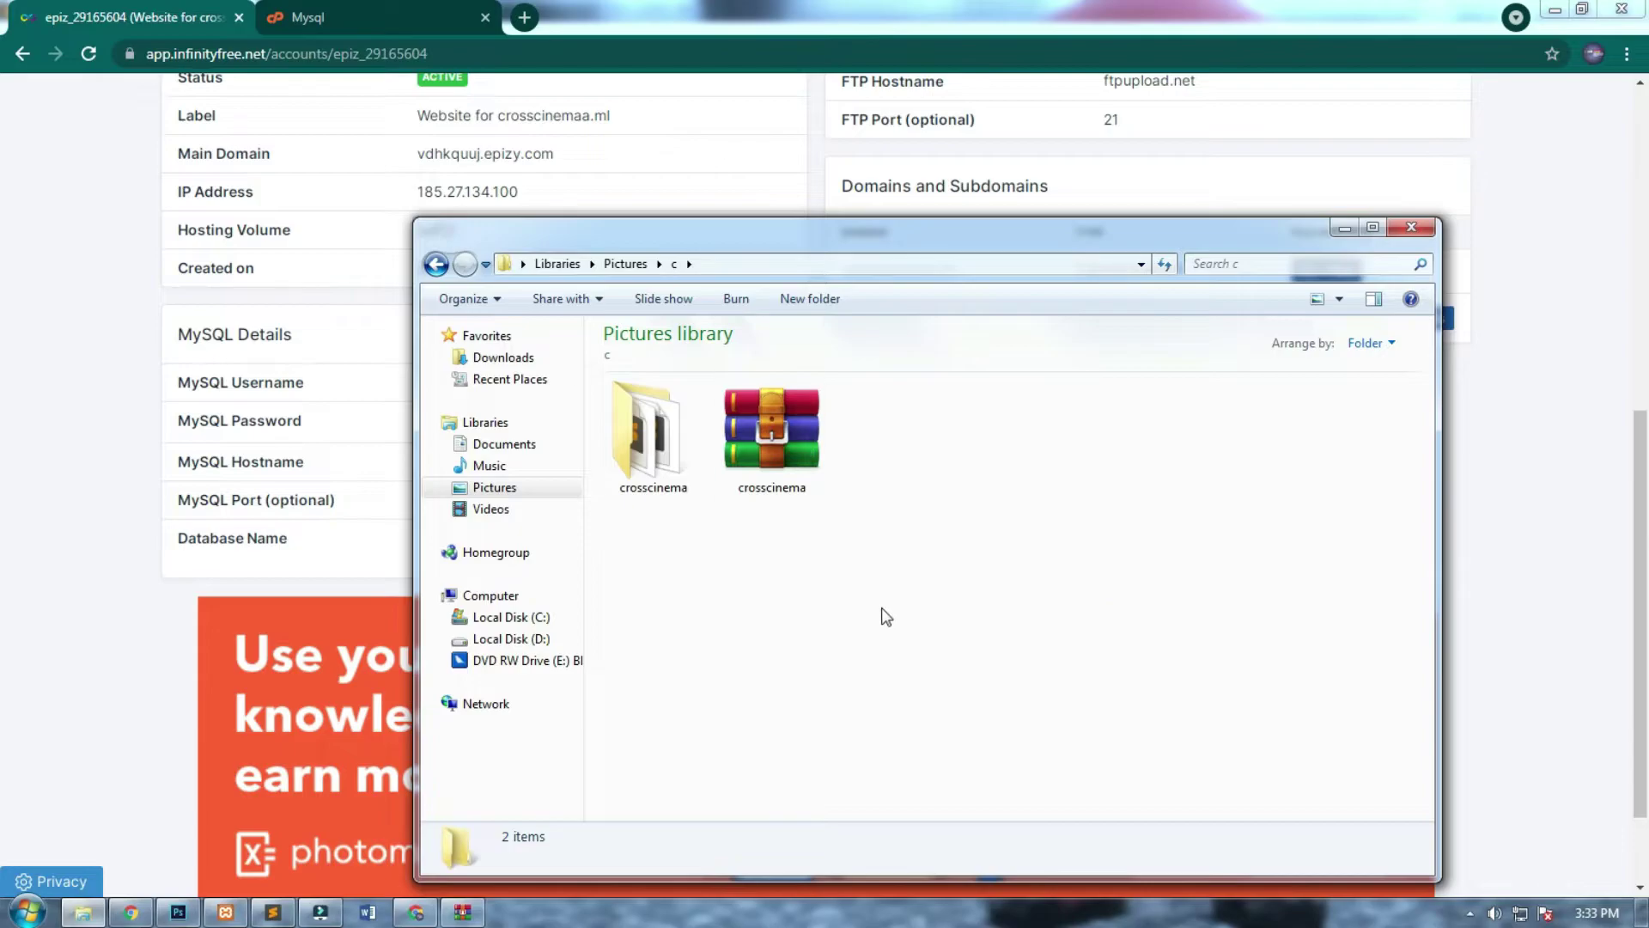
Search 'file' in a new tab and open the FileZilla Client for Windows (64bit x86) download page.
{"action": "left_click", "coordinate": [524, 19]}
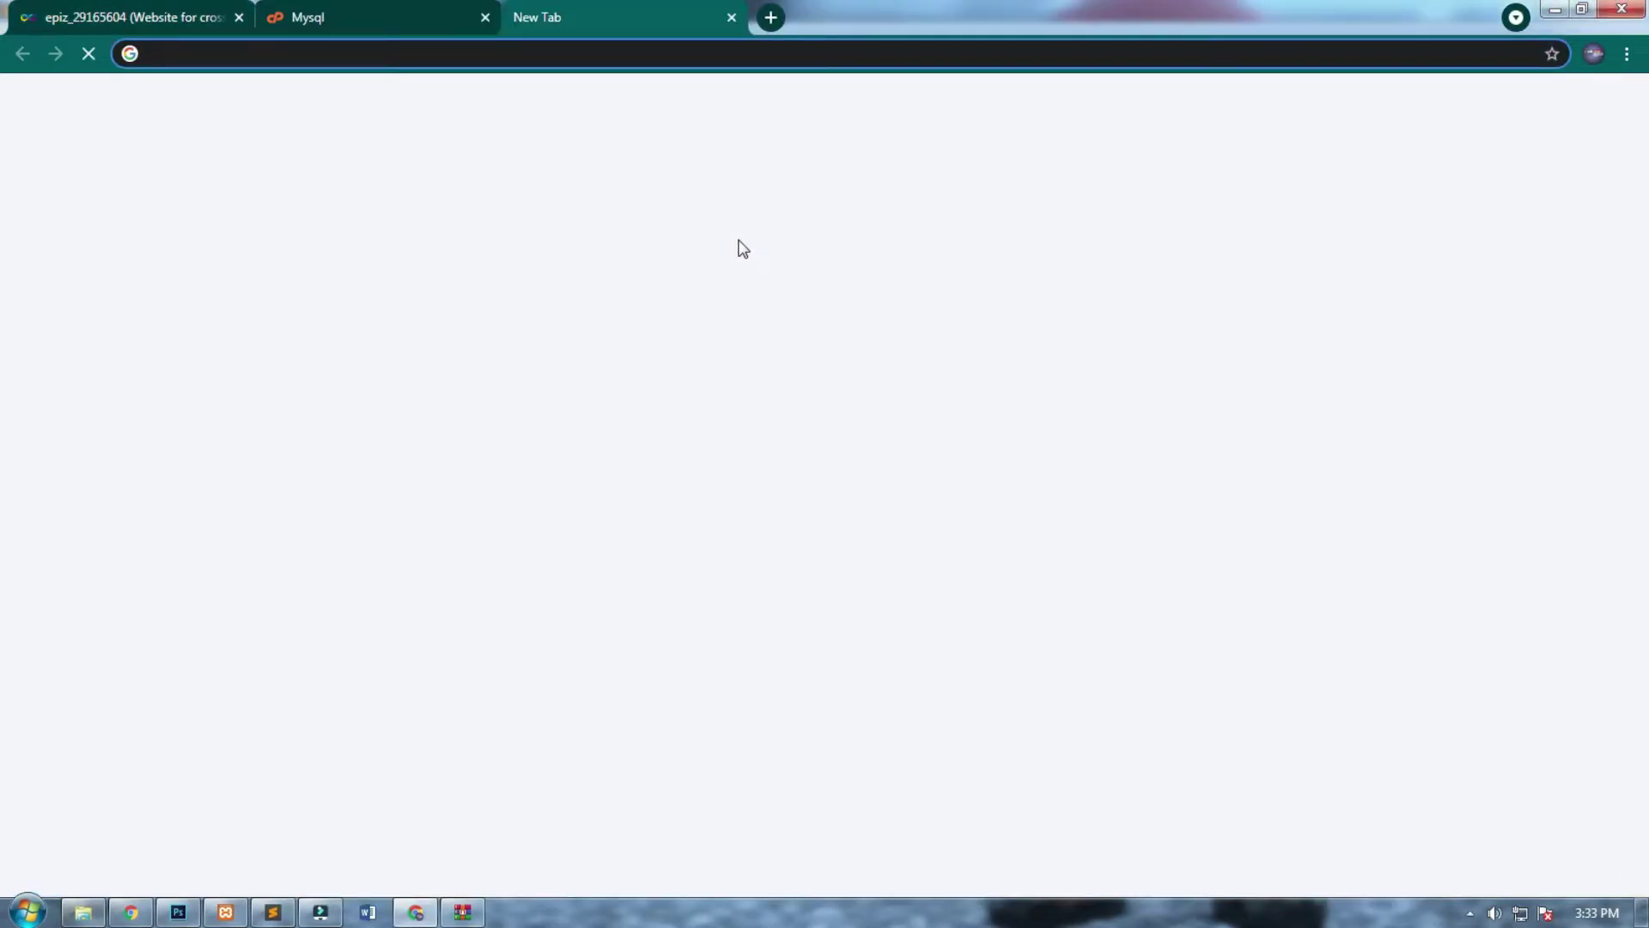
{"action": "type", "text": "file"}
{"action": "key", "text": "Return"}
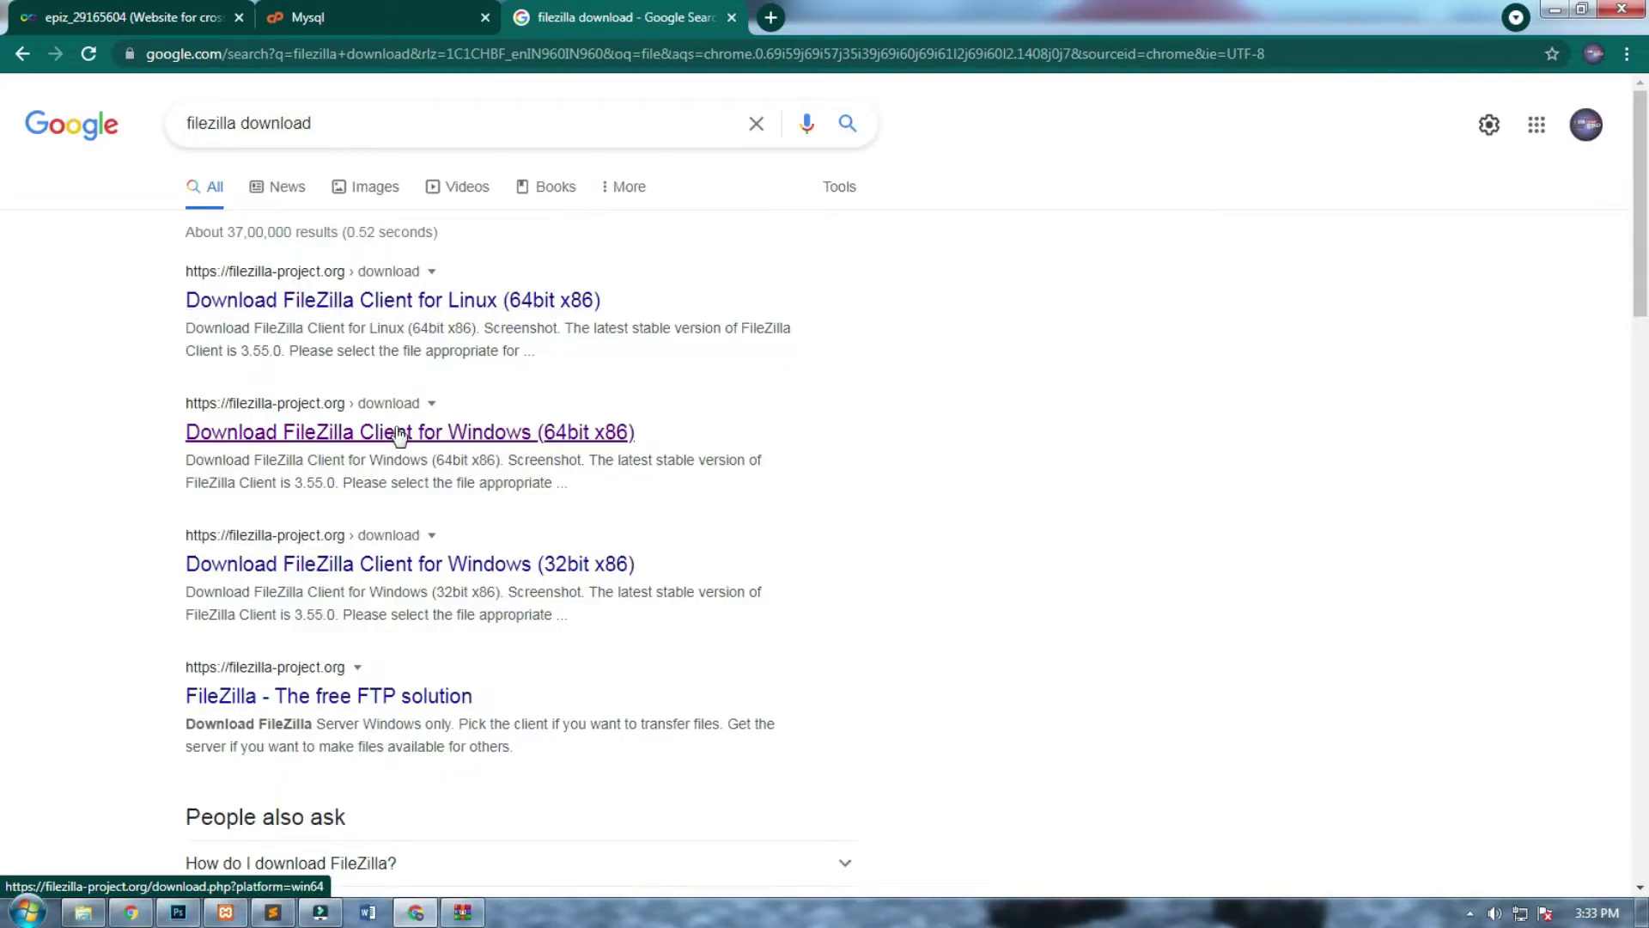
{"action": "left_click", "coordinate": [493, 433]}
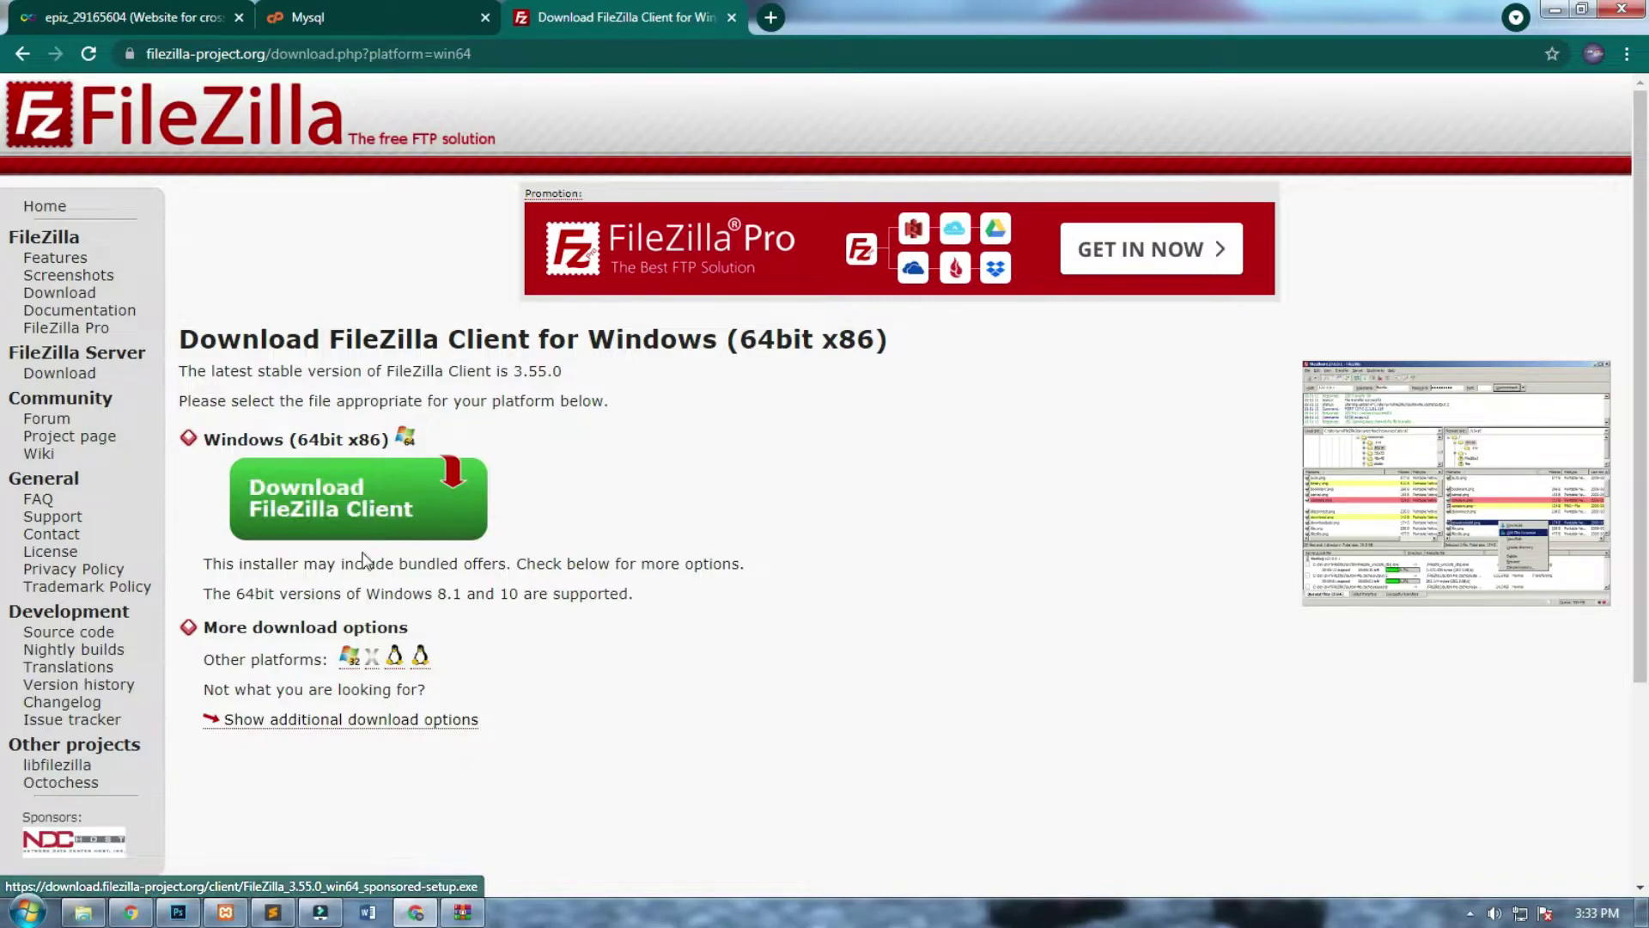
Launch the downloaded FileZilla_3.55.0 setup file from Downloads and allow it to run.
{"action": "left_click", "coordinate": [81, 912]}
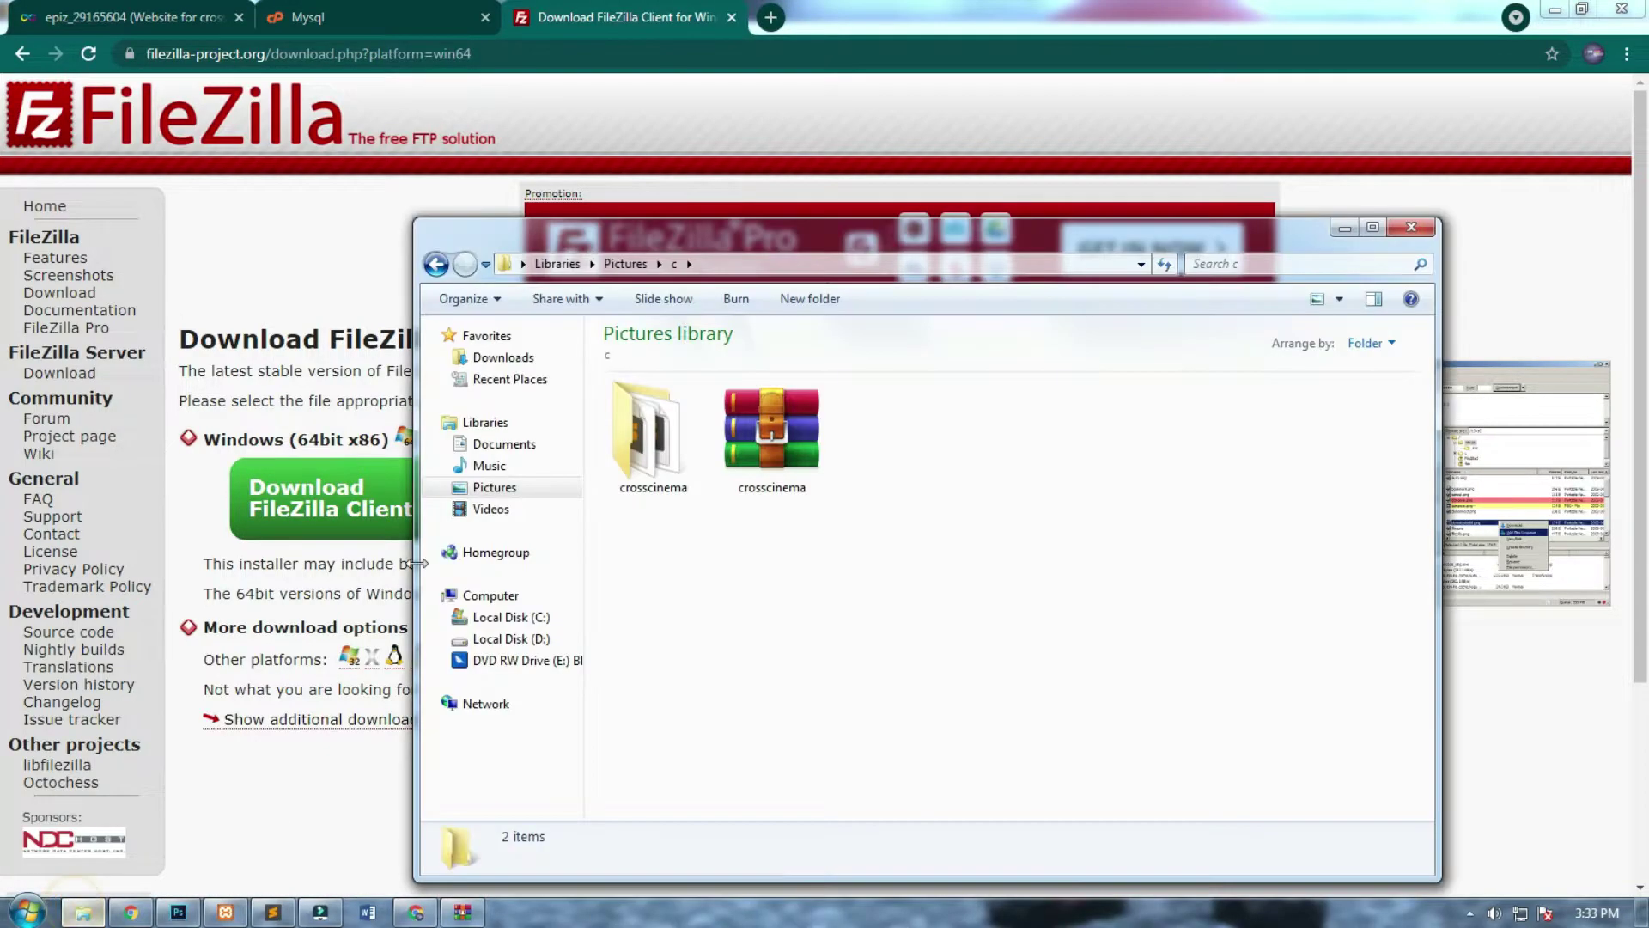
{"action": "left_click", "coordinate": [520, 359]}
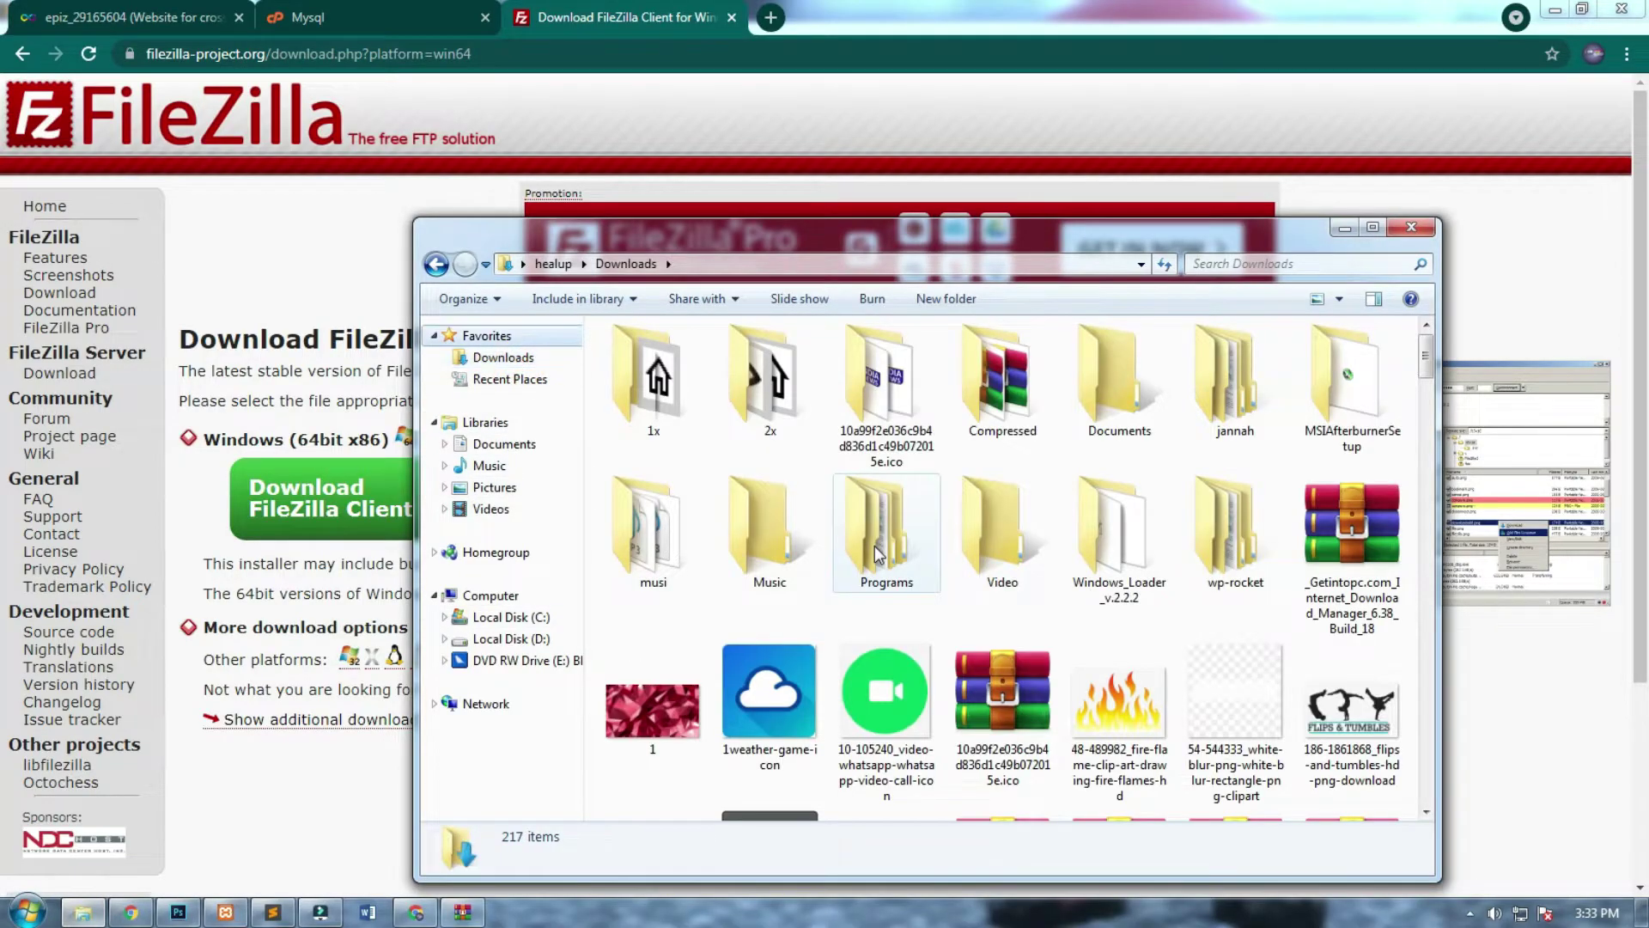
{"action": "left_click_drag", "start_coordinate": [1427, 373], "coordinate": [1423, 544]}
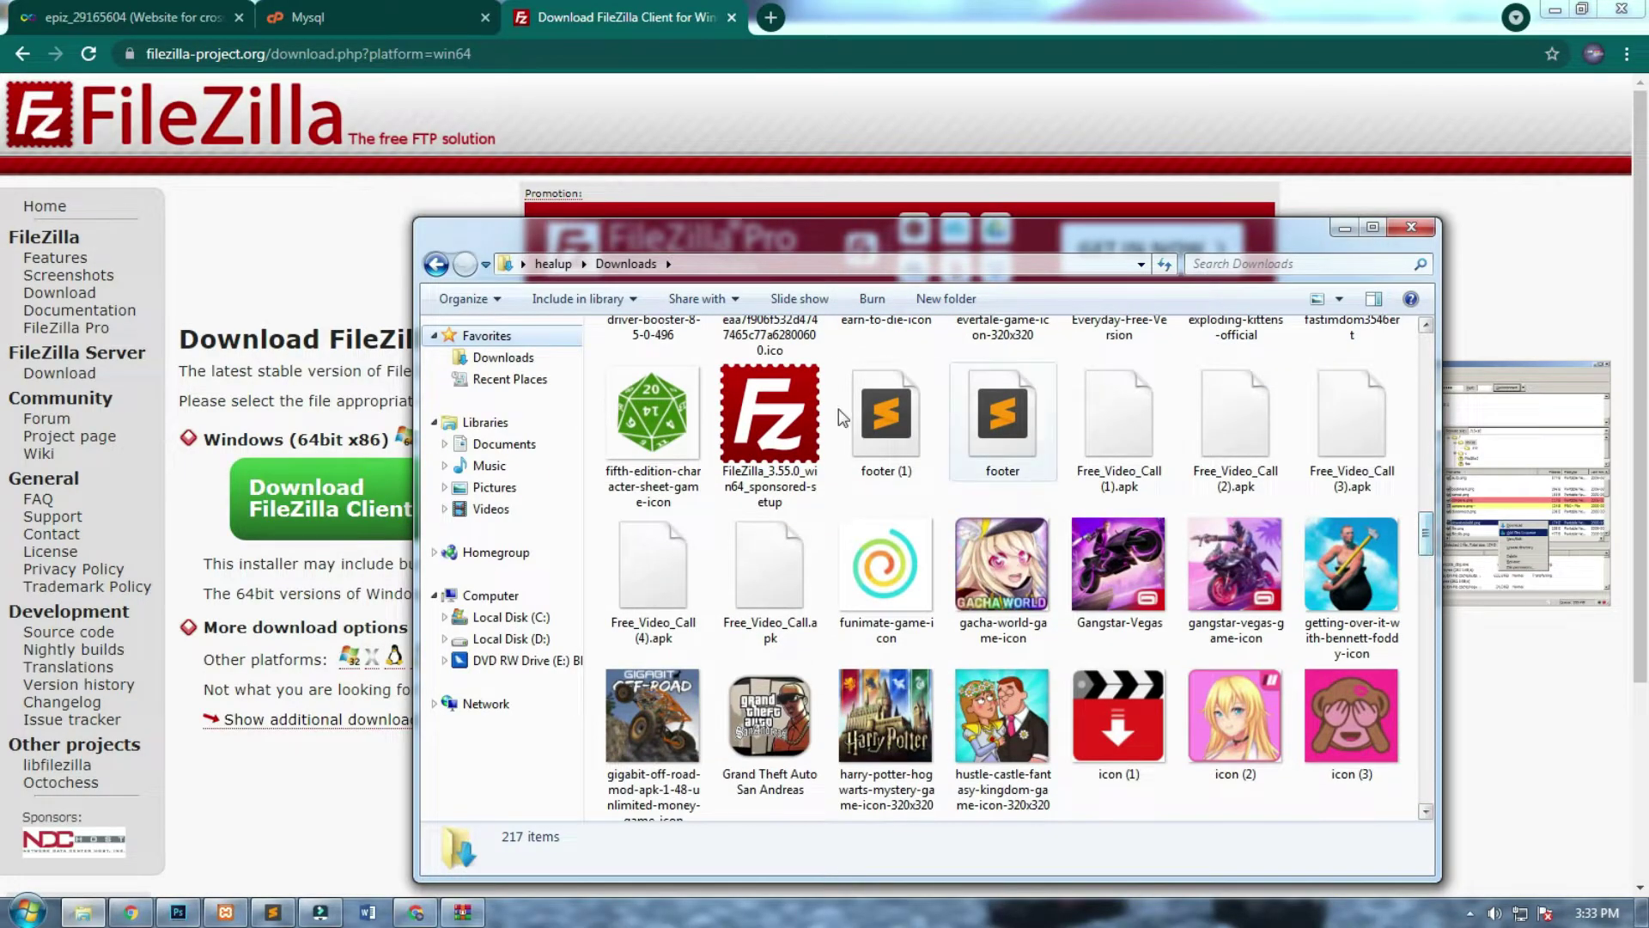
{"action": "double_click", "coordinate": [761, 405]}
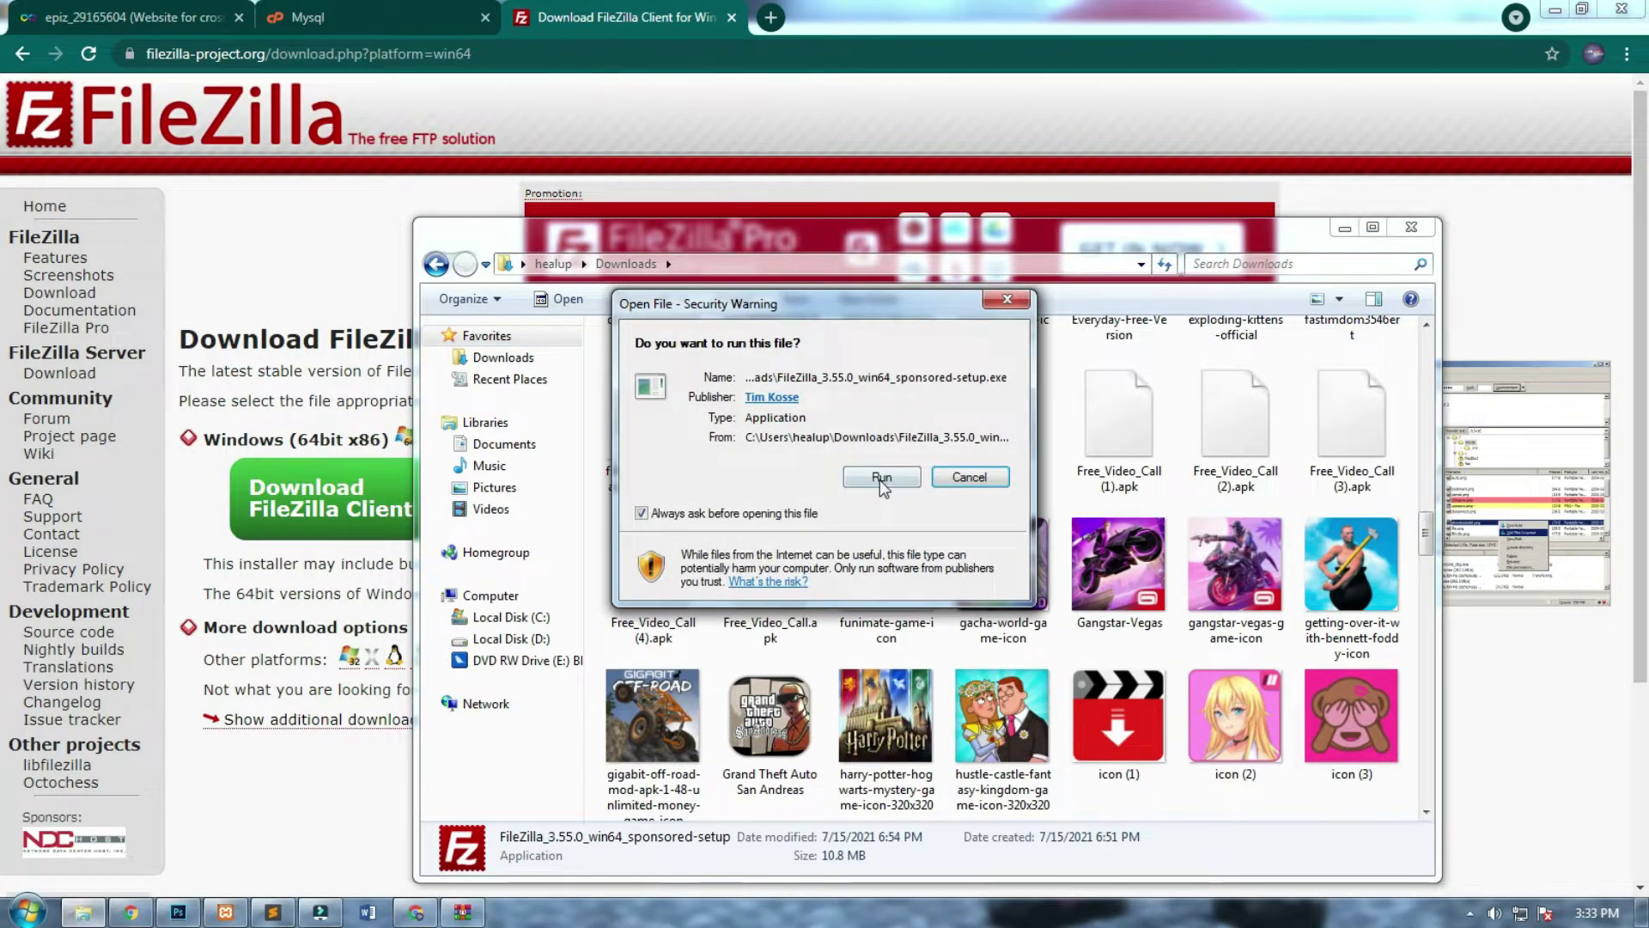
{"action": "left_click", "coordinate": [880, 478]}
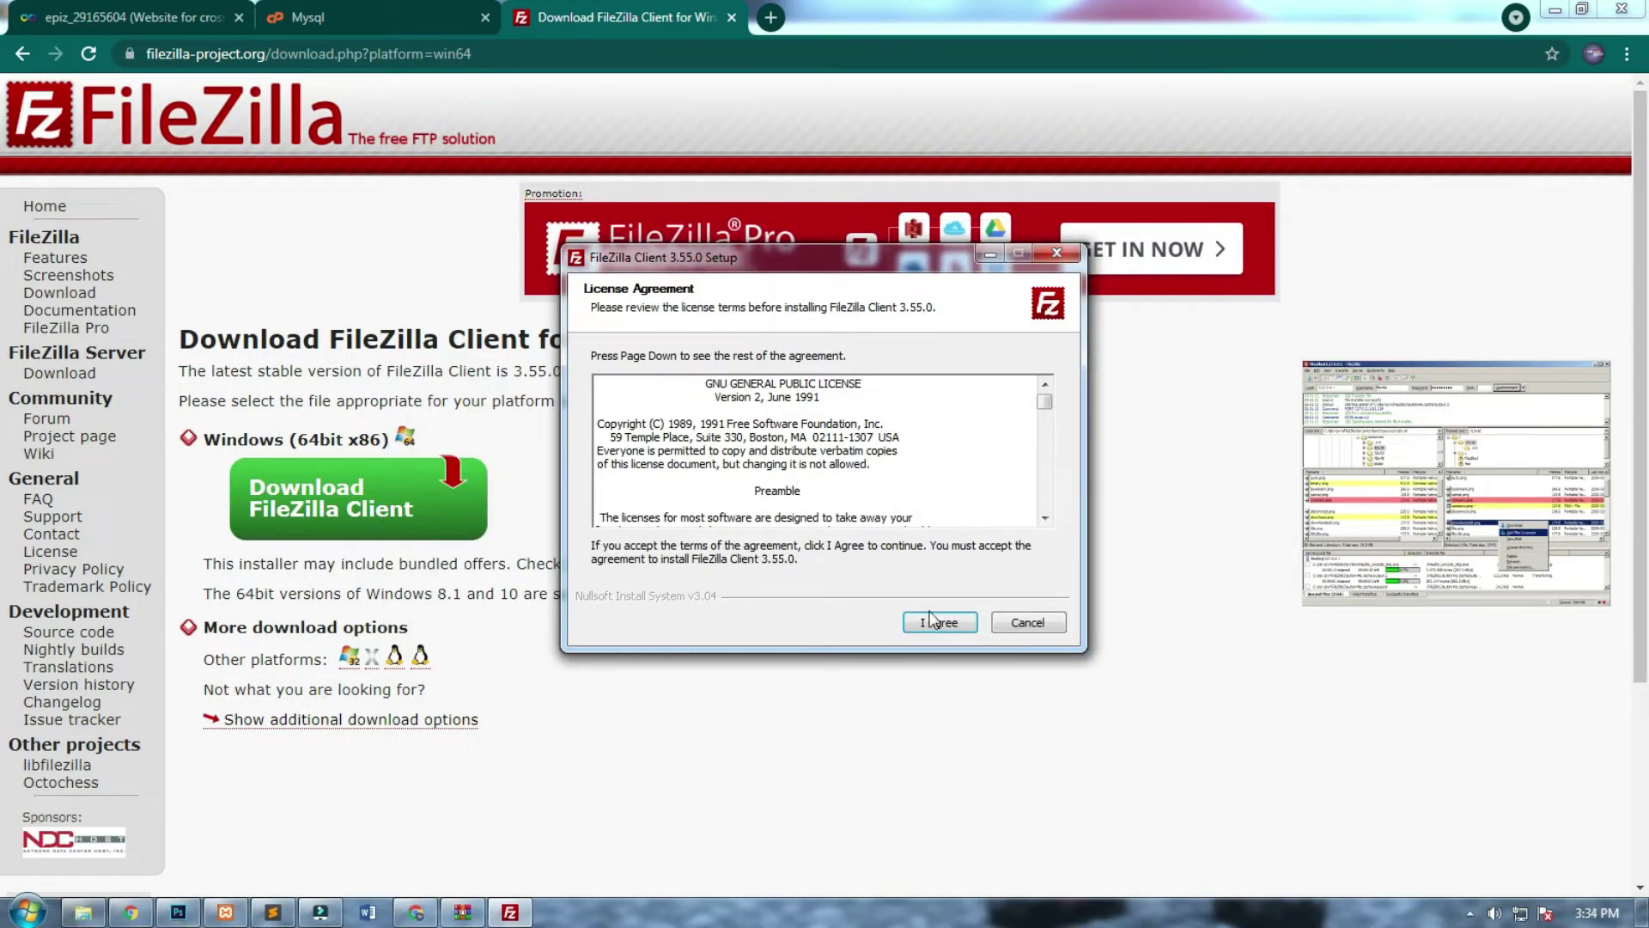
Accept the licence, keep all default installer options for all users, and finish launching FileZilla.
{"action": "left_click", "coordinate": [933, 620]}
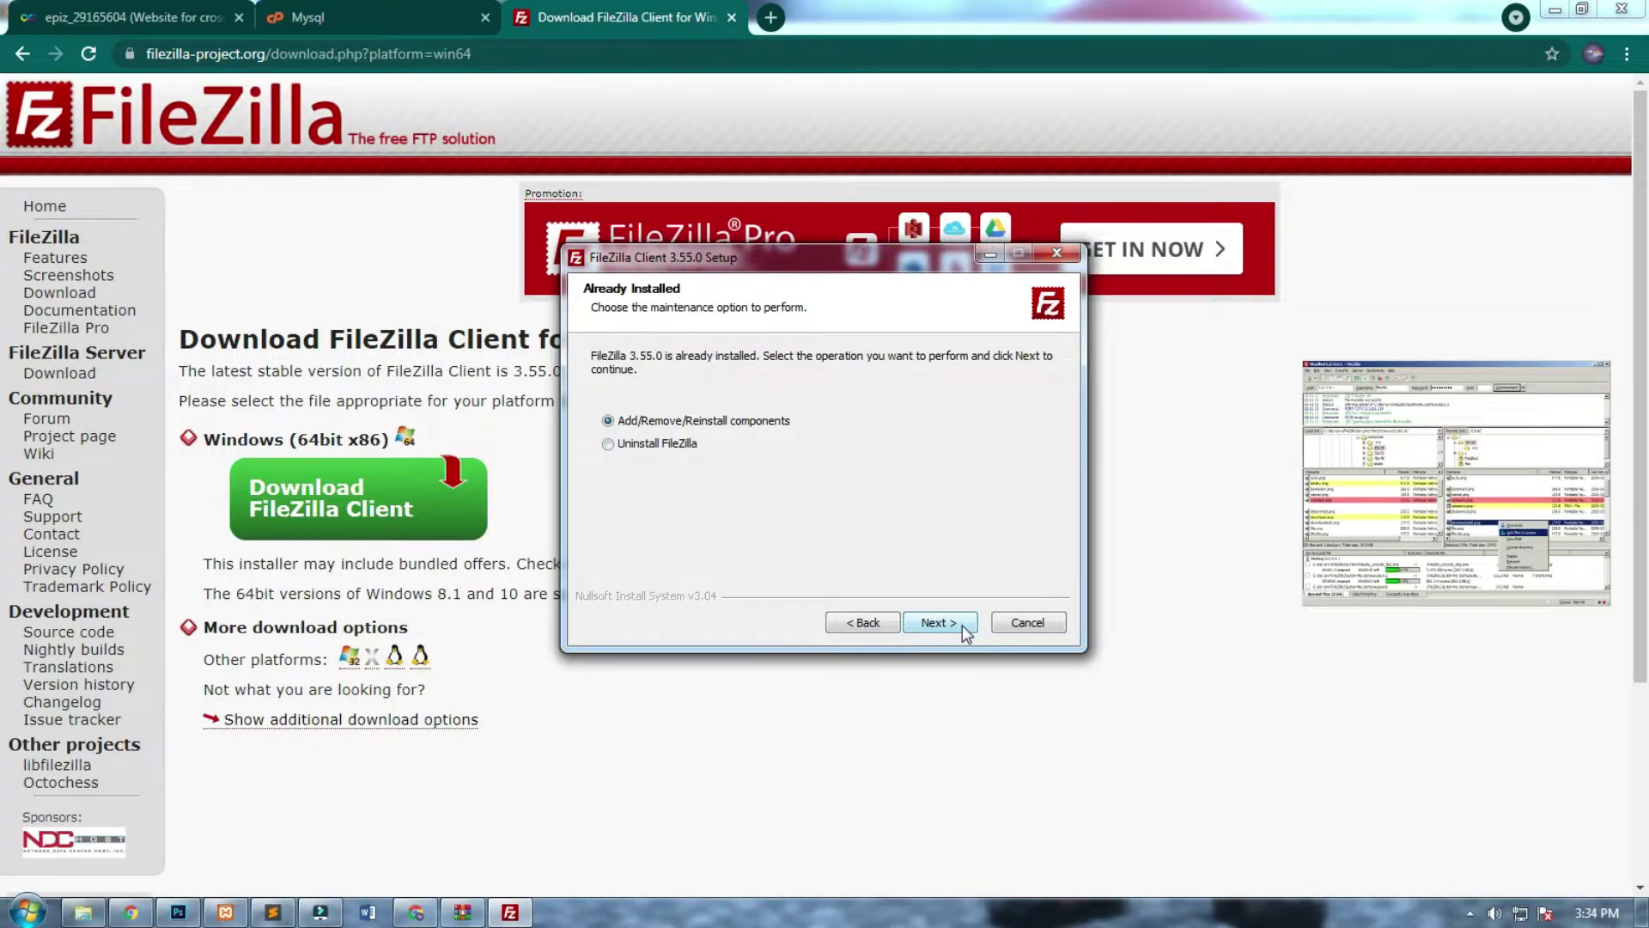
{"action": "left_click", "coordinate": [963, 631]}
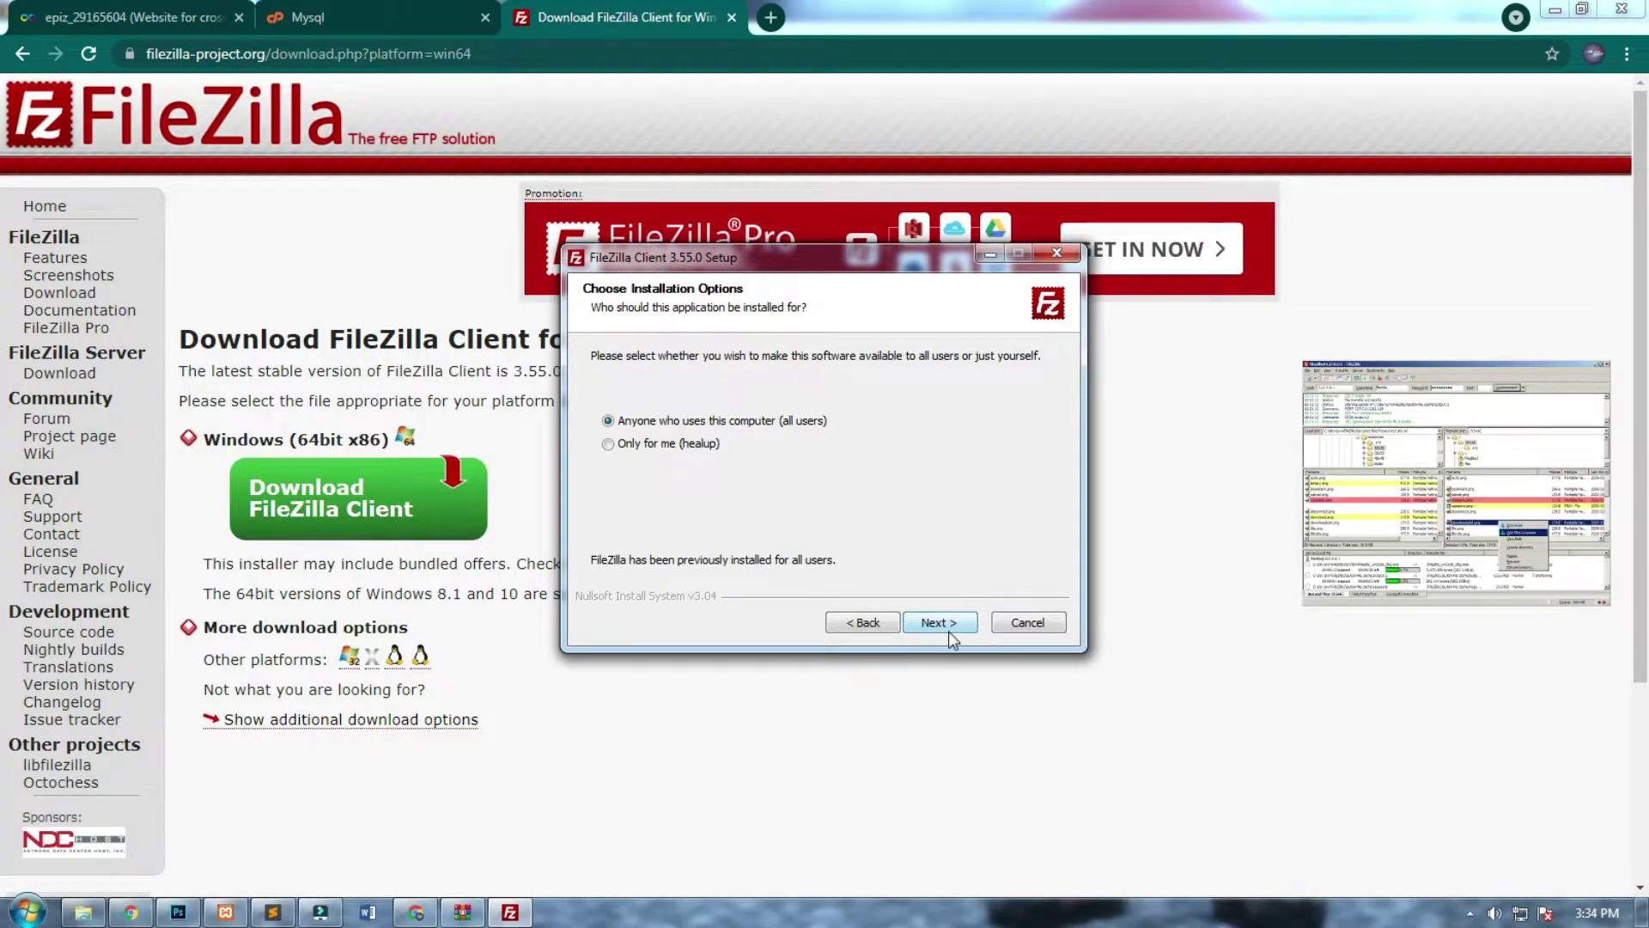
{"action": "left_click", "coordinate": [948, 631]}
{"action": "left_click", "coordinate": [940, 623]}
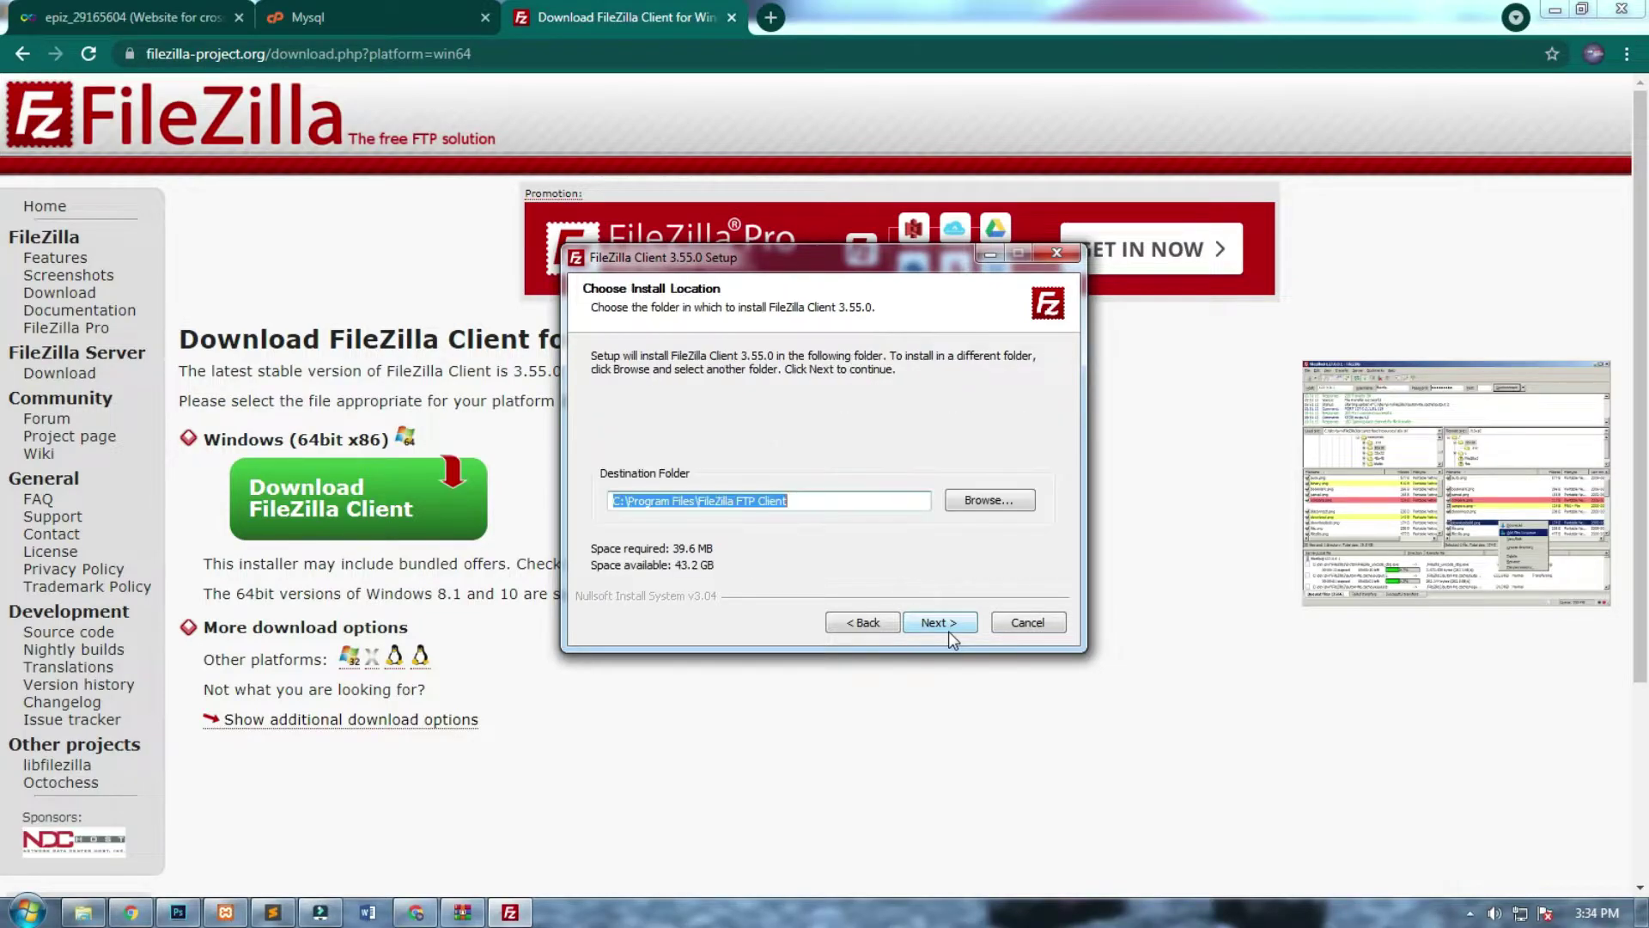
{"action": "left_click", "coordinate": [939, 623]}
{"action": "left_click", "coordinate": [940, 624]}
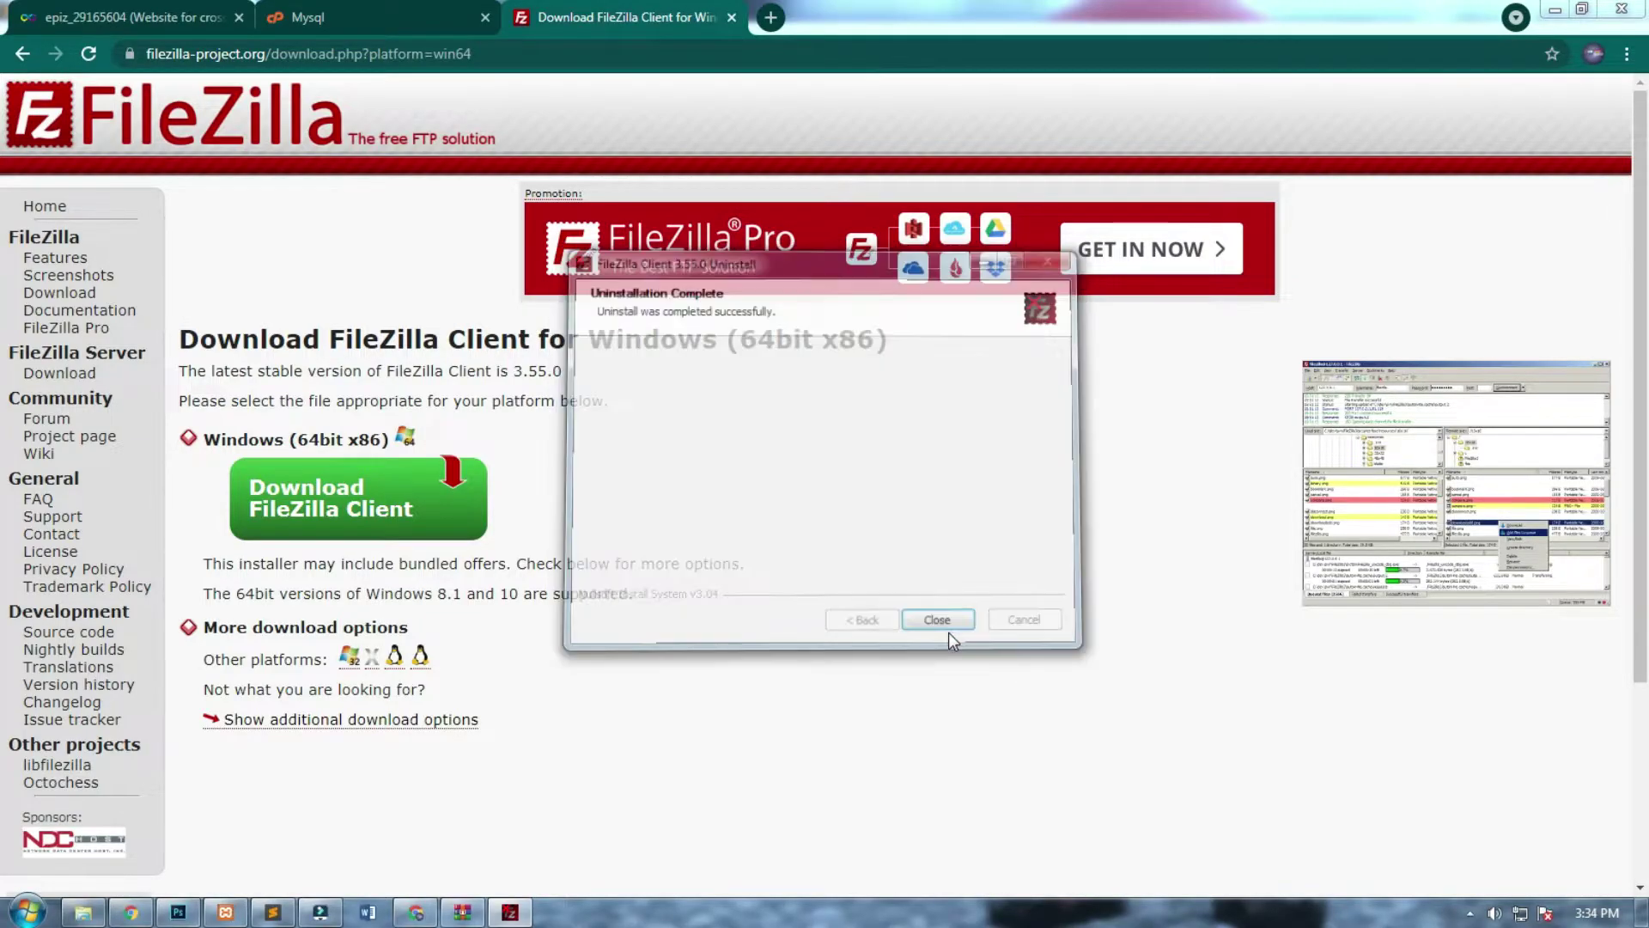
{"action": "left_click", "coordinate": [948, 632]}
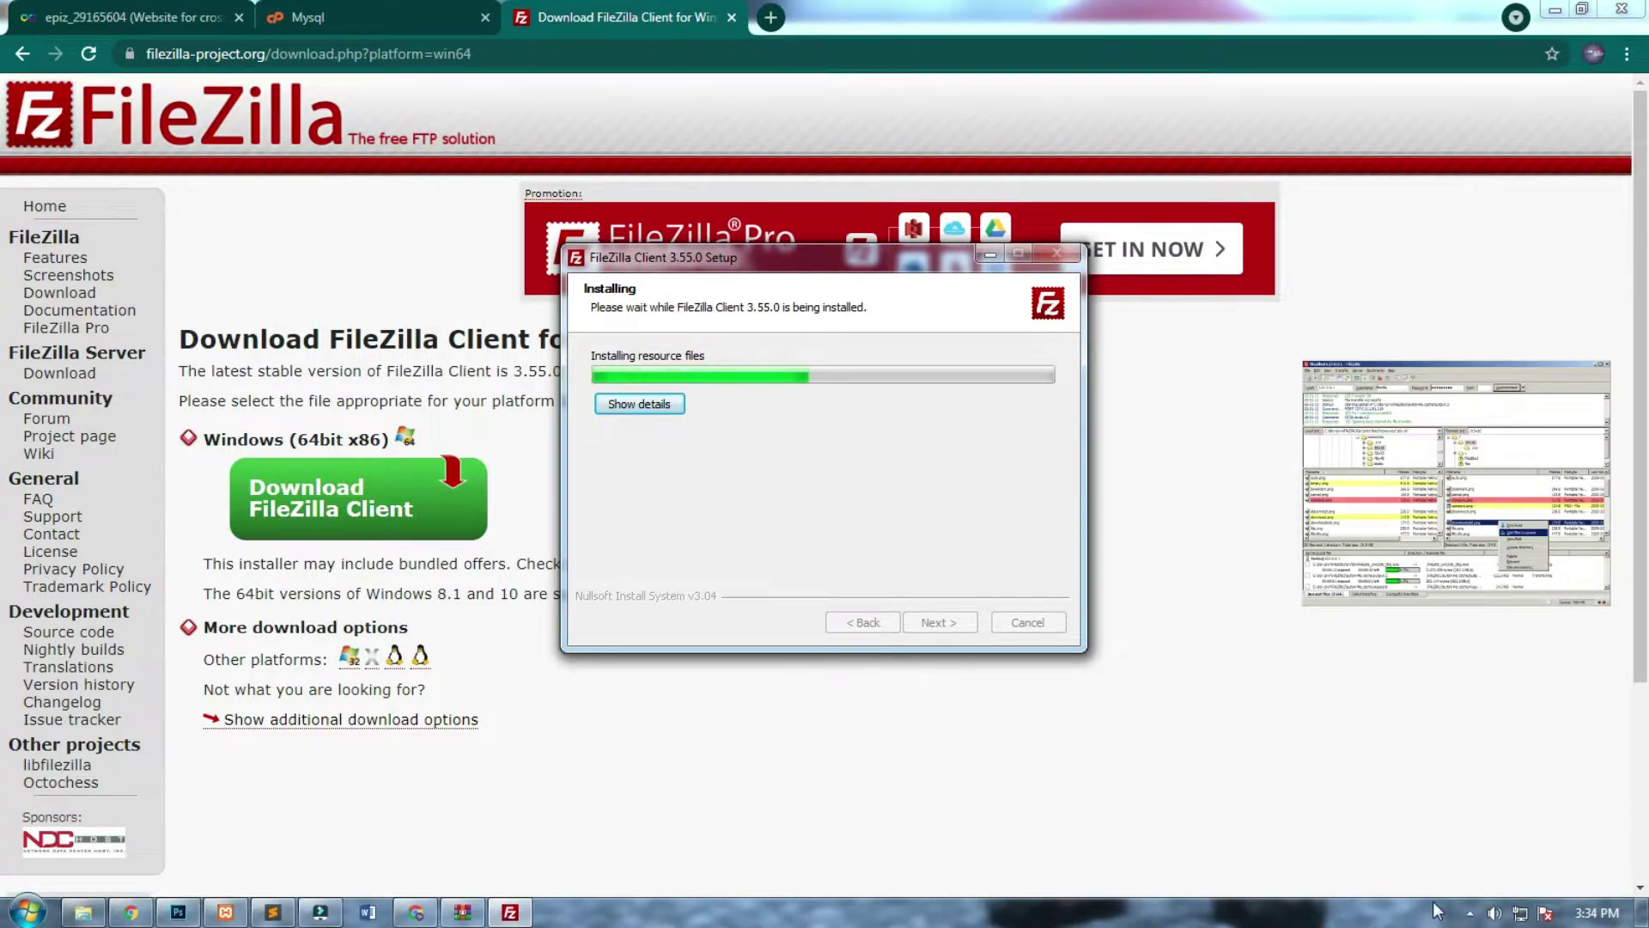
{"action": "left_click", "coordinate": [933, 614]}
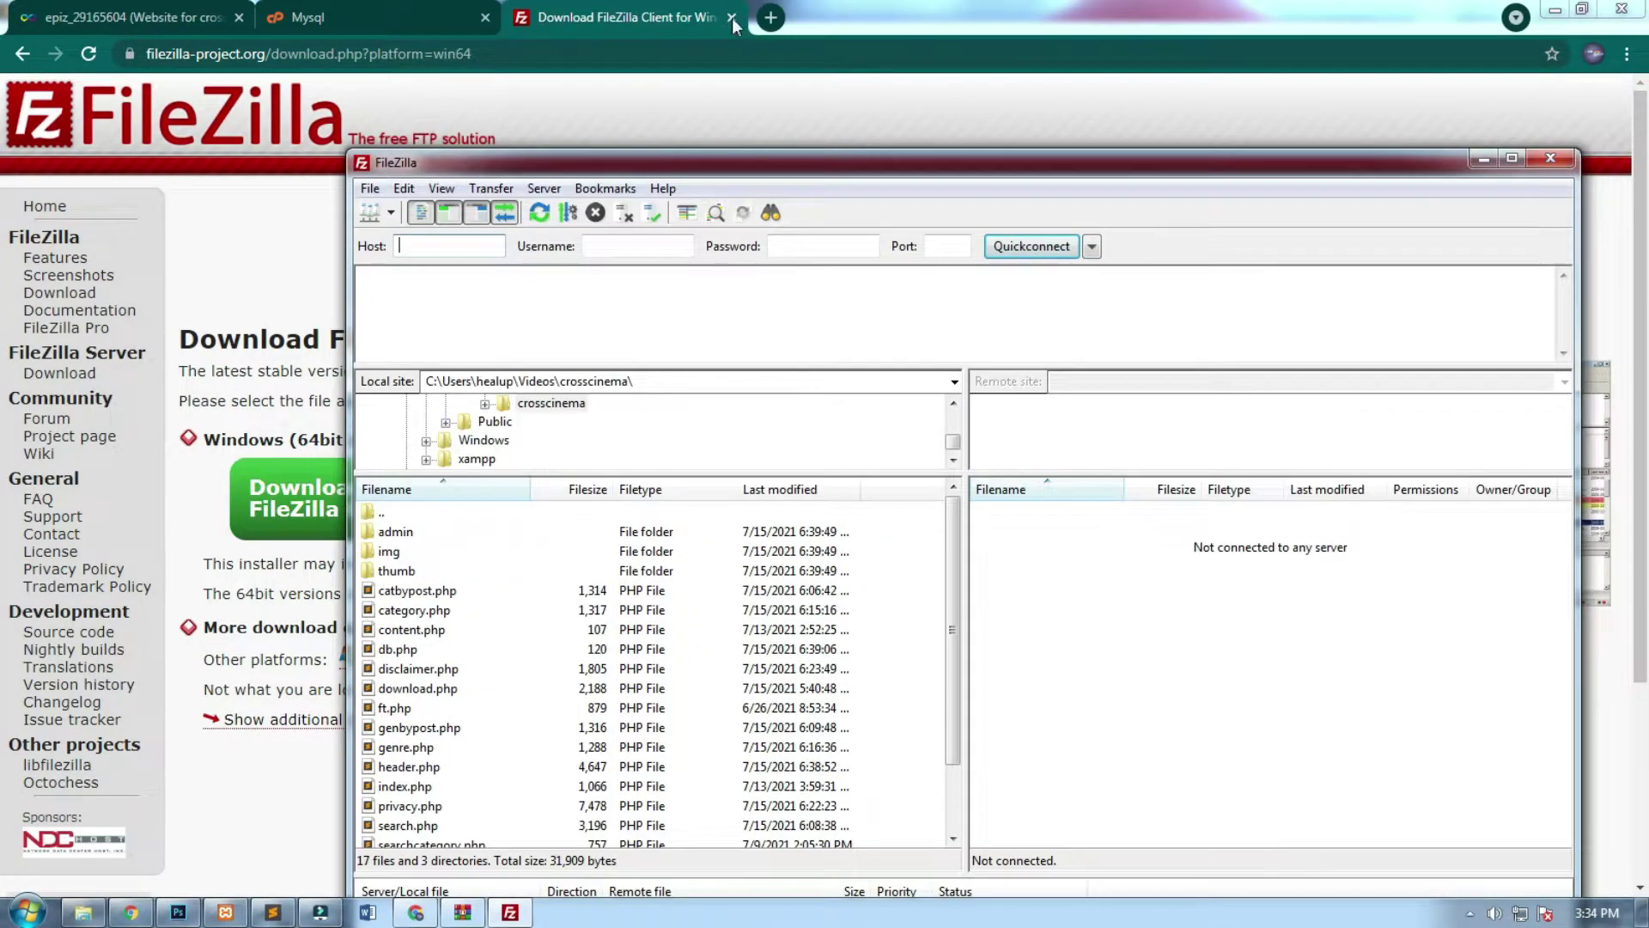
Delete index2.html and the placeholder upload-here file from htdocs in the online file manager.
{"action": "left_click", "coordinate": [731, 18]}
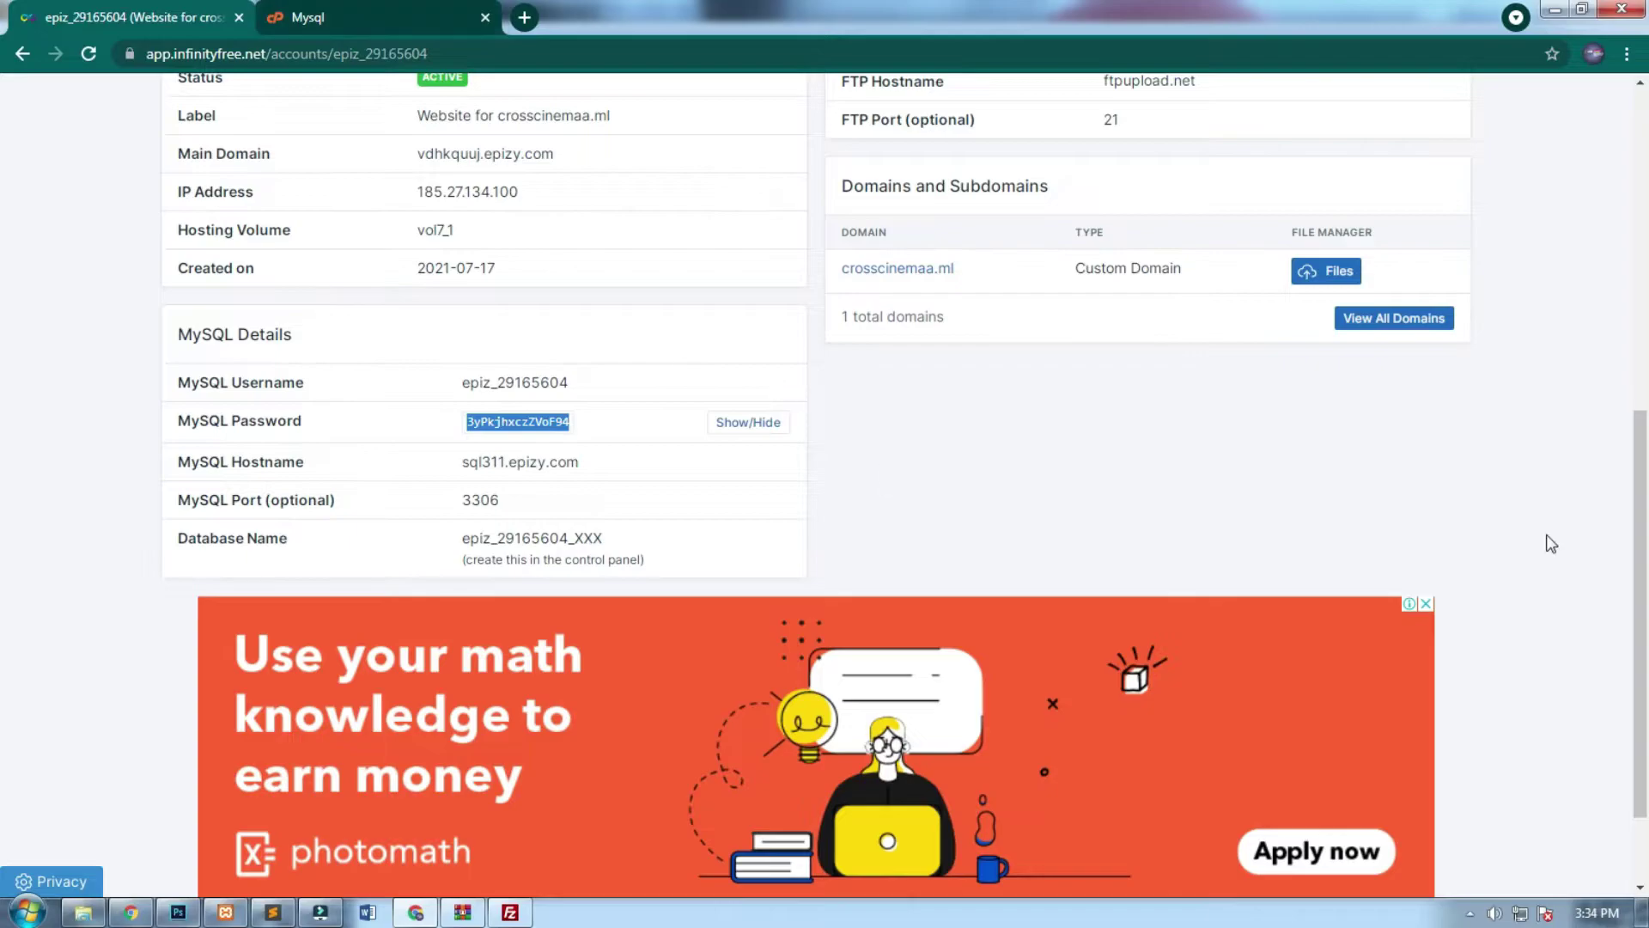
{"action": "left_click_drag", "start_coordinate": [1639, 440], "coordinate": [1636, 292]}
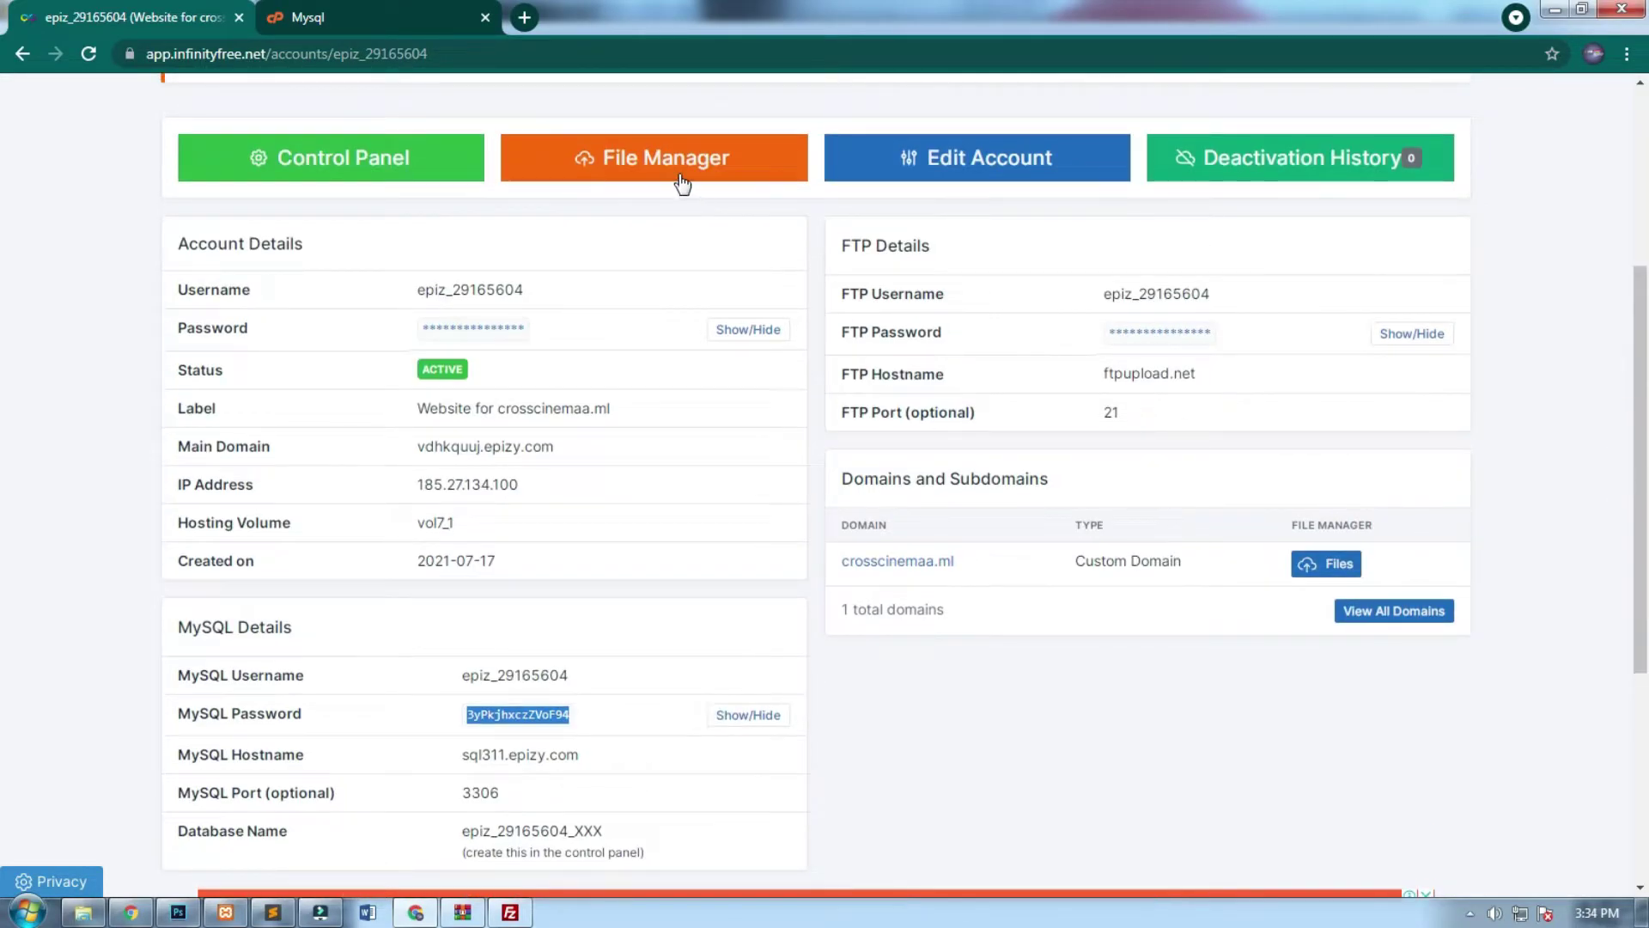
{"action": "left_click", "coordinate": [681, 180]}
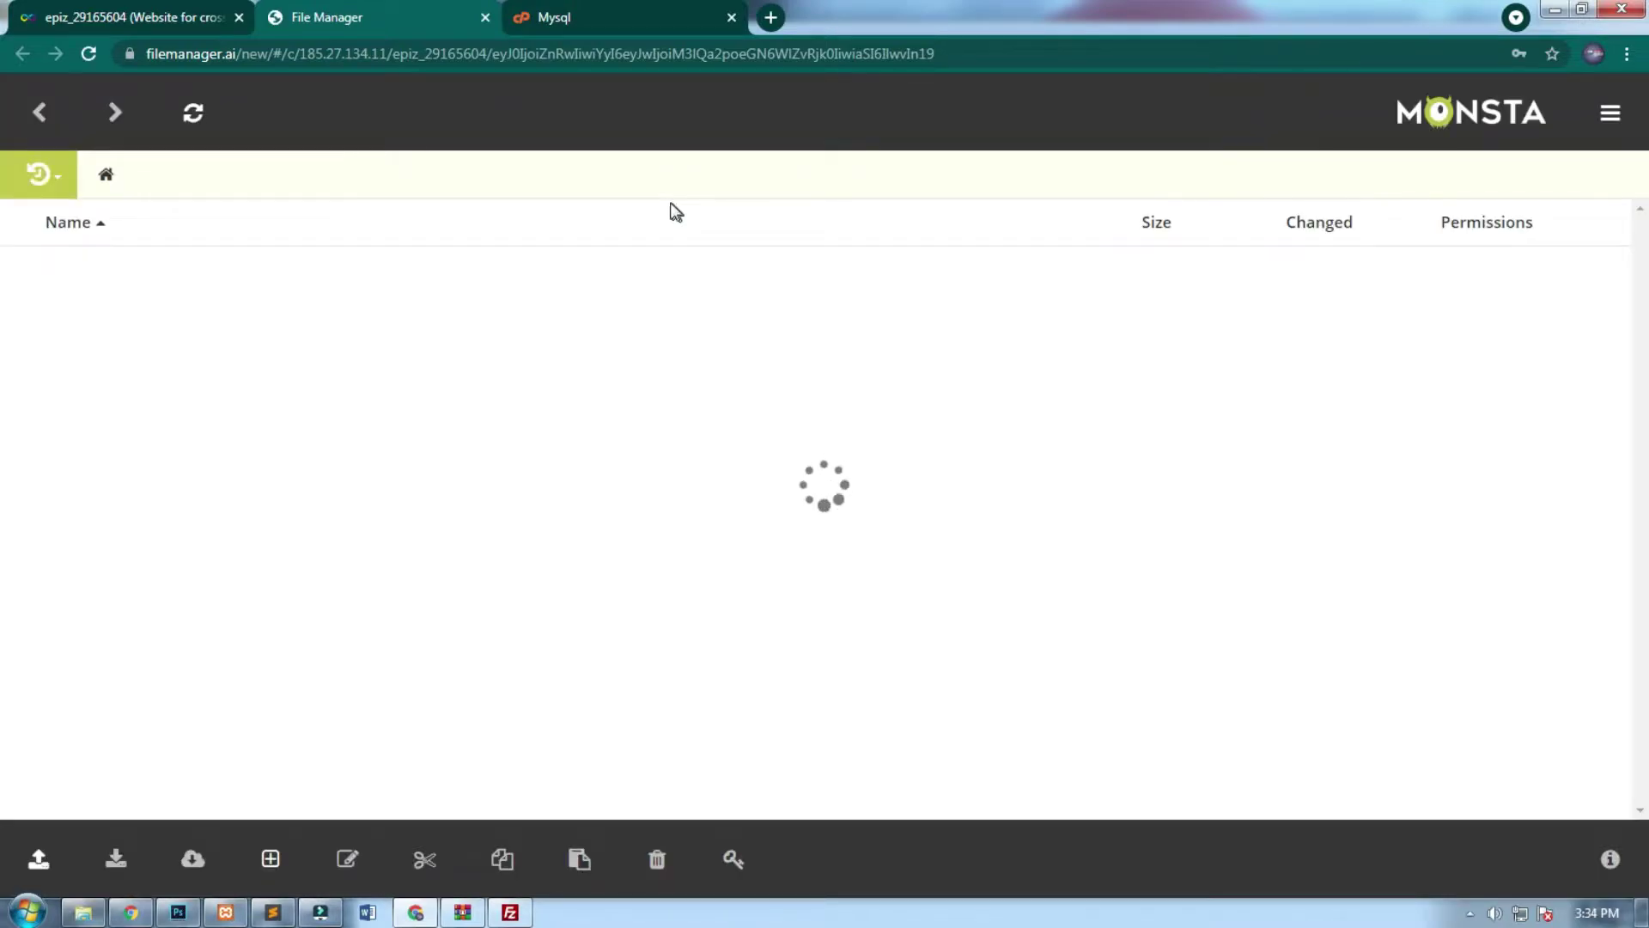
{"action": "left_click", "coordinate": [63, 281]}
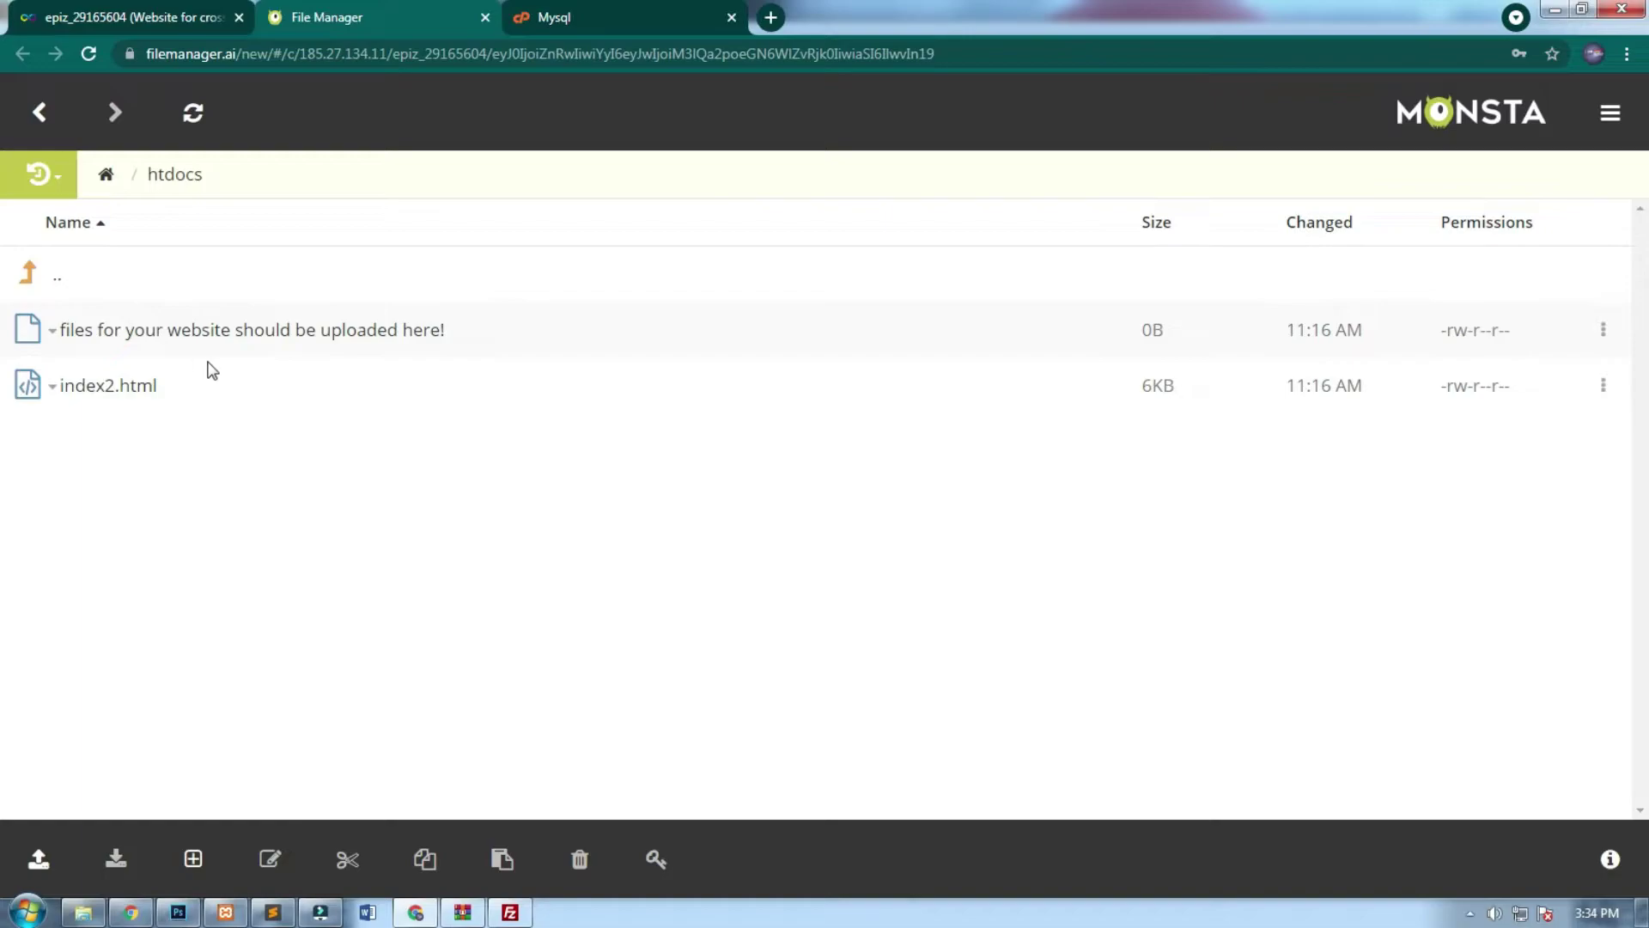
{"action": "left_click", "coordinate": [308, 385]}
{"action": "left_click", "coordinate": [305, 329], "text": "ctrl"}
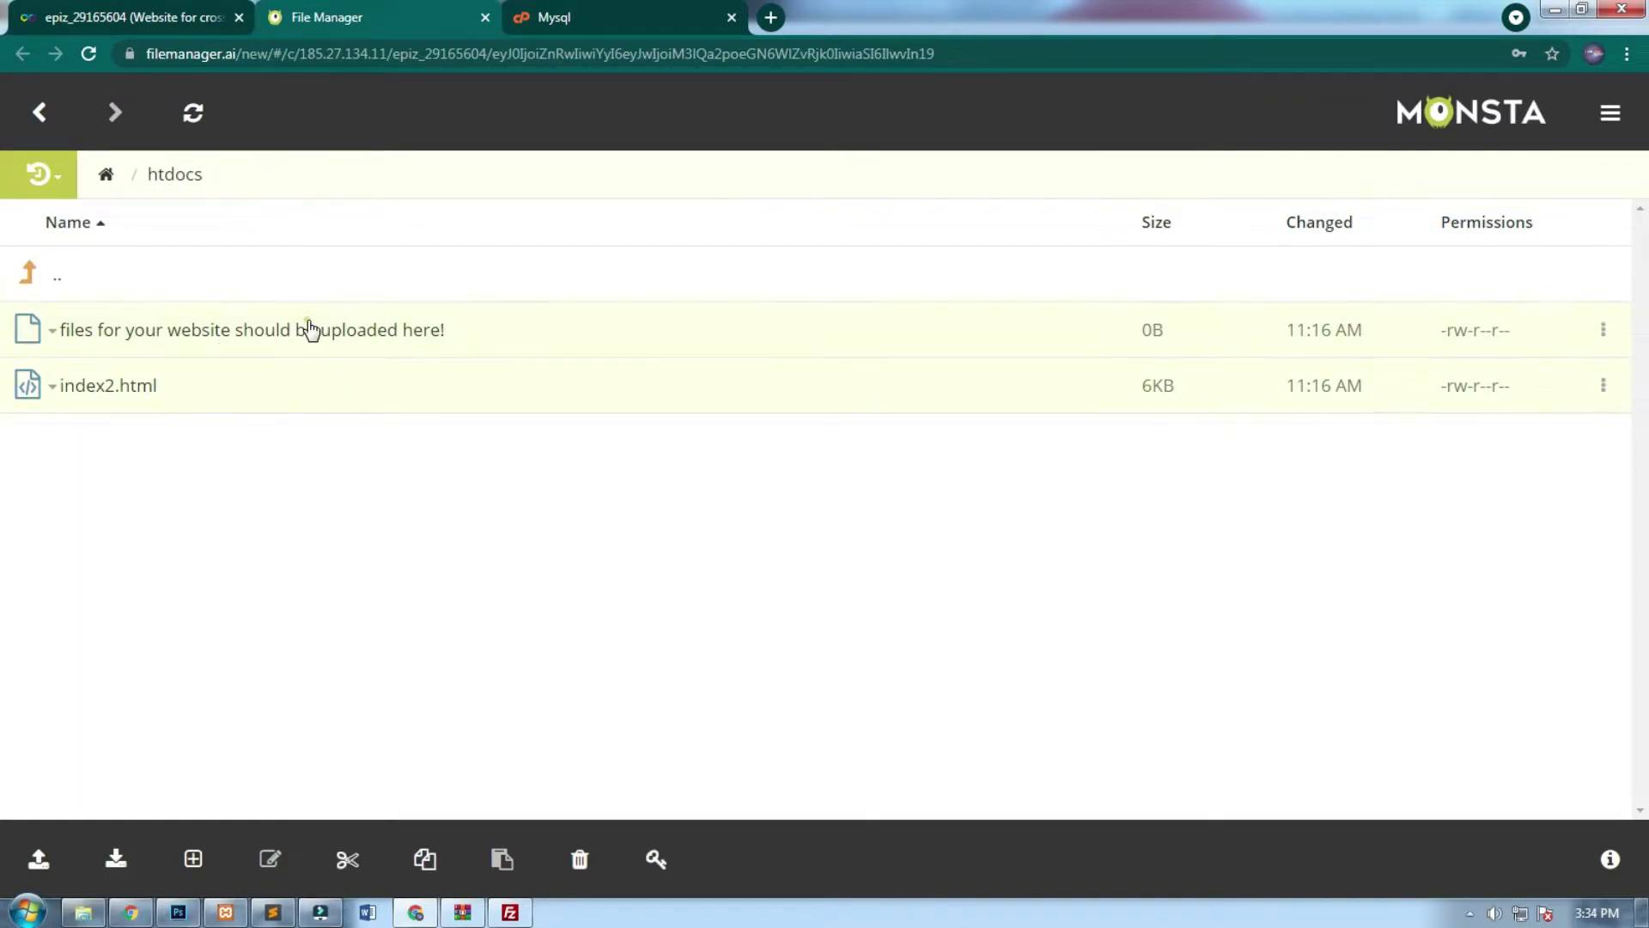
{"action": "left_click", "coordinate": [580, 858]}
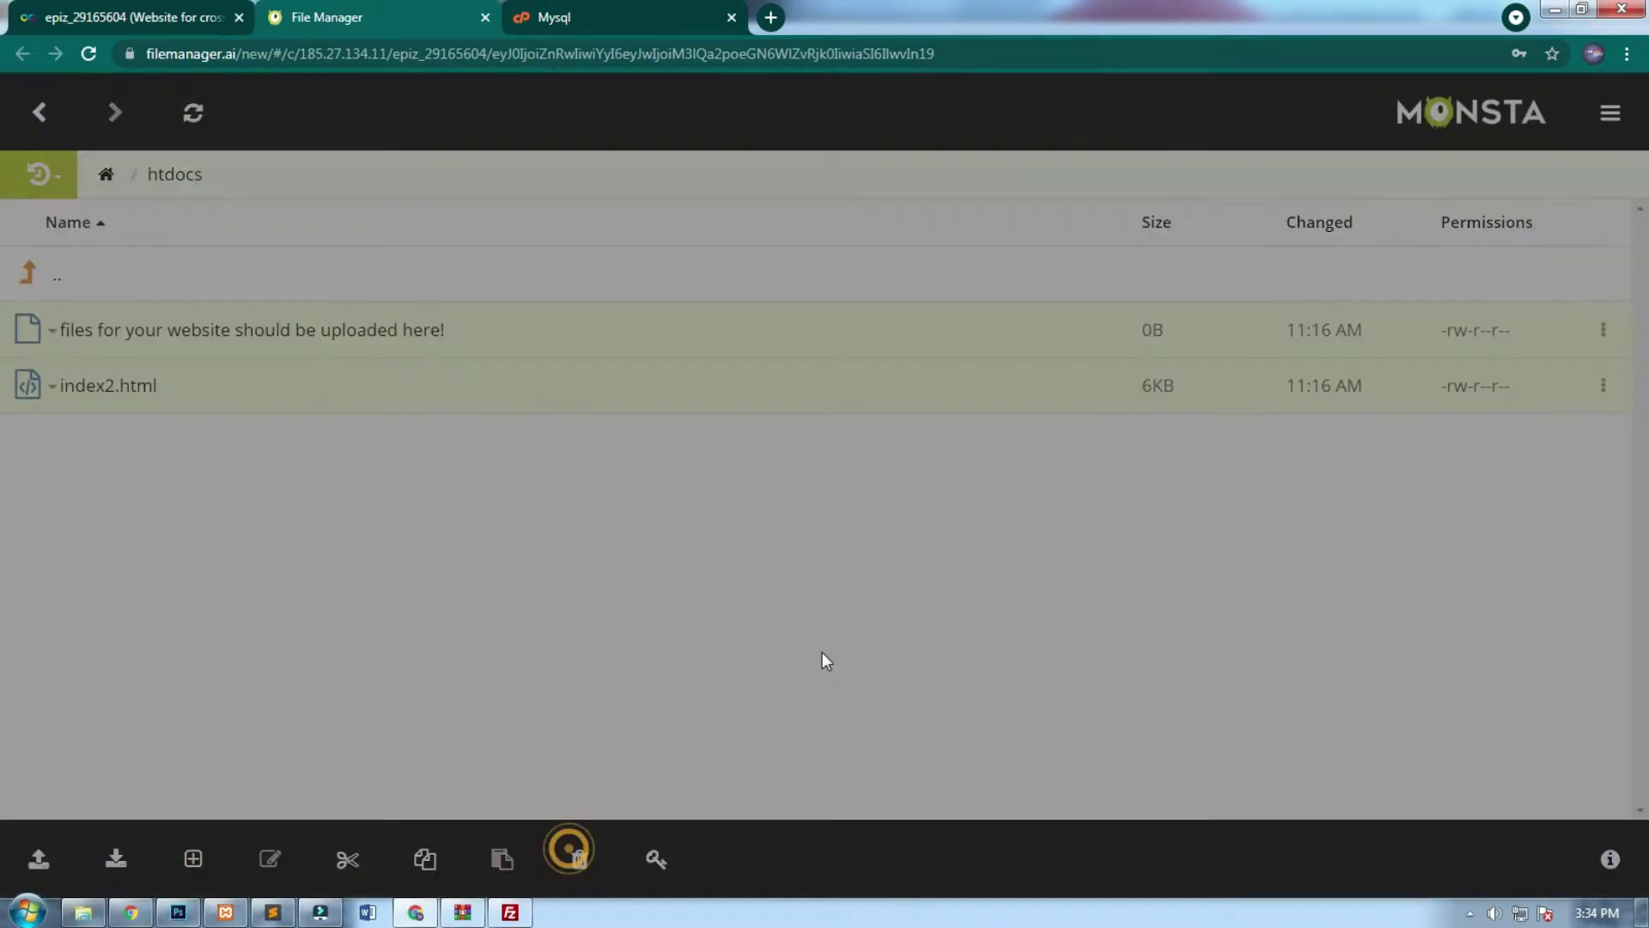
{"action": "left_click", "coordinate": [1072, 247]}
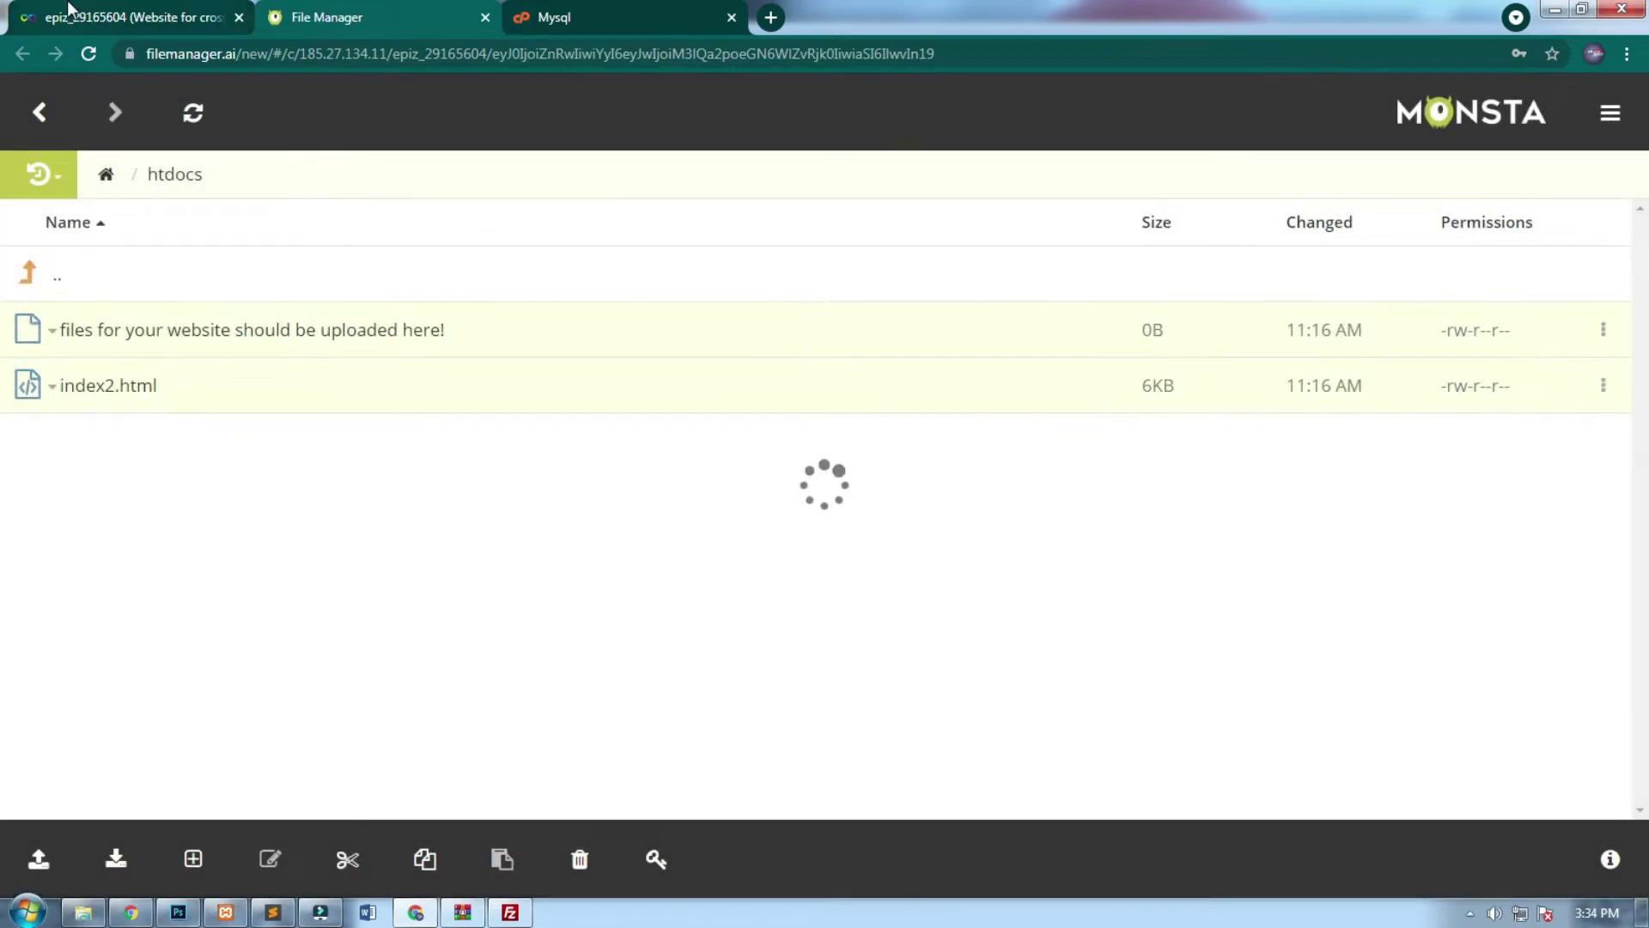
Hide the MySQL password again on the InfinityFree account page.
{"action": "left_click", "coordinate": [69, 17]}
{"action": "left_click", "coordinate": [1055, 794]}
{"action": "scroll", "coordinate": [1031, 730], "scroll_direction": "down", "scroll_amount": 1}
{"action": "left_click", "coordinate": [748, 611]}
{"action": "triple_click", "coordinate": [925, 141]}
{"action": "left_click", "coordinate": [927, 165]}
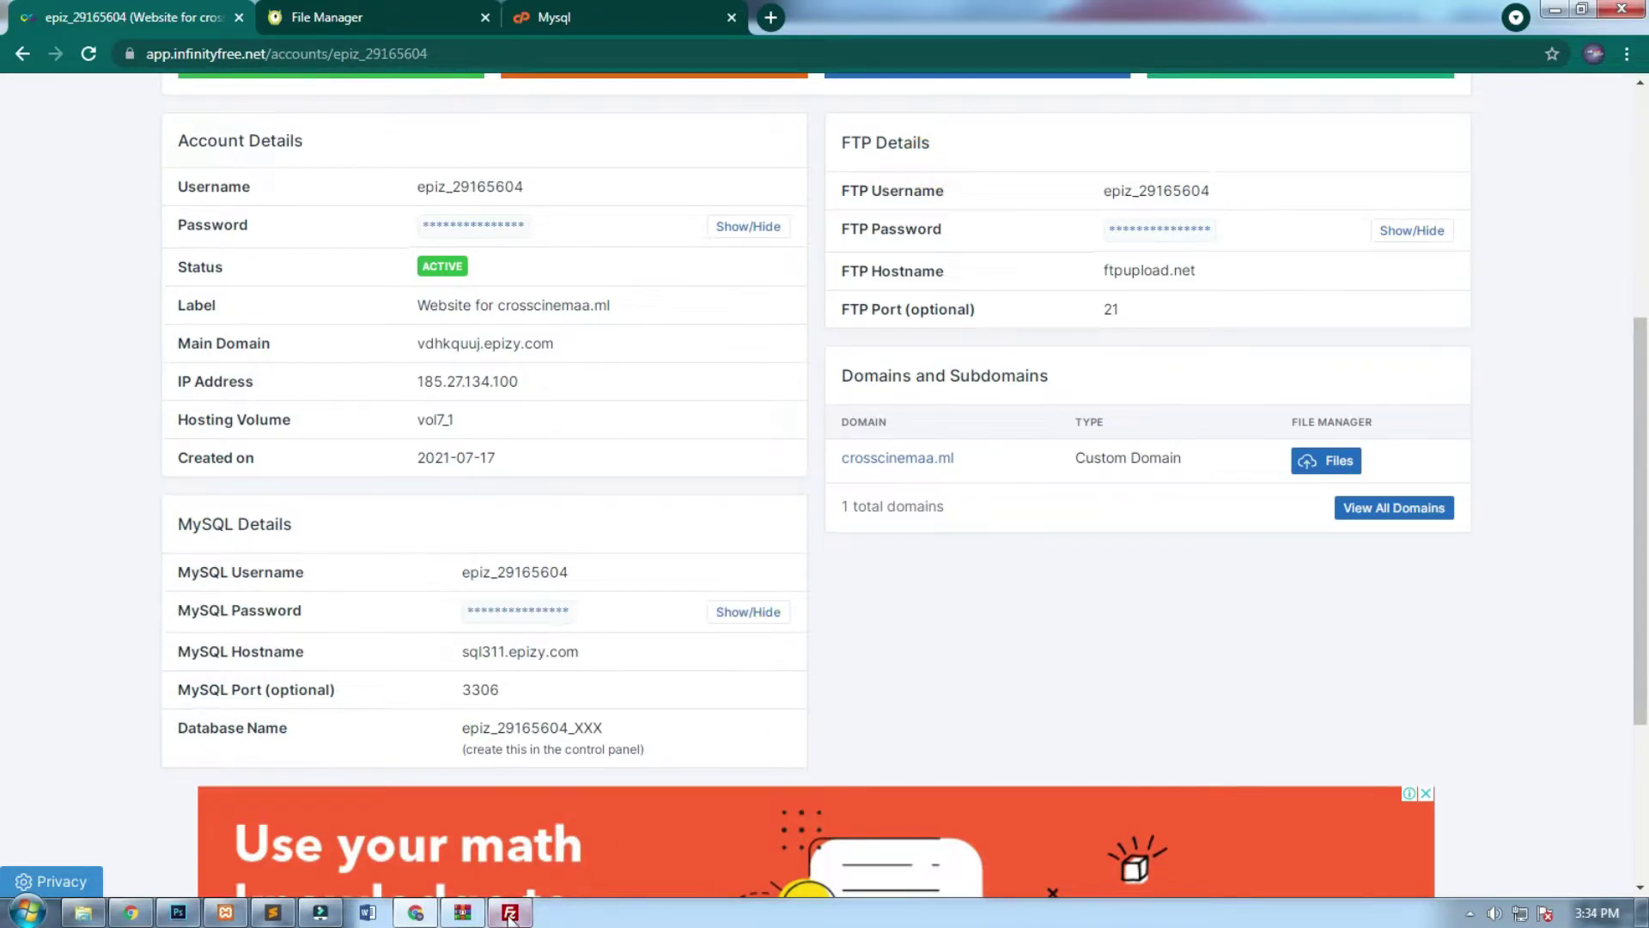
Copy the FTP hostname ftpupload.net into FileZilla's Quickconnect Host field.
{"action": "left_click", "coordinate": [510, 912]}
{"action": "left_click_drag", "start_coordinate": [967, 166], "coordinate": [1013, 445]}
{"action": "left_click_drag", "start_coordinate": [1215, 275], "coordinate": [1105, 281]}
{"action": "key", "text": "ctrl+c"}
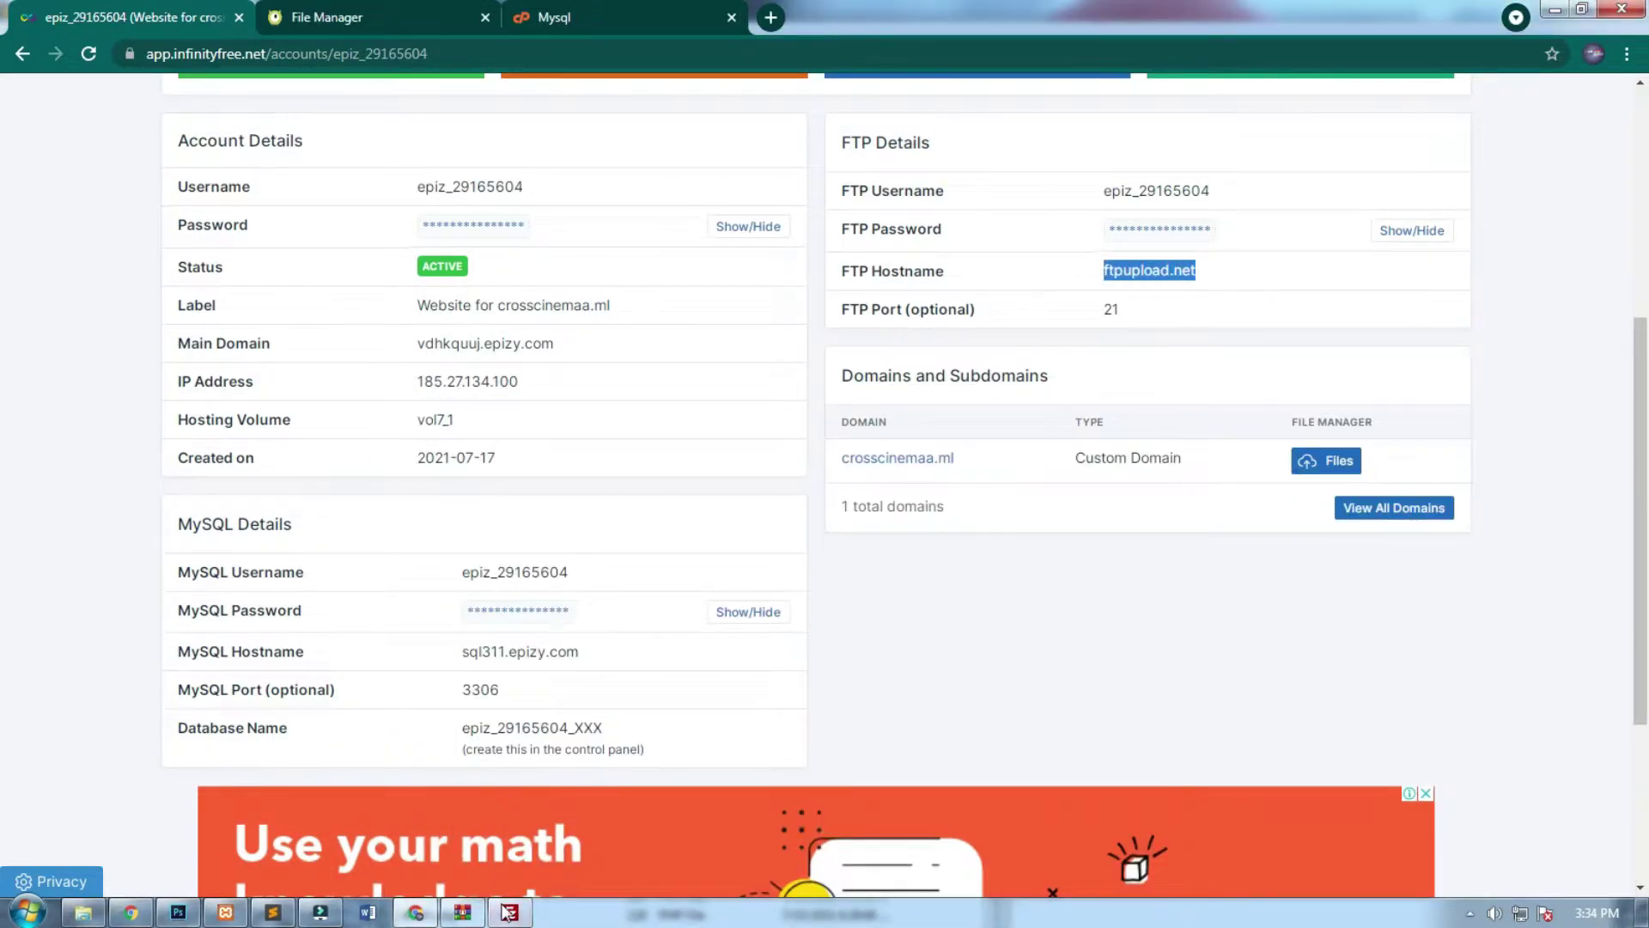
{"action": "left_click", "coordinate": [509, 912]}
{"action": "left_click", "coordinate": [511, 520]}
{"action": "key", "text": "ctrl+v"}
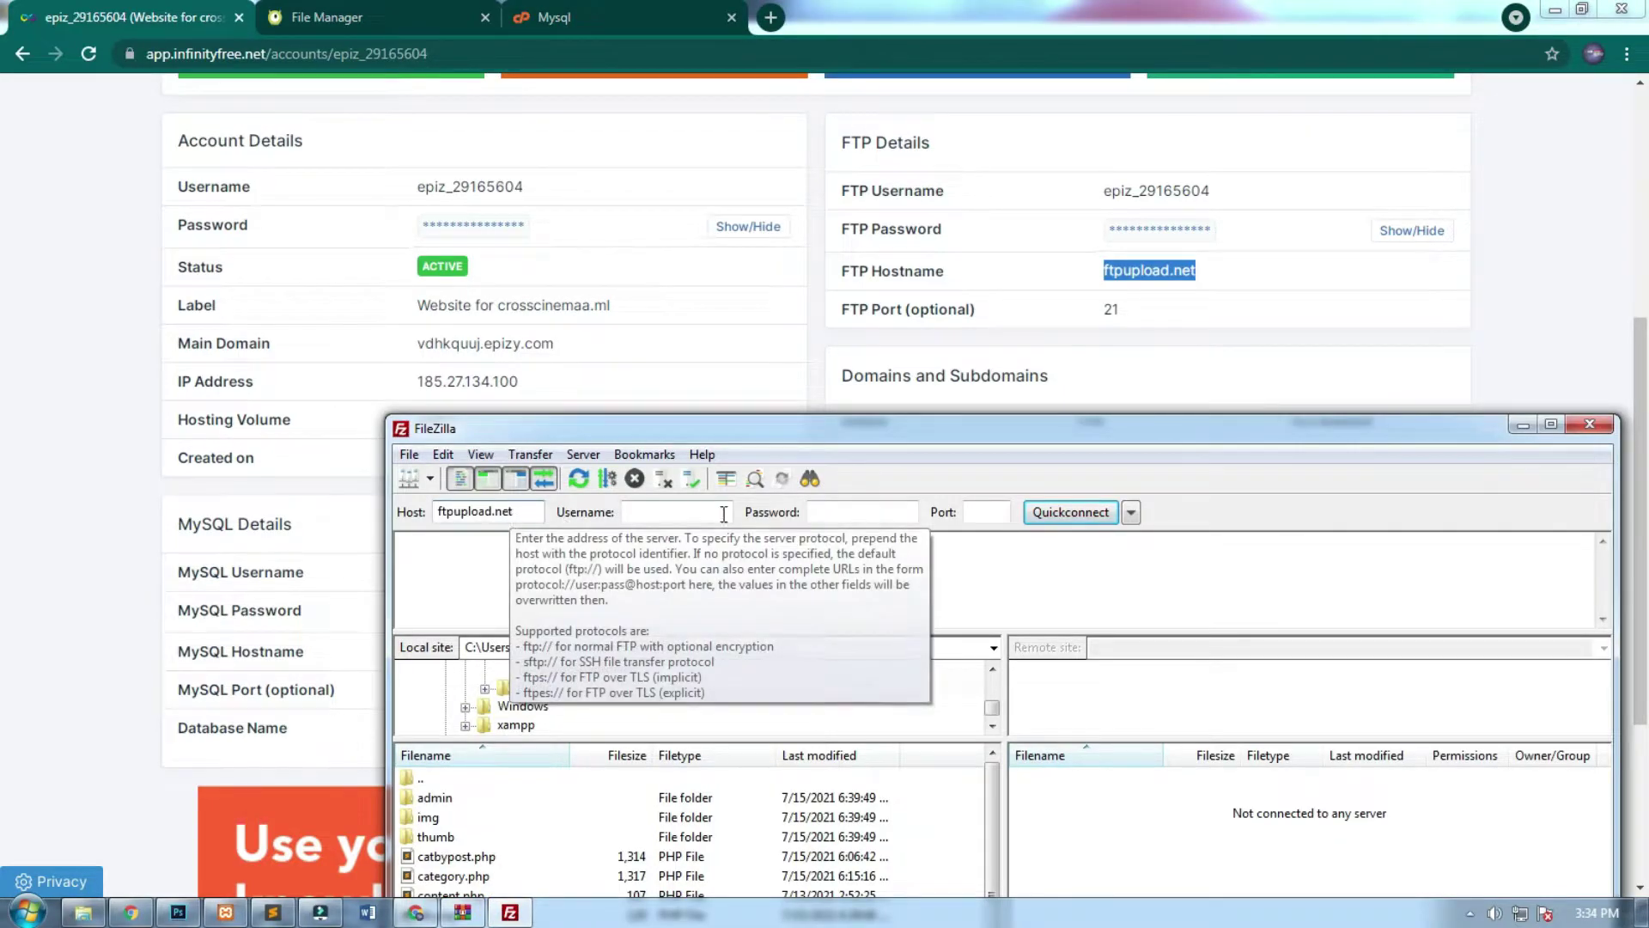
Copy the account's FTP username into FileZilla's Username field.
{"action": "left_click", "coordinate": [1225, 182]}
{"action": "left_click_drag", "start_coordinate": [1228, 184], "coordinate": [1111, 216]}
{"action": "key", "text": "ctrl+c"}
{"action": "left_click", "coordinate": [509, 912]}
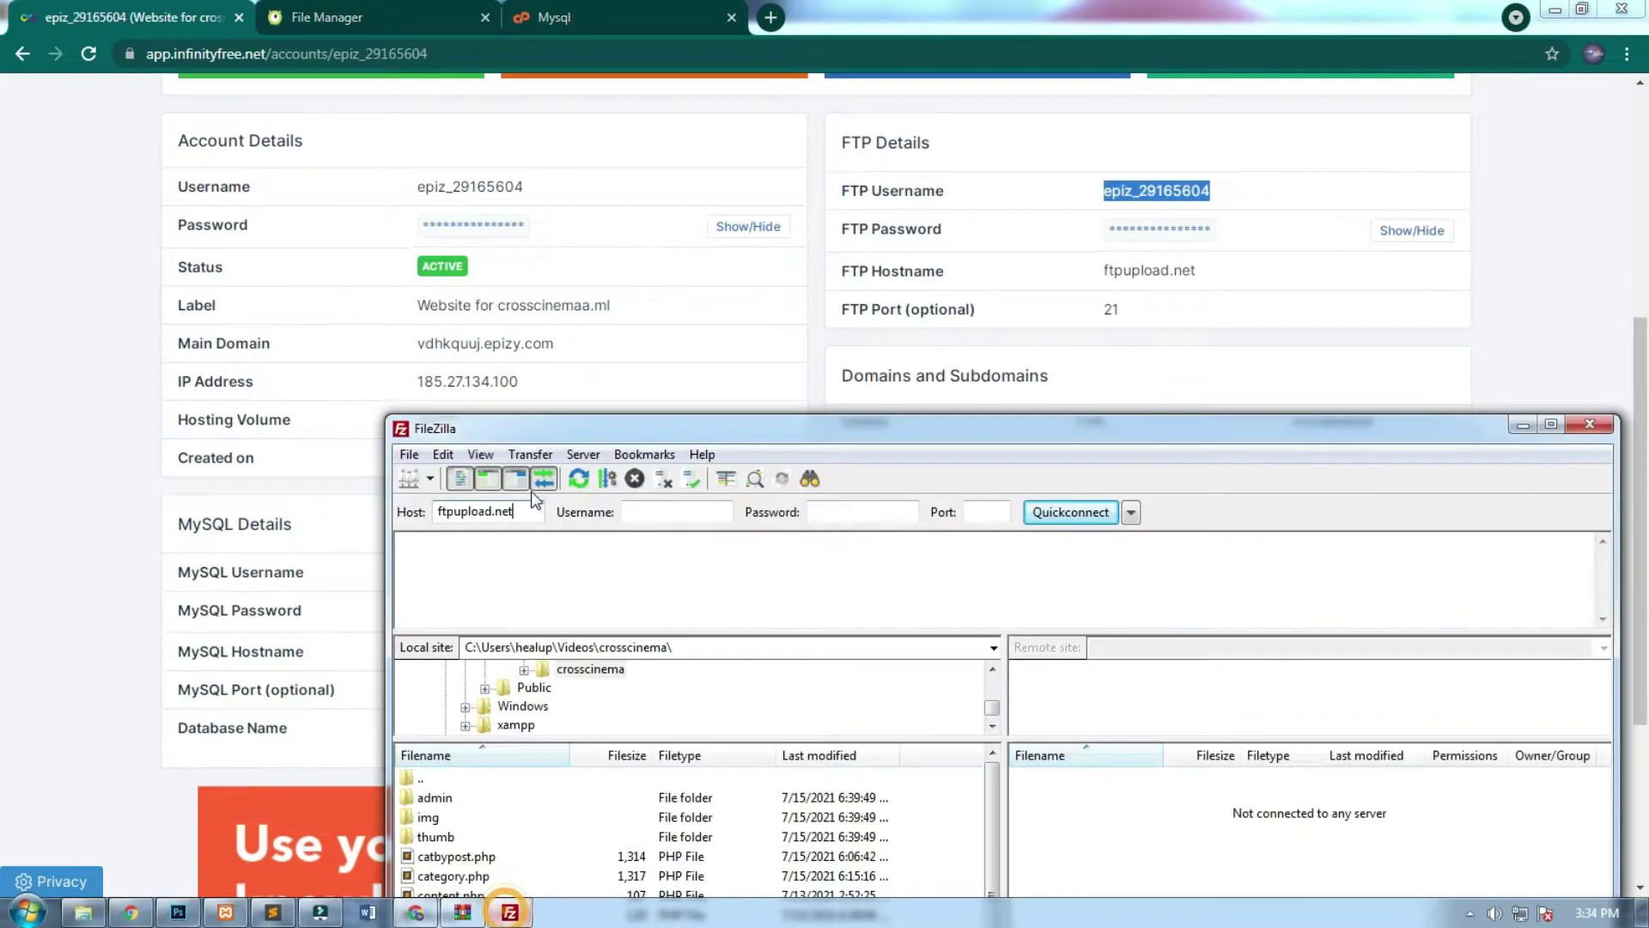
{"action": "left_click", "coordinate": [668, 518]}
{"action": "key", "text": "ctrl+v"}
Reveal and paste the FTP password into FileZilla, then clear the wrongly pasted value.
{"action": "left_click", "coordinate": [1412, 231]}
{"action": "left_click", "coordinate": [1246, 213]}
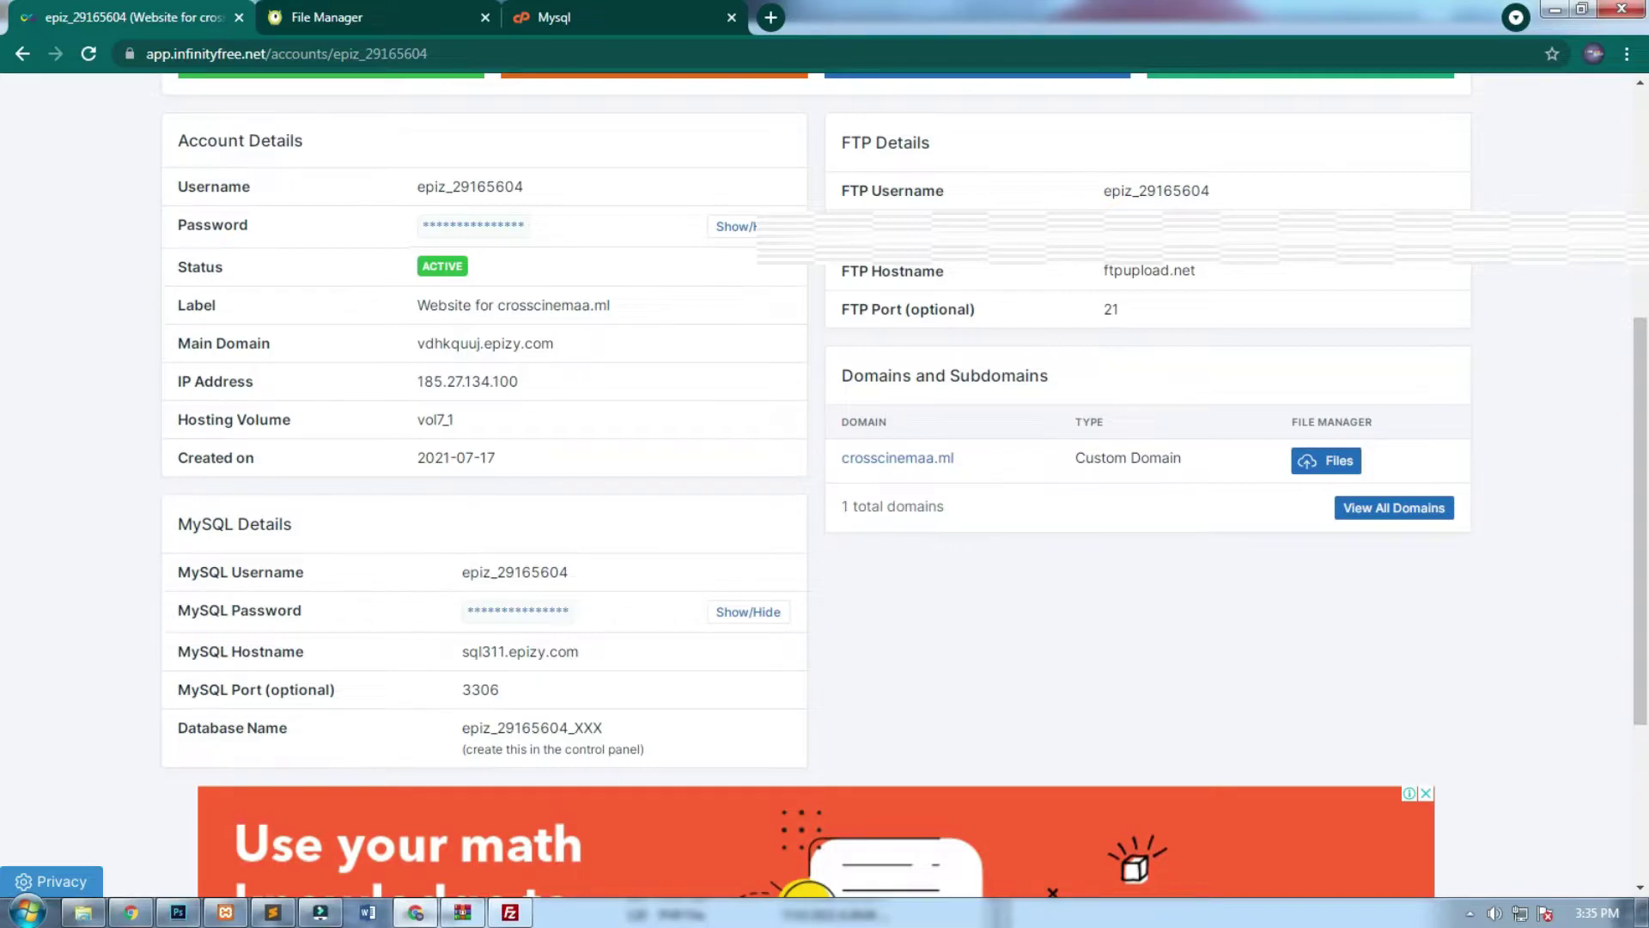
{"action": "key", "text": "alt+Tab"}
{"action": "left_click", "coordinate": [821, 511]}
{"action": "key", "text": "ctrl+v"}
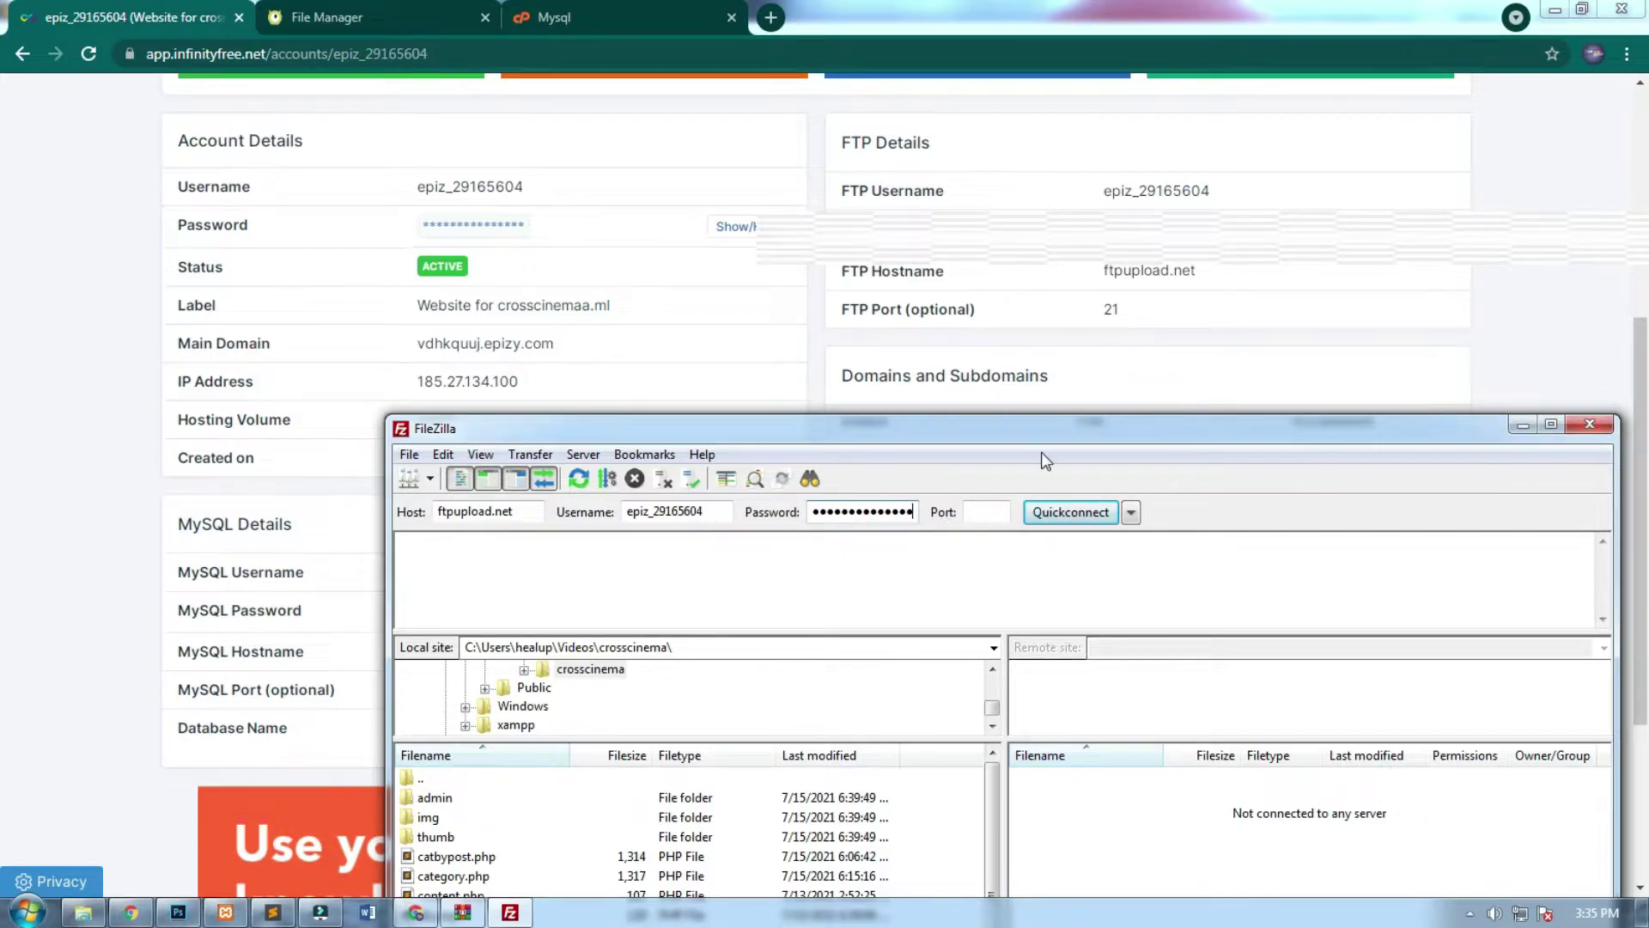
{"action": "key", "text": "ctrl+a"}
{"action": "key", "text": "BackSpace"}
Set port 21 and quickconnect to ftpupload.net.
{"action": "left_click", "coordinate": [1153, 209]}
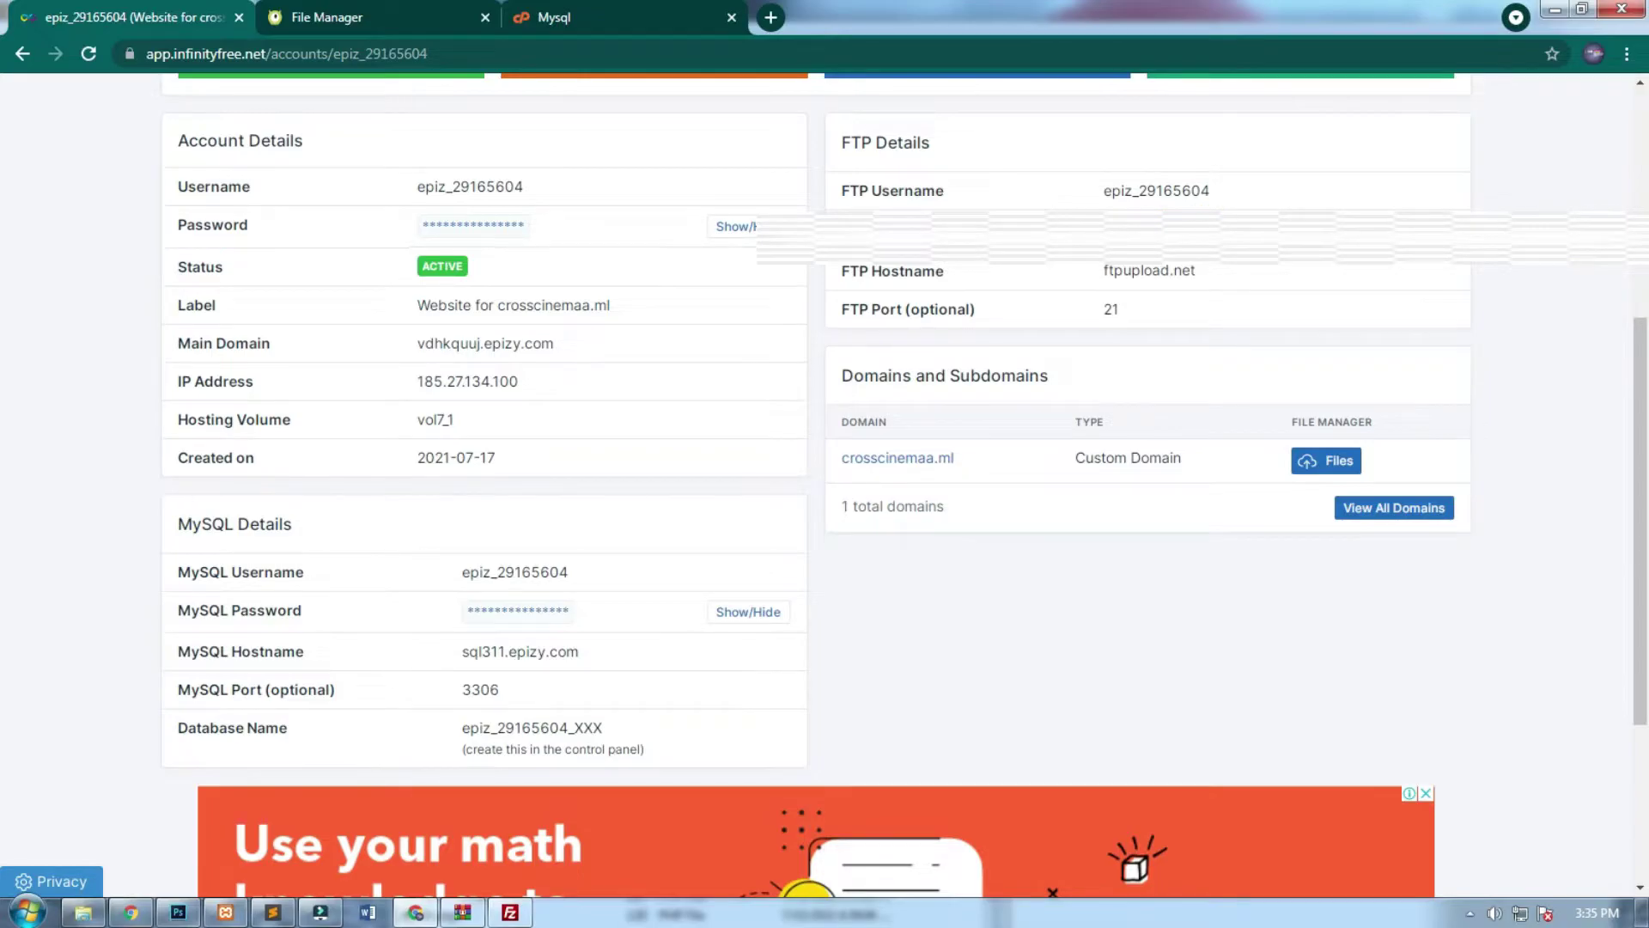
{"action": "left_click", "coordinate": [510, 912]}
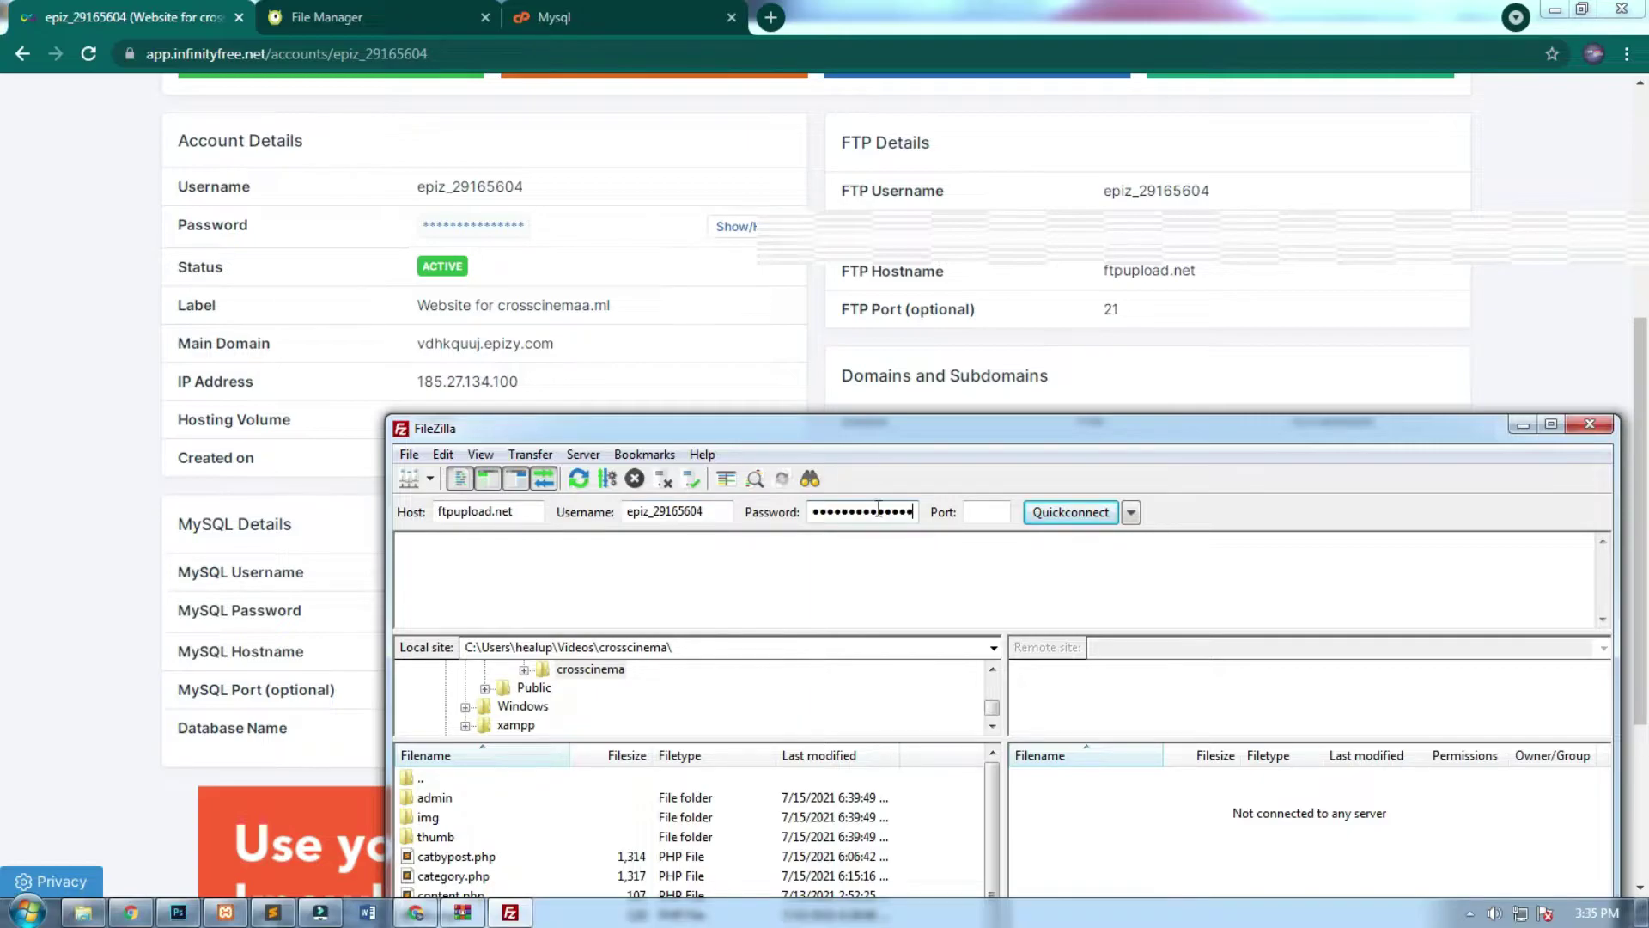
{"action": "type", "text": "21"}
{"action": "left_click", "coordinate": [1089, 514]}
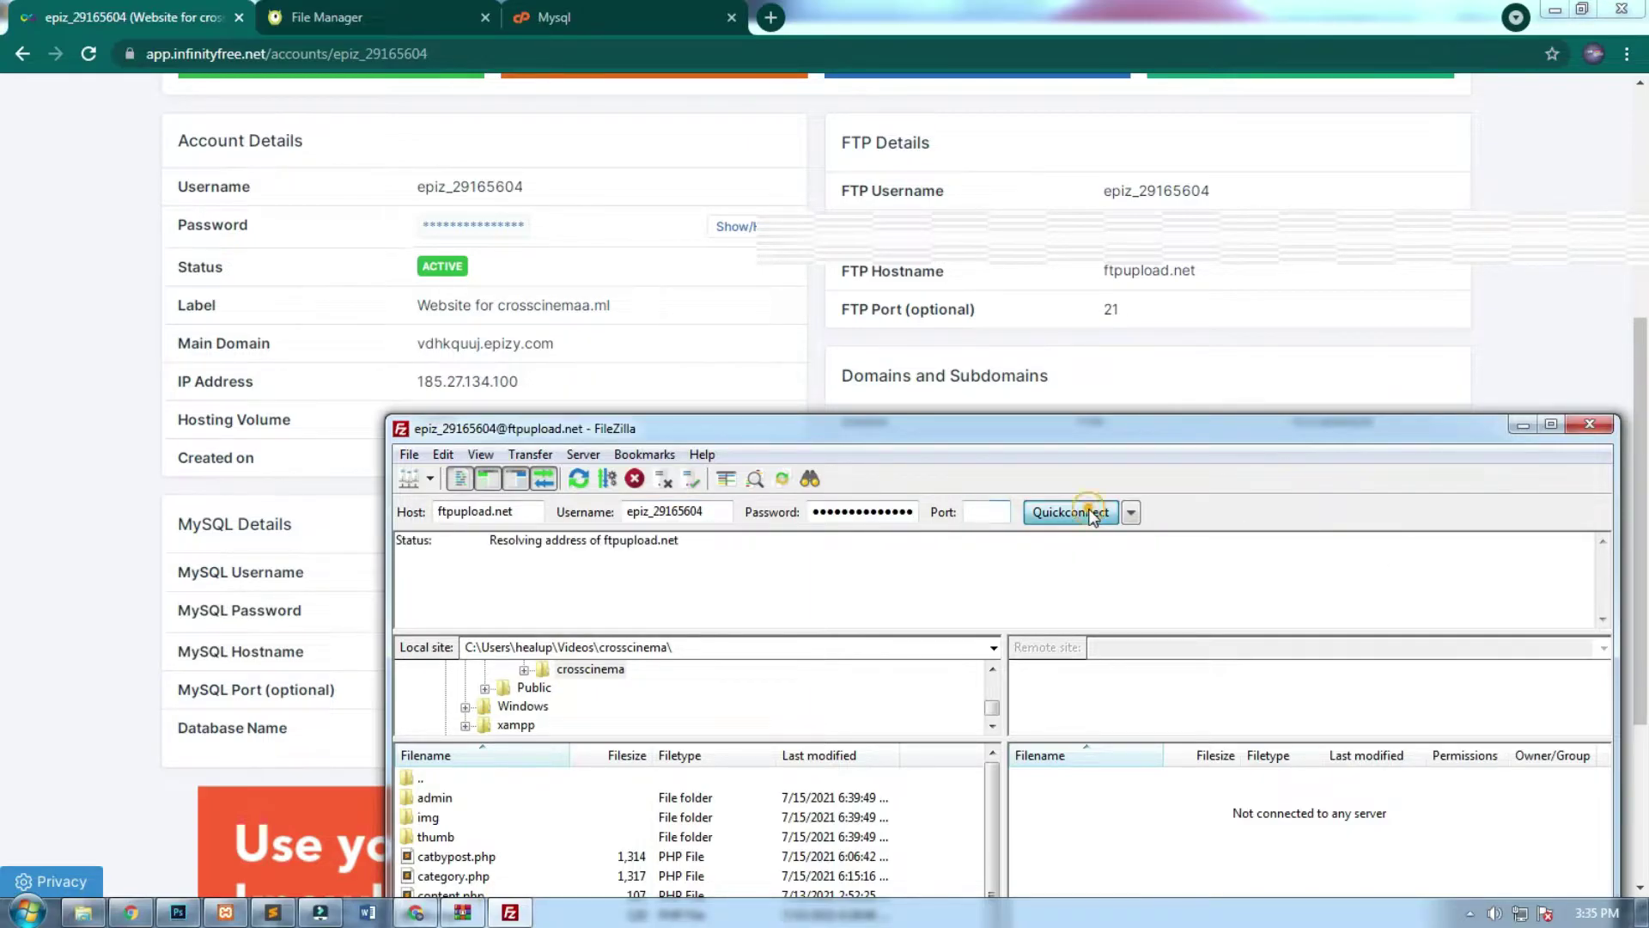
{"action": "left_click_drag", "start_coordinate": [1013, 428], "coordinate": [869, 23]}
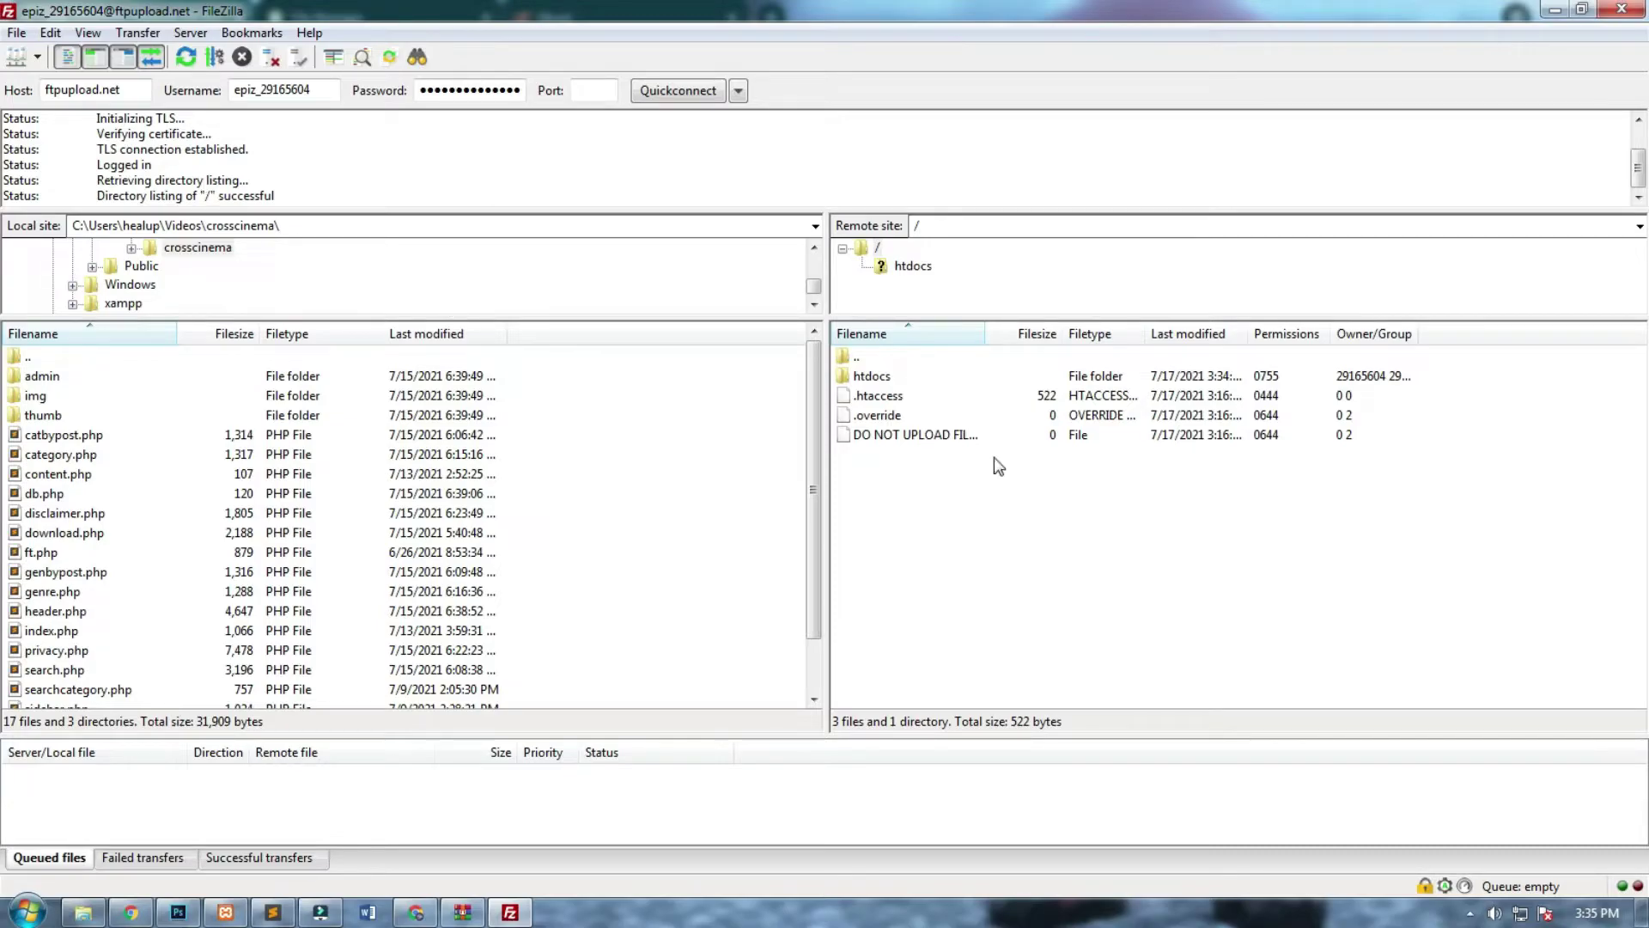
Move the local tree up to the home folder and open remote htdocs in a new connection tab.
{"action": "double_click", "coordinate": [872, 378]}
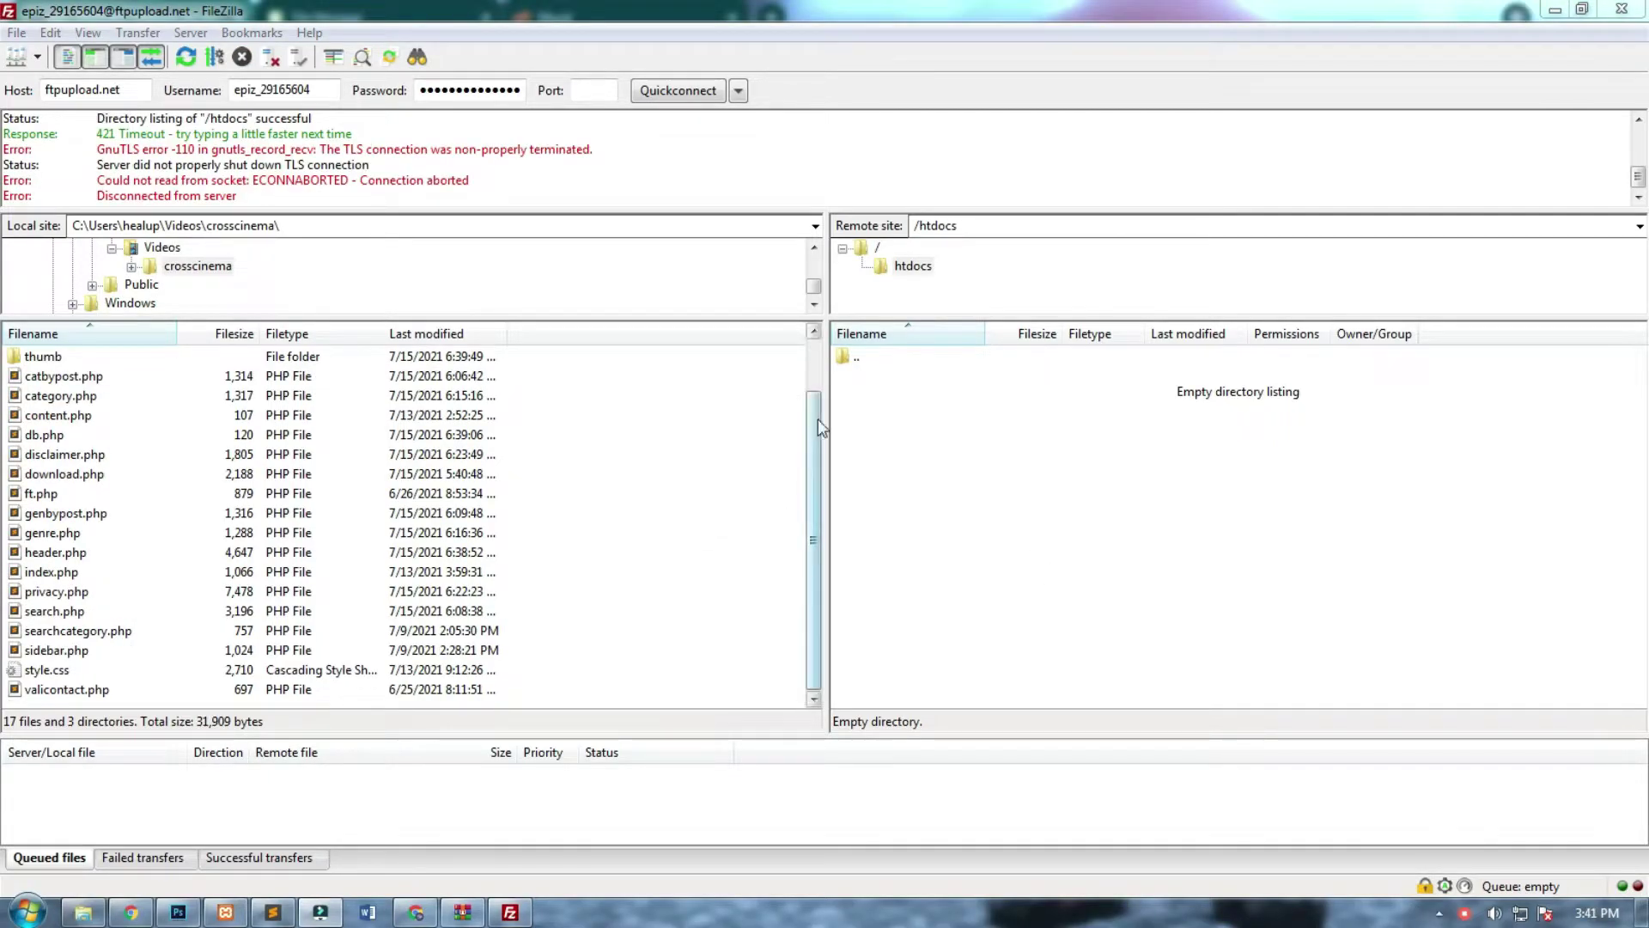
{"action": "left_click_drag", "start_coordinate": [818, 419], "coordinate": [814, 336]}
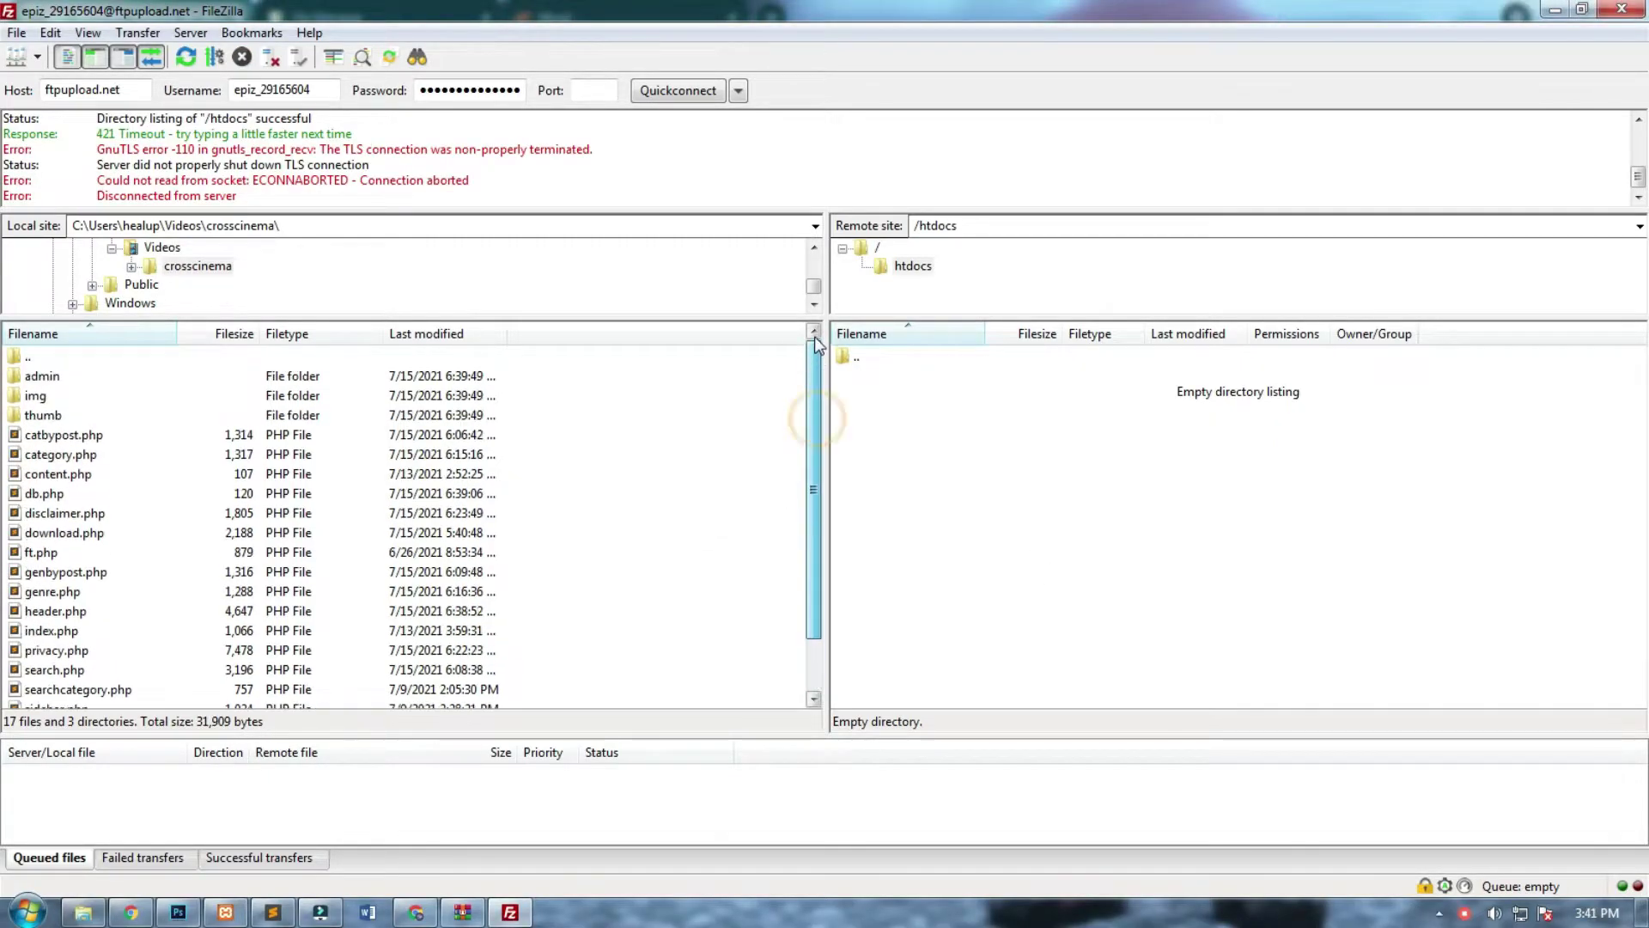
{"action": "double_click", "coordinate": [30, 358]}
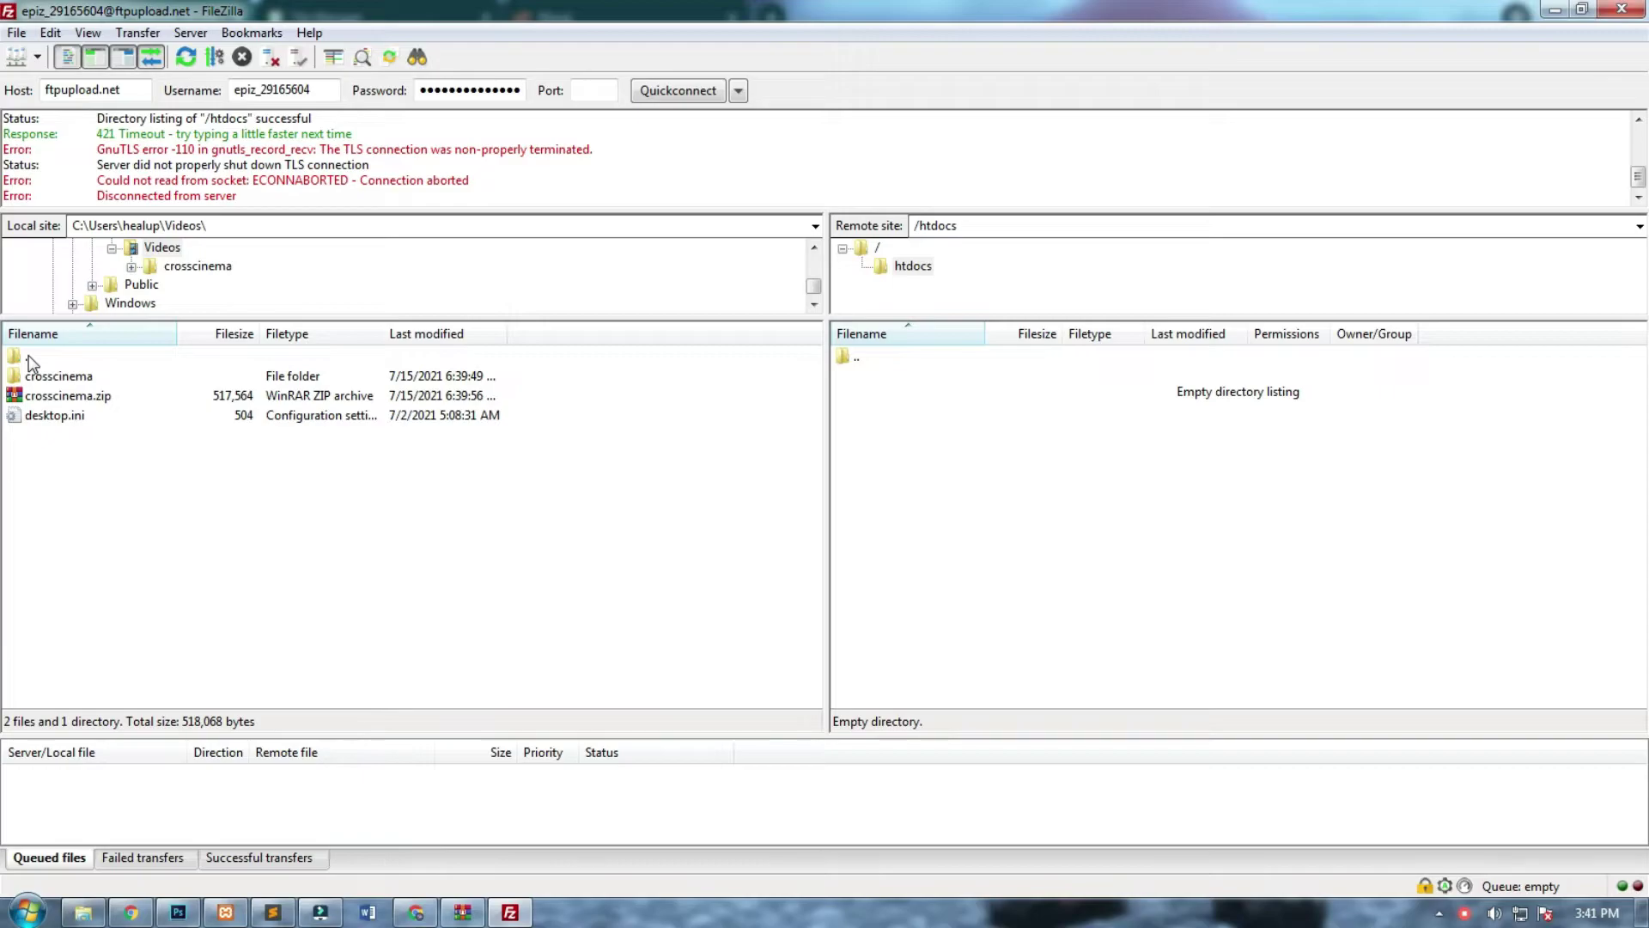
{"action": "double_click", "coordinate": [30, 357]}
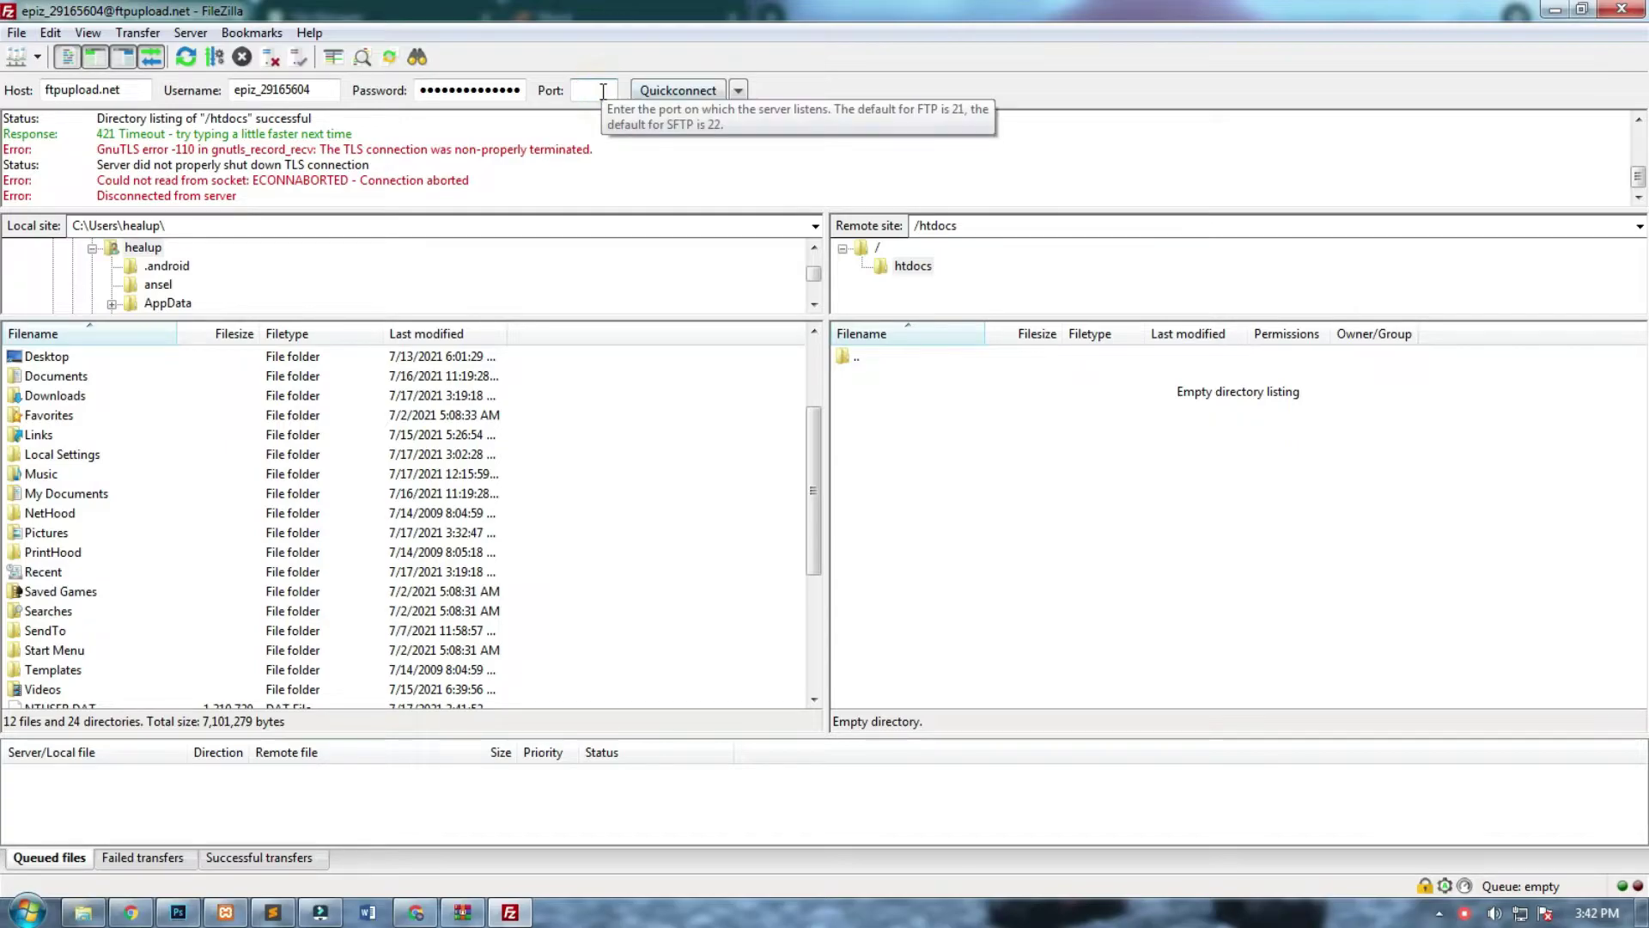
{"action": "left_click", "coordinate": [670, 91]}
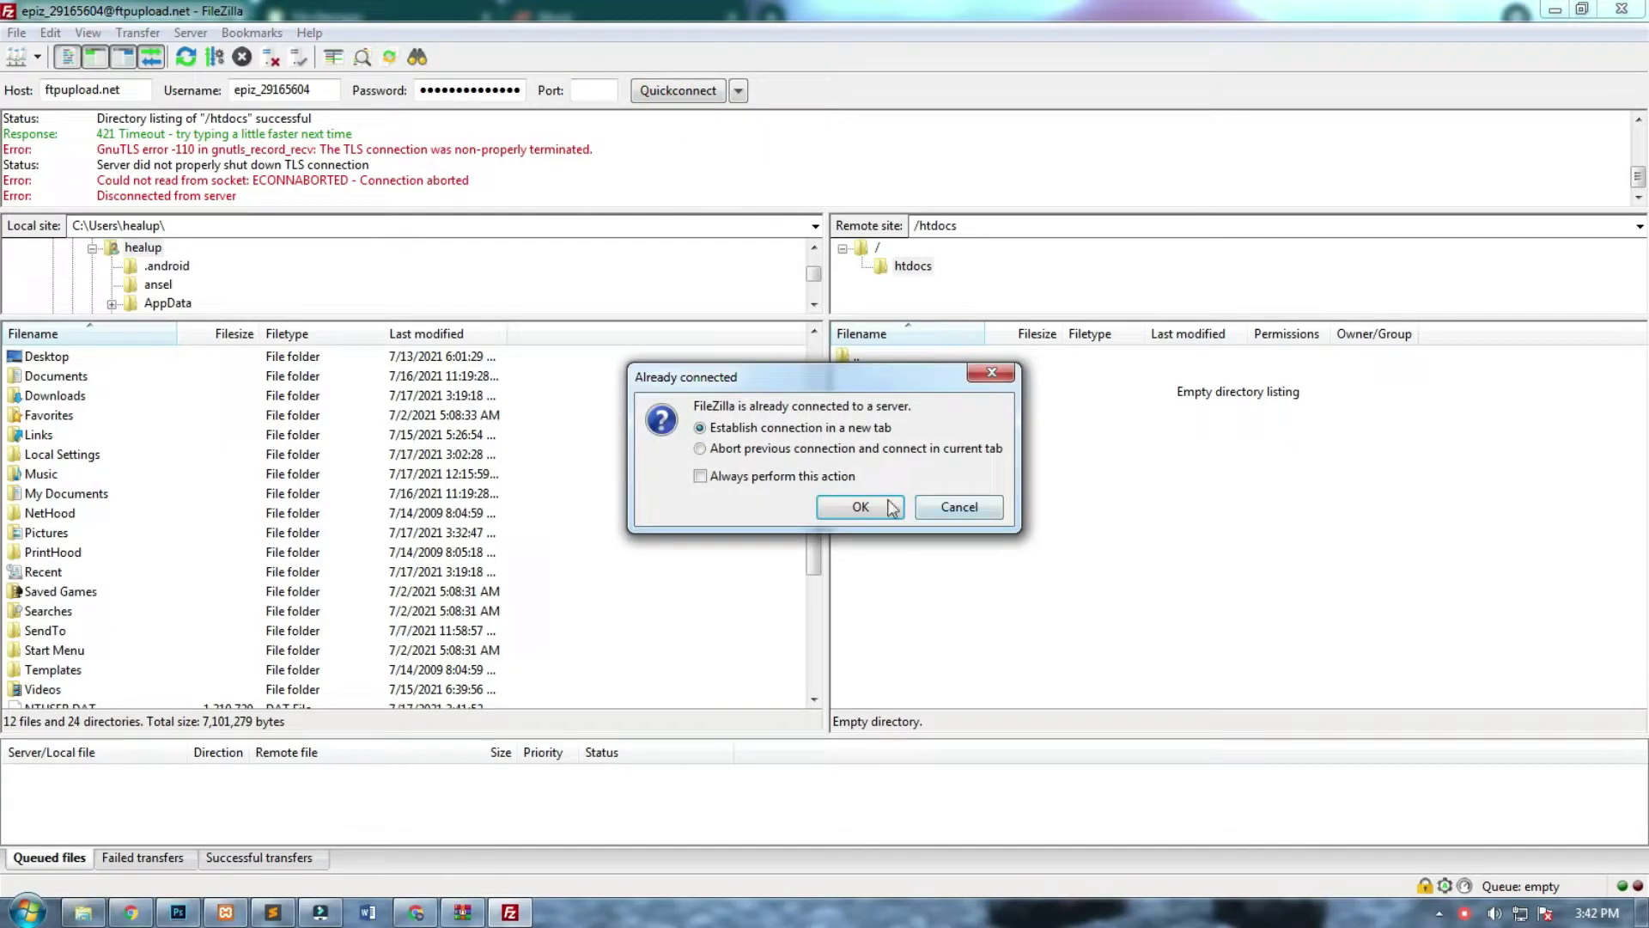
{"action": "left_click", "coordinate": [855, 506]}
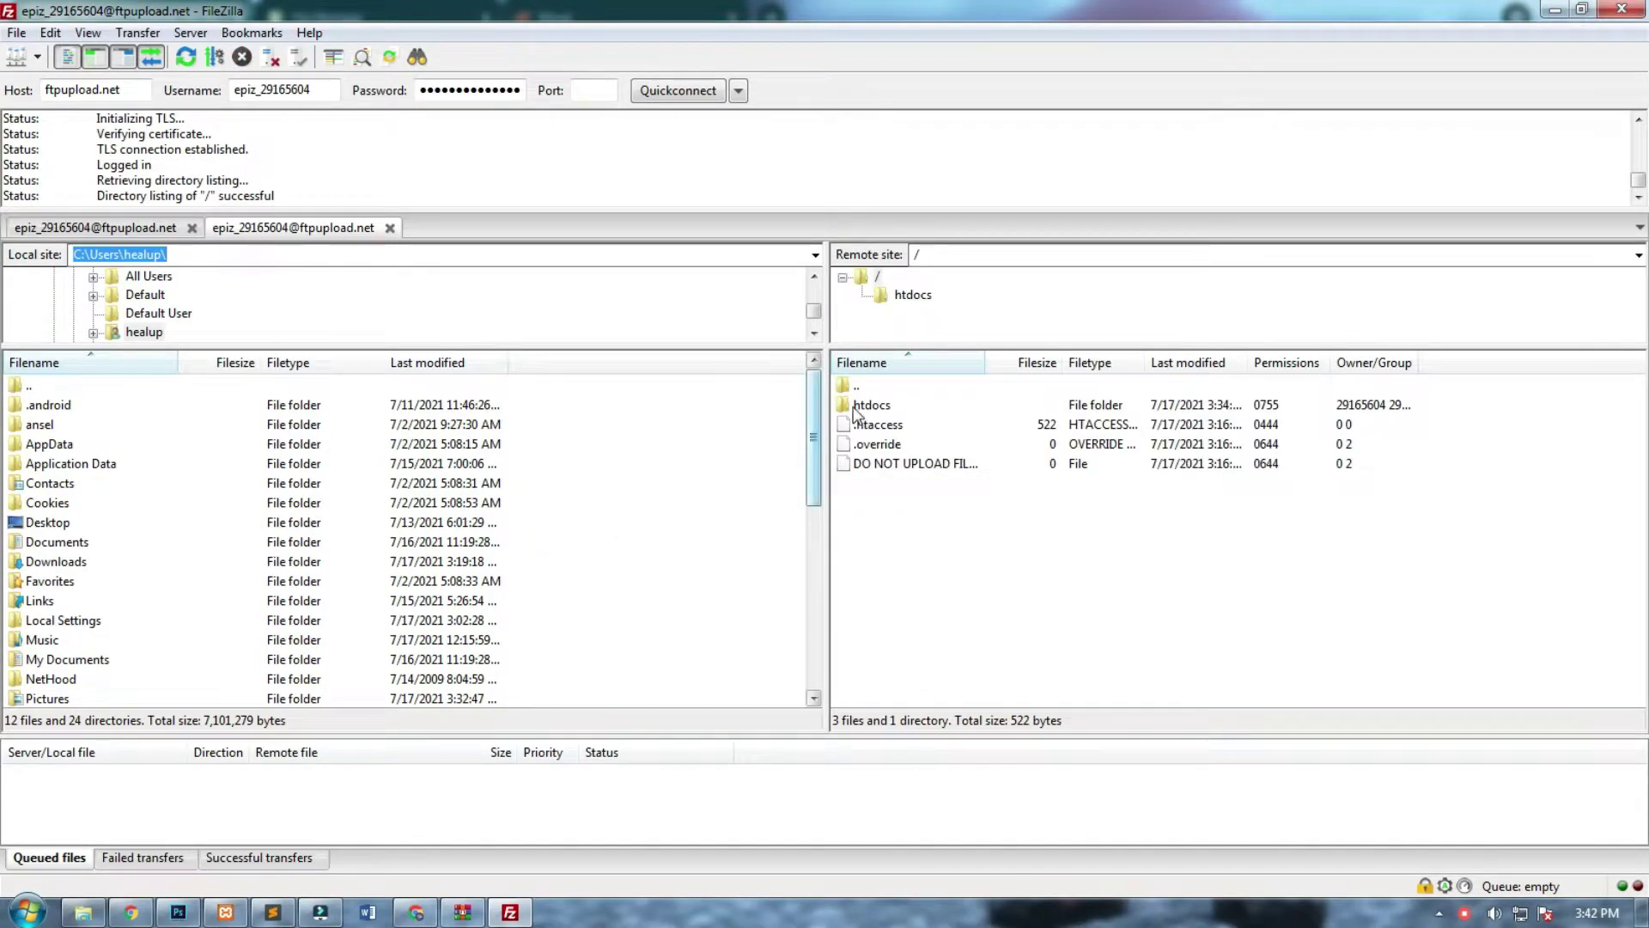
{"action": "double_click", "coordinate": [879, 405]}
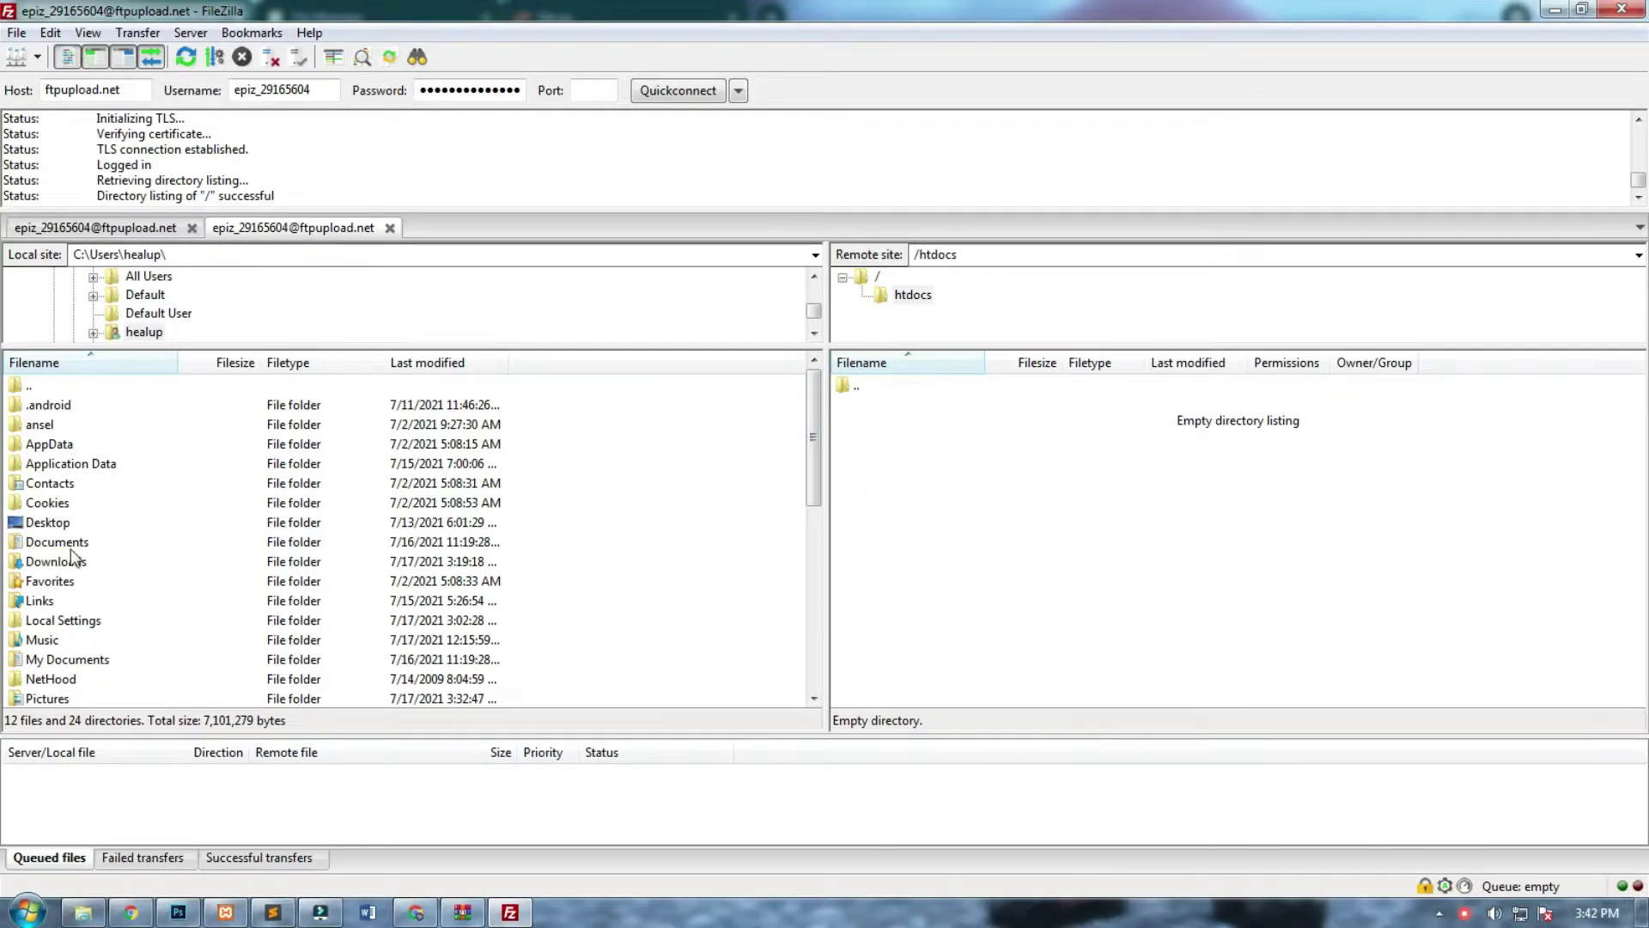
Open Pictures > c > crosscinema locally and select all the site's files and folders.
{"action": "double_click", "coordinate": [57, 700]}
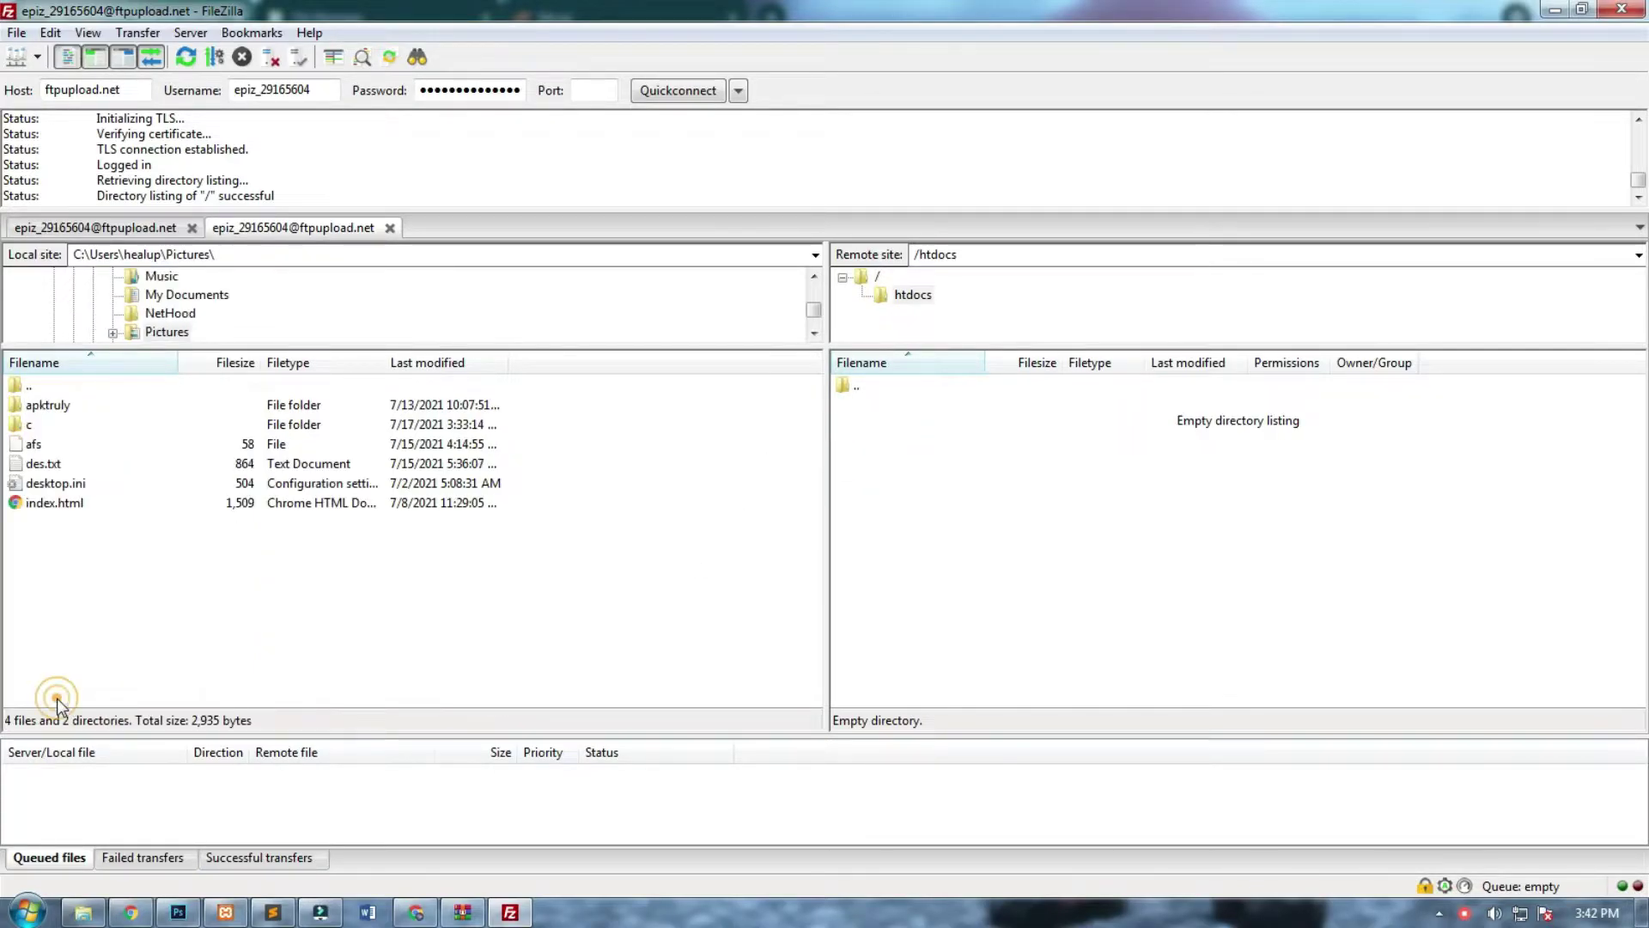
{"action": "double_click", "coordinate": [53, 425]}
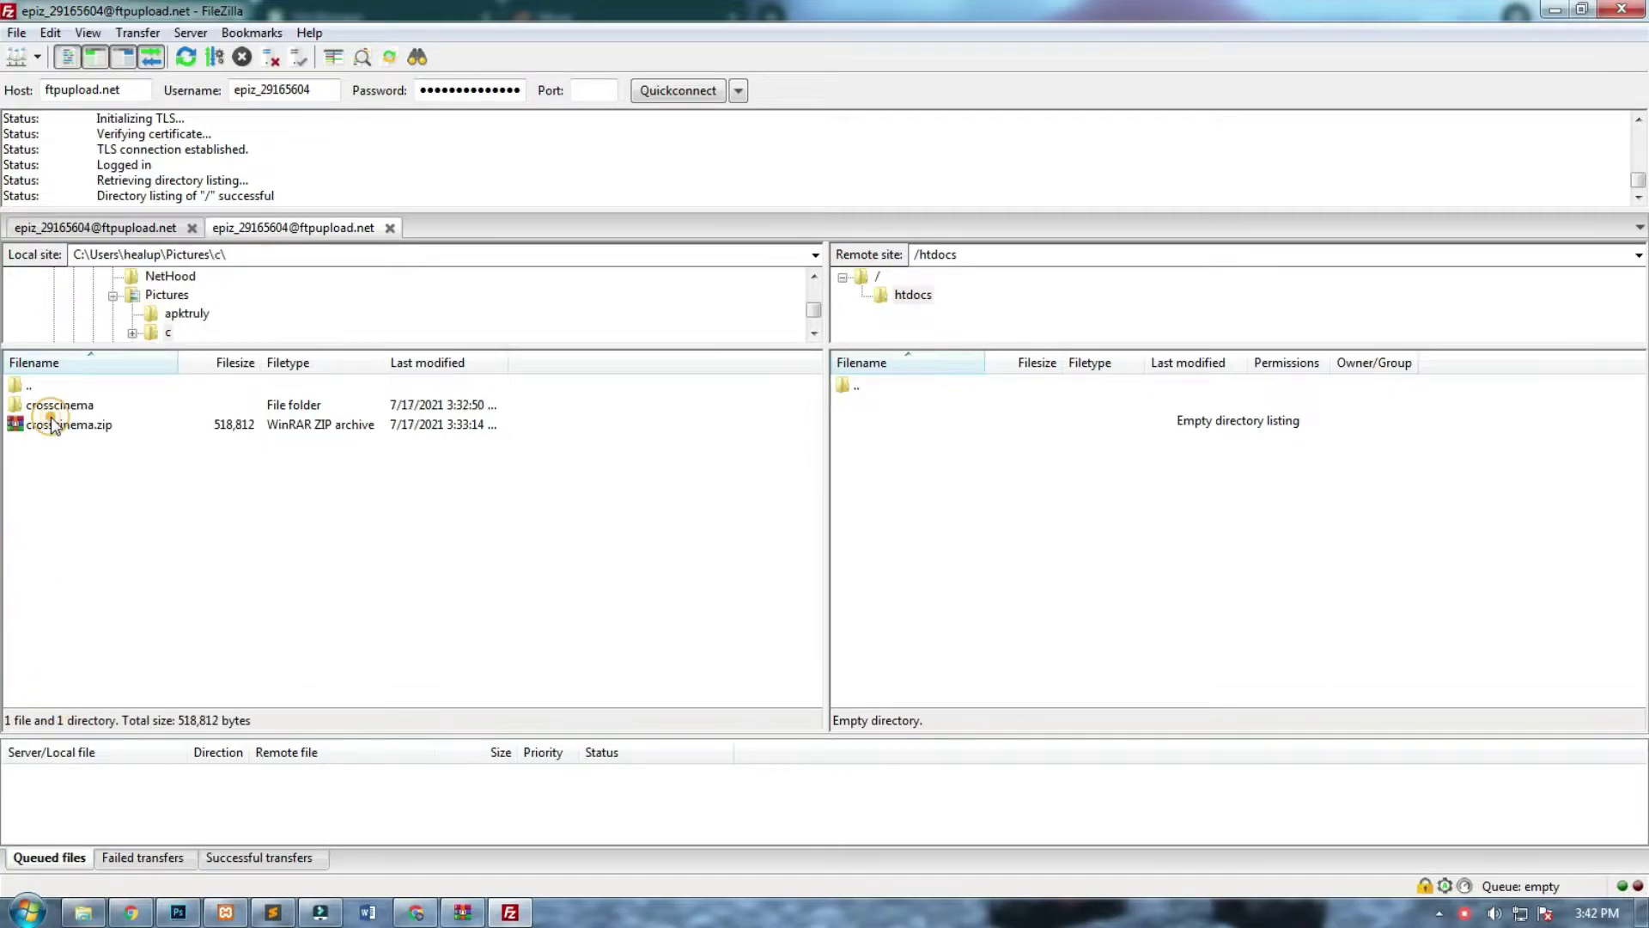
{"action": "left_click", "coordinate": [109, 430]}
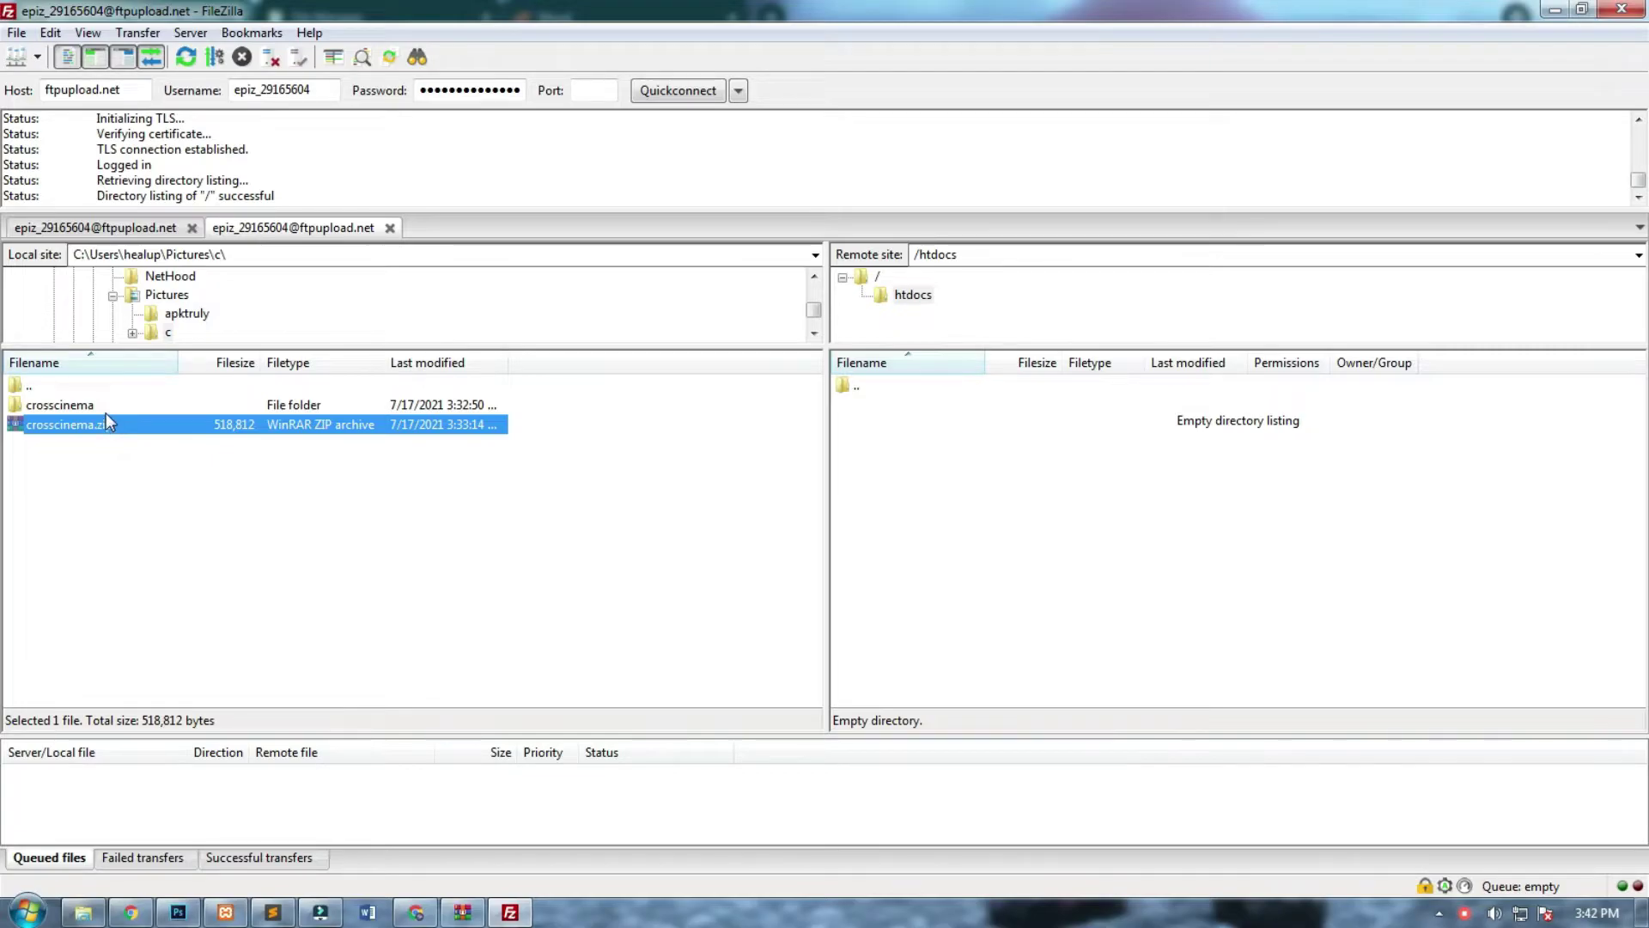
{"action": "double_click", "coordinate": [106, 410]}
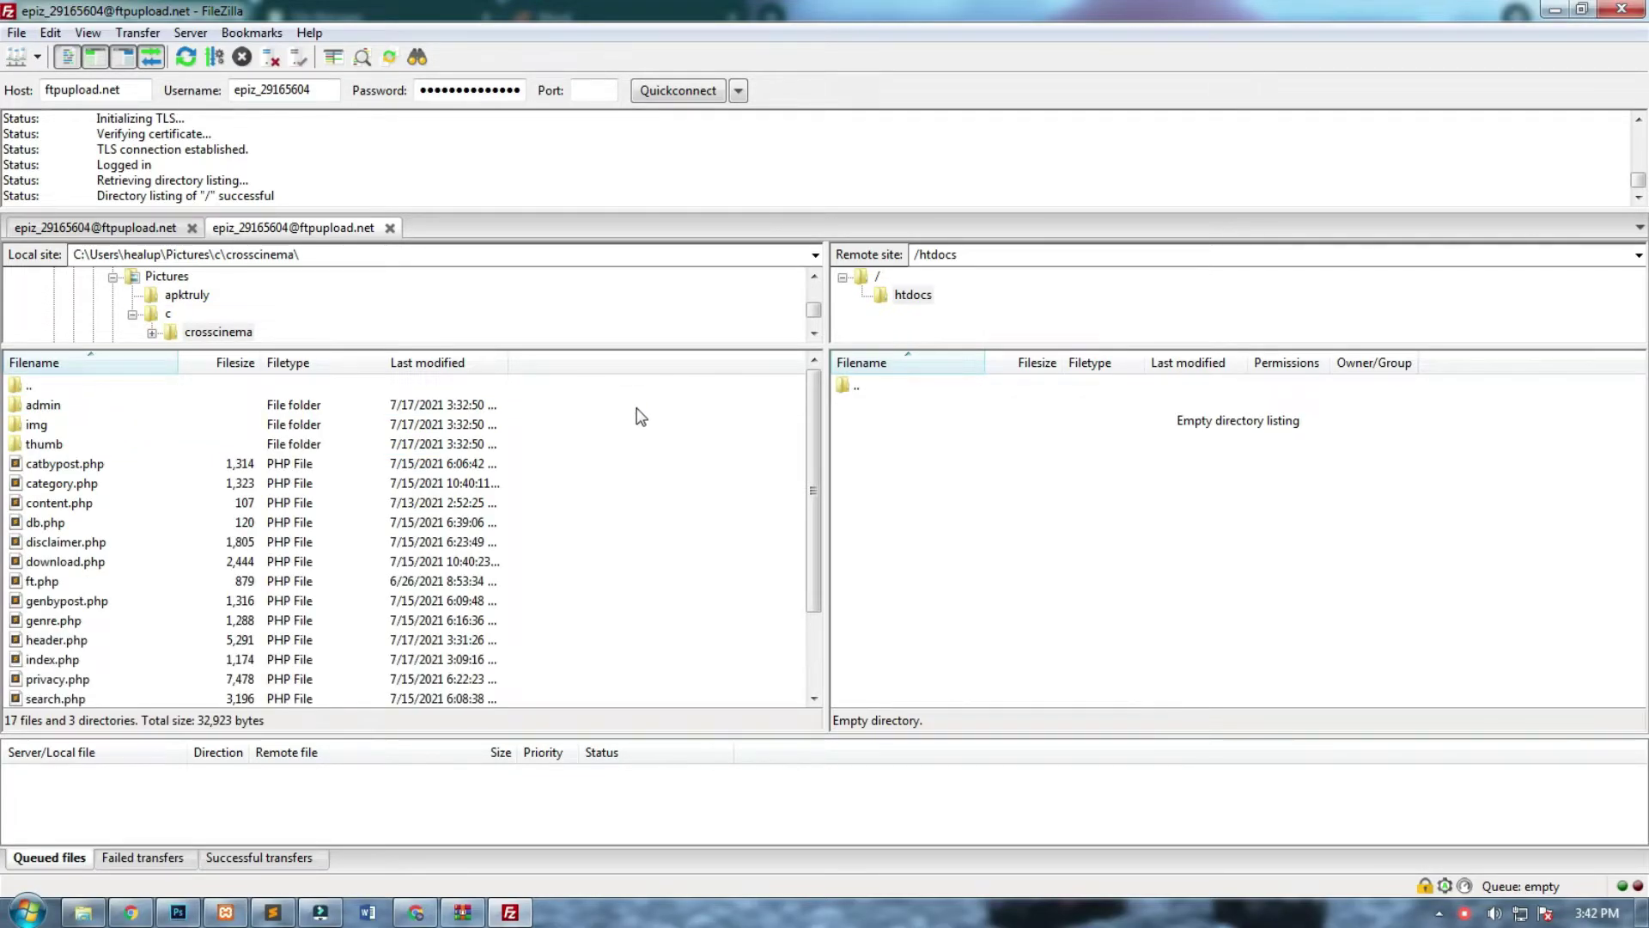
{"action": "key", "text": "ctrl+a"}
Upload the selected crosscinema files into remote htdocs, then open the uploaded admin folder.
{"action": "left_click_drag", "start_coordinate": [178, 484], "coordinate": [1144, 512]}
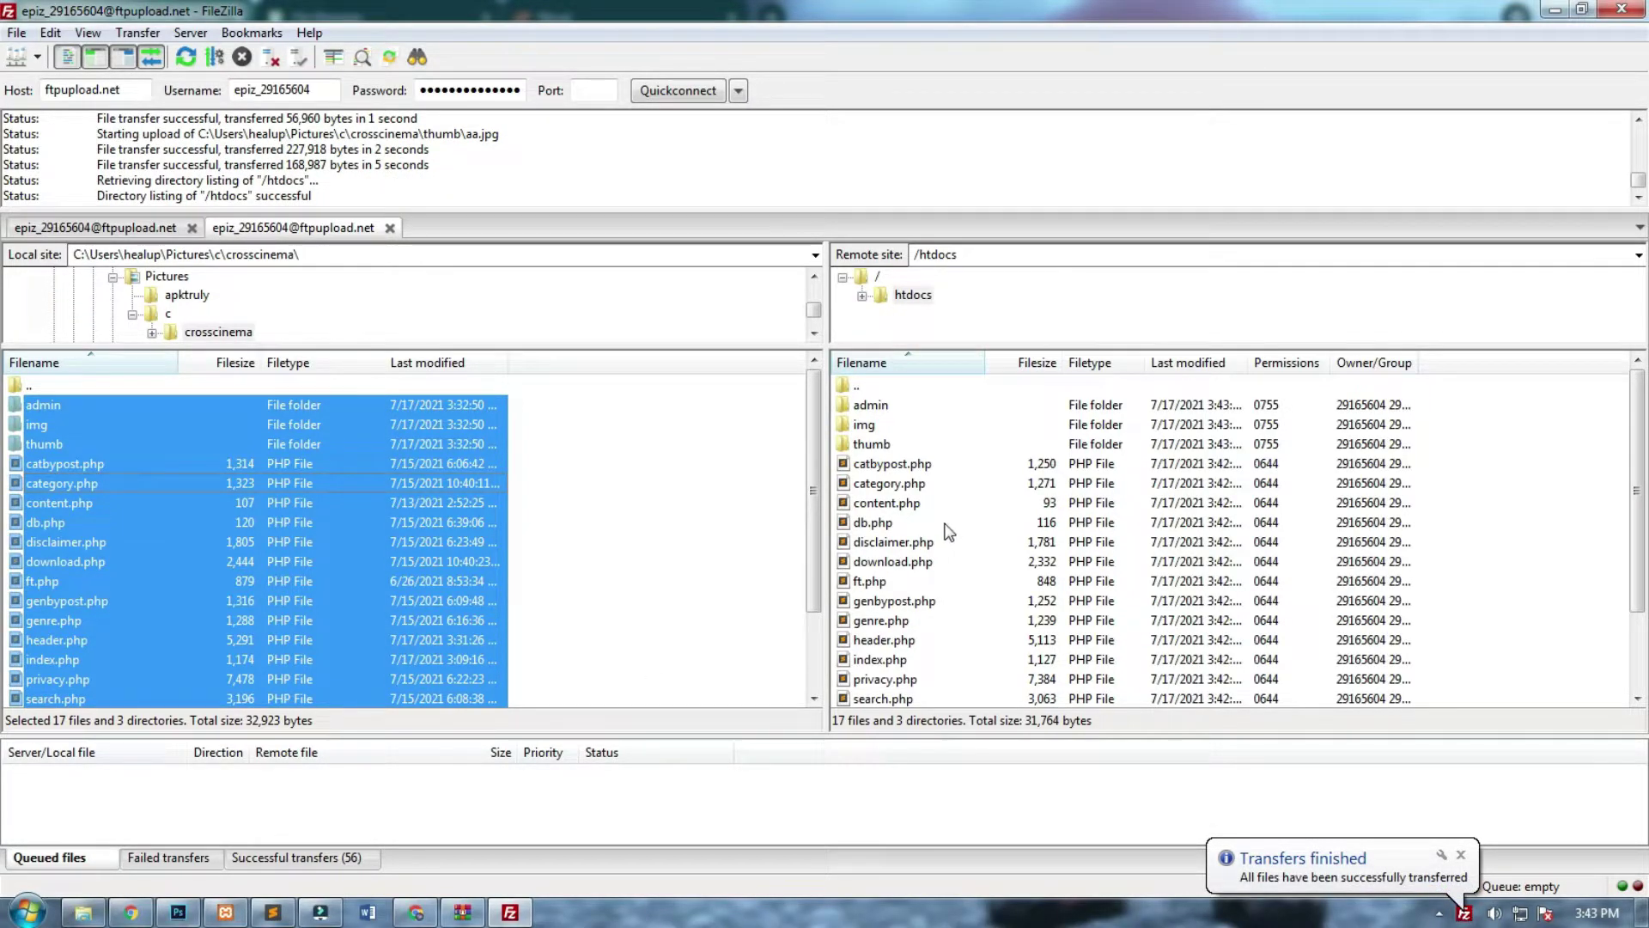
{"action": "double_click", "coordinate": [872, 405]}
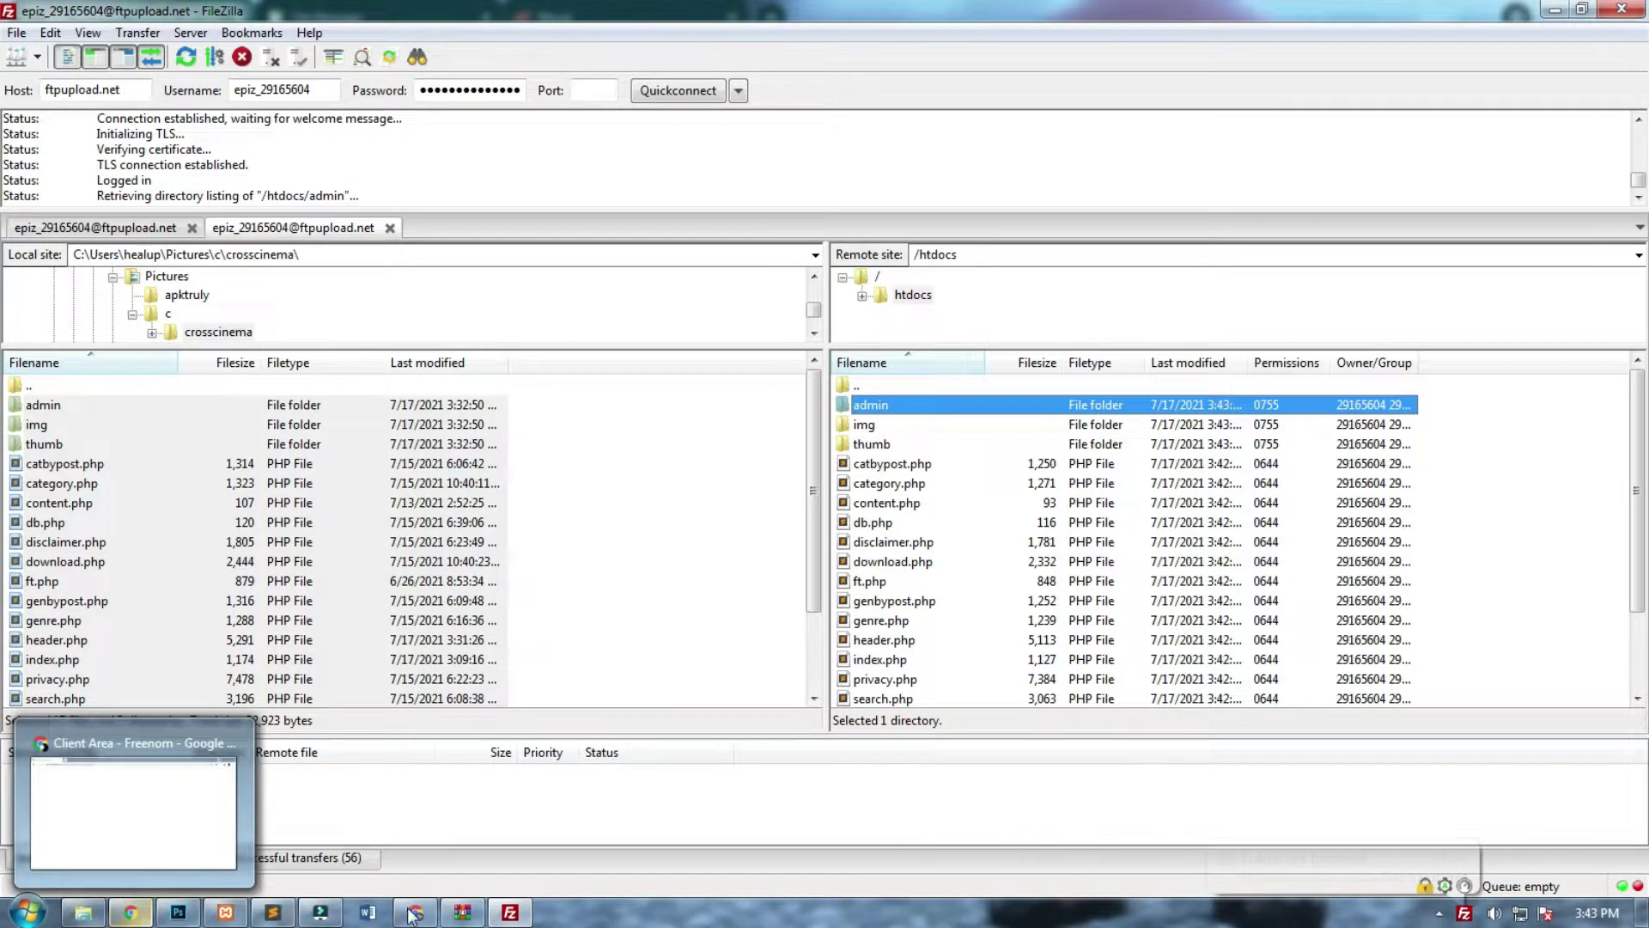
Open htdocs/admin/db.php in Monsta FTP's file editor.
{"action": "left_click", "coordinate": [420, 807]}
{"action": "left_click", "coordinate": [385, 13]}
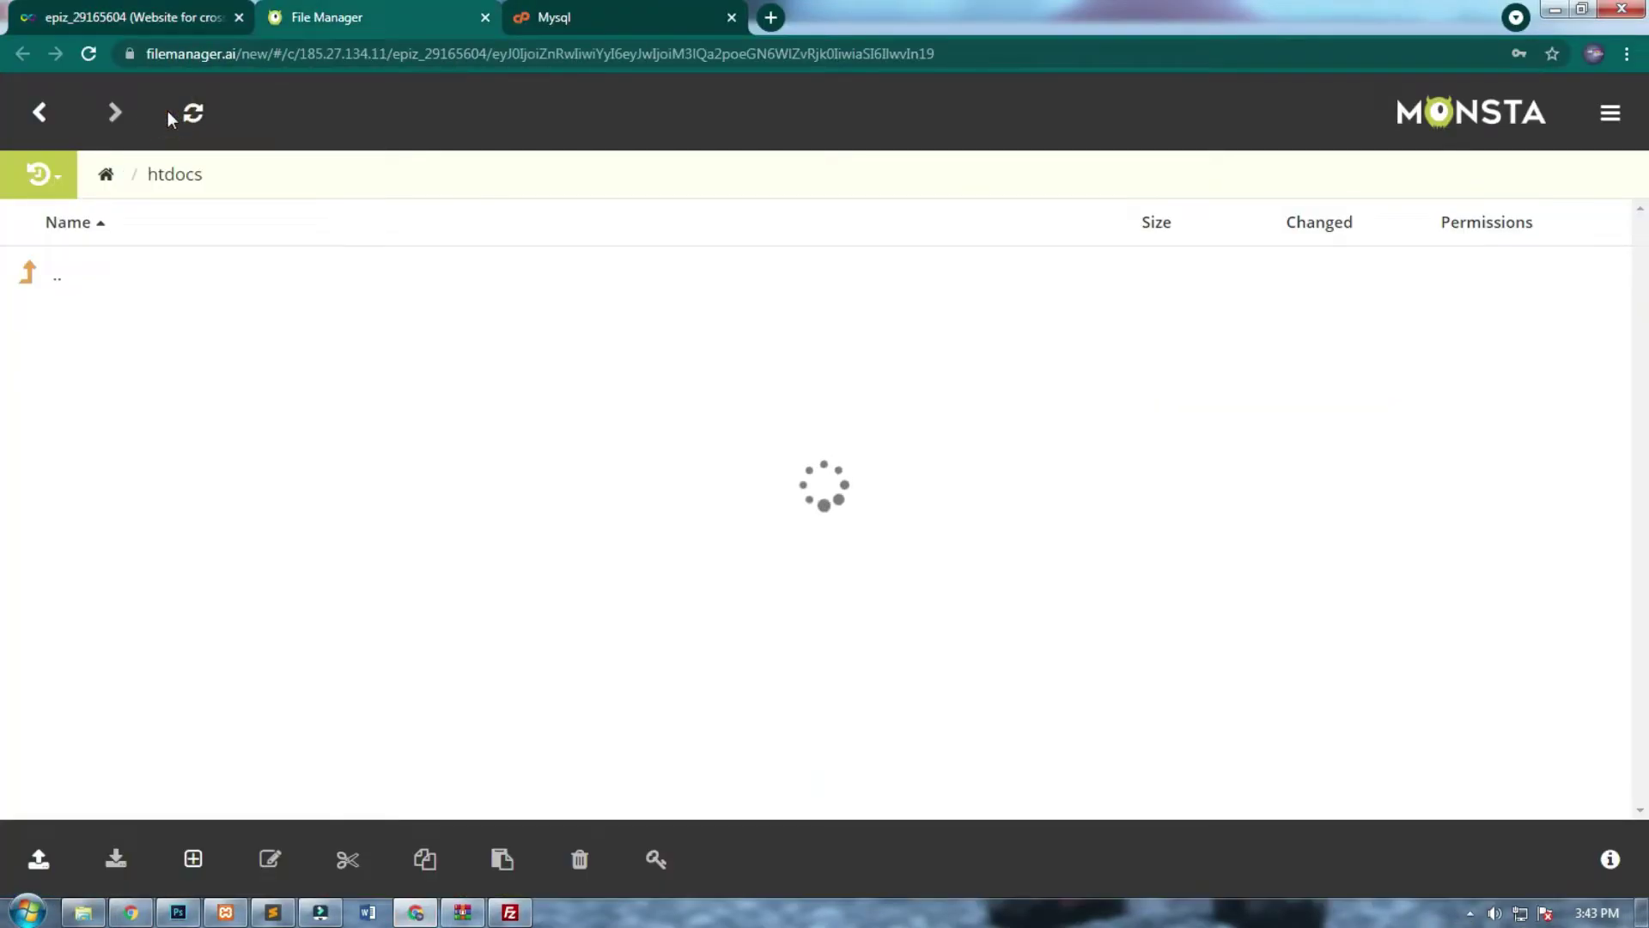
{"action": "left_click", "coordinate": [103, 335]}
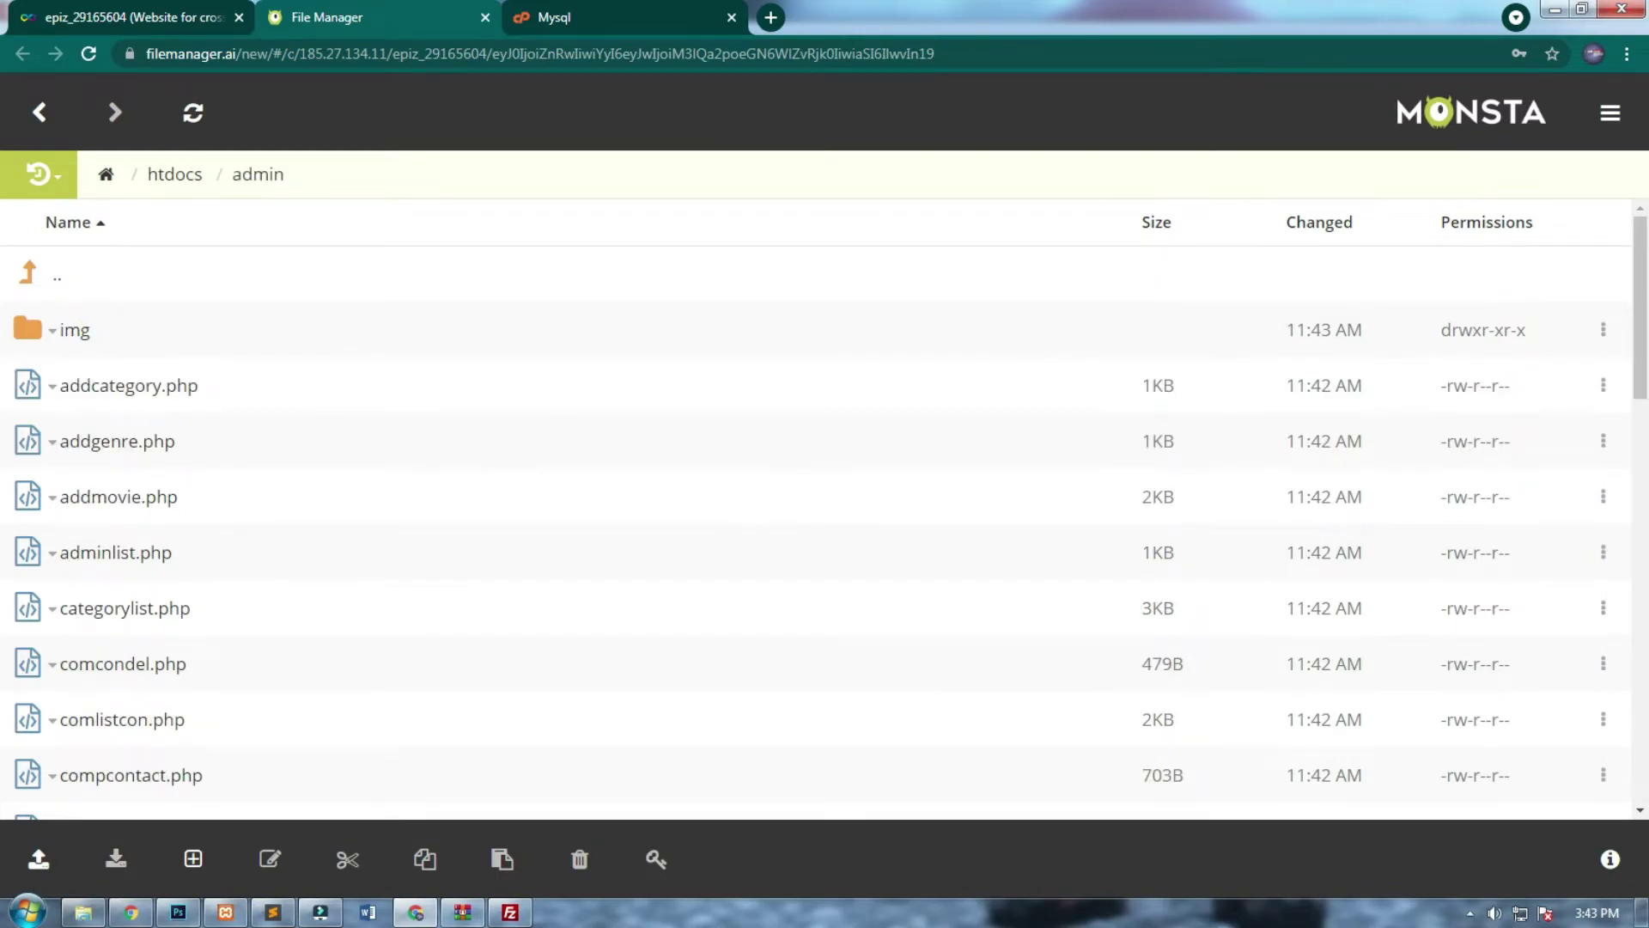
{"action": "scroll", "coordinate": [1618, 455], "scroll_direction": "down", "scroll_amount": 6}
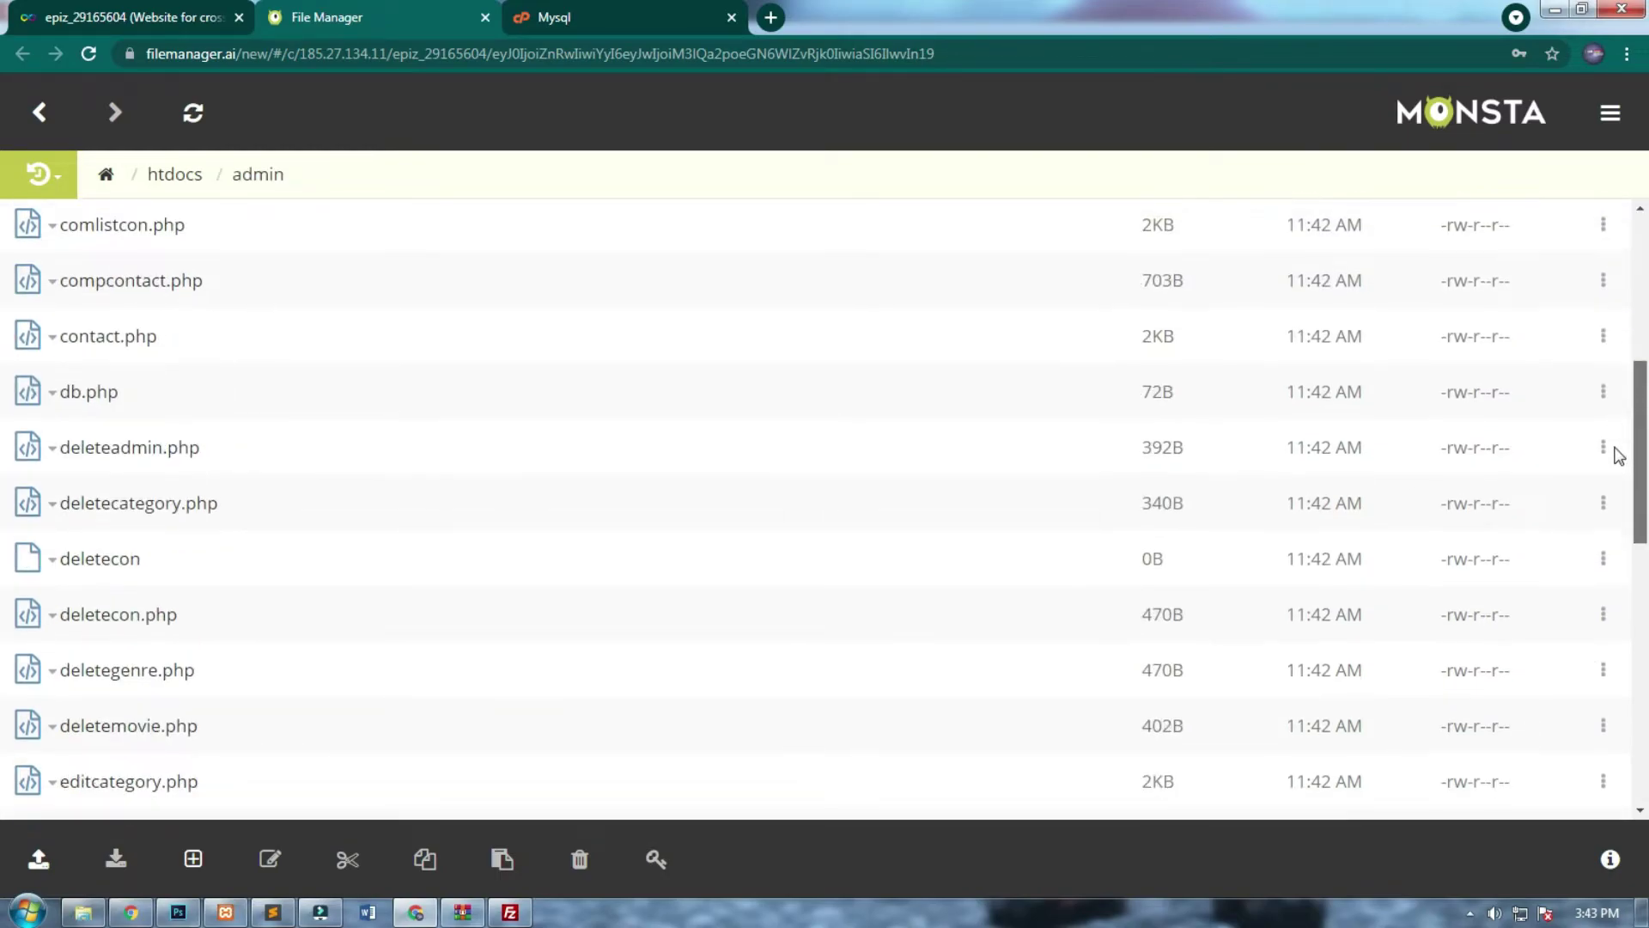
{"action": "left_click", "coordinate": [53, 392]}
{"action": "left_click", "coordinate": [102, 426]}
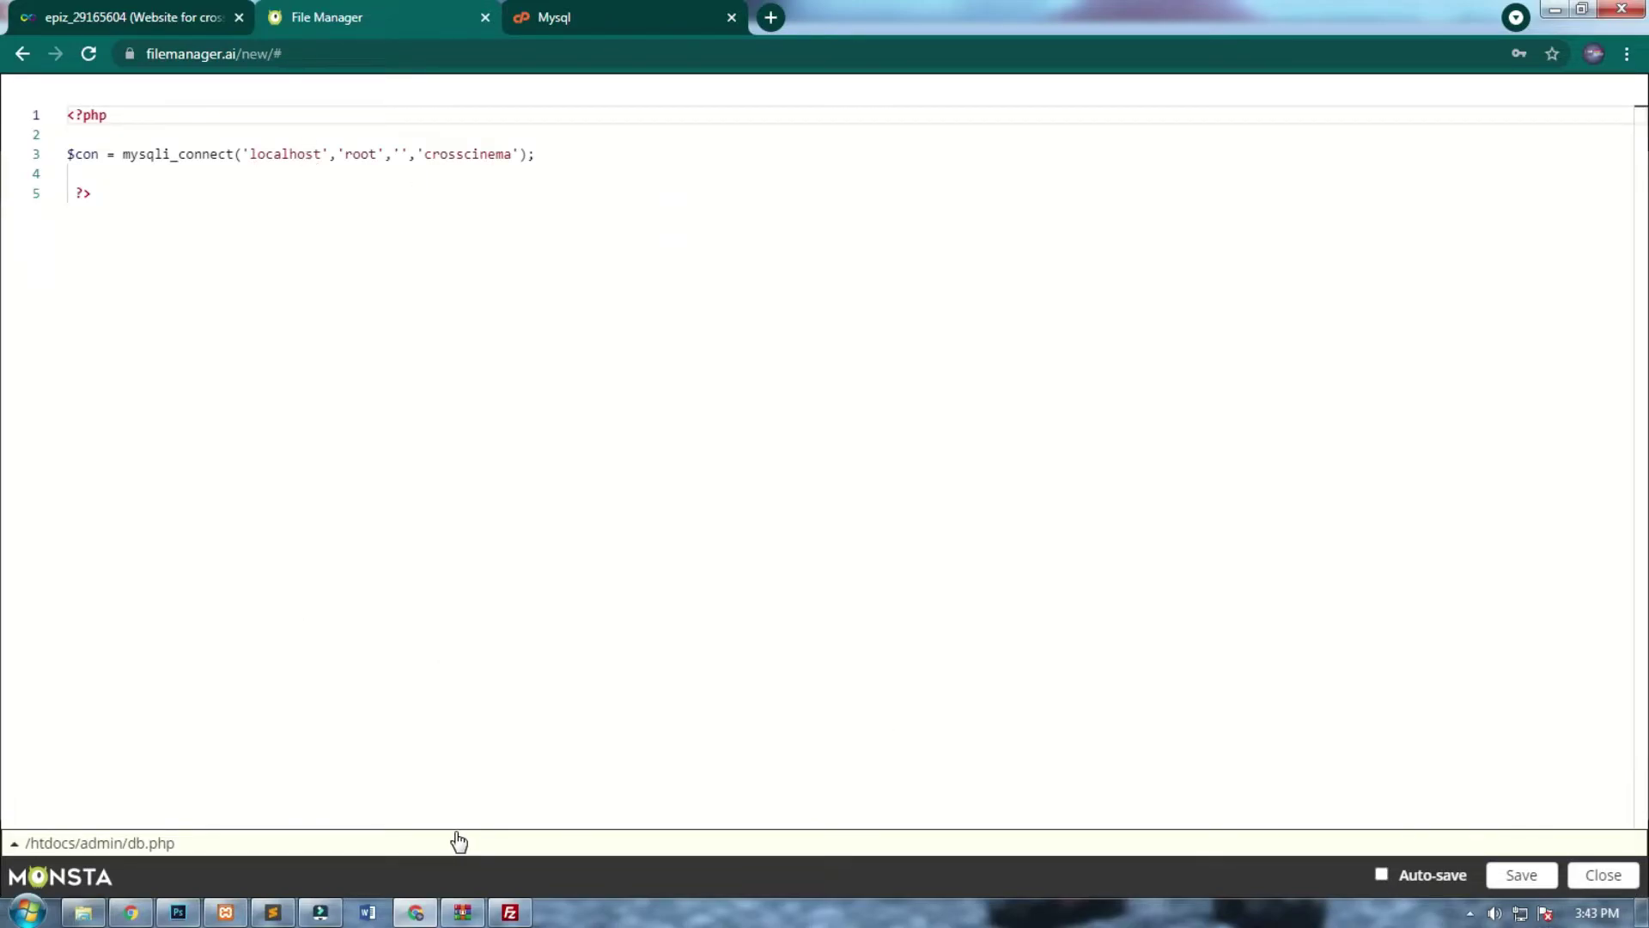
Replace db.php's localhost connection line with the hosted mysqli_connect line from Sublime Text and save with auto-save on.
{"action": "left_click", "coordinate": [273, 912]}
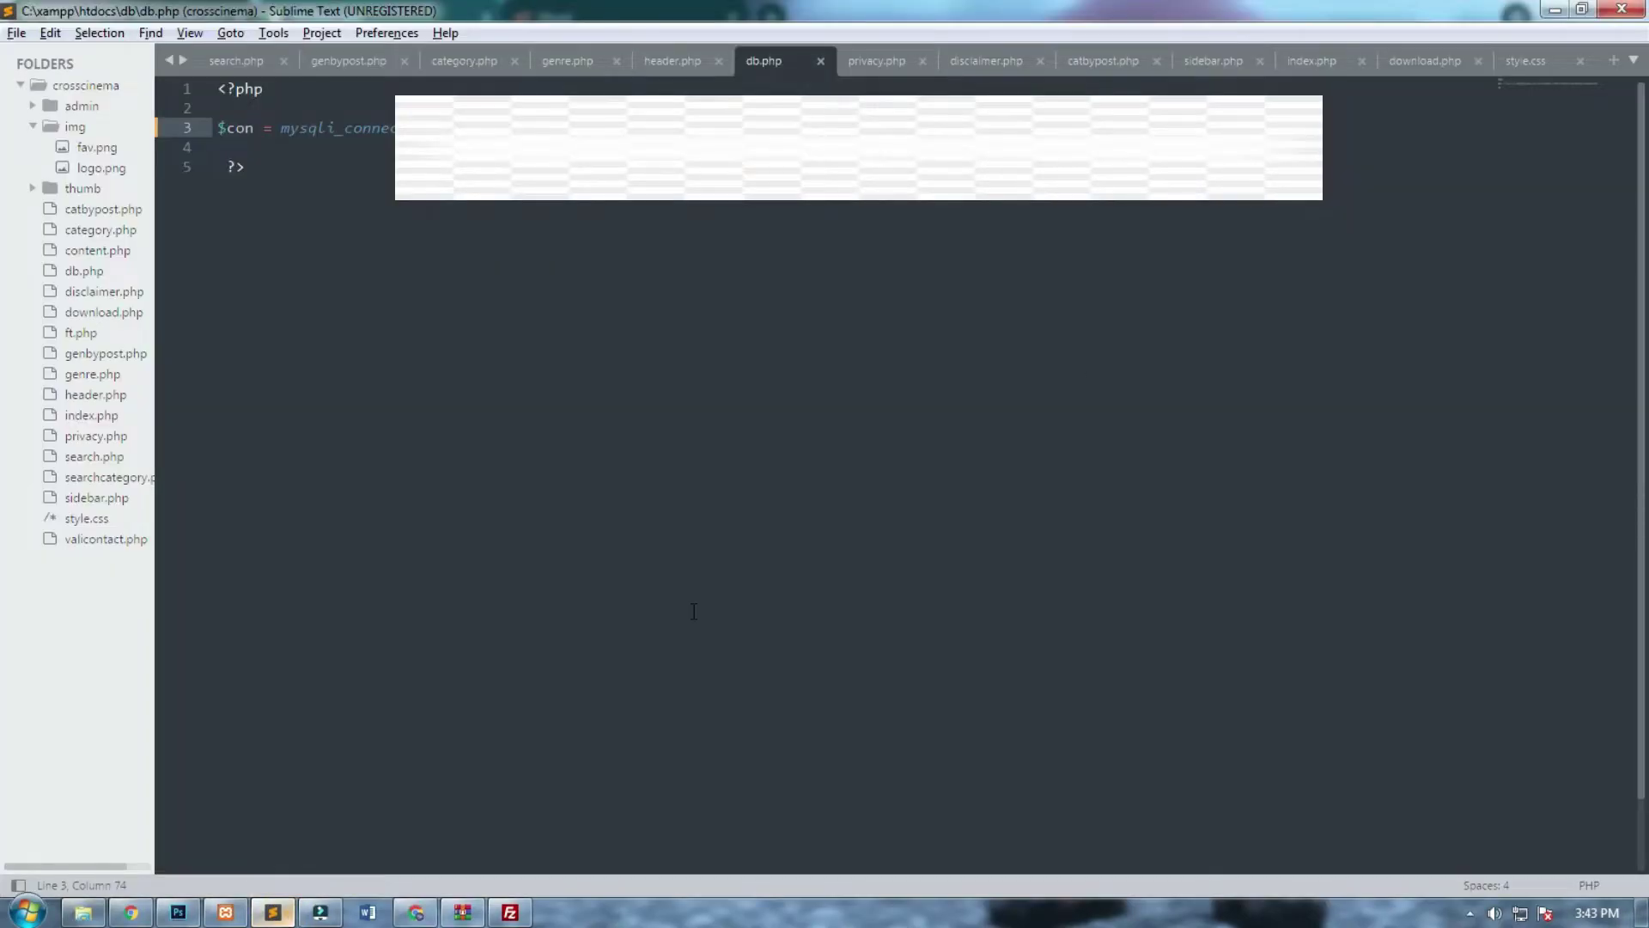
{"action": "left_click_drag", "start_coordinate": [197, 154], "coordinate": [127, 126]}
{"action": "key", "text": "ctrl+c"}
{"action": "key", "text": "alt+Tab"}
{"action": "left_click_drag", "start_coordinate": [569, 154], "coordinate": [60, 156]}
{"action": "key", "text": "ctrl+v"}
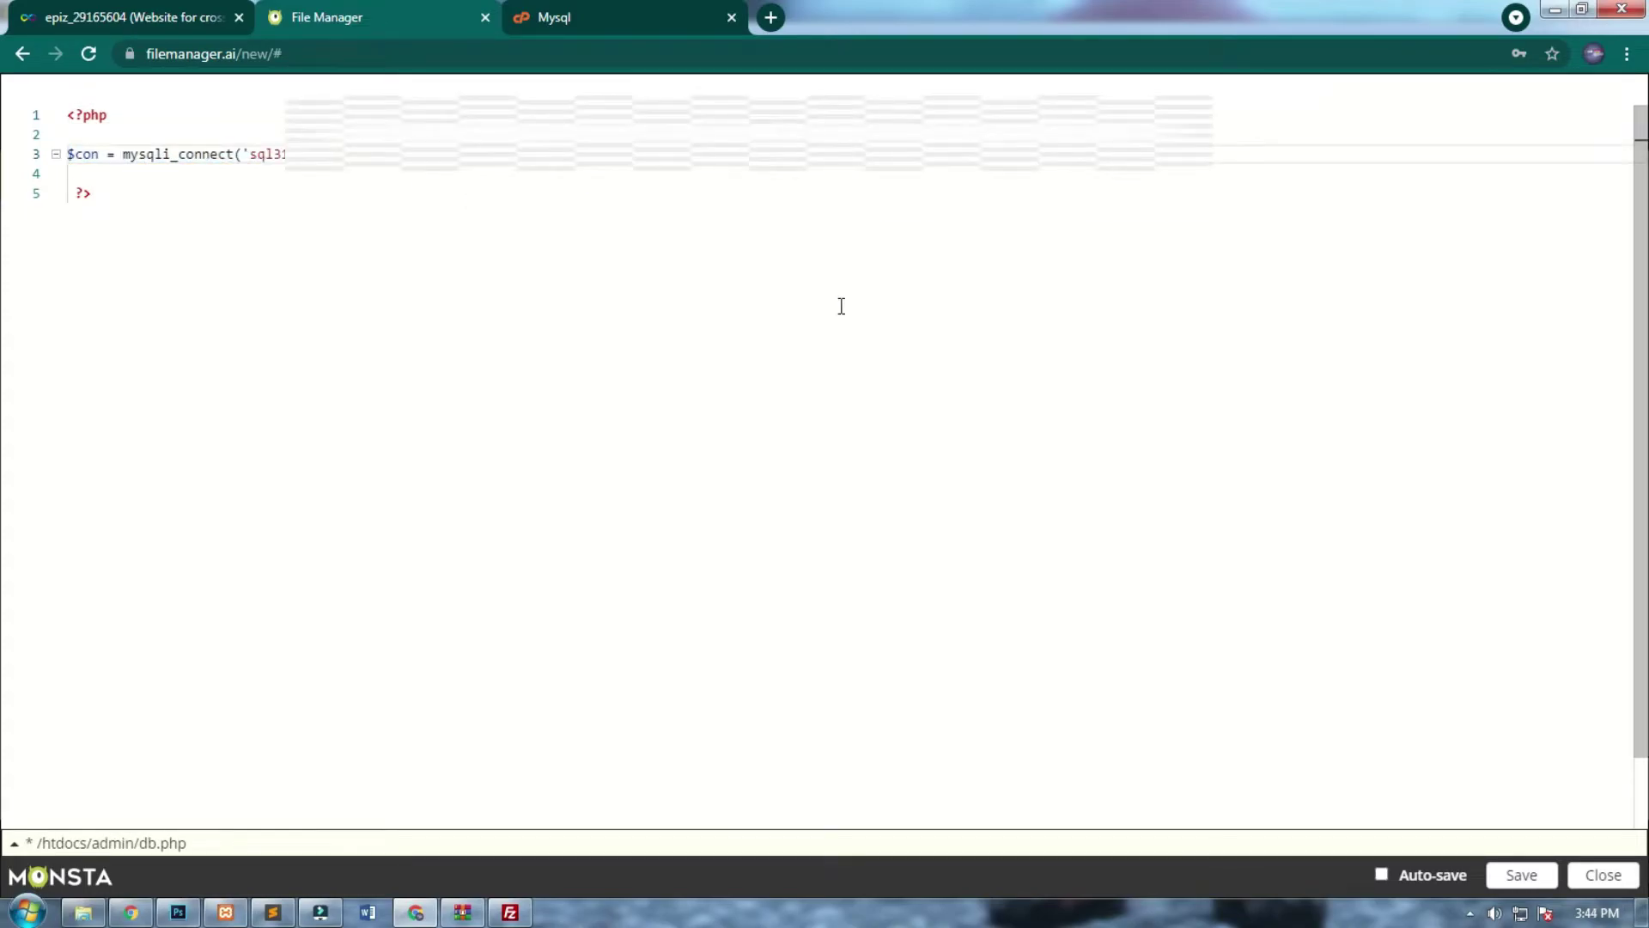
{"action": "left_click", "coordinate": [1451, 874]}
{"action": "left_click", "coordinate": [1514, 874]}
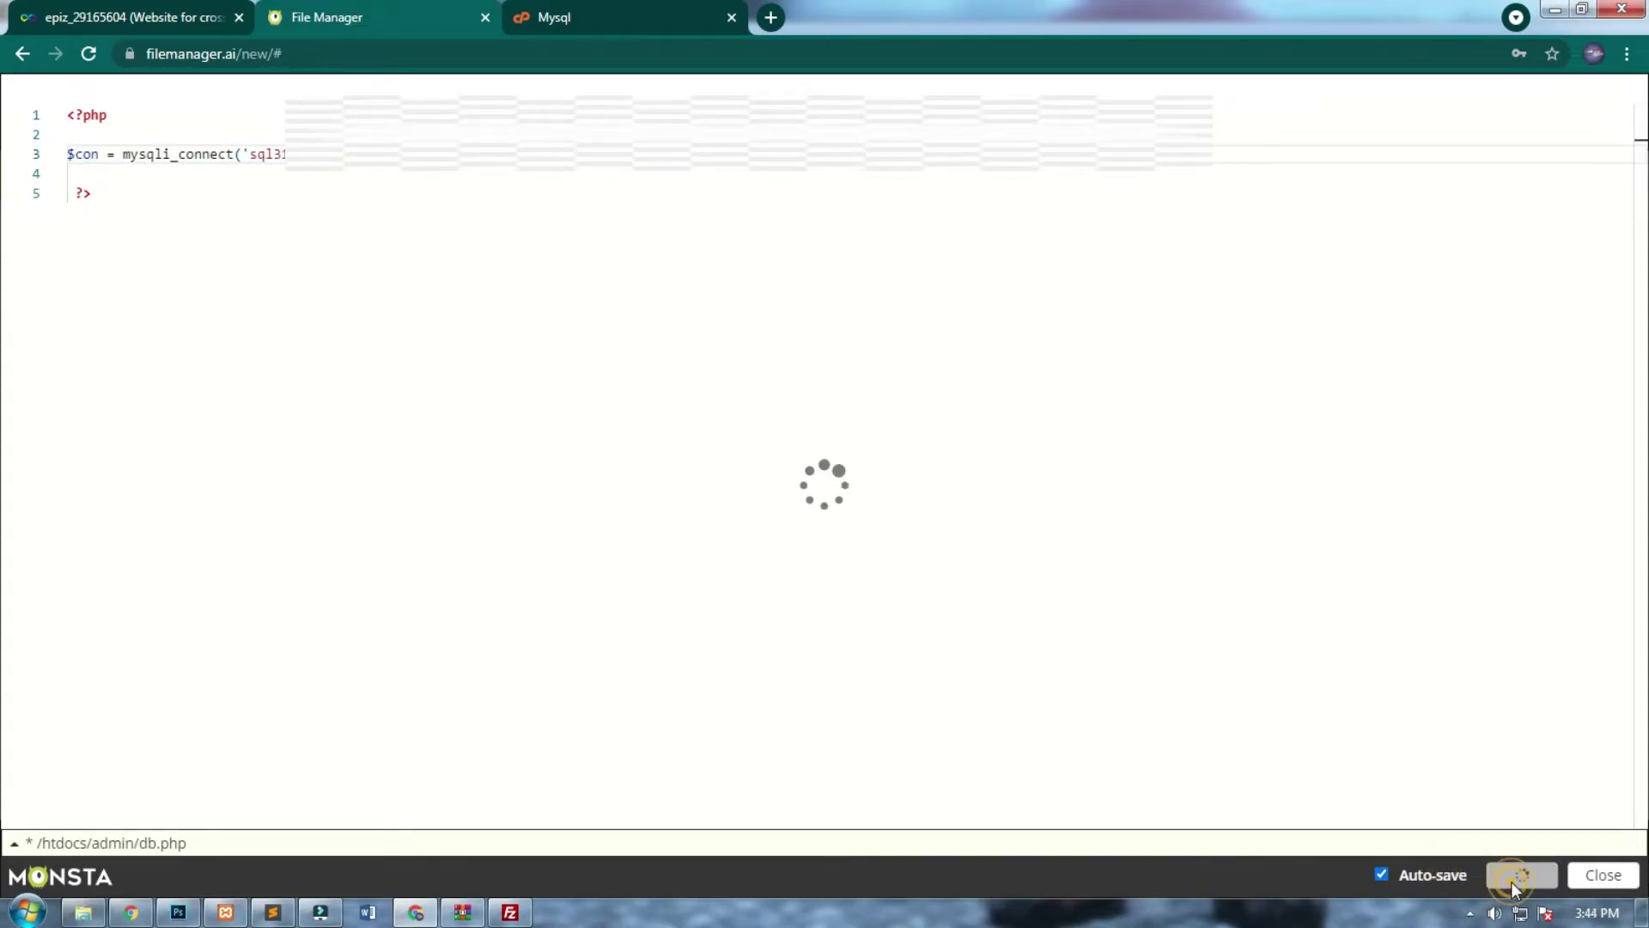
{"action": "left_click", "coordinate": [1600, 874]}
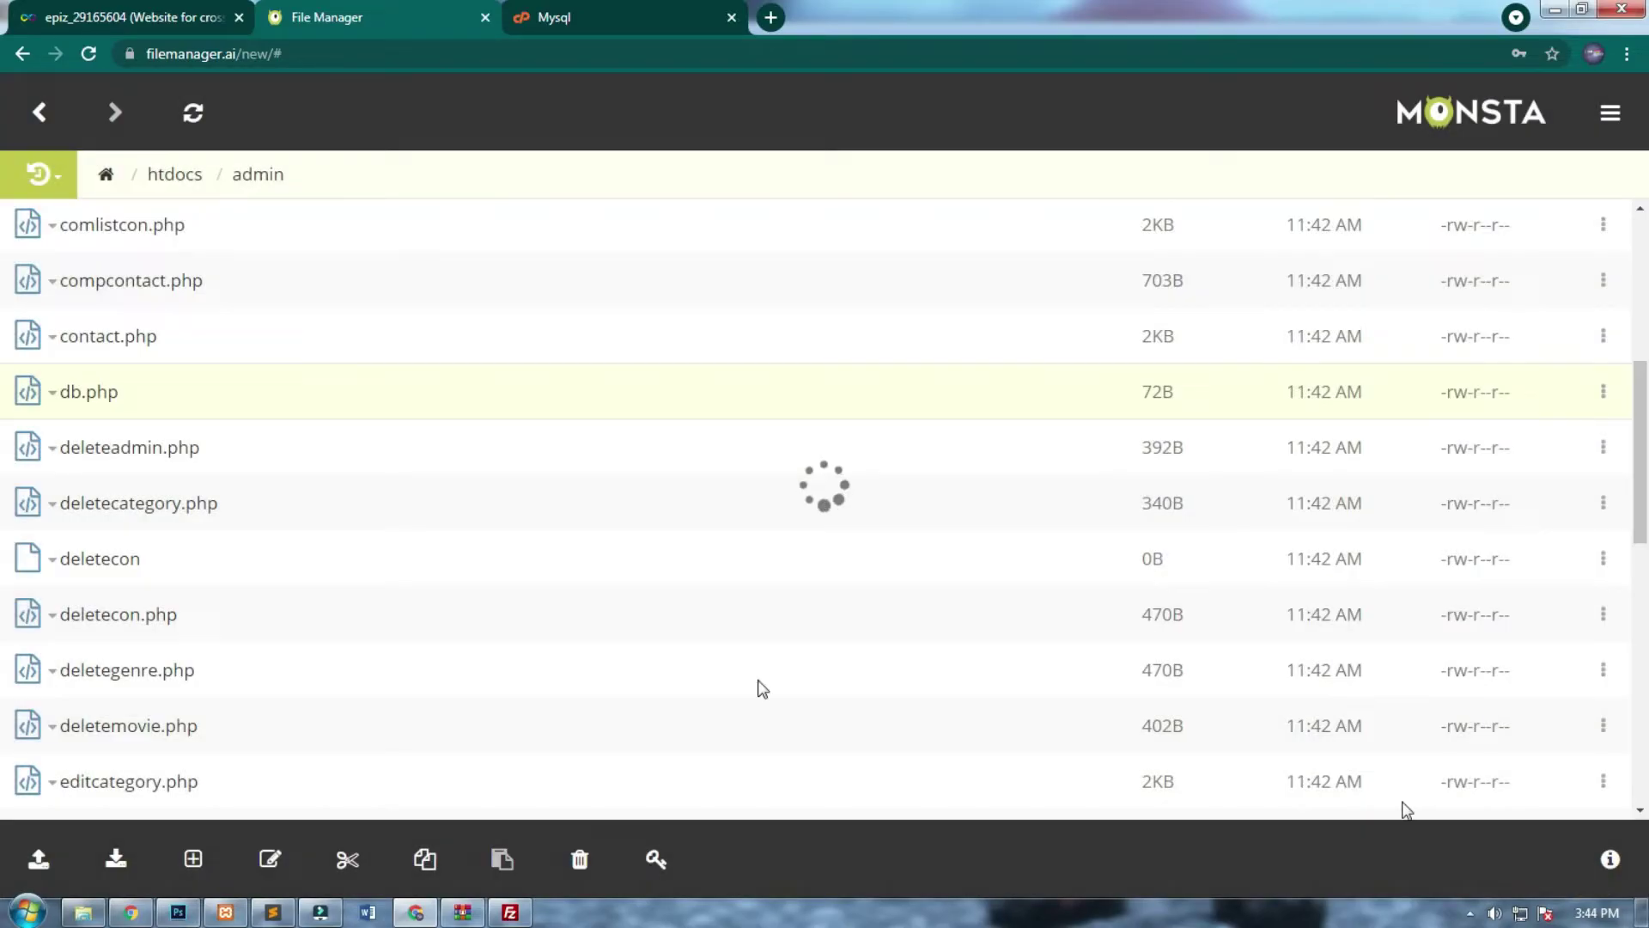
{"action": "left_click", "coordinate": [770, 17]}
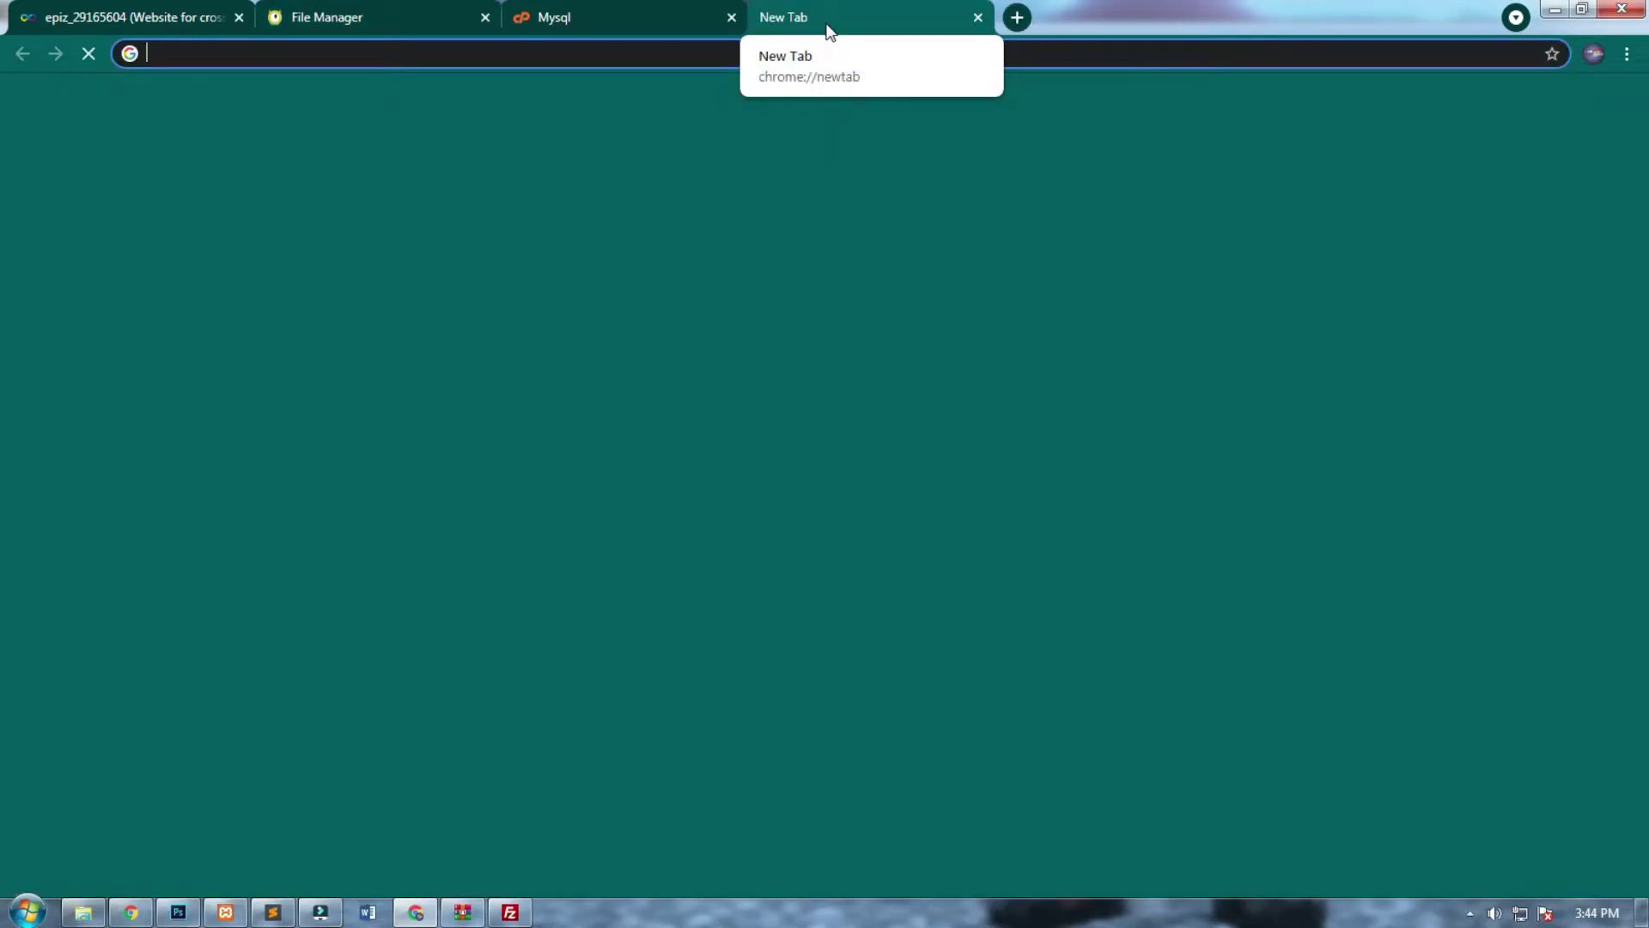
Load the live site at crosscinemaa.ml, then open phpMyAdmin for the hosted database.
{"action": "type", "text": "crosscinema.ml"}
{"action": "key", "text": "Left"}
{"action": "key", "text": "Left"}
{"action": "key", "text": "Left"}
{"action": "type", "text": "a"}
{"action": "key", "text": "Return"}
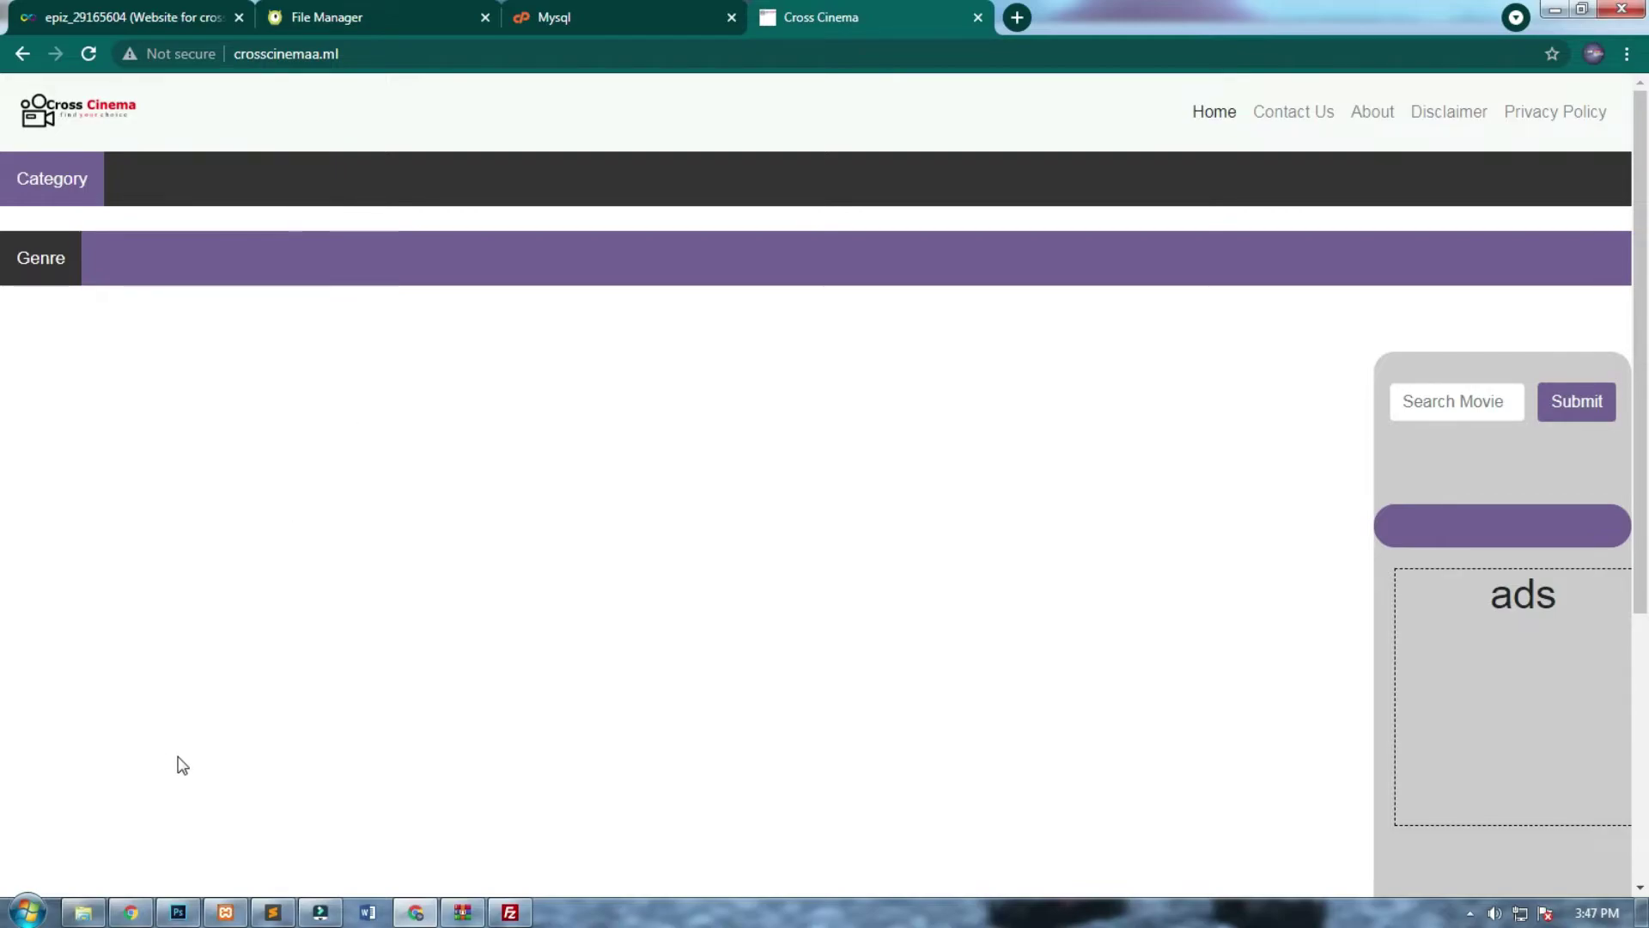
{"action": "left_click", "coordinate": [607, 4]}
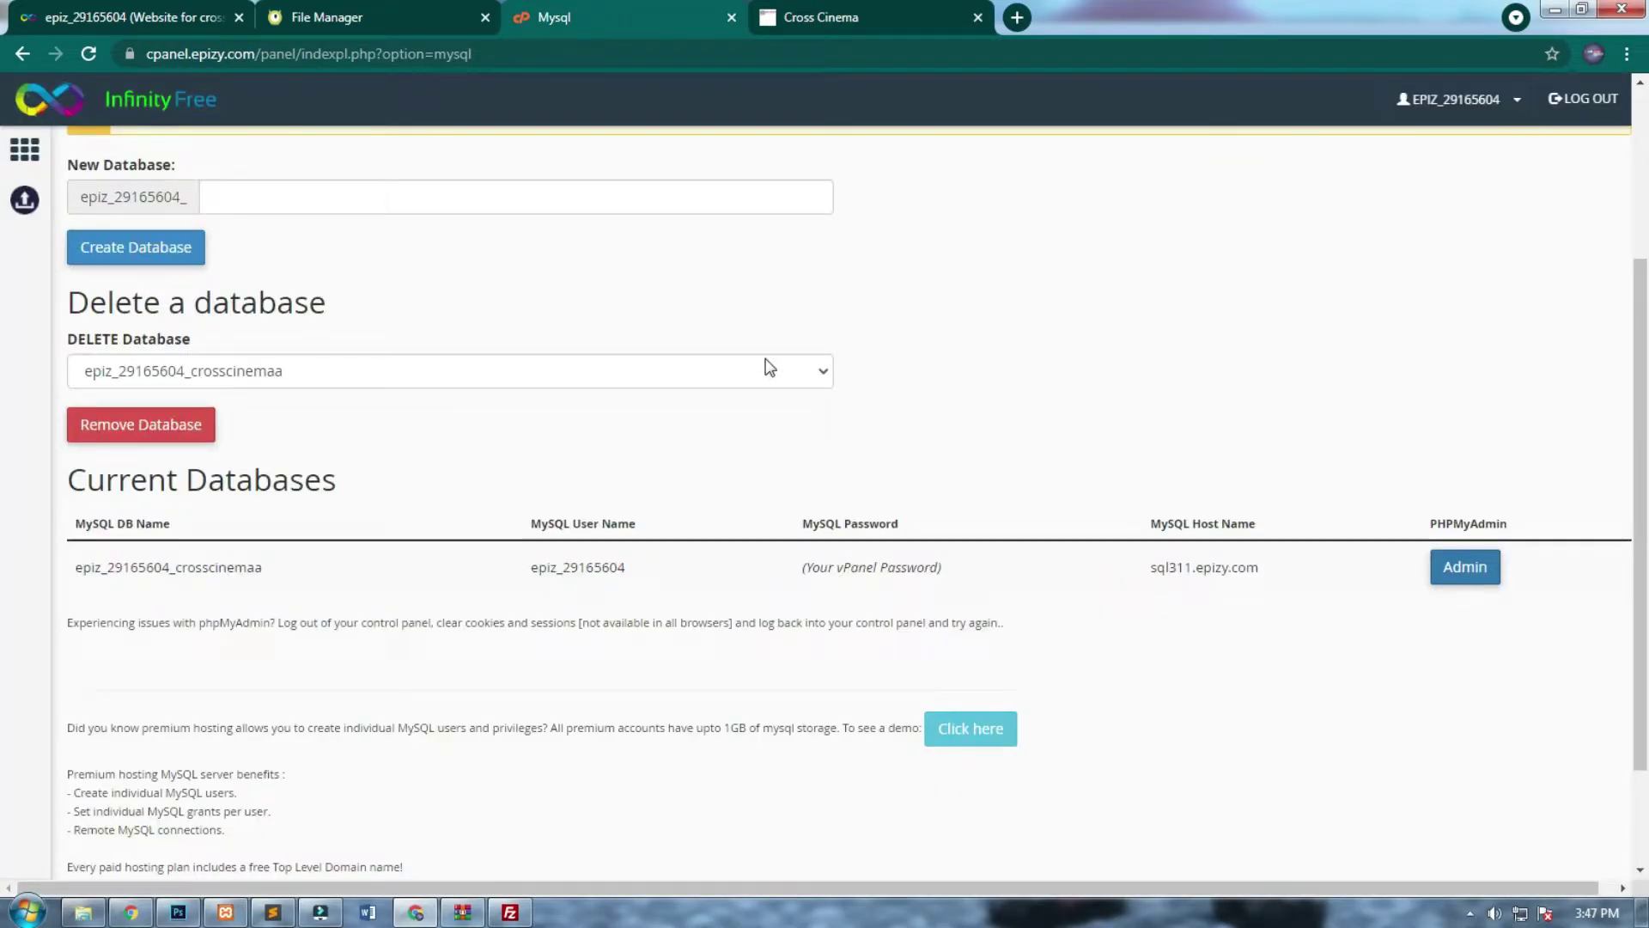
{"action": "left_click", "coordinate": [1446, 569]}
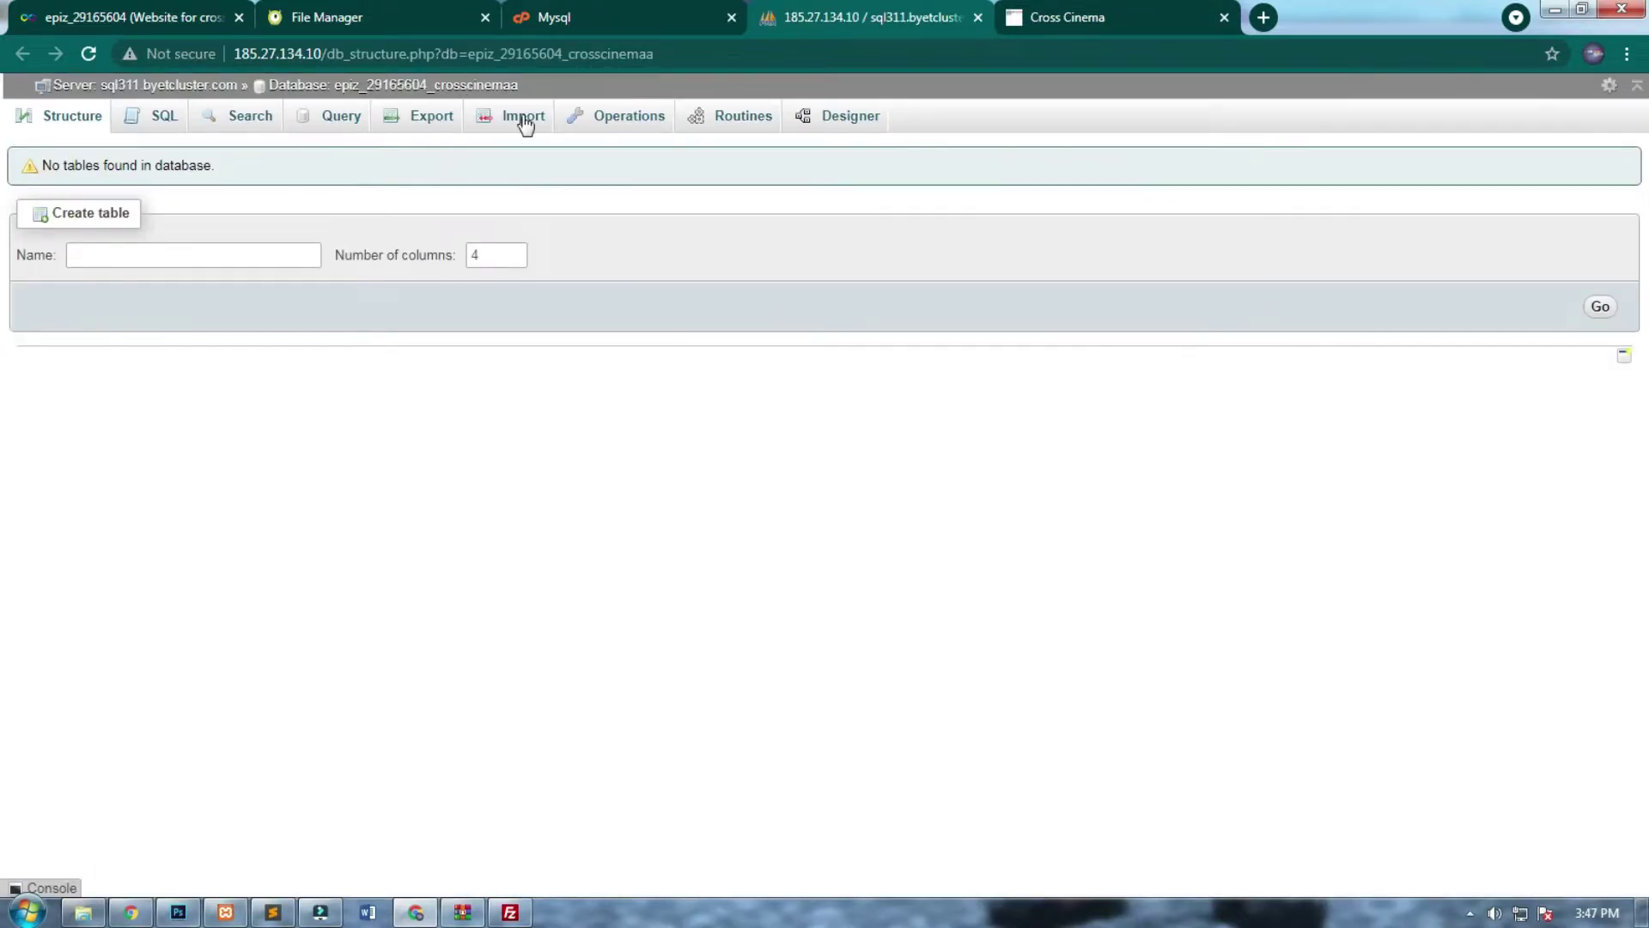
Open the hosted database's import page, then local phpMyAdmin via localhost and its crosscinema database.
{"action": "left_click", "coordinate": [526, 120]}
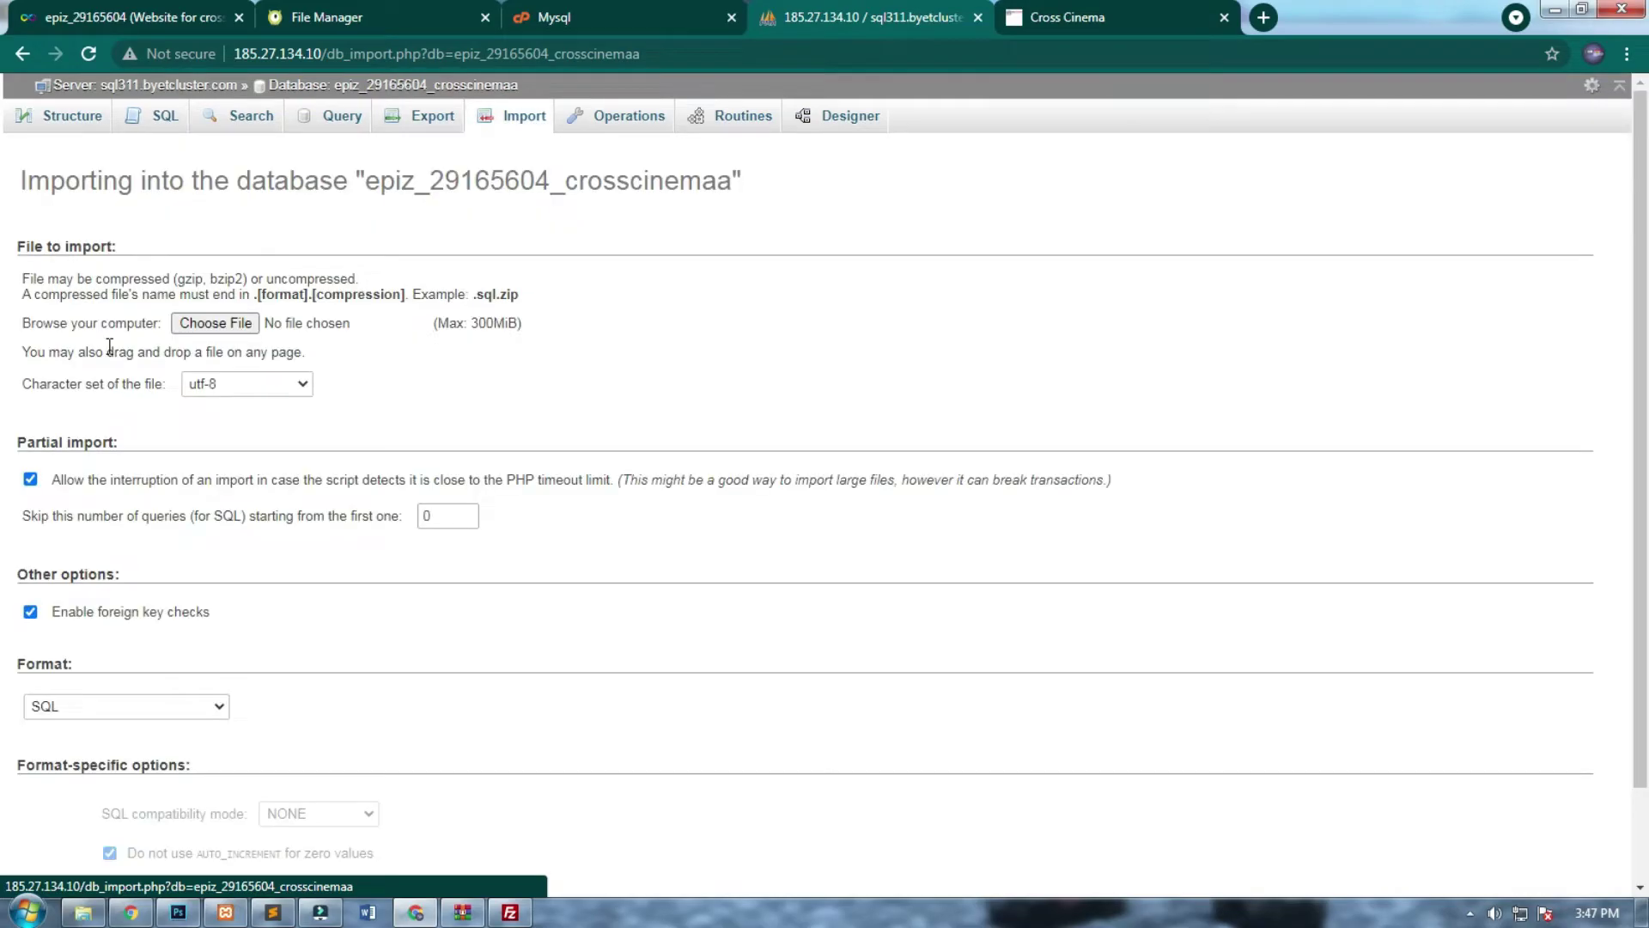
{"action": "left_click", "coordinate": [1263, 17]}
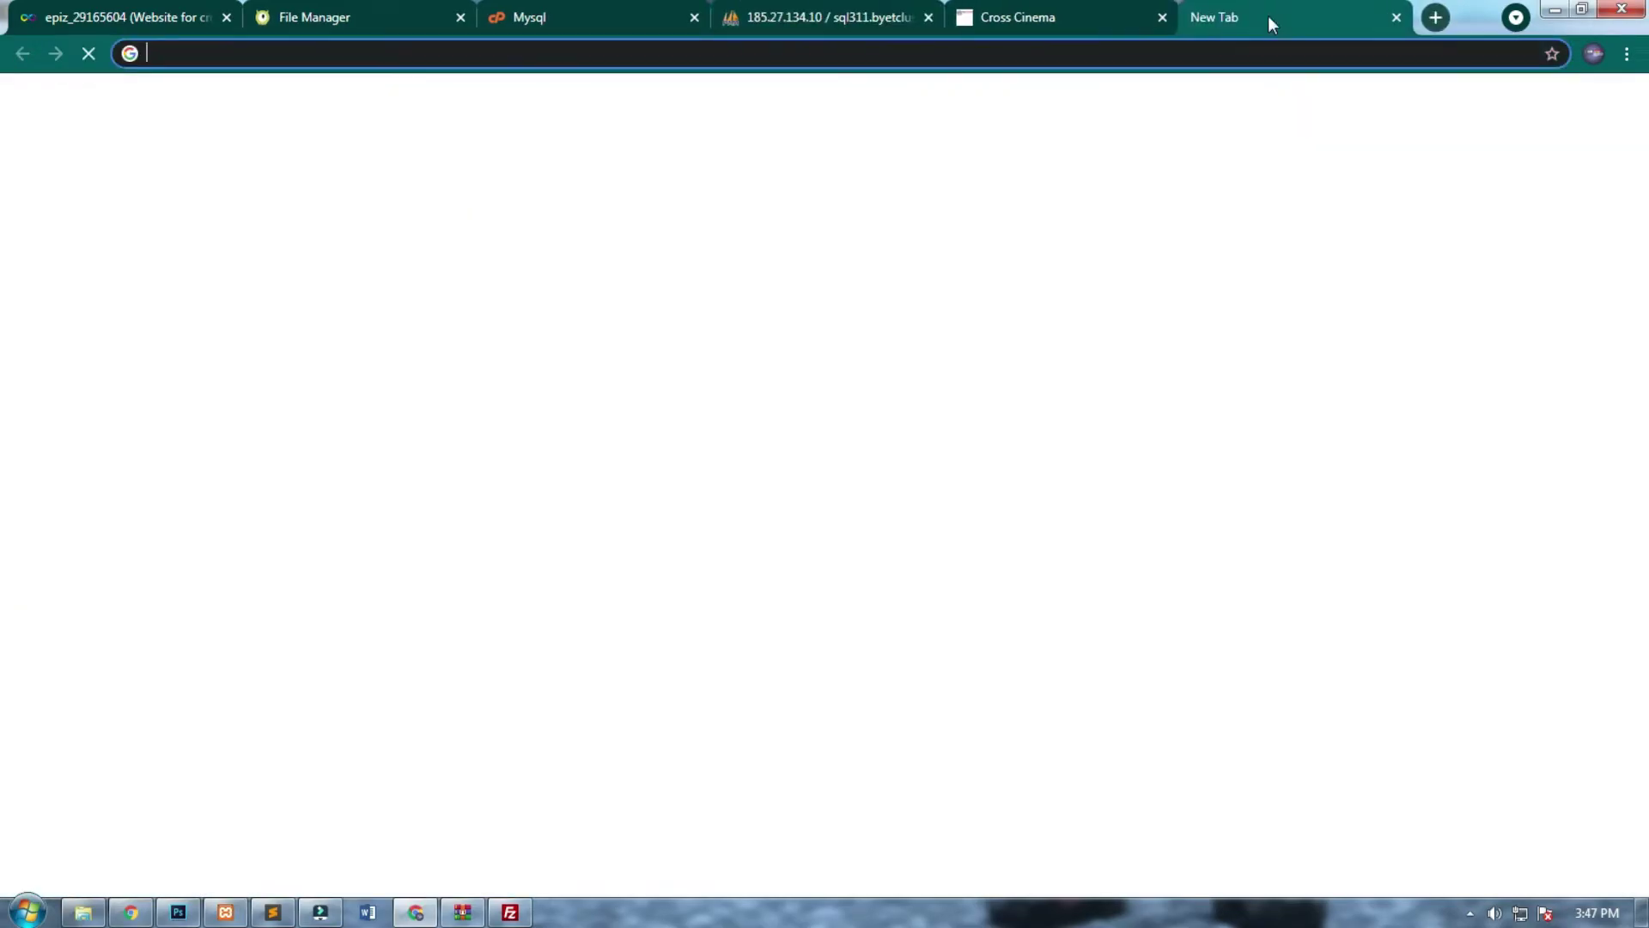
{"action": "type", "text": "localhost/crosscinema/search.php"}
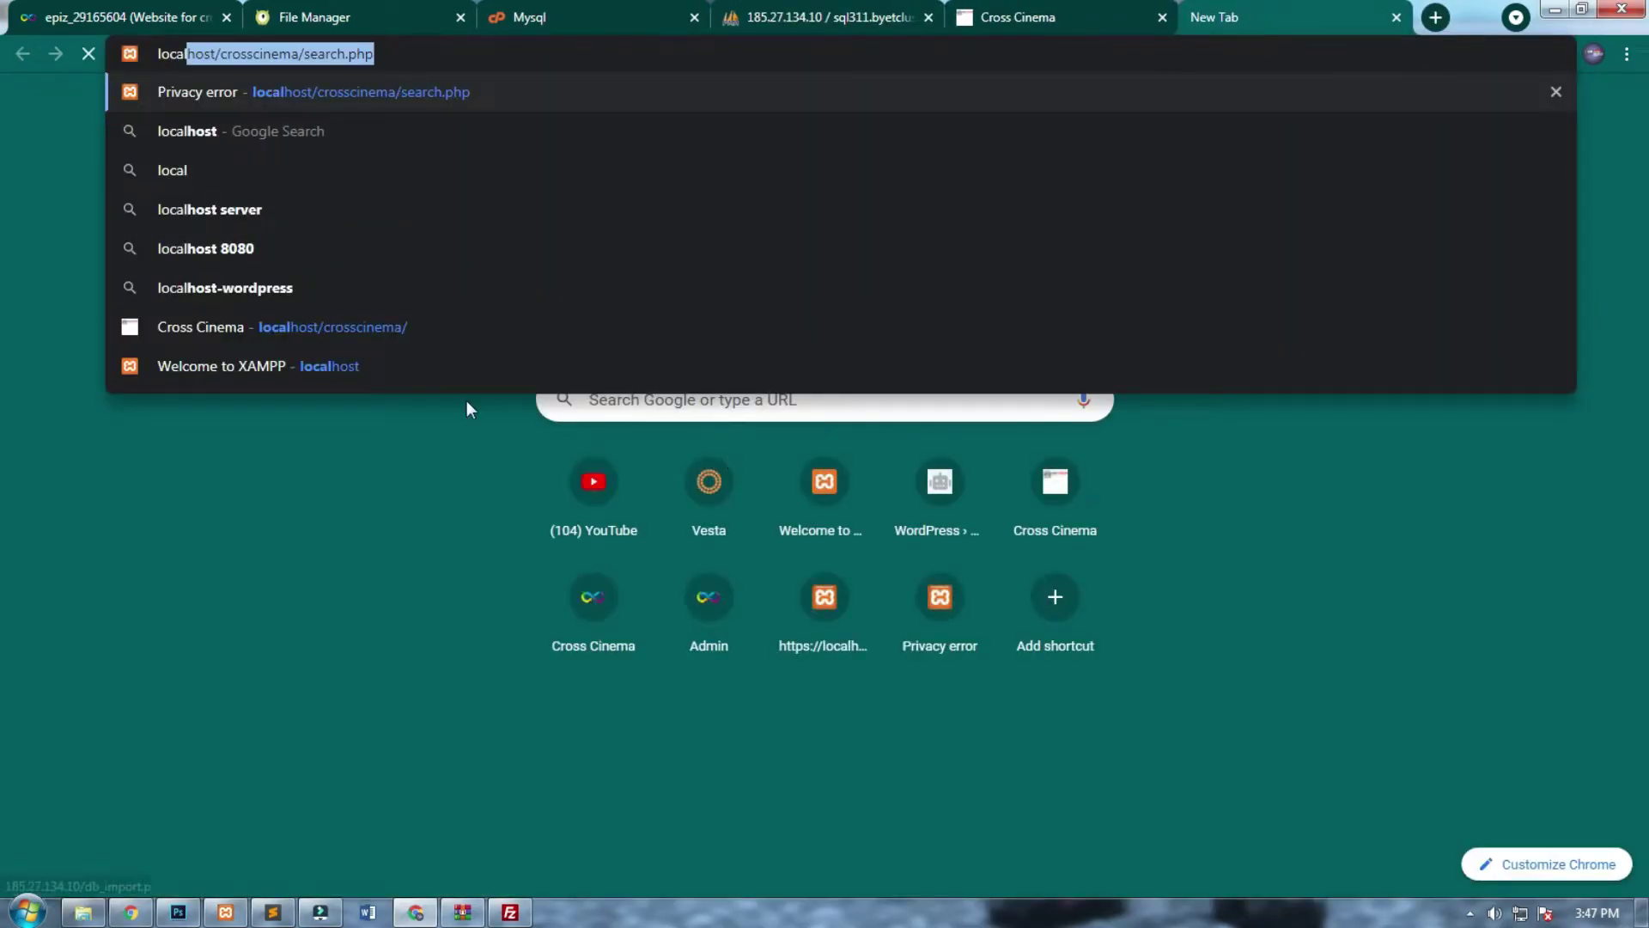
{"action": "left_click", "coordinate": [440, 370]}
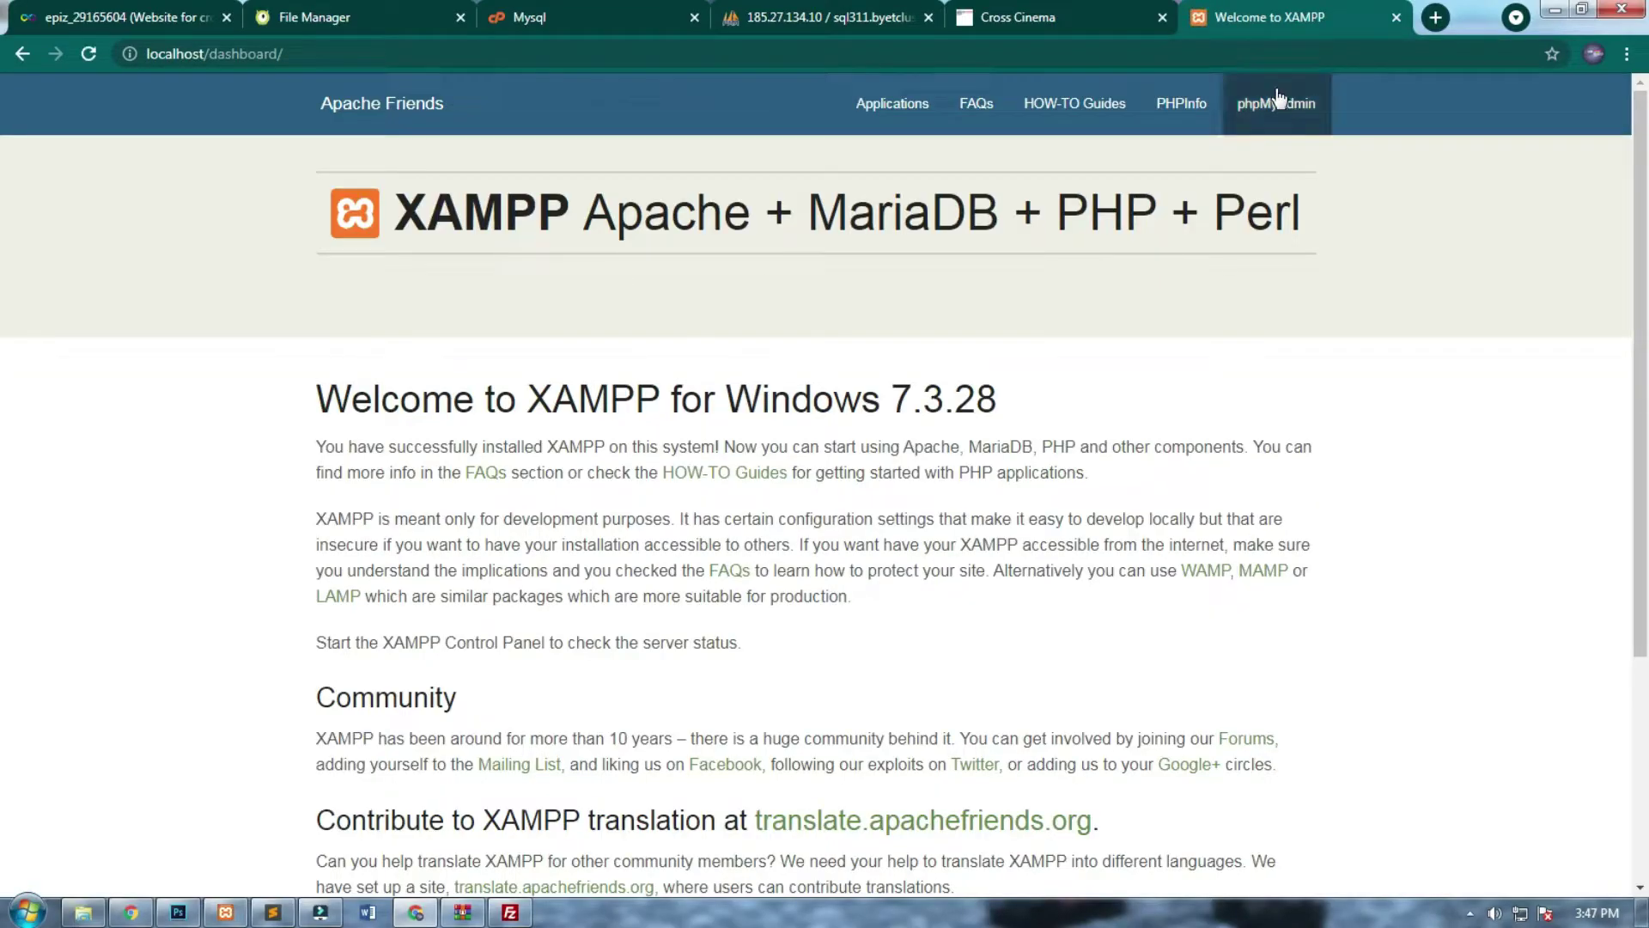
{"action": "left_click", "coordinate": [1277, 100]}
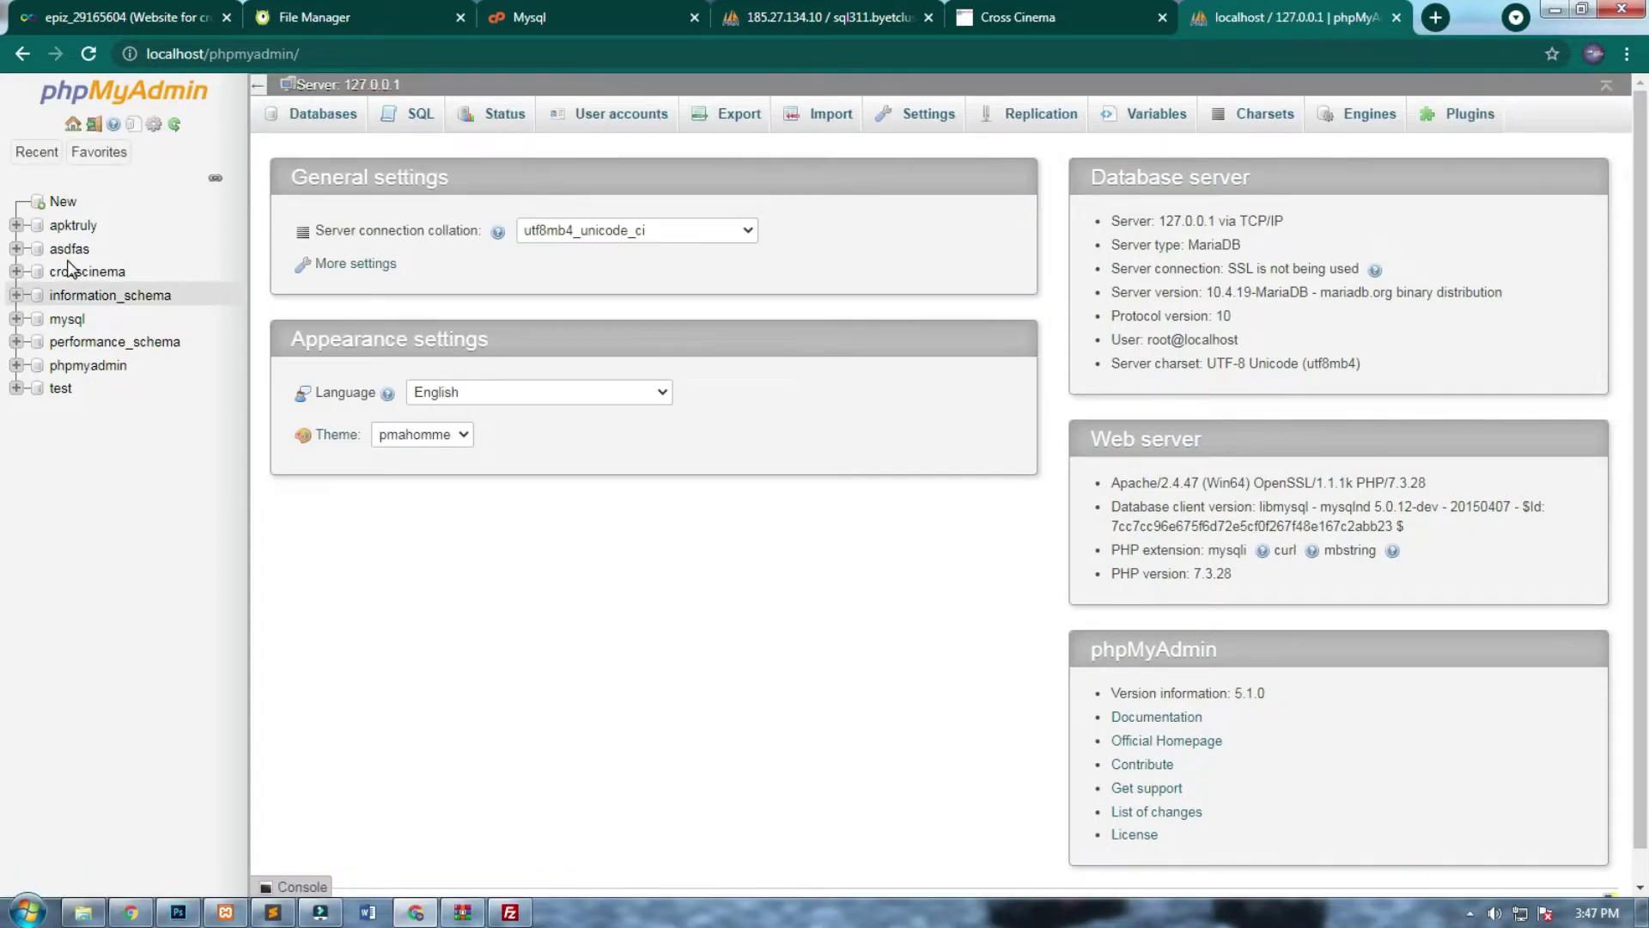
{"action": "left_click", "coordinate": [77, 273]}
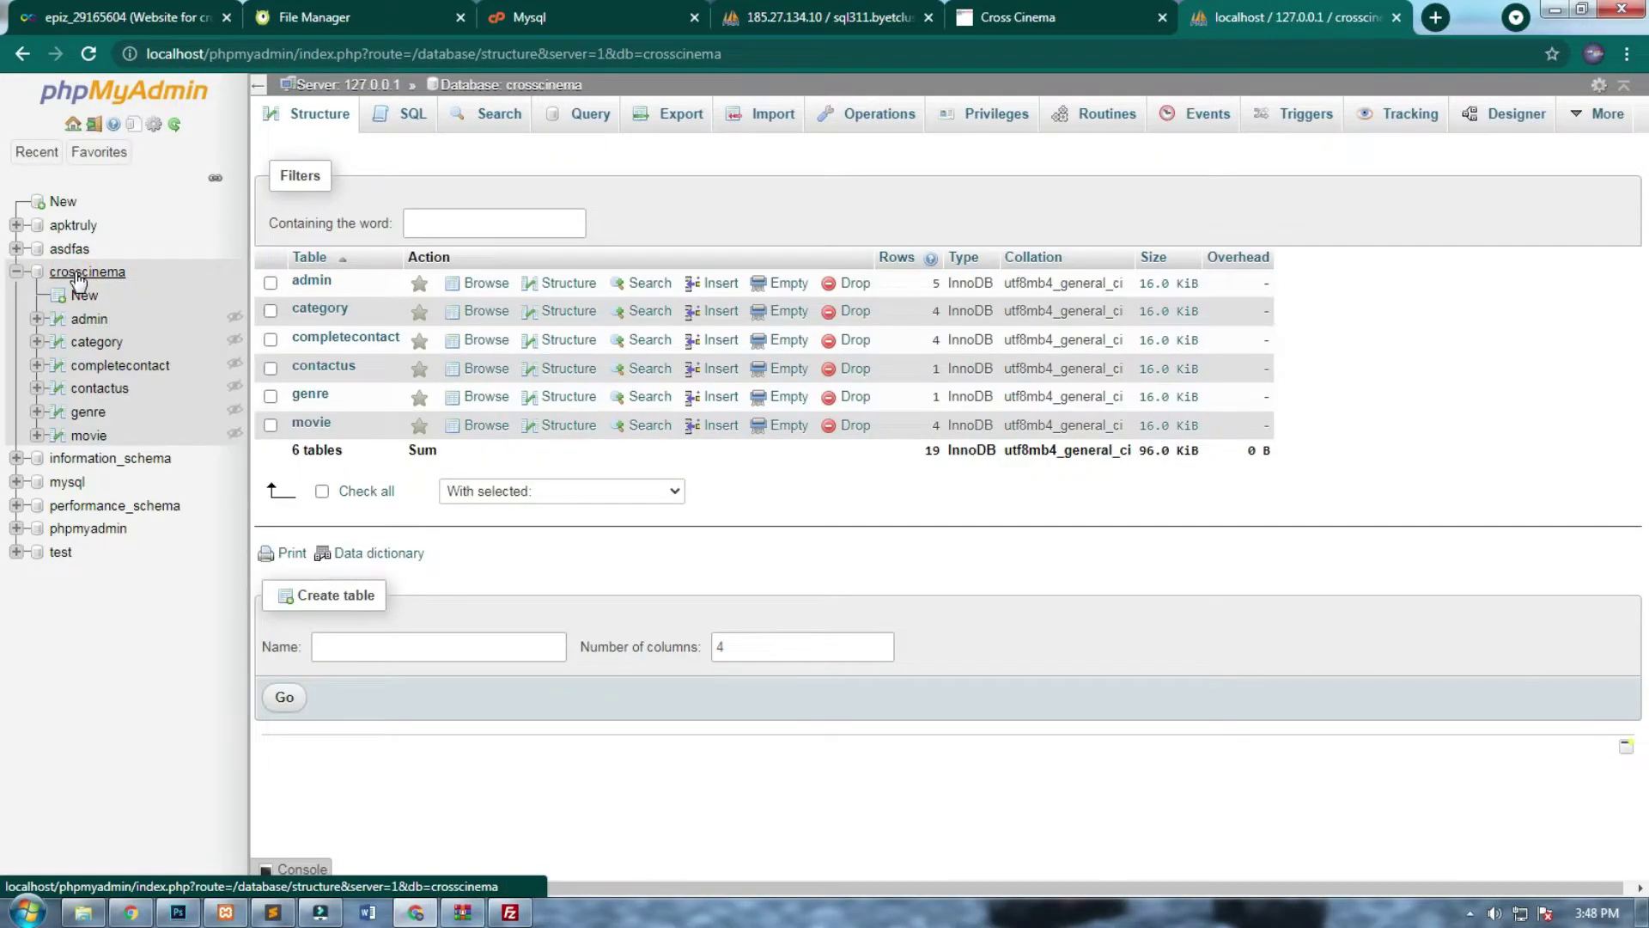
Save a 'crosscinema' export template and export the crosscinema database as crosscinema (1).sql.
{"action": "left_click", "coordinate": [698, 118]}
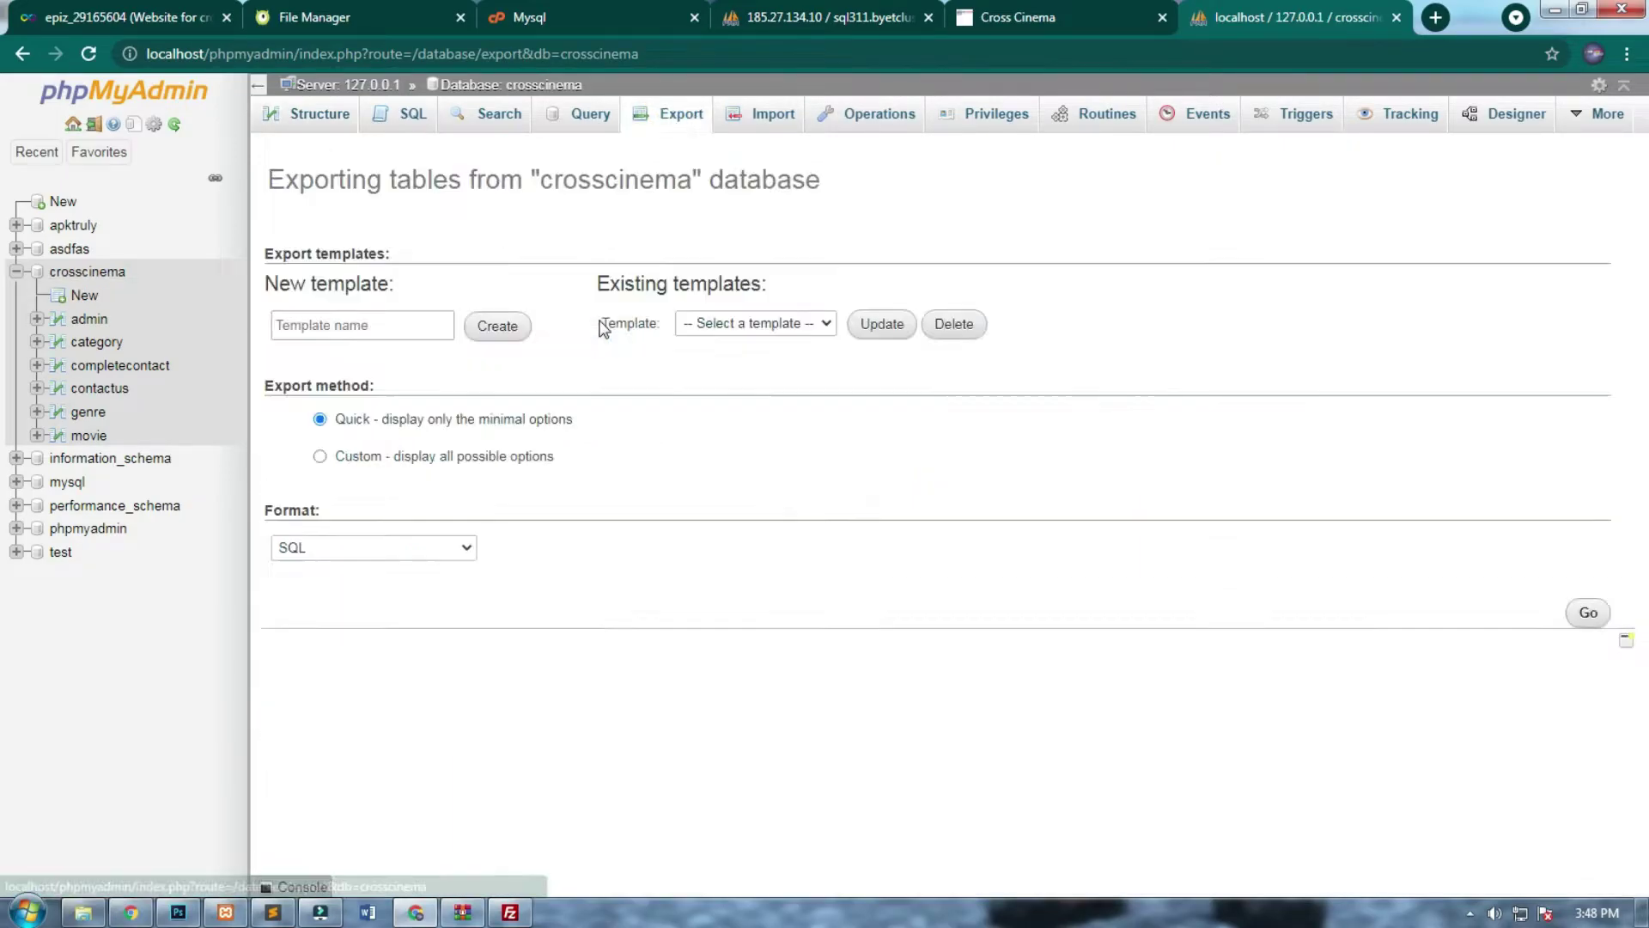
{"action": "left_click", "coordinate": [370, 327]}
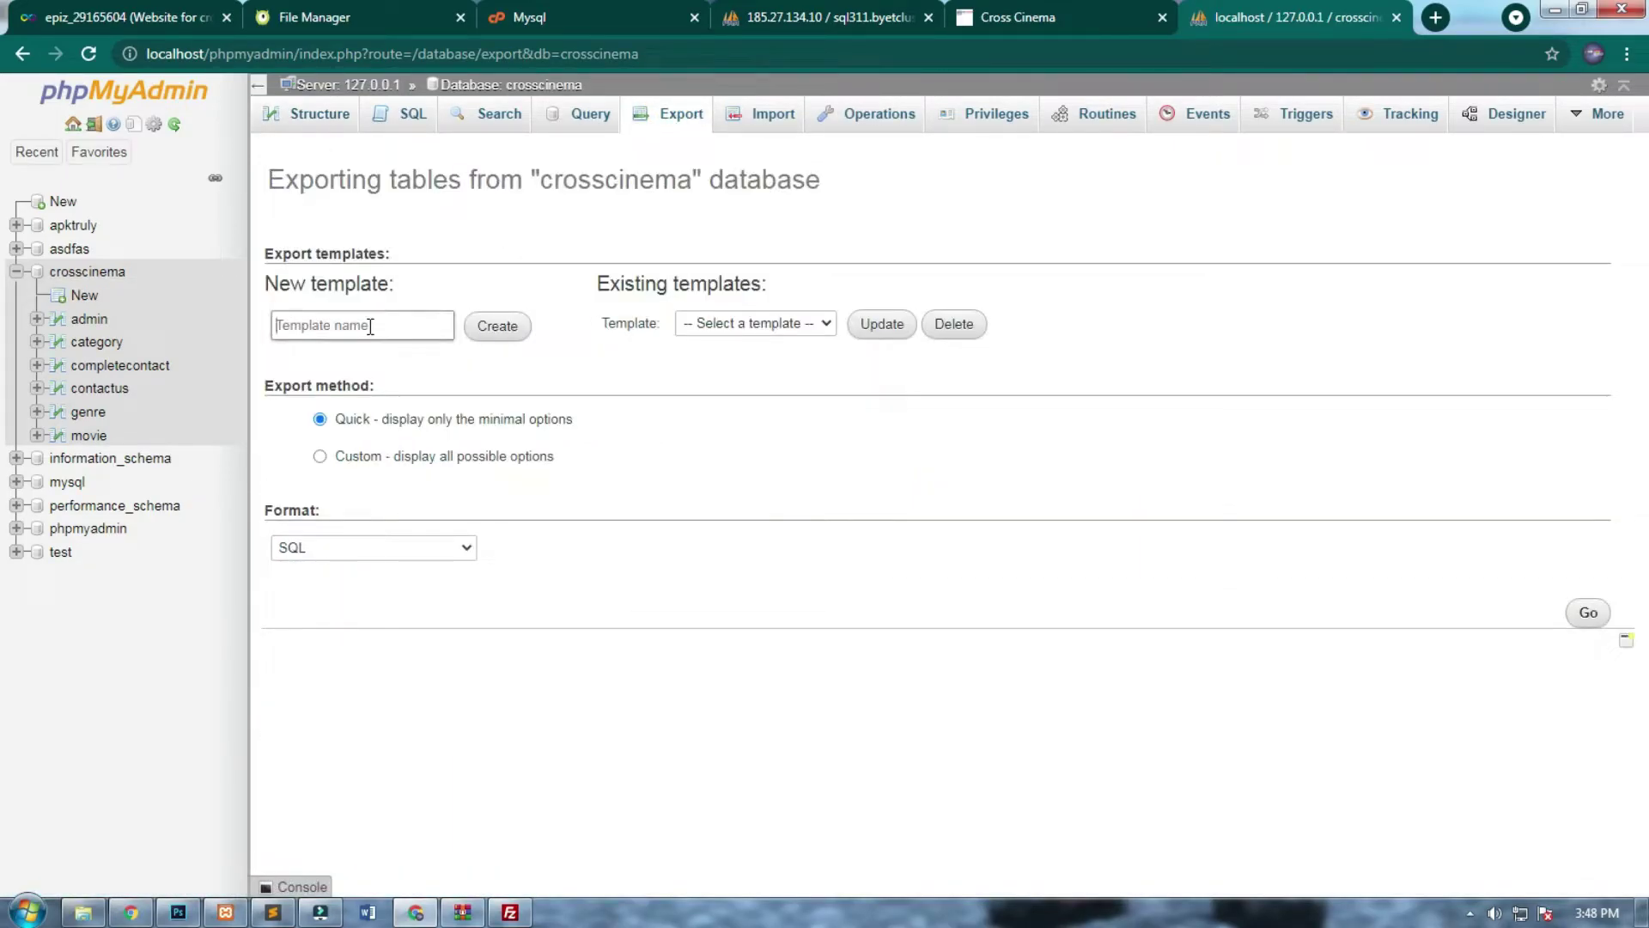
{"action": "type", "text": "cr"}
{"action": "left_click", "coordinate": [481, 335]}
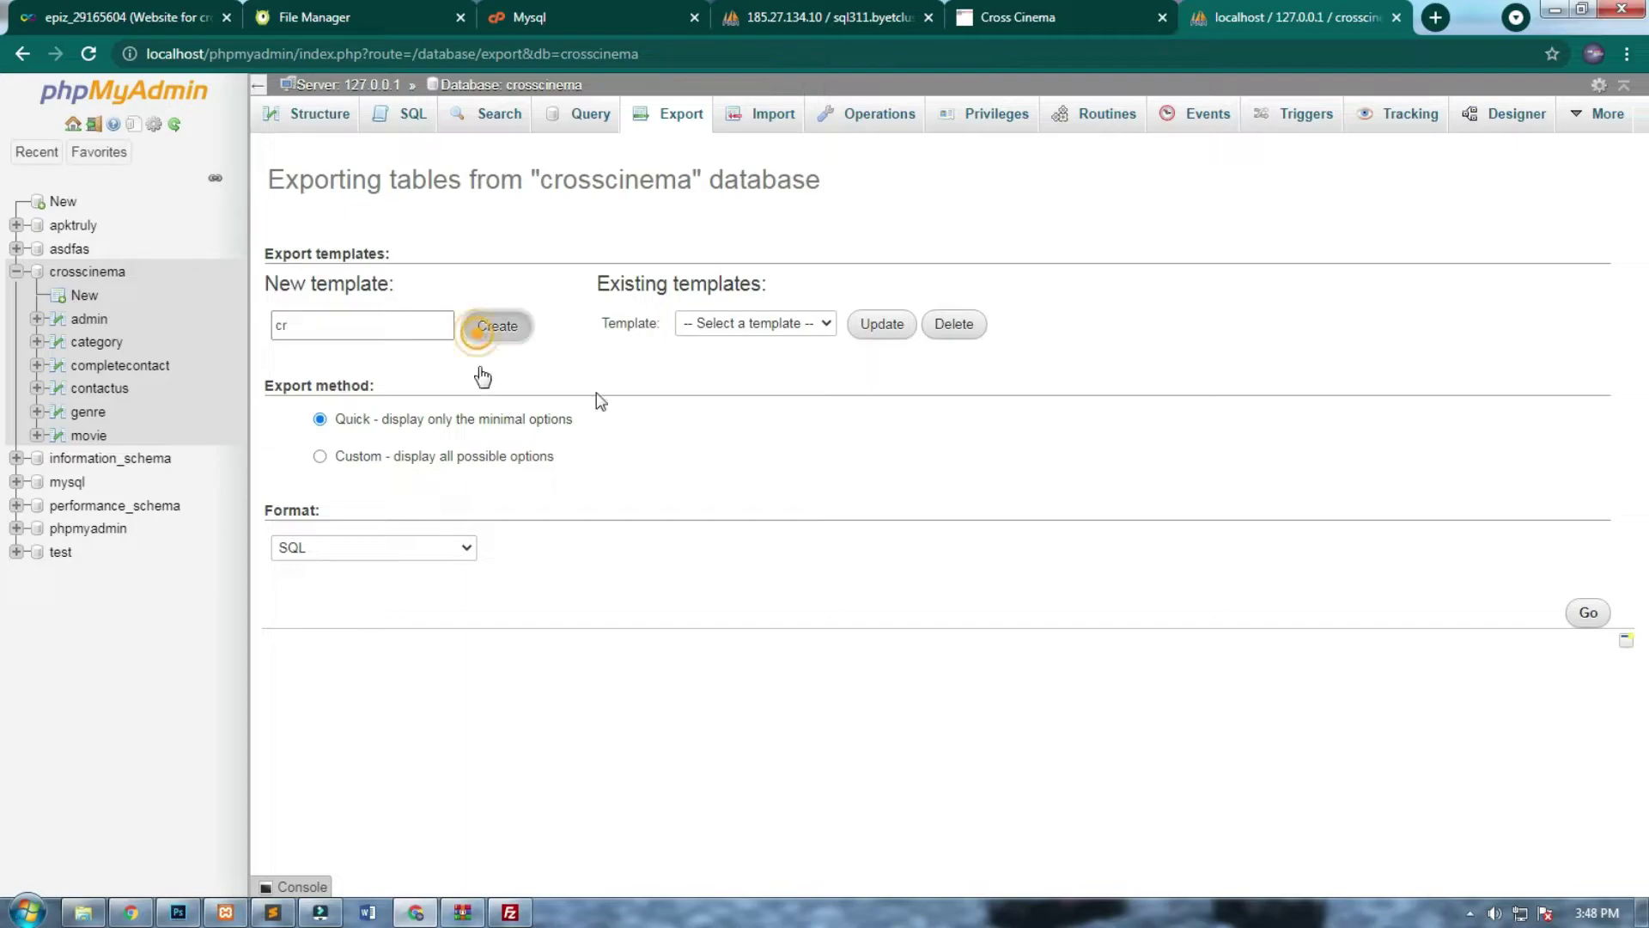
{"action": "left_click", "coordinate": [769, 323]}
{"action": "left_click", "coordinate": [778, 374]}
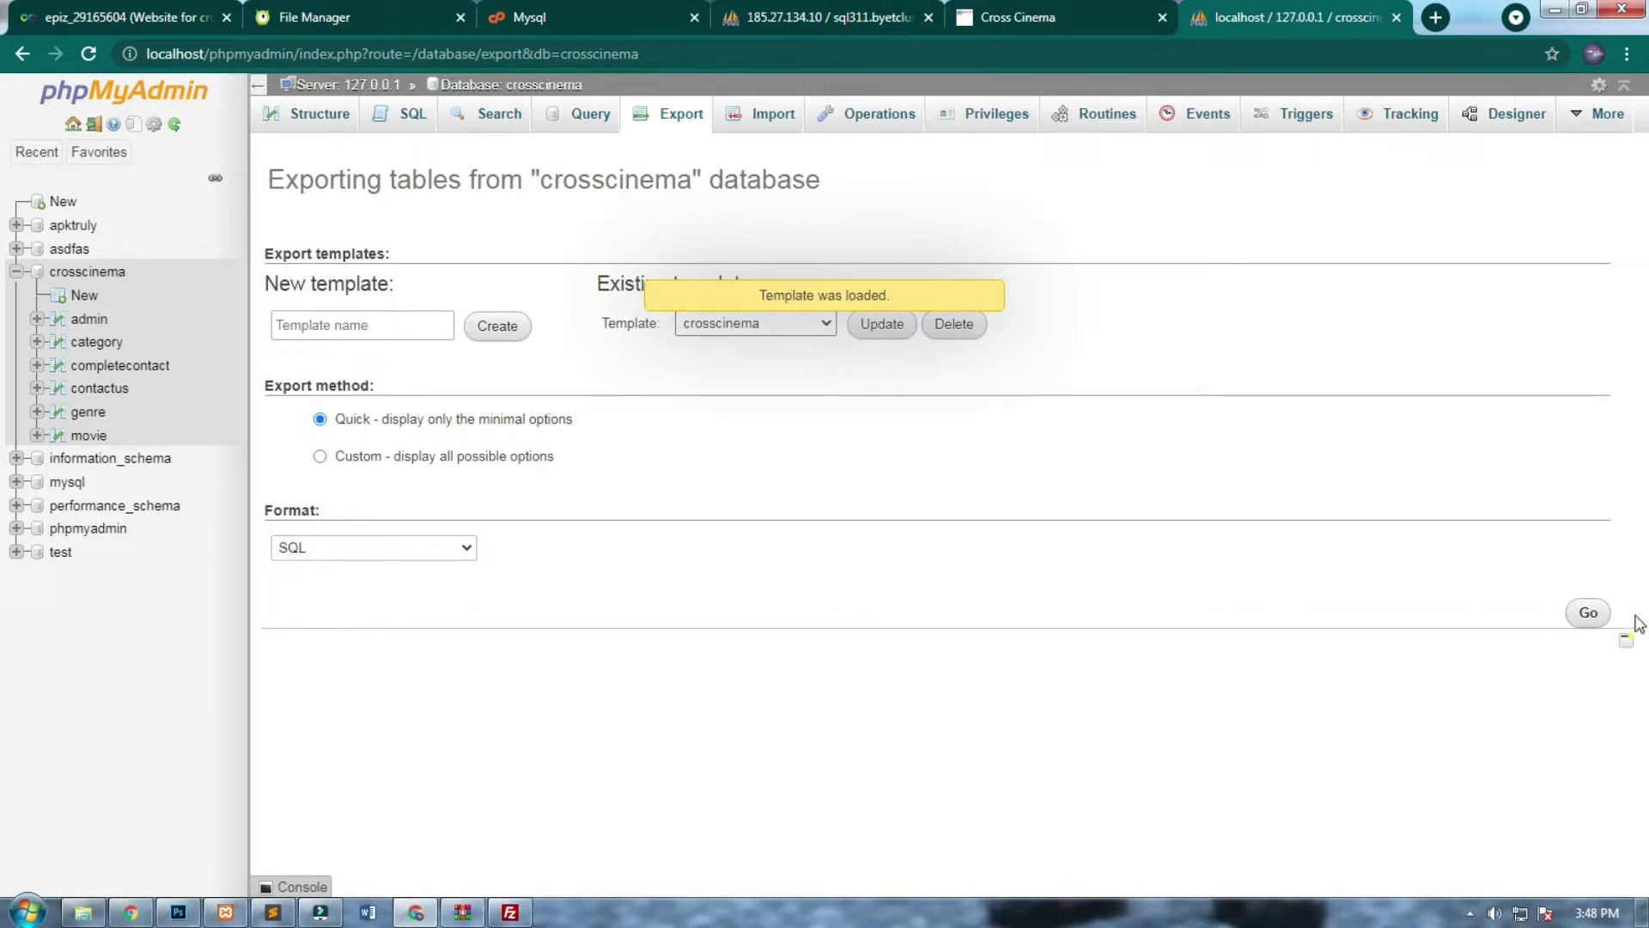
{"action": "left_click", "coordinate": [1594, 612]}
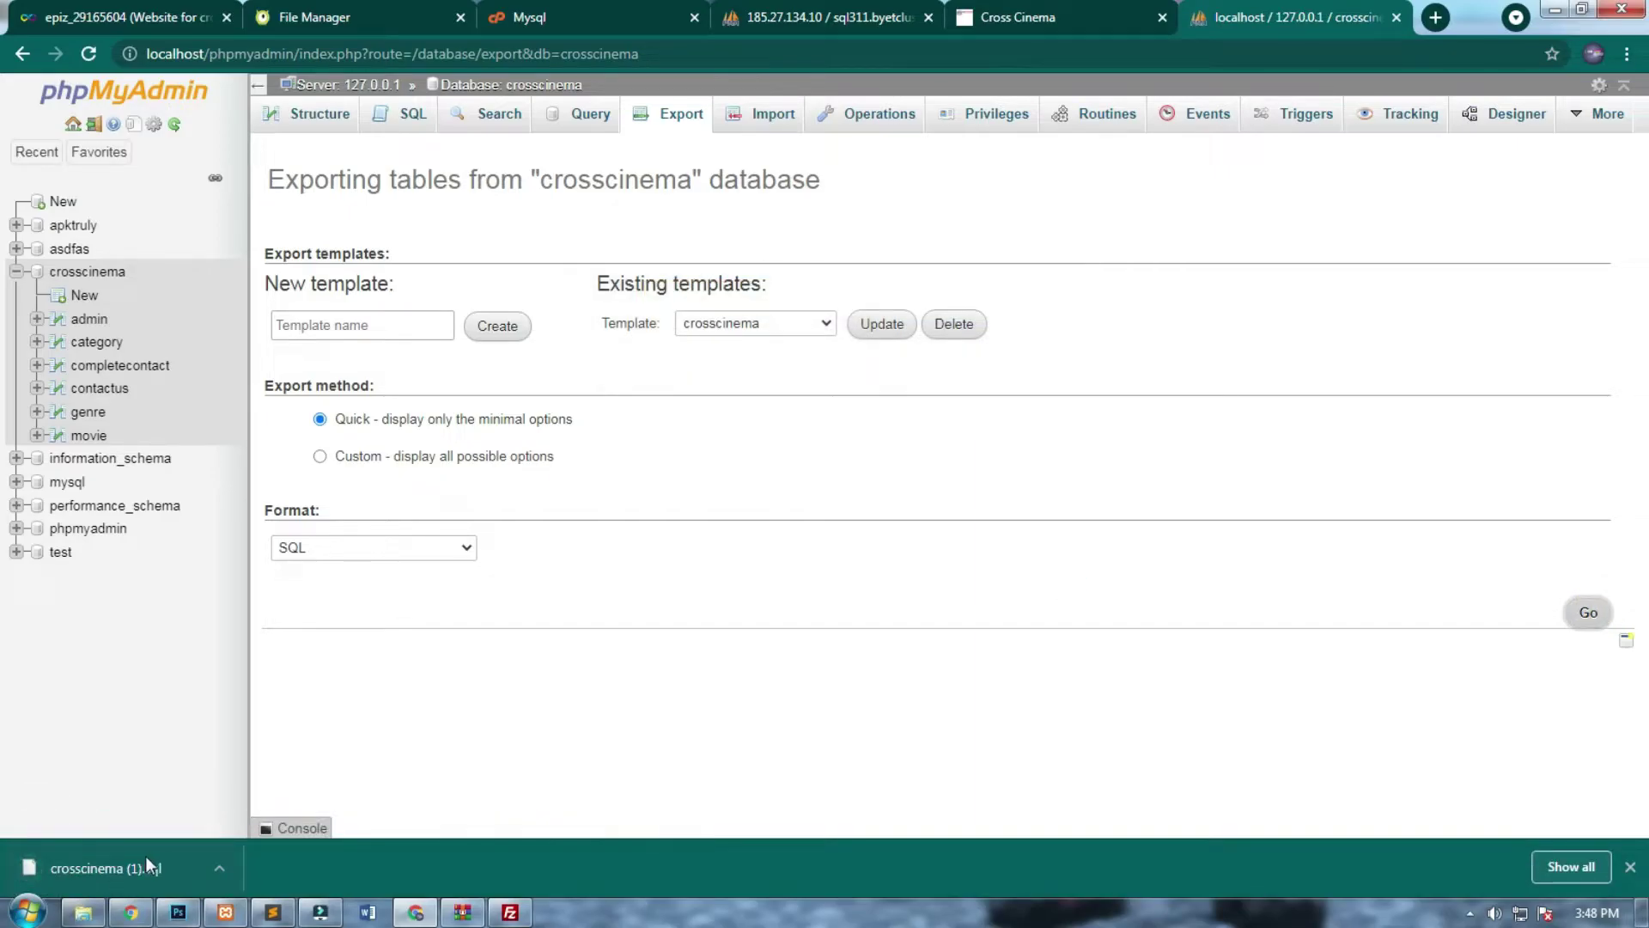
On the hosted database's Import page, choose Downloads\crosscinema (1).sql as the file.
{"action": "left_click", "coordinate": [856, 11]}
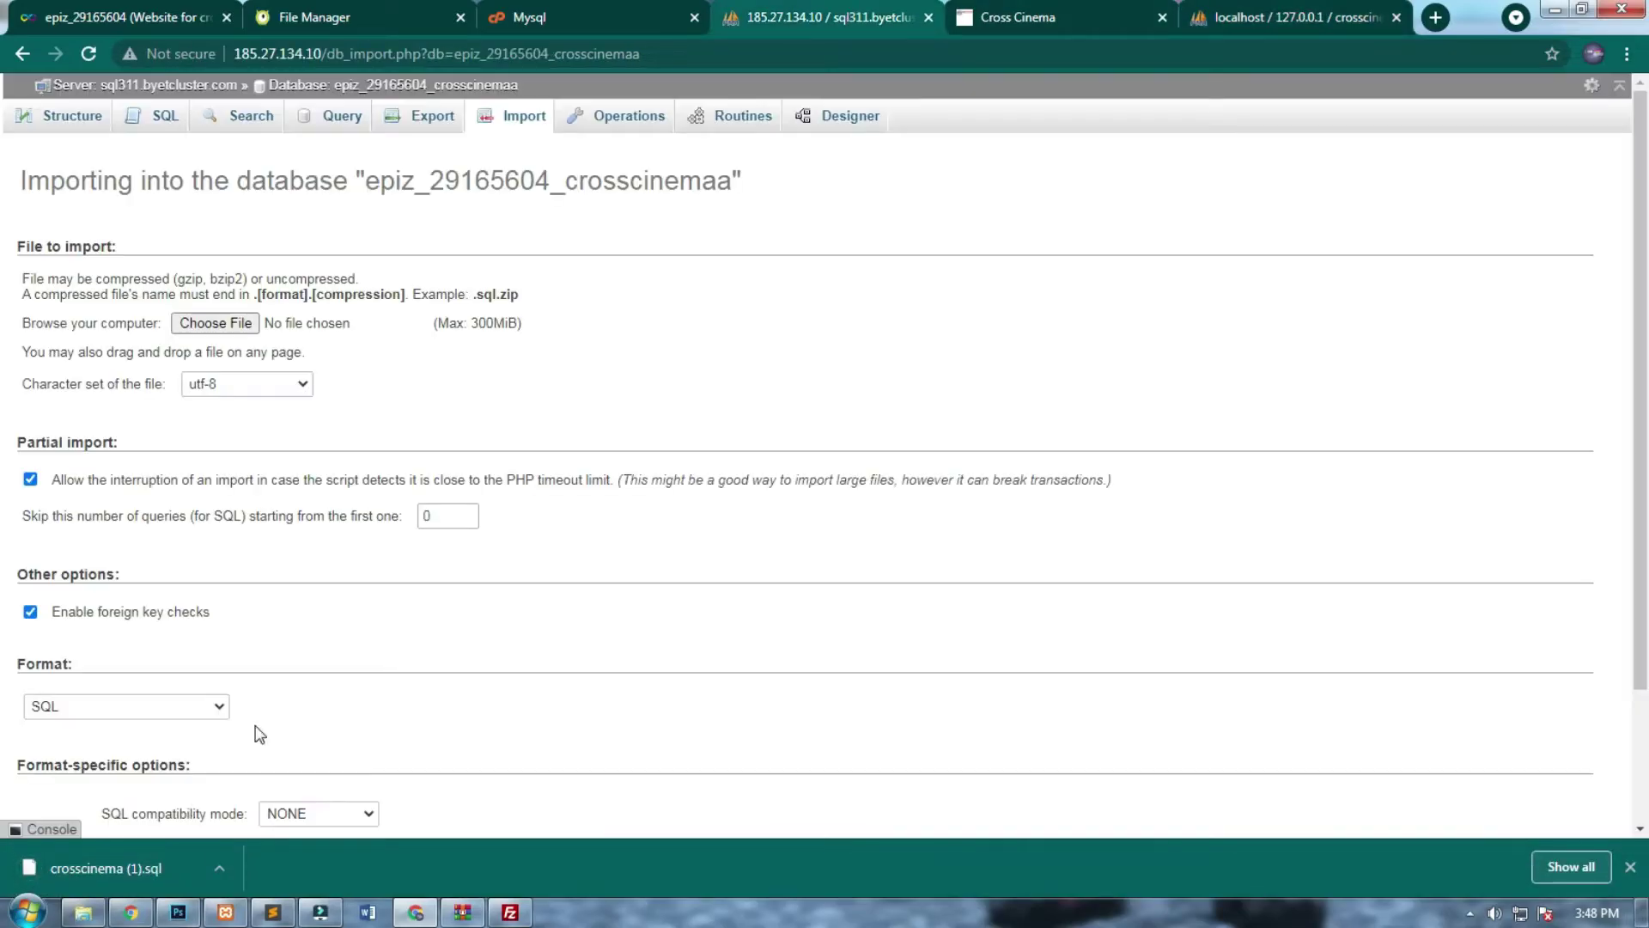
{"action": "left_click_drag", "start_coordinate": [156, 861], "coordinate": [243, 331]}
{"action": "left_click", "coordinate": [240, 324]}
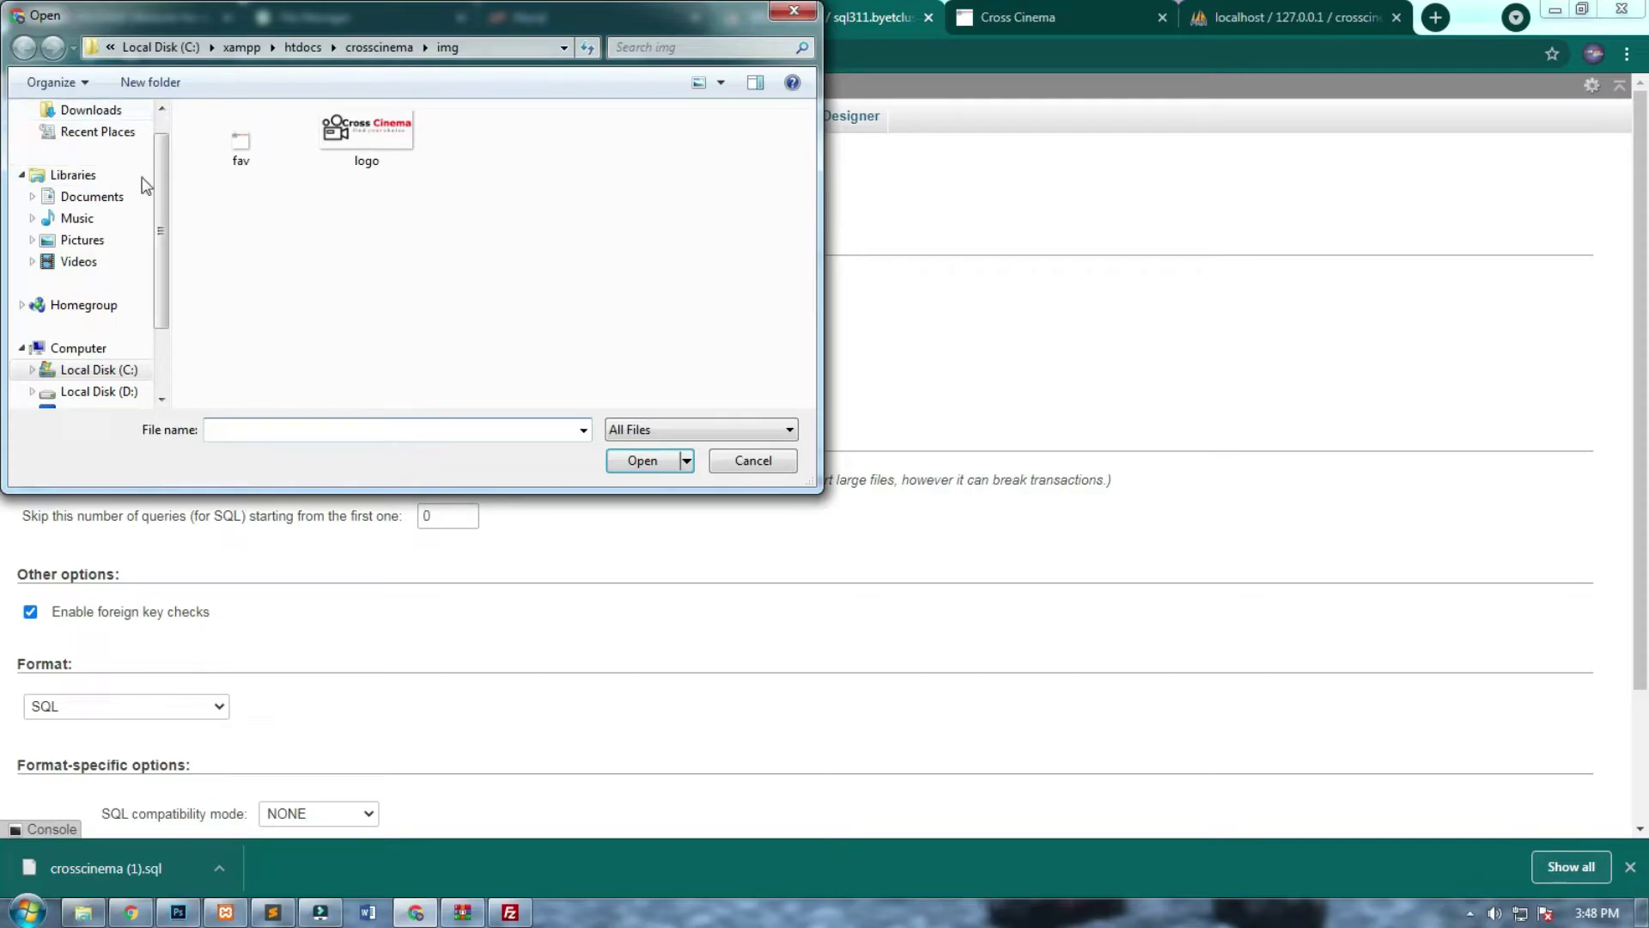
{"action": "left_click_drag", "start_coordinate": [161, 190], "coordinate": [165, 112]}
{"action": "left_click", "coordinate": [103, 141]}
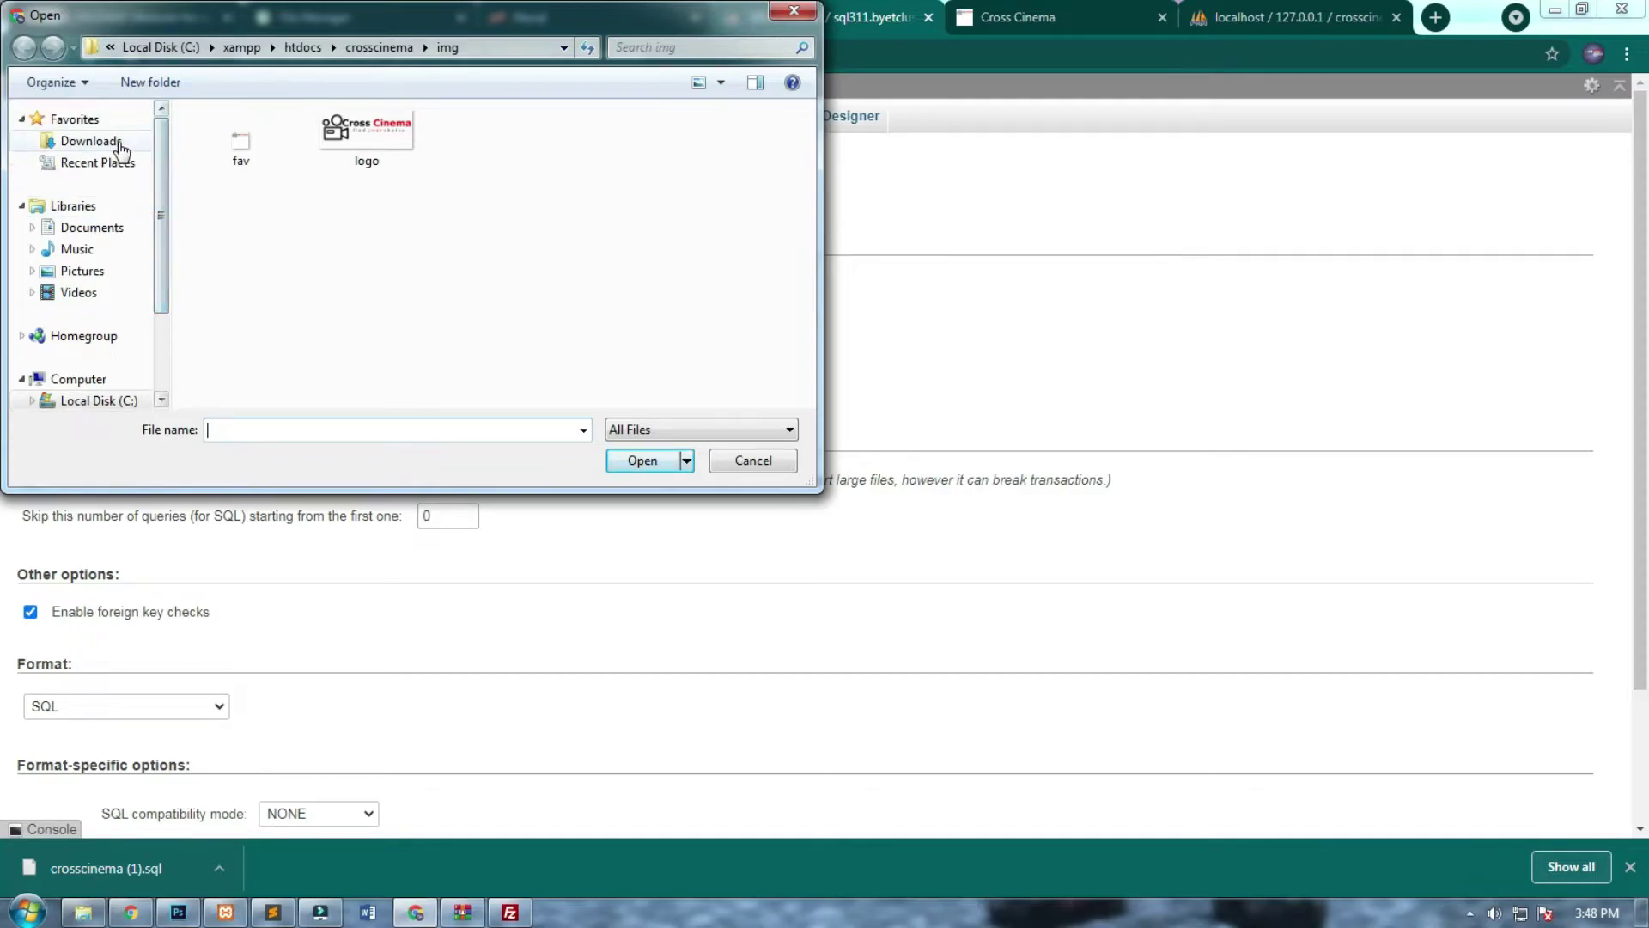
{"action": "left_click", "coordinate": [271, 429]}
{"action": "type", "text": "c"}
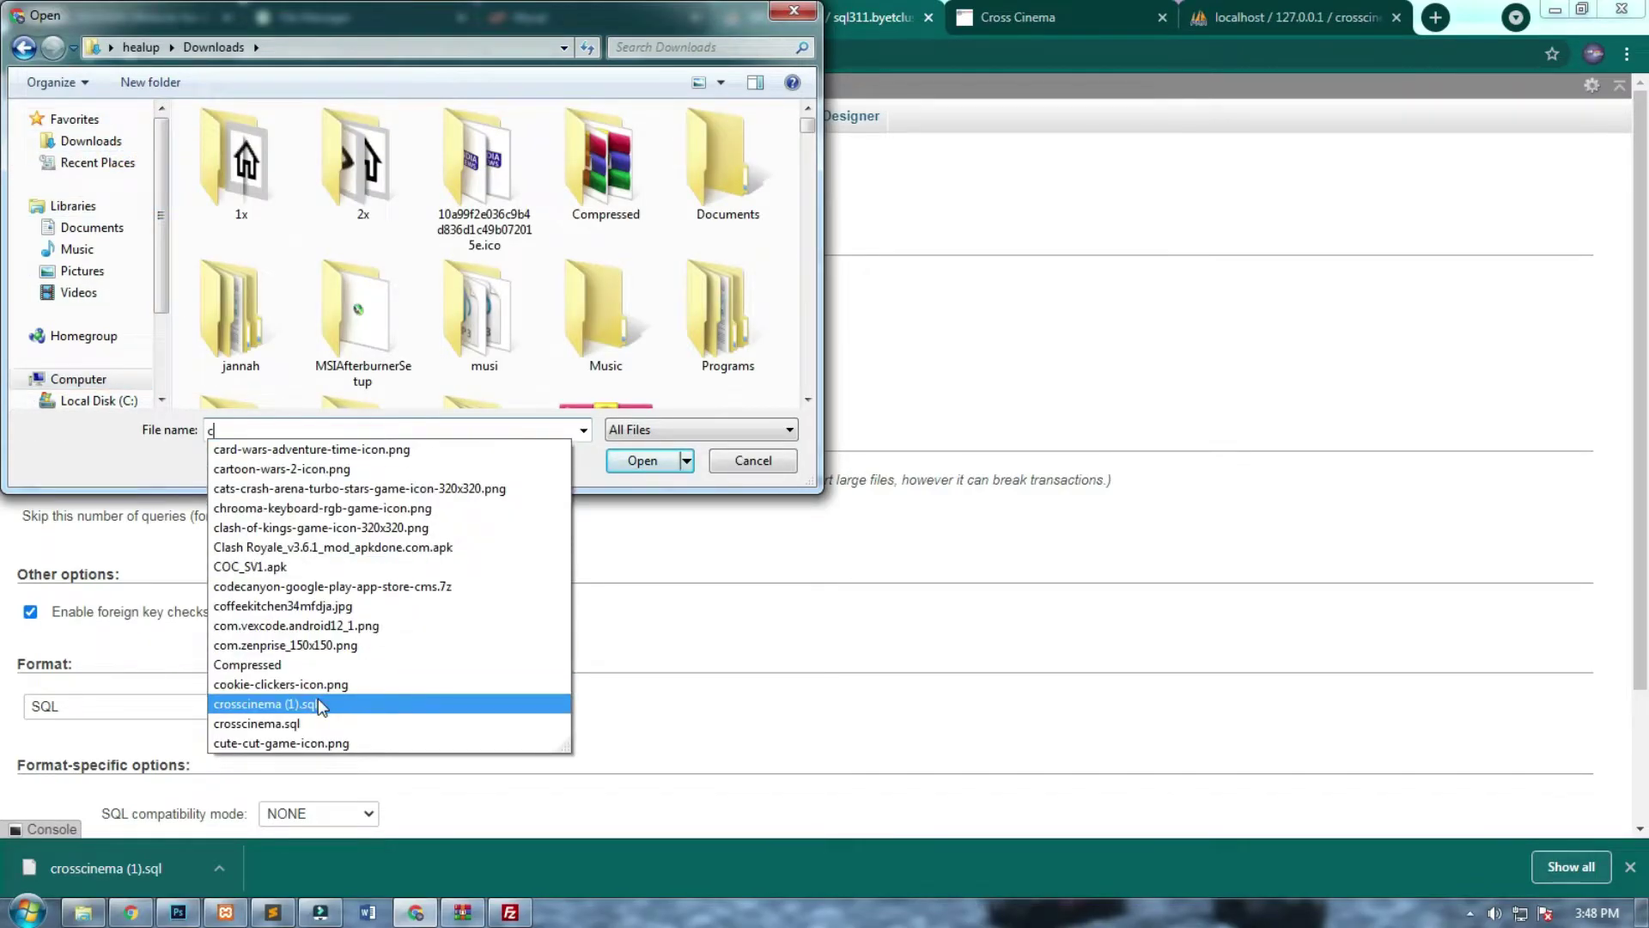
{"action": "left_click", "coordinate": [265, 703]}
{"action": "left_click", "coordinate": [647, 460]}
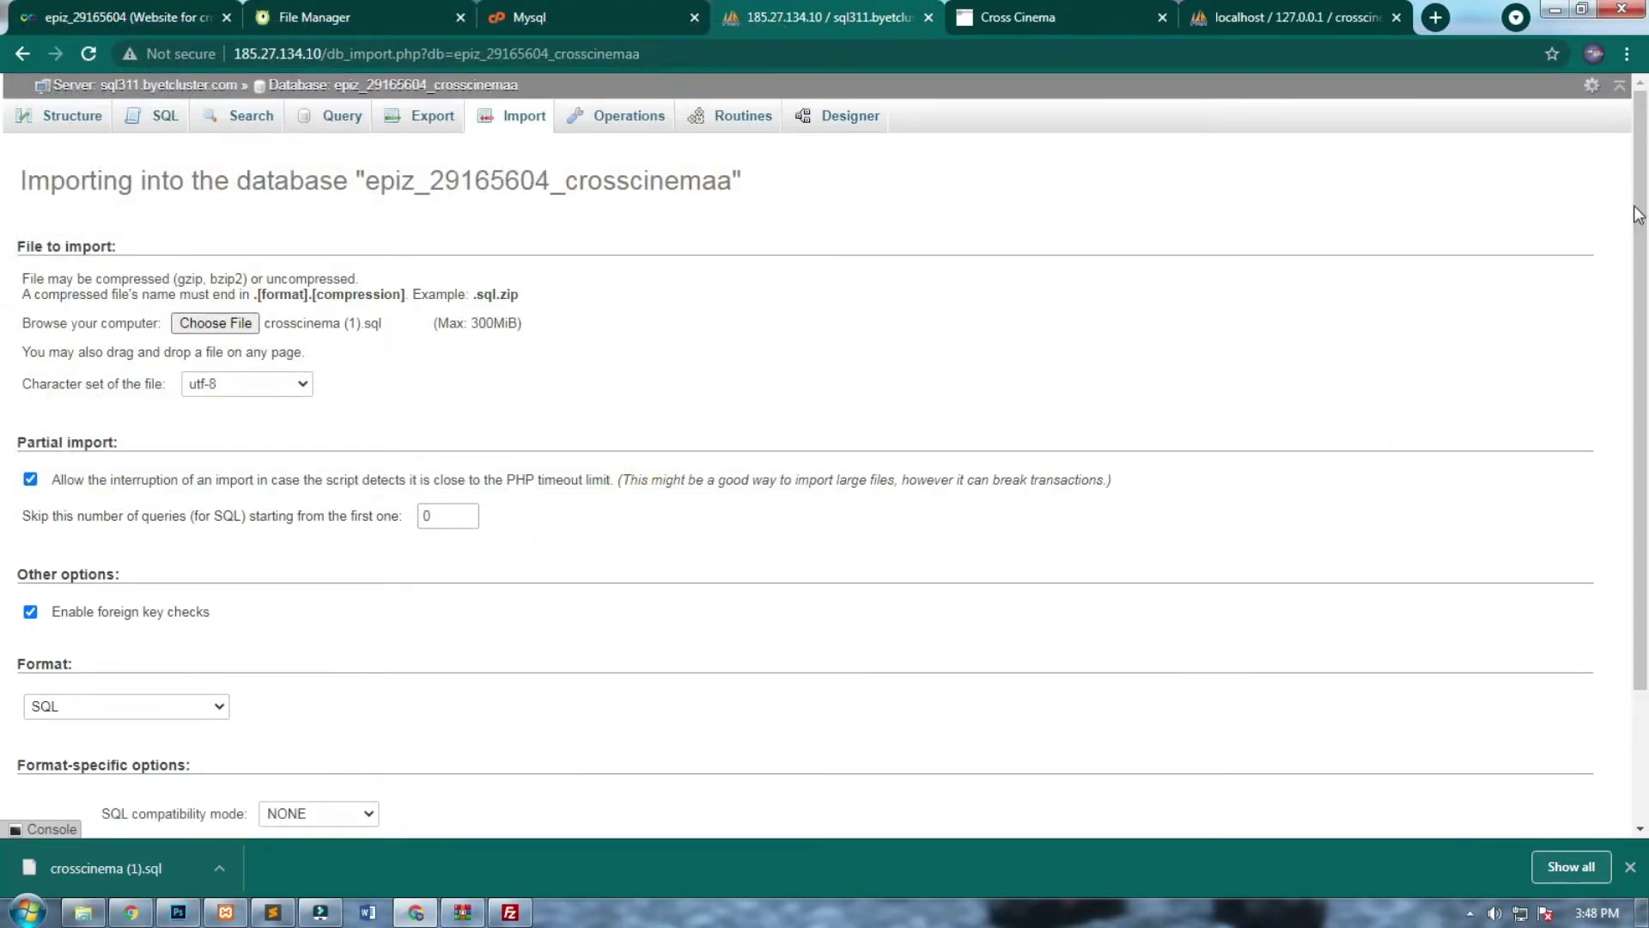
Import the SQL file into epiz_29165604_crosscinemaa, creating six tables with 19 rows.
{"action": "left_click_drag", "start_coordinate": [1638, 207], "coordinate": [1622, 371]}
{"action": "scroll", "coordinate": [1622, 371], "scroll_direction": "down", "scroll_amount": 2}
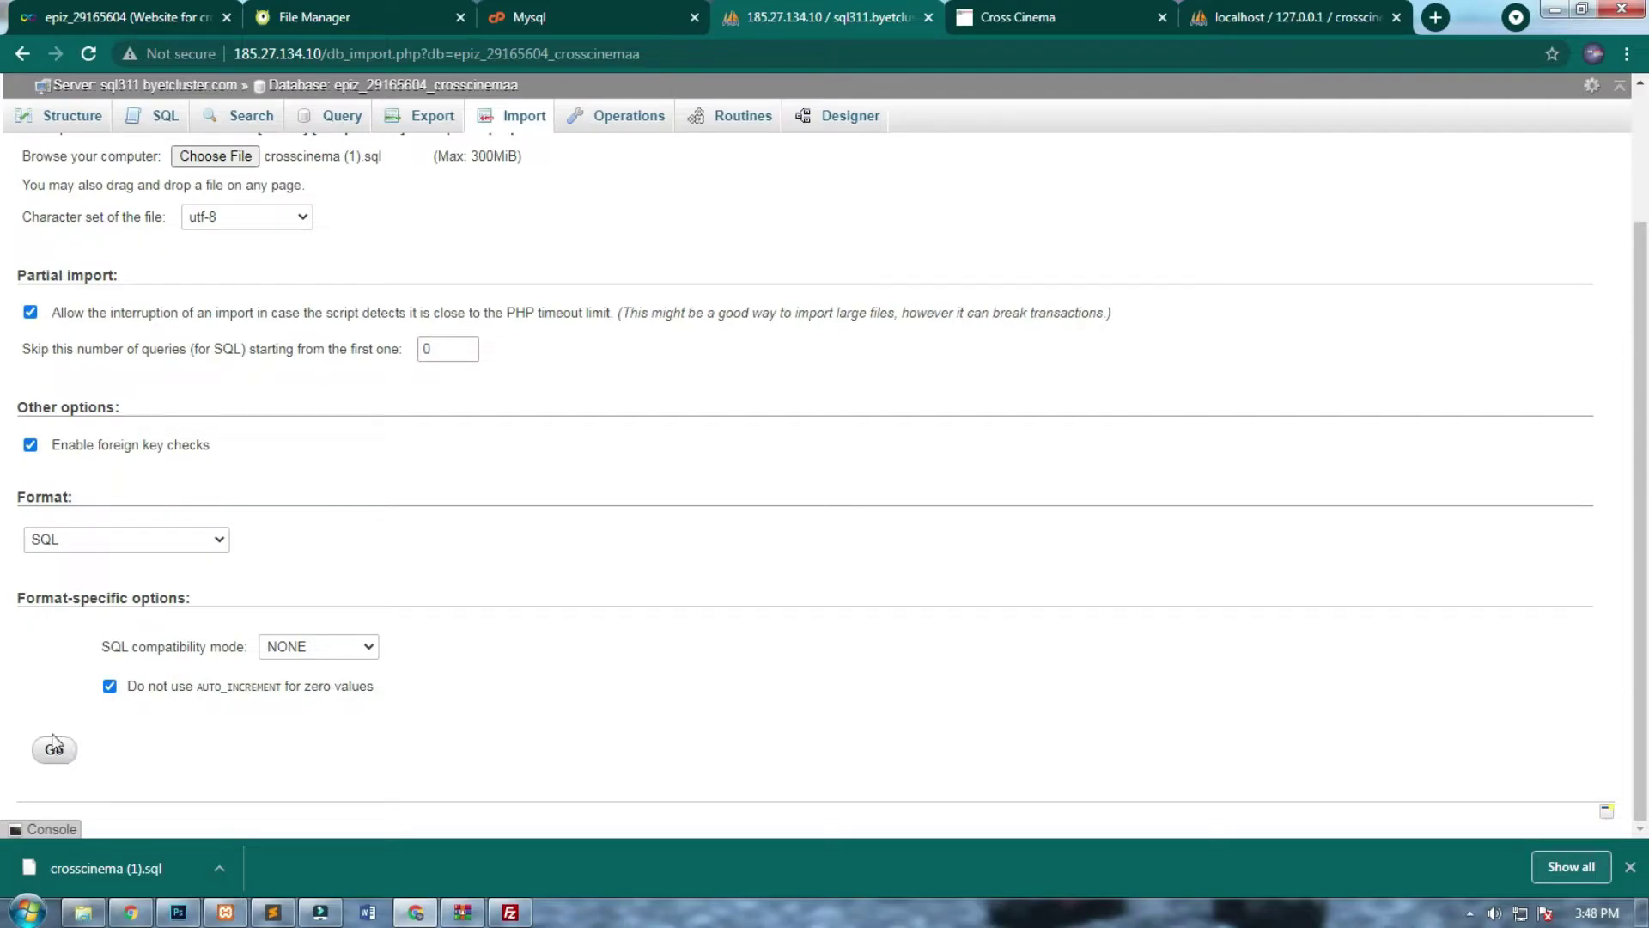
{"action": "left_click", "coordinate": [54, 752]}
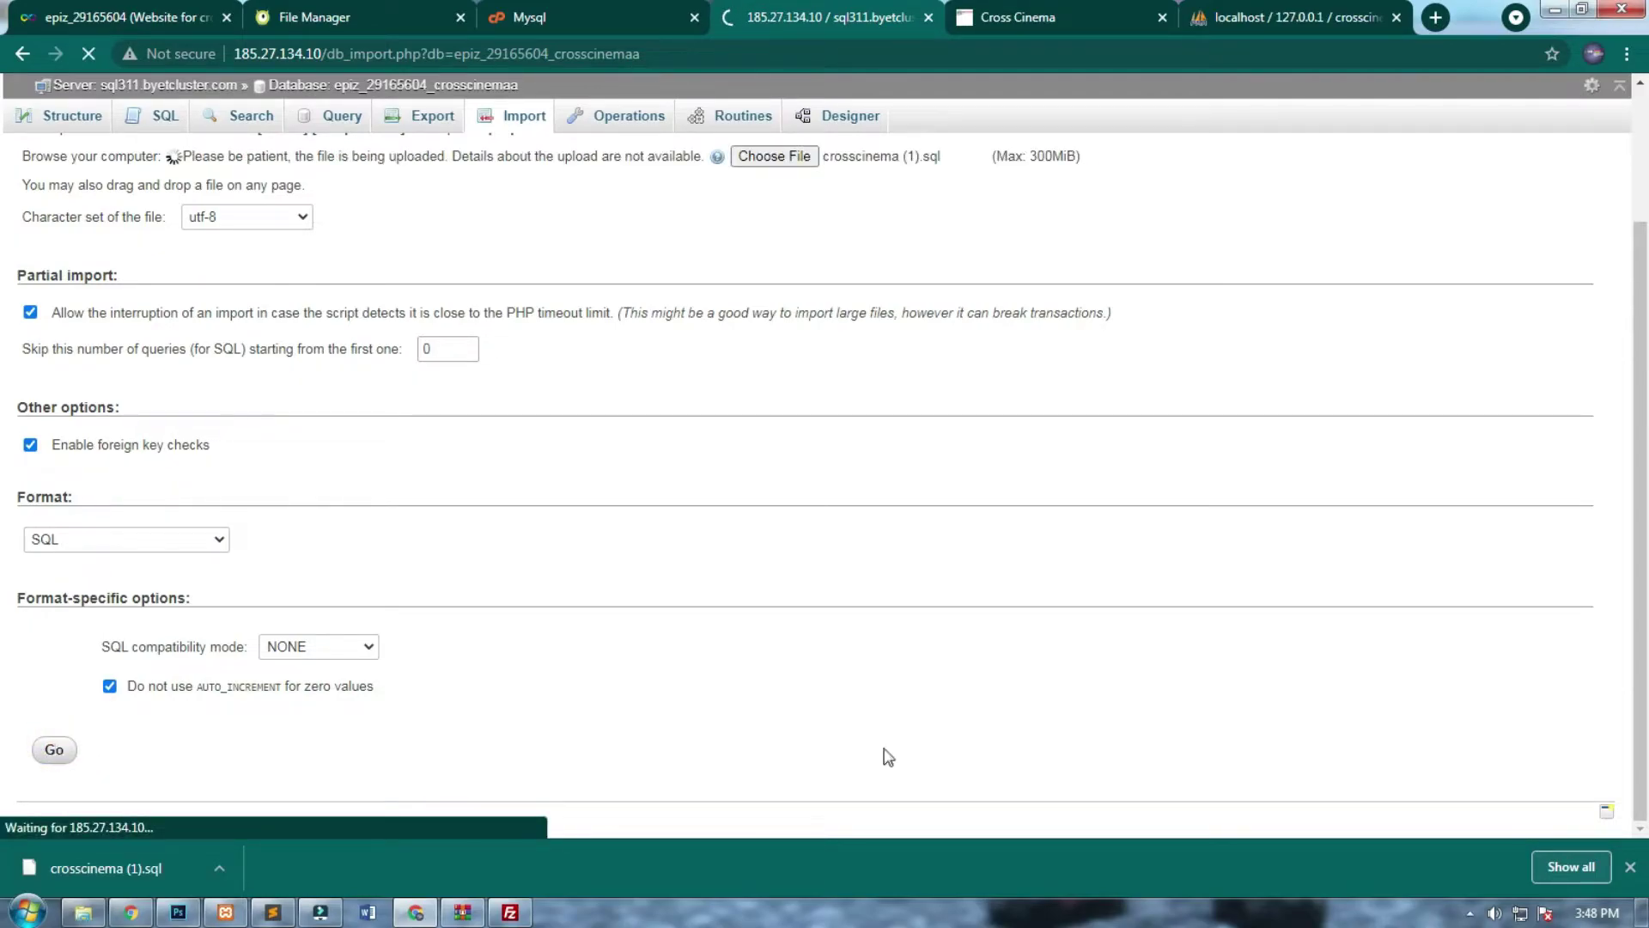
{"action": "left_click", "coordinate": [1629, 865]}
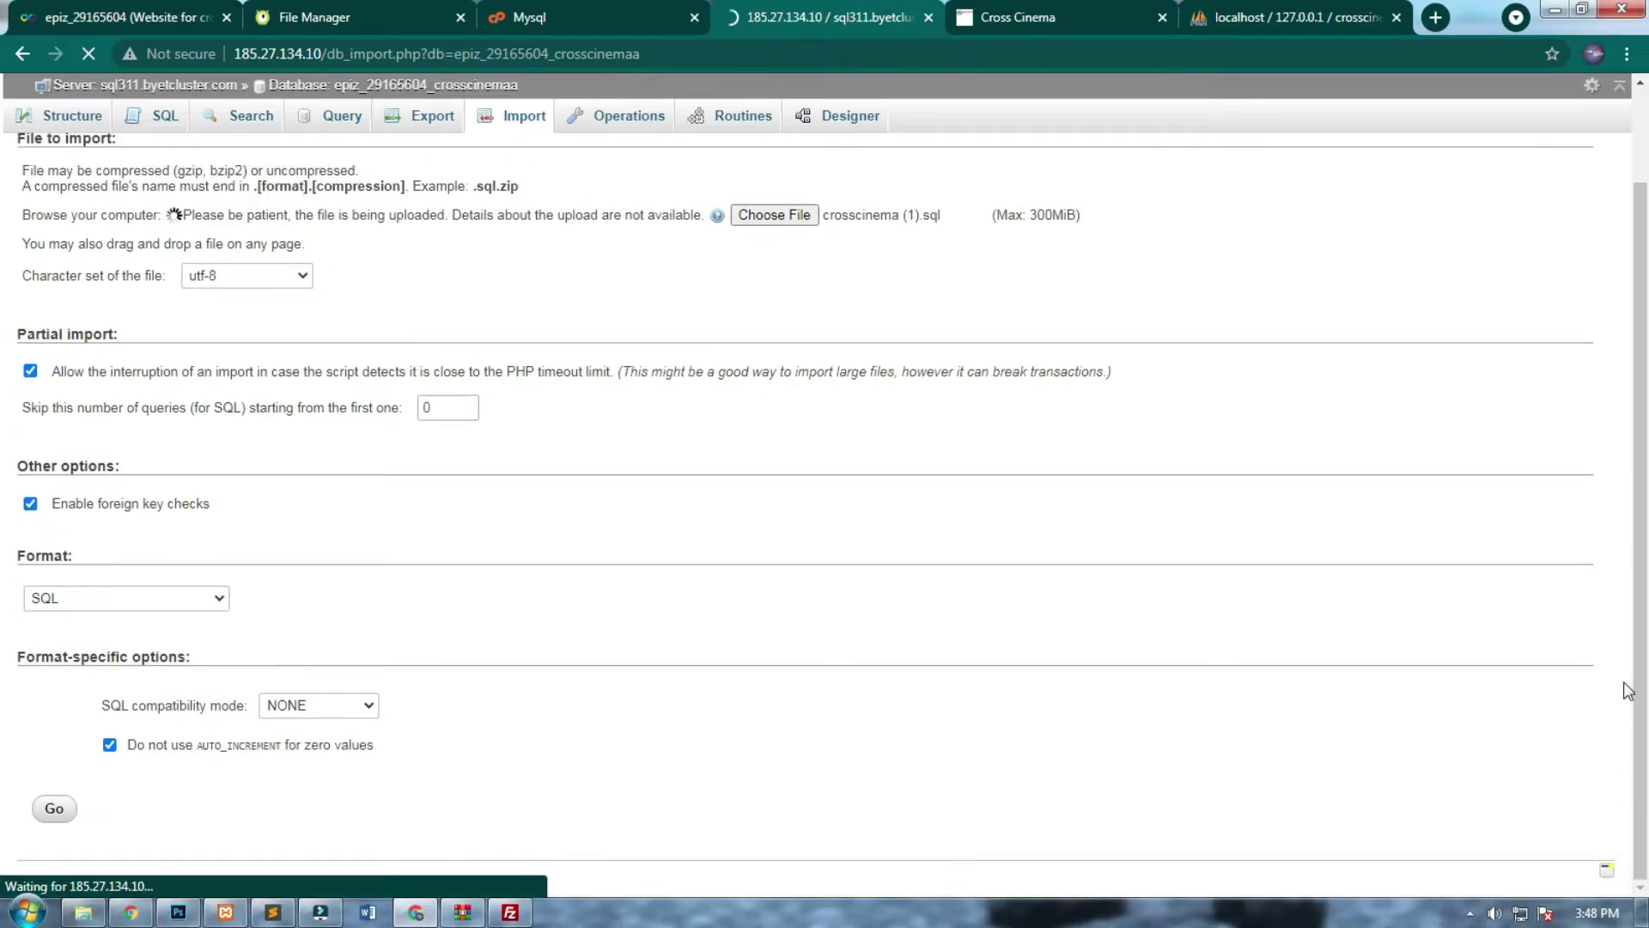
{"action": "left_click_drag", "start_coordinate": [1632, 679], "coordinate": [1645, 494]}
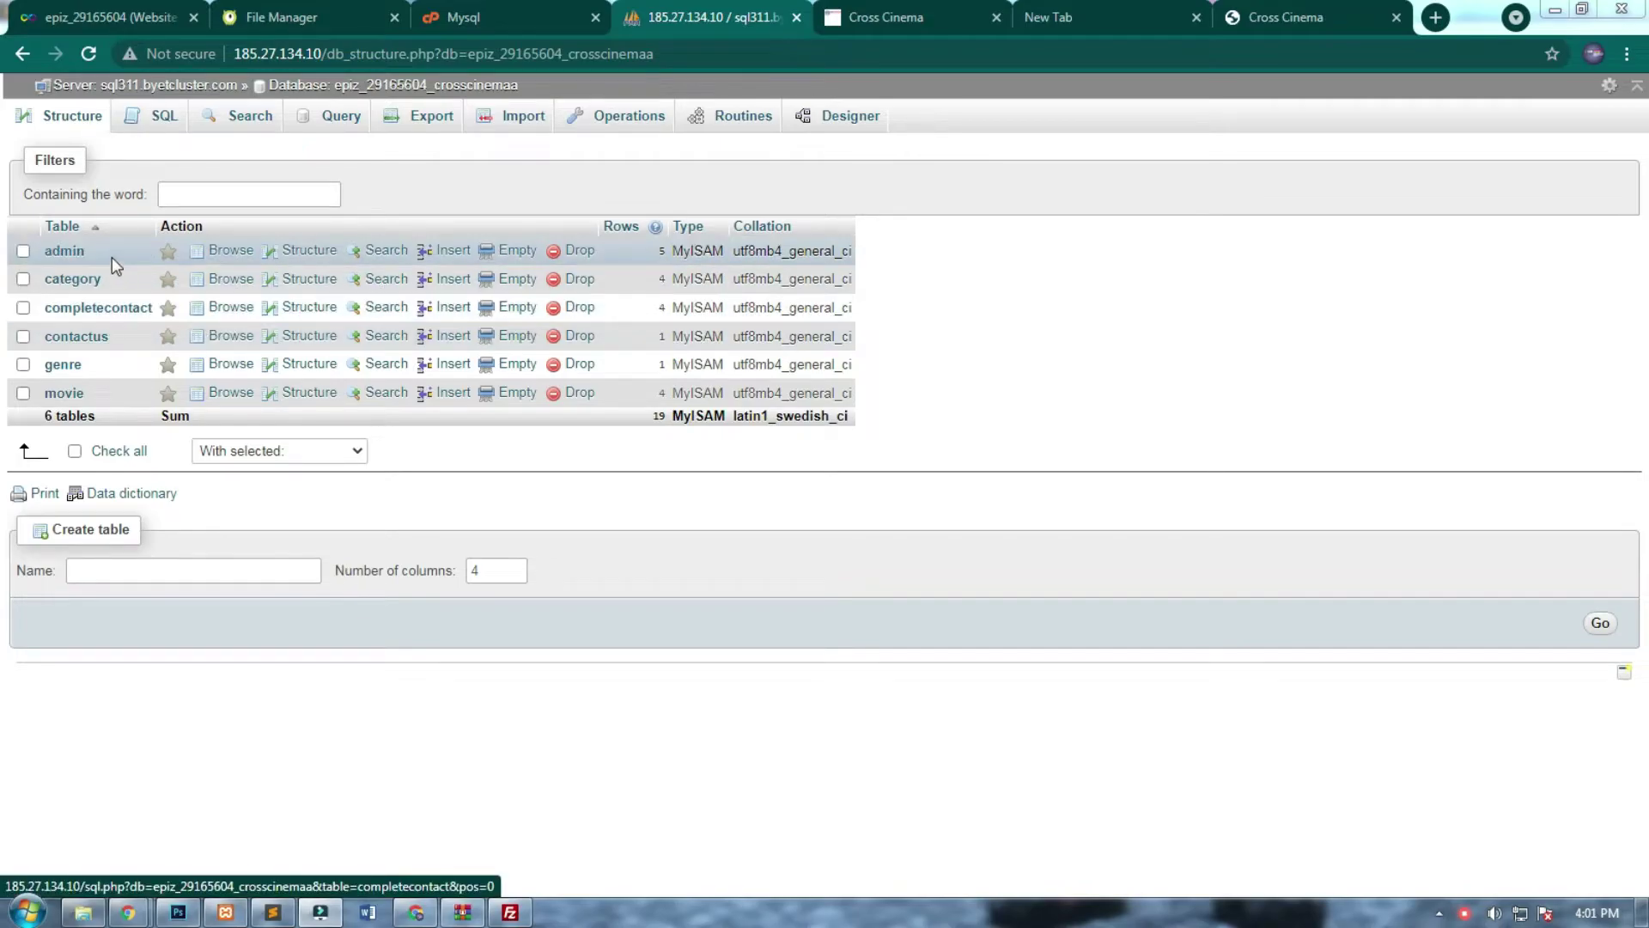
Browse the hosted admin table's 5 imported rows, then bring up the live Cross Cinema site.
{"action": "left_click", "coordinate": [72, 261]}
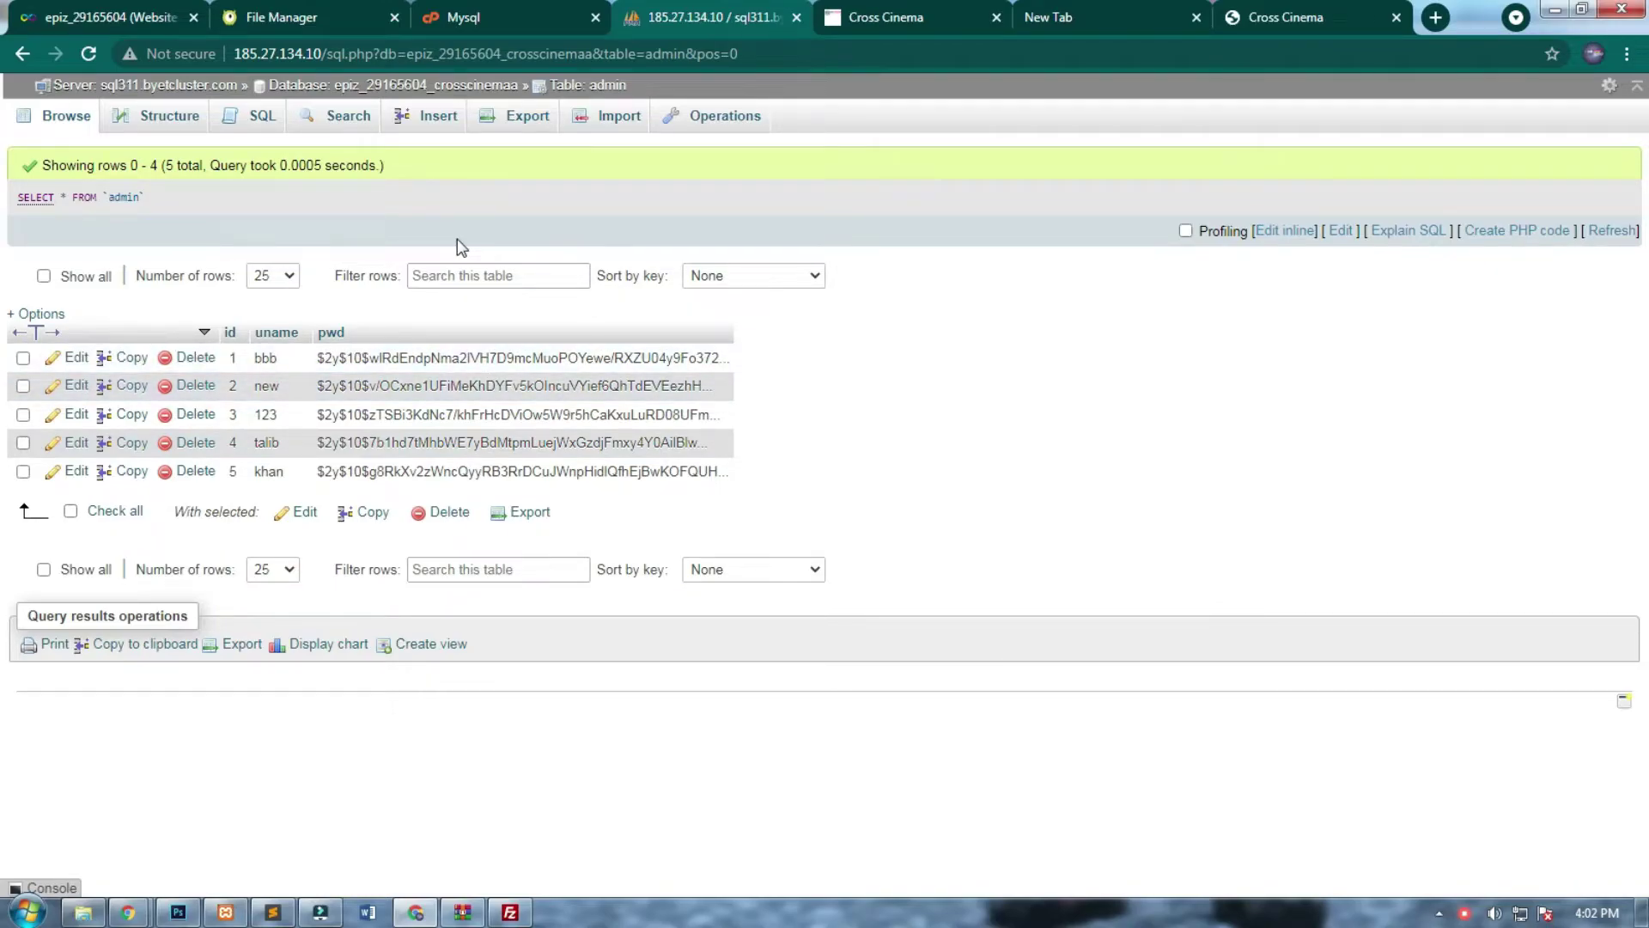
{"action": "left_click", "coordinate": [69, 130]}
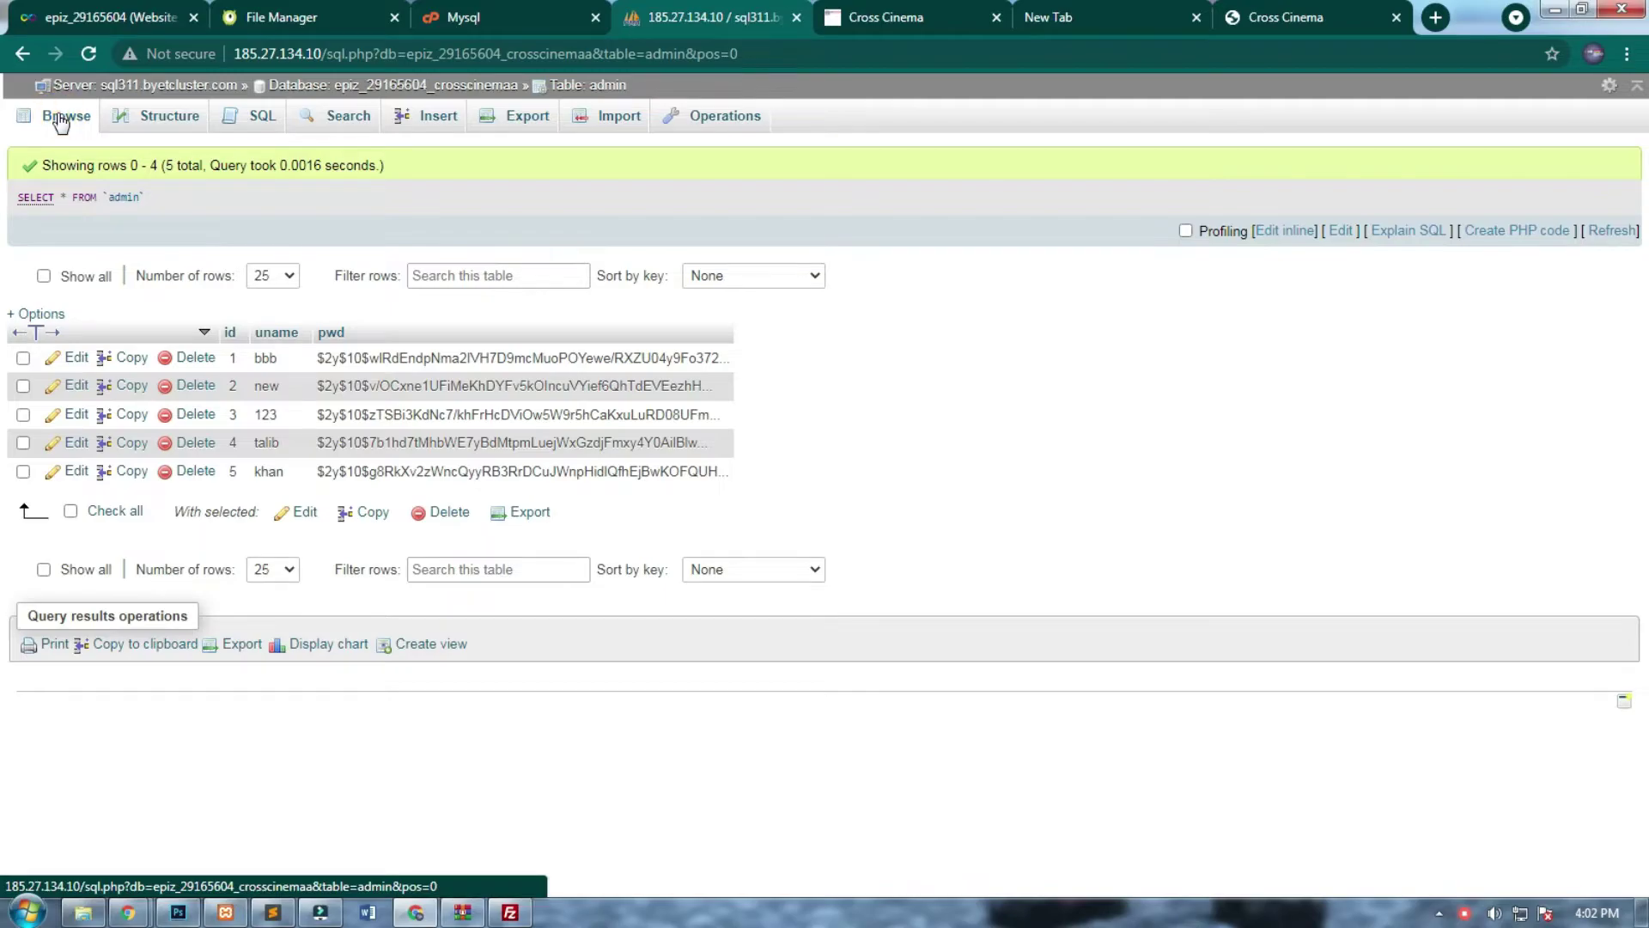
{"action": "left_click", "coordinate": [60, 123]}
{"action": "left_click", "coordinate": [416, 89]}
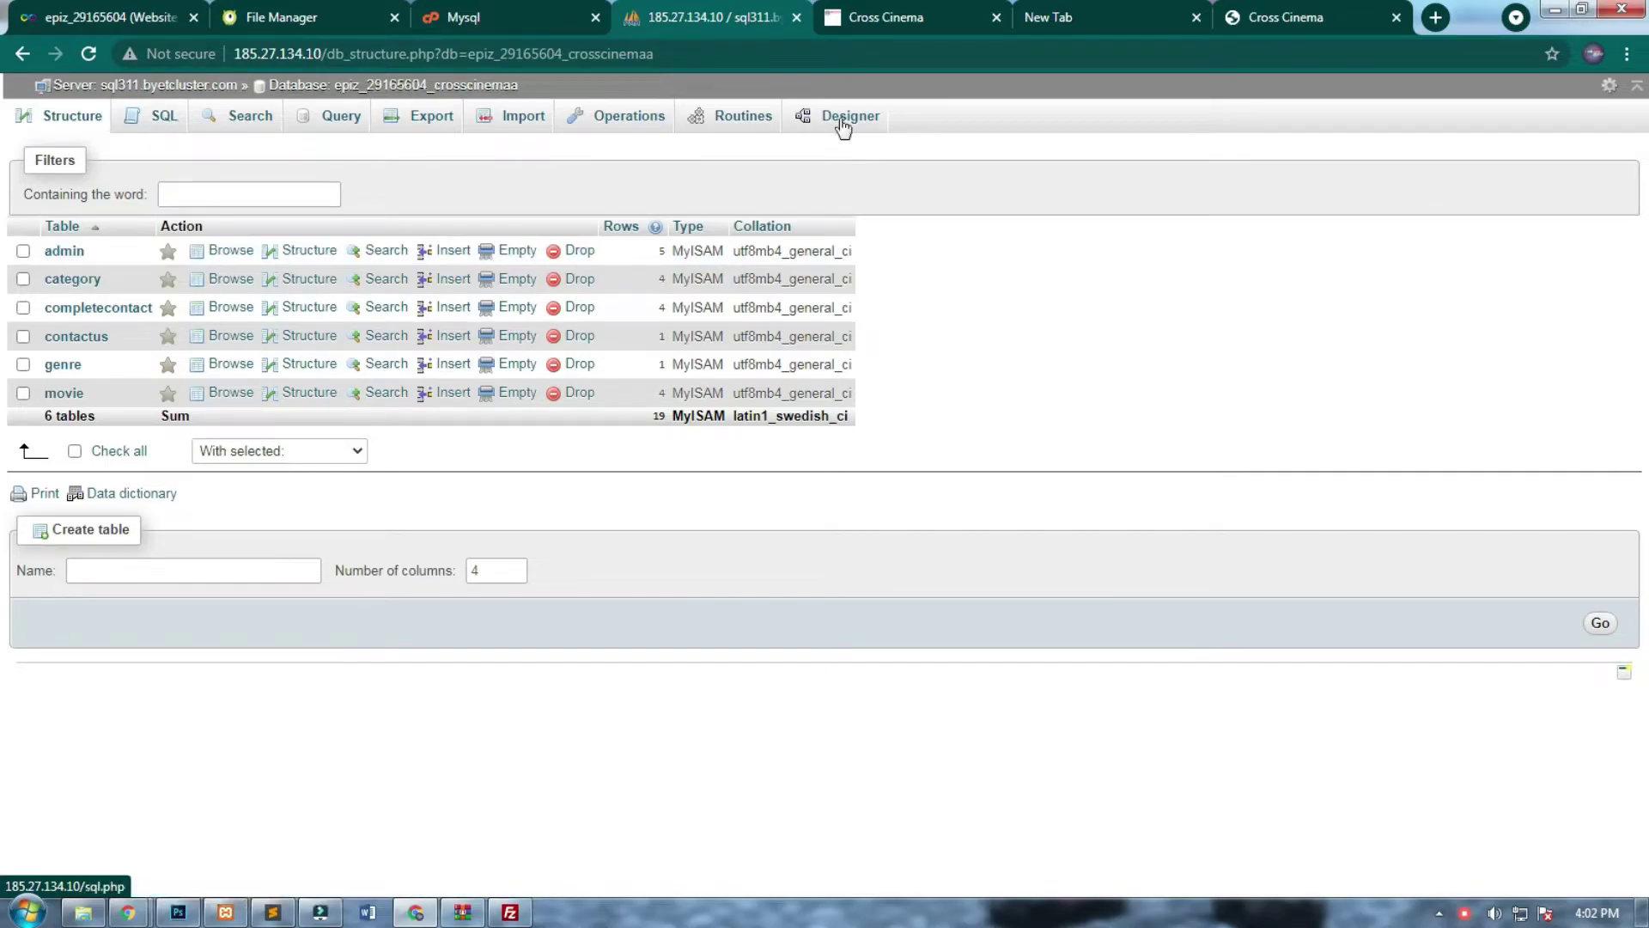
{"action": "left_click", "coordinate": [829, 15]}
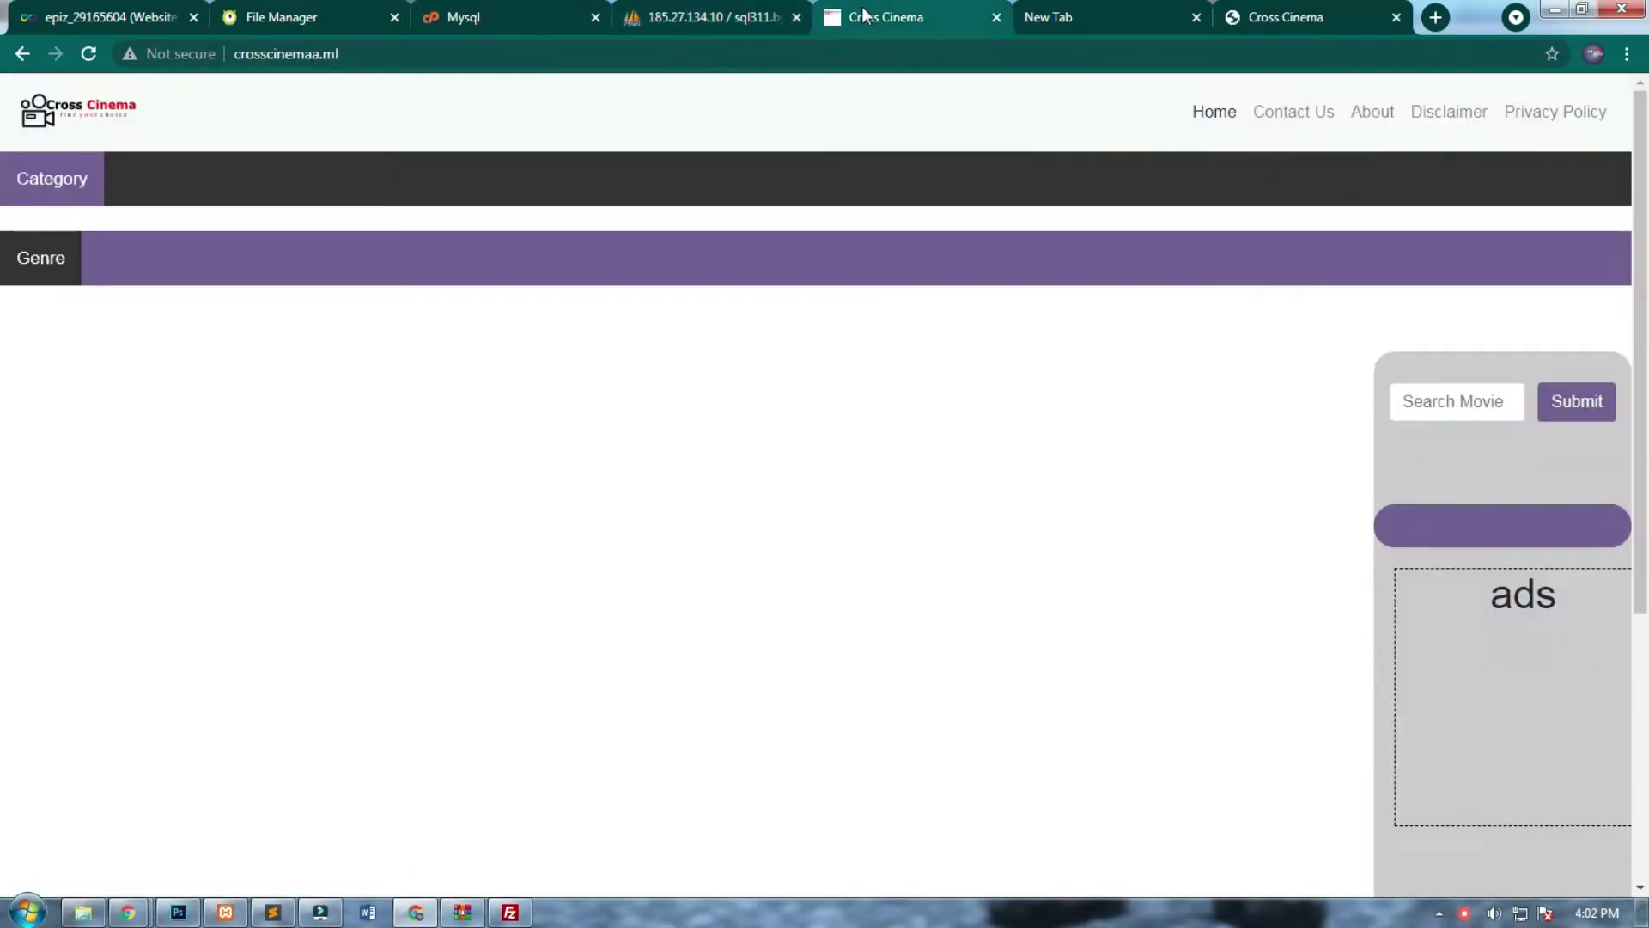
{"action": "left_click", "coordinate": [88, 53]}
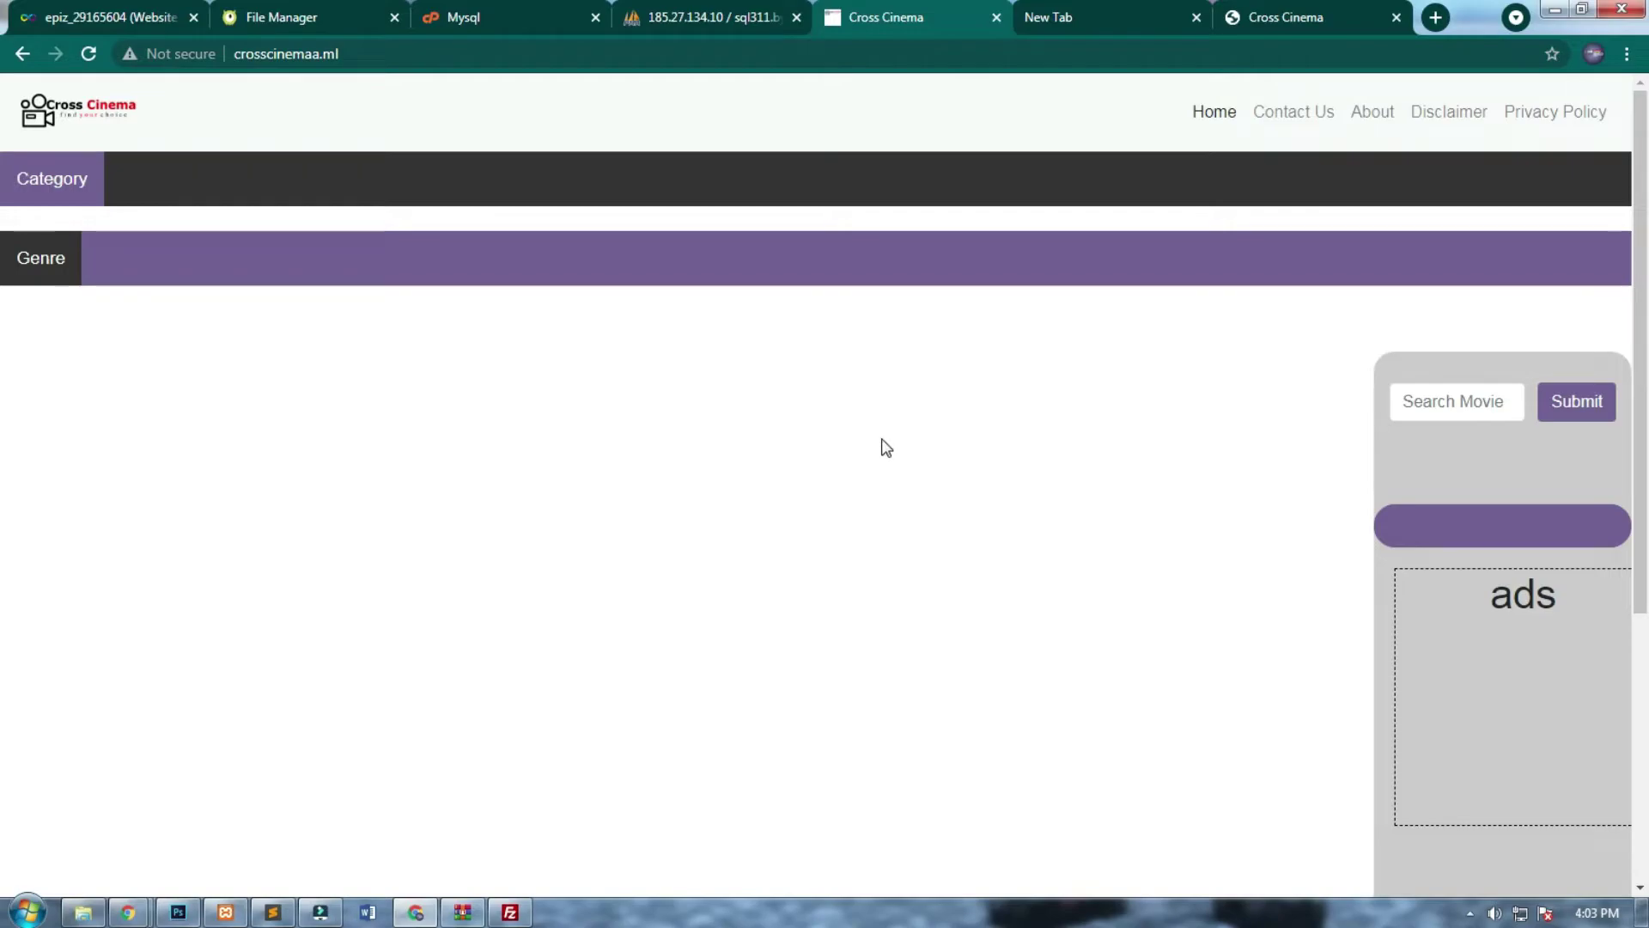
Run a Google search for 'meta viewport html' from the new tab's search box.
{"action": "left_click", "coordinate": [1090, 14]}
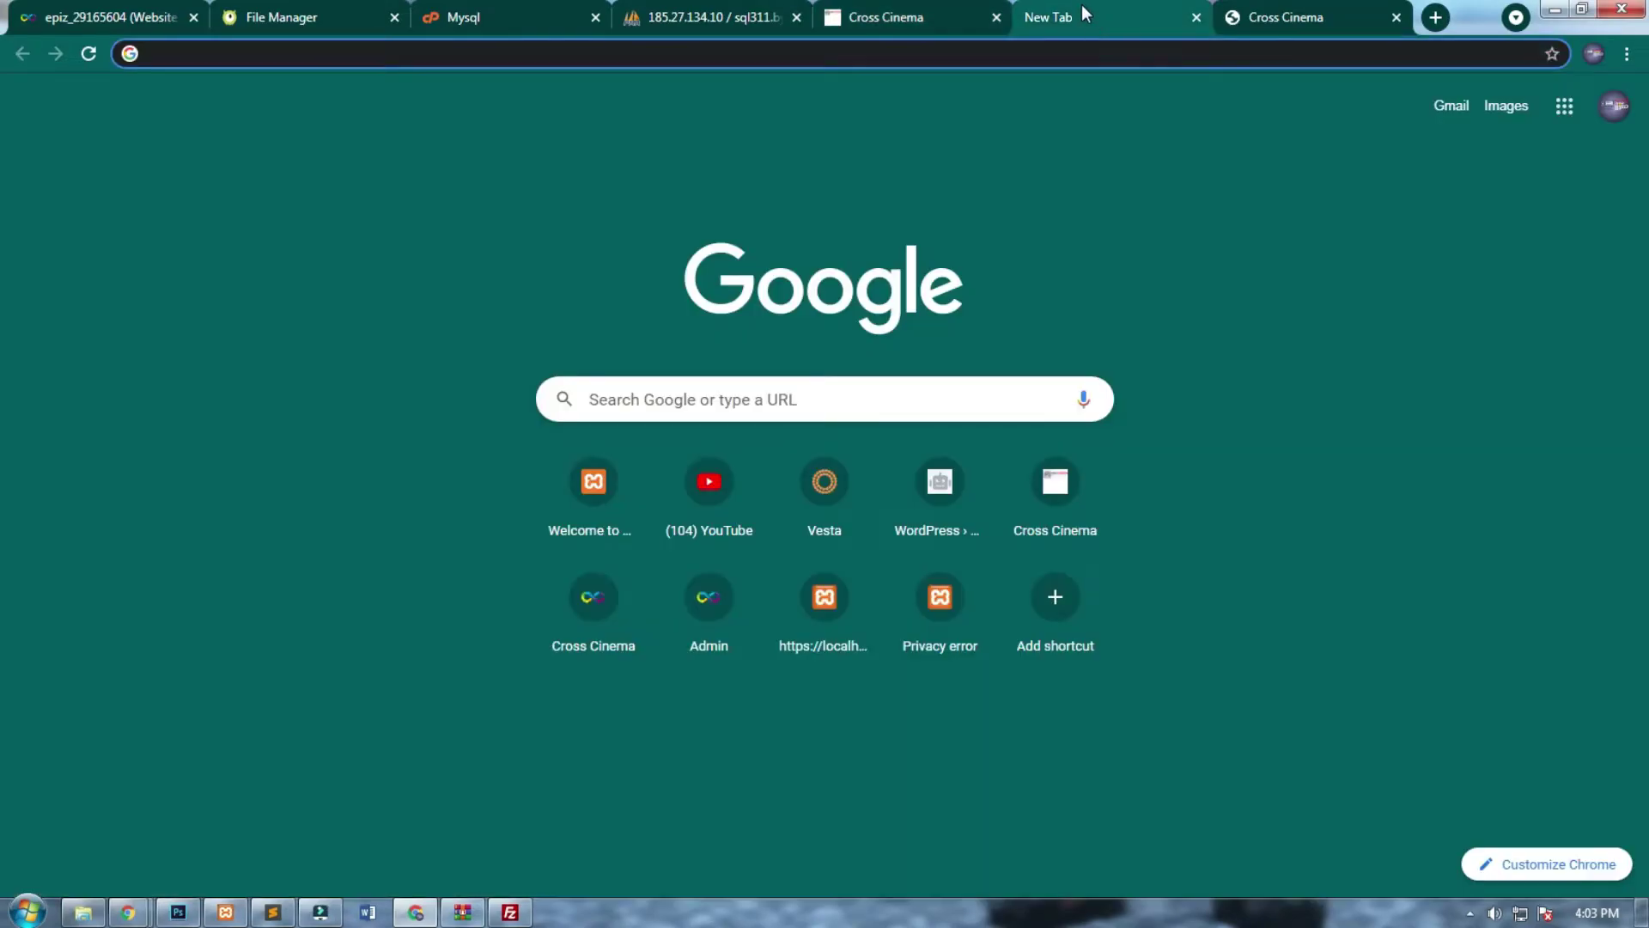
{"action": "left_click", "coordinate": [700, 55]}
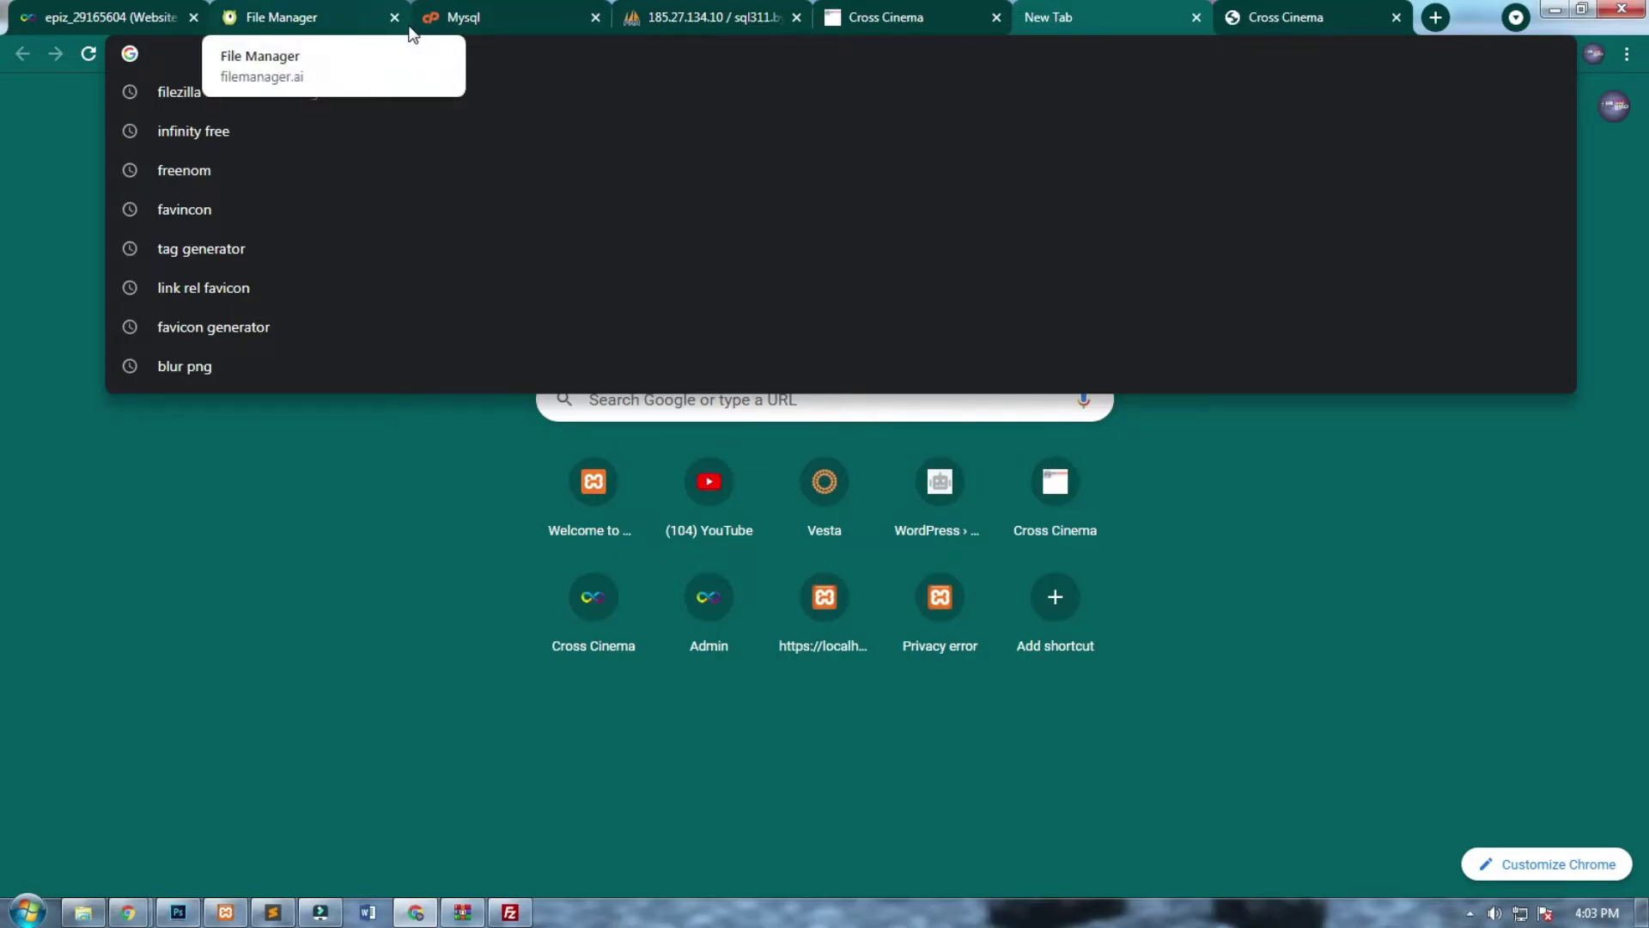
{"action": "type", "text": "me"}
{"action": "key", "text": "BackSpace"}
{"action": "key", "text": "BackSpace"}
{"action": "key", "text": "BackSpace"}
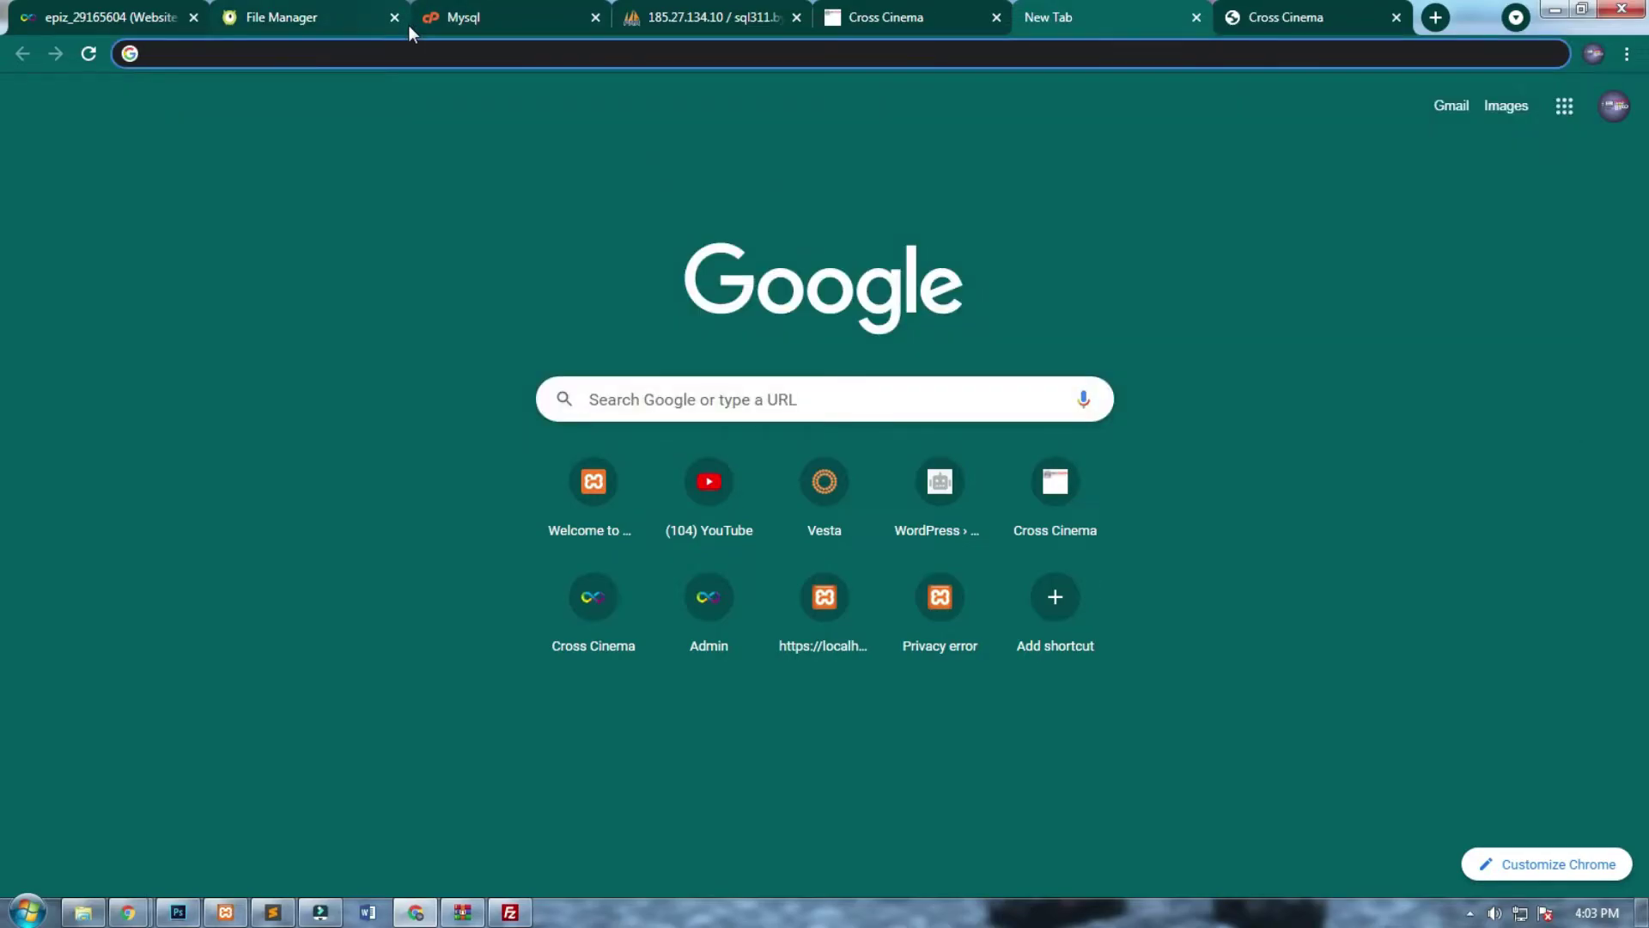
{"action": "type", "text": "v"}
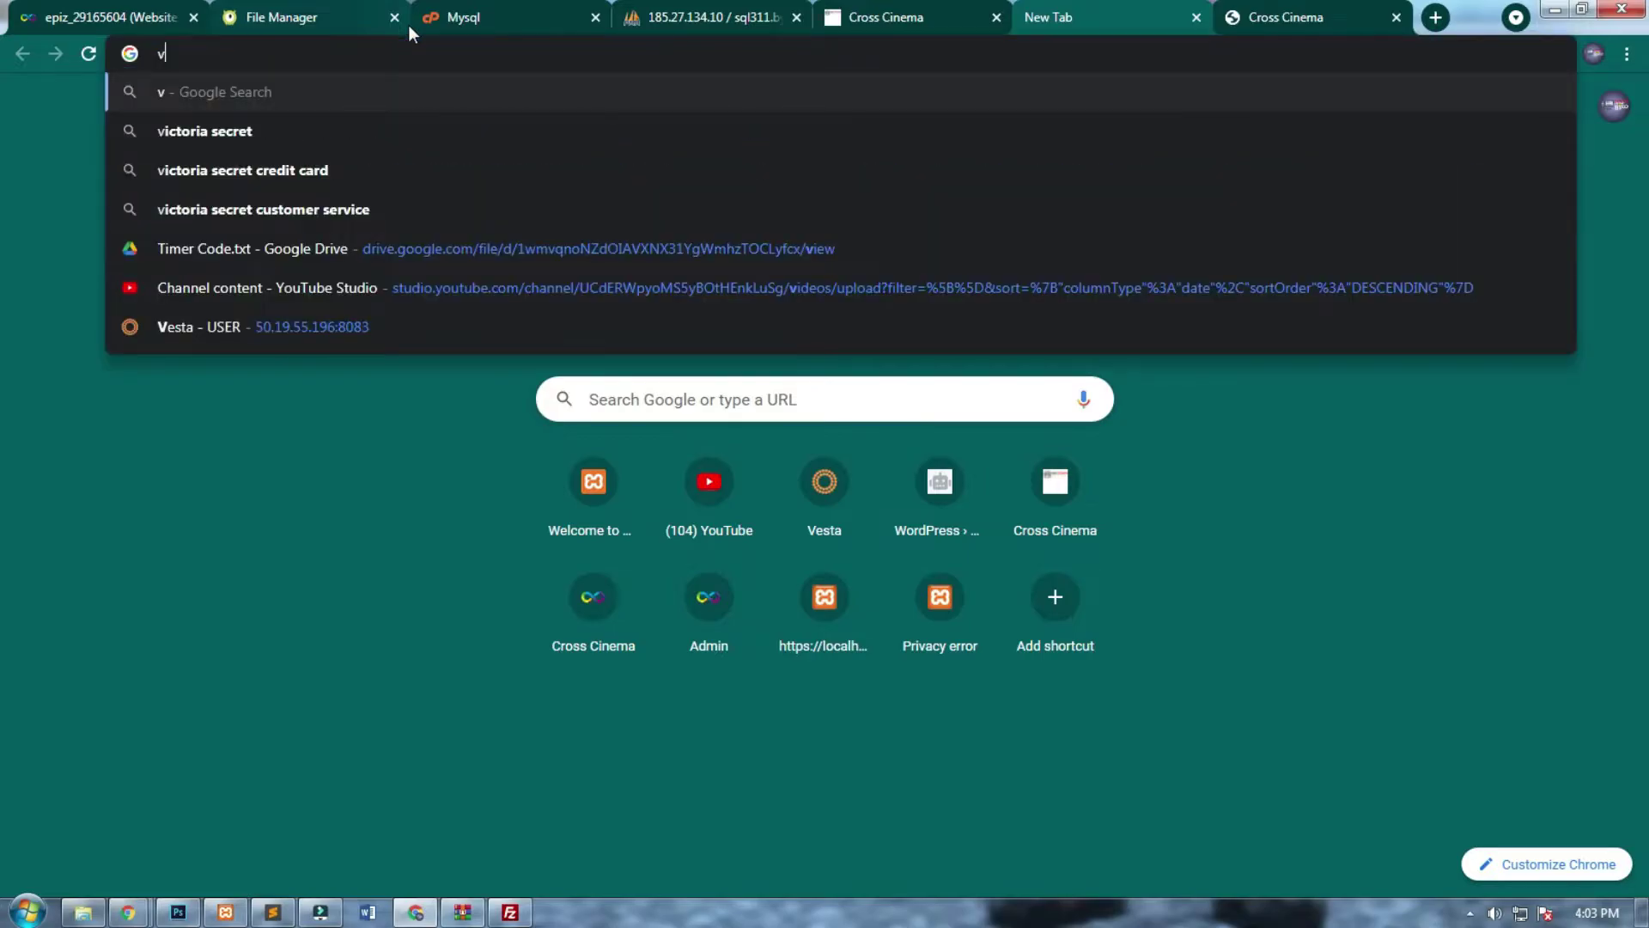
{"action": "type", "text": "iew re"}
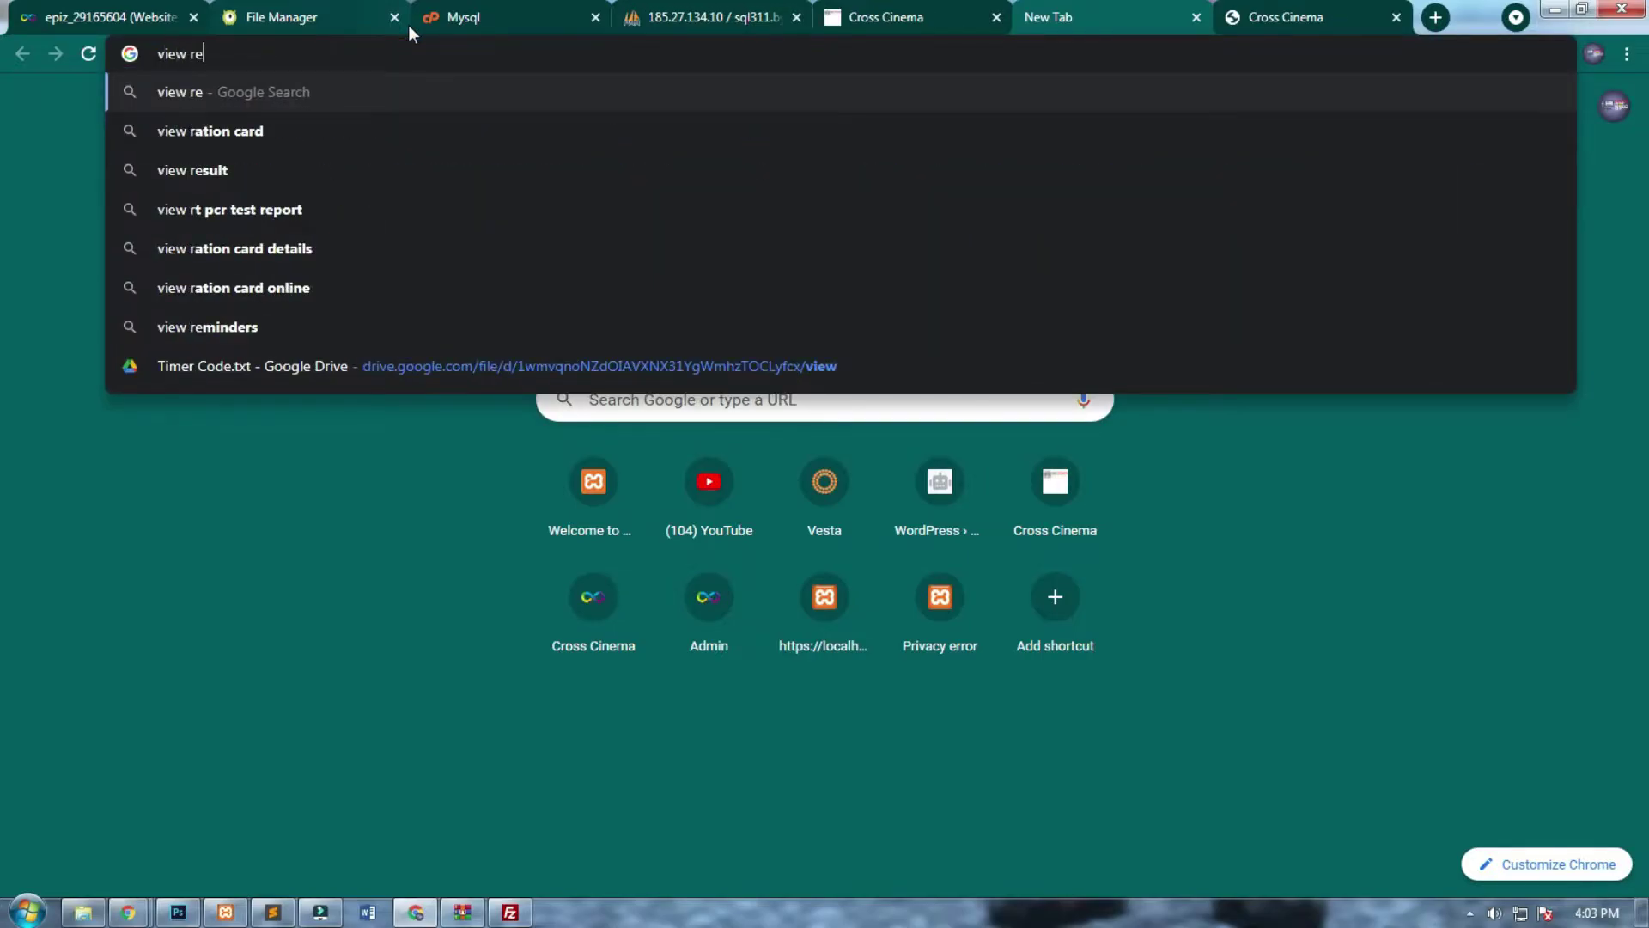
{"action": "type", "text": "pot"}
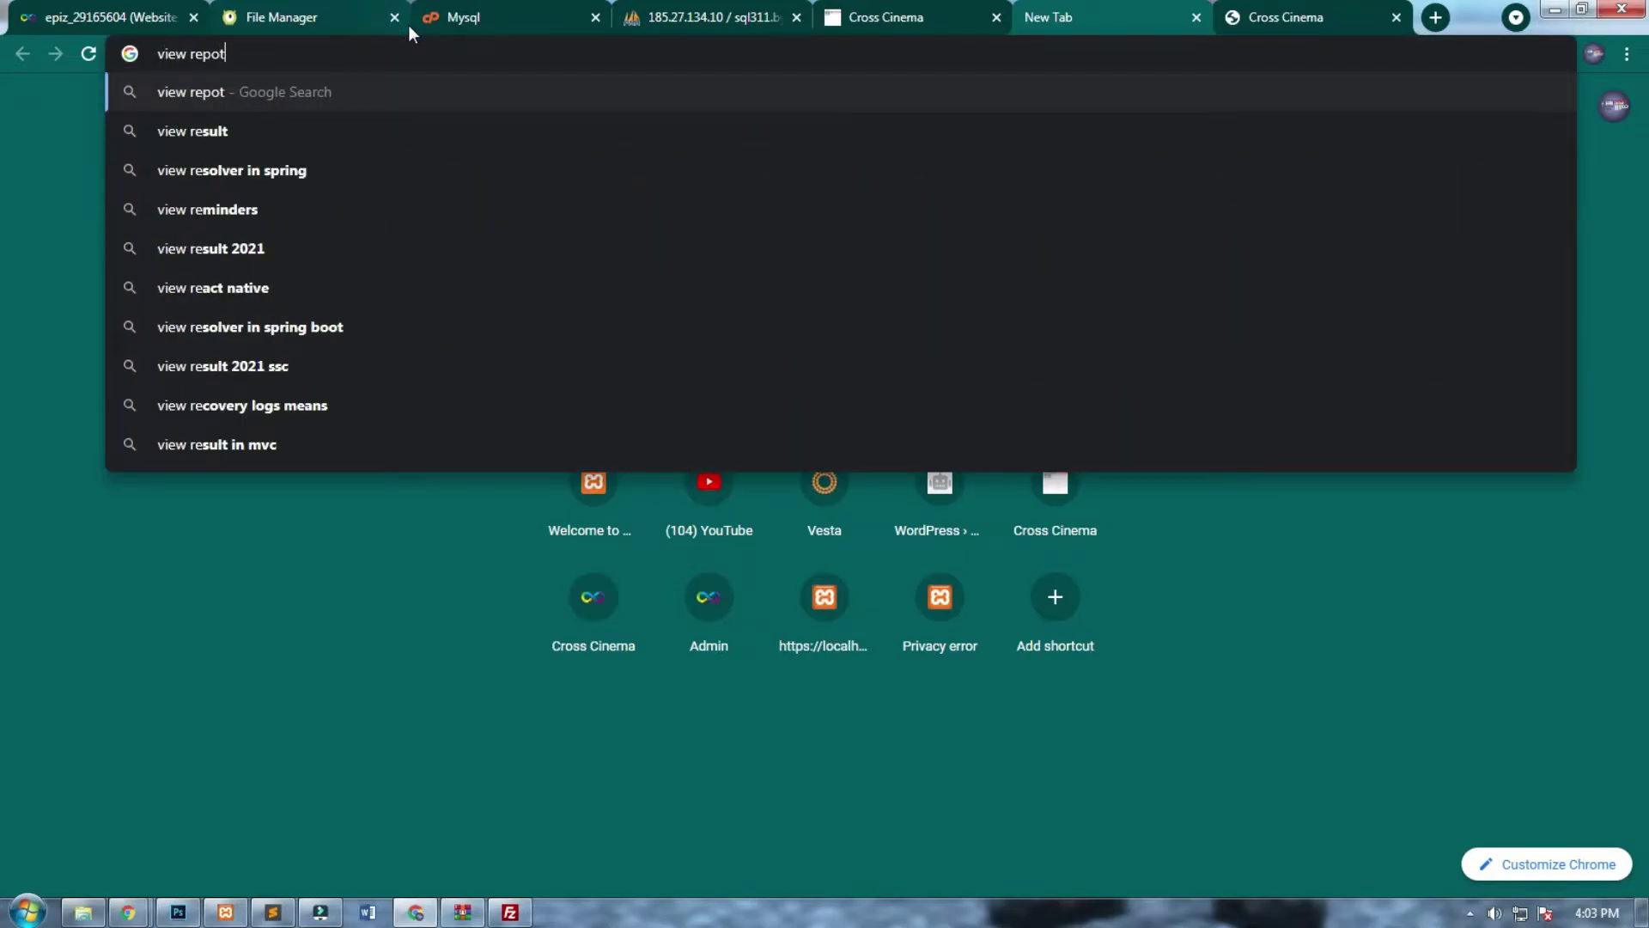
{"action": "key", "text": "BackSpace"}
{"action": "type", "text": "rt "}
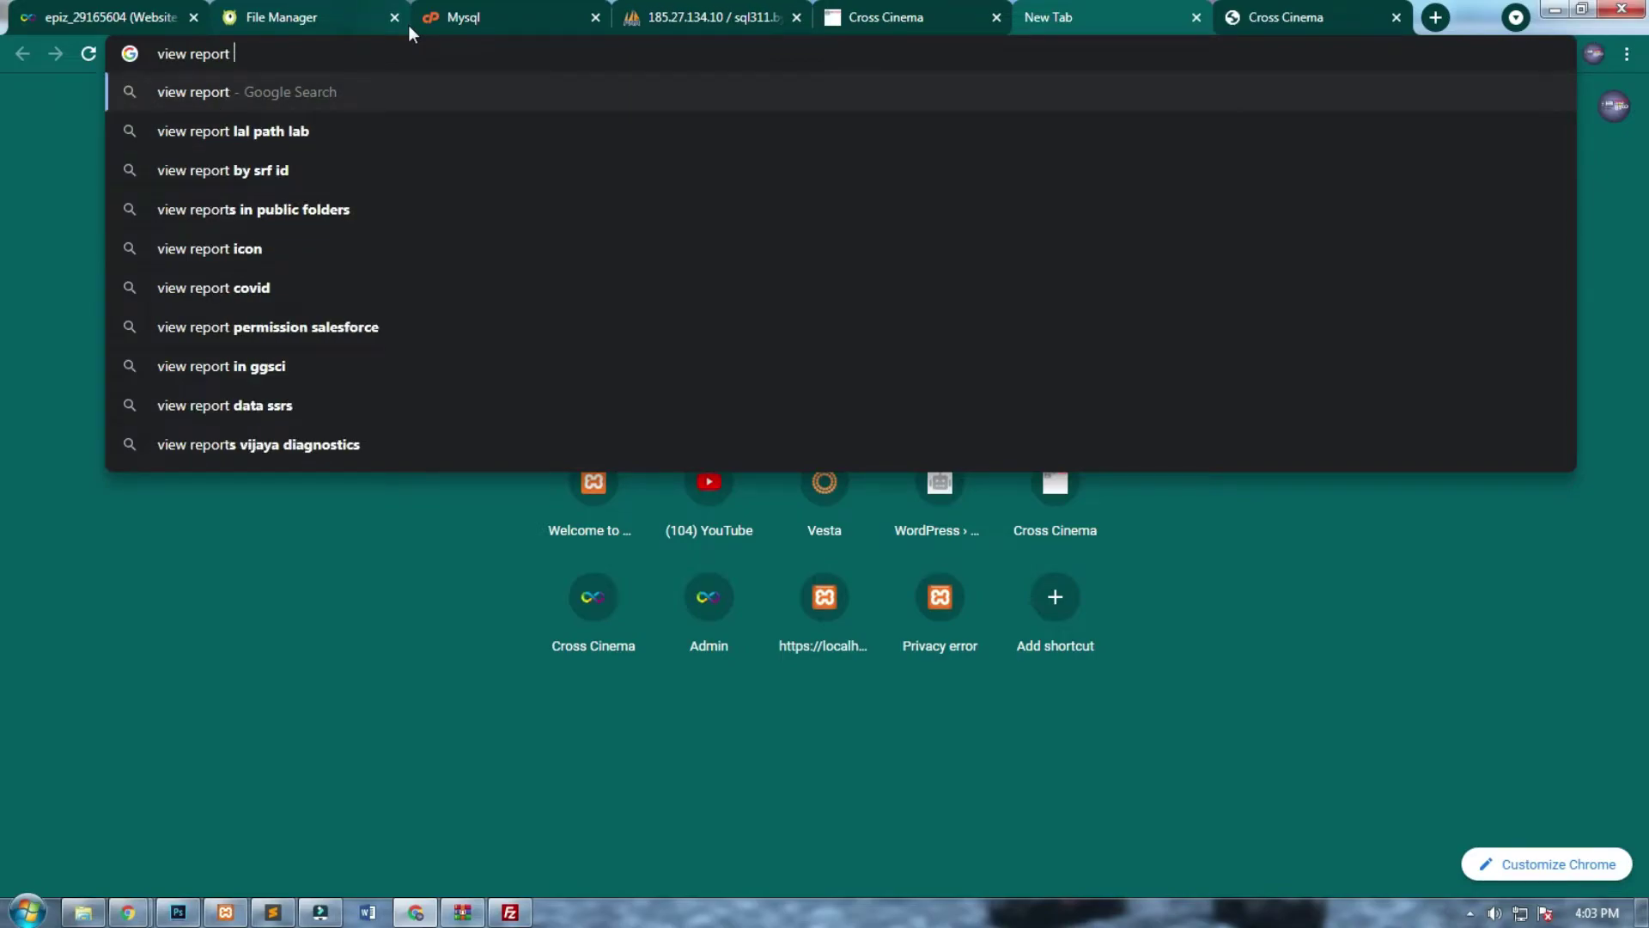
{"action": "type", "text": "link"}
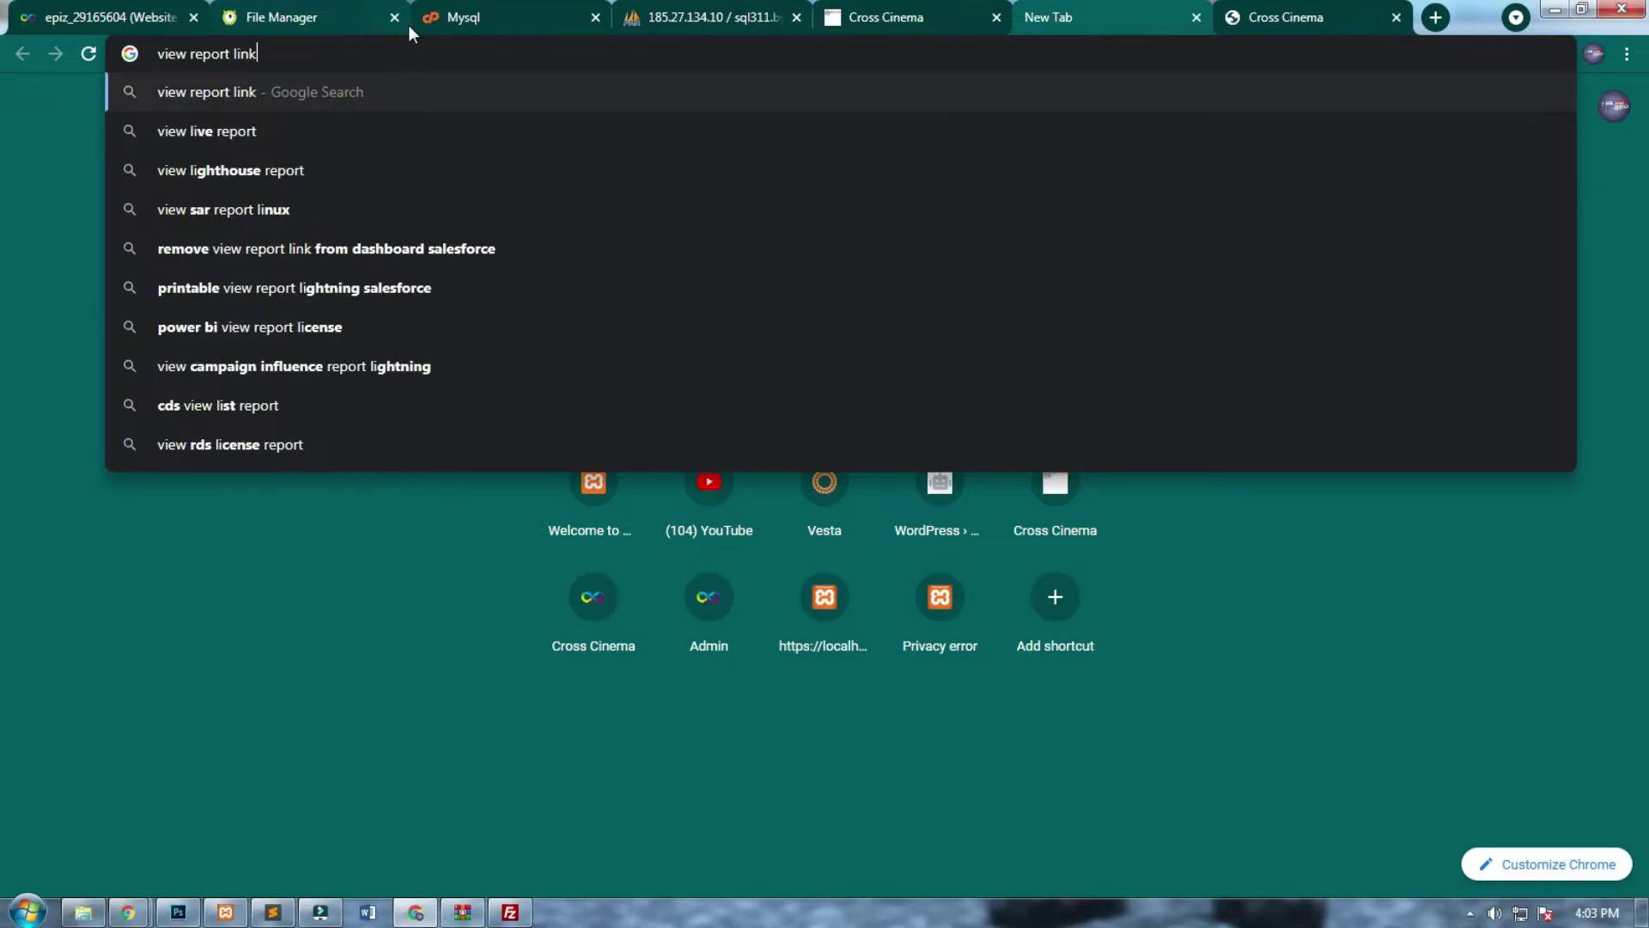
{"action": "key", "text": "BackSpace"}
{"action": "key", "text": "BackSpace"}
{"action": "key", "text": "BackSpace"}
{"action": "key", "text": "BackSpace"}
{"action": "key", "text": "BackSpace"}
{"action": "key", "text": "BackSpace"}
{"action": "key", "text": "BackSpace"}
{"action": "key", "text": "BackSpace"}
{"action": "key", "text": "BackSpace"}
{"action": "key", "text": "BackSpace"}
{"action": "key", "text": "BackSpace"}
{"action": "key", "text": "BackSpace"}
{"action": "key", "text": "BackSpace"}
{"action": "key", "text": "BackSpace"}
{"action": "key", "text": "BackSpace"}
{"action": "key", "text": "BackSpace"}
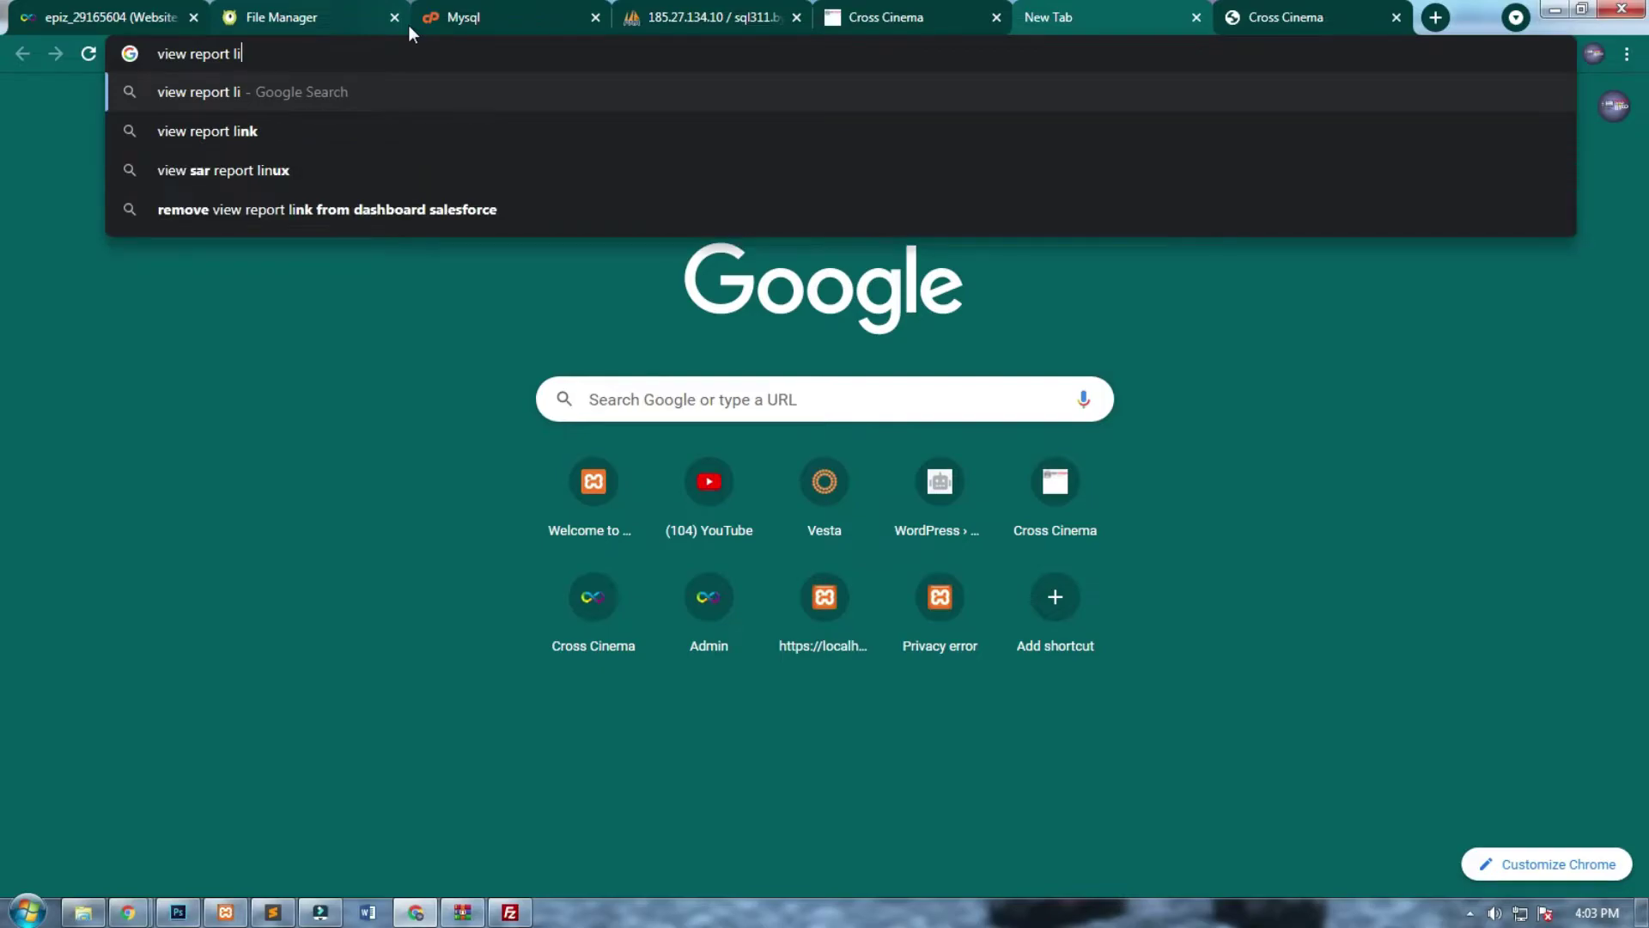
{"action": "type", "text": "meta"}
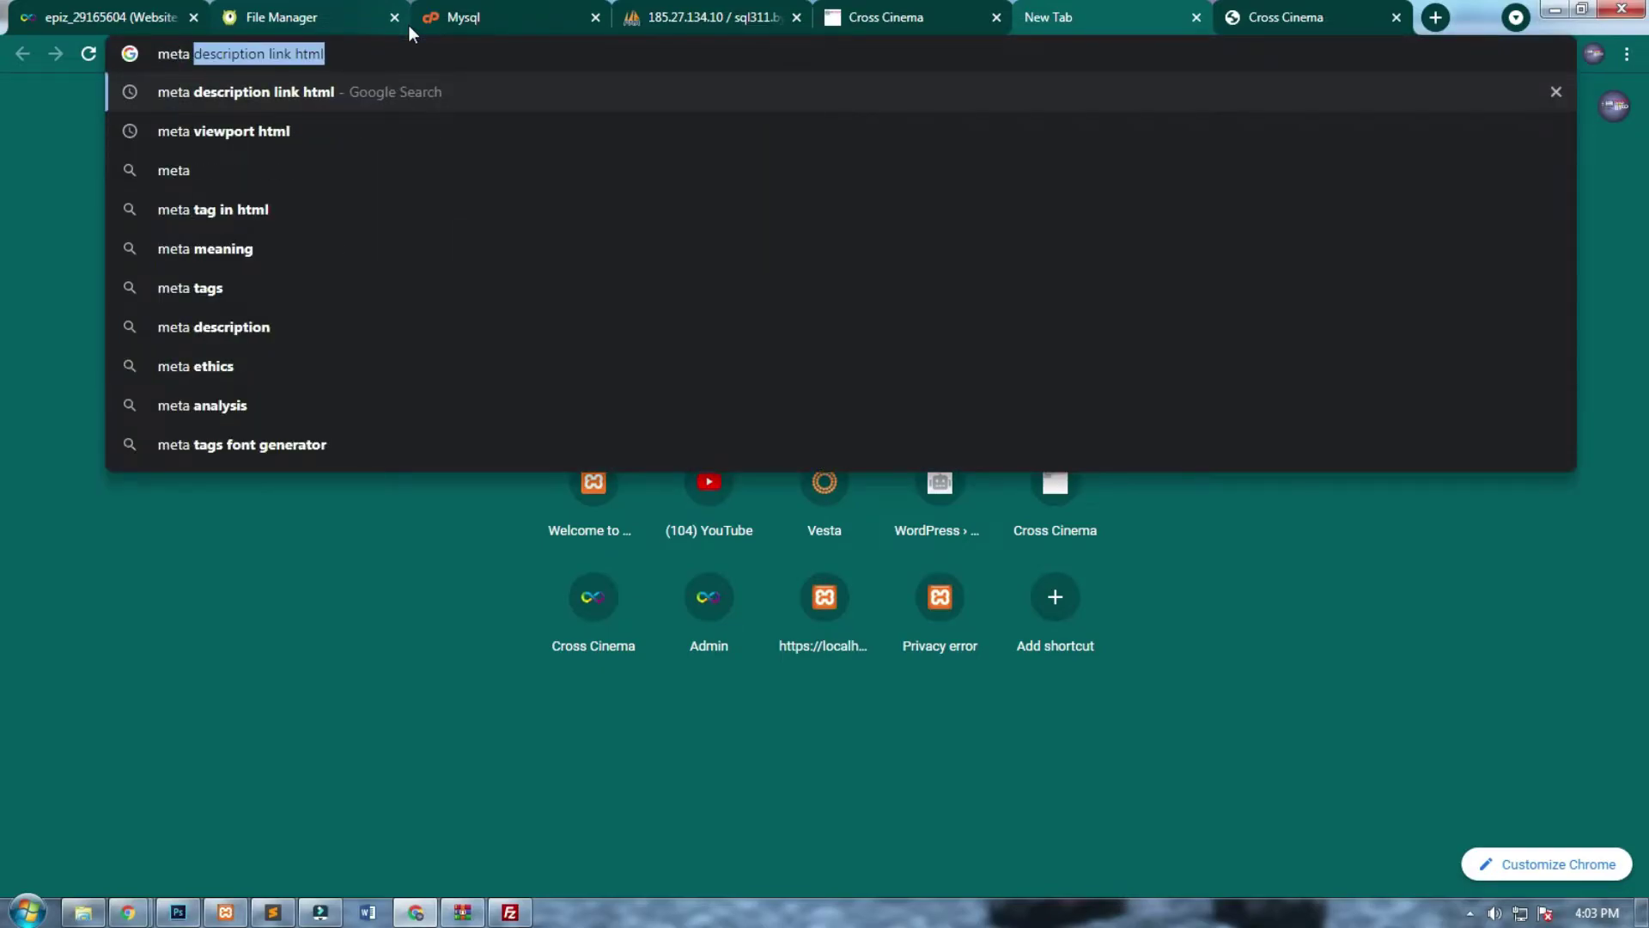
{"action": "key", "text": "Down"}
{"action": "key", "text": "Return"}
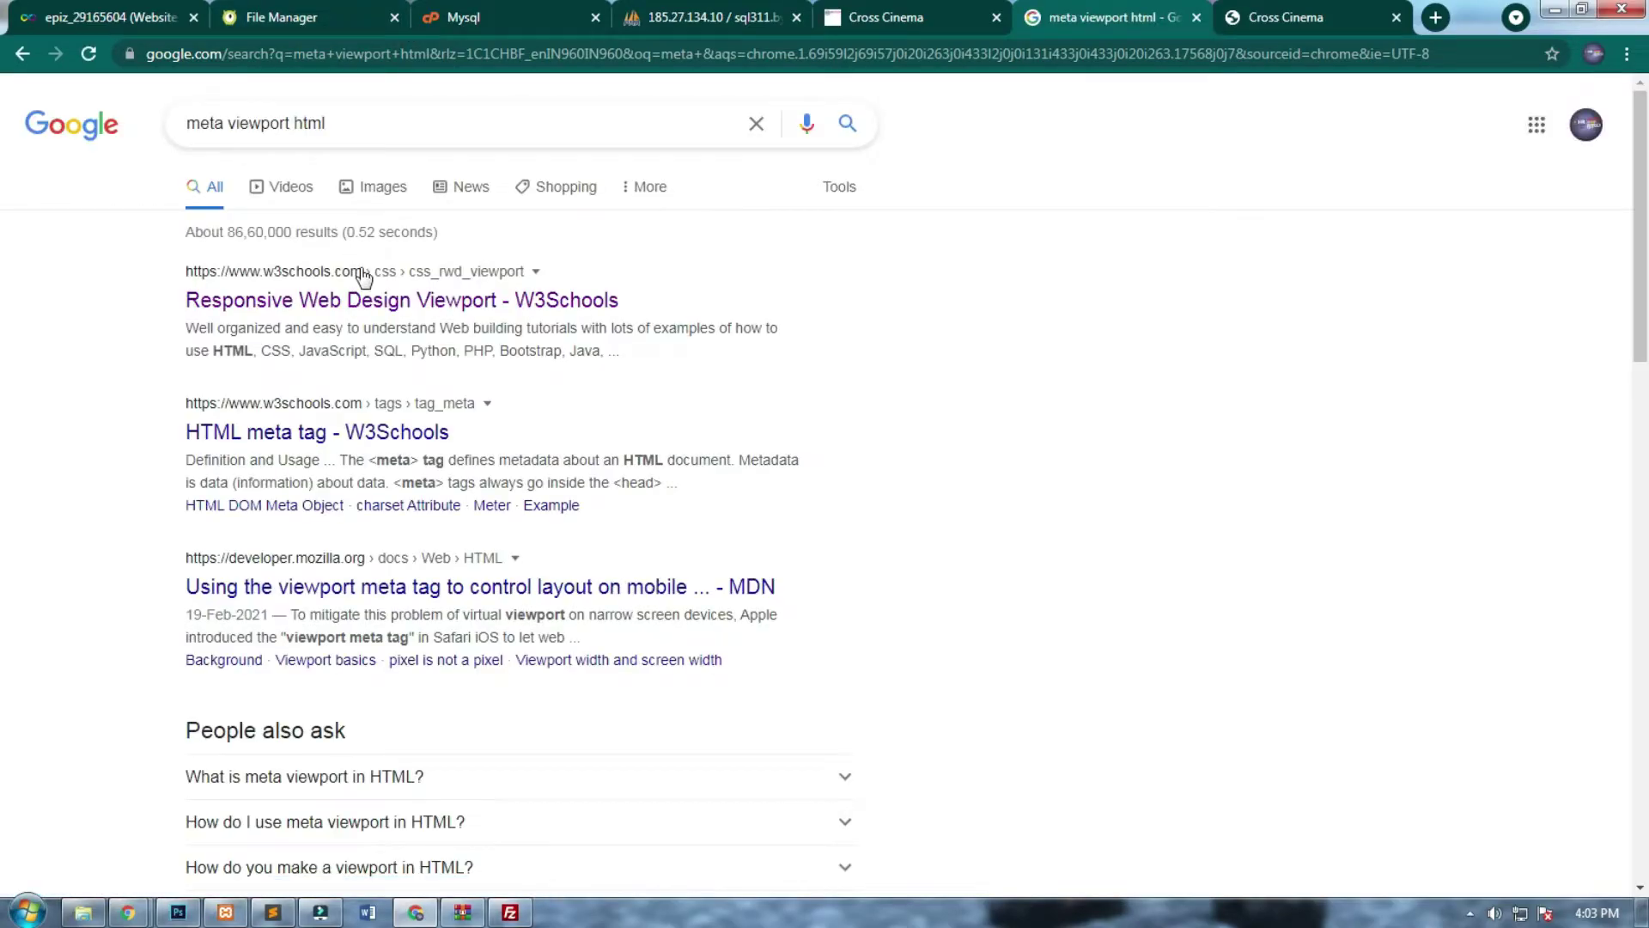
Copy the W3Schools viewport meta tag line (width=device-width, initial-scale=1.0).
{"action": "left_click", "coordinate": [374, 300]}
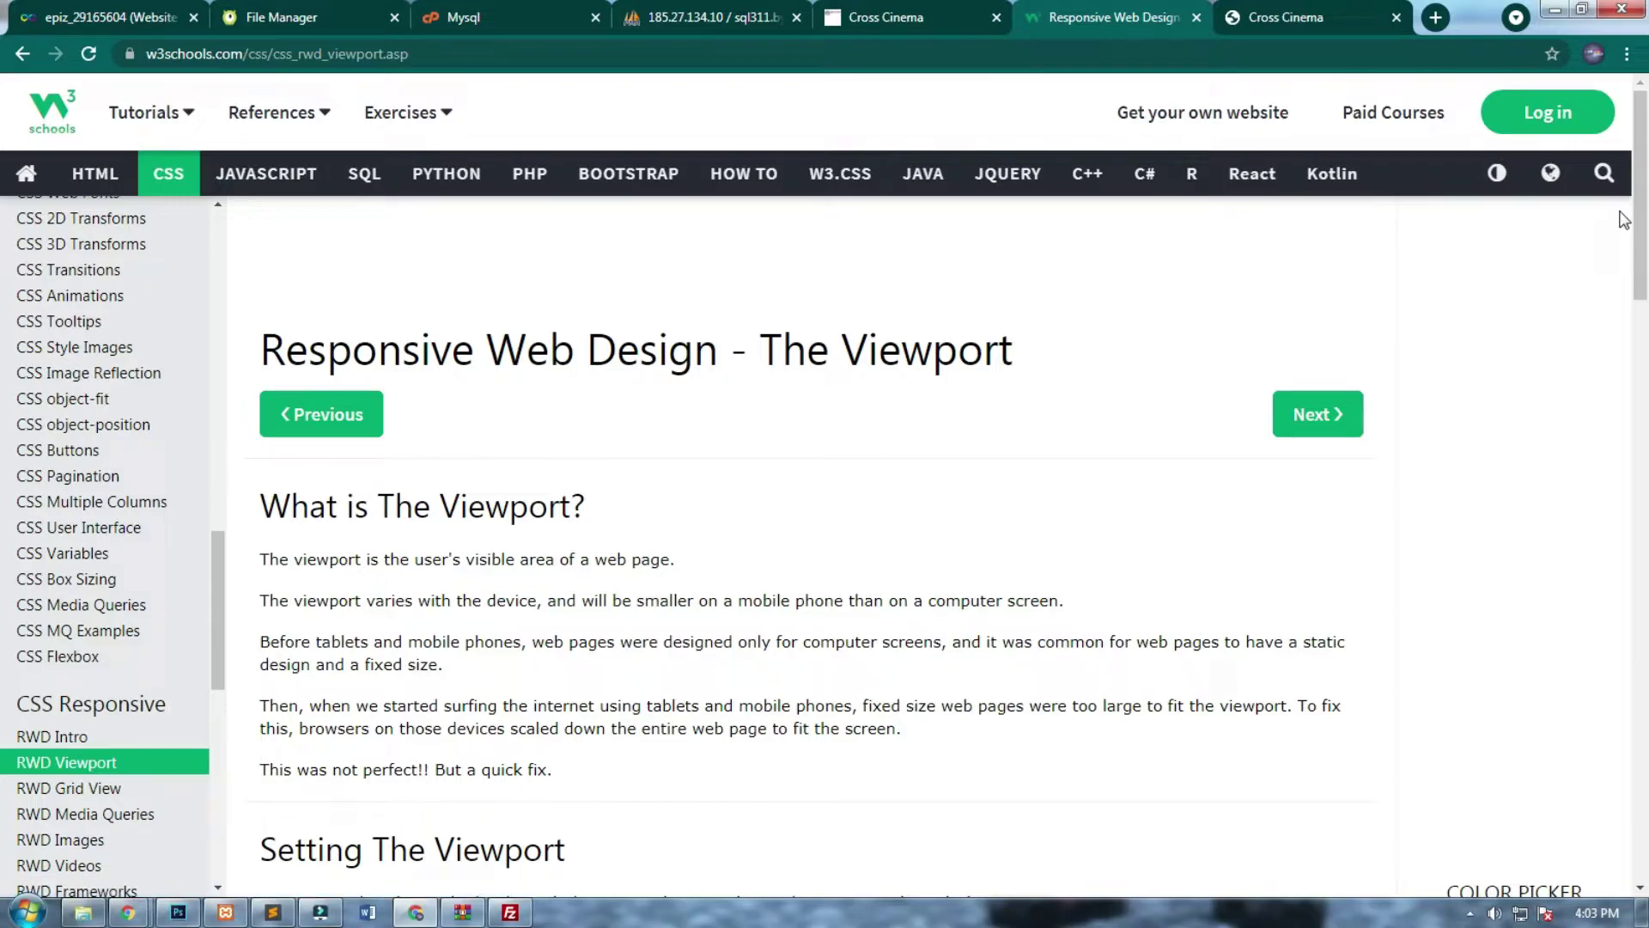
{"action": "scroll", "coordinate": [766, 474], "scroll_direction": "down", "scroll_amount": 6}
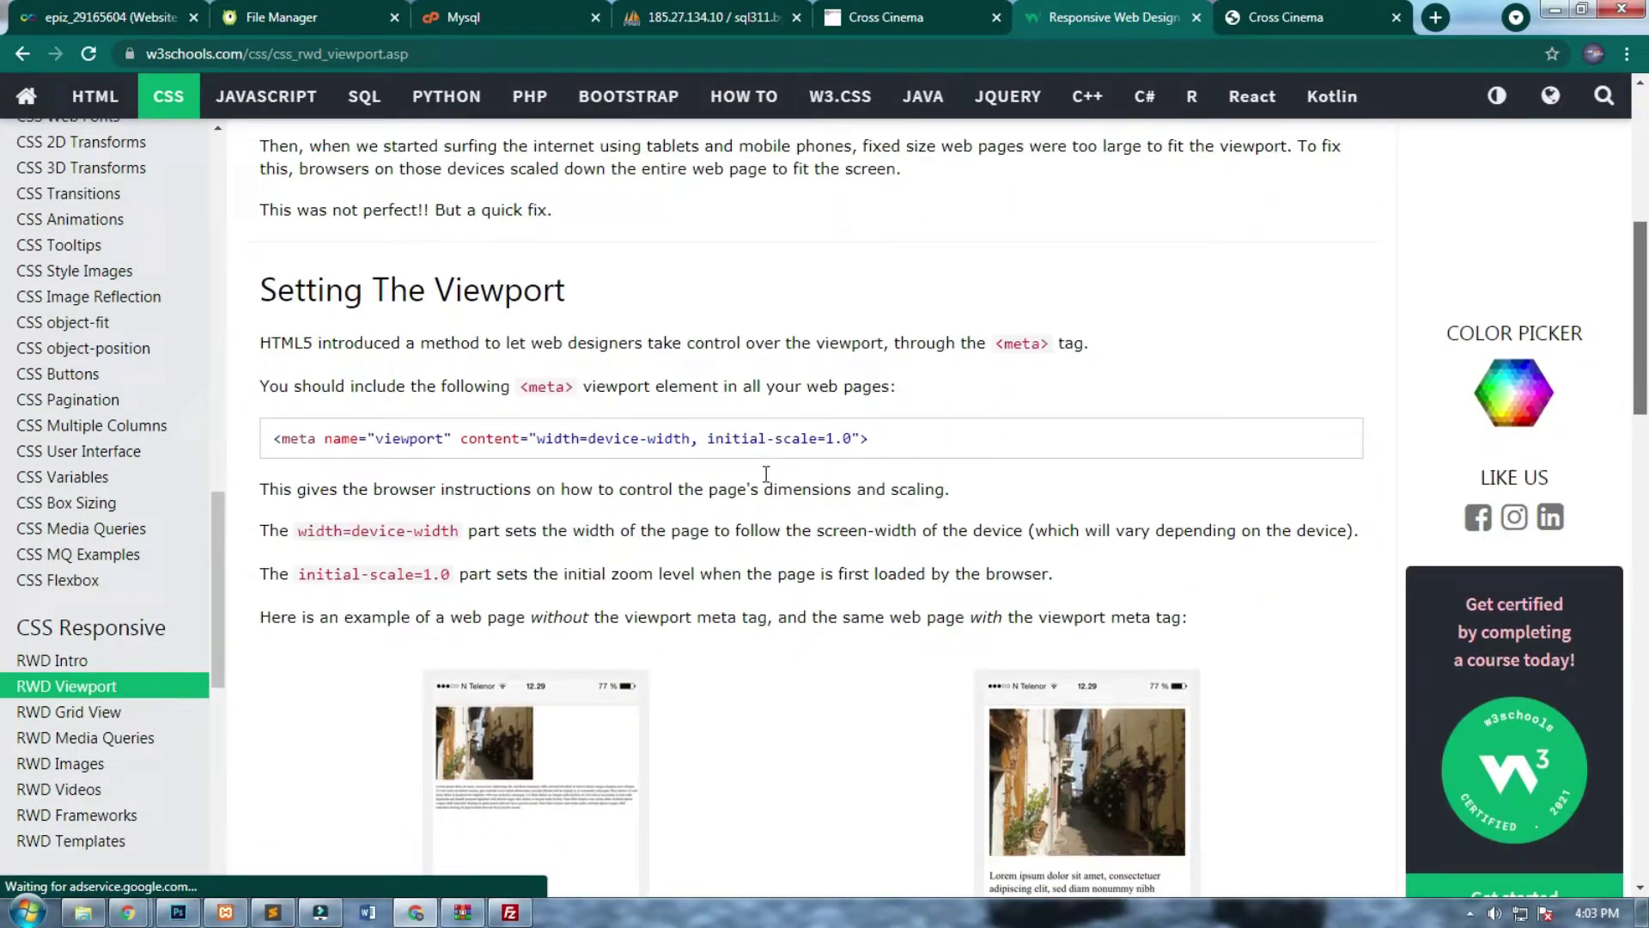
{"action": "left_click_drag", "start_coordinate": [894, 433], "coordinate": [279, 432]}
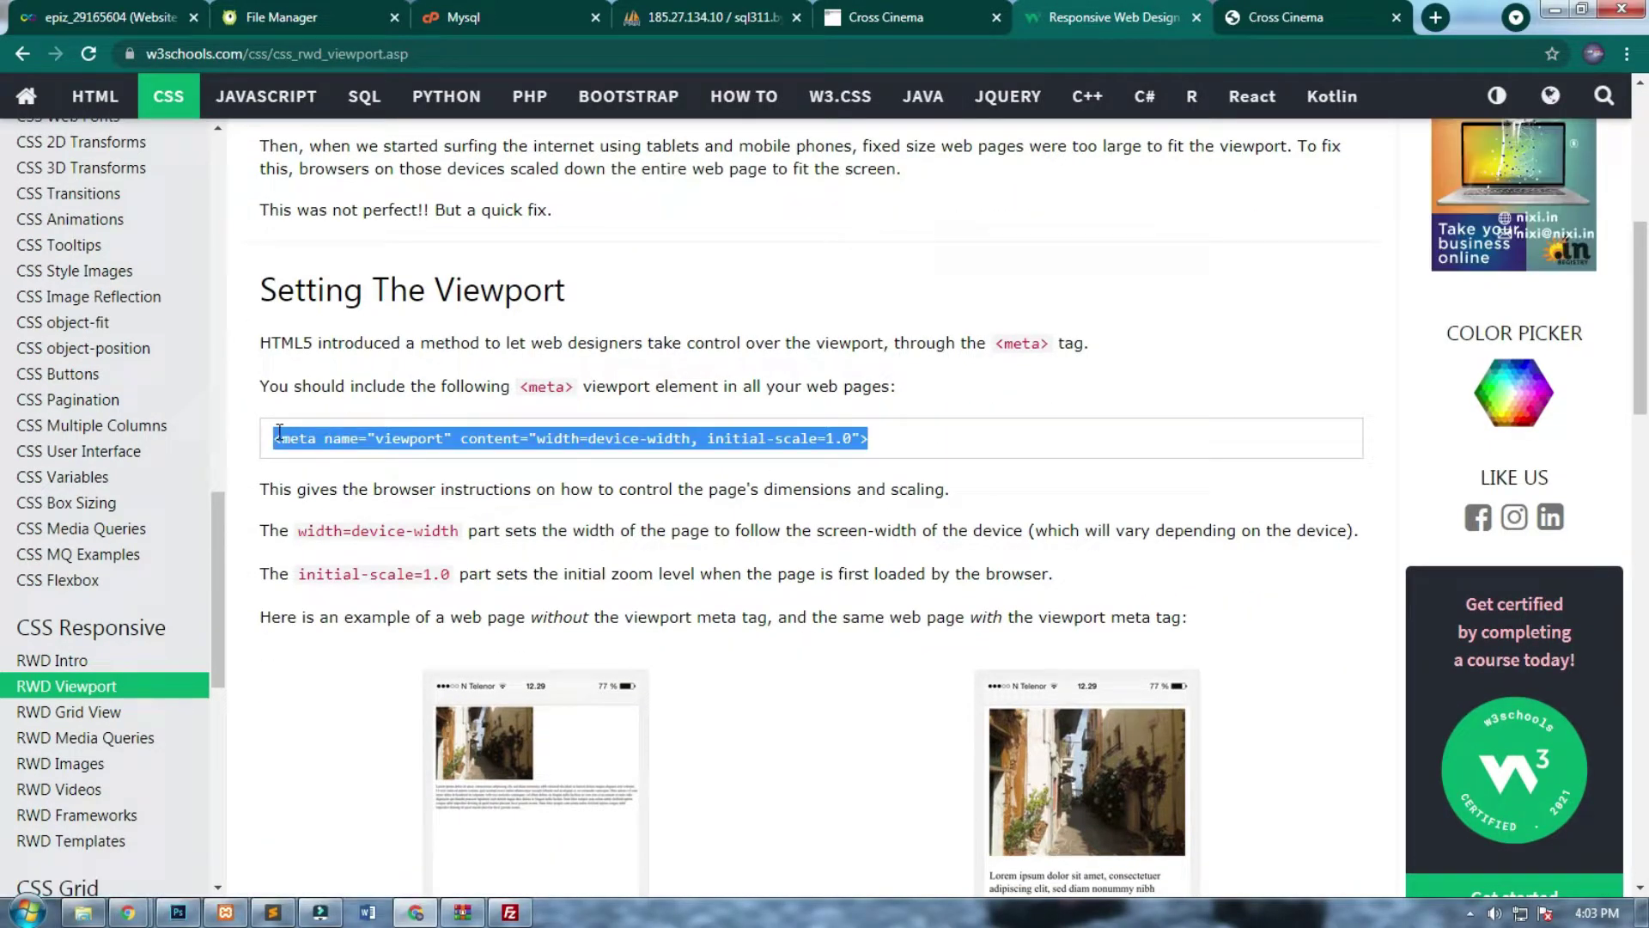
{"action": "left_click", "coordinate": [283, 17]}
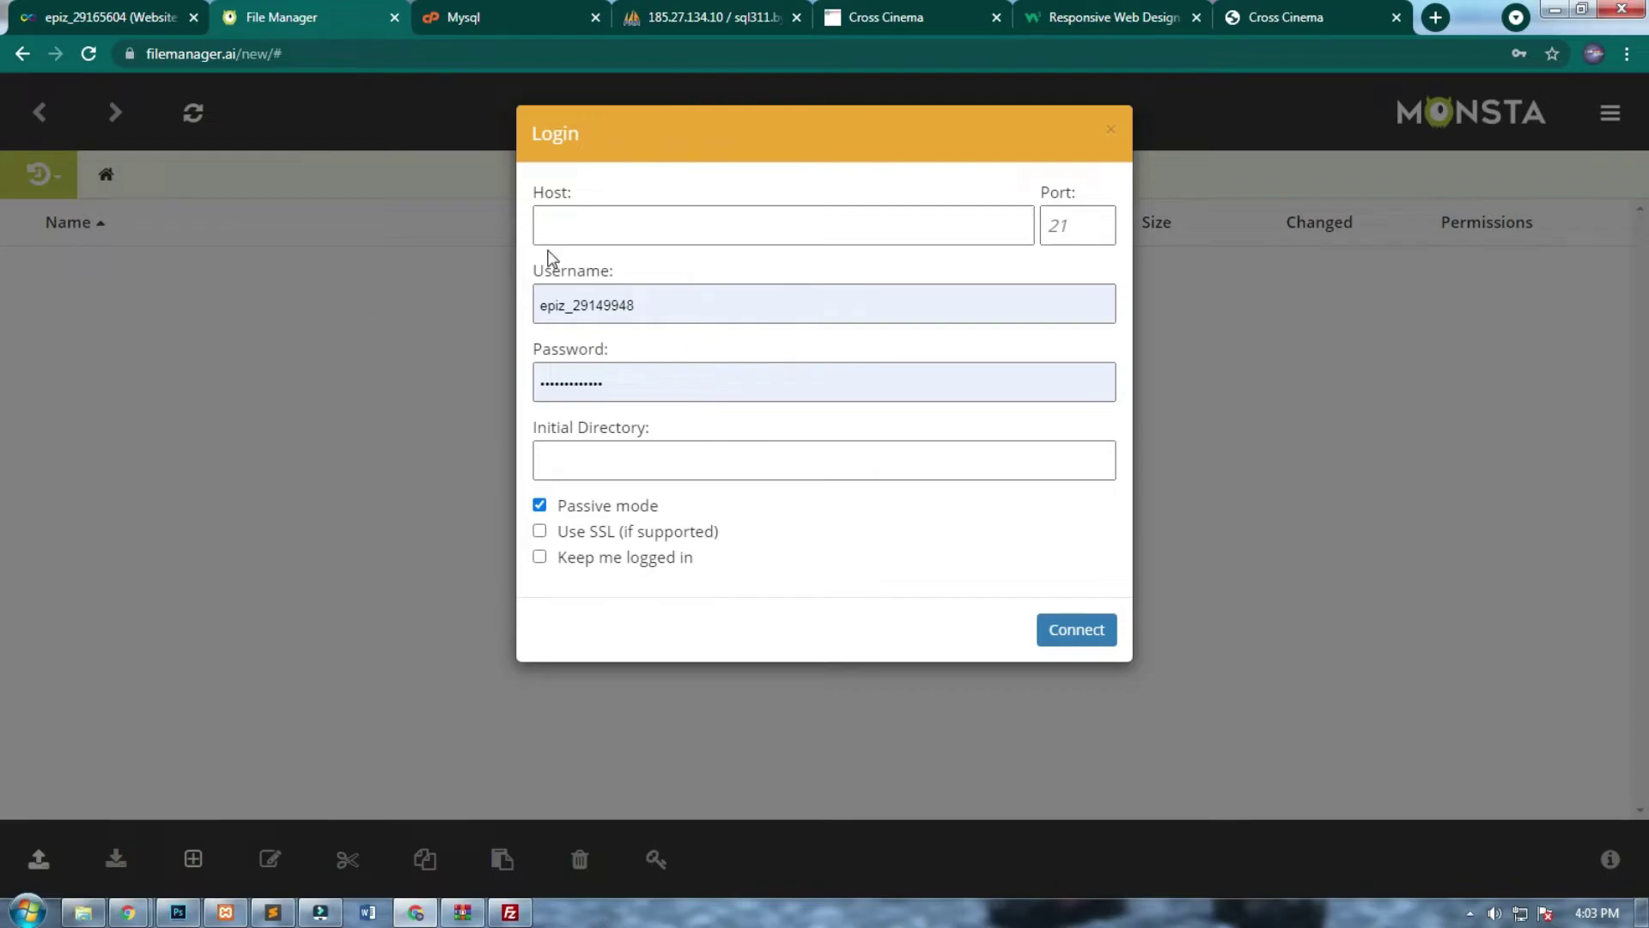
Look up the MySQL account details on the hosting account page for the FTP login.
{"action": "left_click", "coordinate": [594, 241]}
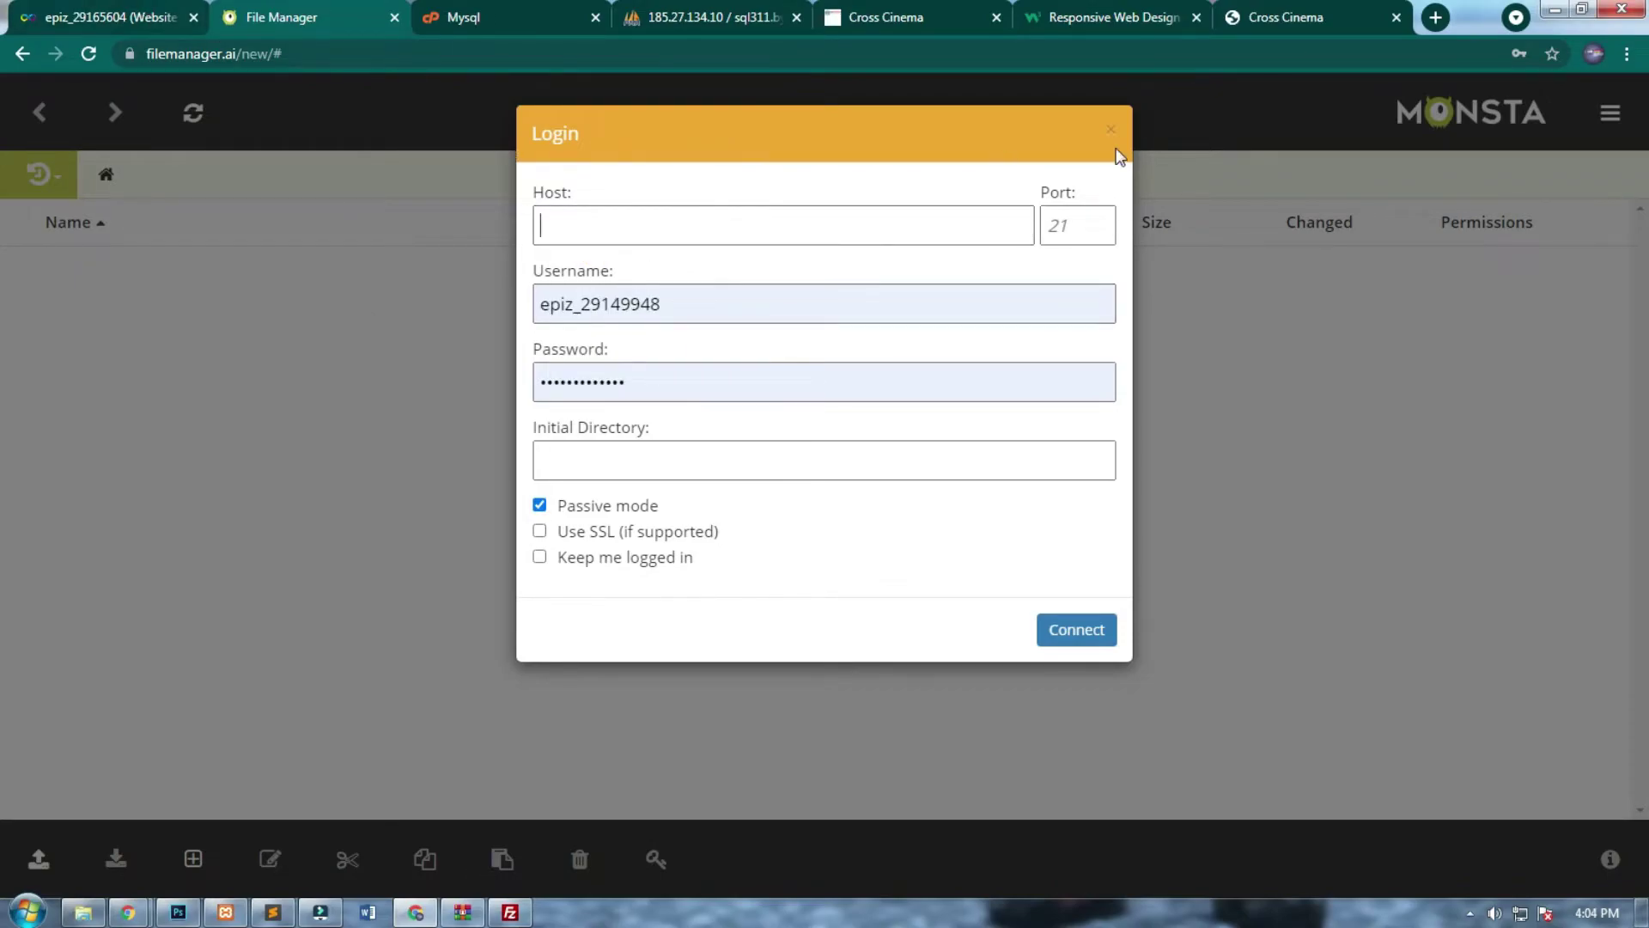
{"action": "left_click", "coordinate": [77, 16]}
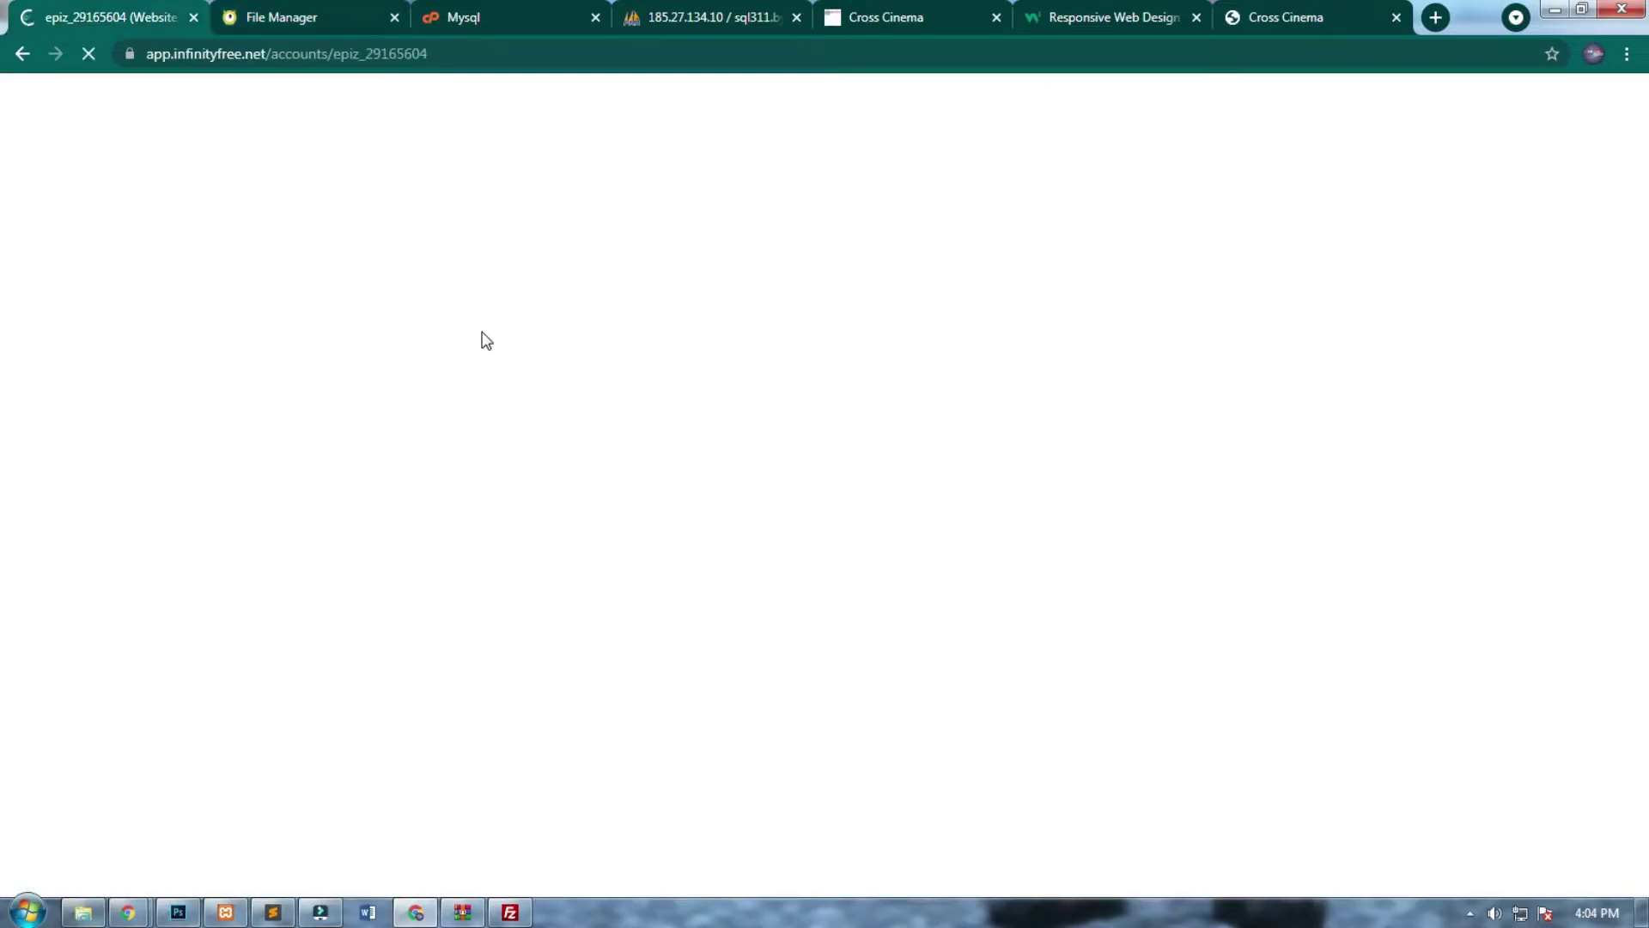
{"action": "scroll", "coordinate": [746, 340], "scroll_direction": "down", "scroll_amount": 1}
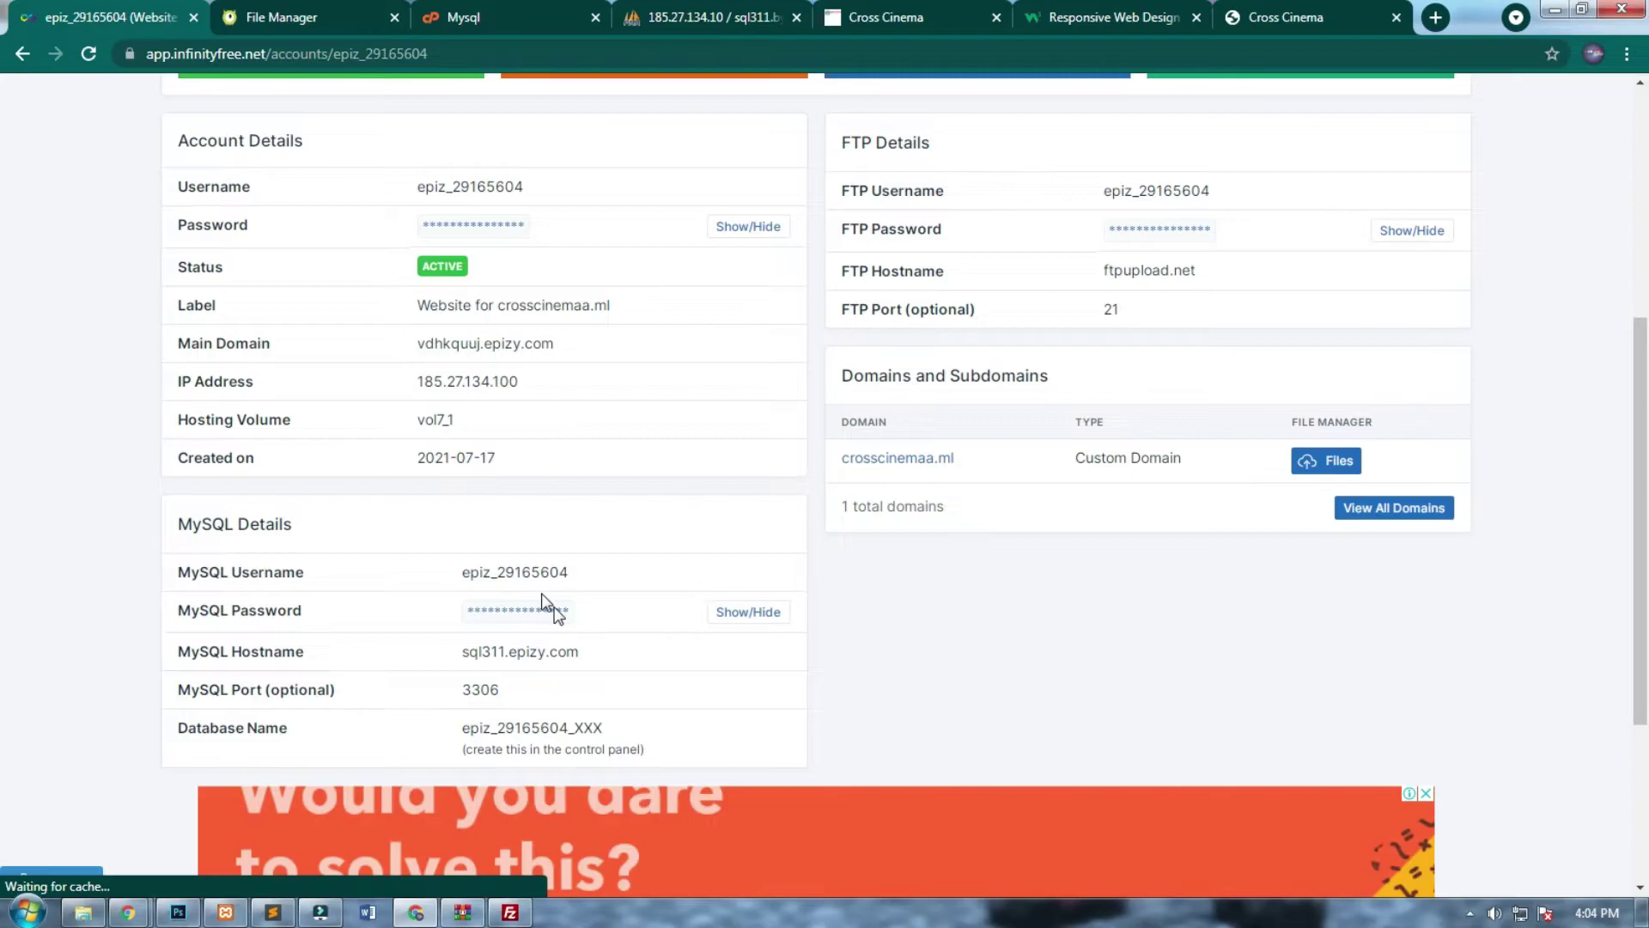
{"action": "left_click_drag", "start_coordinate": [573, 572], "coordinate": [468, 560]}
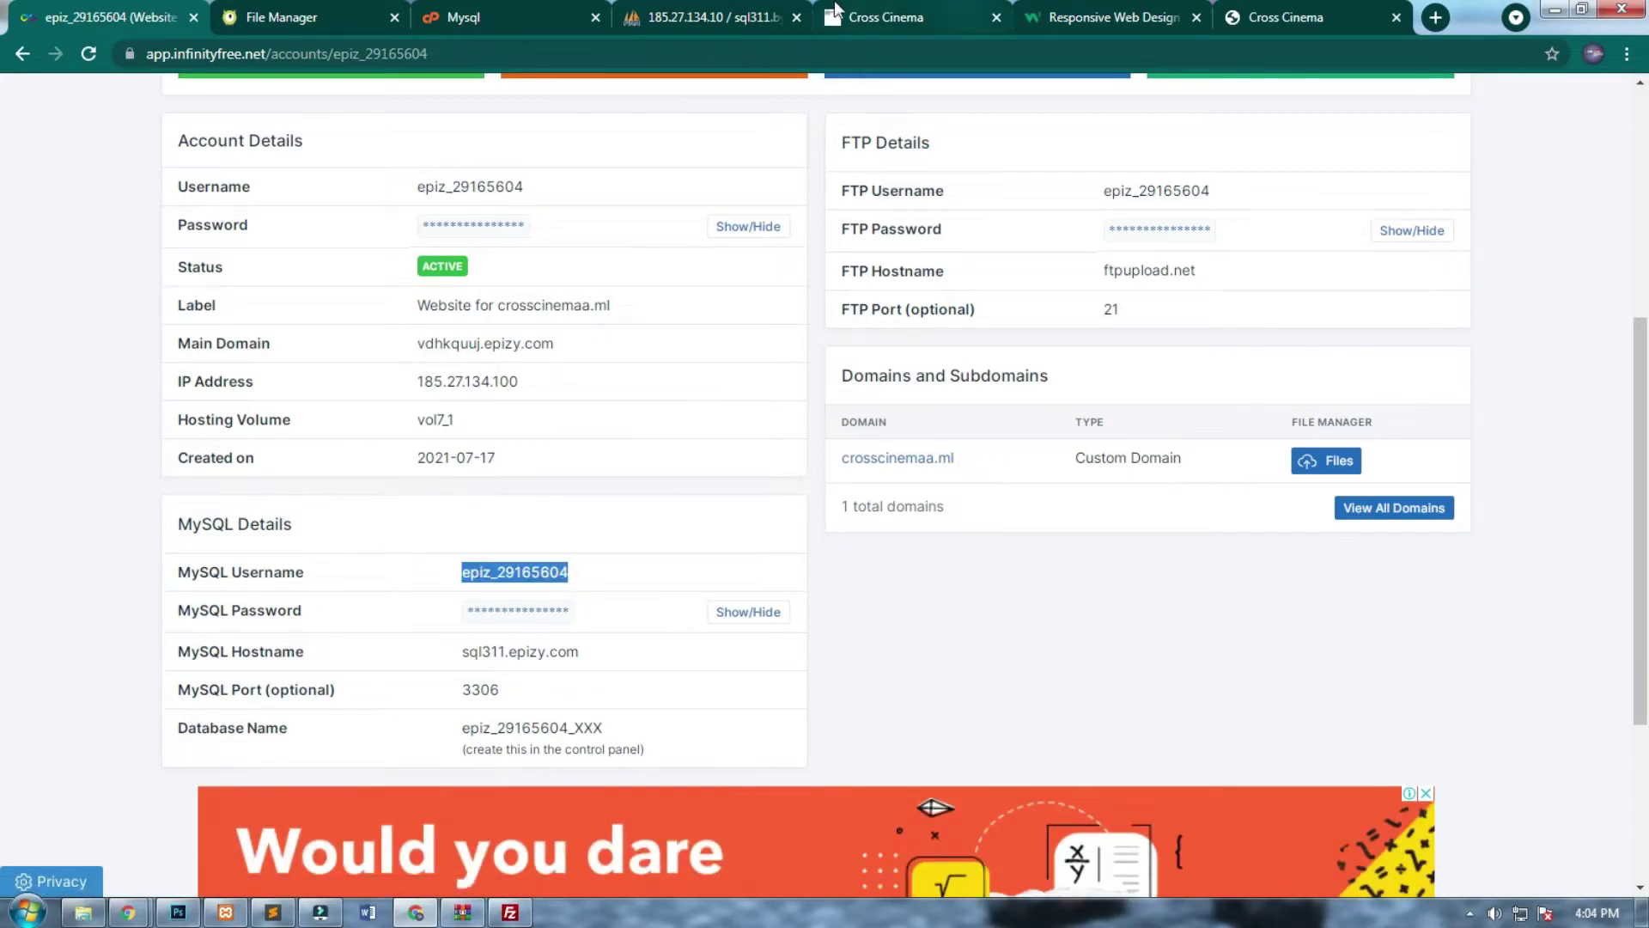
{"action": "left_click", "coordinate": [692, 15]}
{"action": "left_click", "coordinate": [536, 26]}
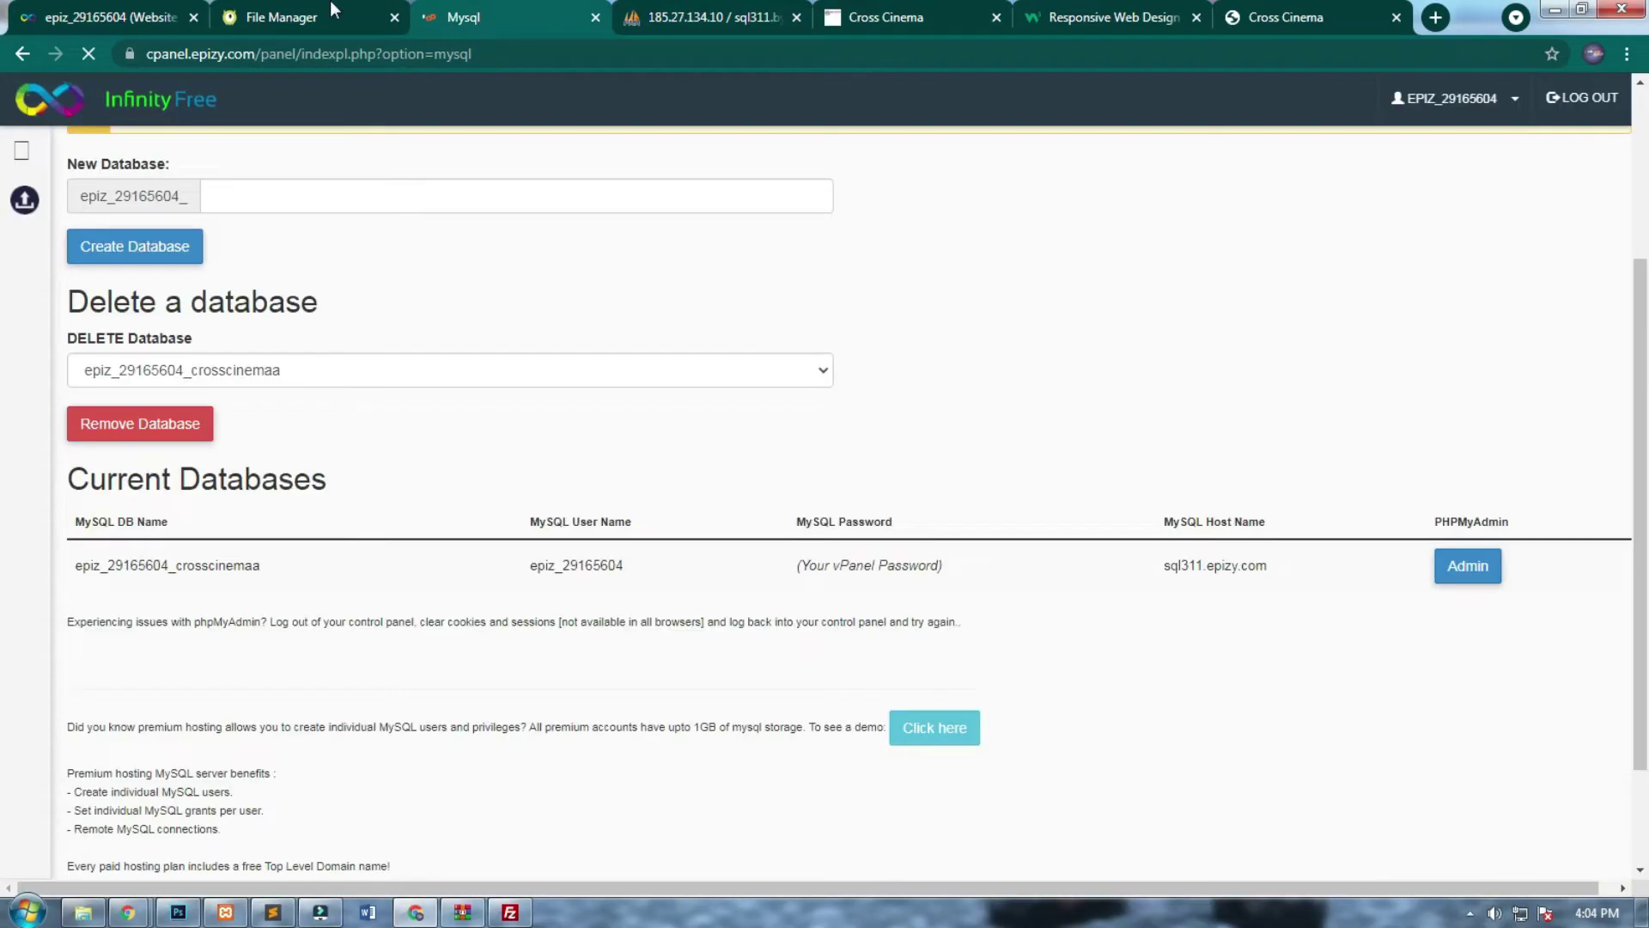
{"action": "left_click", "coordinate": [296, 17]}
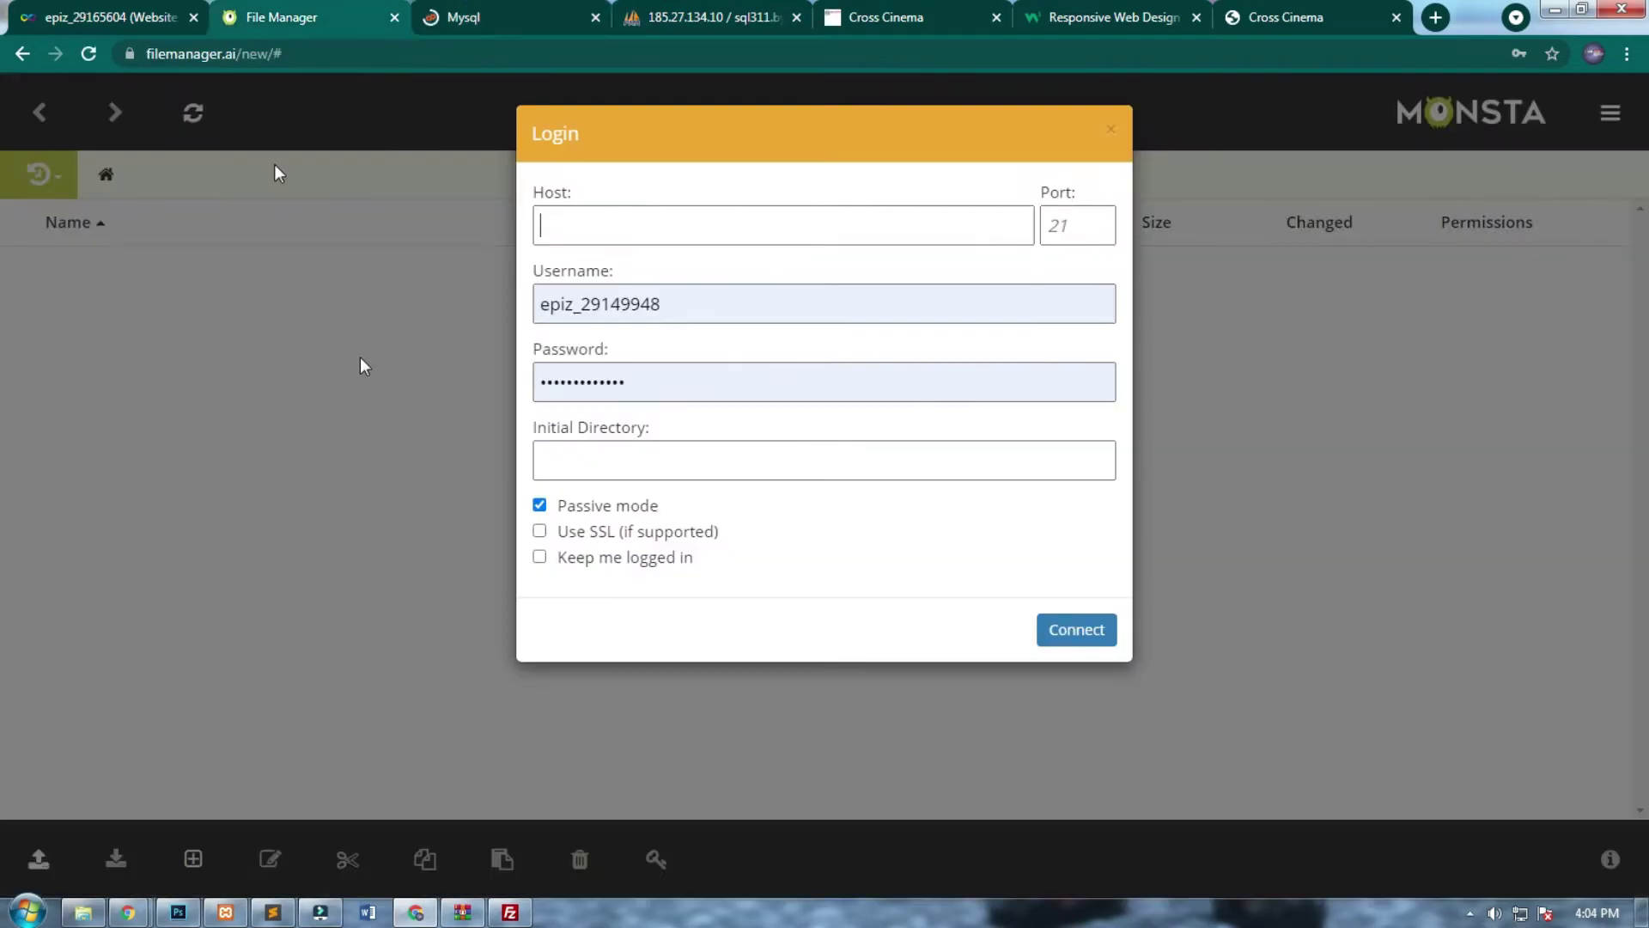
Try connecting Monsta FTP with the MySQL hostname sql311.epizy.com as Host.
{"action": "left_click", "coordinate": [700, 463]}
{"action": "left_click", "coordinate": [710, 227]}
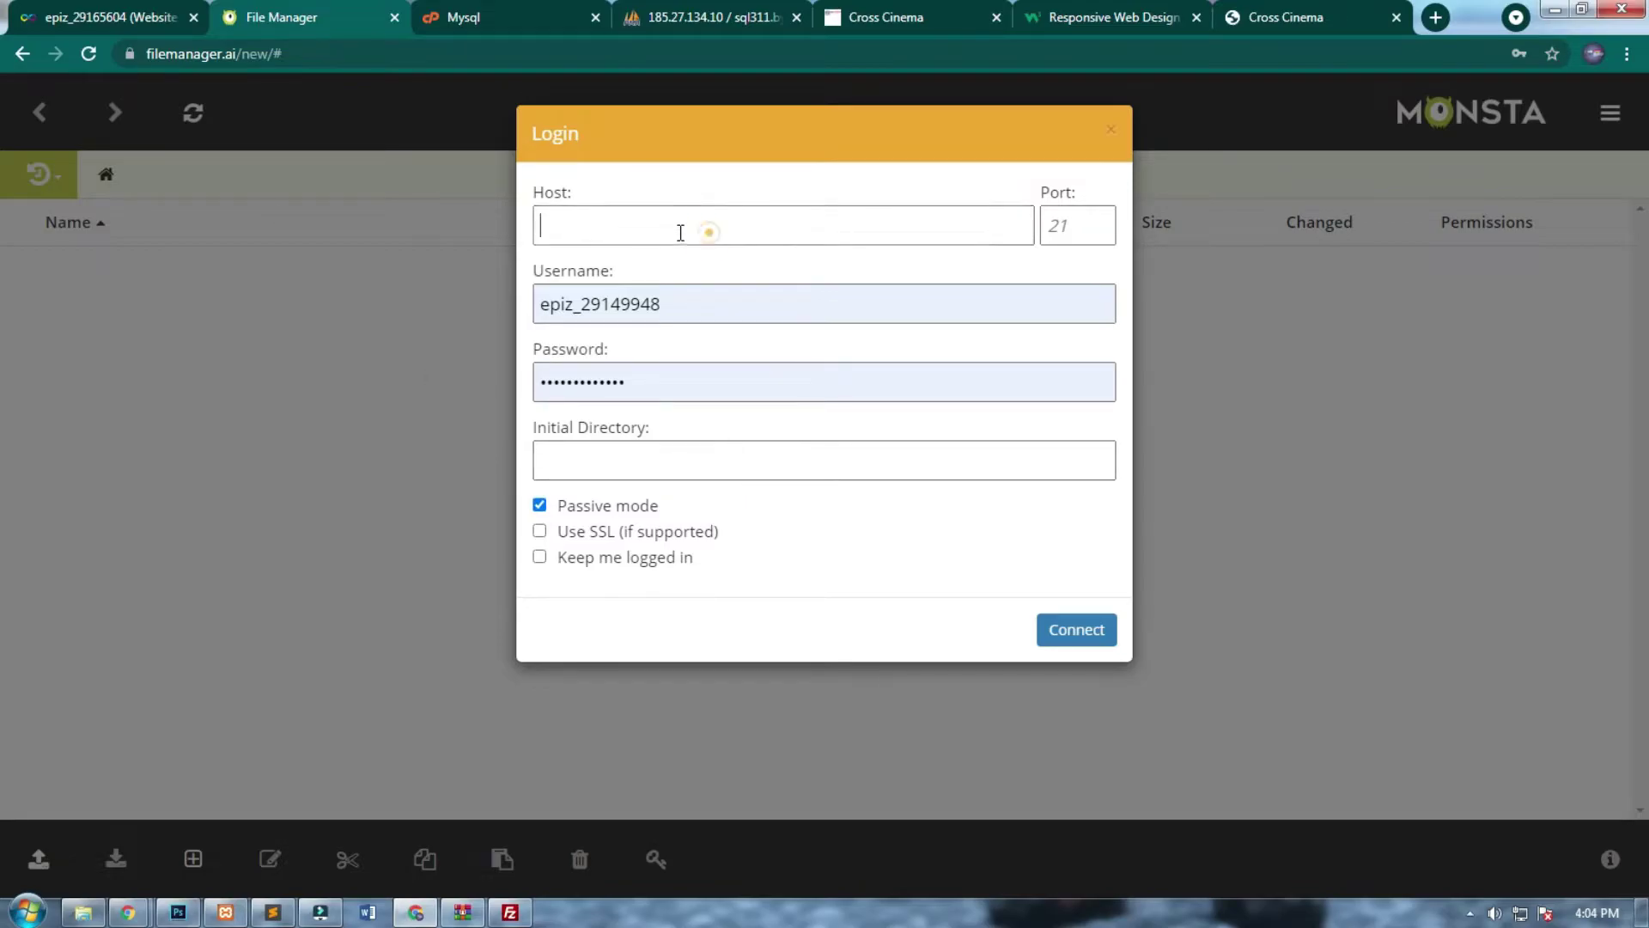
{"action": "left_click", "coordinate": [110, 9]}
{"action": "left_click_drag", "start_coordinate": [580, 652], "coordinate": [463, 653]}
{"action": "key", "text": "ctrl+c"}
{"action": "left_click", "coordinate": [340, 12]}
{"action": "key", "text": "ctrl+v"}
{"action": "left_click", "coordinate": [1115, 633]}
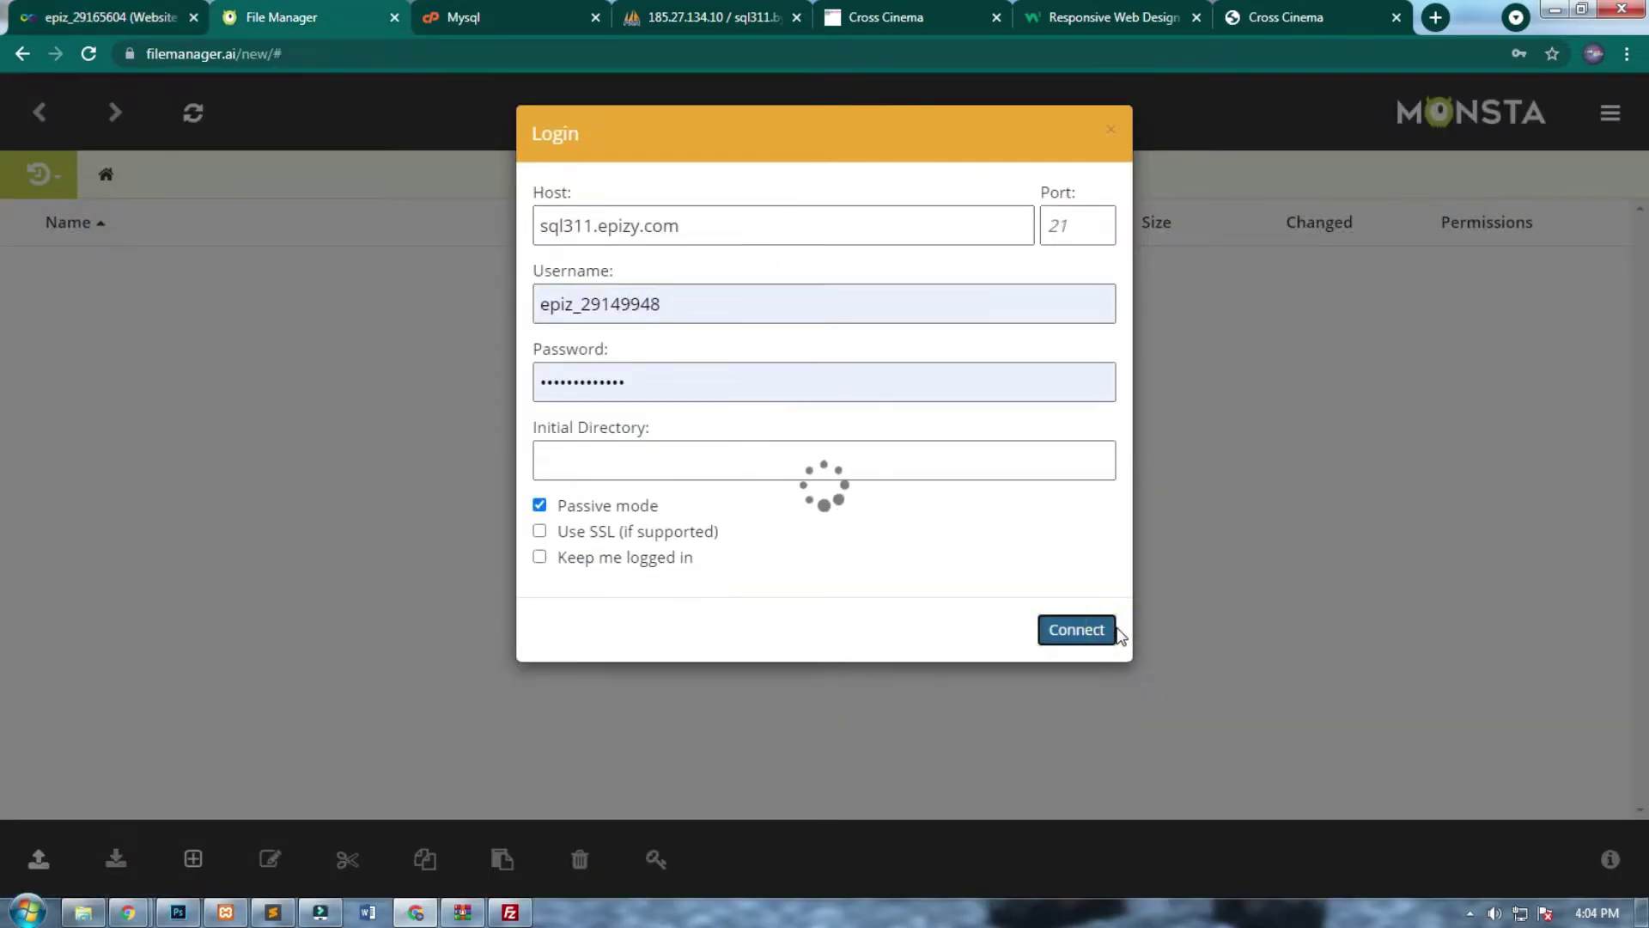
Replace the Host with ftpupload.net, connect, and open the htdocs folder.
{"action": "left_click", "coordinate": [13, 12]}
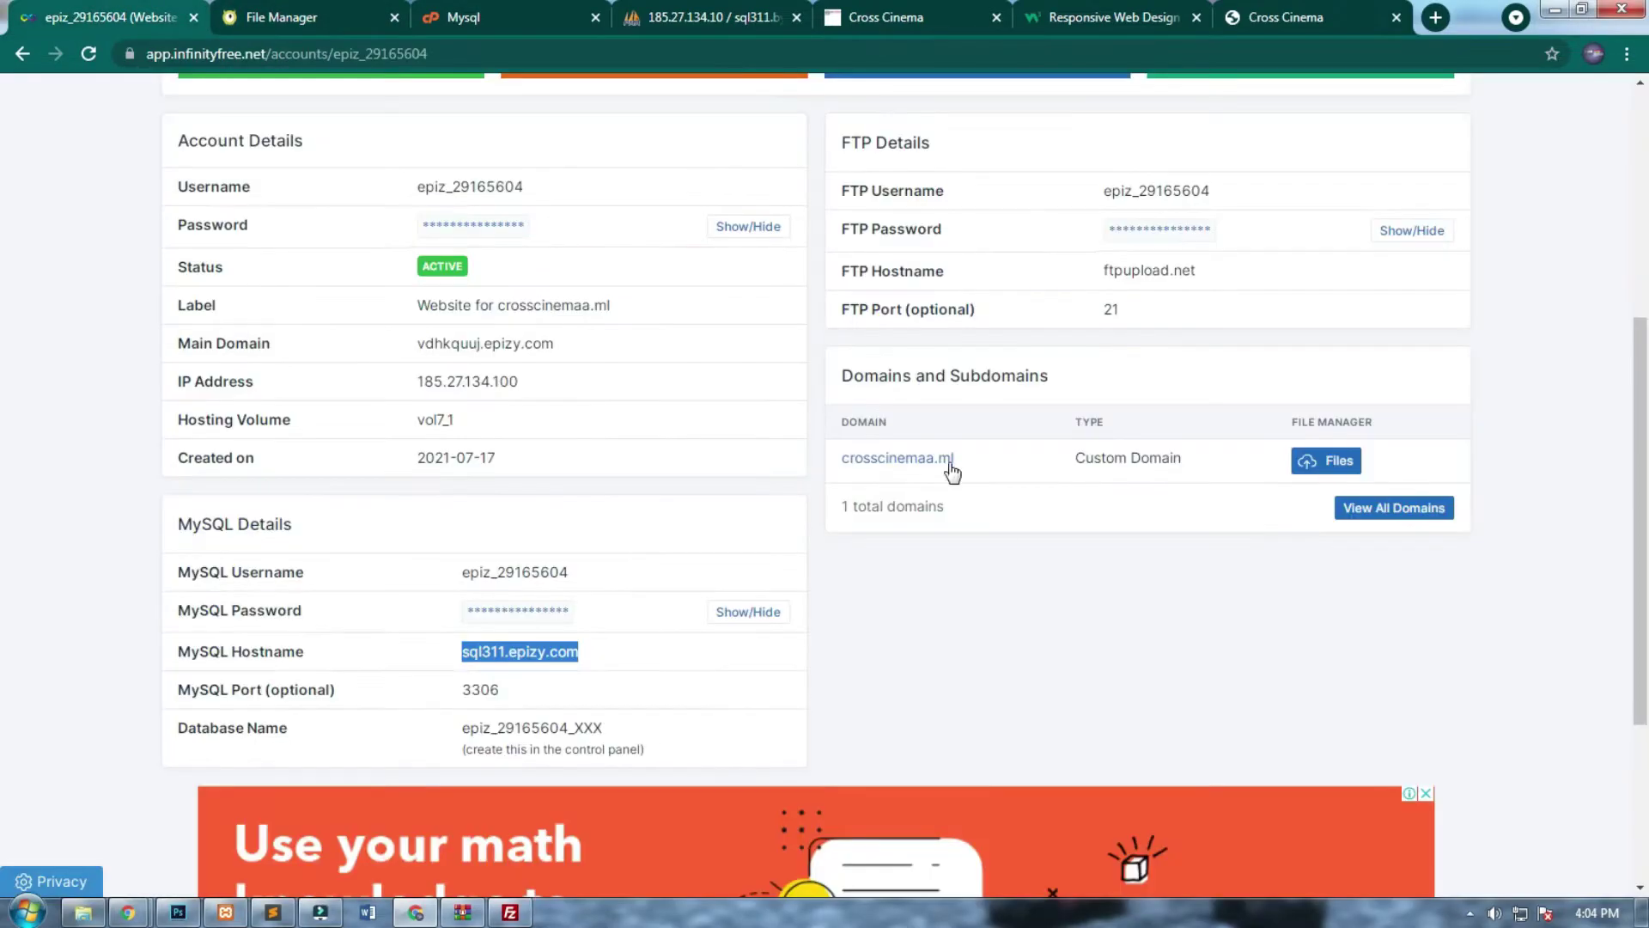
{"action": "left_click_drag", "start_coordinate": [1195, 271], "coordinate": [1106, 283]}
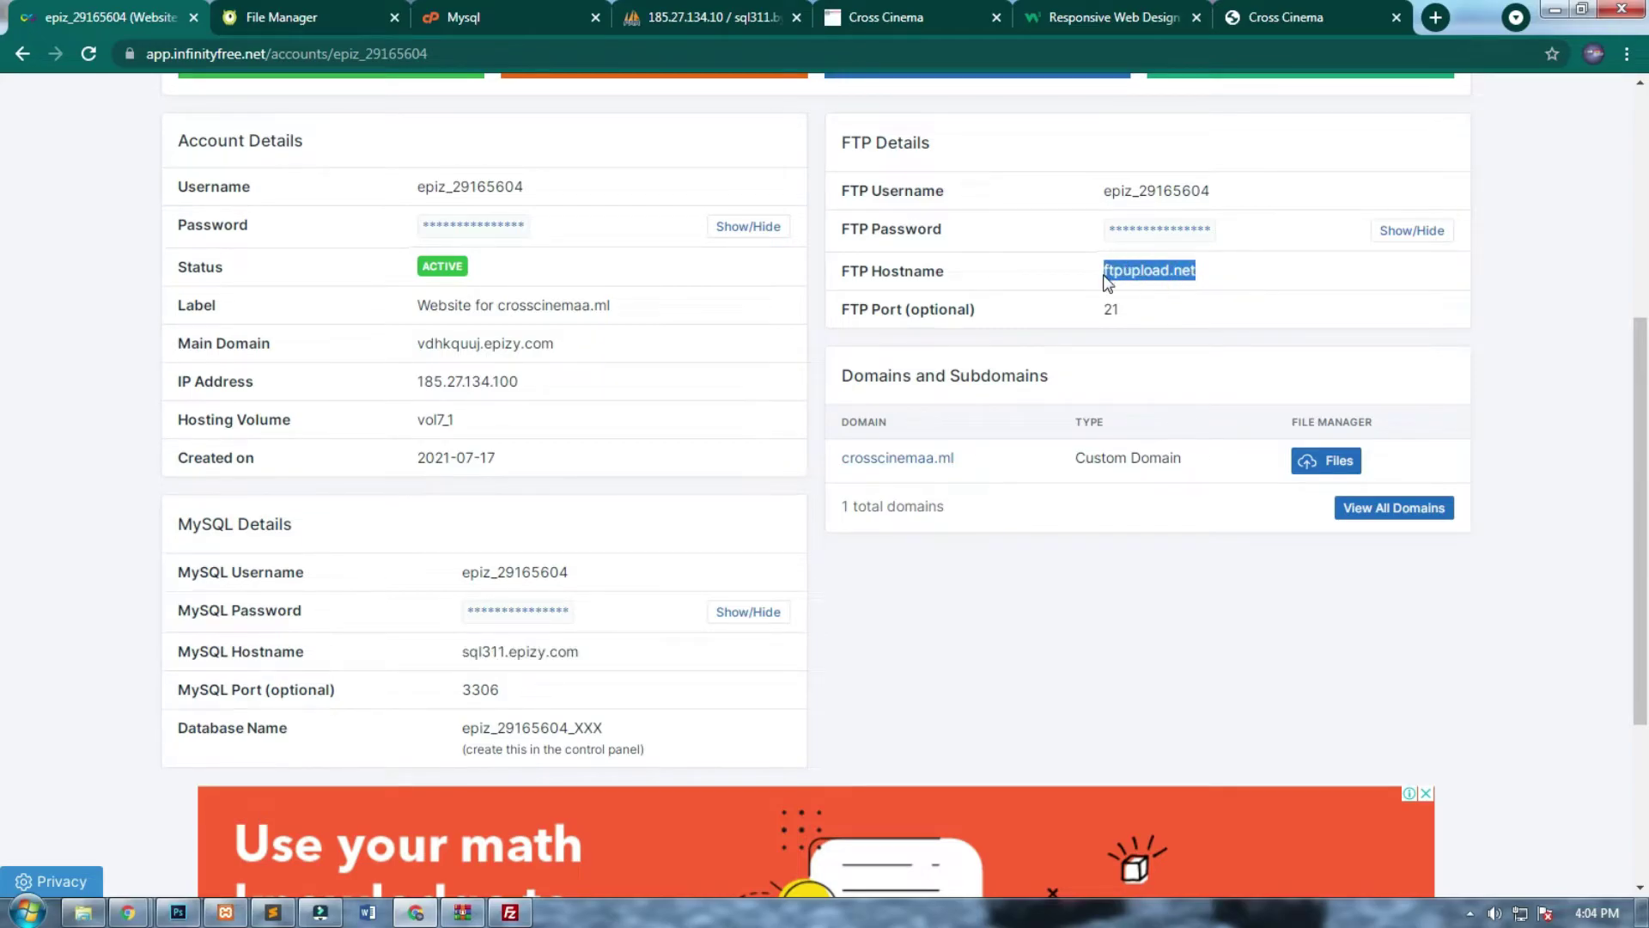
{"action": "left_click", "coordinate": [472, 12]}
{"action": "left_click", "coordinate": [283, 17]}
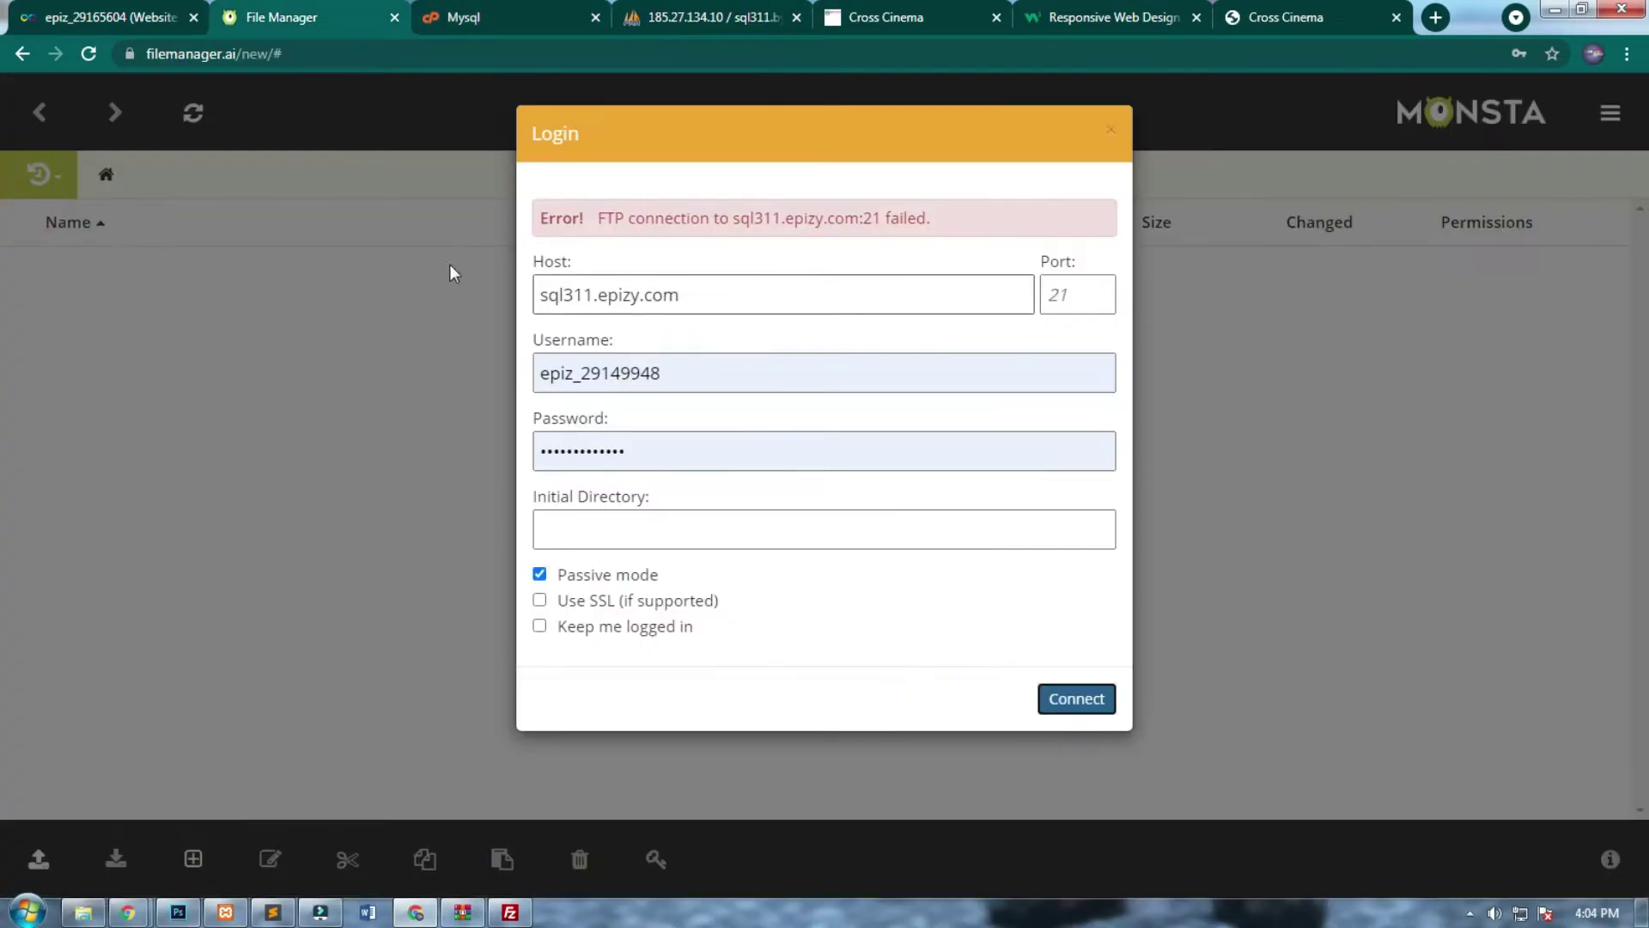
{"action": "key", "text": "ctrl+a"}
{"action": "key", "text": "ctrl+v"}
{"action": "left_click", "coordinate": [1075, 687]}
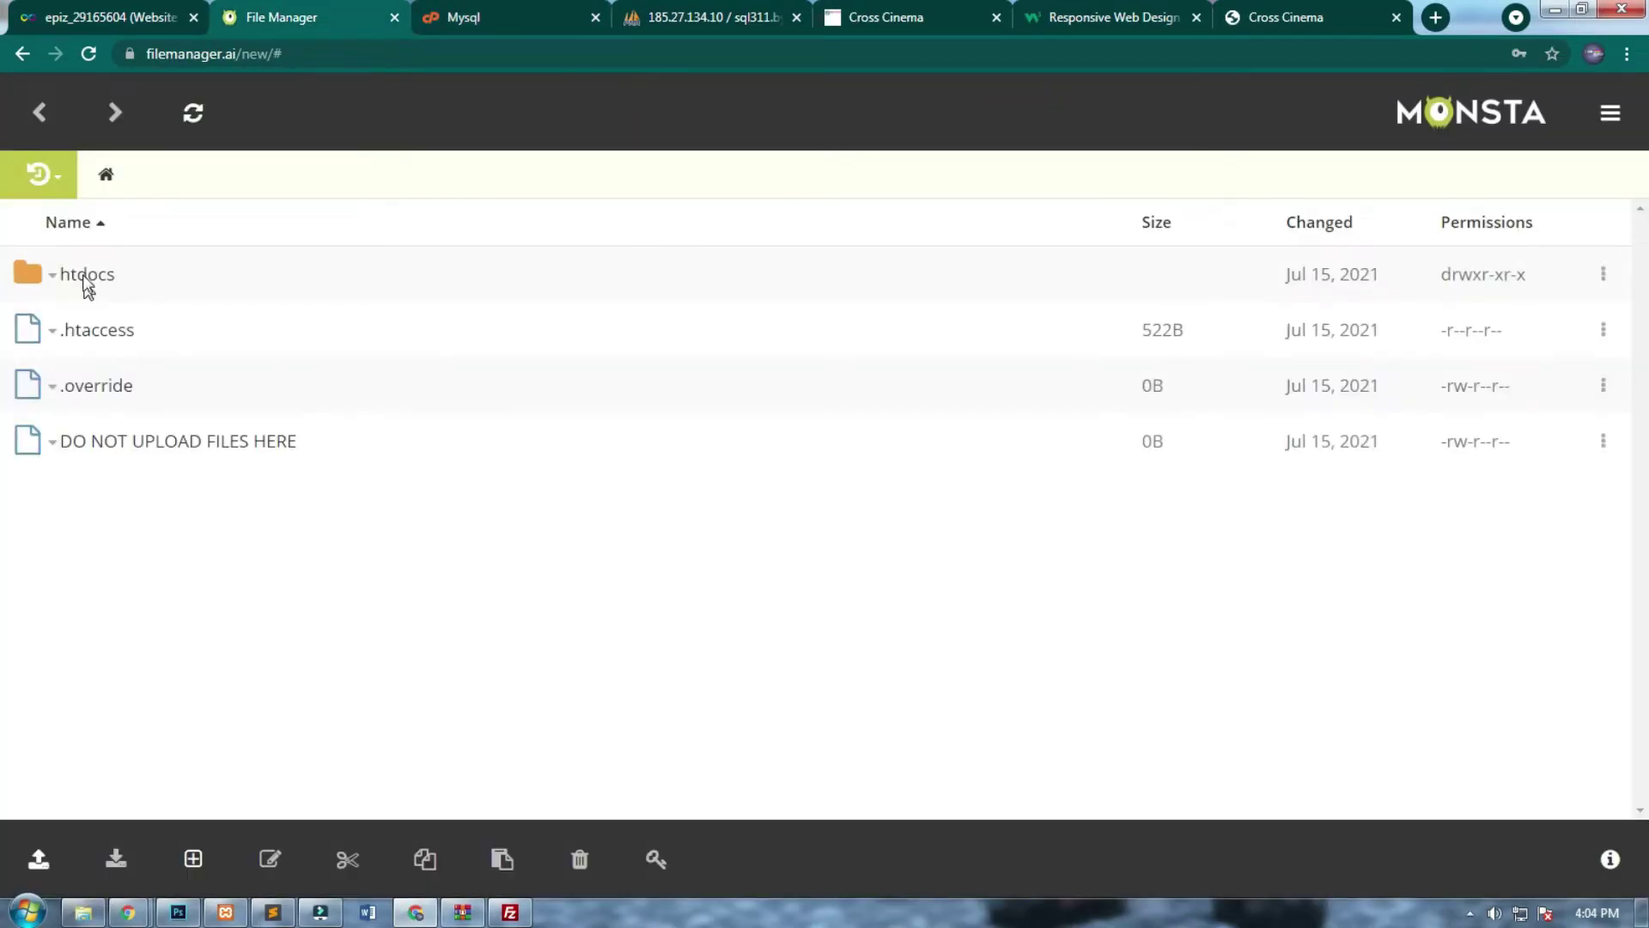
{"action": "left_click", "coordinate": [84, 278]}
Open htdocs/header.php in the Monsta FTP editor.
{"action": "left_click", "coordinate": [1107, 17]}
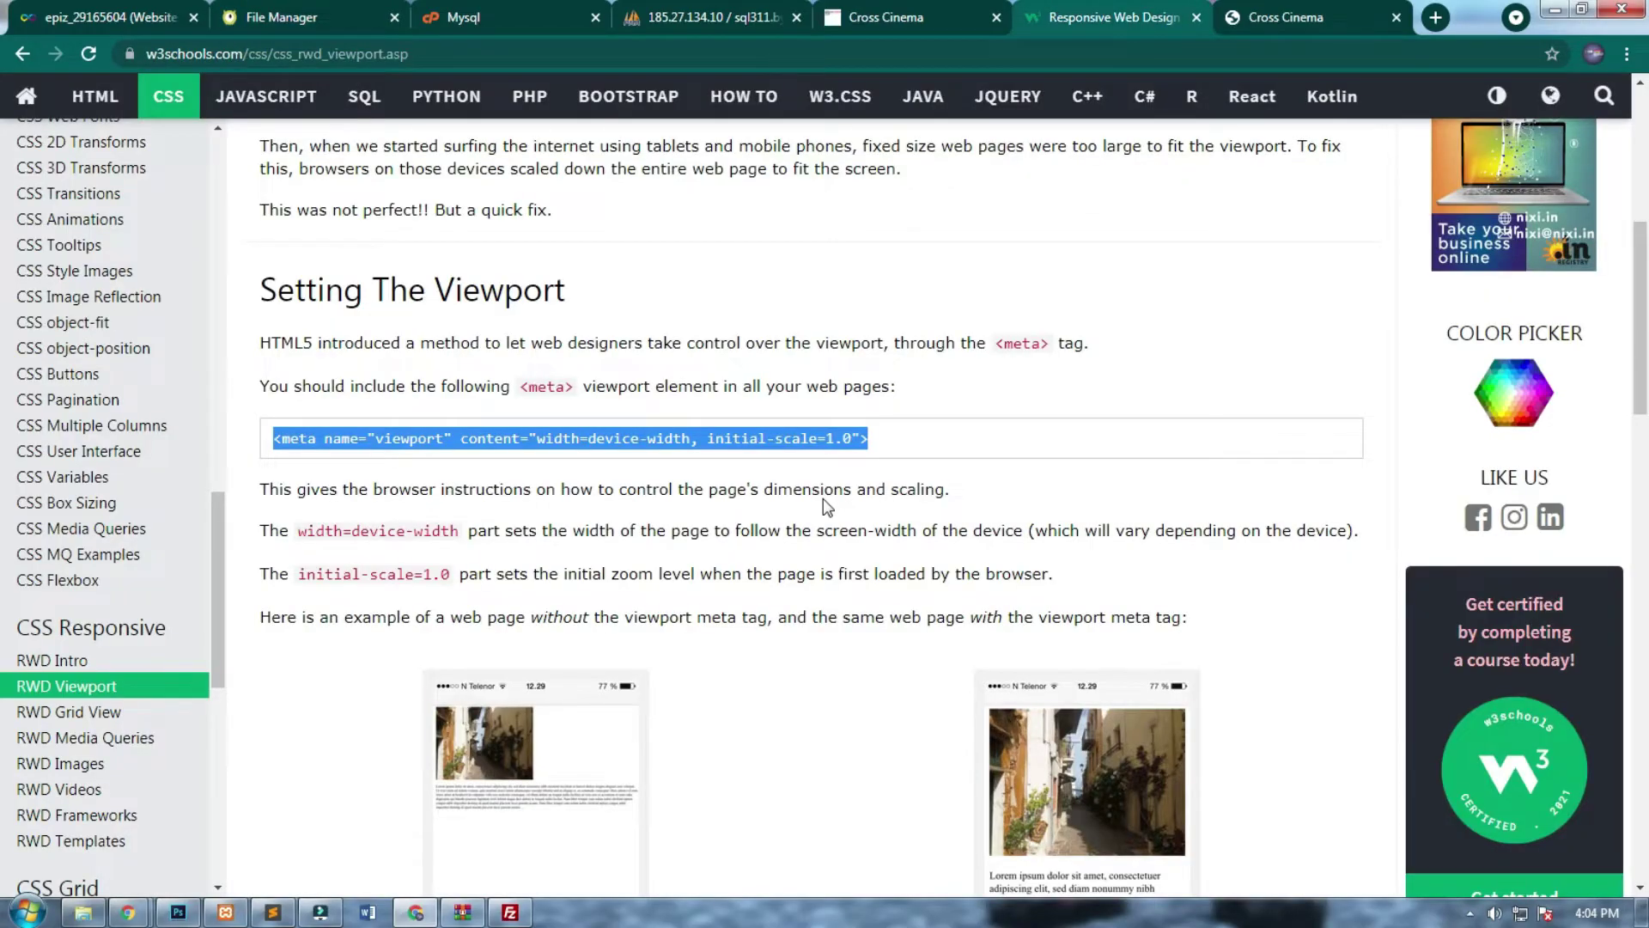
{"action": "left_click", "coordinate": [323, 15]}
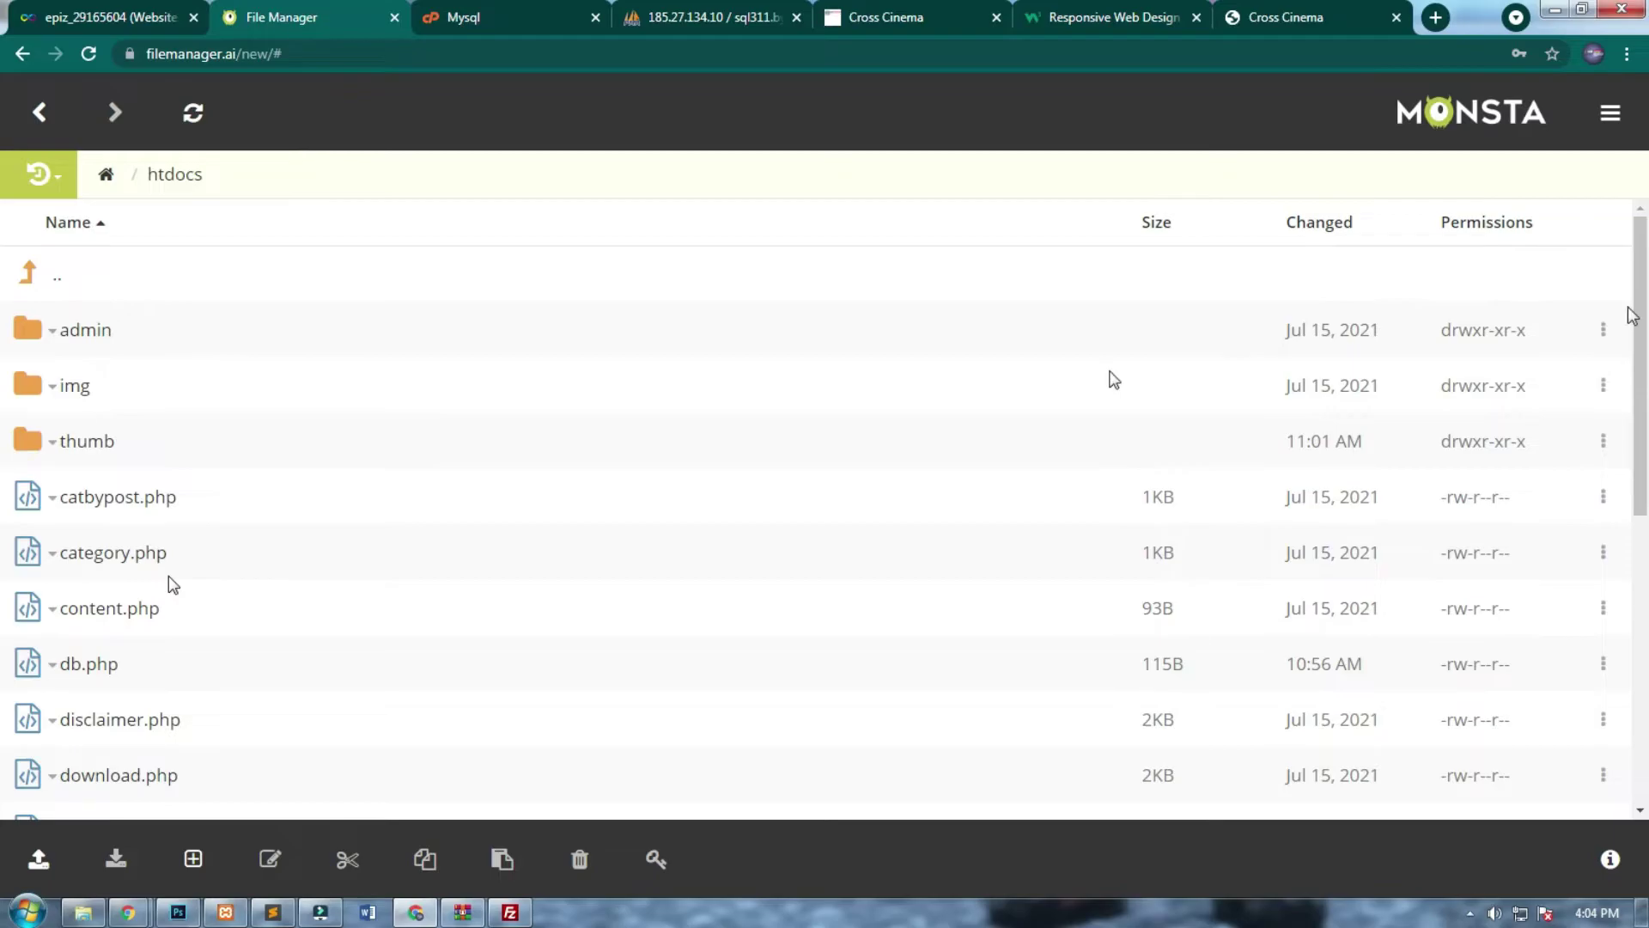
{"action": "scroll", "coordinate": [1627, 387], "scroll_direction": "down", "scroll_amount": 6}
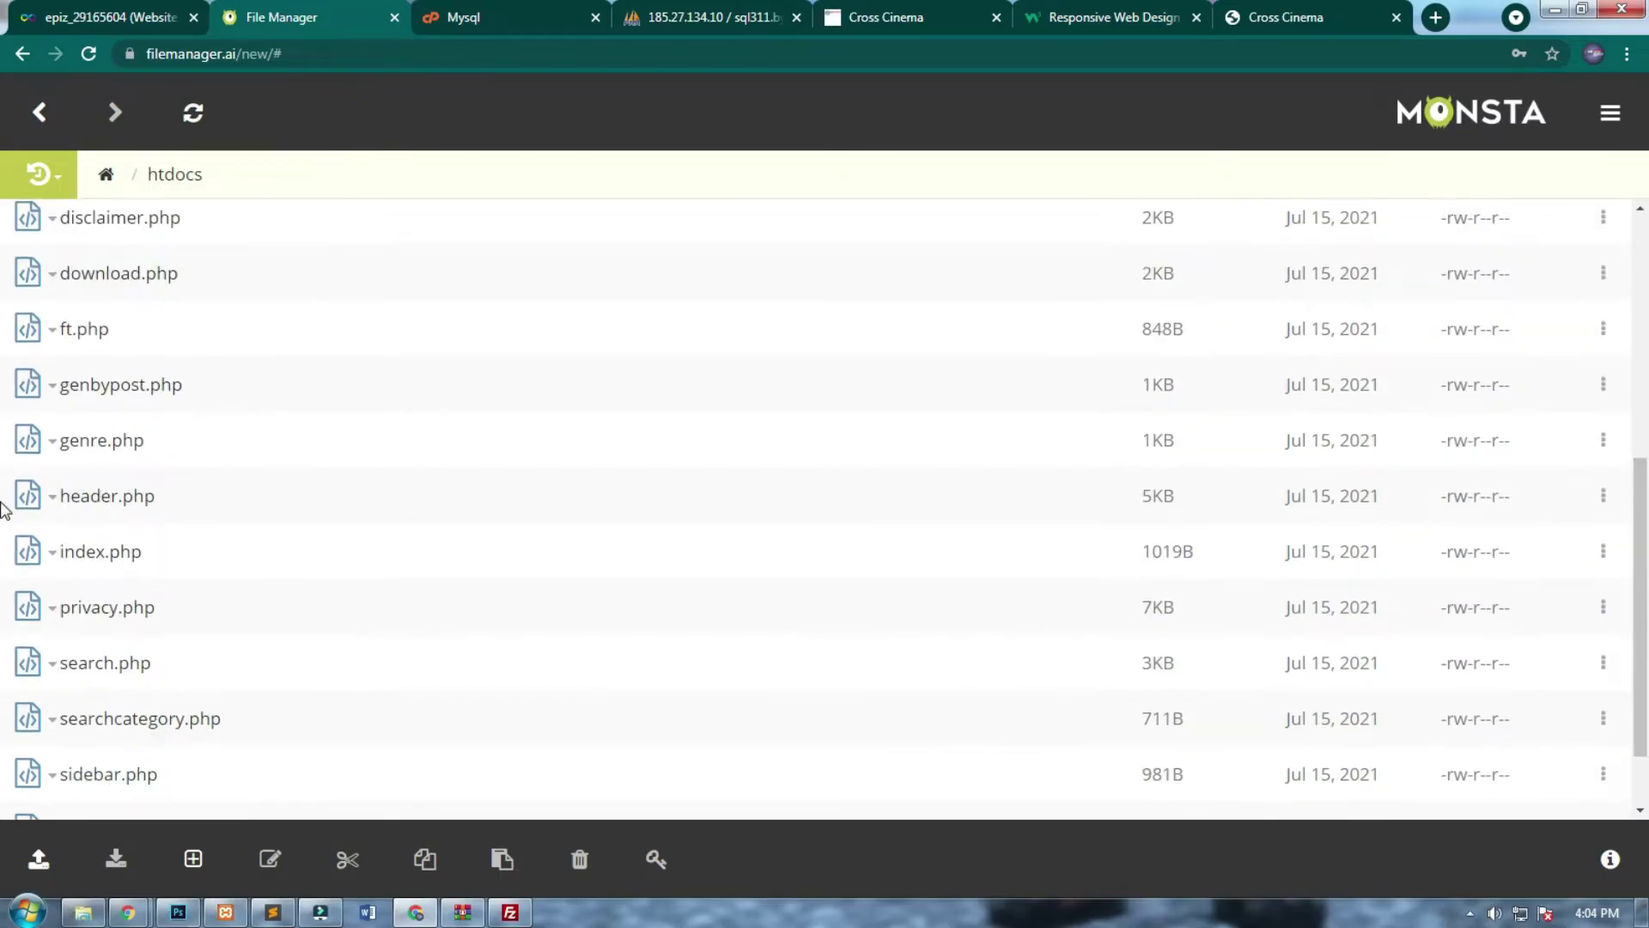
{"action": "left_click", "coordinate": [53, 496]}
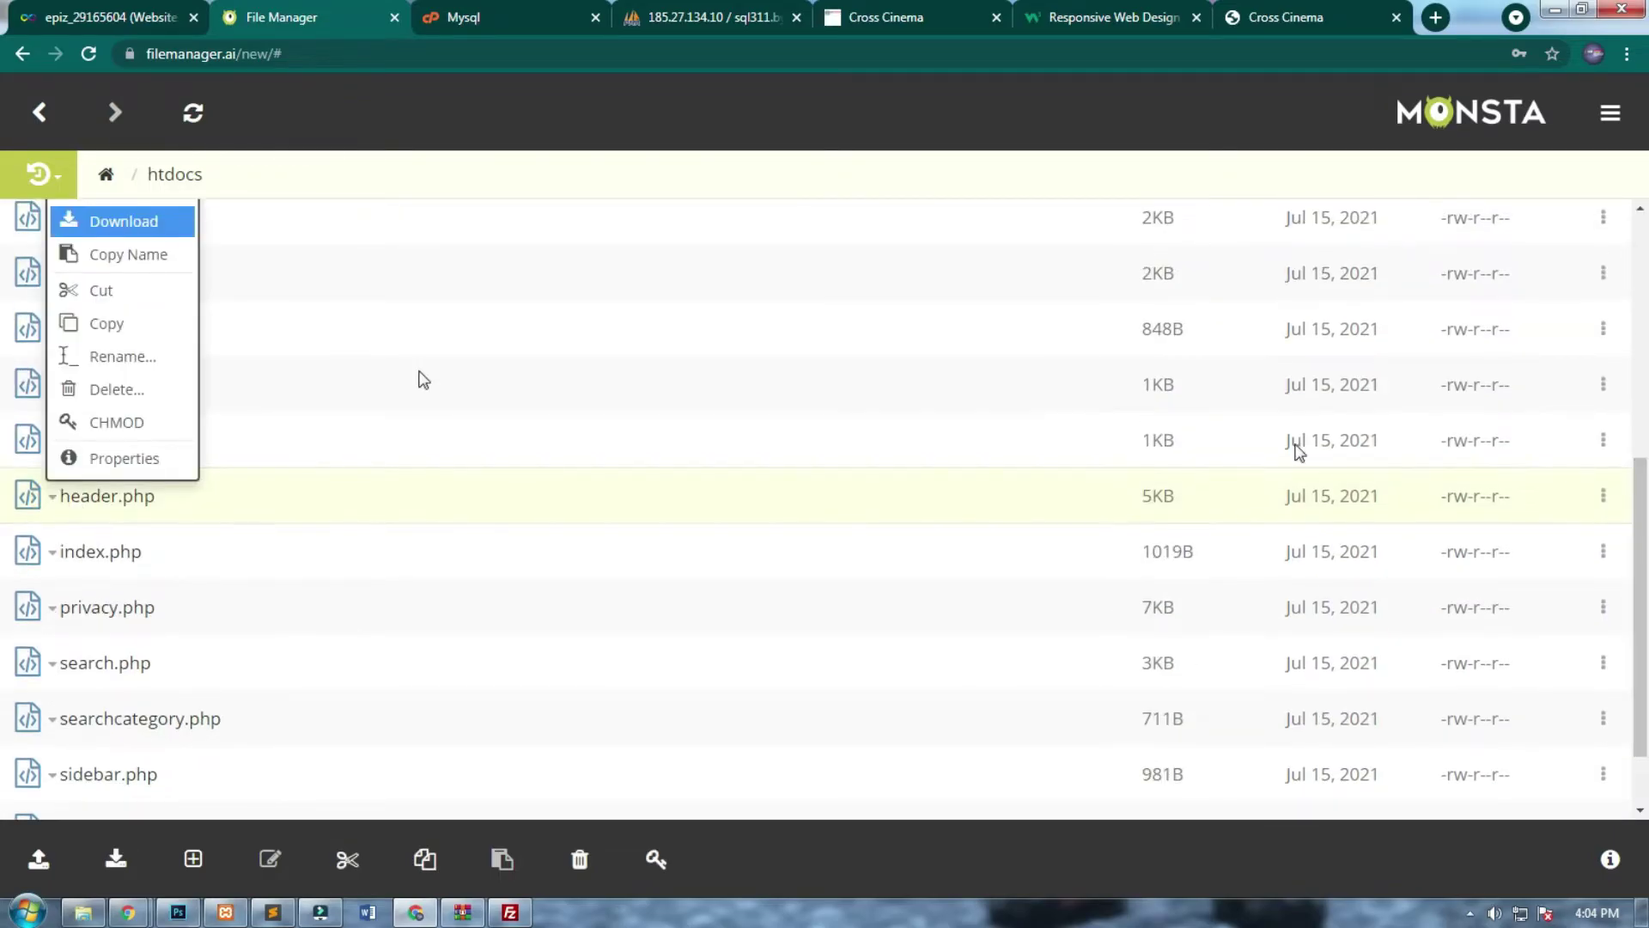
{"action": "scroll", "coordinate": [1630, 464], "scroll_direction": "up", "scroll_amount": 2}
{"action": "left_click", "coordinate": [178, 299]}
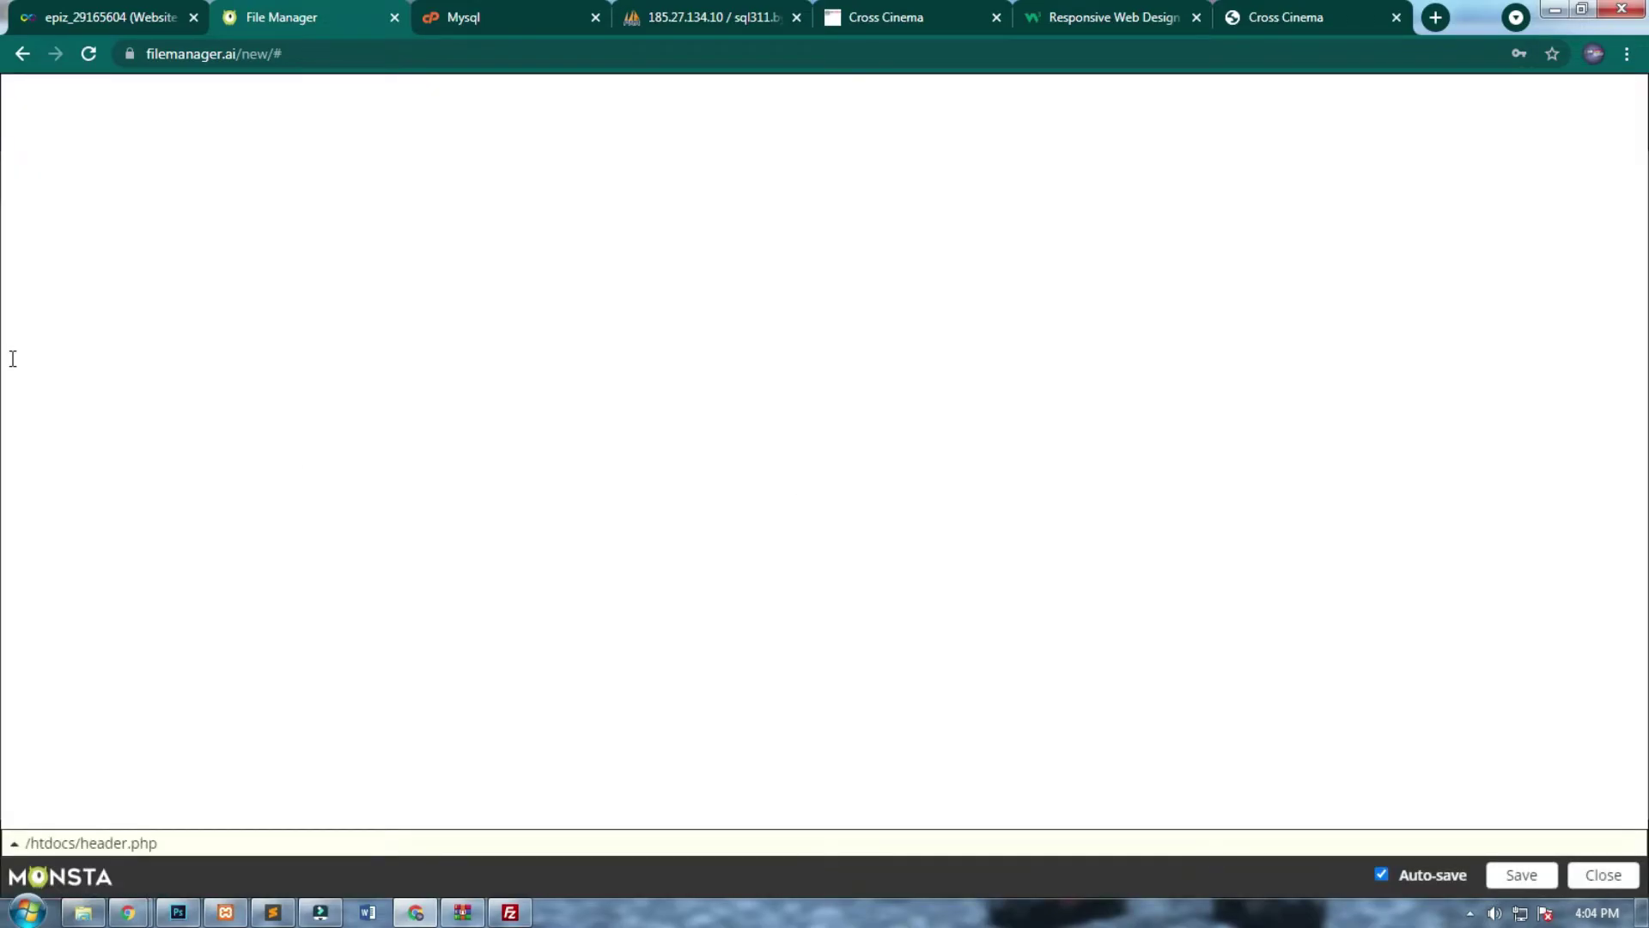
Paste the viewport meta tag on its own line after </title> and save header.php.
{"action": "left_click", "coordinate": [314, 272]}
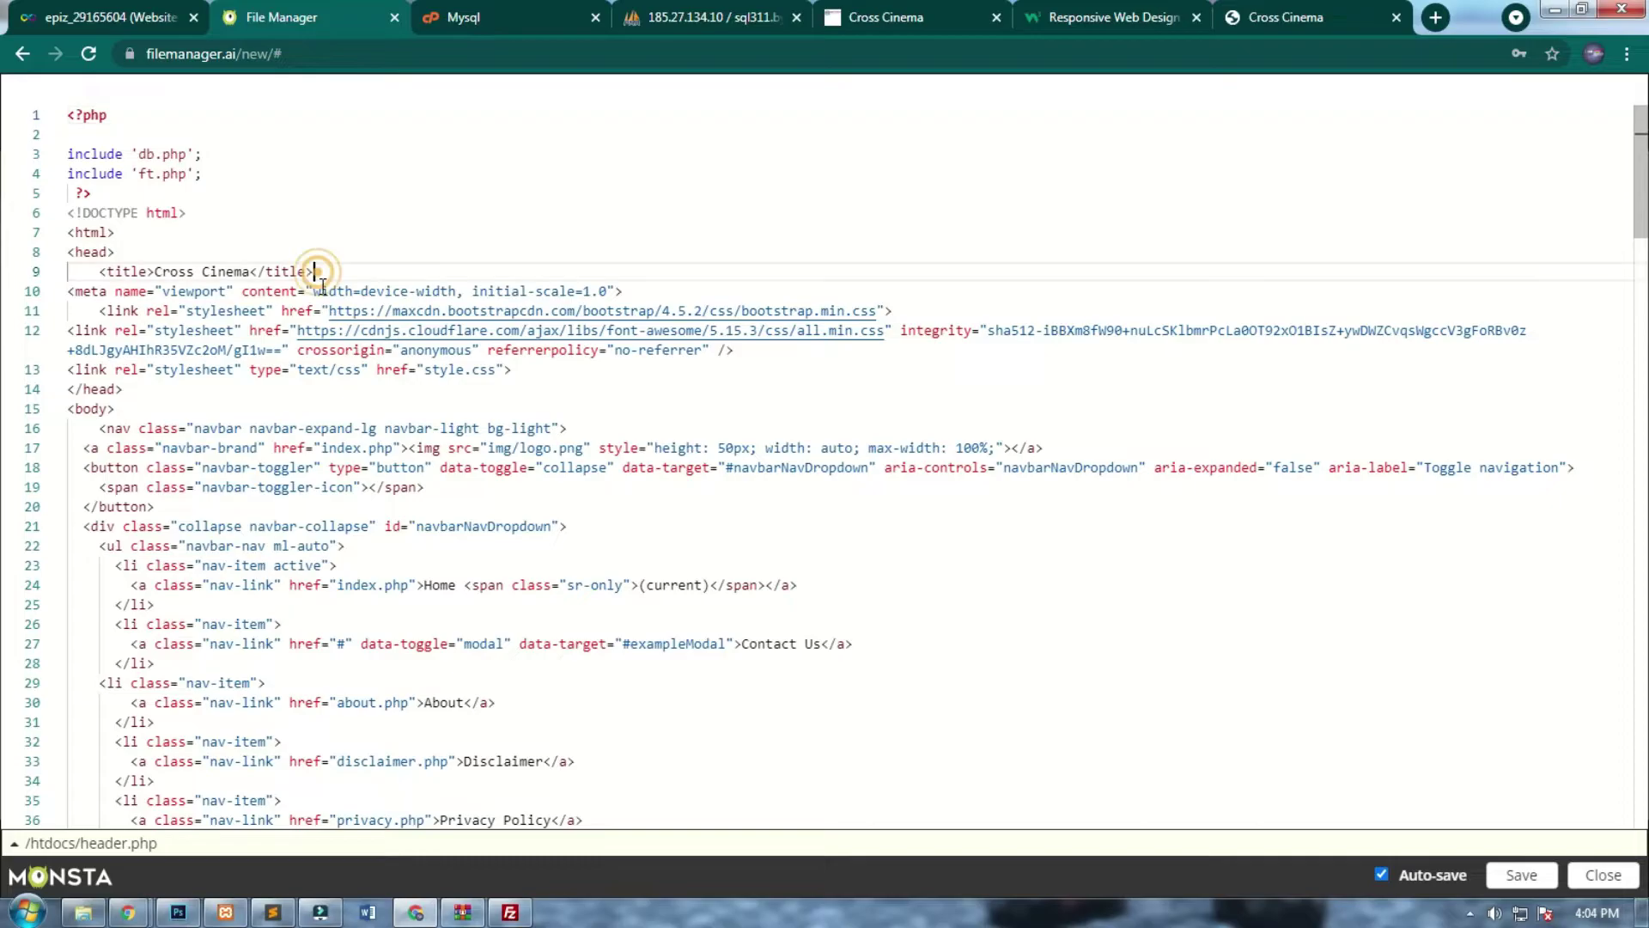
{"action": "type", "text": "<meta name=\"viewport\" content=\"width=device-width, initial-scale=1.0\">"}
{"action": "left_click", "coordinate": [315, 271]}
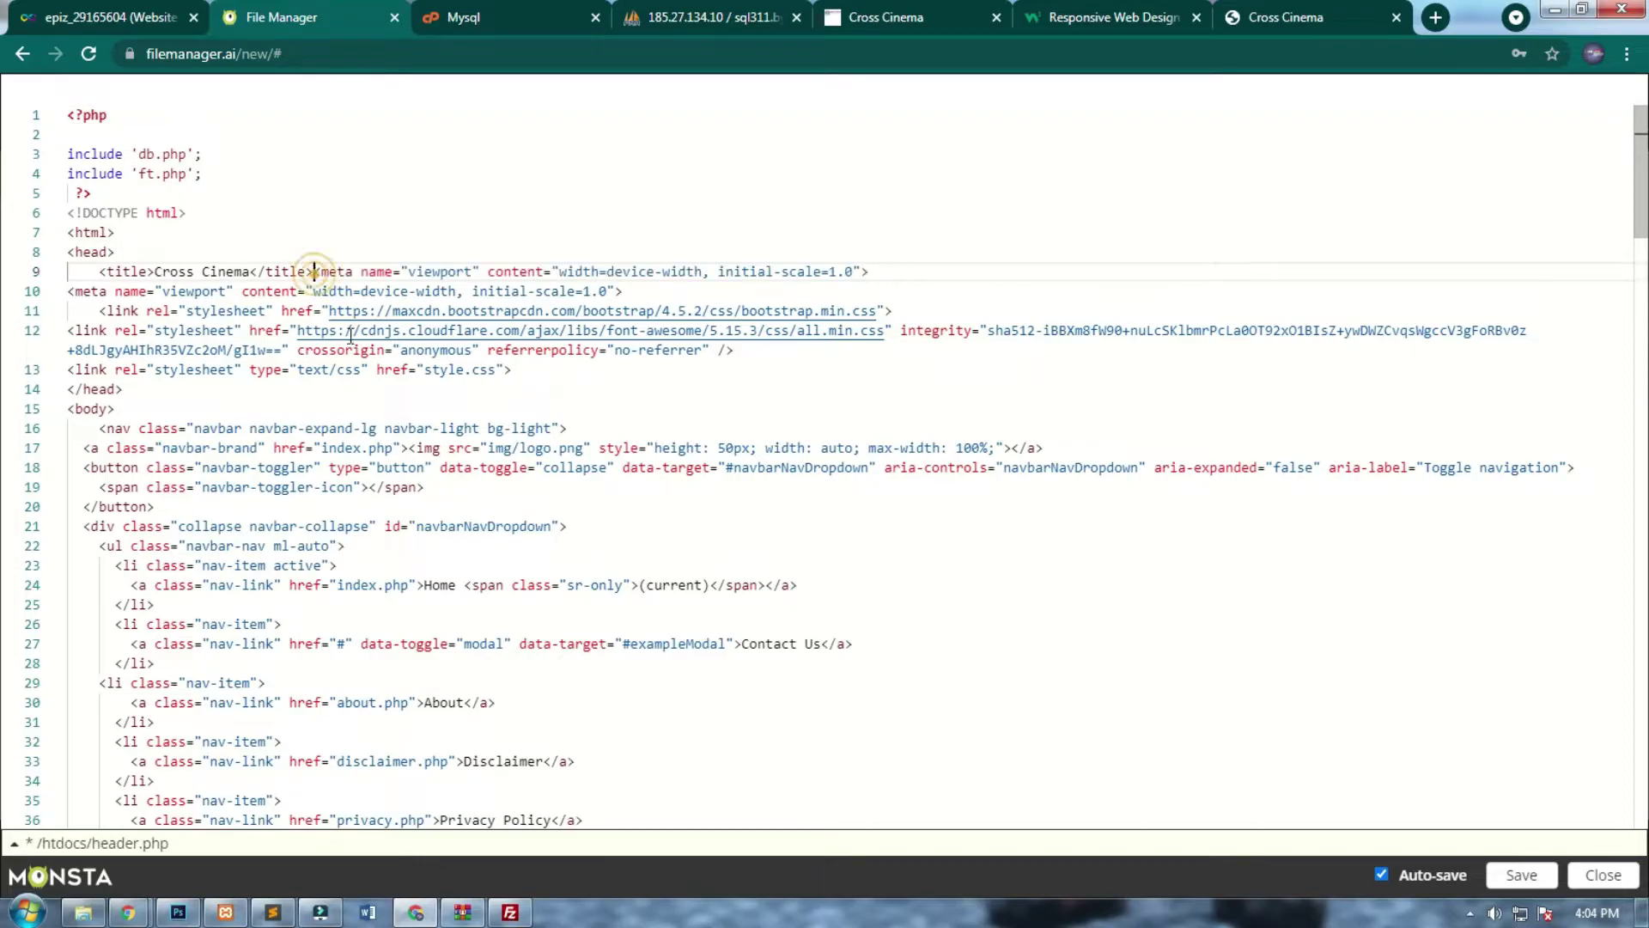
{"action": "key", "text": "Return"}
{"action": "left_click_drag", "start_coordinate": [250, 272], "coordinate": [186, 272]}
{"action": "left_click", "coordinate": [335, 272]}
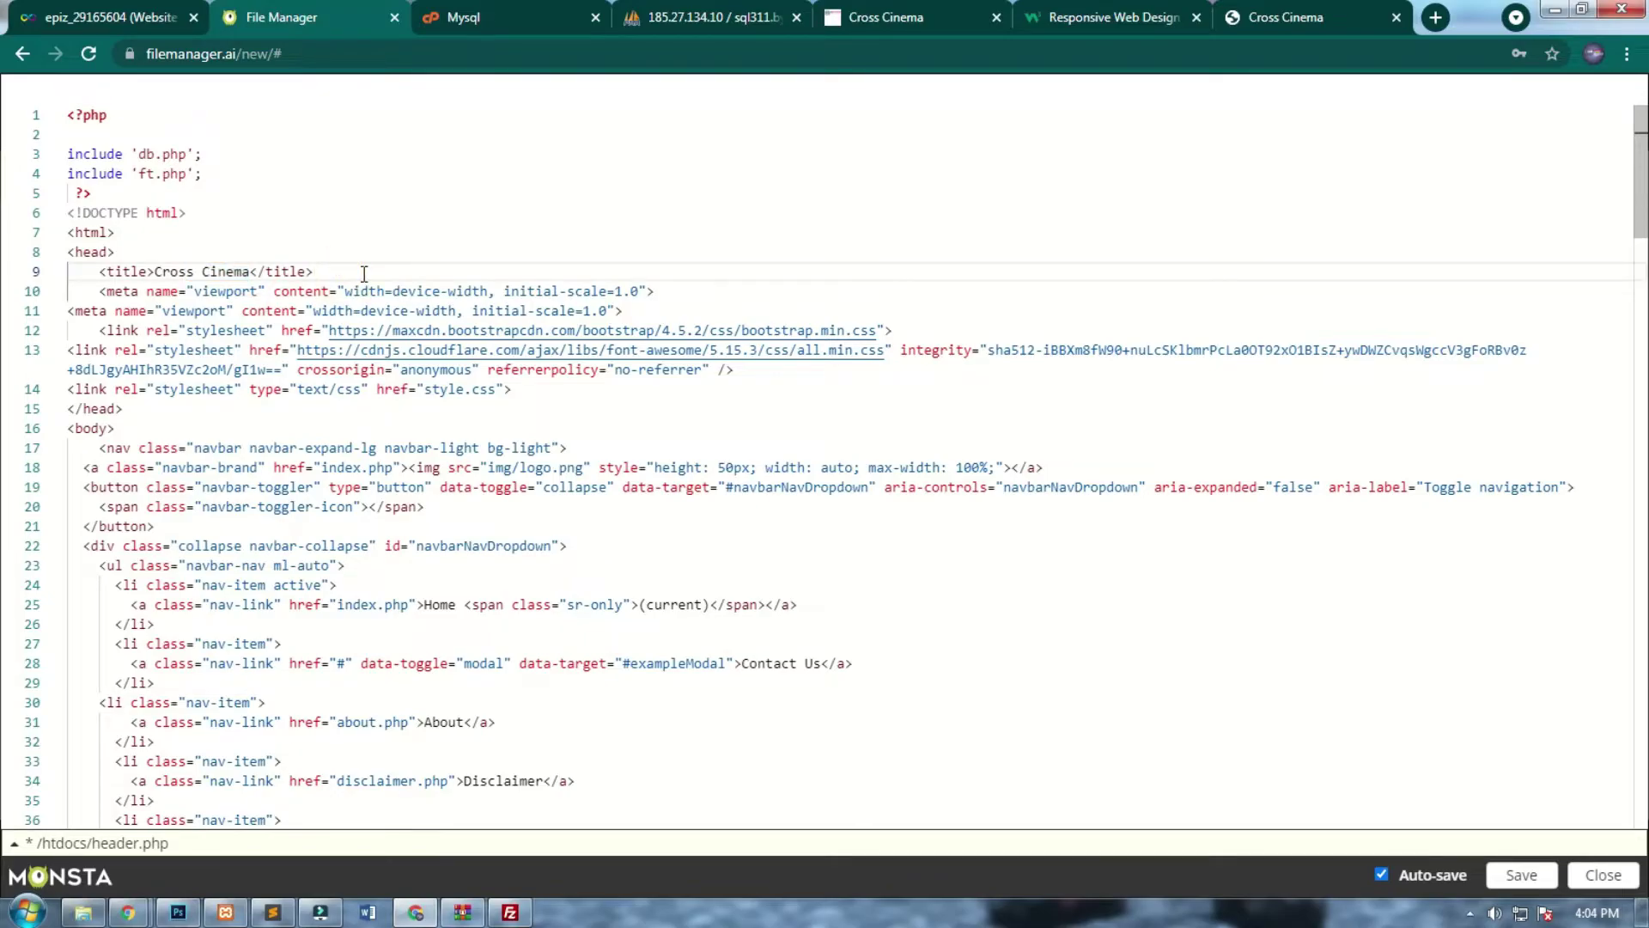
{"action": "left_click", "coordinate": [1522, 876]}
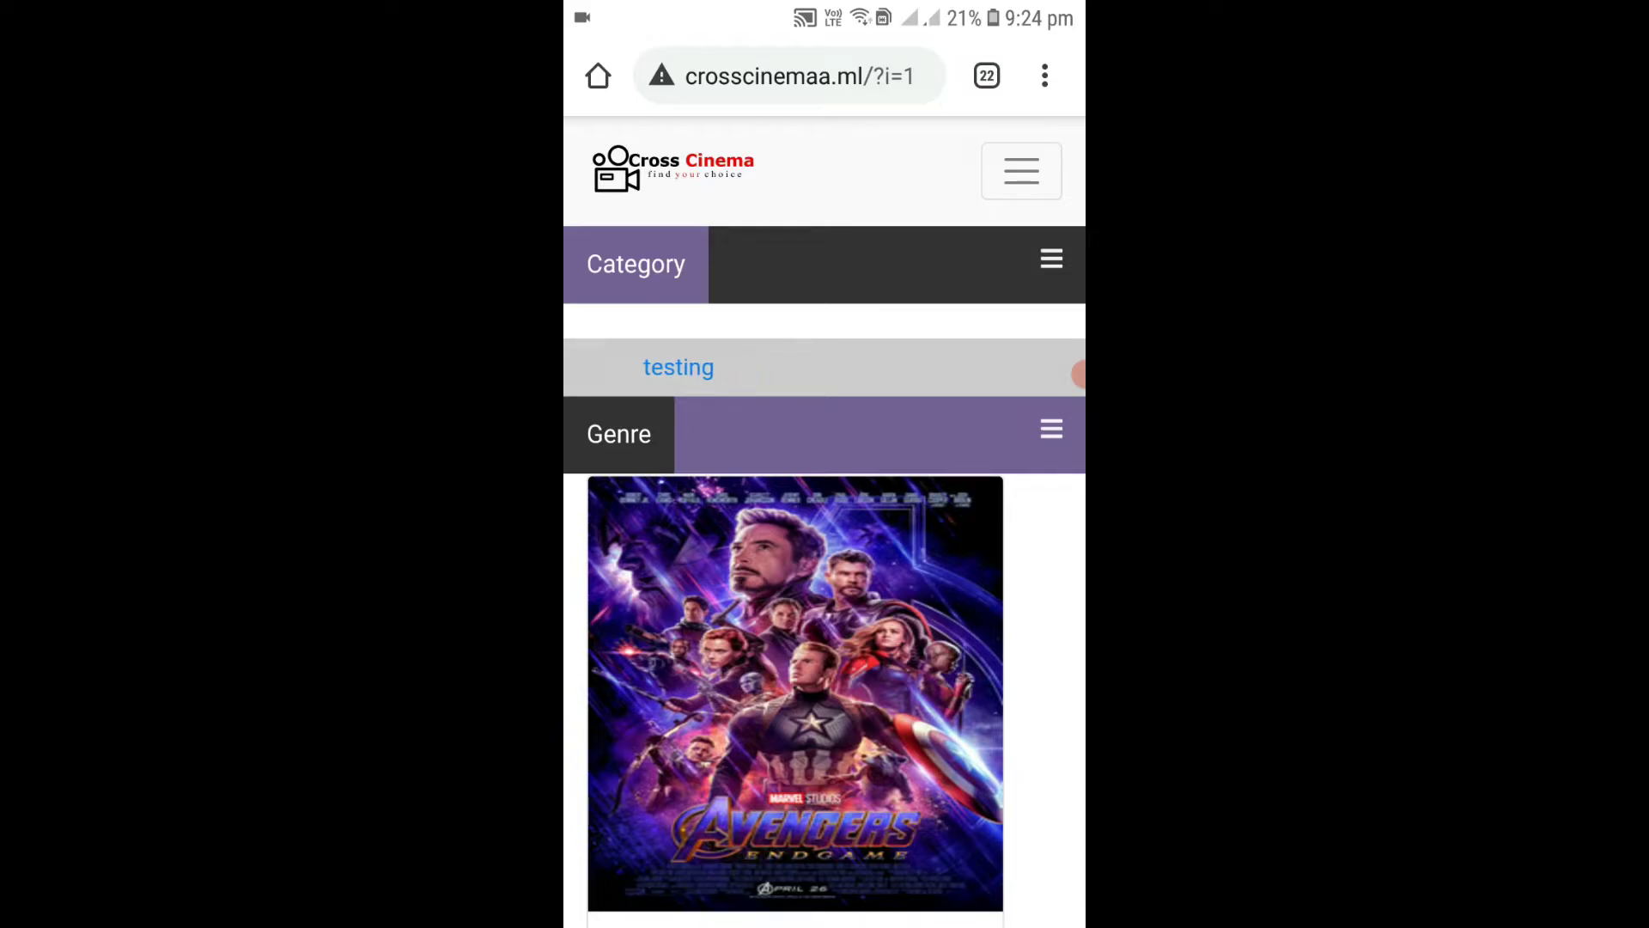
Reload the Cross Cinema site on the phone from its address.
{"action": "left_click_drag", "start_coordinate": [824, 515], "coordinate": [824, 687]}
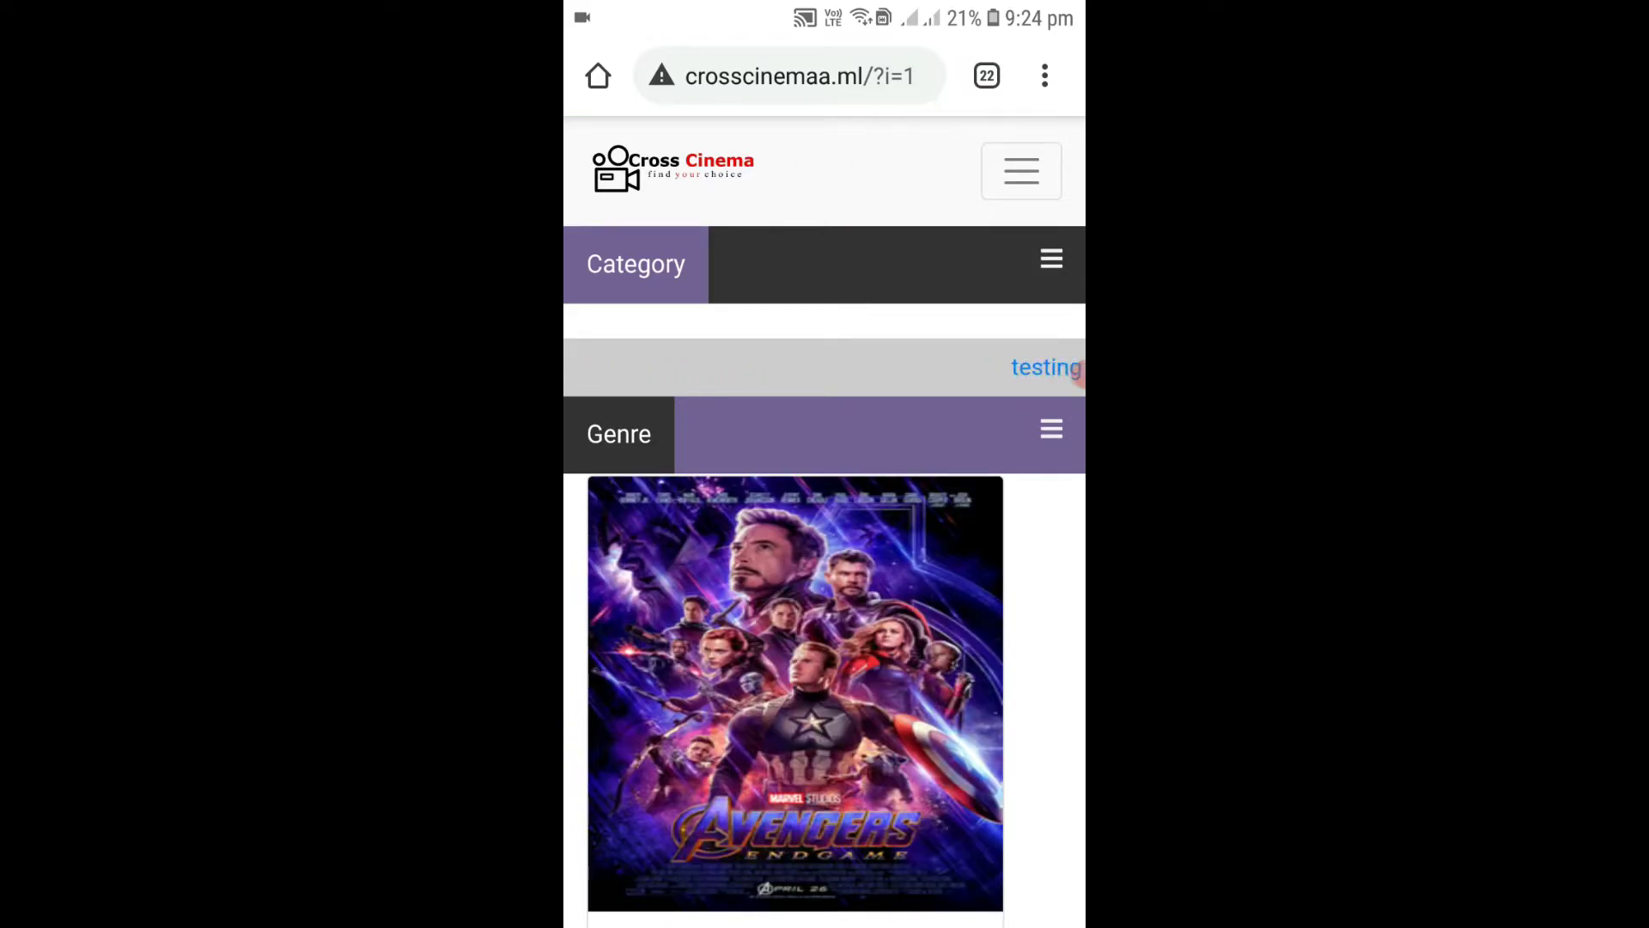
{"action": "left_click", "coordinate": [798, 75]}
{"action": "left_click", "coordinate": [1049, 160]}
{"action": "left_click", "coordinate": [830, 76]}
{"action": "key", "text": "Return"}
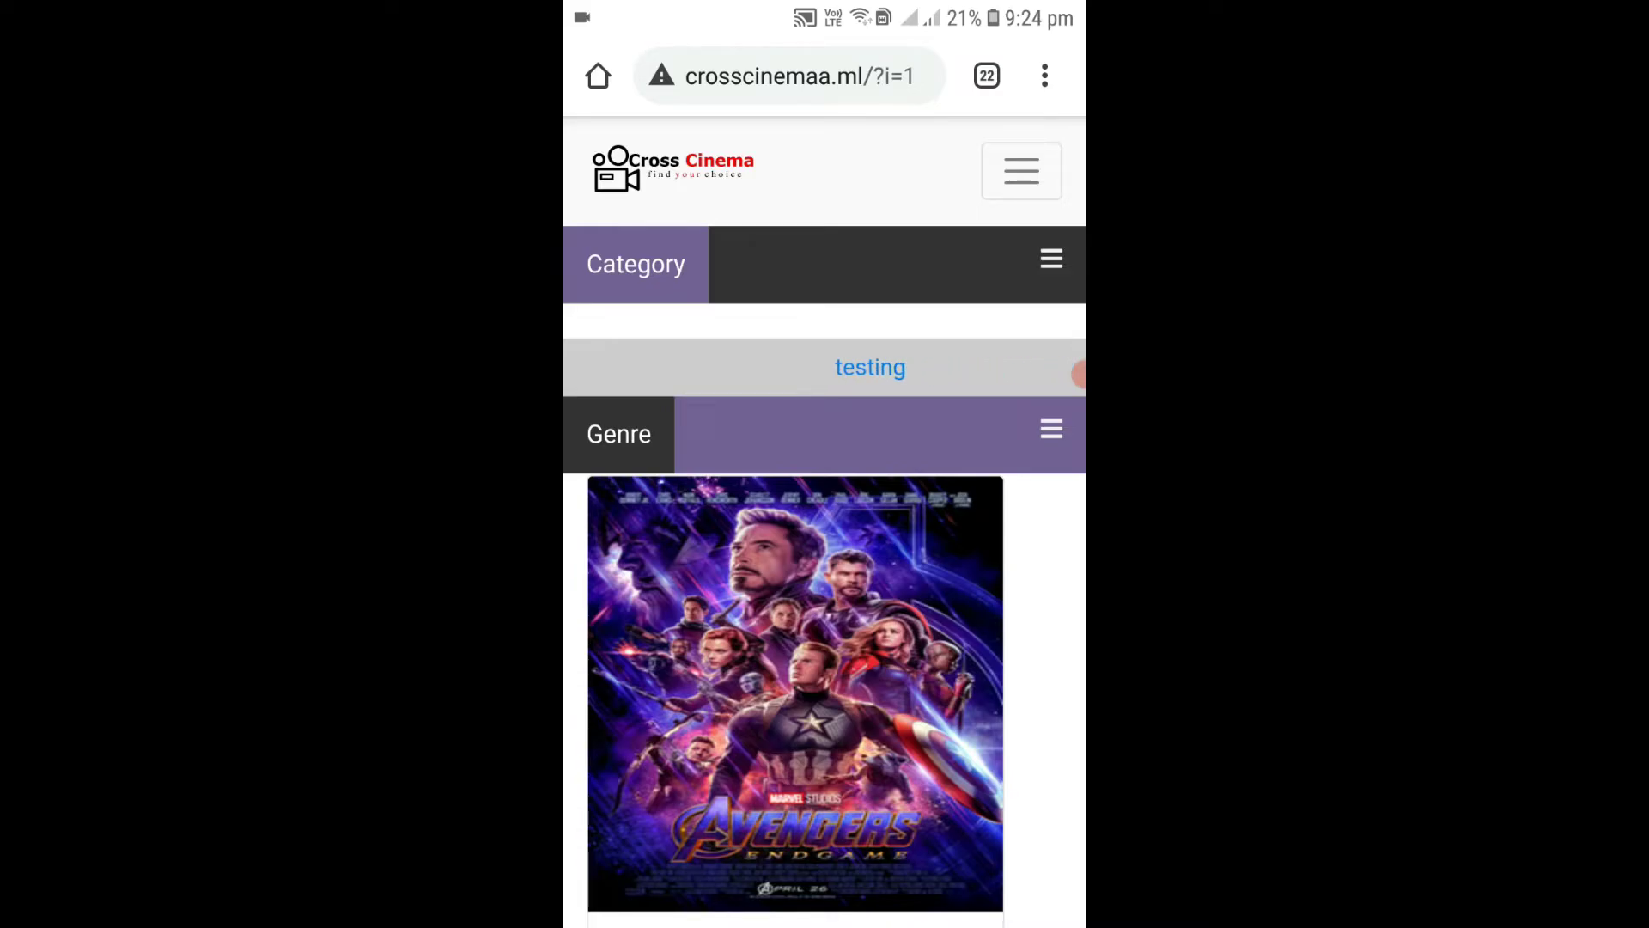
Browse the Drama category from the Category menu, then return home.
{"action": "left_click", "coordinate": [1051, 258]}
{"action": "left_click", "coordinate": [1051, 259]}
{"action": "left_click", "coordinate": [1051, 258]}
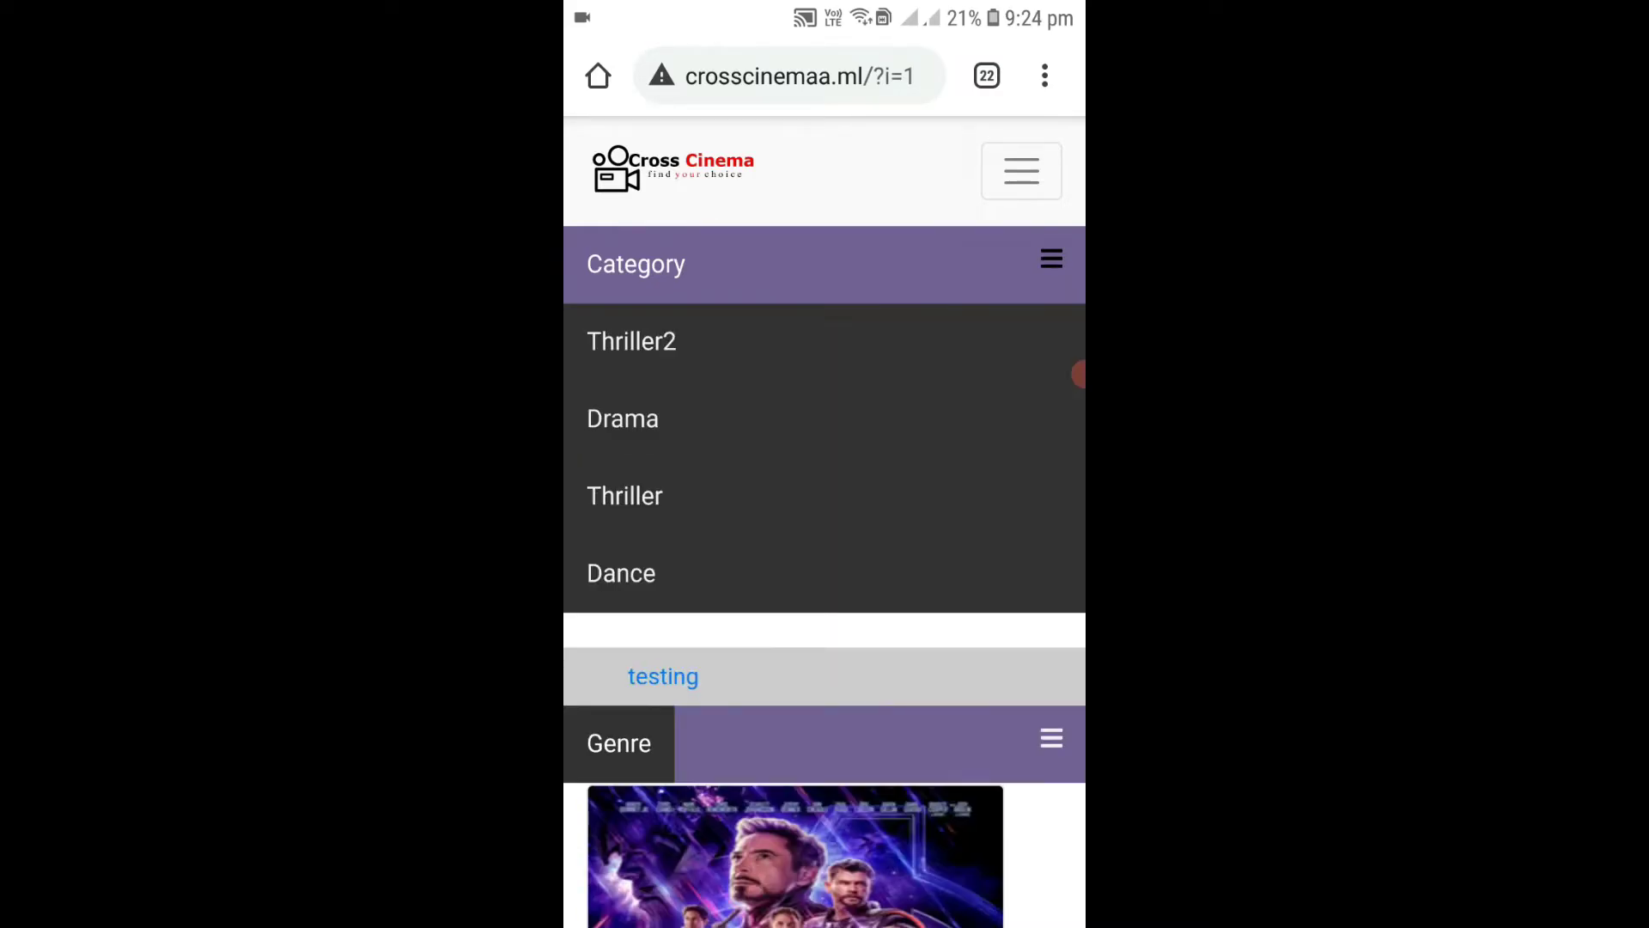
{"action": "left_click", "coordinate": [625, 416]}
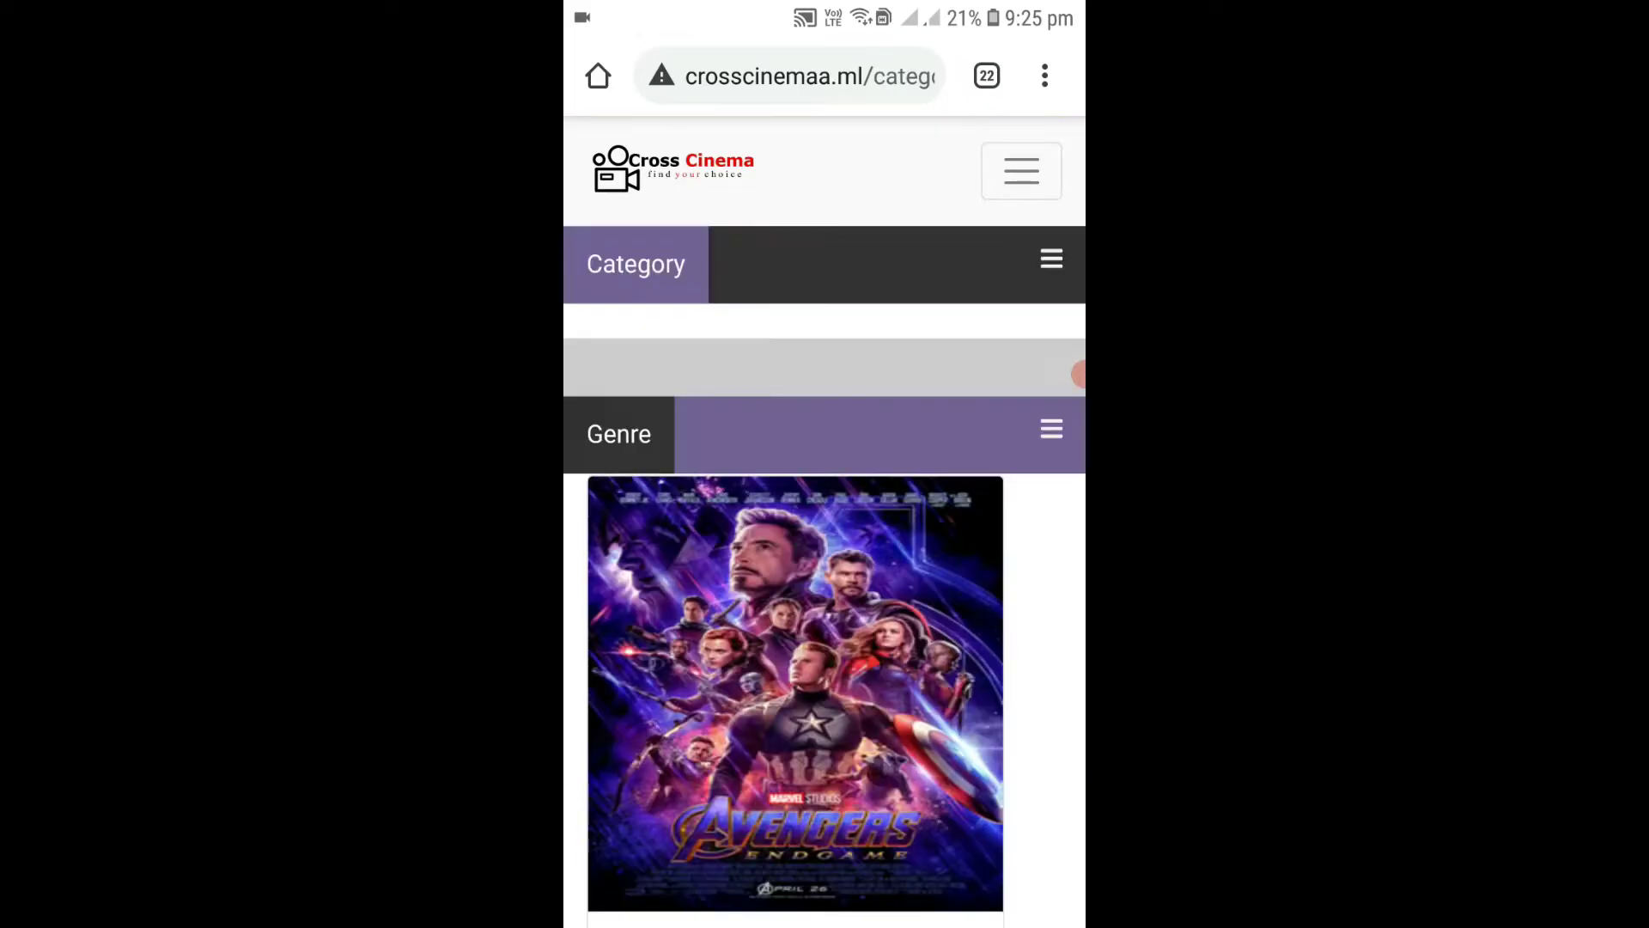
{"action": "scroll", "coordinate": [824, 481], "scroll_direction": "down", "scroll_amount": 10}
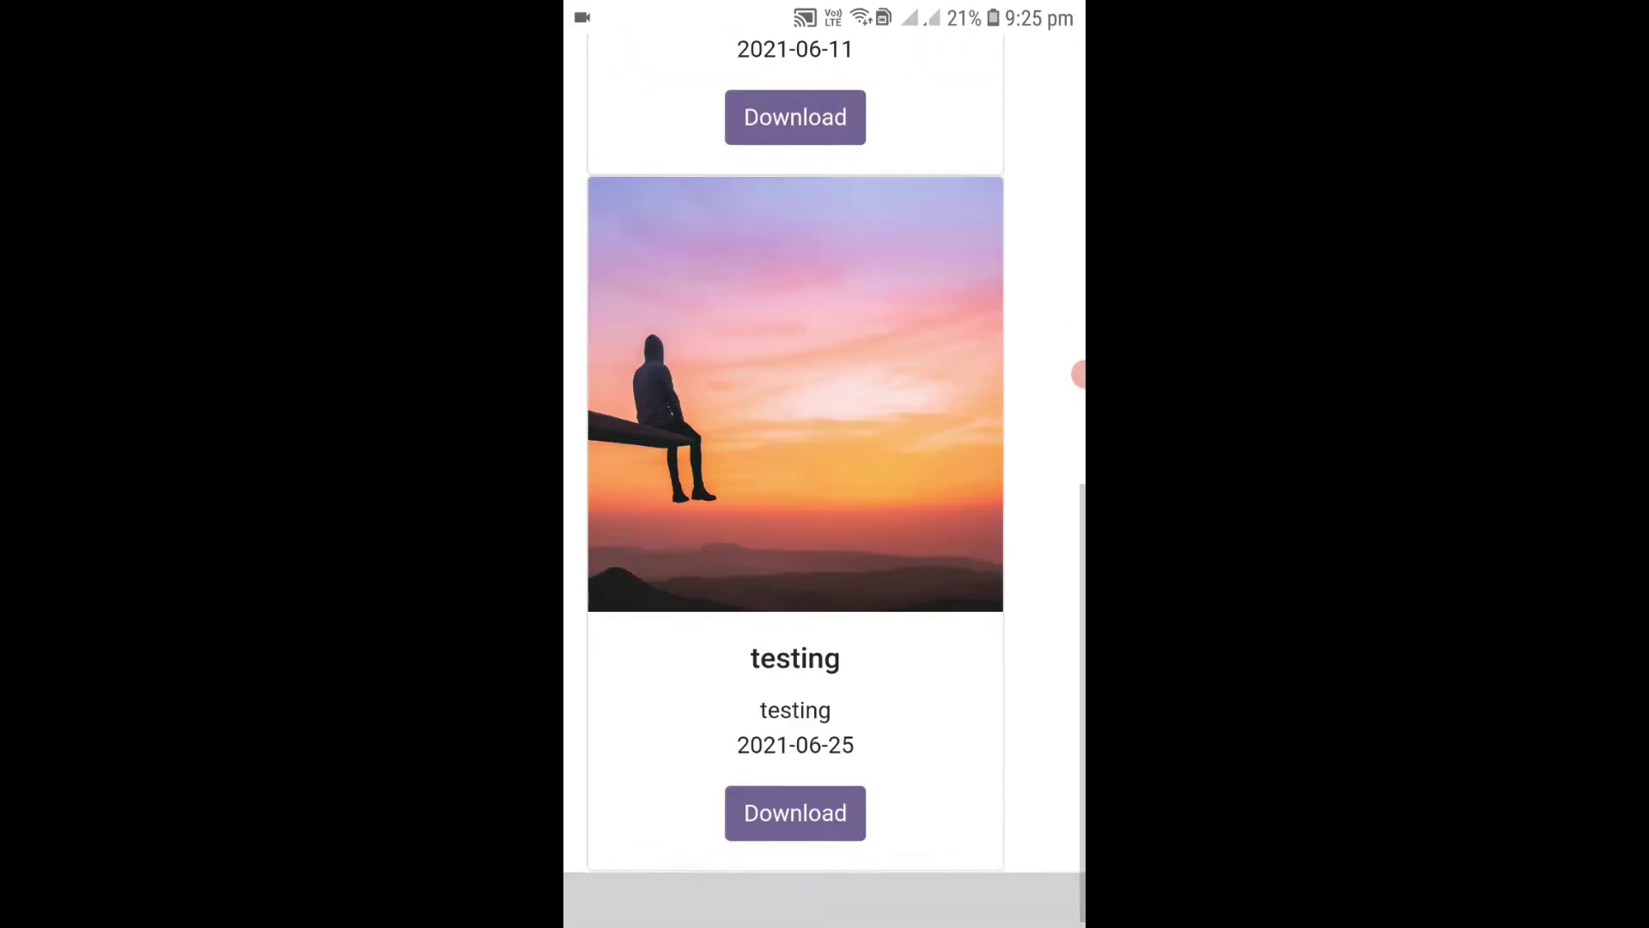
{"action": "scroll", "coordinate": [824, 481], "scroll_direction": "up", "scroll_amount": 15}
{"action": "left_click", "coordinate": [1051, 259]}
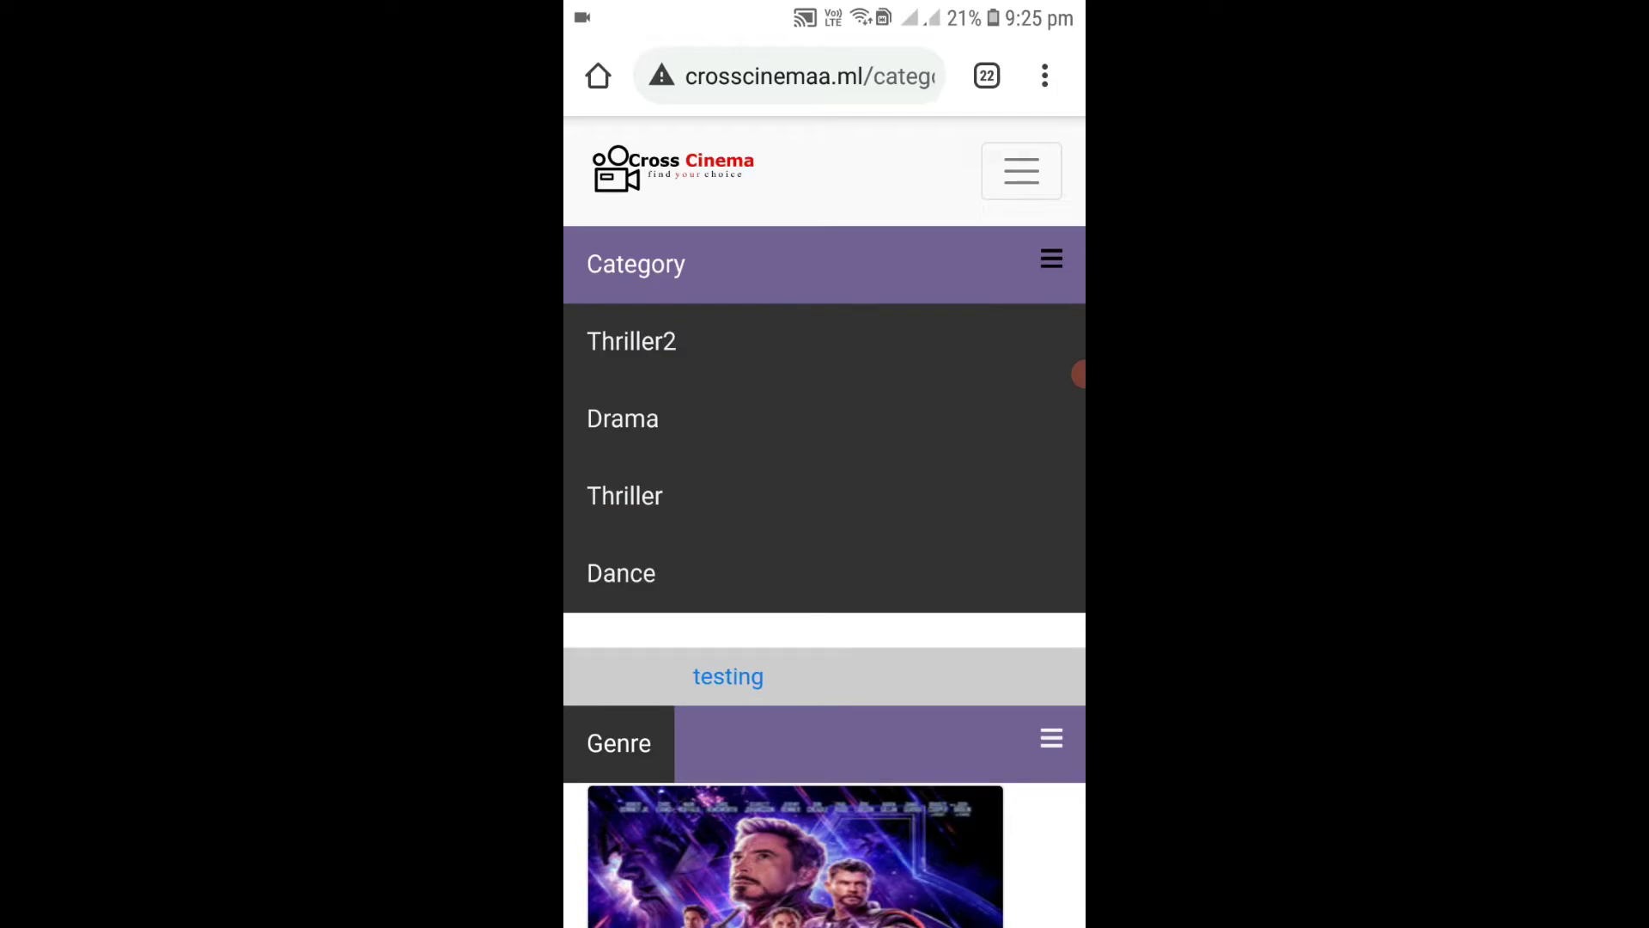
{"action": "key", "text": "alt+Left"}
Open the TEST and testing download pages and try testing's first download link.
{"action": "scroll", "coordinate": [824, 515], "scroll_direction": "down", "scroll_amount": 5}
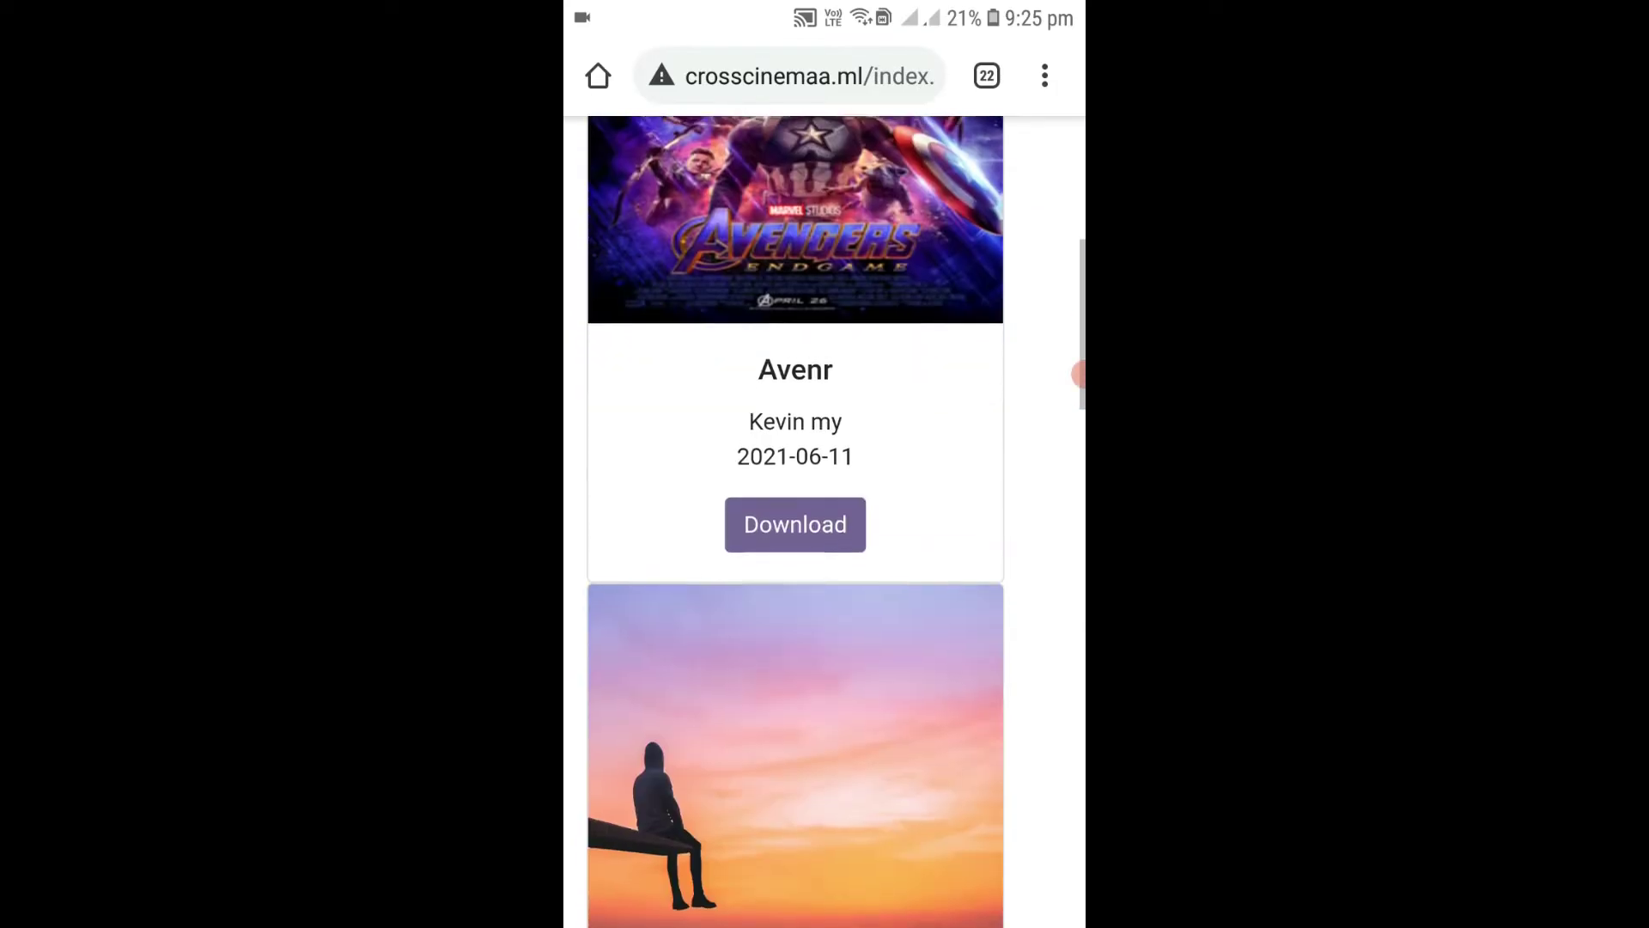
{"action": "scroll", "coordinate": [824, 515], "scroll_direction": "down", "scroll_amount": 5}
{"action": "left_click", "coordinate": [795, 665]}
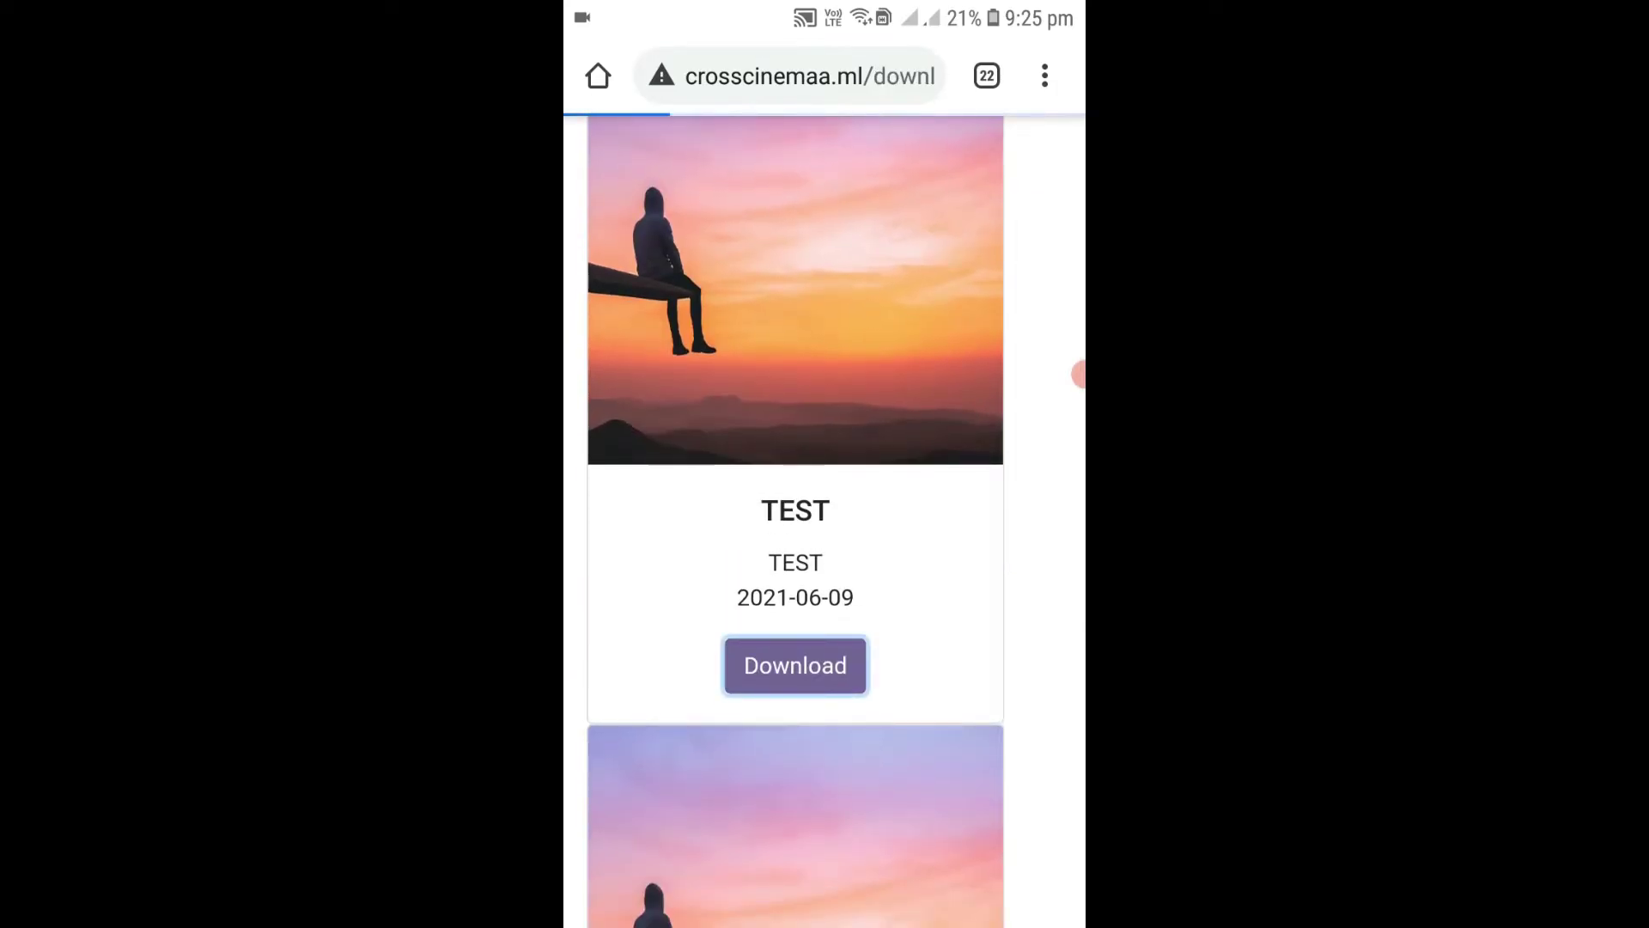
{"action": "scroll", "coordinate": [825, 515], "scroll_direction": "down", "scroll_amount": 6}
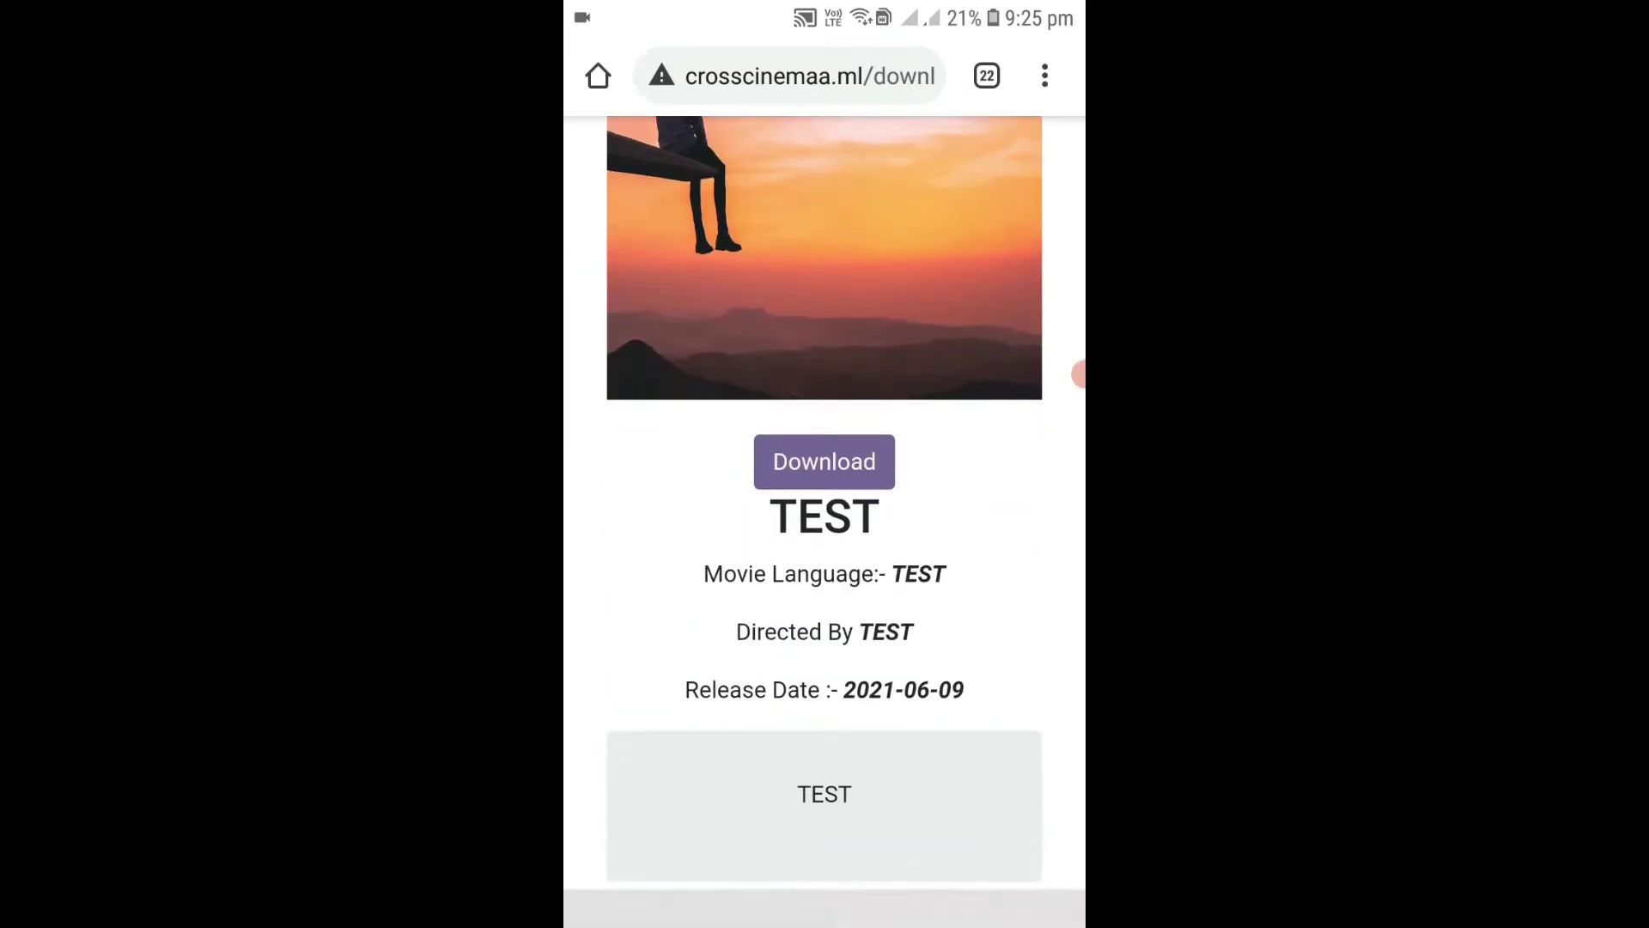
{"action": "key", "text": "alt+Left"}
{"action": "scroll", "coordinate": [824, 515], "scroll_direction": "down", "scroll_amount": 3}
{"action": "scroll", "coordinate": [825, 515], "scroll_direction": "down", "scroll_amount": 4}
{"action": "left_click", "coordinate": [795, 684]}
{"action": "scroll", "coordinate": [824, 516], "scroll_direction": "down", "scroll_amount": 5}
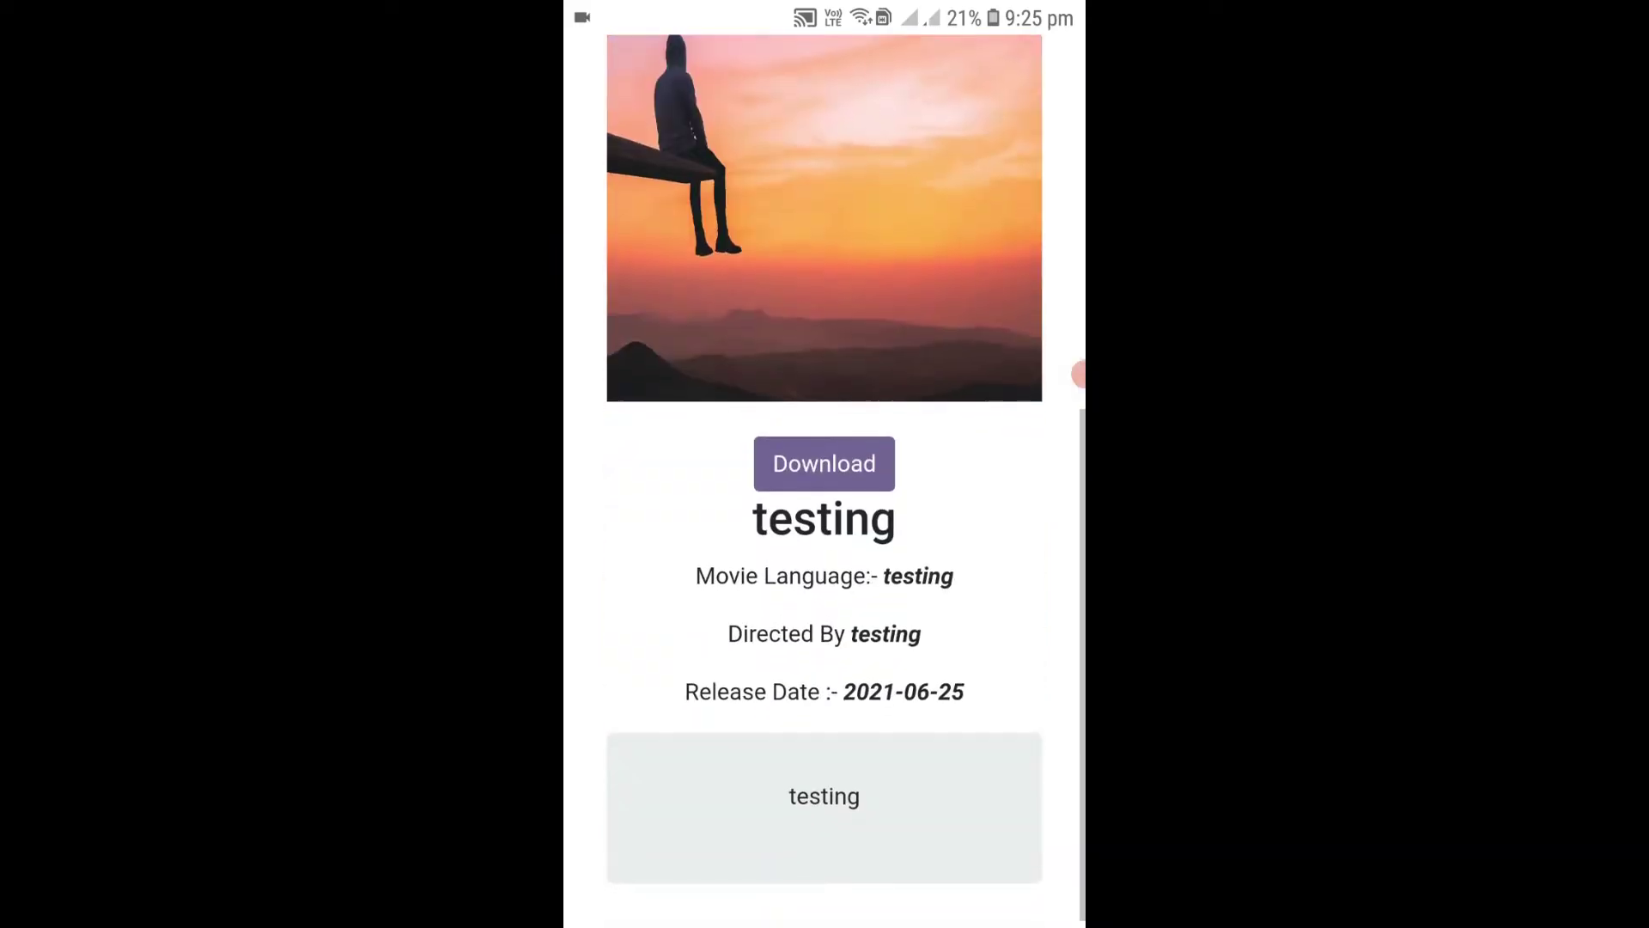
{"action": "left_click", "coordinate": [731, 898]}
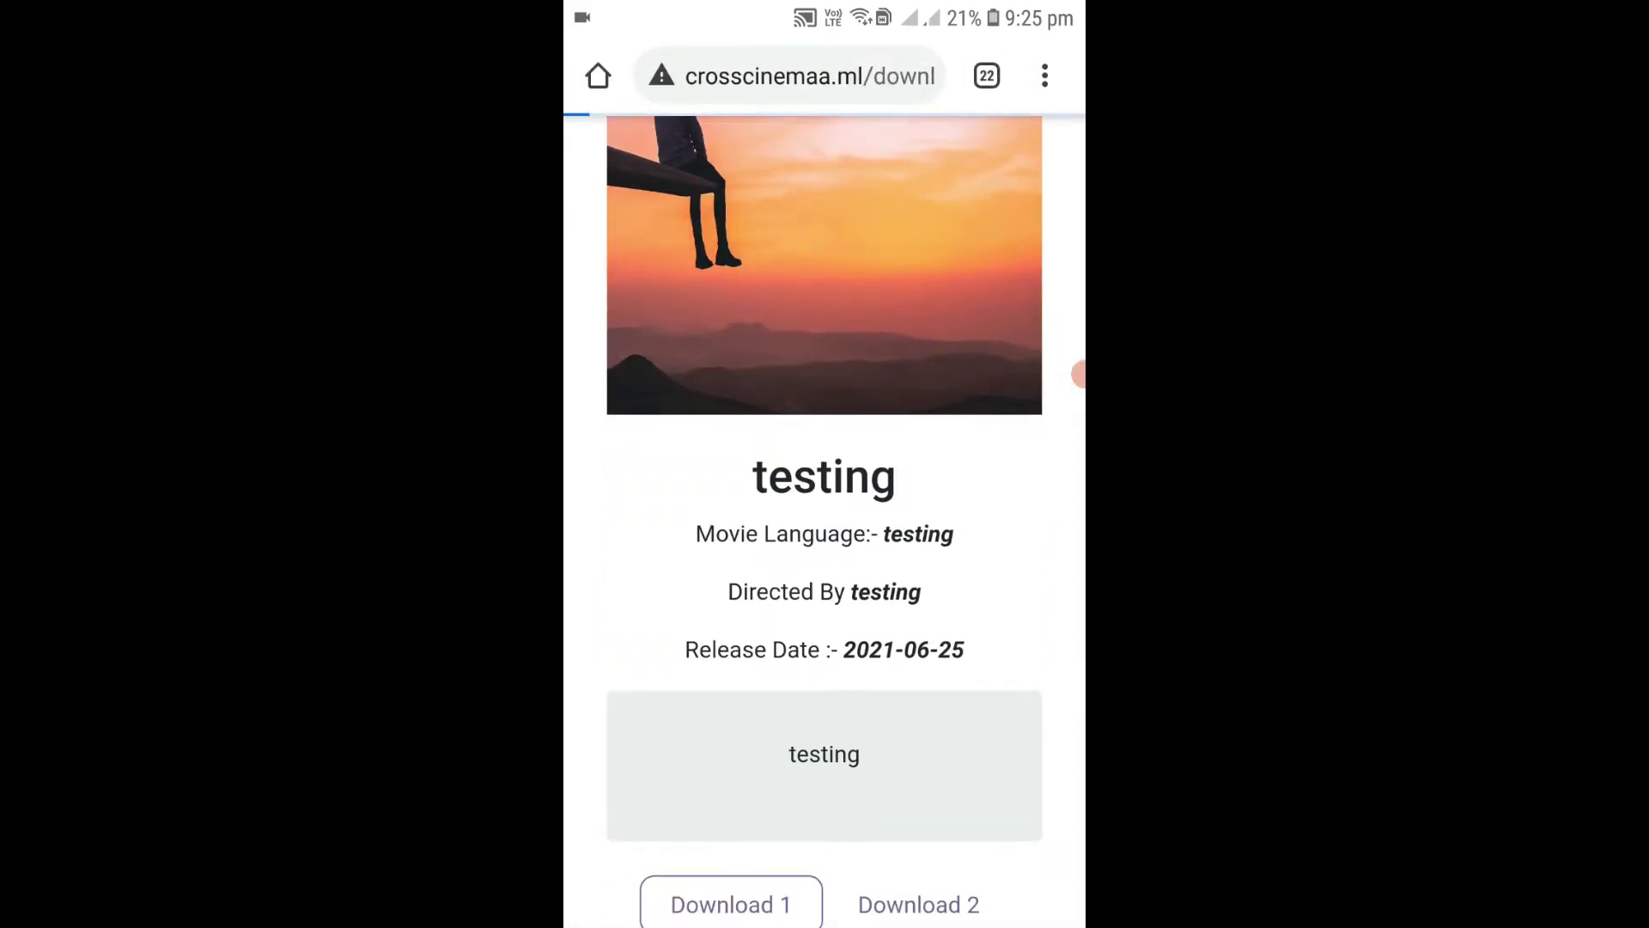
Reload the InfinityFree 404 page's address.
{"action": "left_click", "coordinate": [798, 75]}
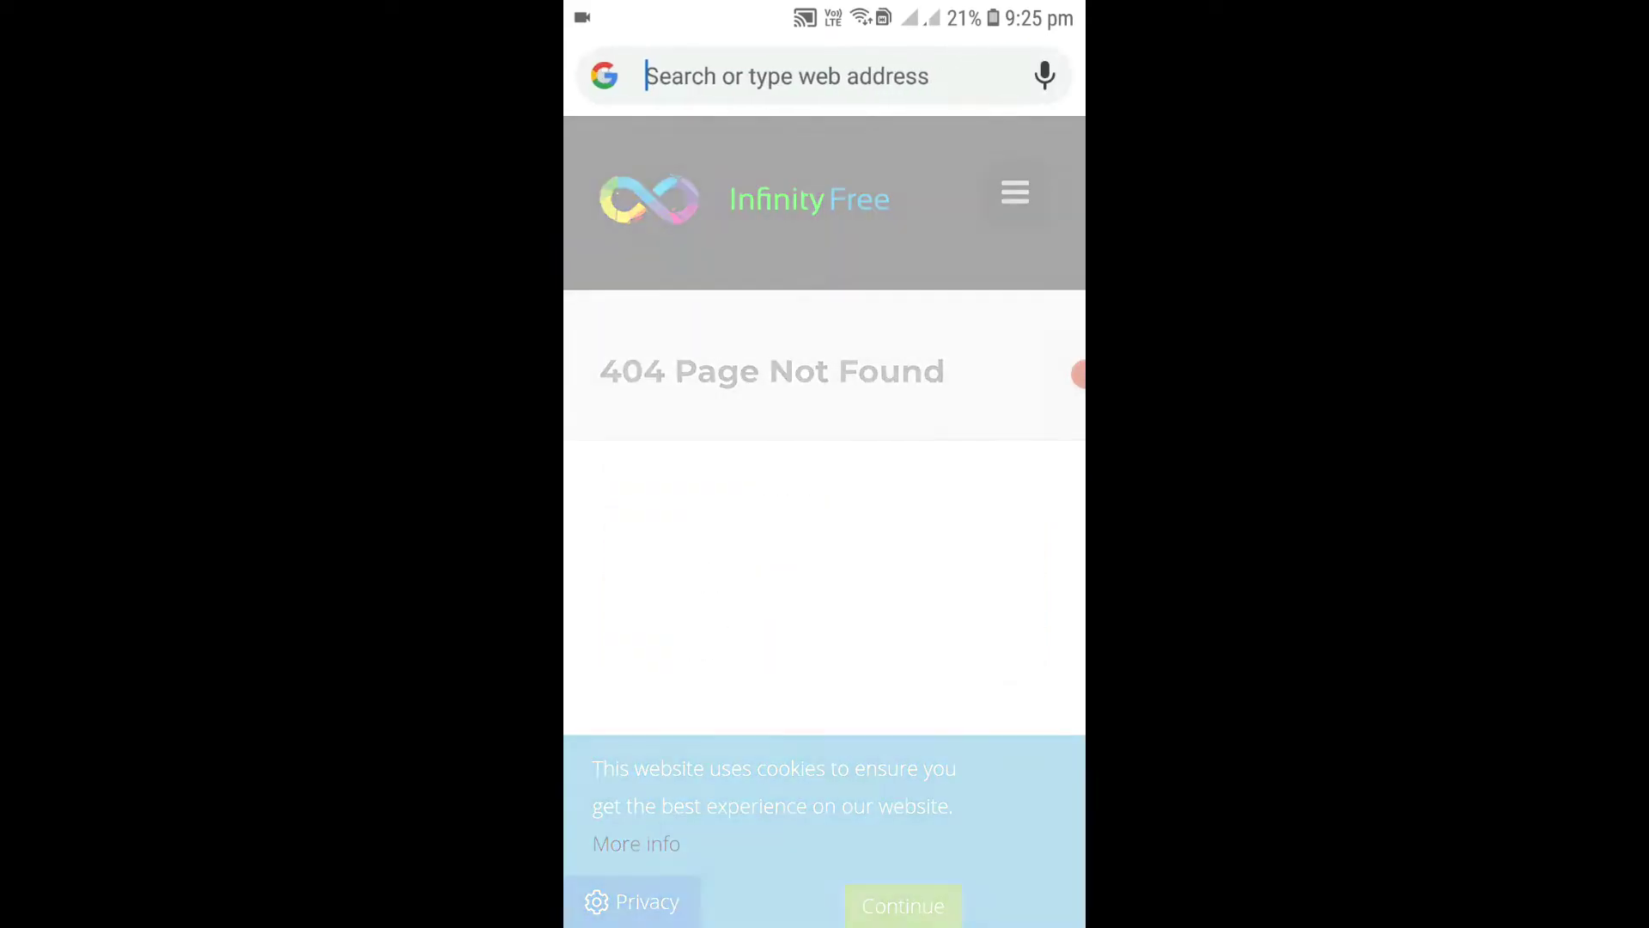
{"action": "left_click", "coordinate": [1050, 160]}
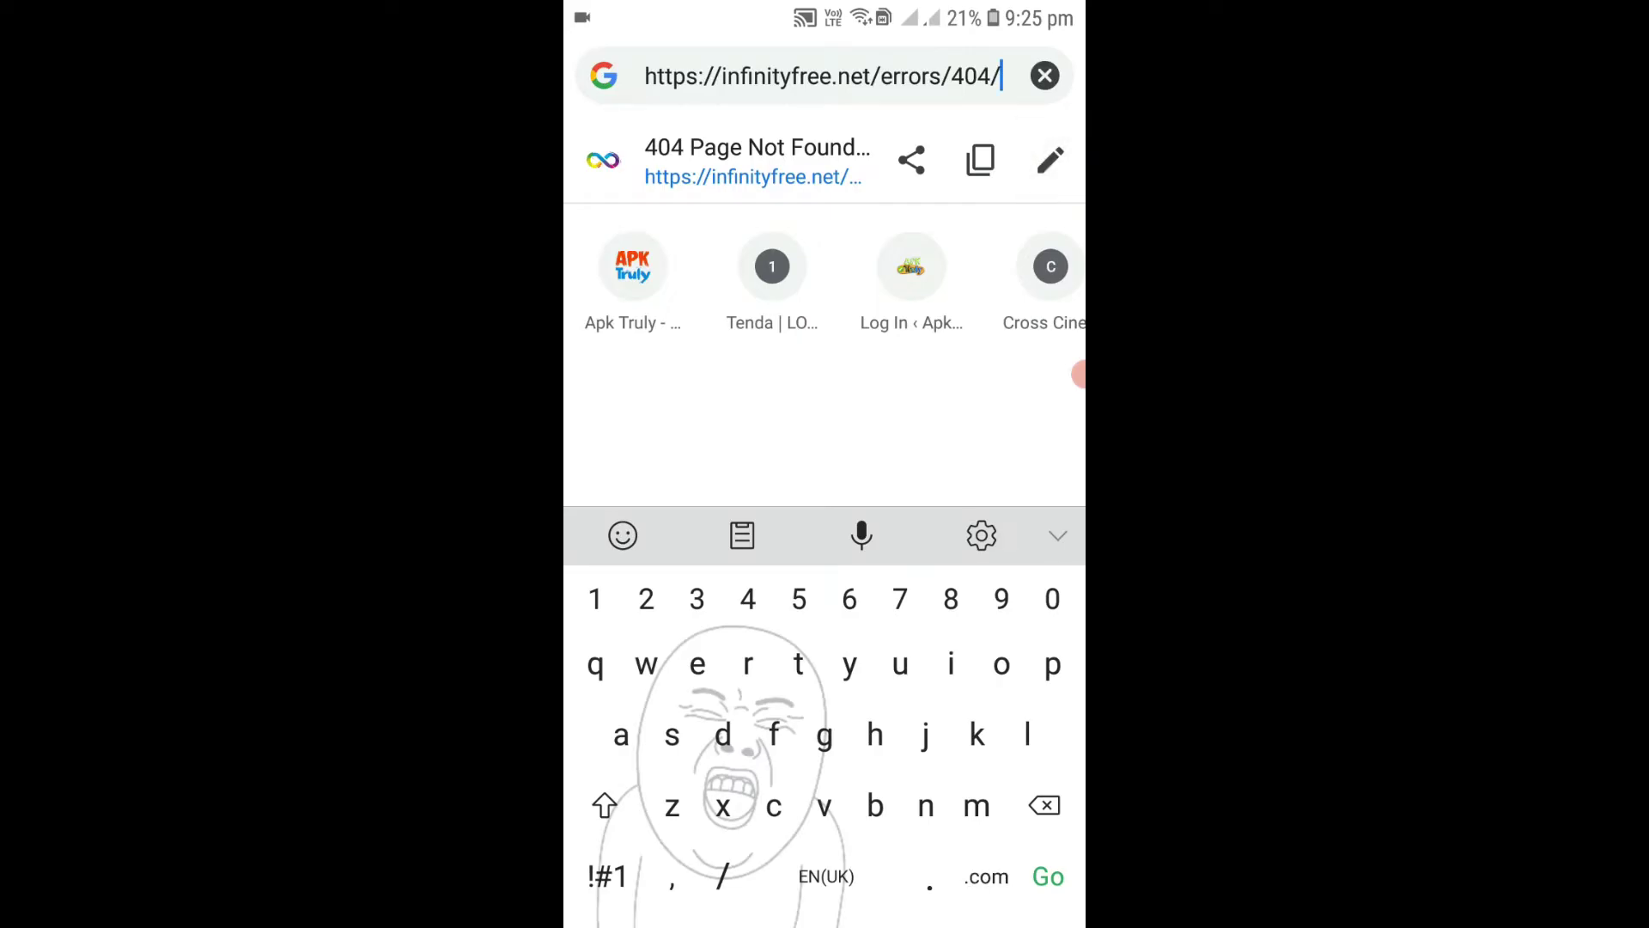
{"action": "key", "text": "Return"}
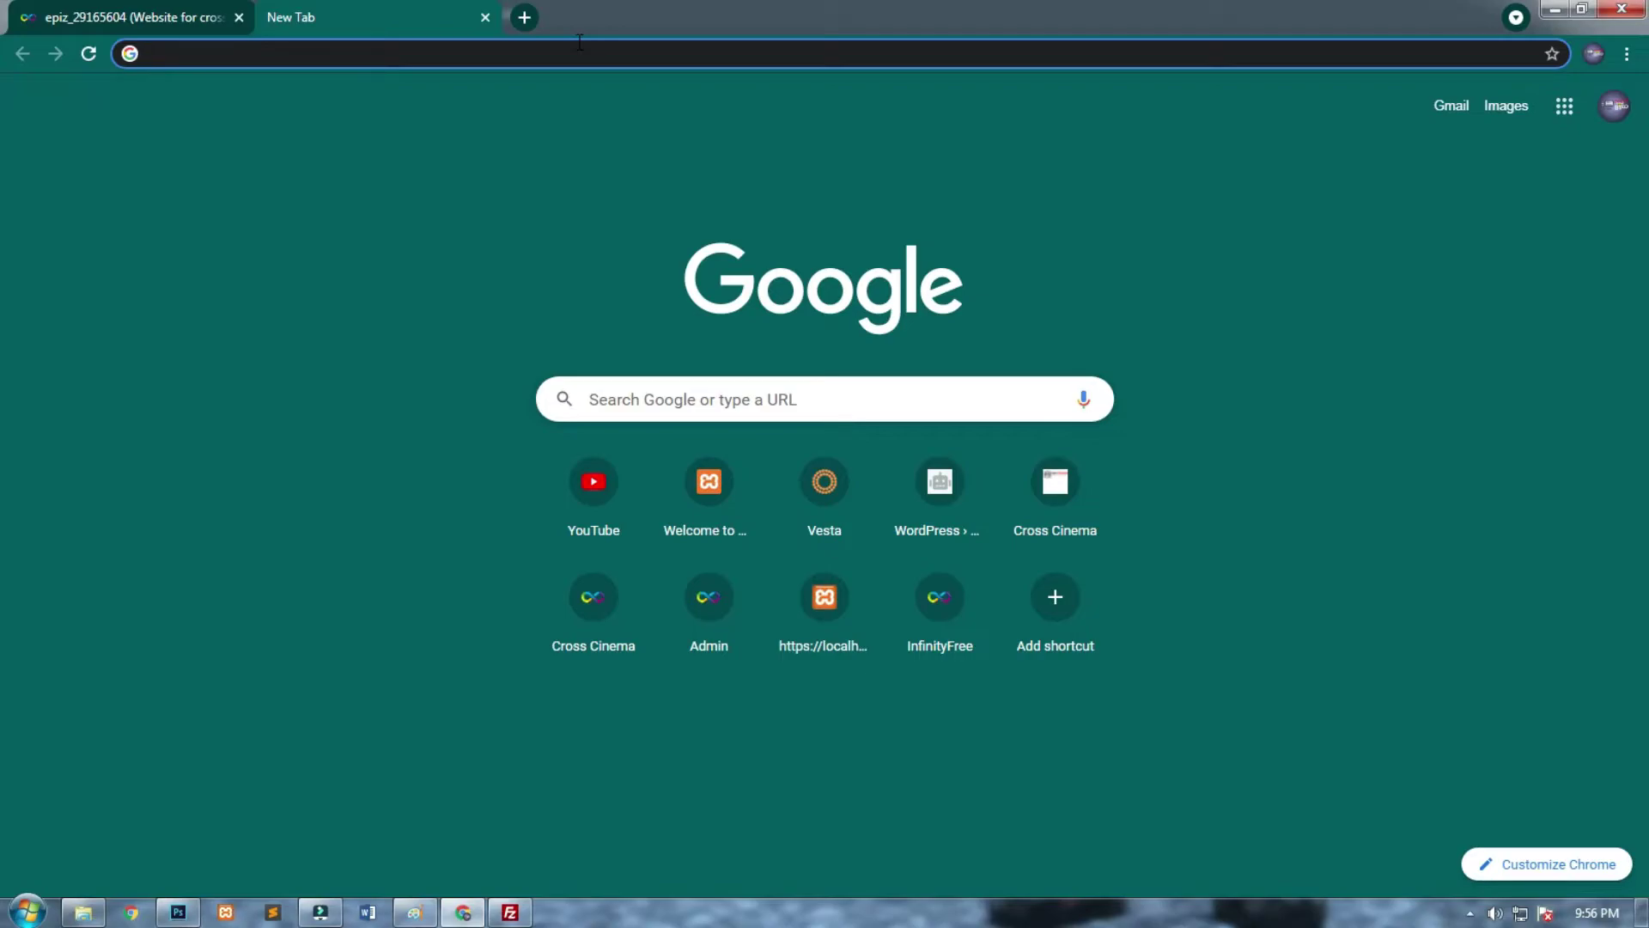
Search Google for cloudflare and go to the Sign Up page on cloudflare.com.
{"action": "left_click", "coordinate": [589, 51]}
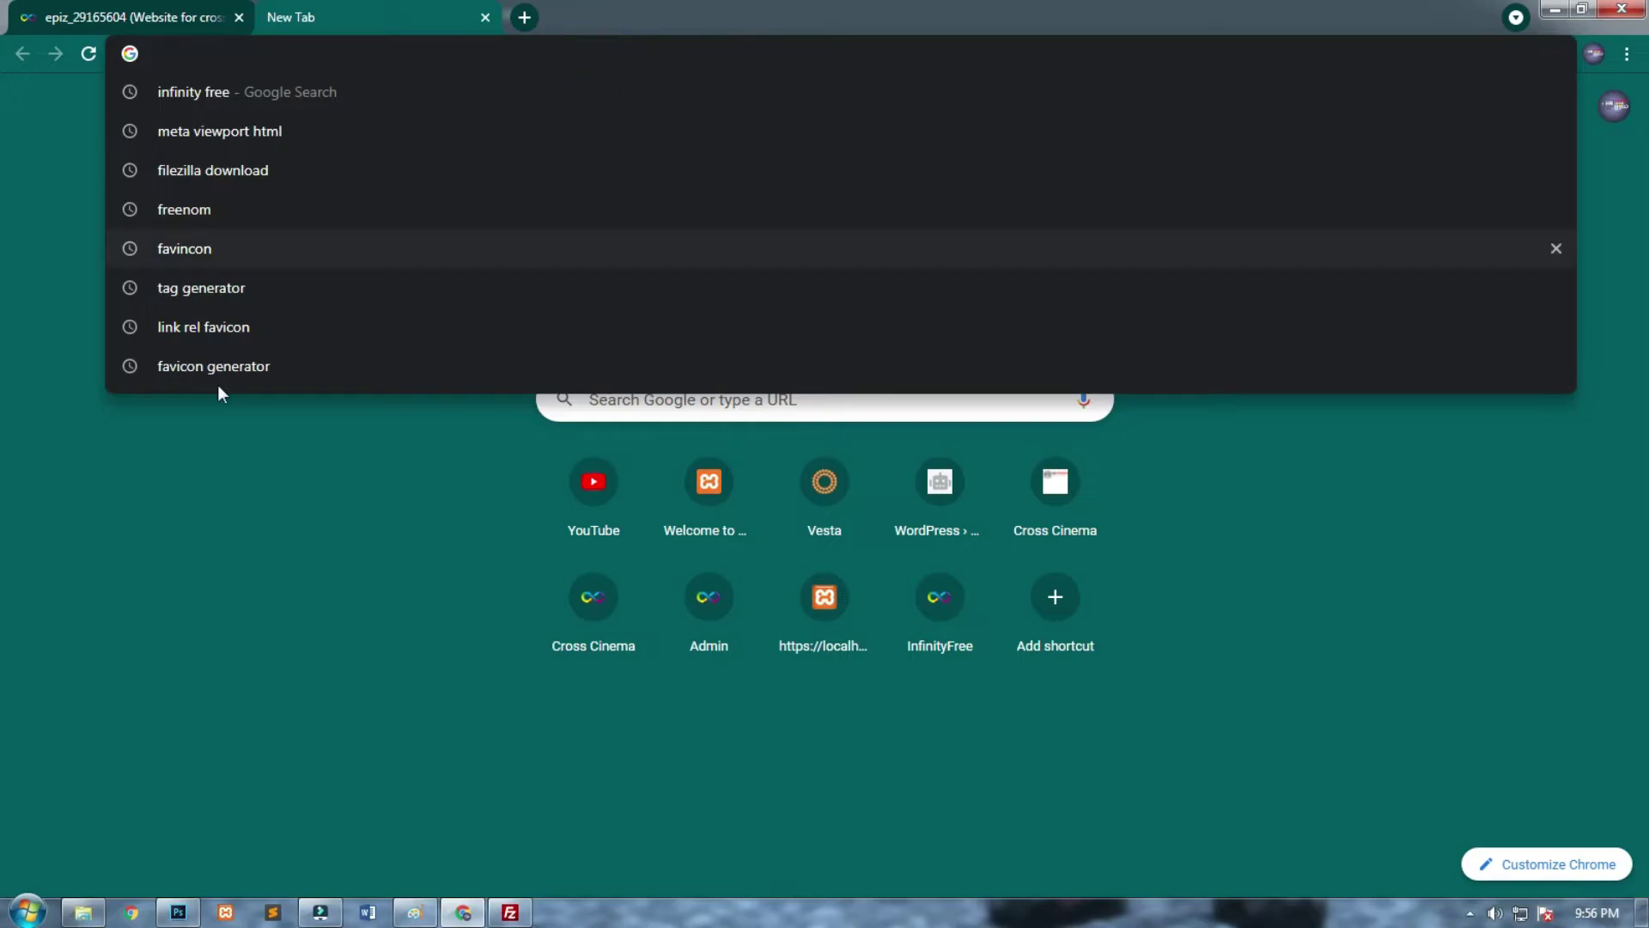
{"action": "left_click", "coordinate": [195, 571]}
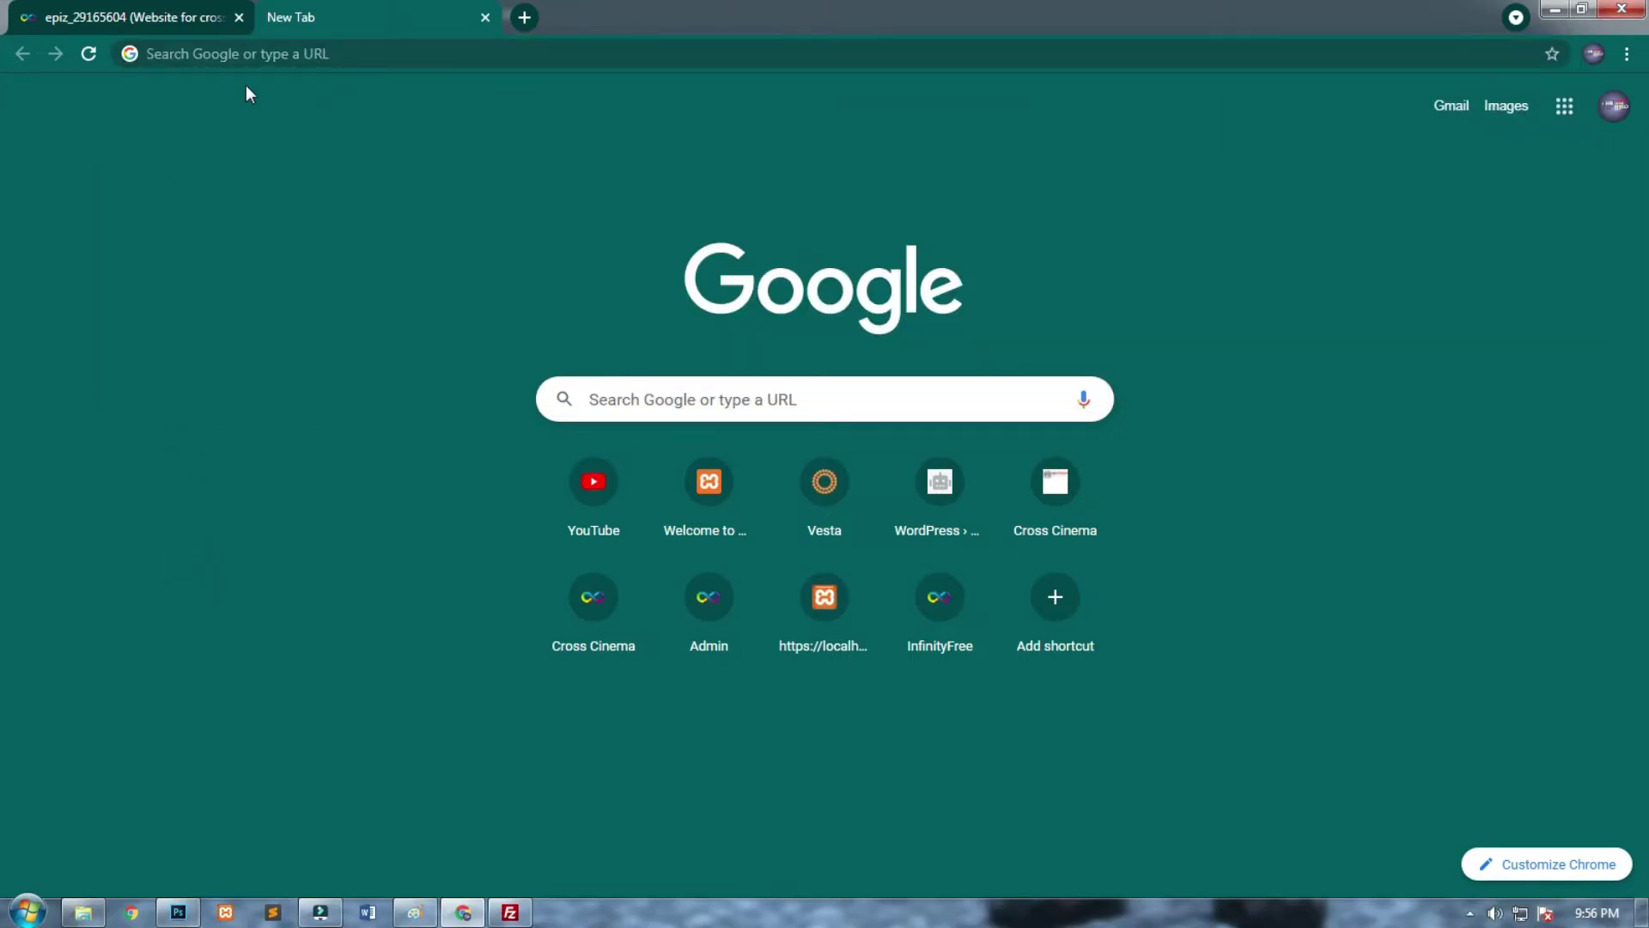
{"action": "left_click", "coordinate": [262, 49]}
{"action": "left_click", "coordinate": [131, 389]}
{"action": "left_click", "coordinate": [298, 55]}
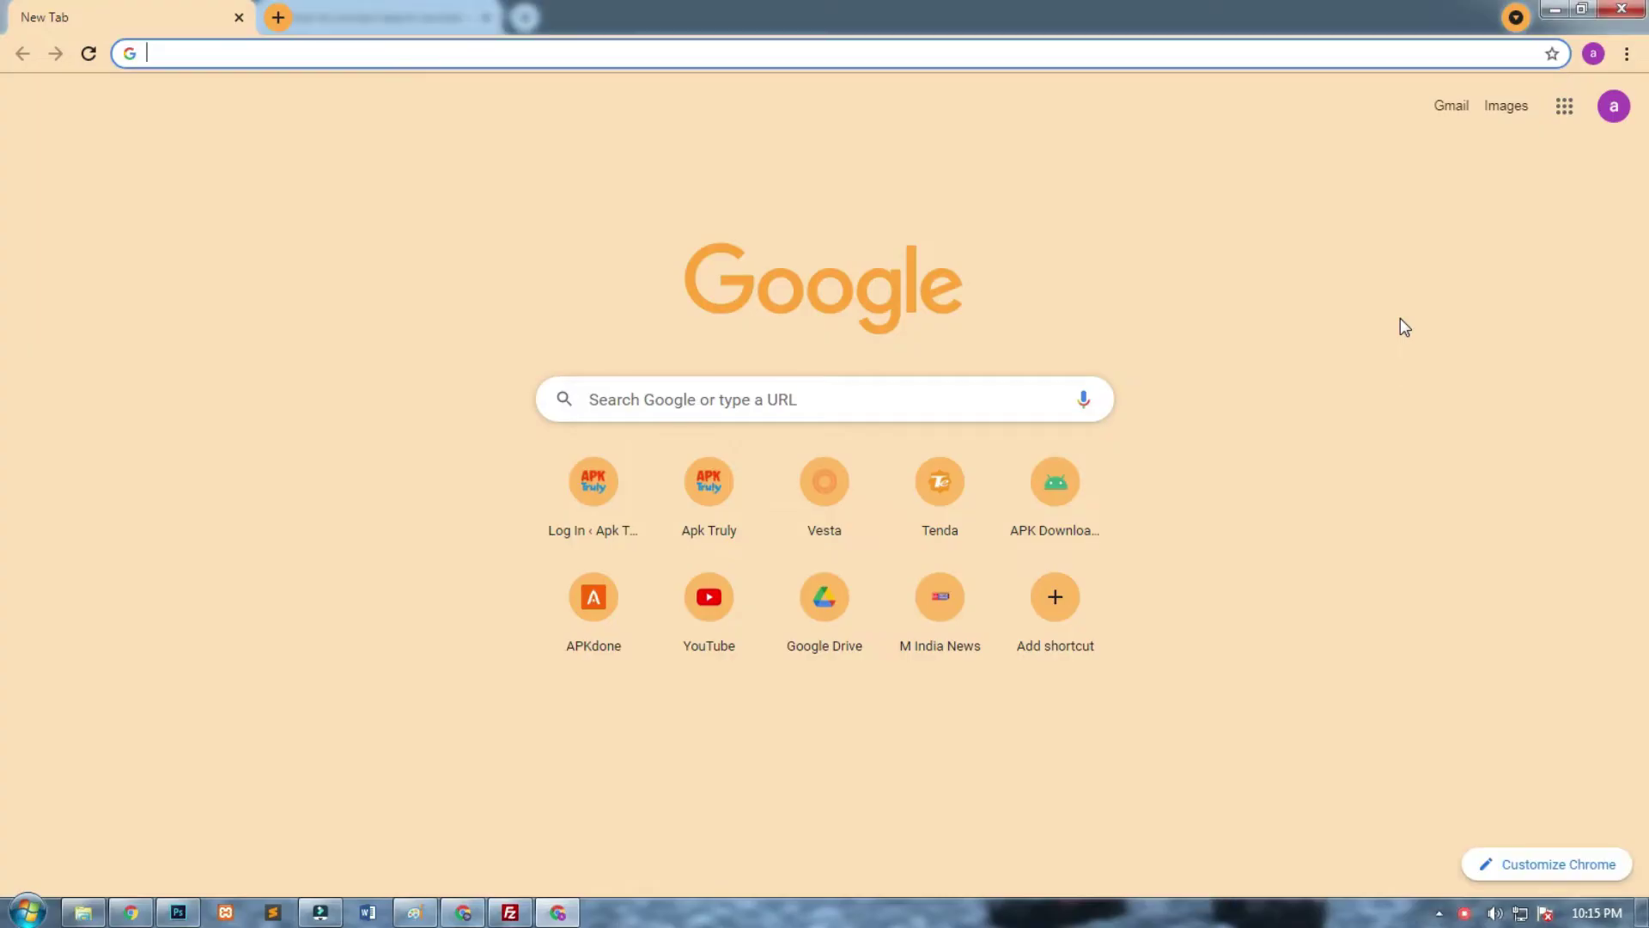
{"action": "left_click", "coordinate": [561, 59]}
{"action": "type", "text": "clo"}
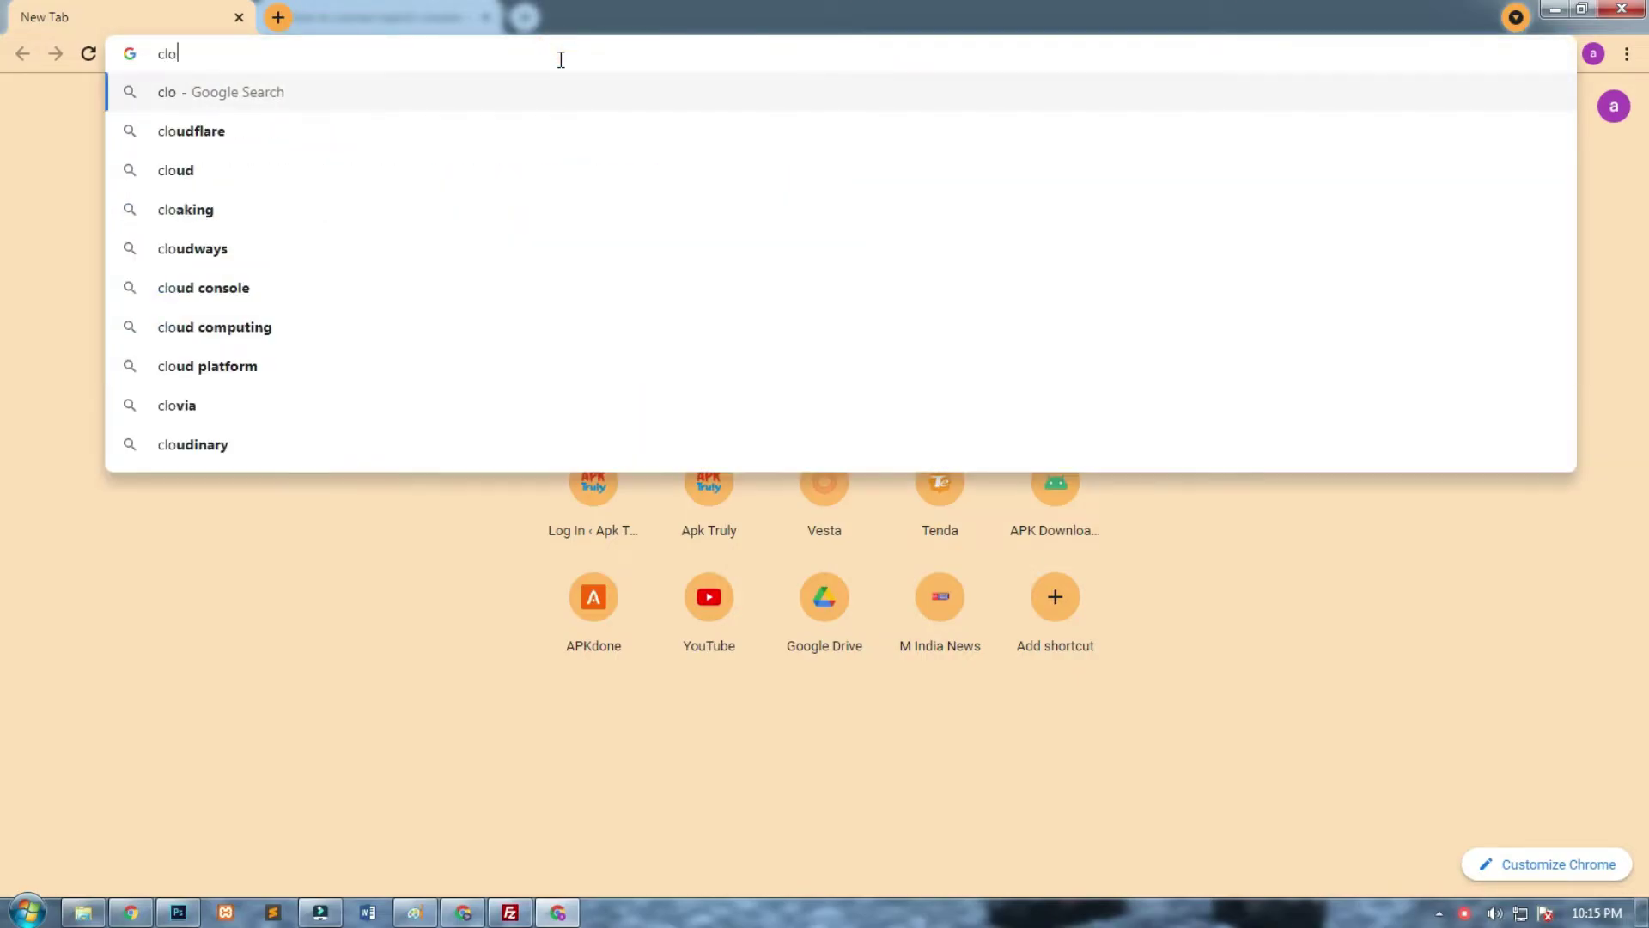
{"action": "type", "text": "ud"}
{"action": "key", "text": "Return"}
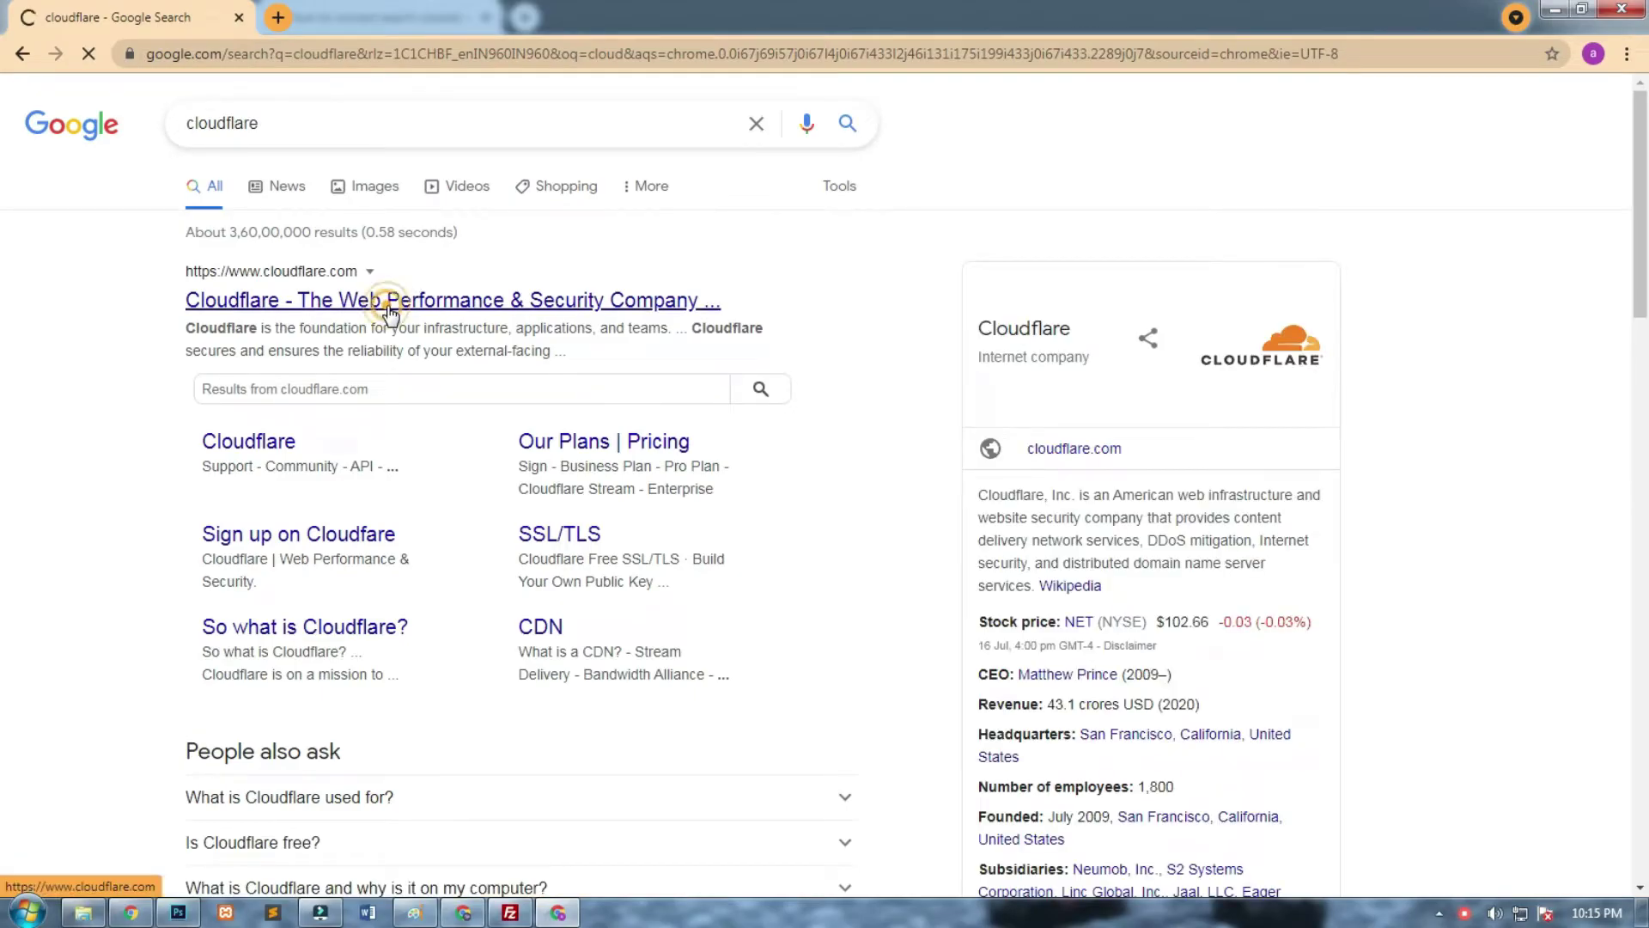
{"action": "left_click", "coordinate": [390, 311]}
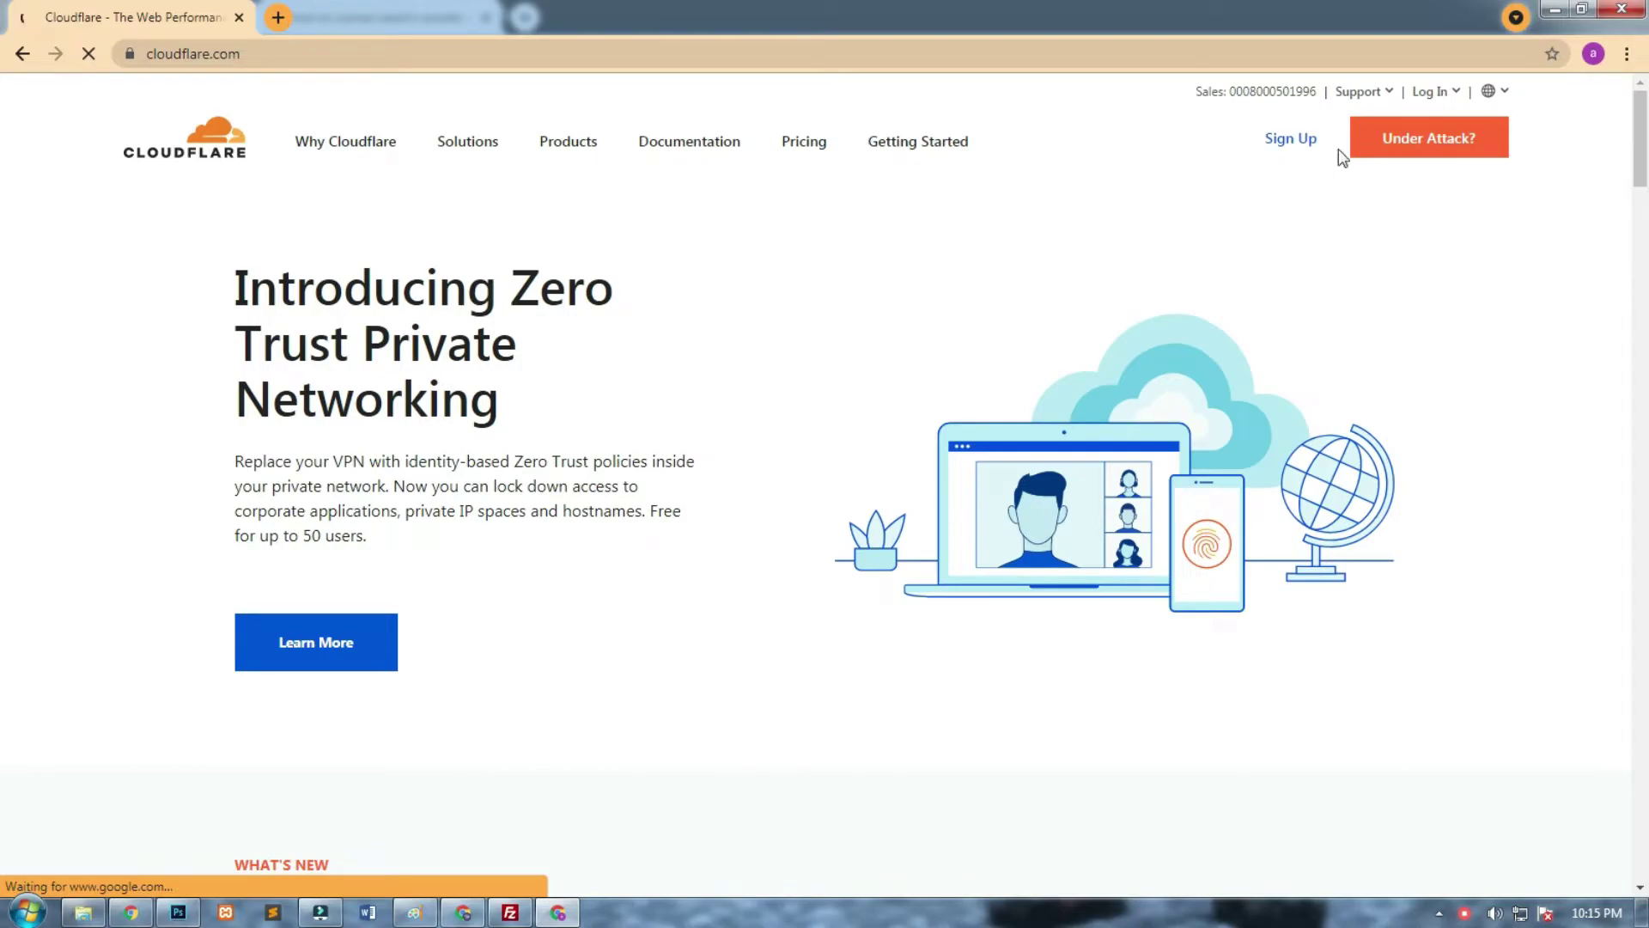
{"action": "left_click", "coordinate": [1291, 142]}
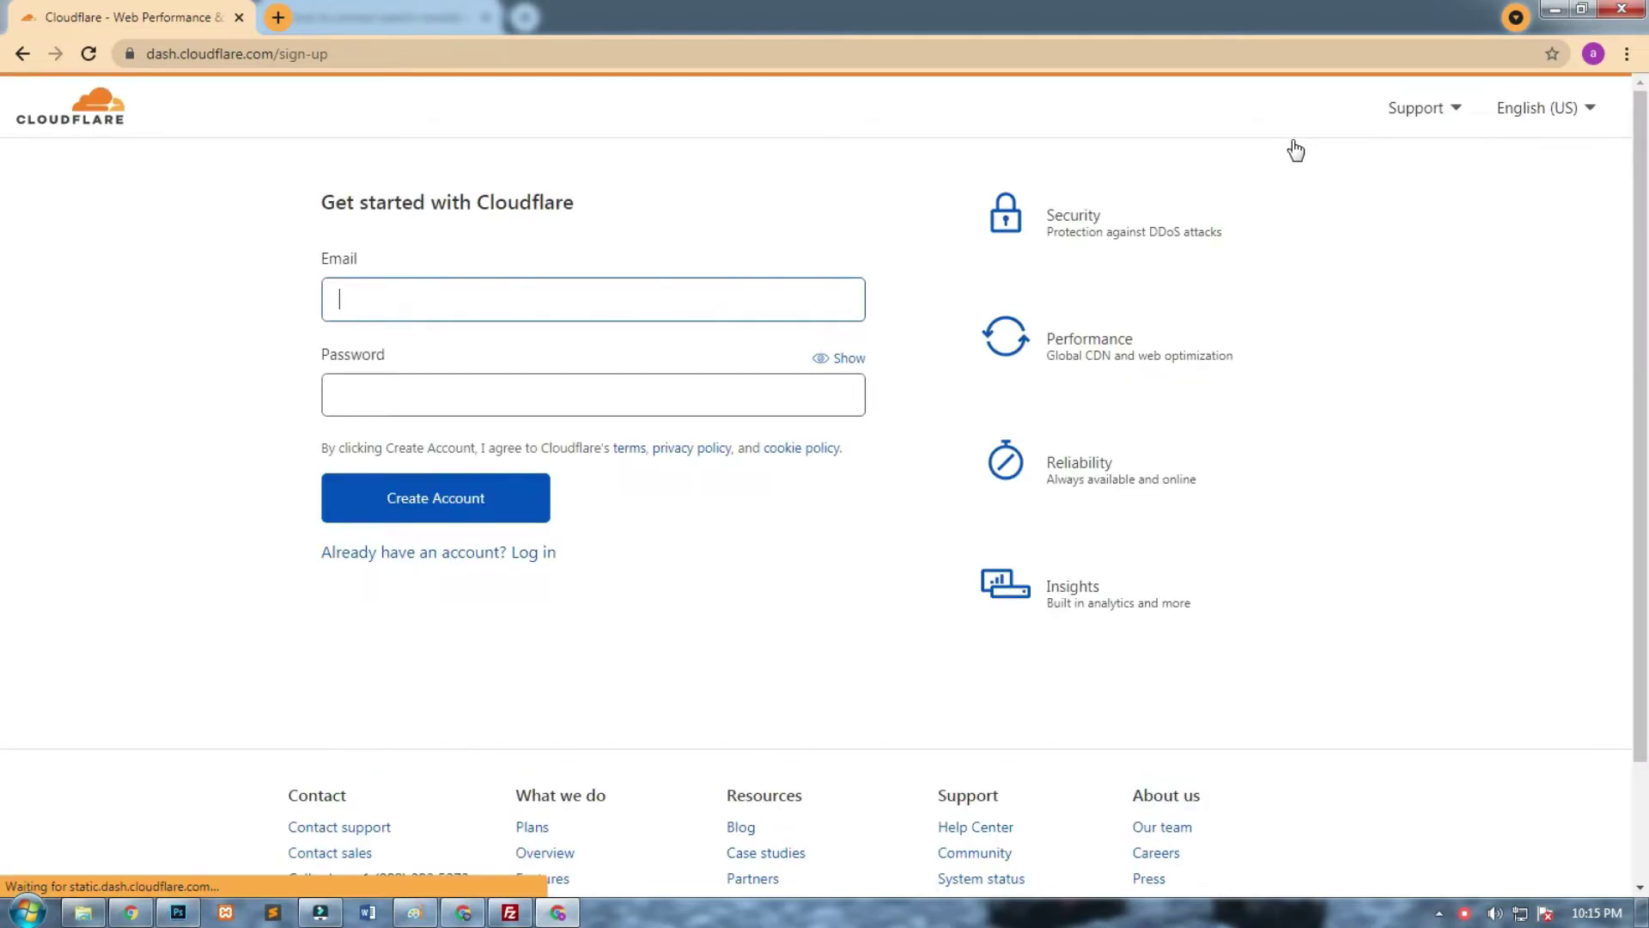
Create the Cloudflare account with an e-mail address and password, saving the login in Chrome.
{"action": "left_click", "coordinate": [536, 507]}
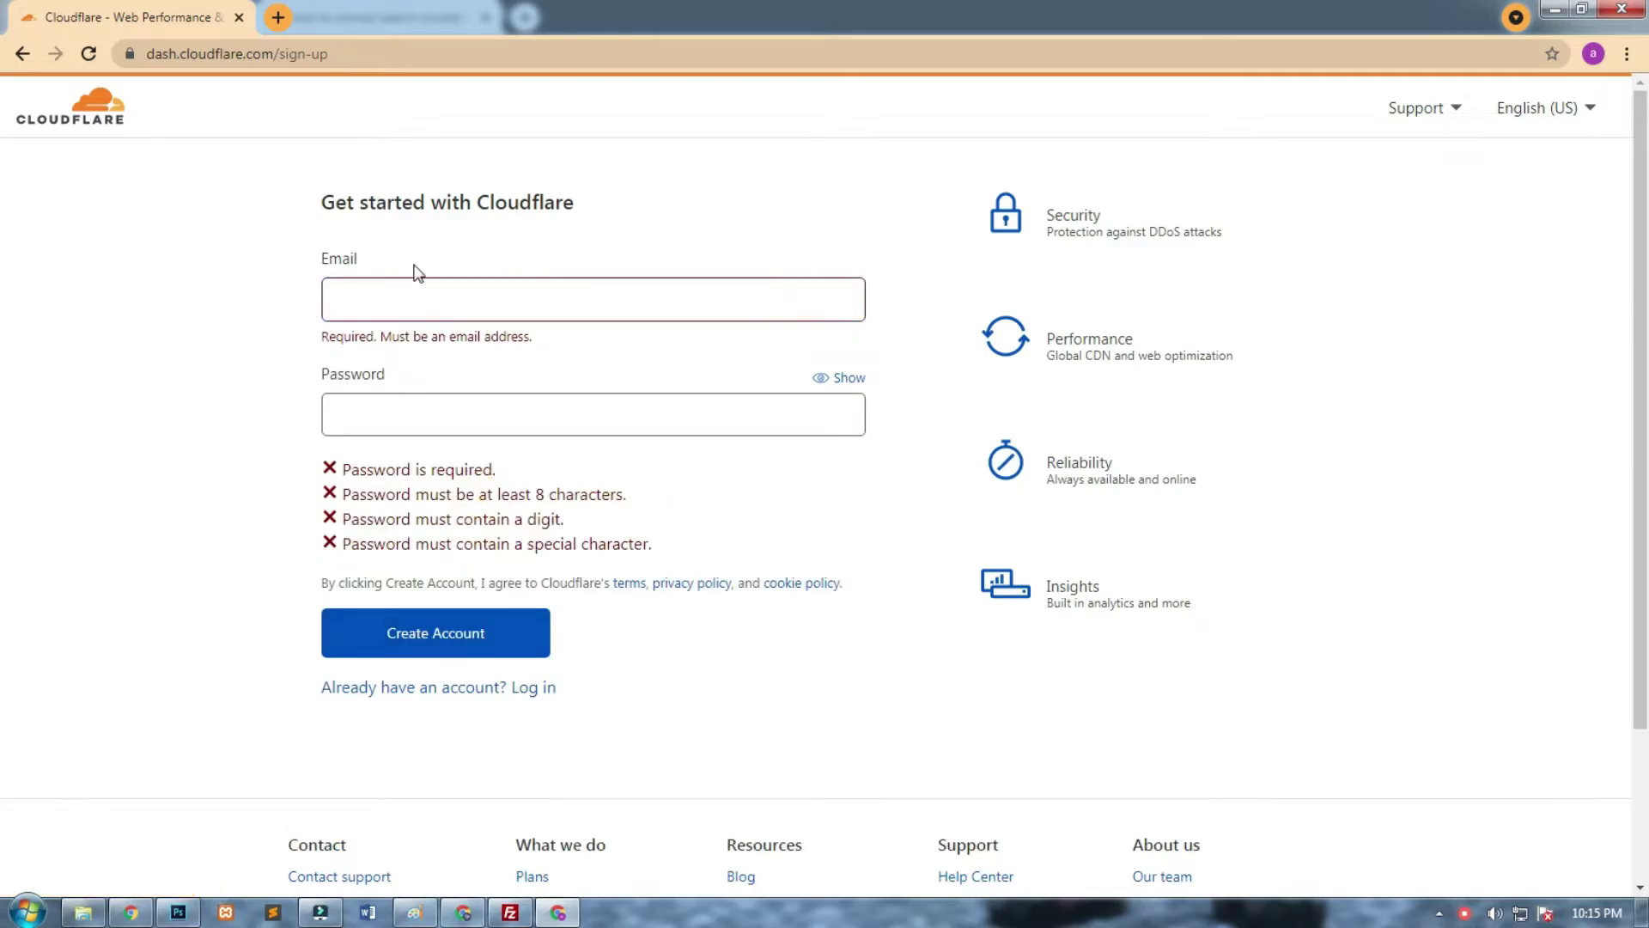
{"action": "left_click", "coordinate": [406, 305]}
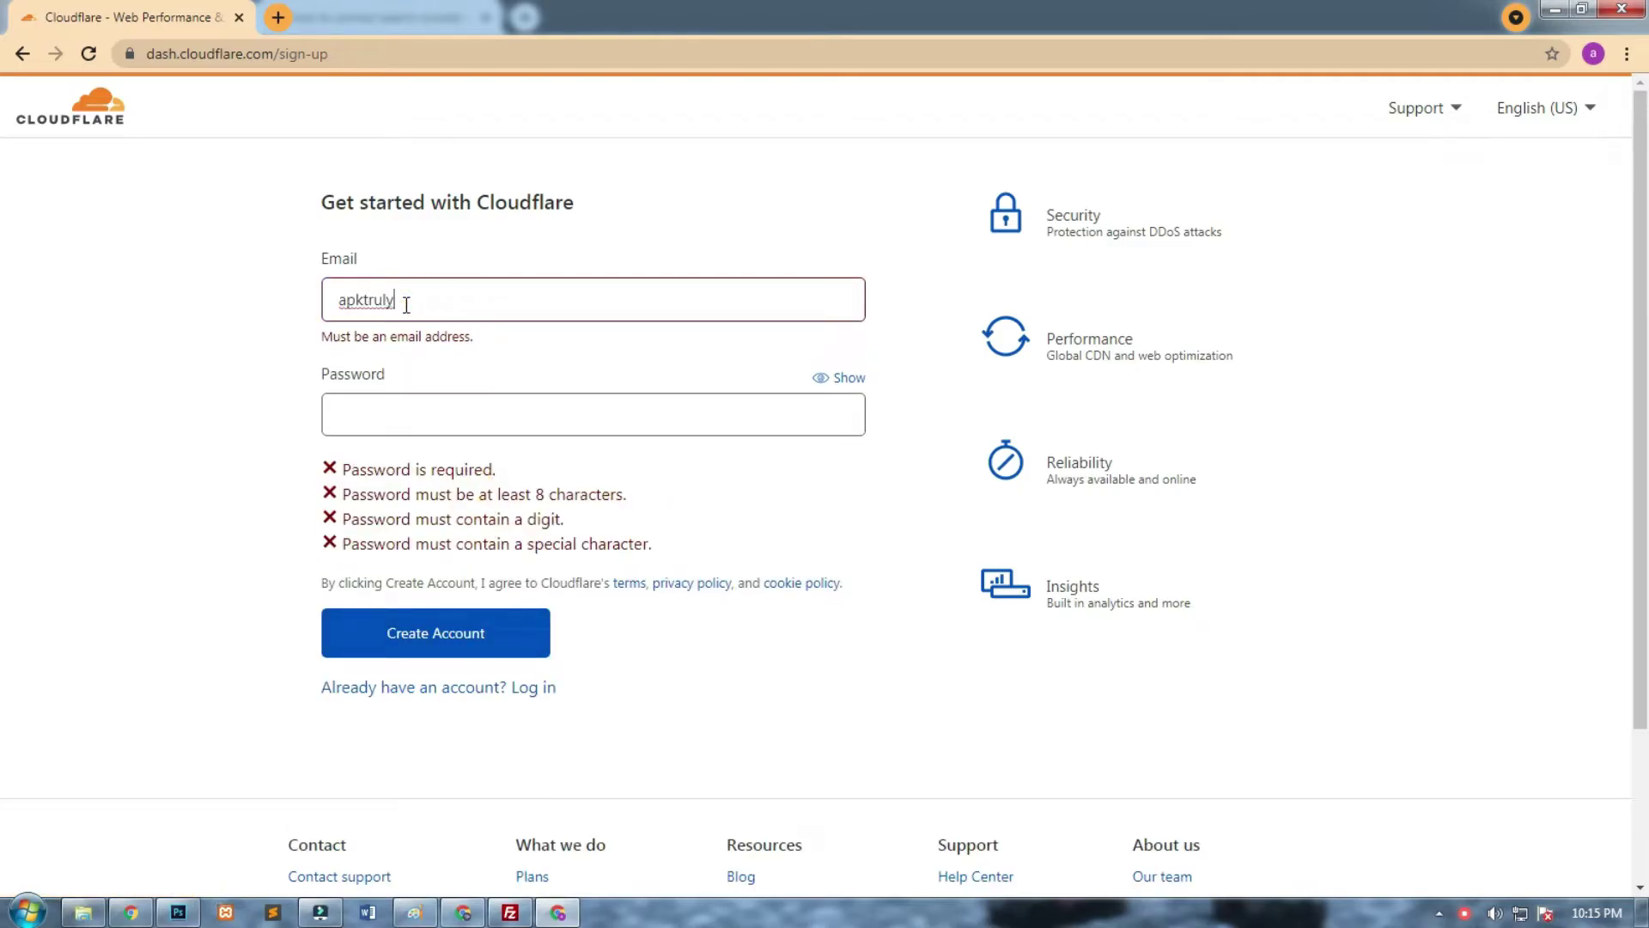
{"action": "left_click", "coordinate": [439, 388]}
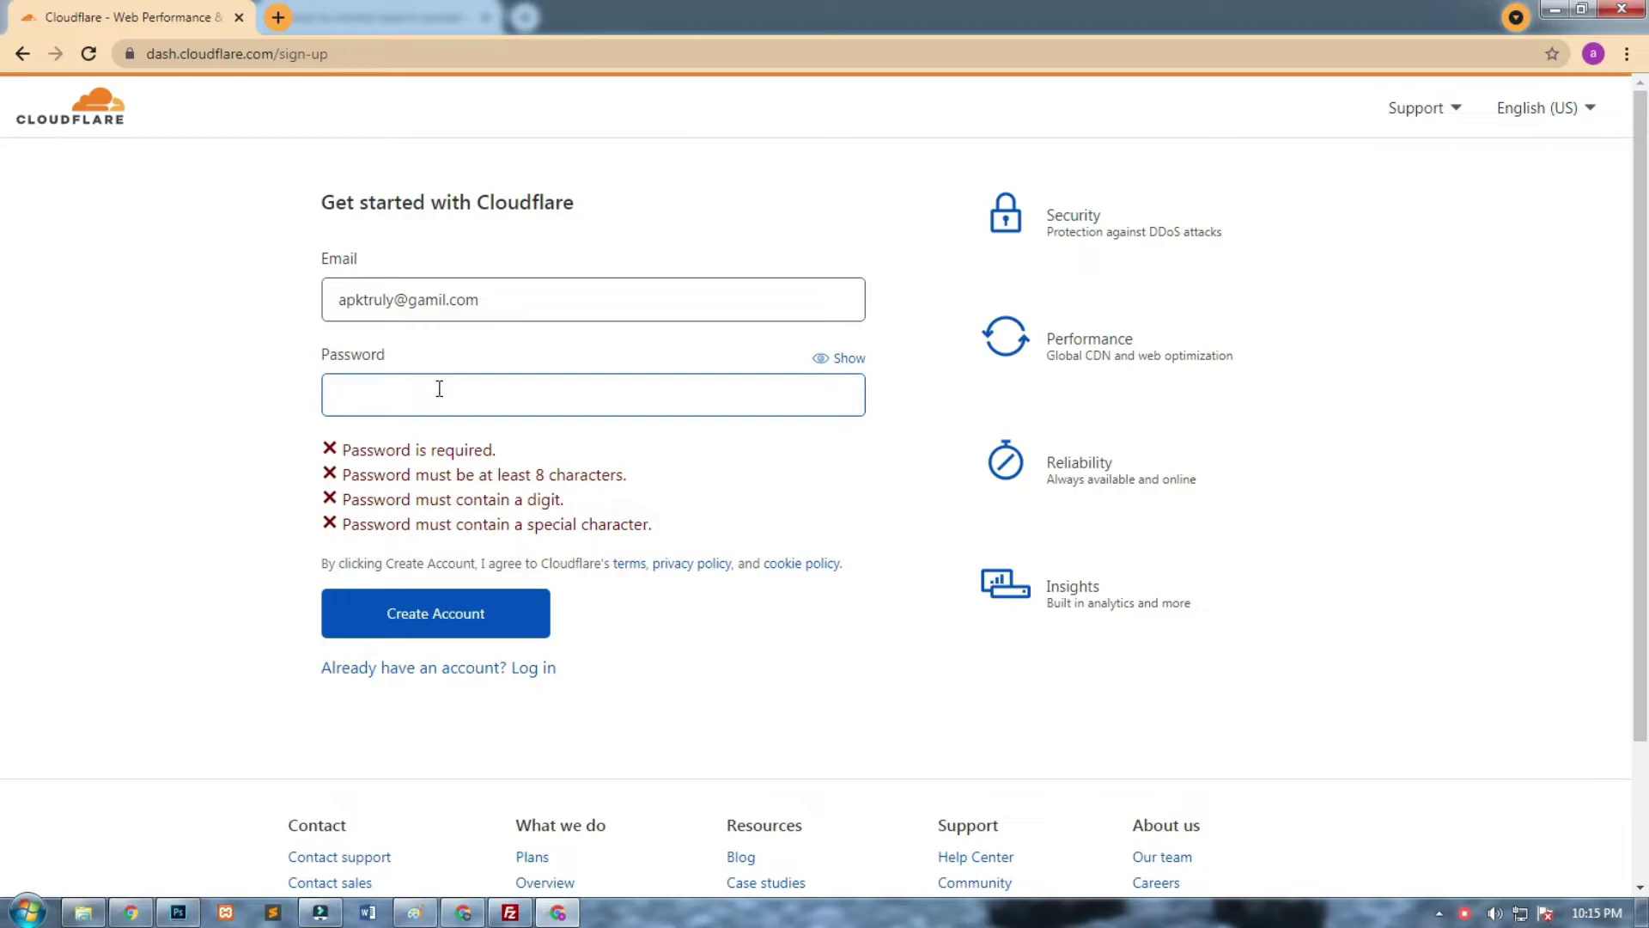
{"action": "type", "text": "••••••••••"}
{"action": "left_click", "coordinate": [455, 610]}
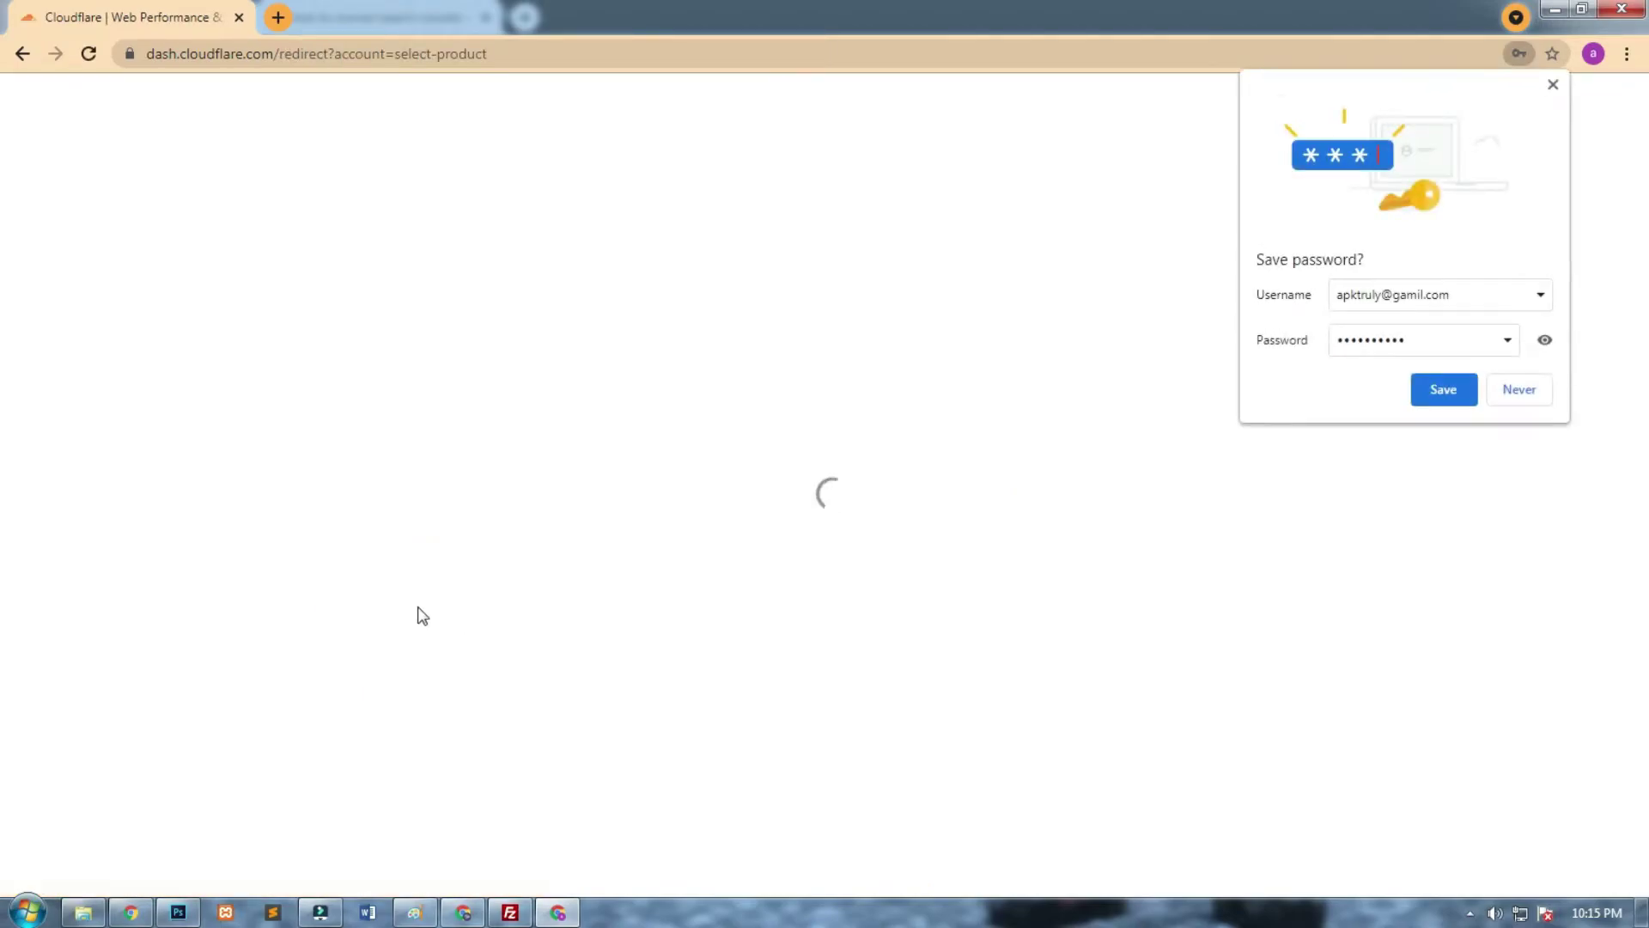
{"action": "left_click", "coordinate": [1451, 391]}
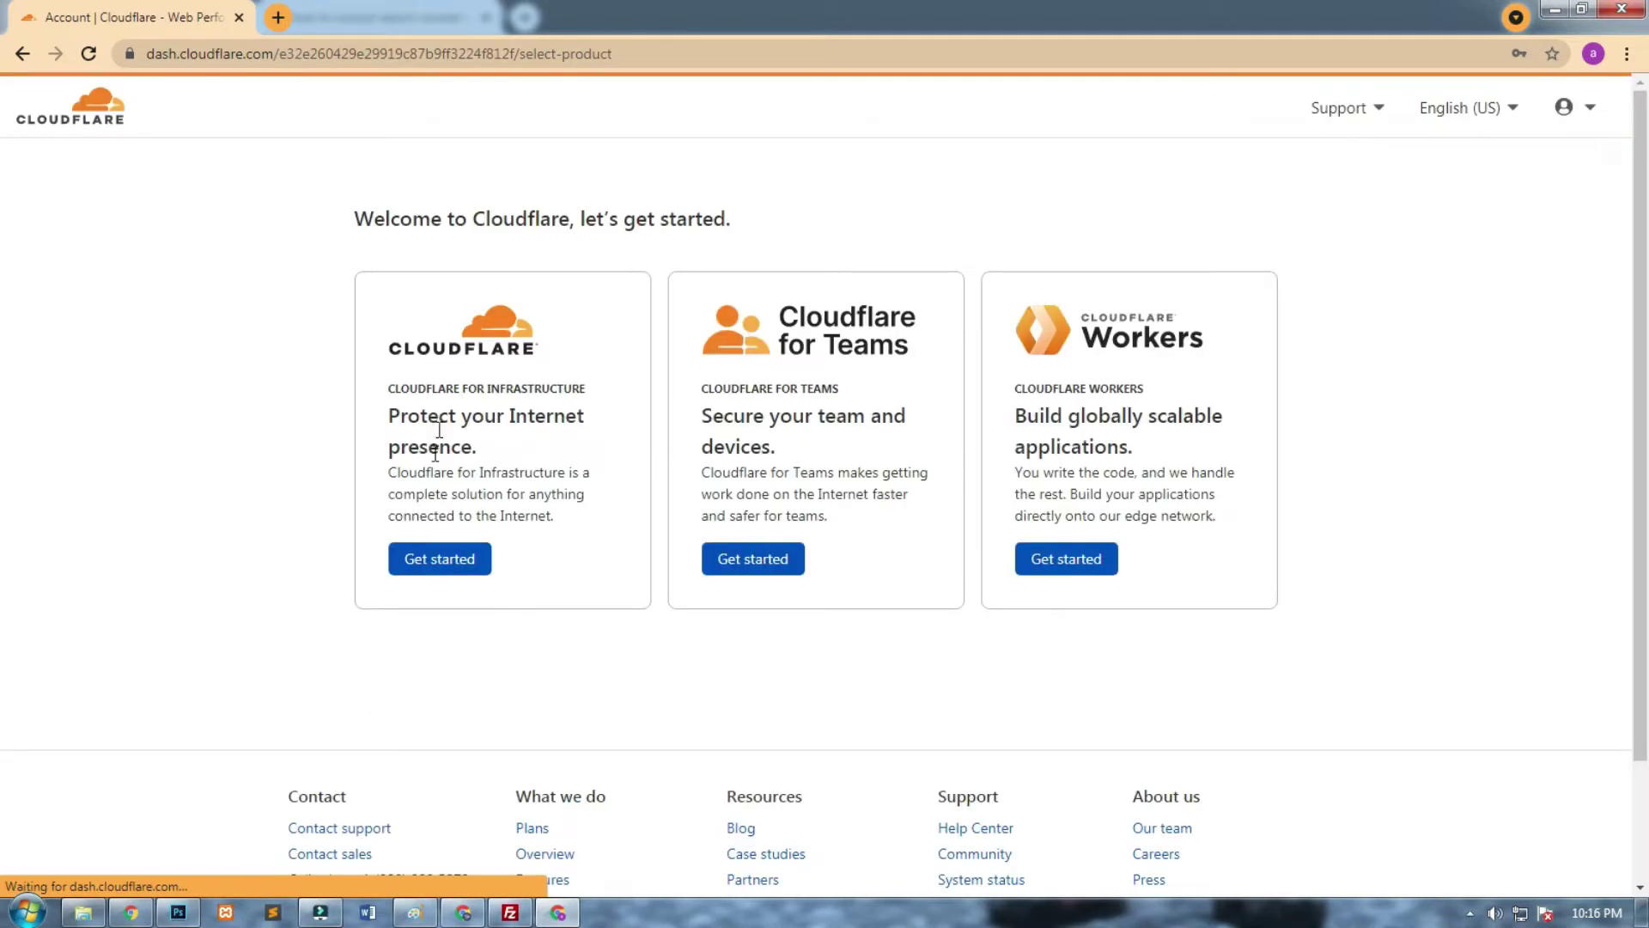
Add the domain crosscinemaa.ml to Cloudflare, correcting the typo in 'crosscinema.ml'.
{"action": "left_click", "coordinate": [473, 571]}
{"action": "left_click", "coordinate": [484, 342]}
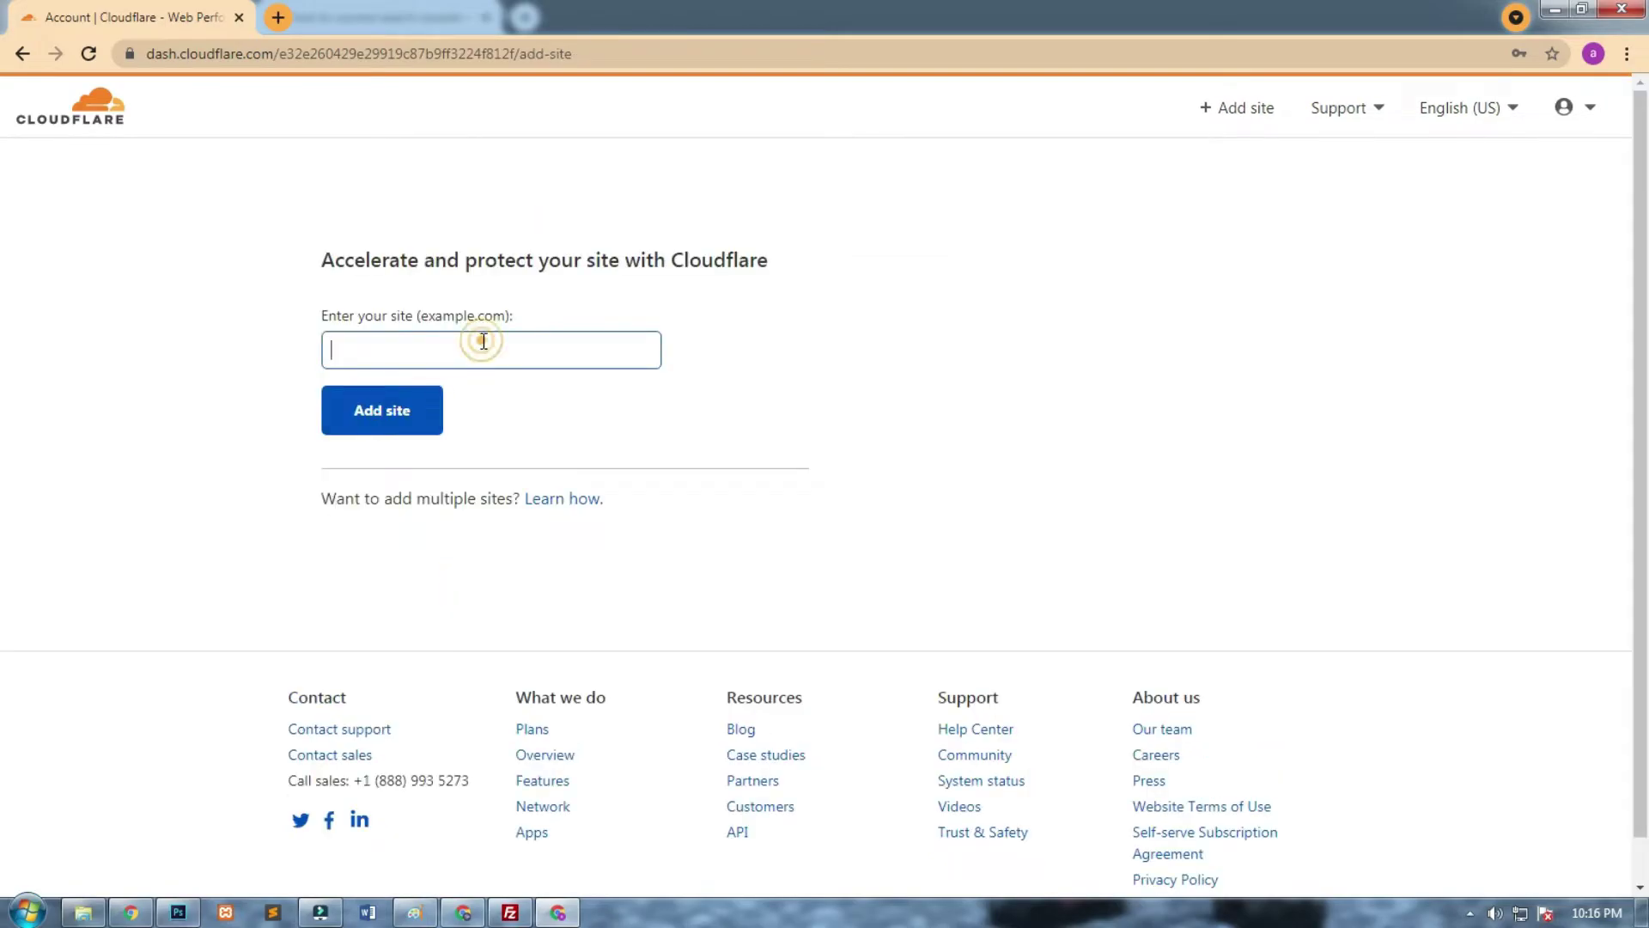
{"action": "type", "text": "crosscinema.ml"}
{"action": "key", "text": "ctrl+a"}
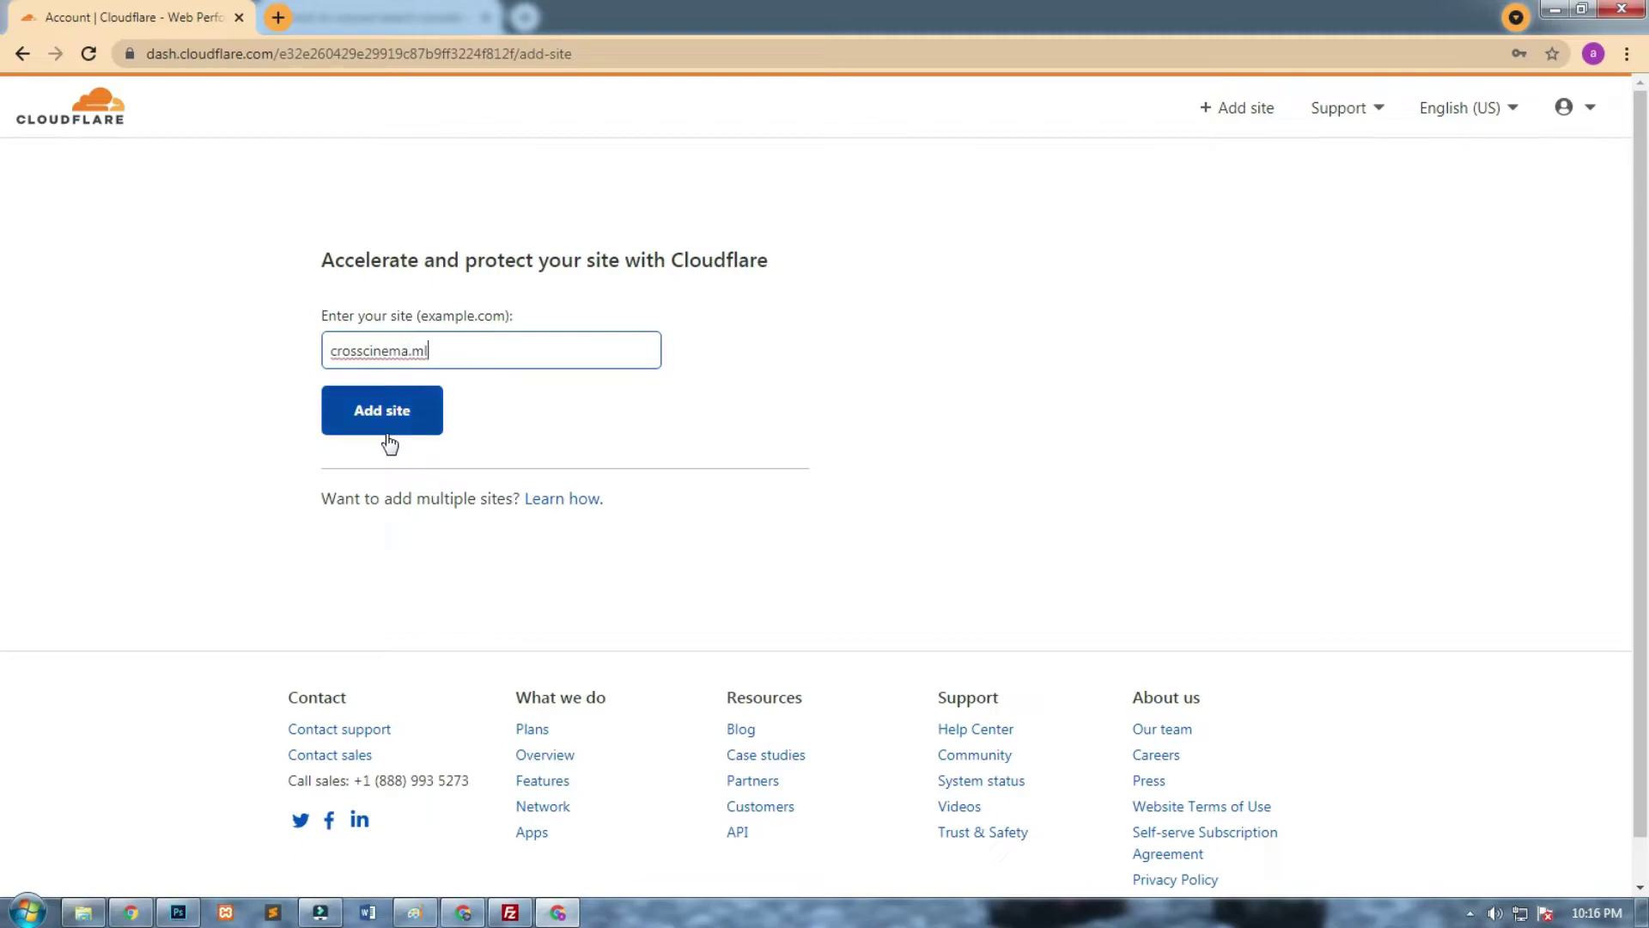
{"action": "key", "text": "Right"}
{"action": "left_click", "coordinate": [396, 350]}
{"action": "type", "text": "a"}
{"action": "left_click", "coordinate": [412, 409]}
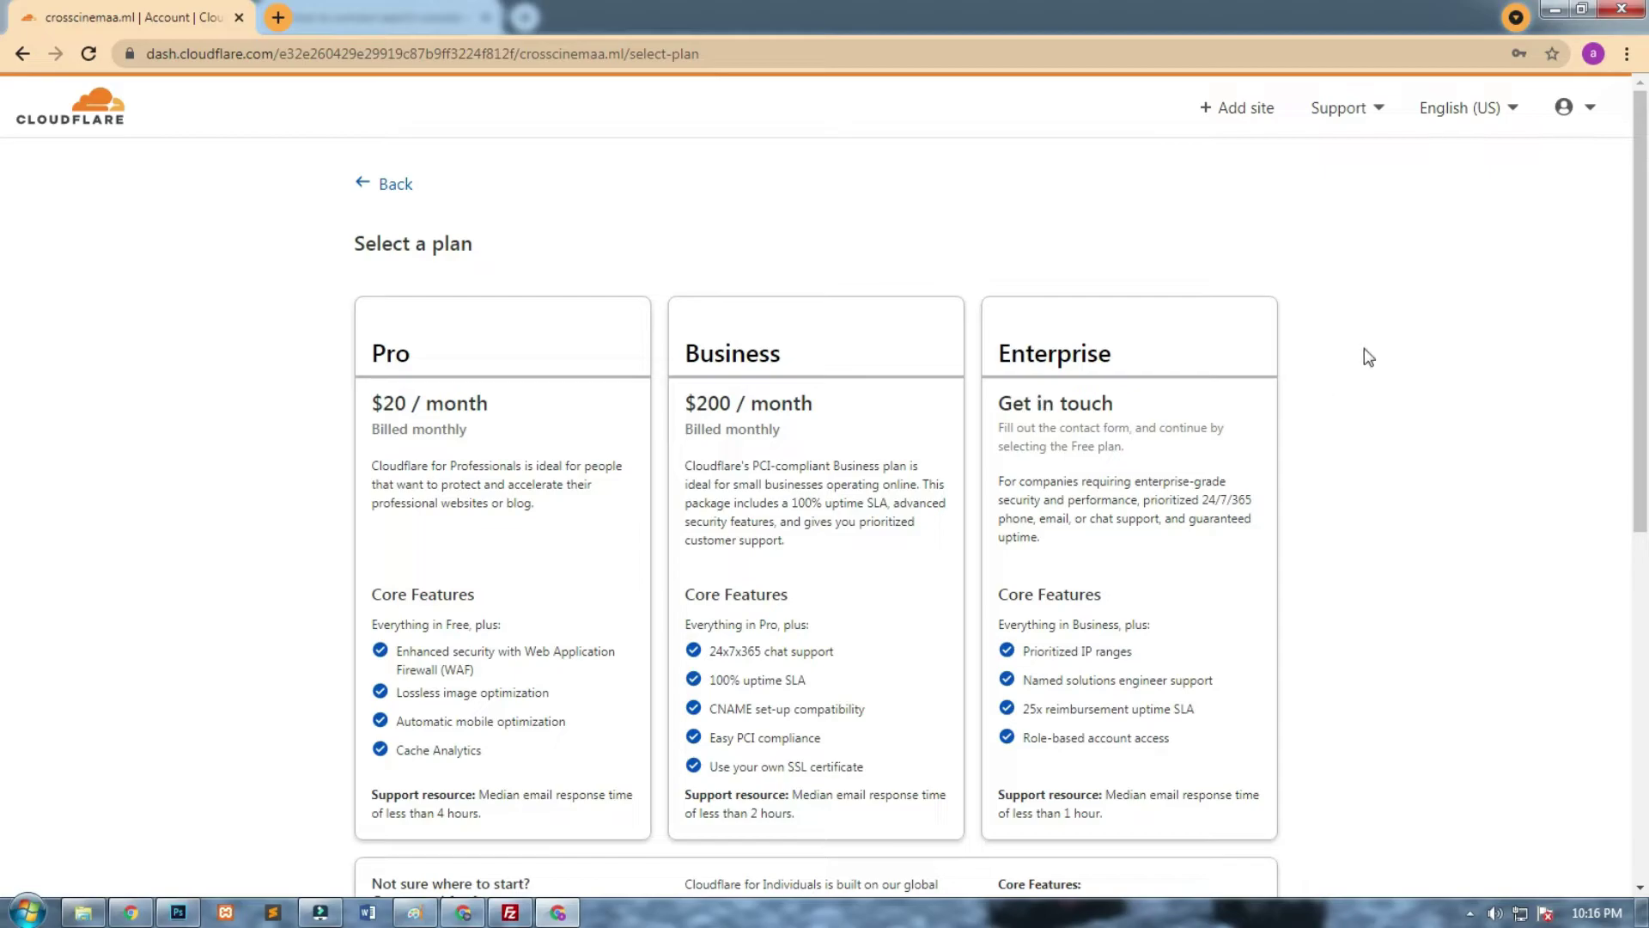
Choose the Free $0 plan for crosscinemaa.ml.
{"action": "scroll", "coordinate": [1640, 279], "scroll_direction": "down", "scroll_amount": 1}
{"action": "scroll", "coordinate": [1641, 322], "scroll_direction": "down", "scroll_amount": 7}
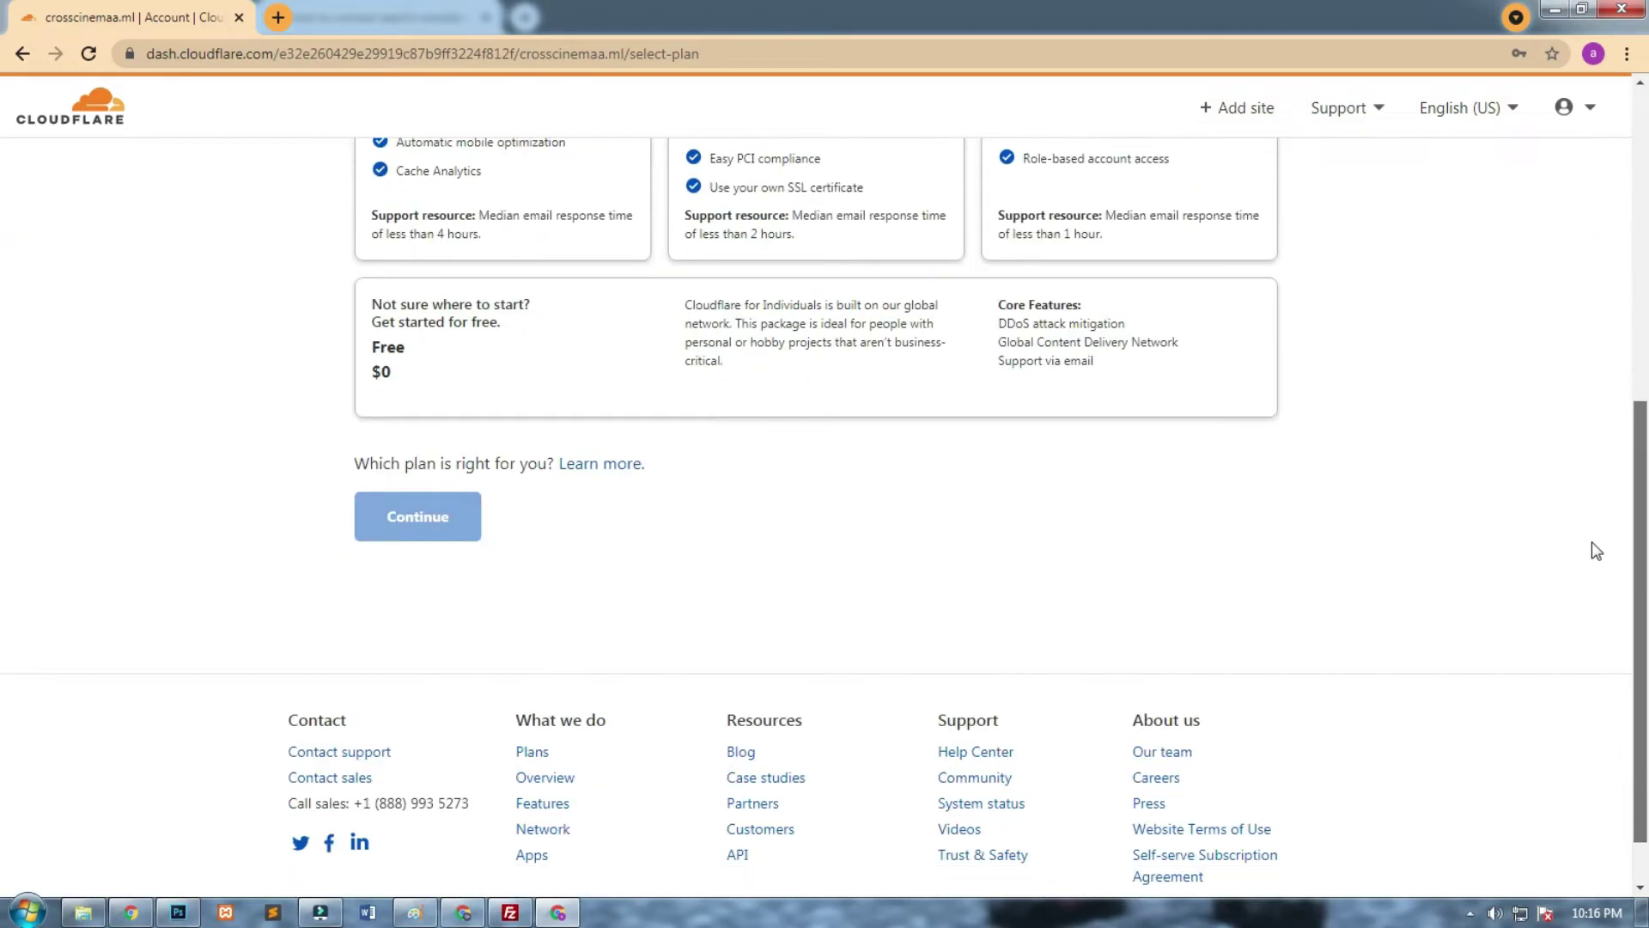
{"action": "left_click", "coordinate": [461, 371]}
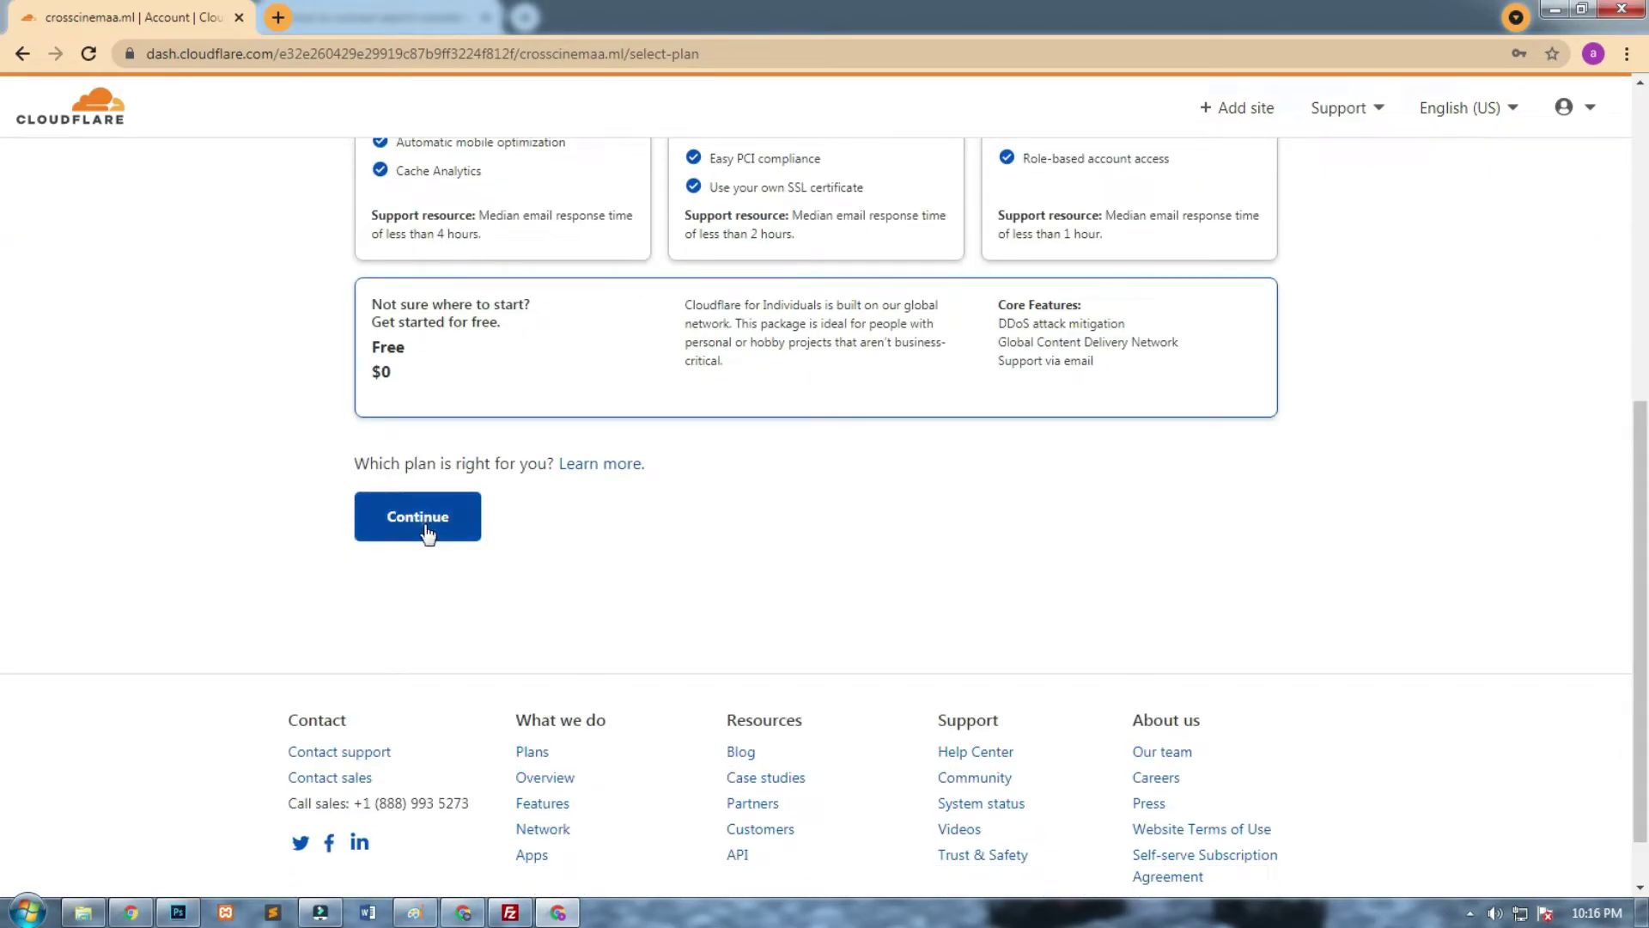
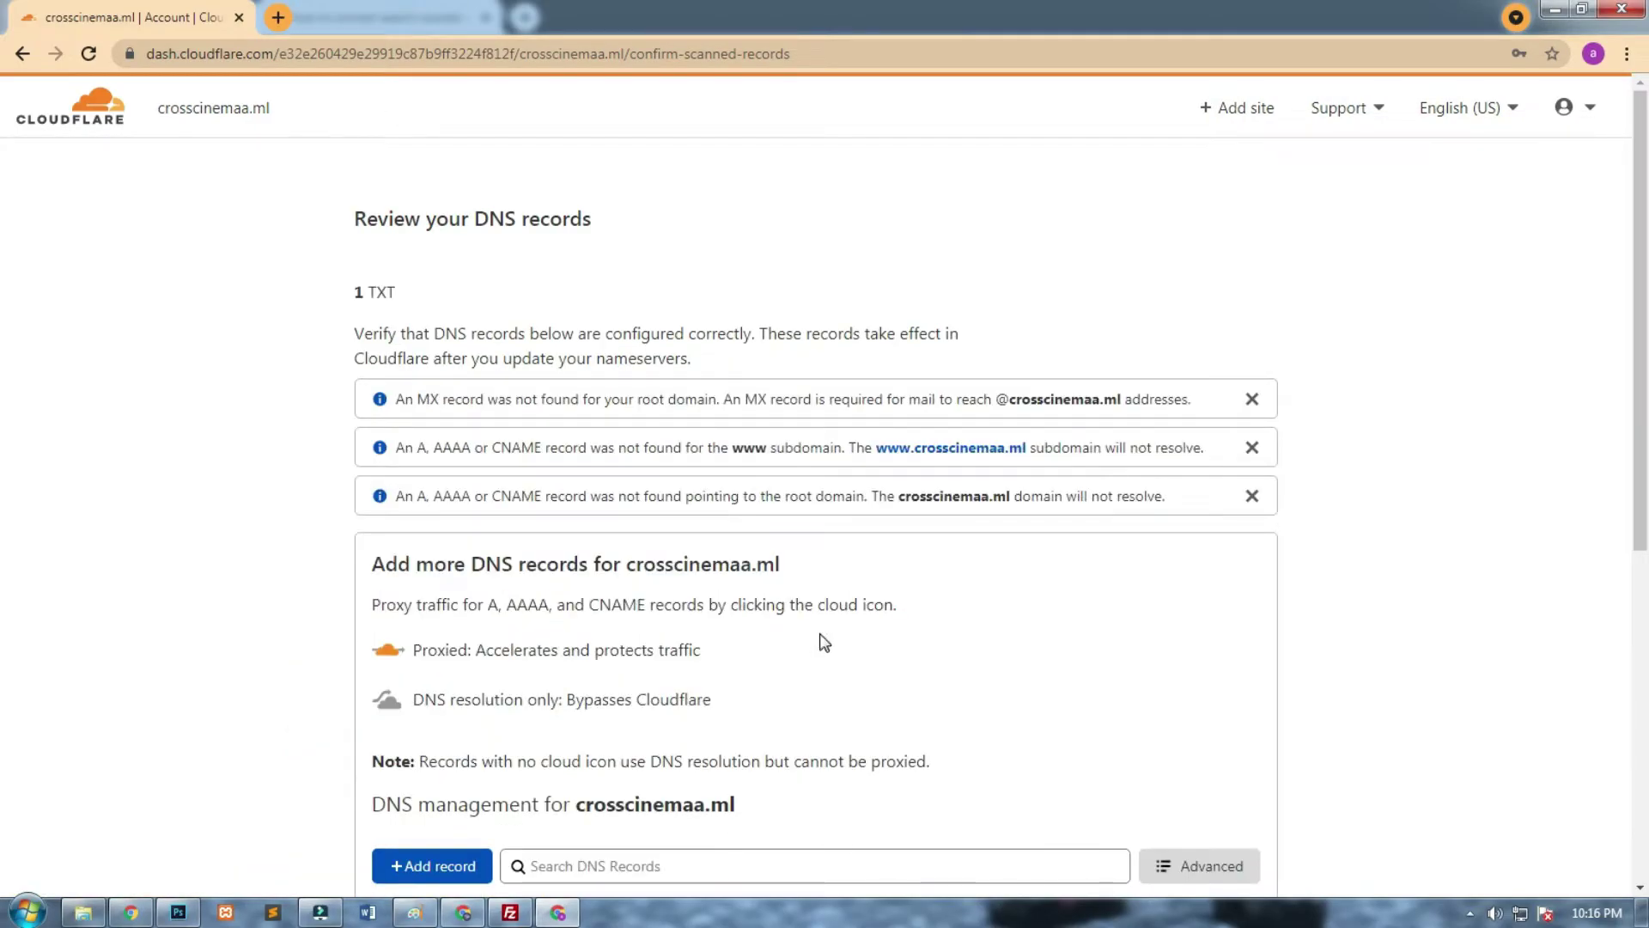
Delete the old google-site-verification TXT record for crosscinemaa.ml from Cloudflare DNS.
{"action": "left_click_drag", "start_coordinate": [1639, 165], "coordinate": [1571, 430]}
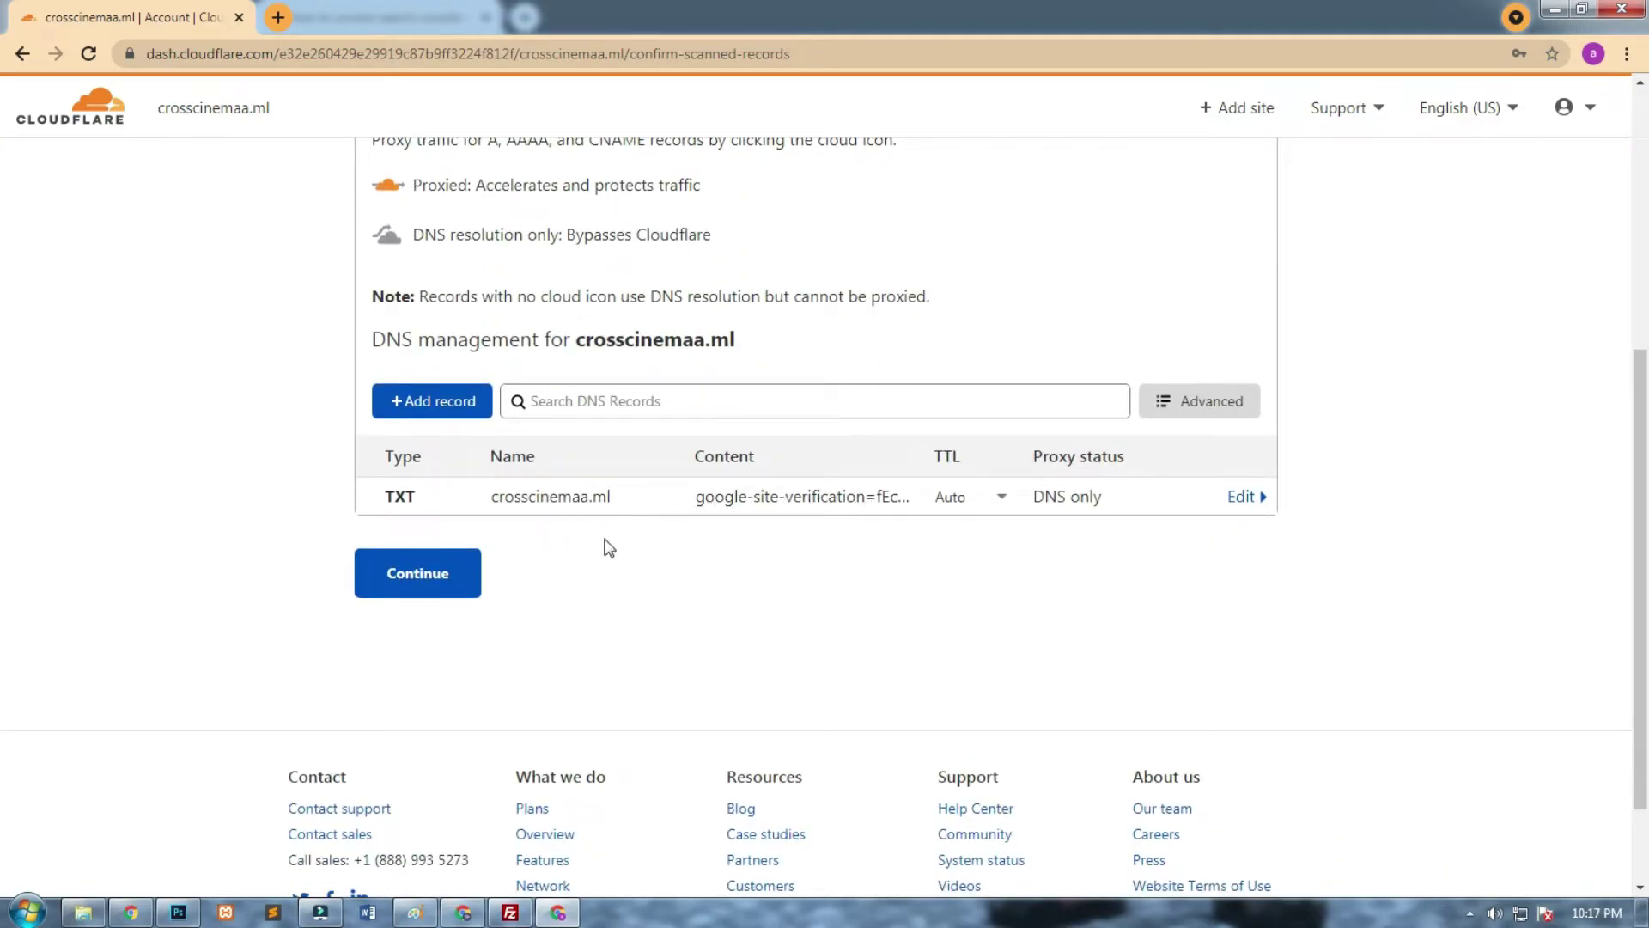
{"action": "left_click", "coordinate": [1245, 496]}
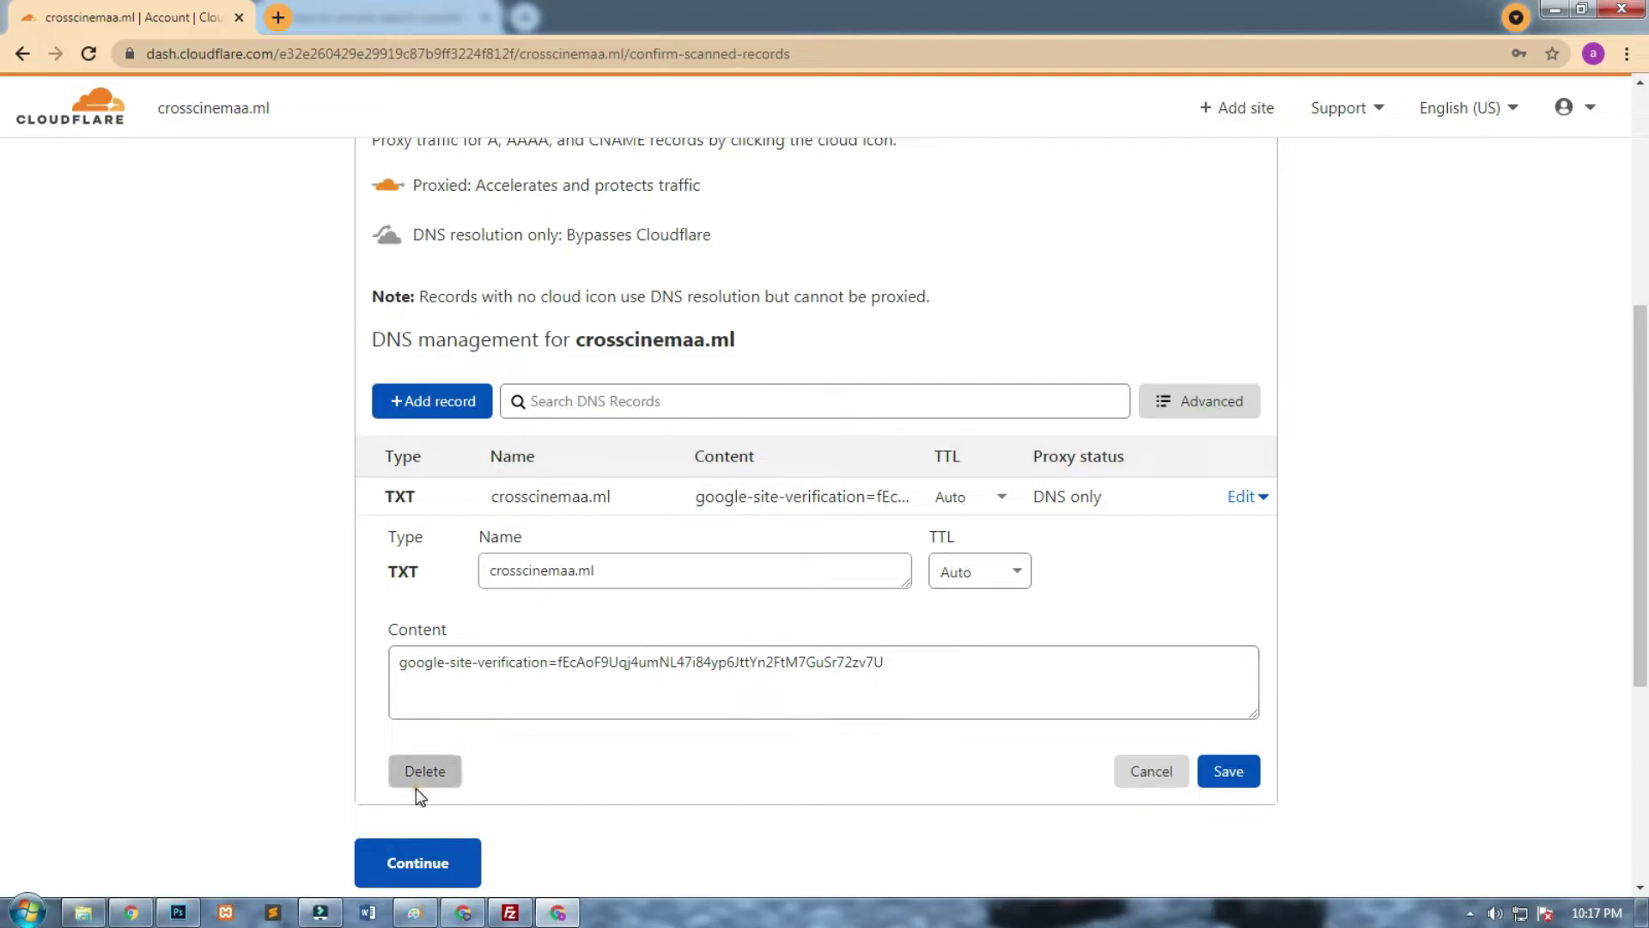
{"action": "left_click", "coordinate": [443, 776]}
{"action": "left_click", "coordinate": [1166, 582]}
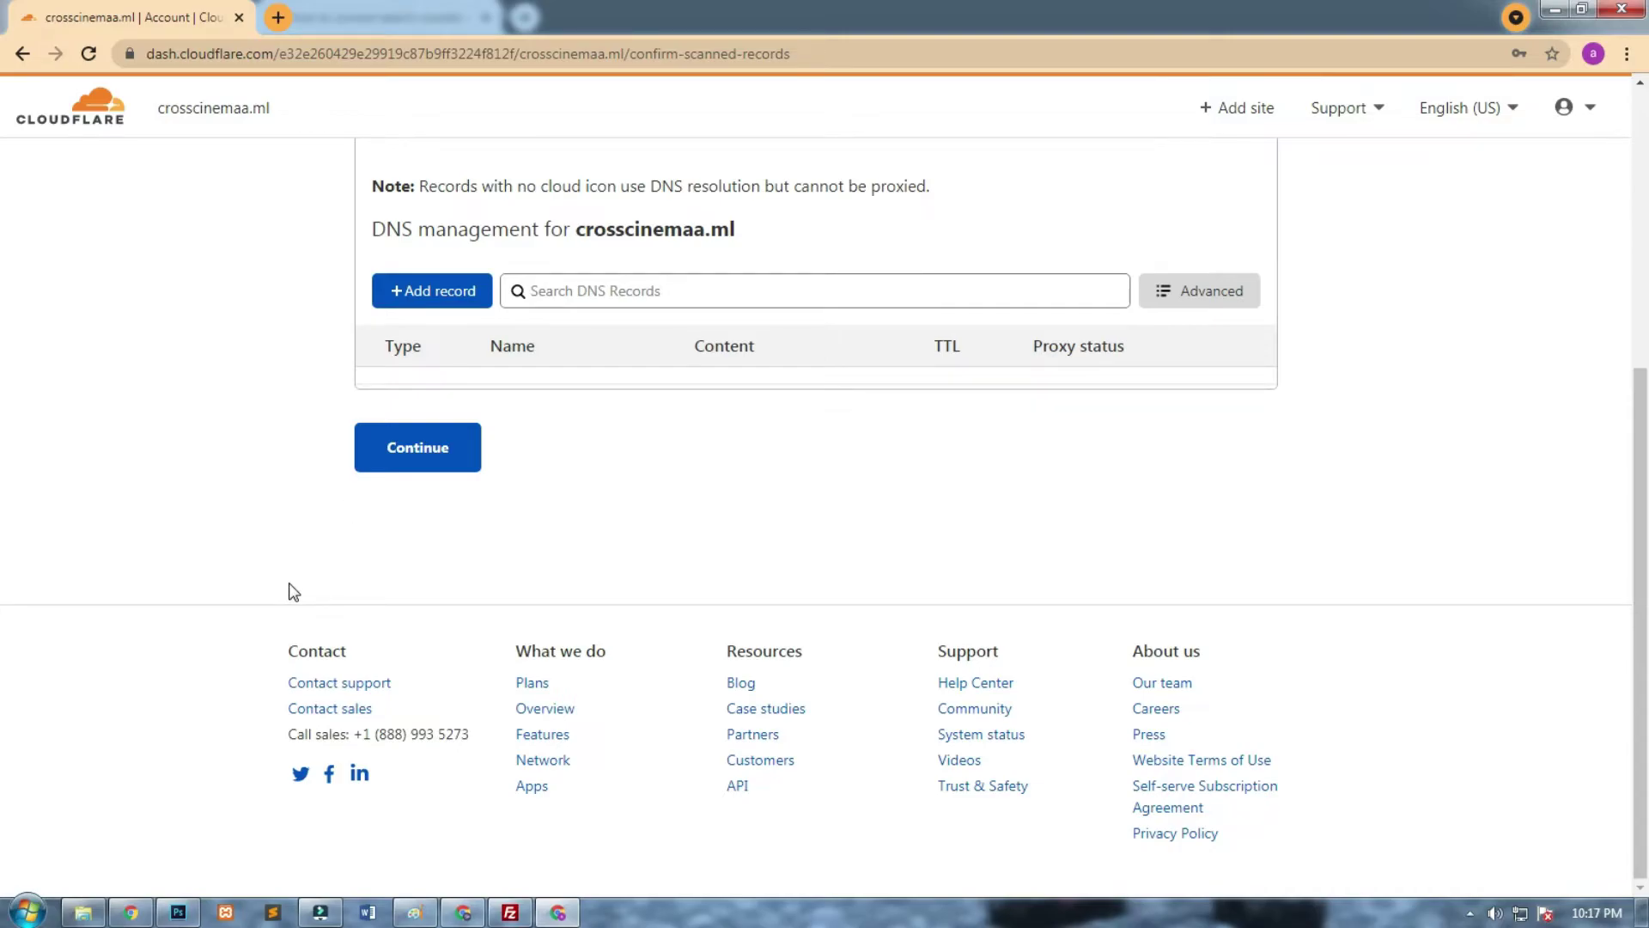
{"action": "left_click", "coordinate": [277, 19]}
Search for Google Search Console and start setting it up.
{"action": "type", "text": "search"}
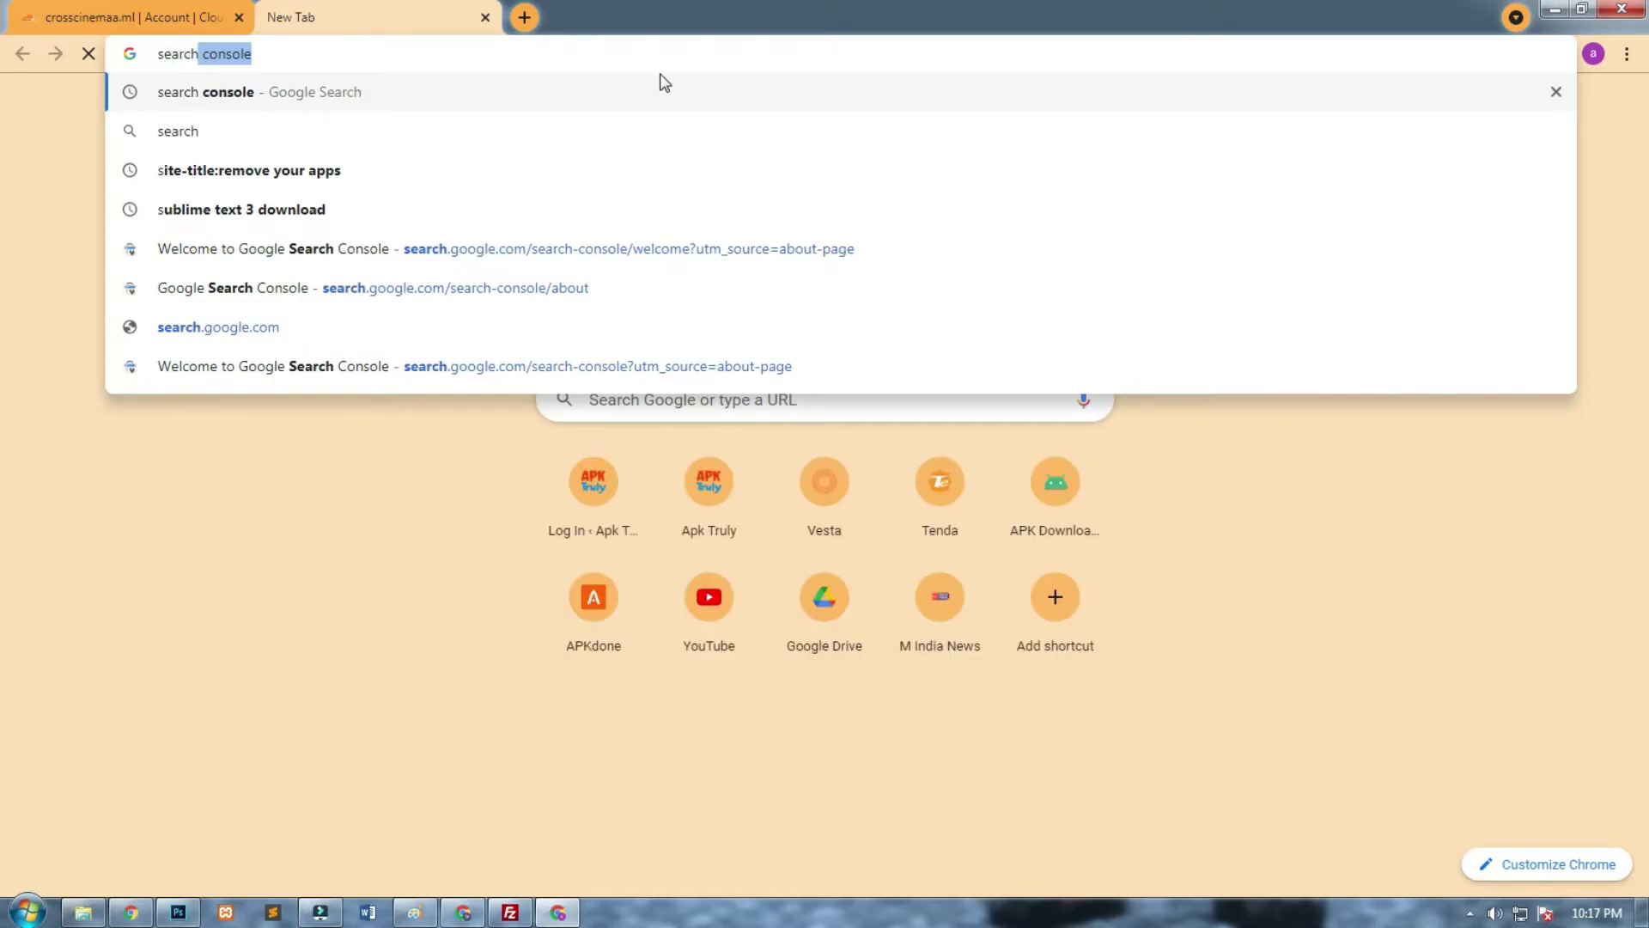
{"action": "key", "text": "Return"}
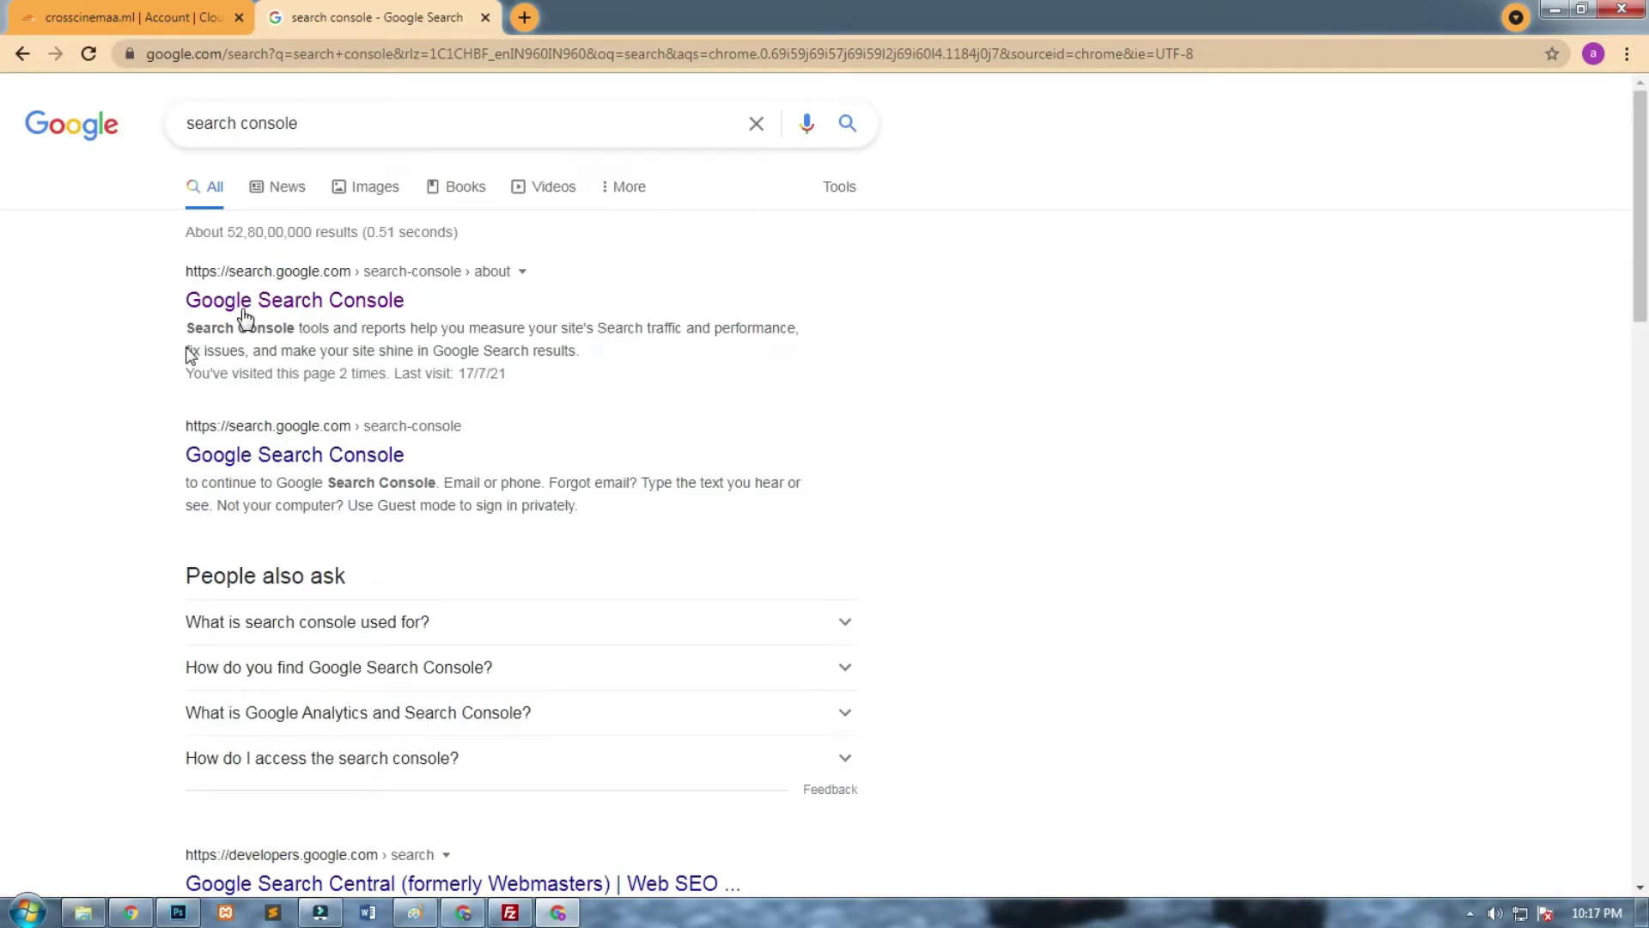
{"action": "left_click", "coordinate": [244, 309]}
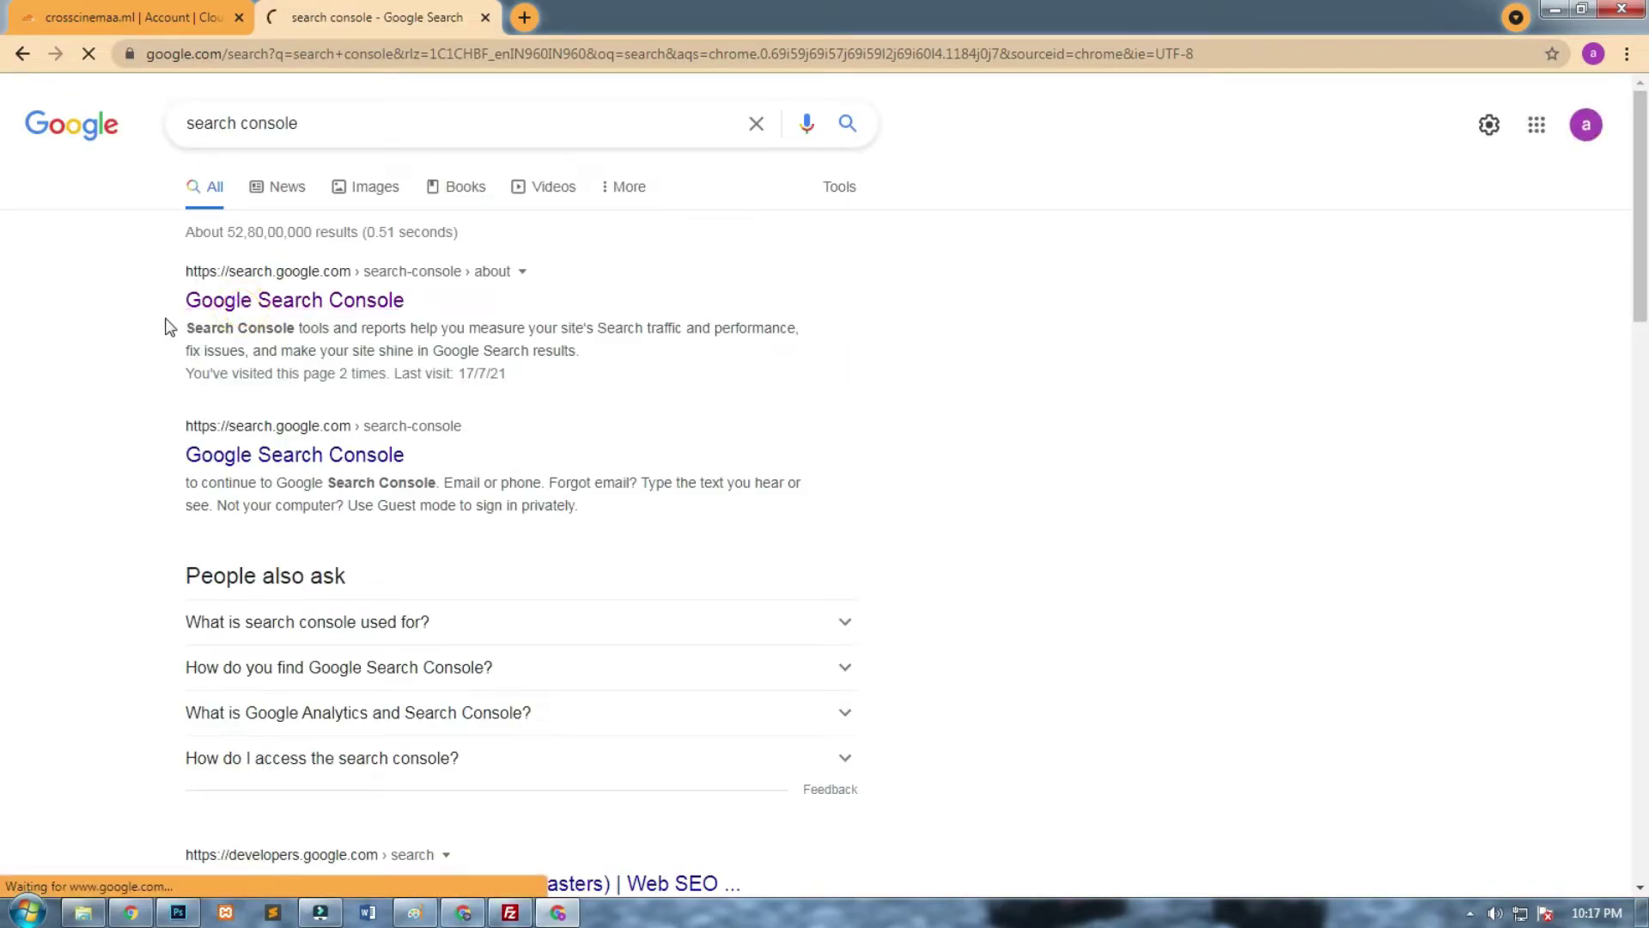
{"action": "left_click", "coordinate": [262, 663]}
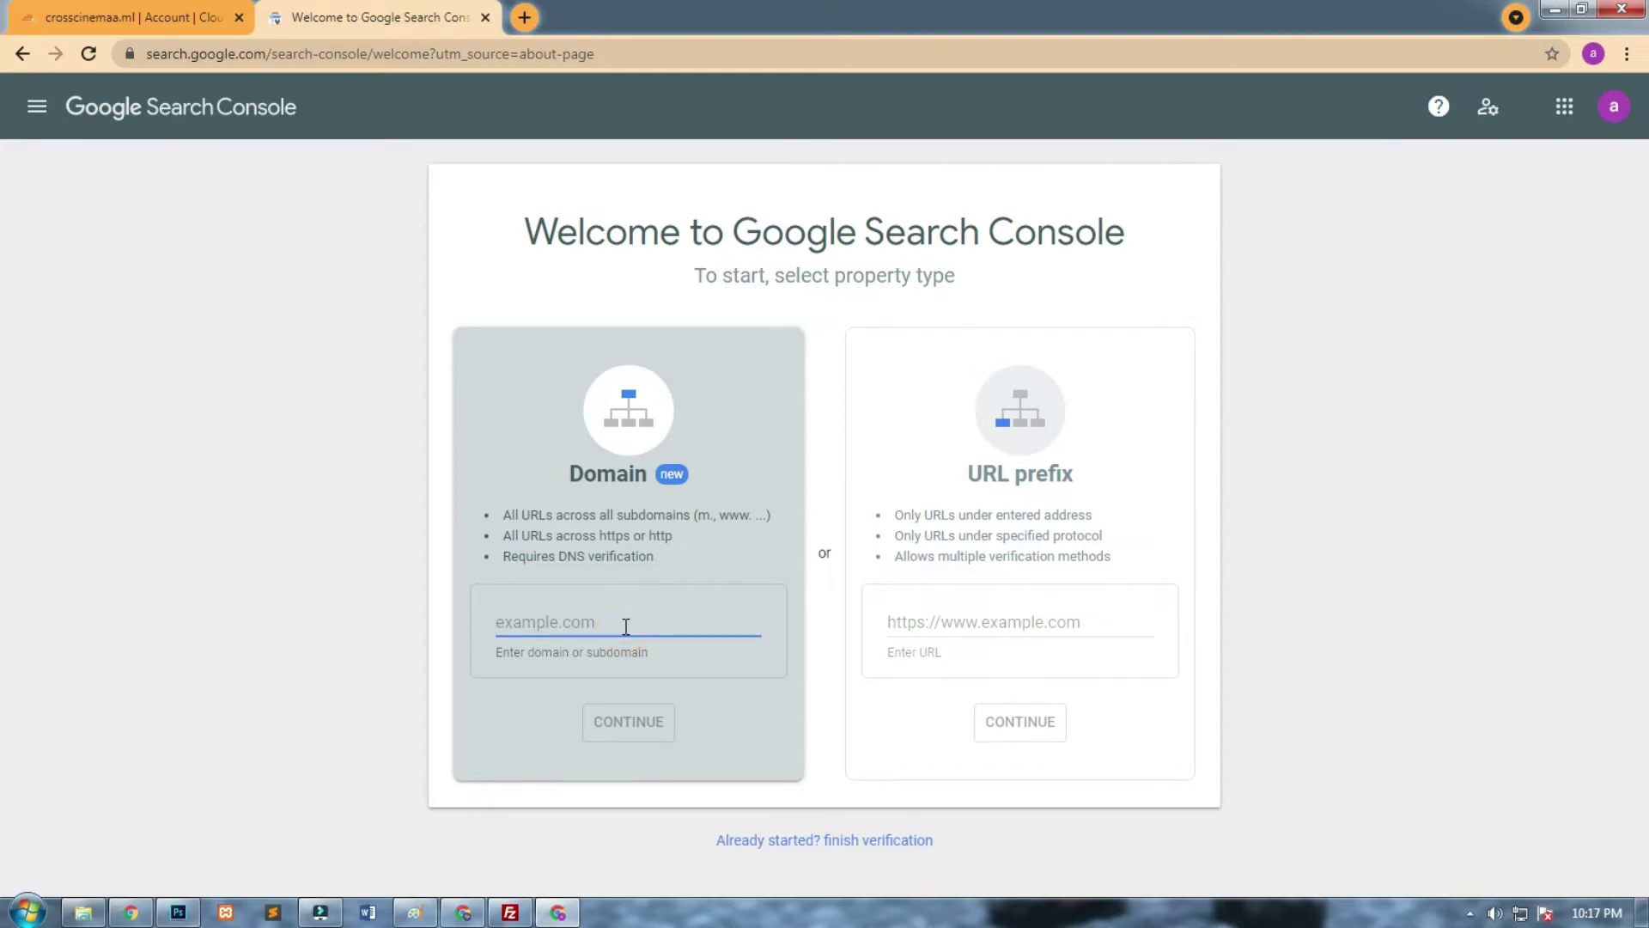
Add crosscinema.ml as a domain property and copy its TXT verification record.
{"action": "type", "text": "crosscinema"}
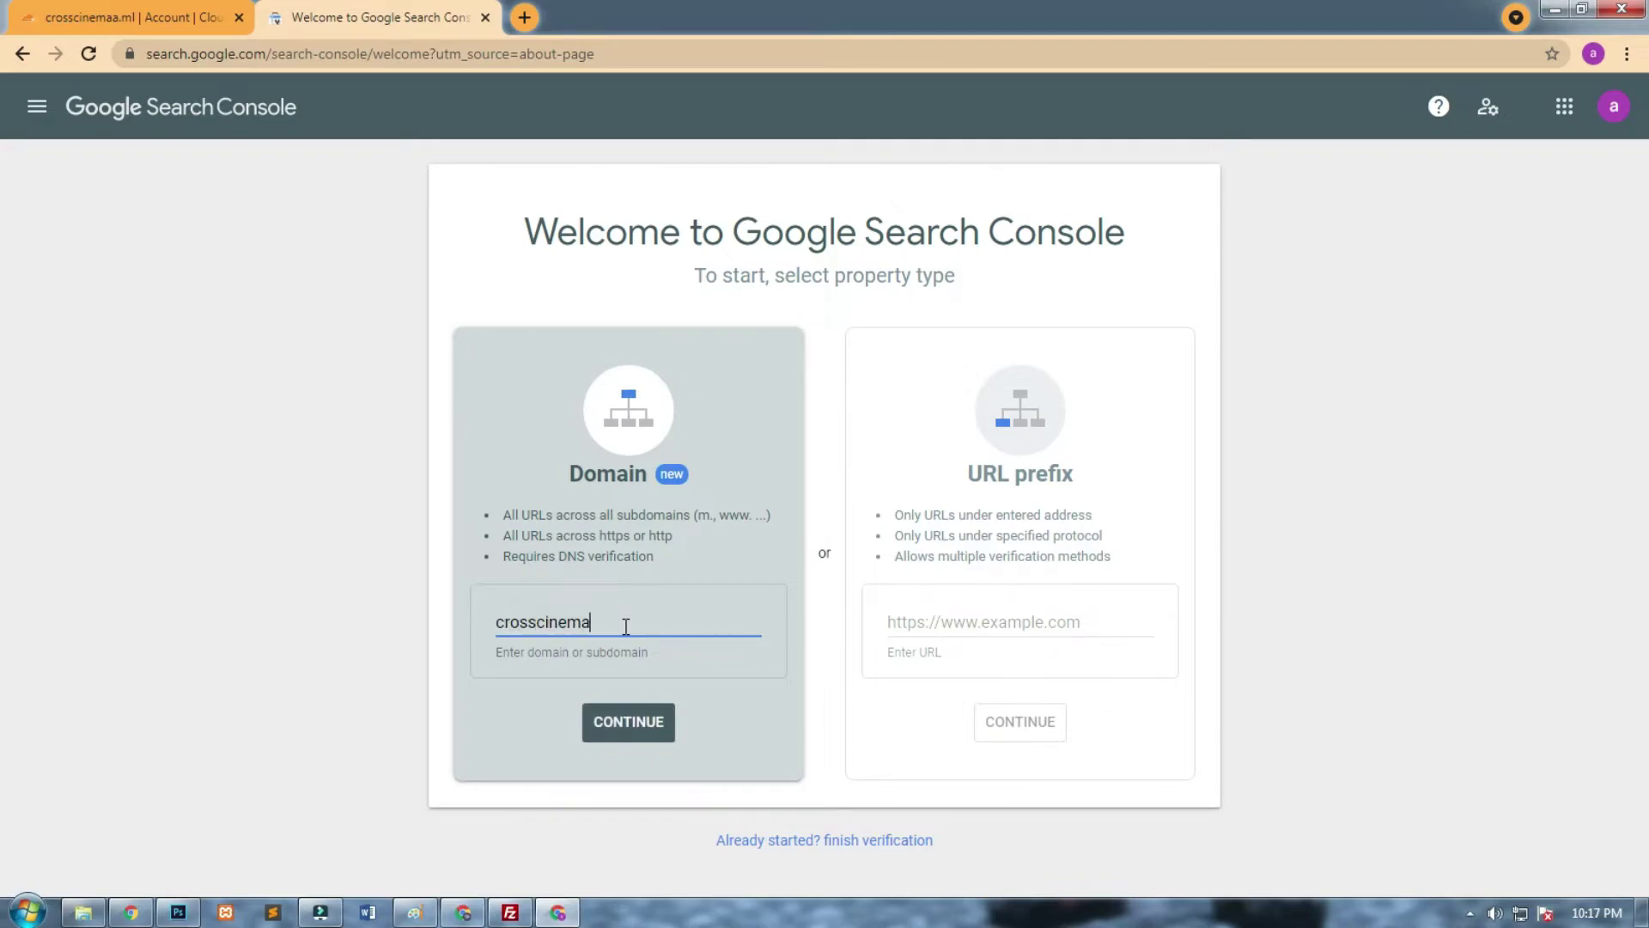
{"action": "left_click", "coordinate": [648, 718]}
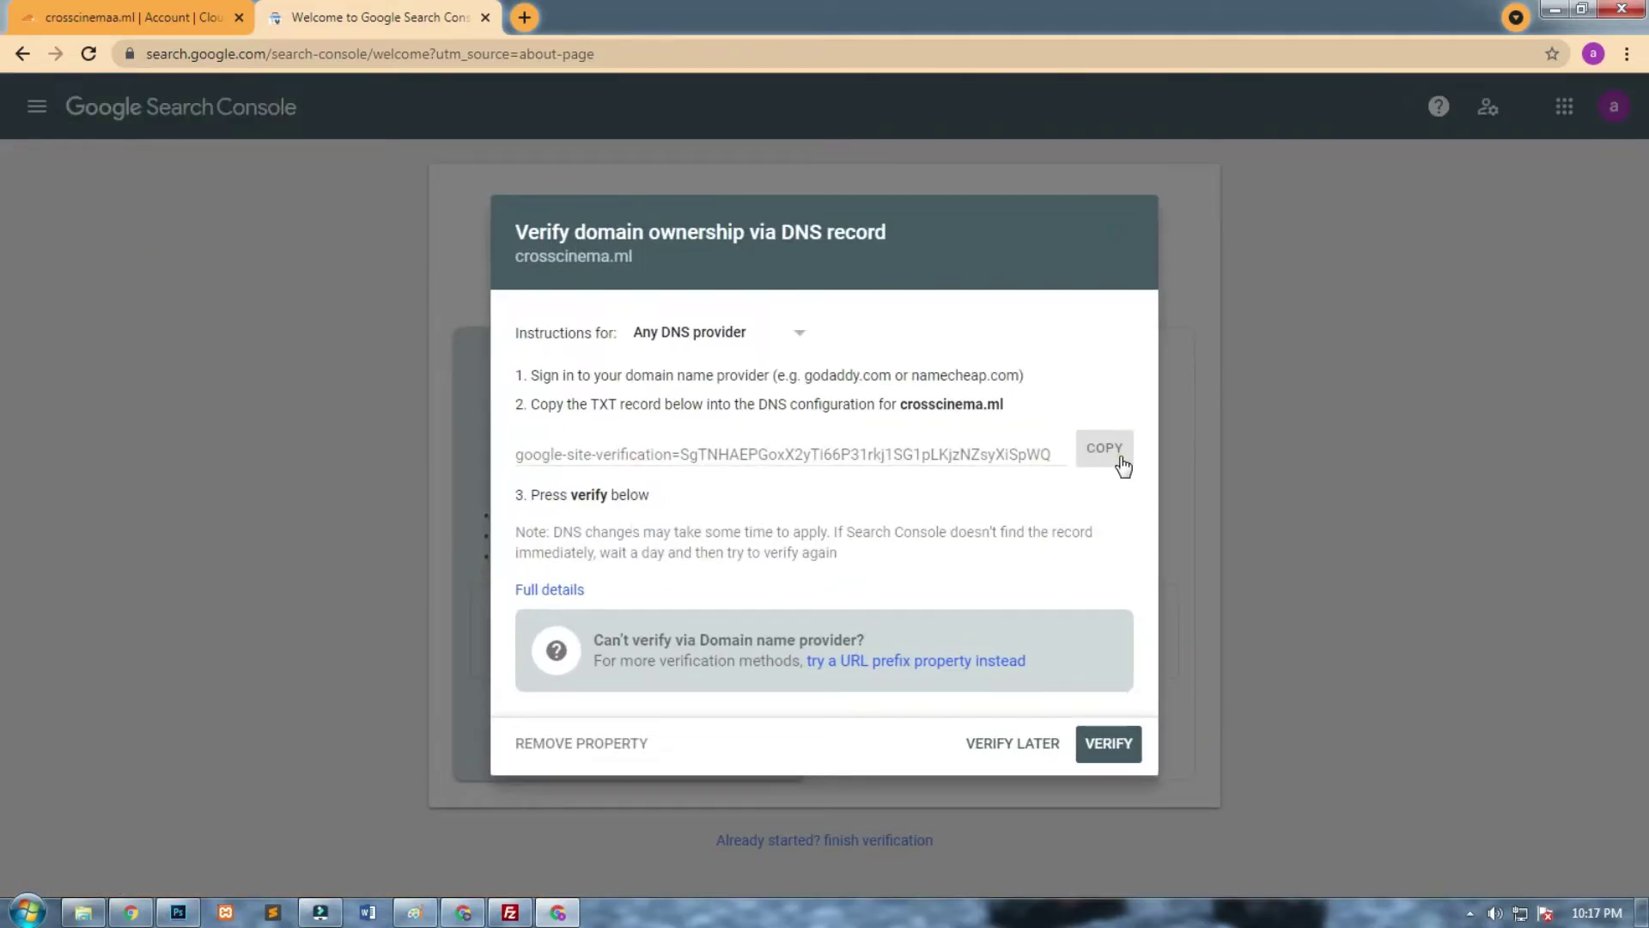
{"action": "left_click", "coordinate": [1103, 450]}
{"action": "left_click", "coordinate": [129, 18]}
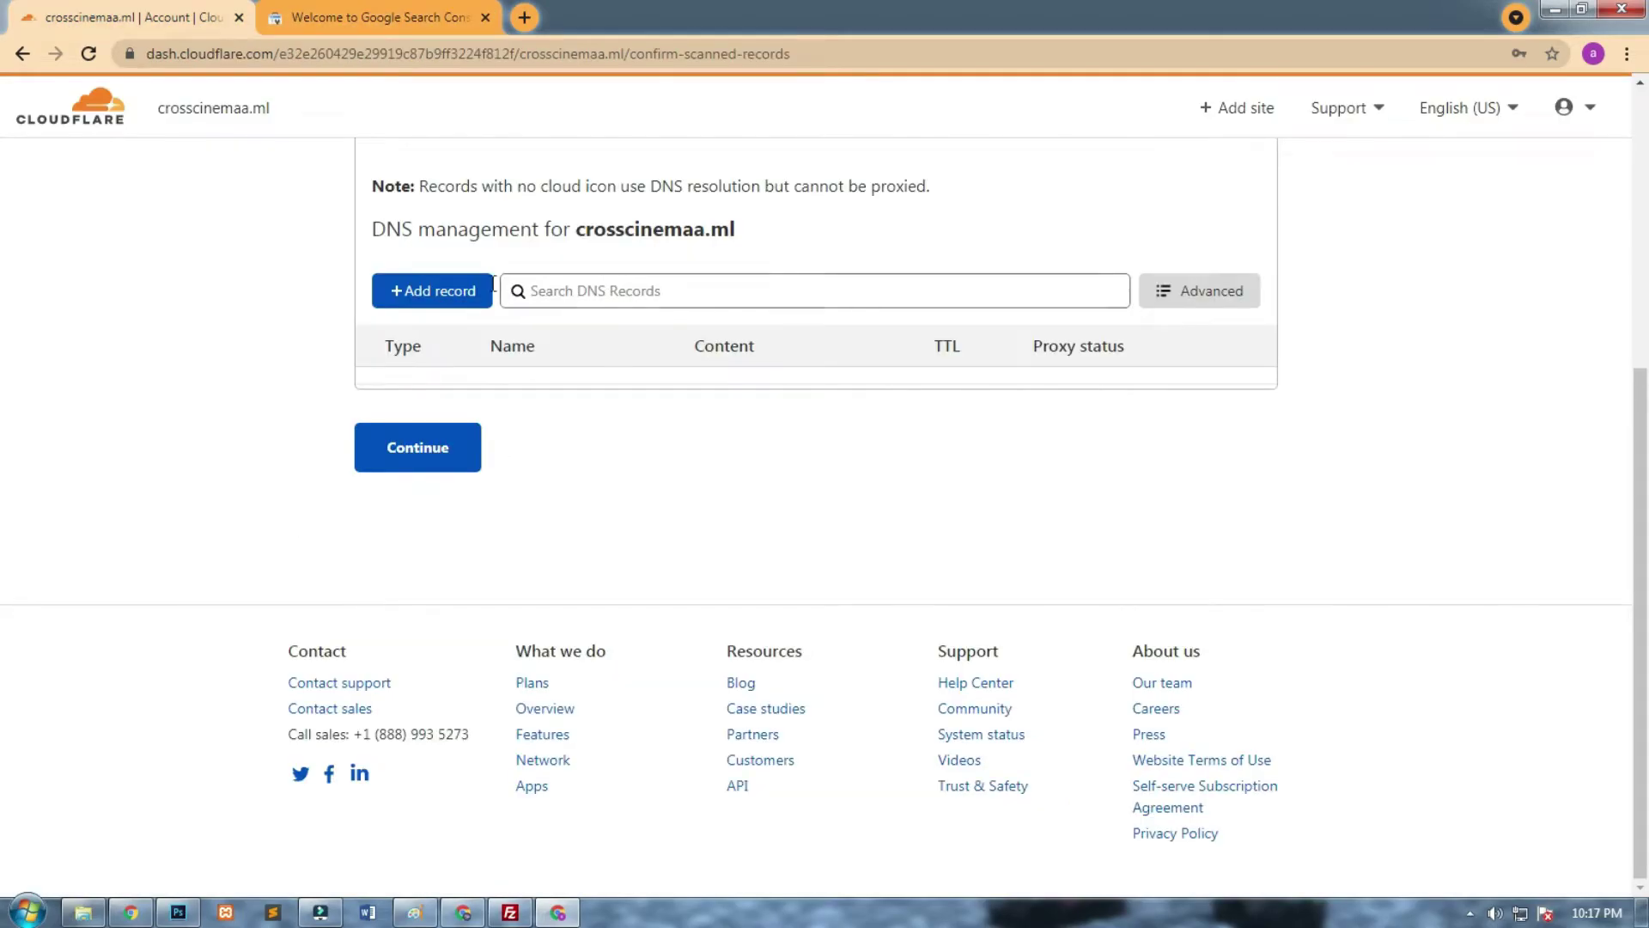
Add and save a TXT record named @ containing the pasted Google verification value, then continue.
{"action": "left_click", "coordinate": [450, 294]}
{"action": "left_click", "coordinate": [446, 413]}
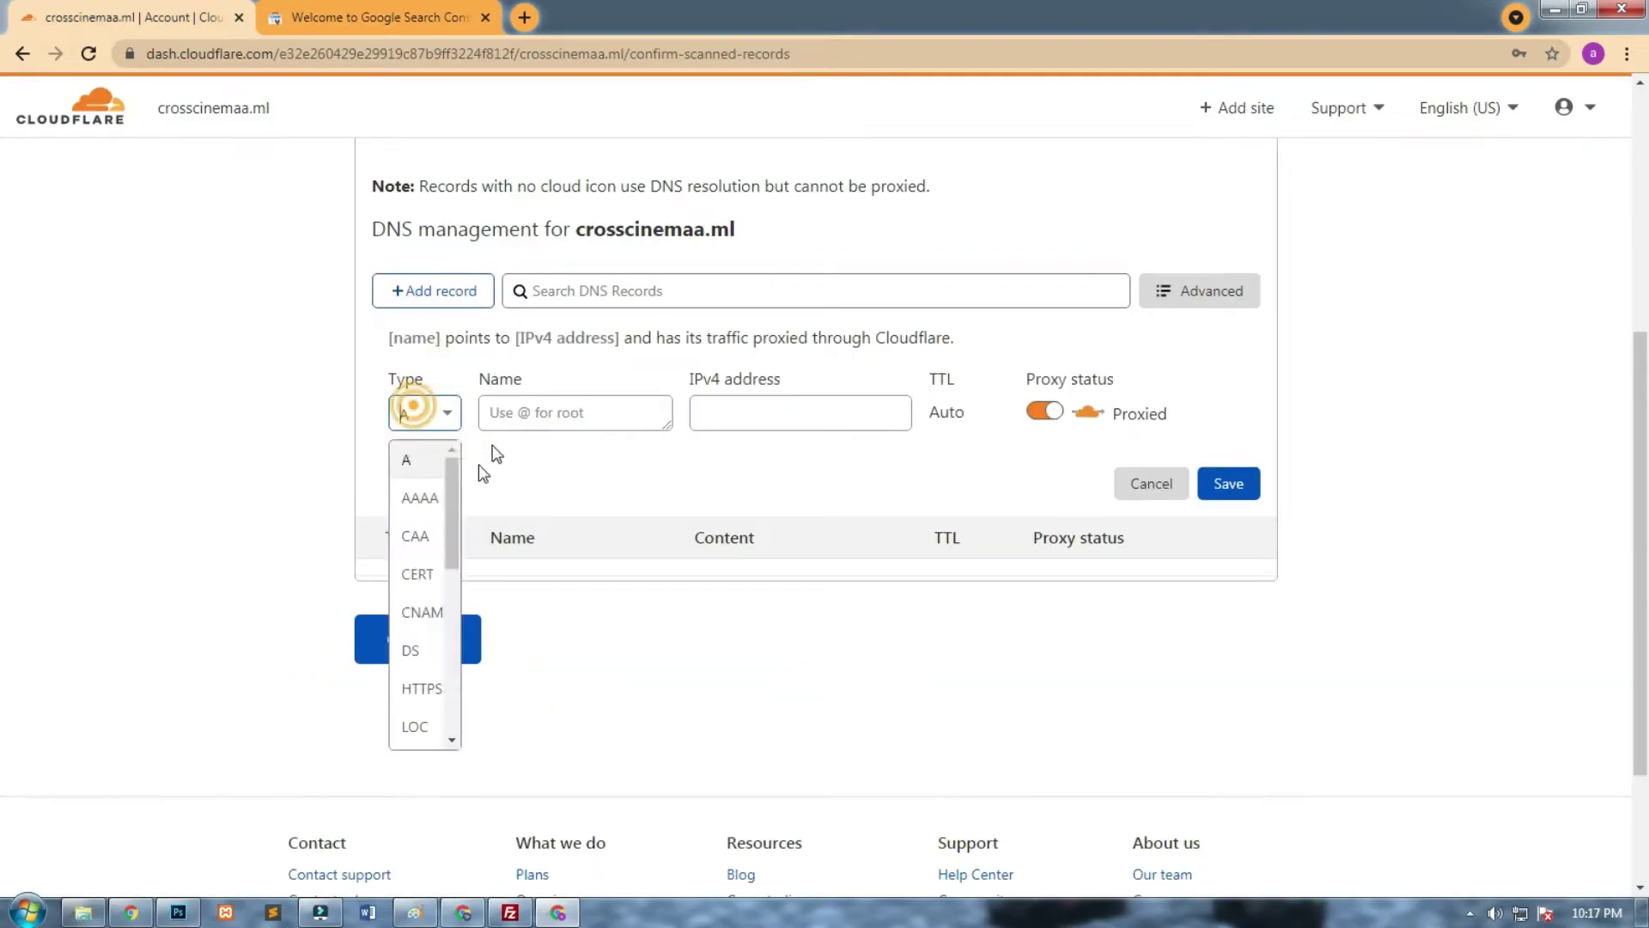
{"action": "left_click_drag", "start_coordinate": [447, 530], "coordinate": [448, 699]}
{"action": "left_click", "coordinate": [416, 695]}
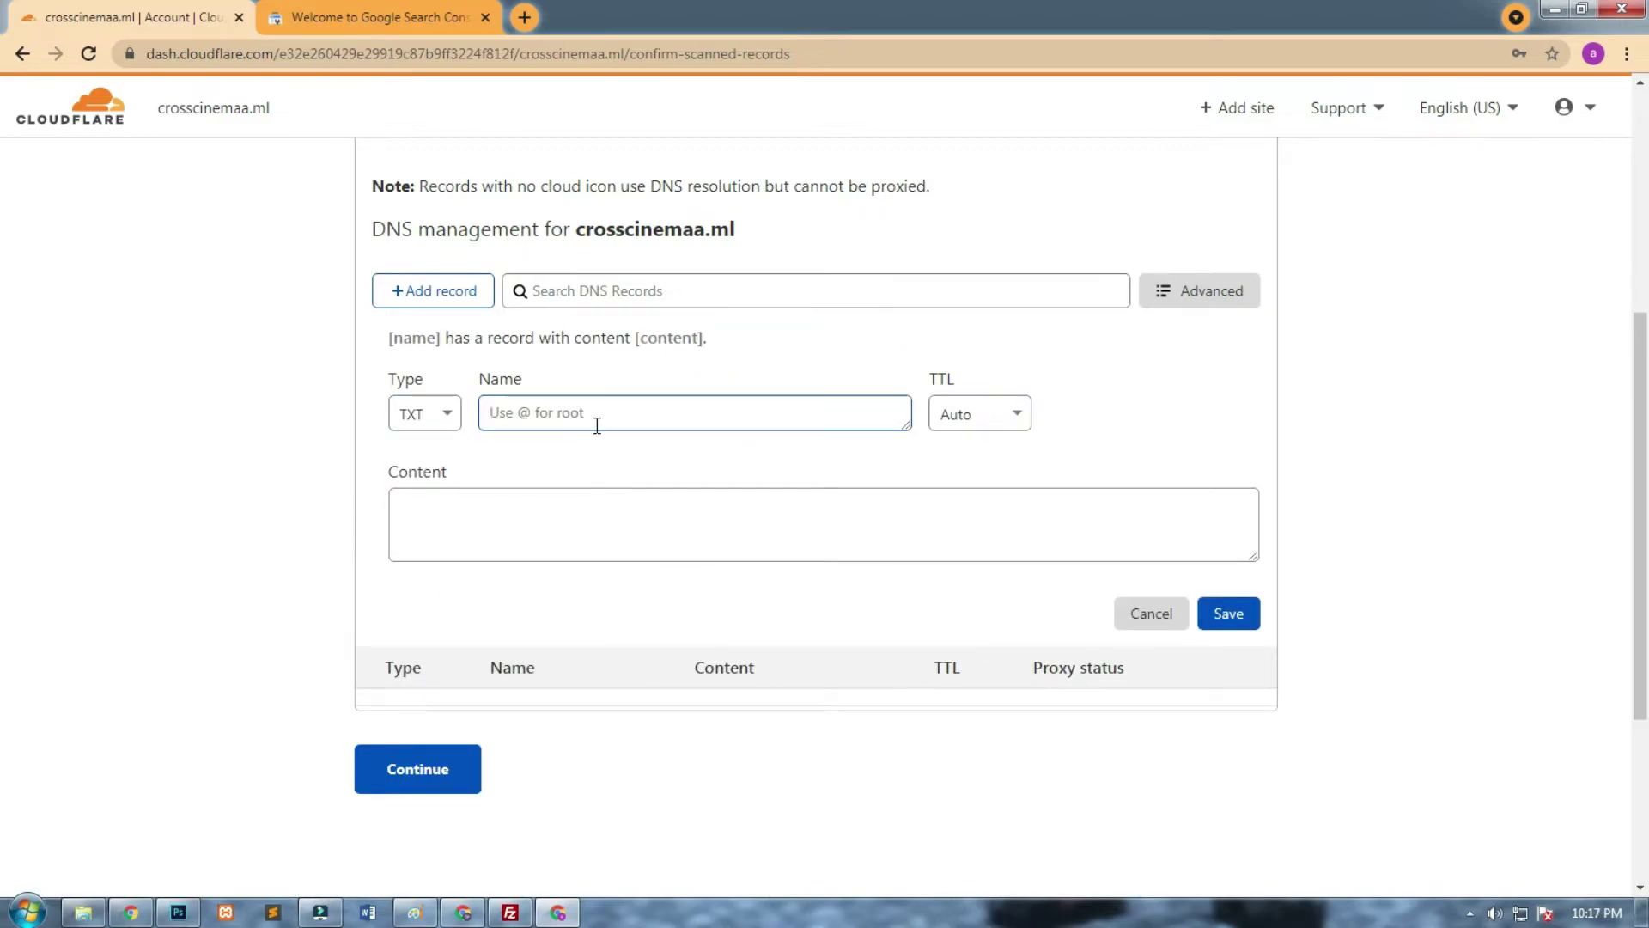
{"action": "type", "text": "@"}
{"action": "left_click", "coordinate": [578, 515]}
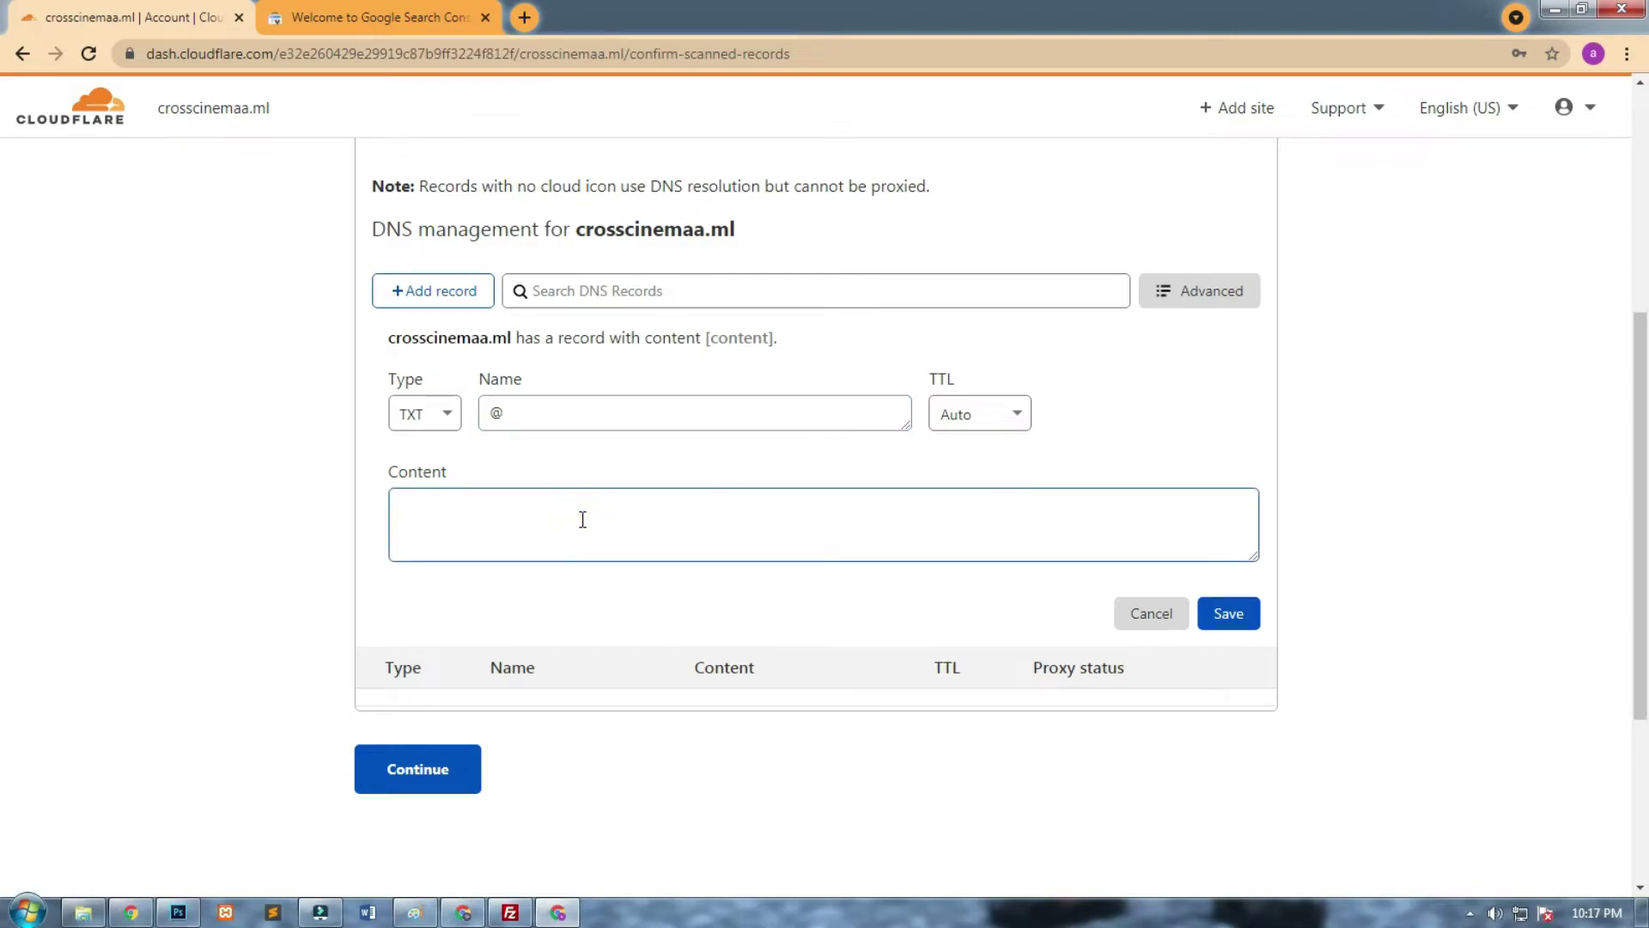
{"action": "key", "text": "ctrl+v"}
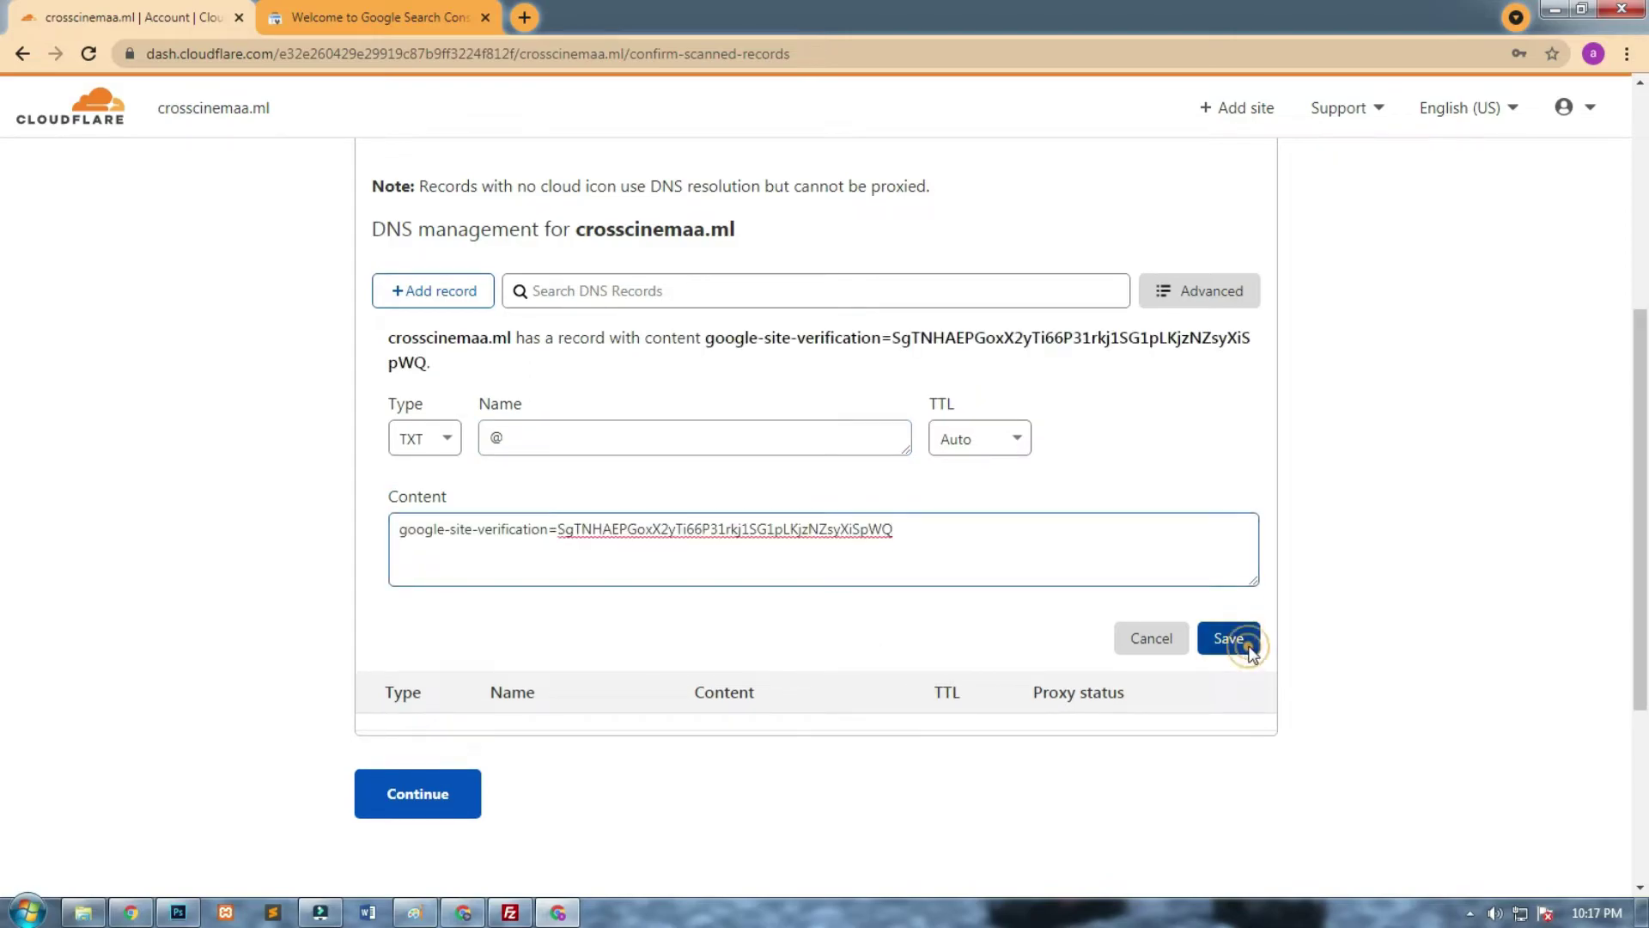
{"action": "left_click", "coordinate": [1250, 653]}
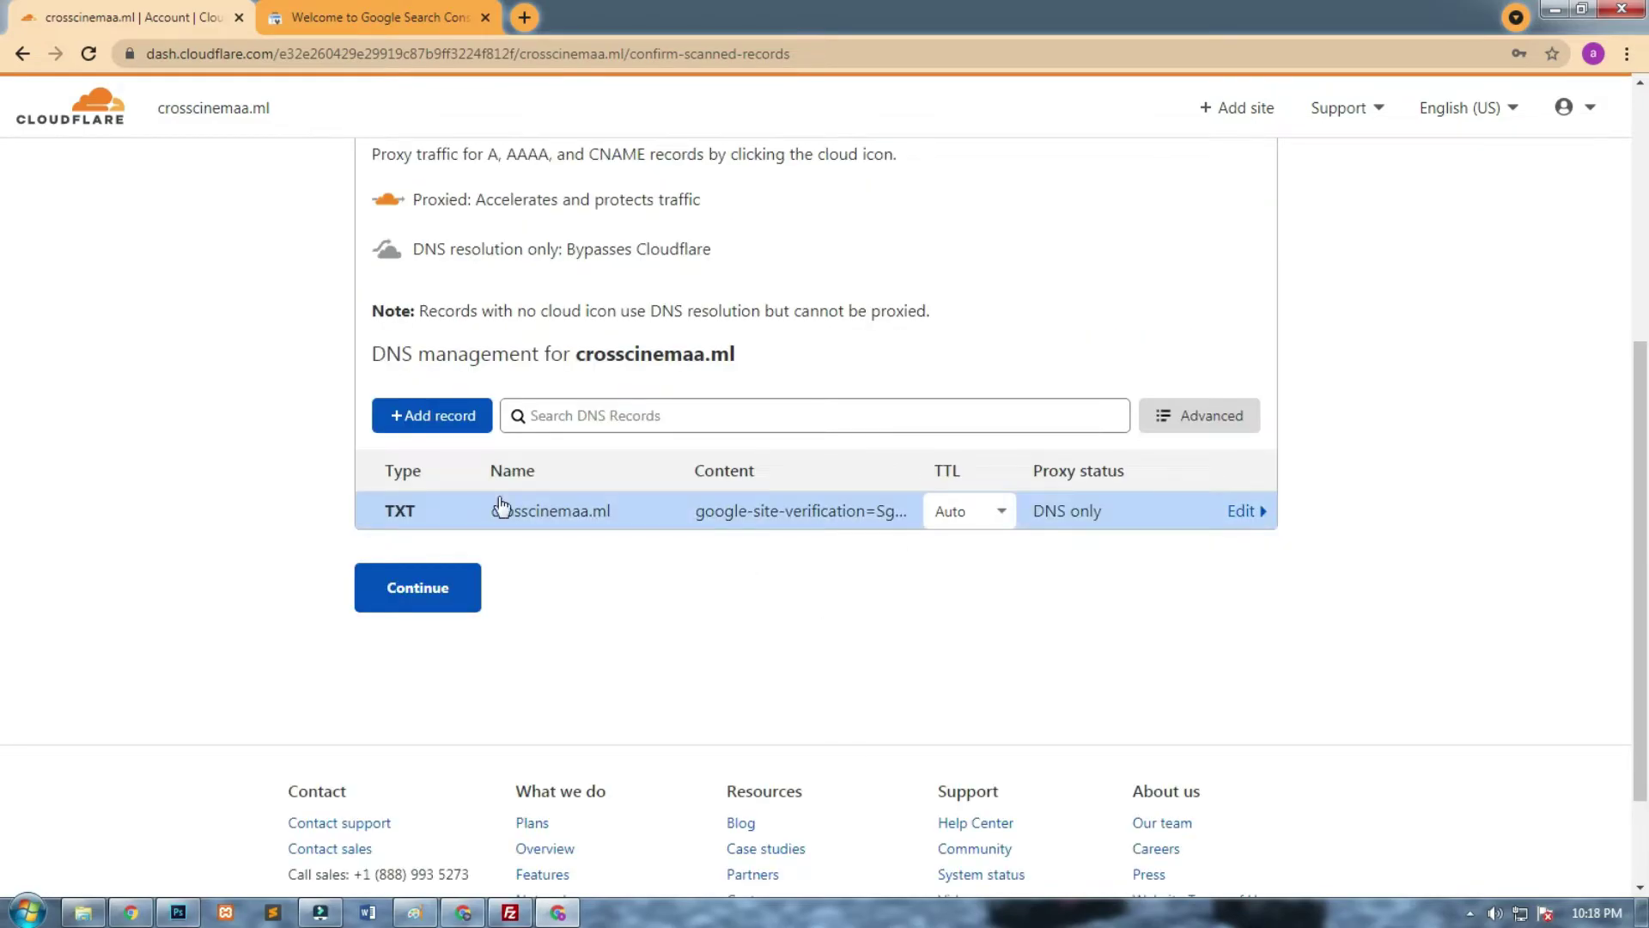
{"action": "left_click", "coordinate": [464, 581]}
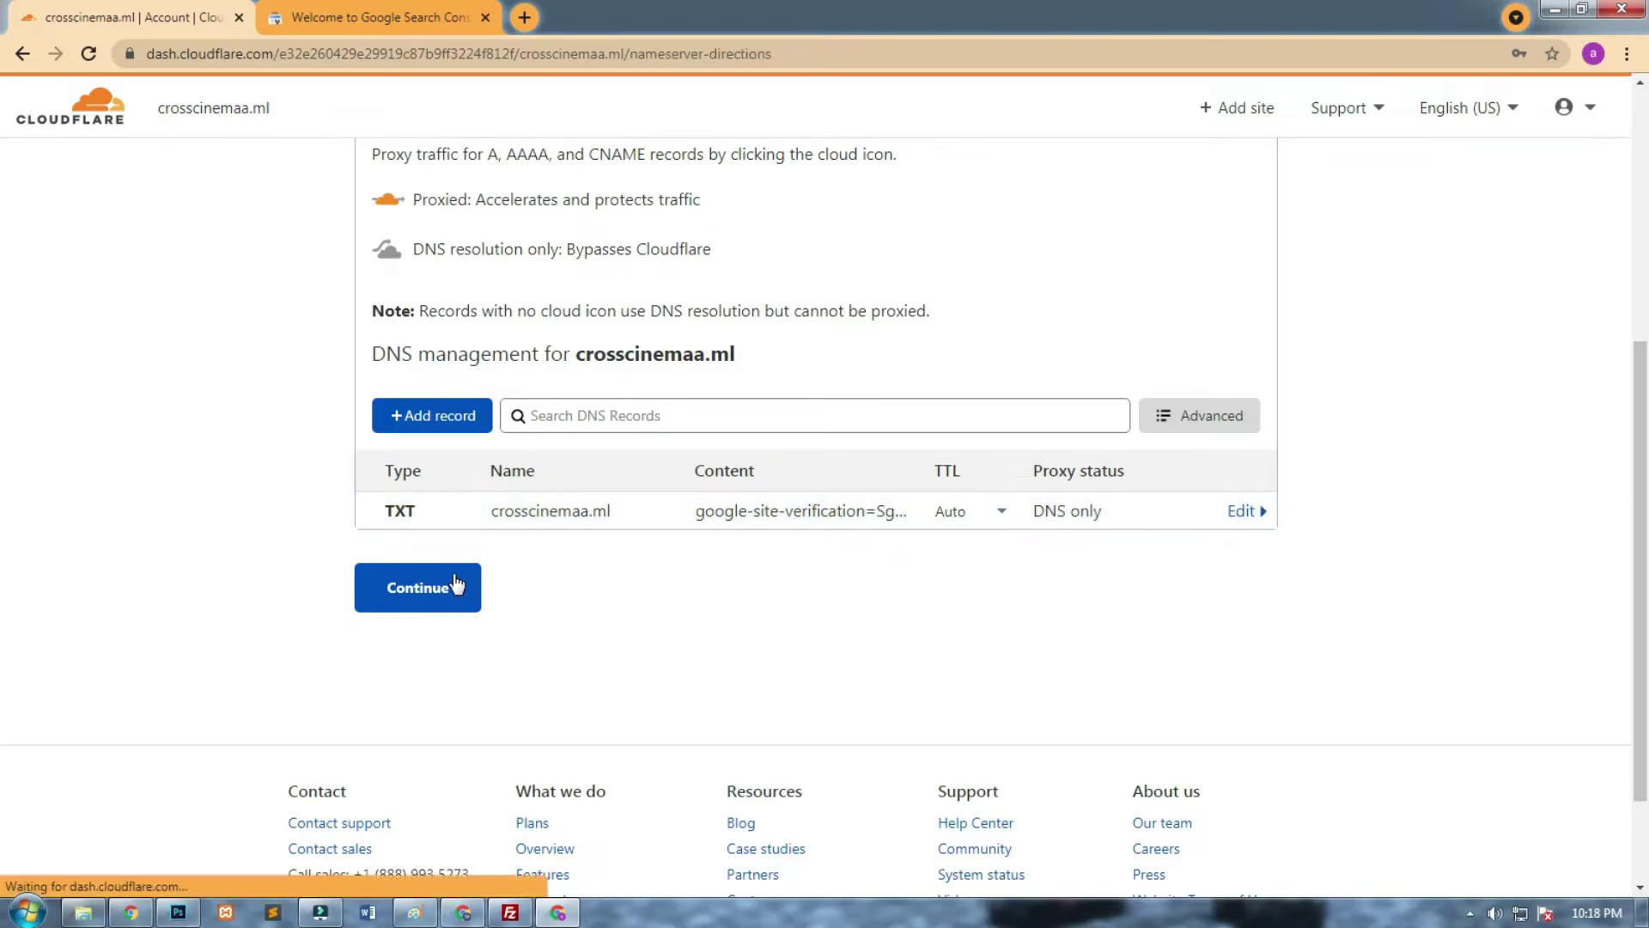
Review Cloudflare's nameservers heather.ns.cloudflare.com and jasper.ns.cloudflare.com, then return to Freenom.
{"action": "left_click", "coordinate": [491, 672]}
{"action": "left_click", "coordinate": [492, 687]}
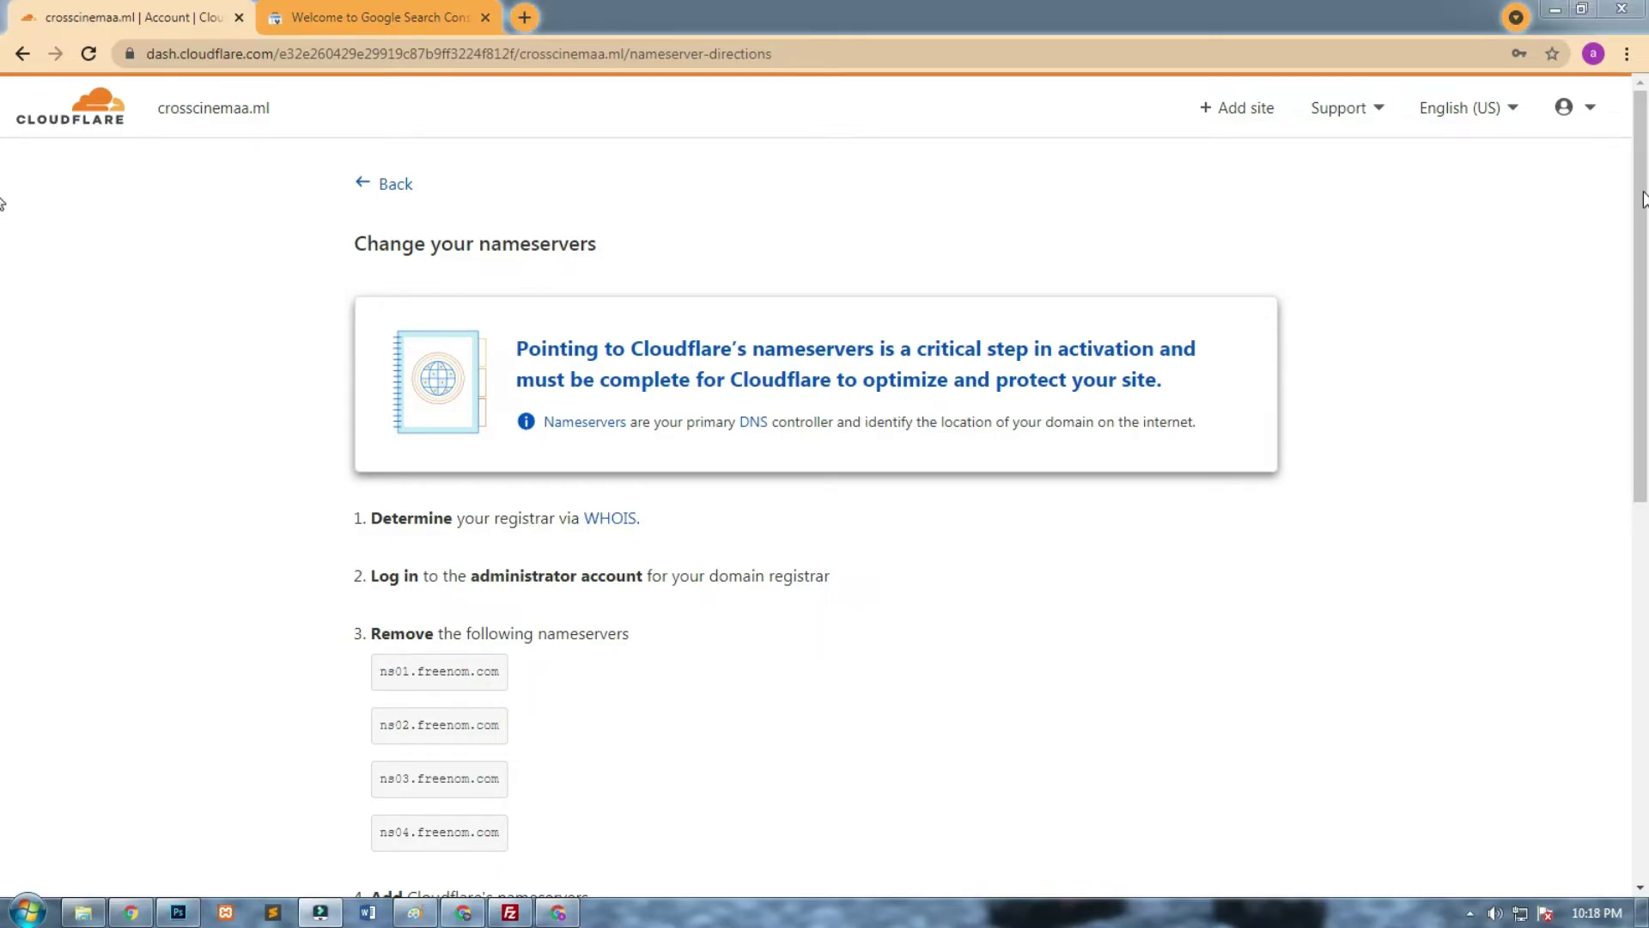
{"action": "left_click_drag", "start_coordinate": [1638, 210], "coordinate": [1620, 339]}
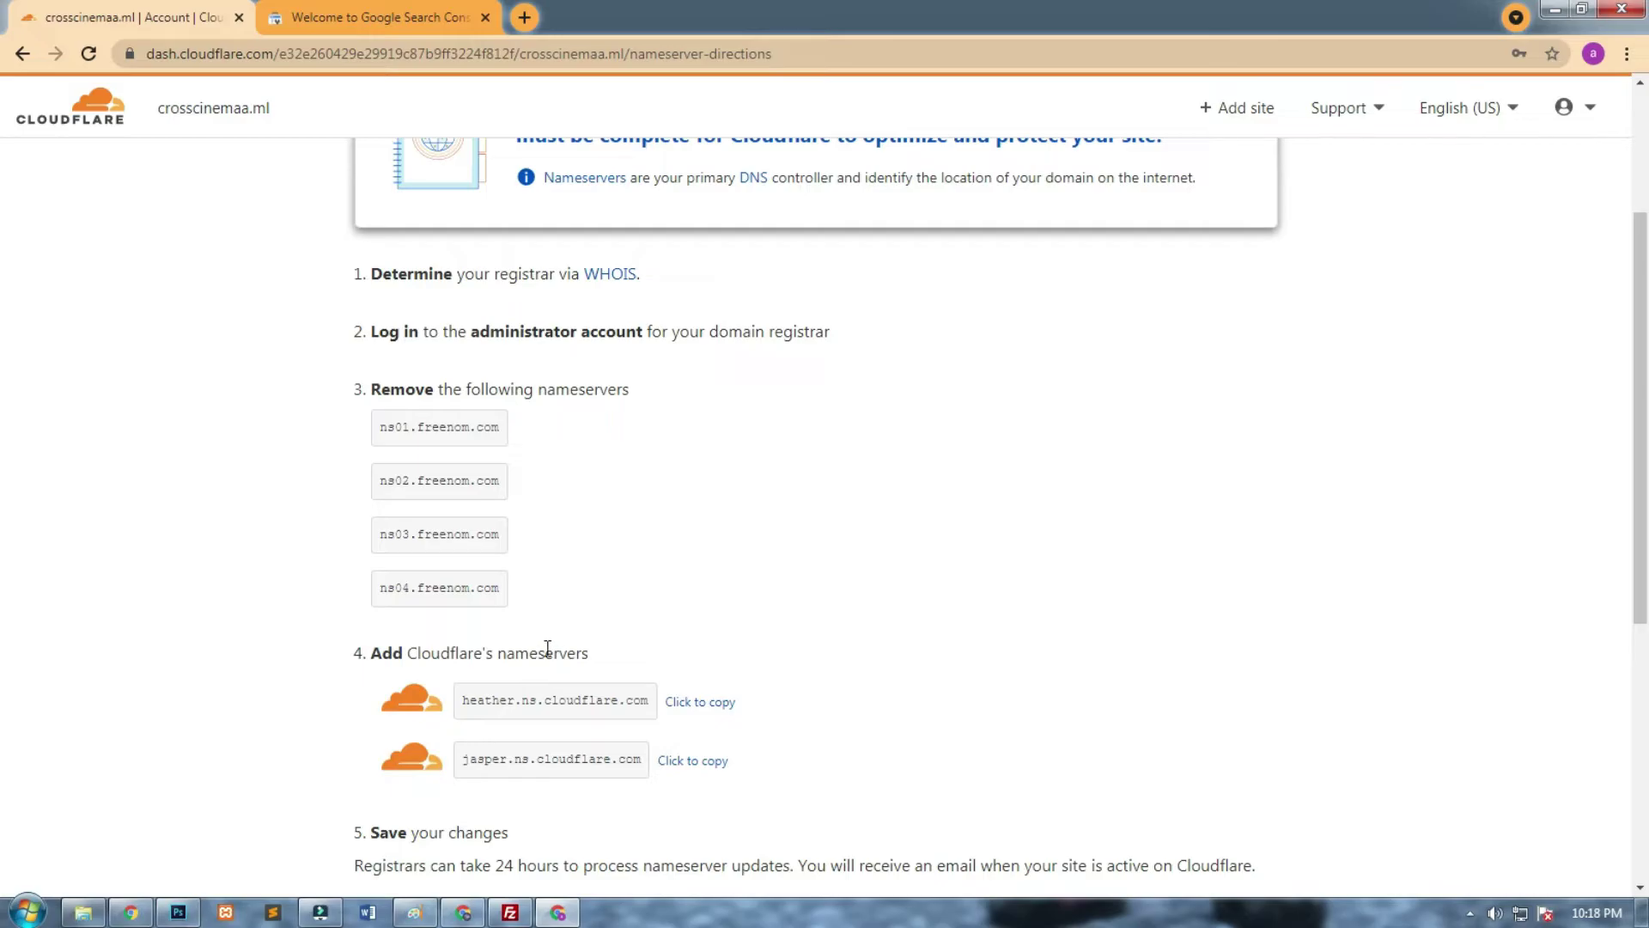
{"action": "left_click", "coordinate": [130, 912]}
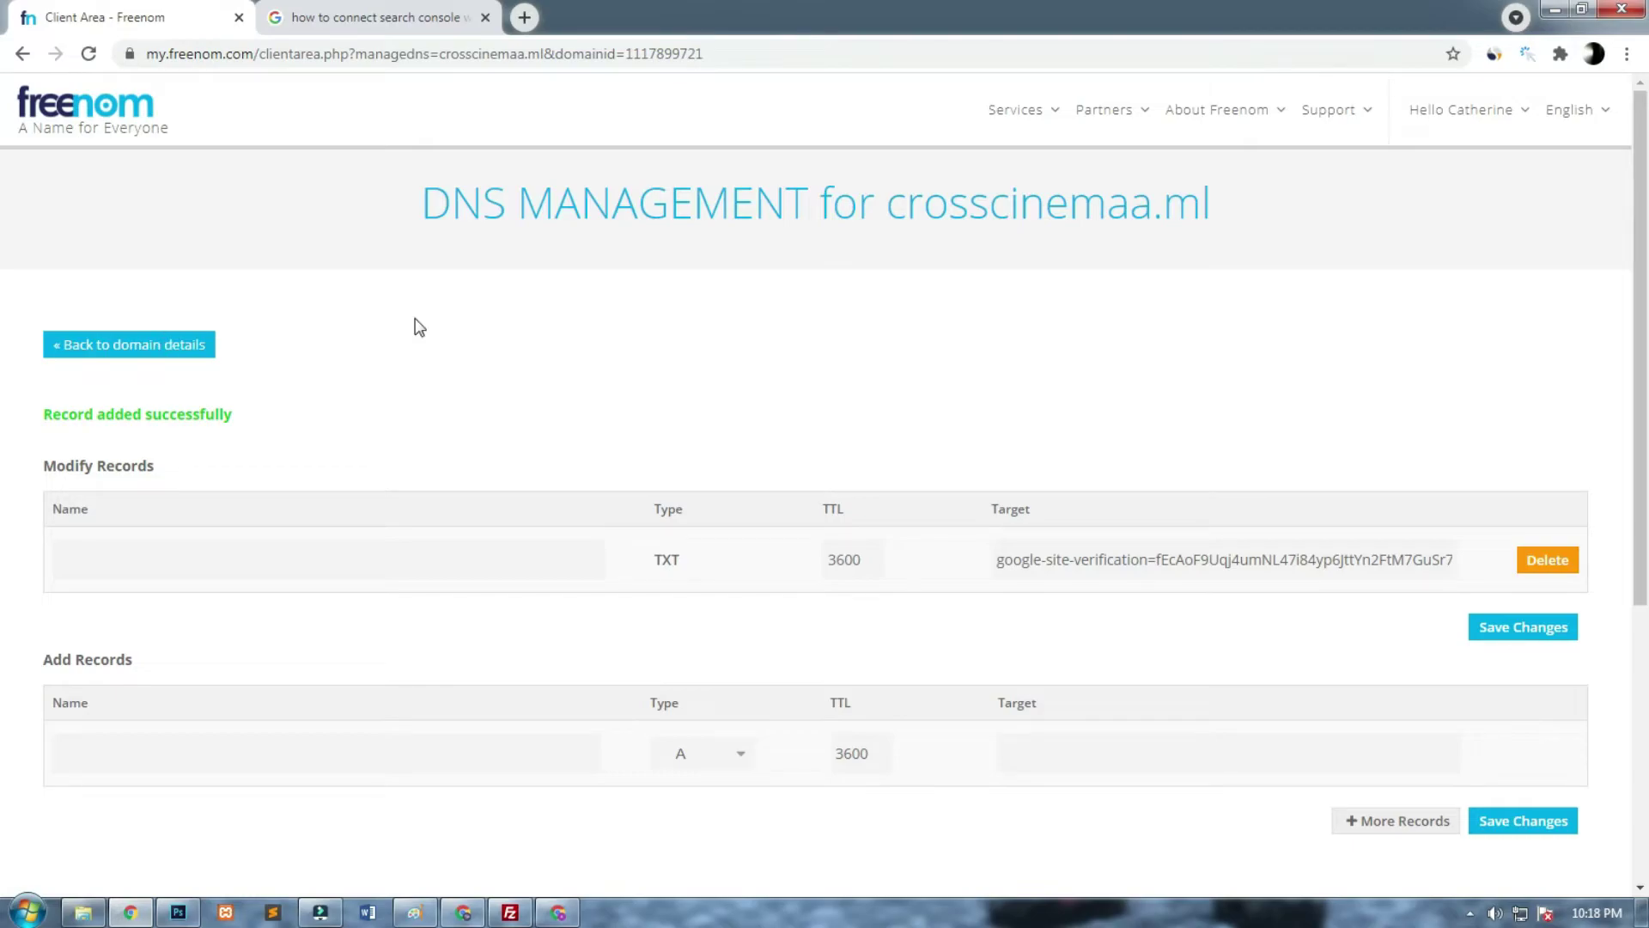
Open crosscinemaa.ml's nameserver settings in Freenom and switch to custom nameservers.
{"action": "left_click", "coordinate": [170, 354]}
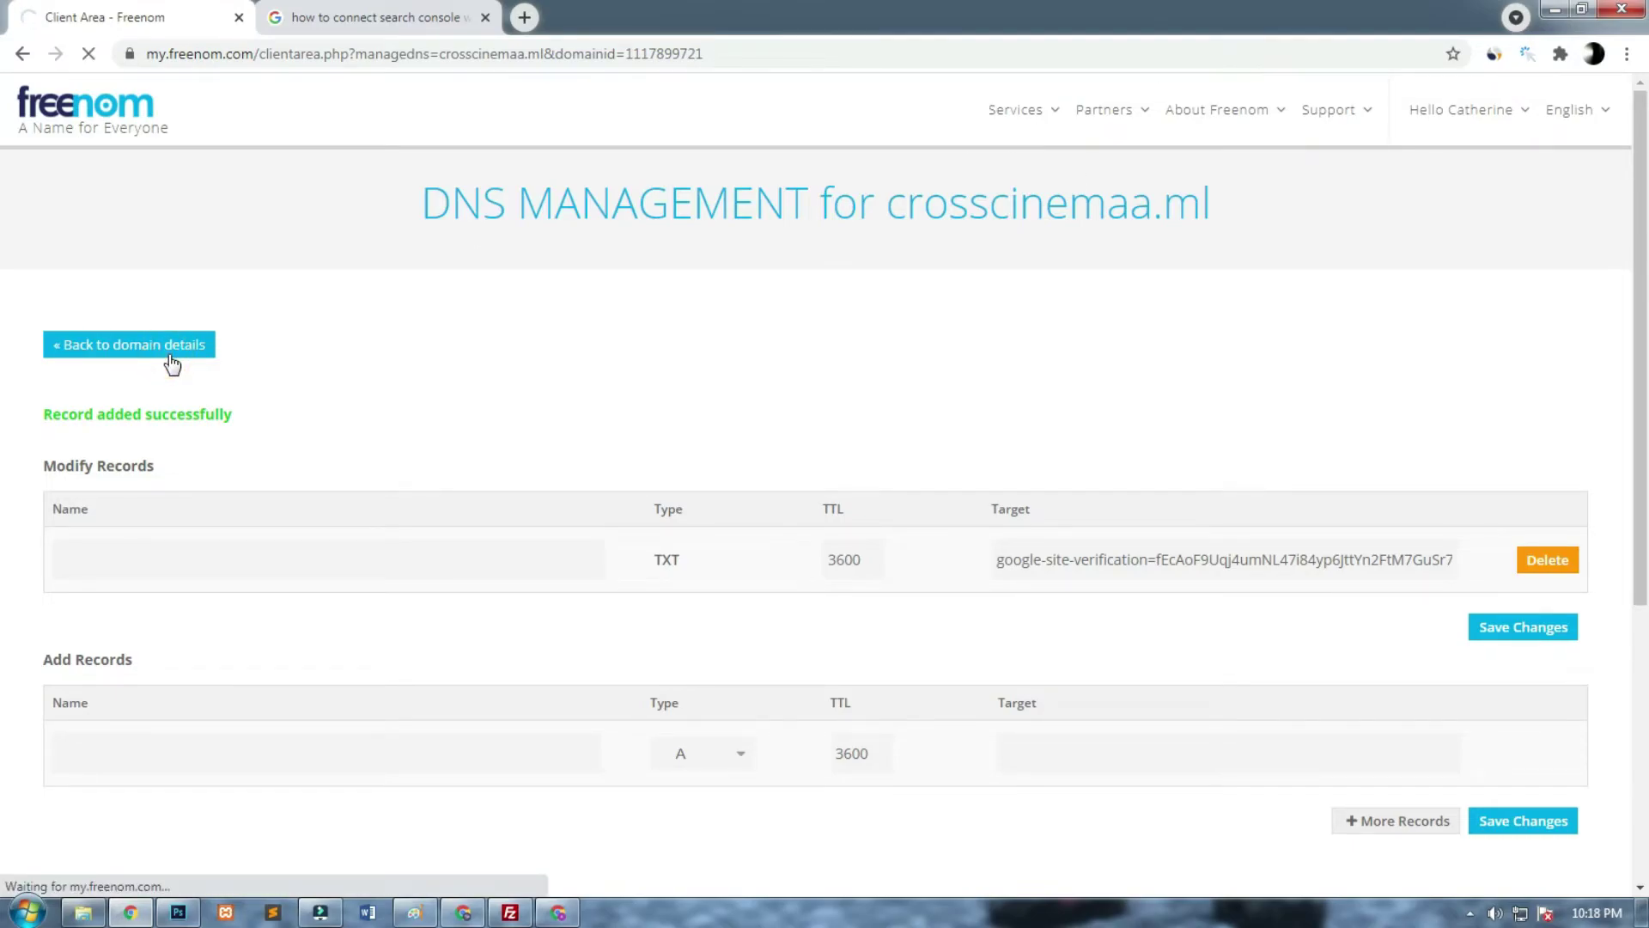
{"action": "left_click", "coordinate": [603, 292]}
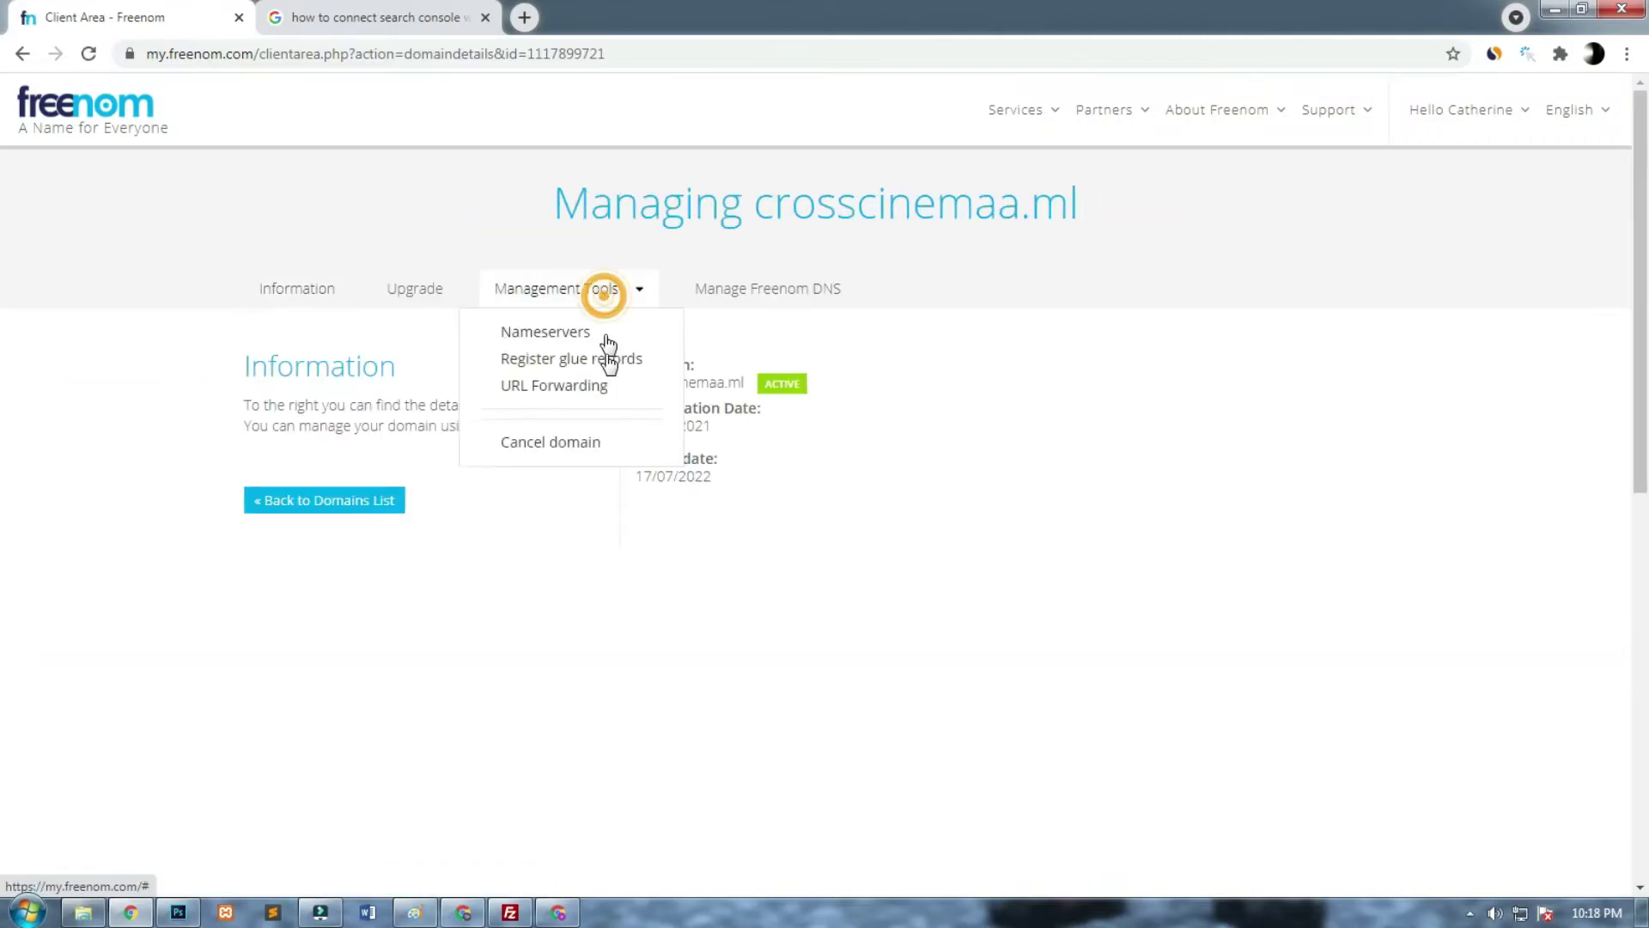
{"action": "left_click", "coordinate": [575, 332]}
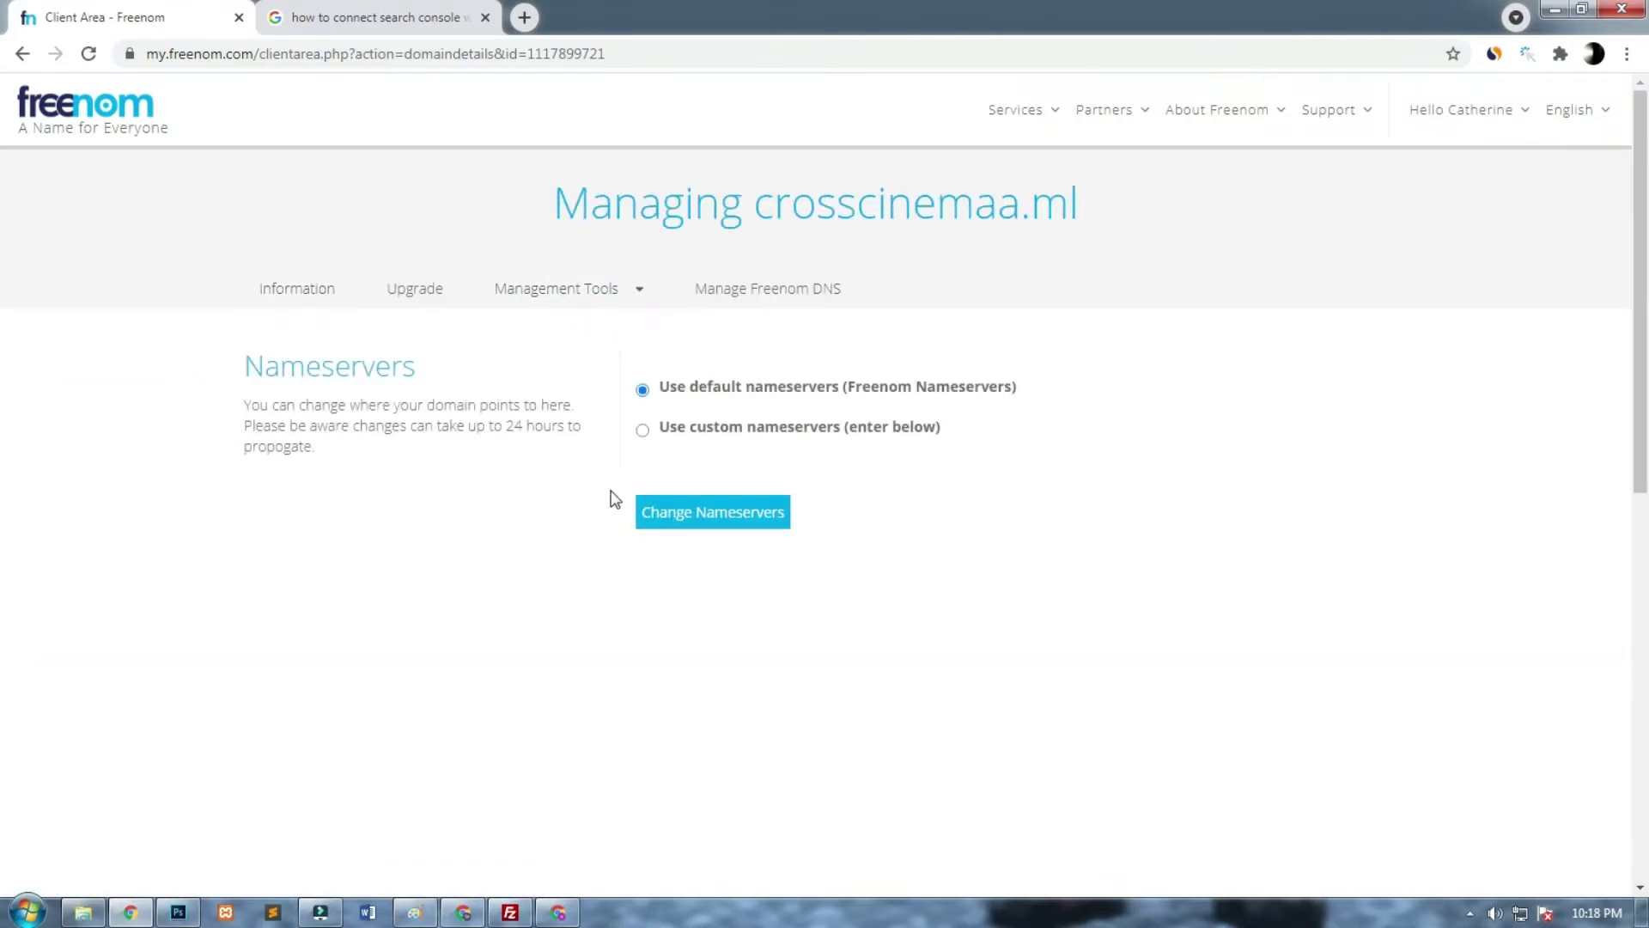
{"action": "left_click", "coordinate": [646, 430]}
{"action": "left_click", "coordinate": [687, 527]}
{"action": "left_click", "coordinate": [689, 578]}
{"action": "left_click", "coordinate": [694, 591]}
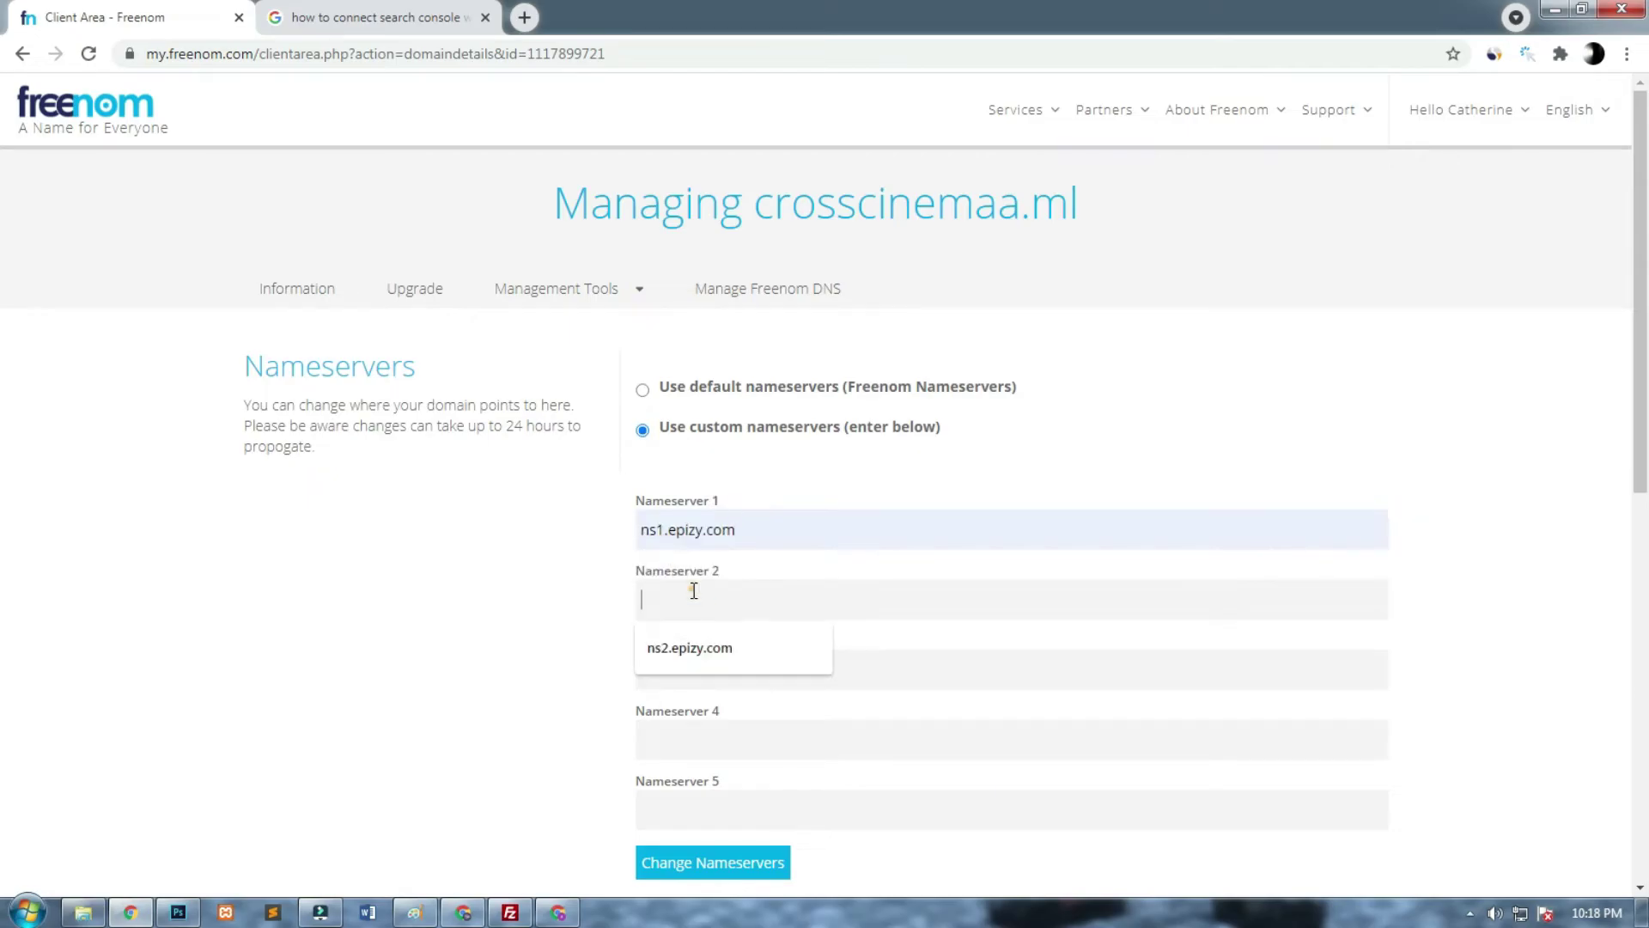
{"action": "left_click", "coordinate": [689, 647]}
Set the nameservers to heather.ns.cloudflare.com and jasper.ns.cloudflare.com and save the change.
{"action": "key", "text": "alt+Tab"}
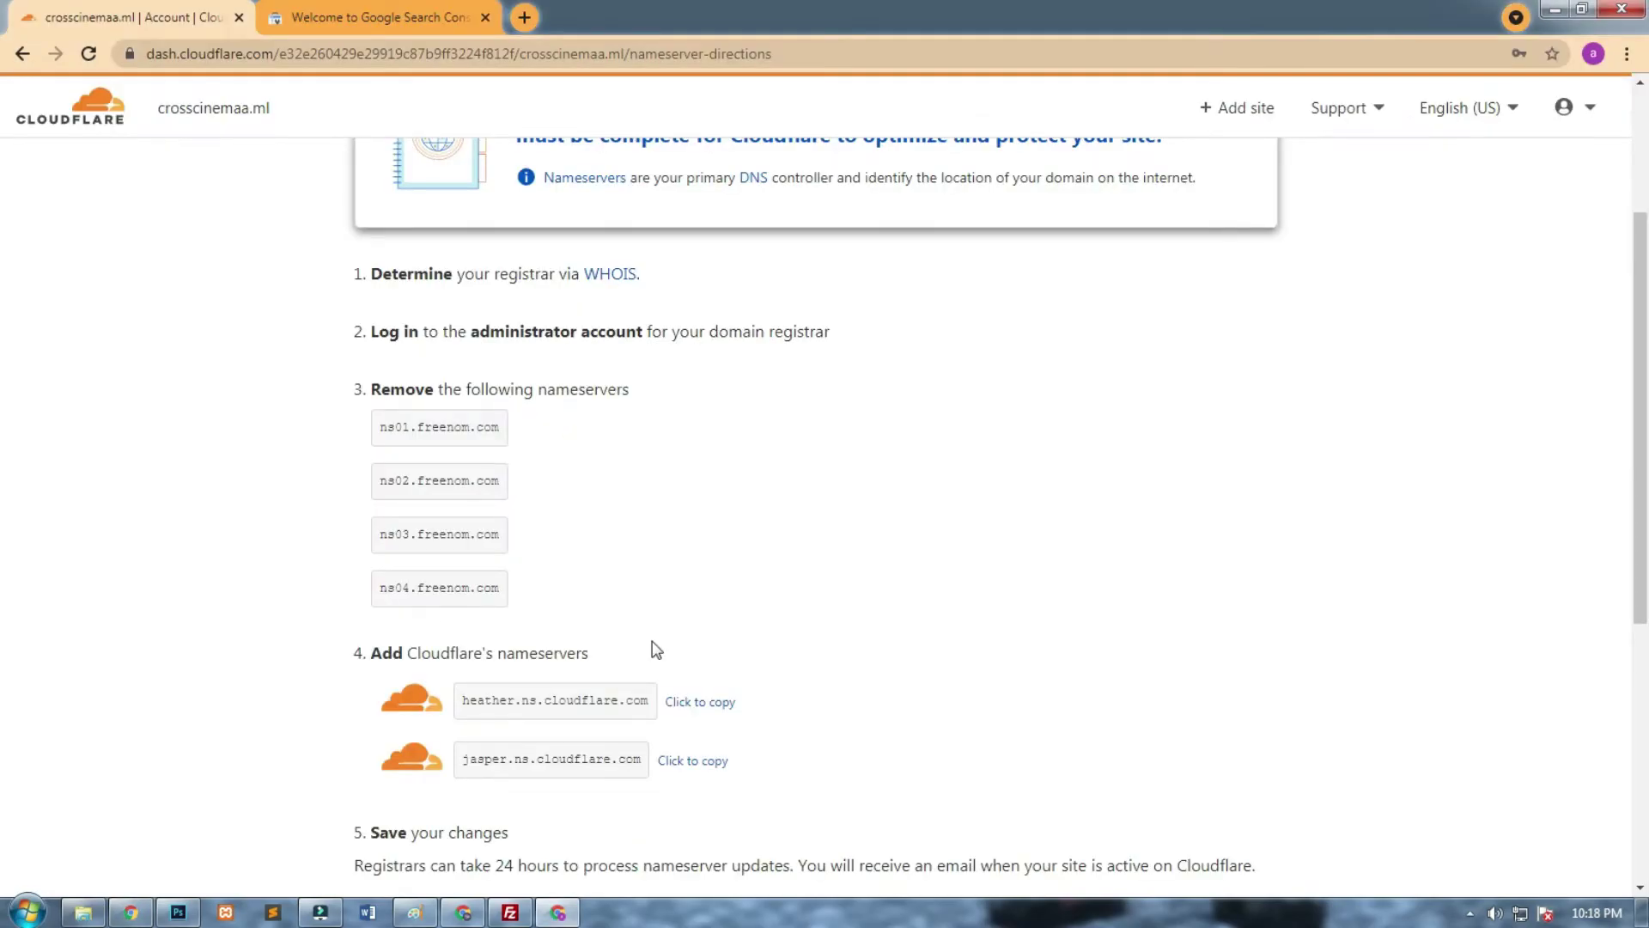
{"action": "left_click", "coordinate": [697, 702]}
{"action": "key", "text": "alt+Tab"}
{"action": "triple_click", "coordinate": [809, 515]}
{"action": "key", "text": "ctrl+v"}
{"action": "key", "text": "alt+Tab"}
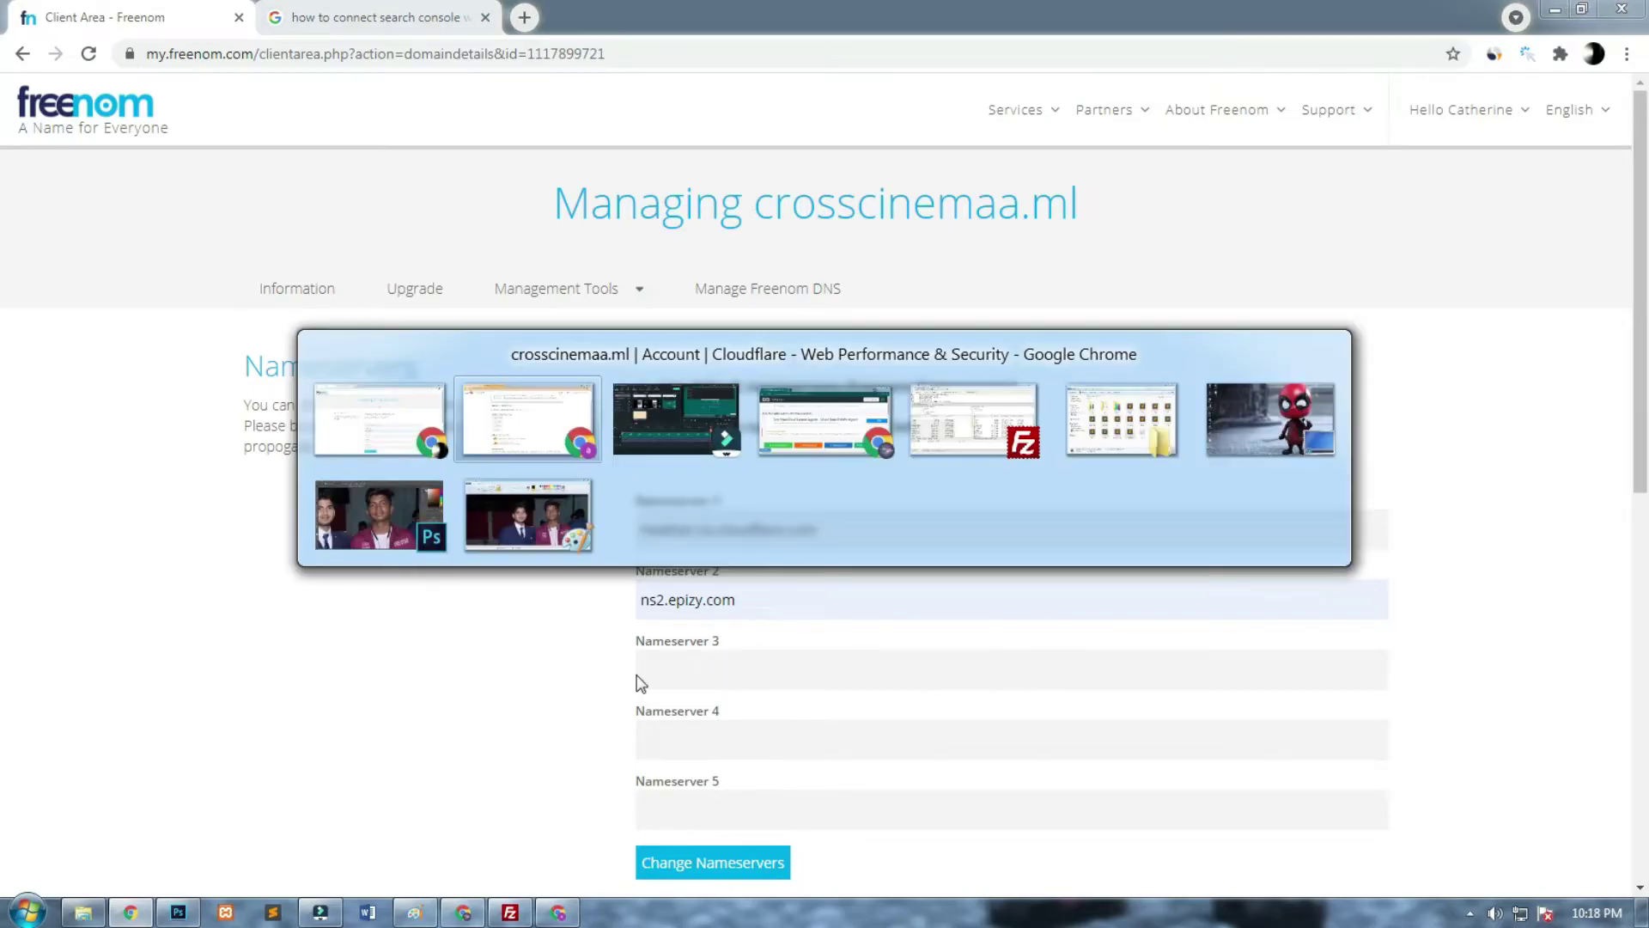
{"action": "left_click", "coordinate": [692, 757]}
{"action": "key", "text": "alt+Tab"}
{"action": "triple_click", "coordinate": [820, 613]}
{"action": "key", "text": "ctrl+v"}
{"action": "left_click", "coordinate": [708, 865]}
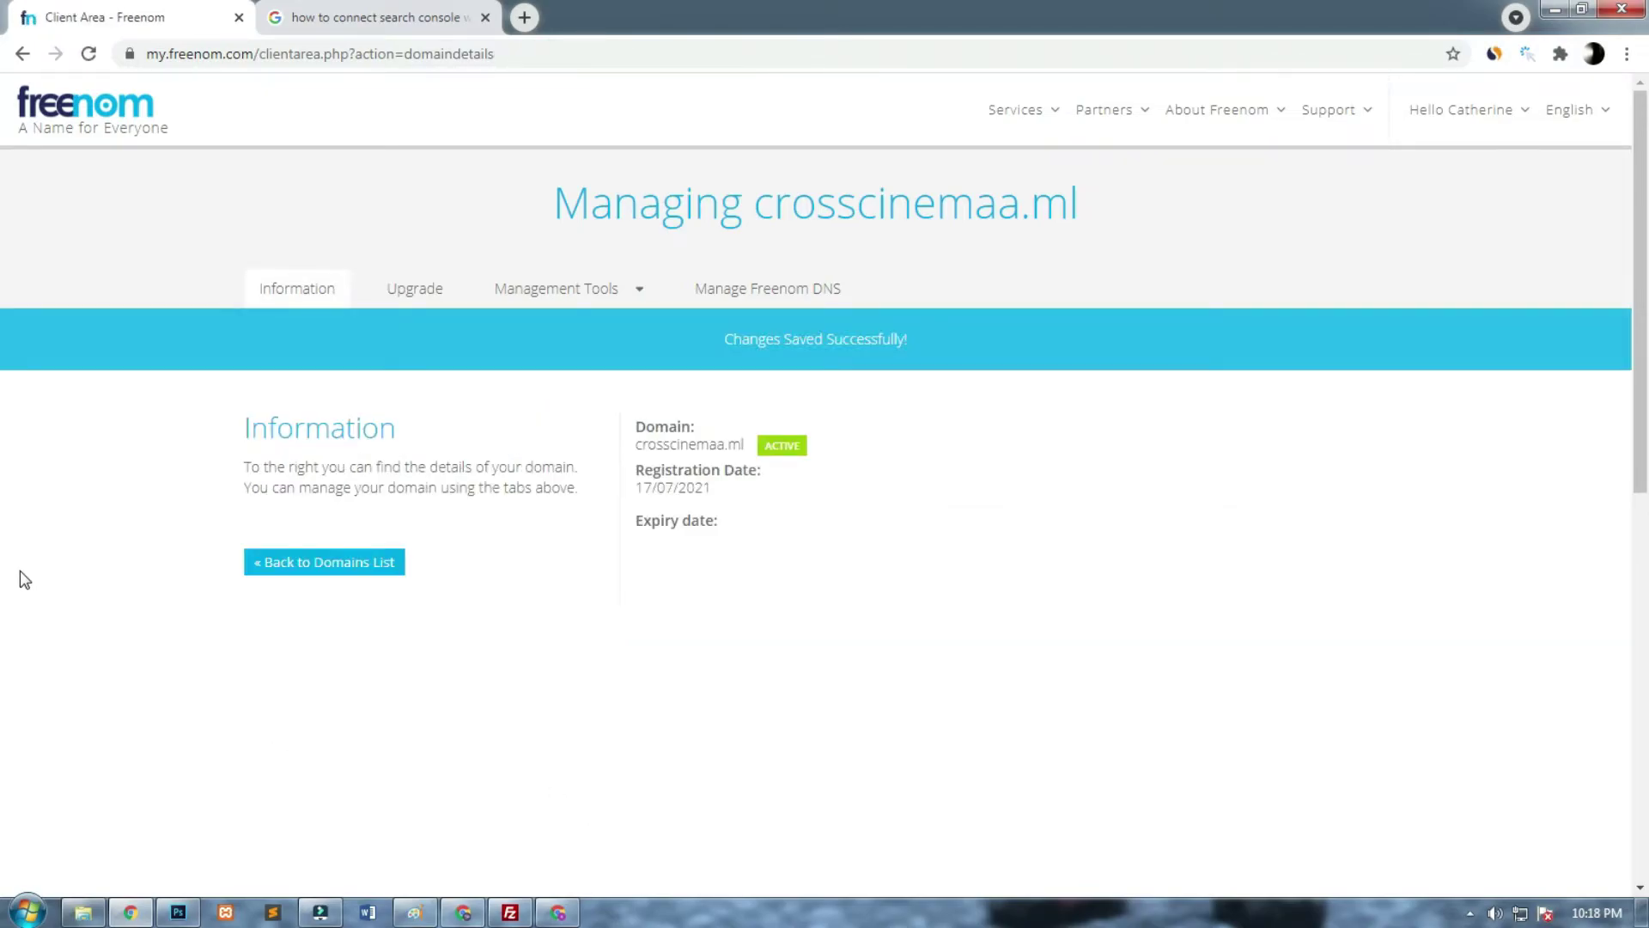
{"action": "key", "text": "alt+Tab"}
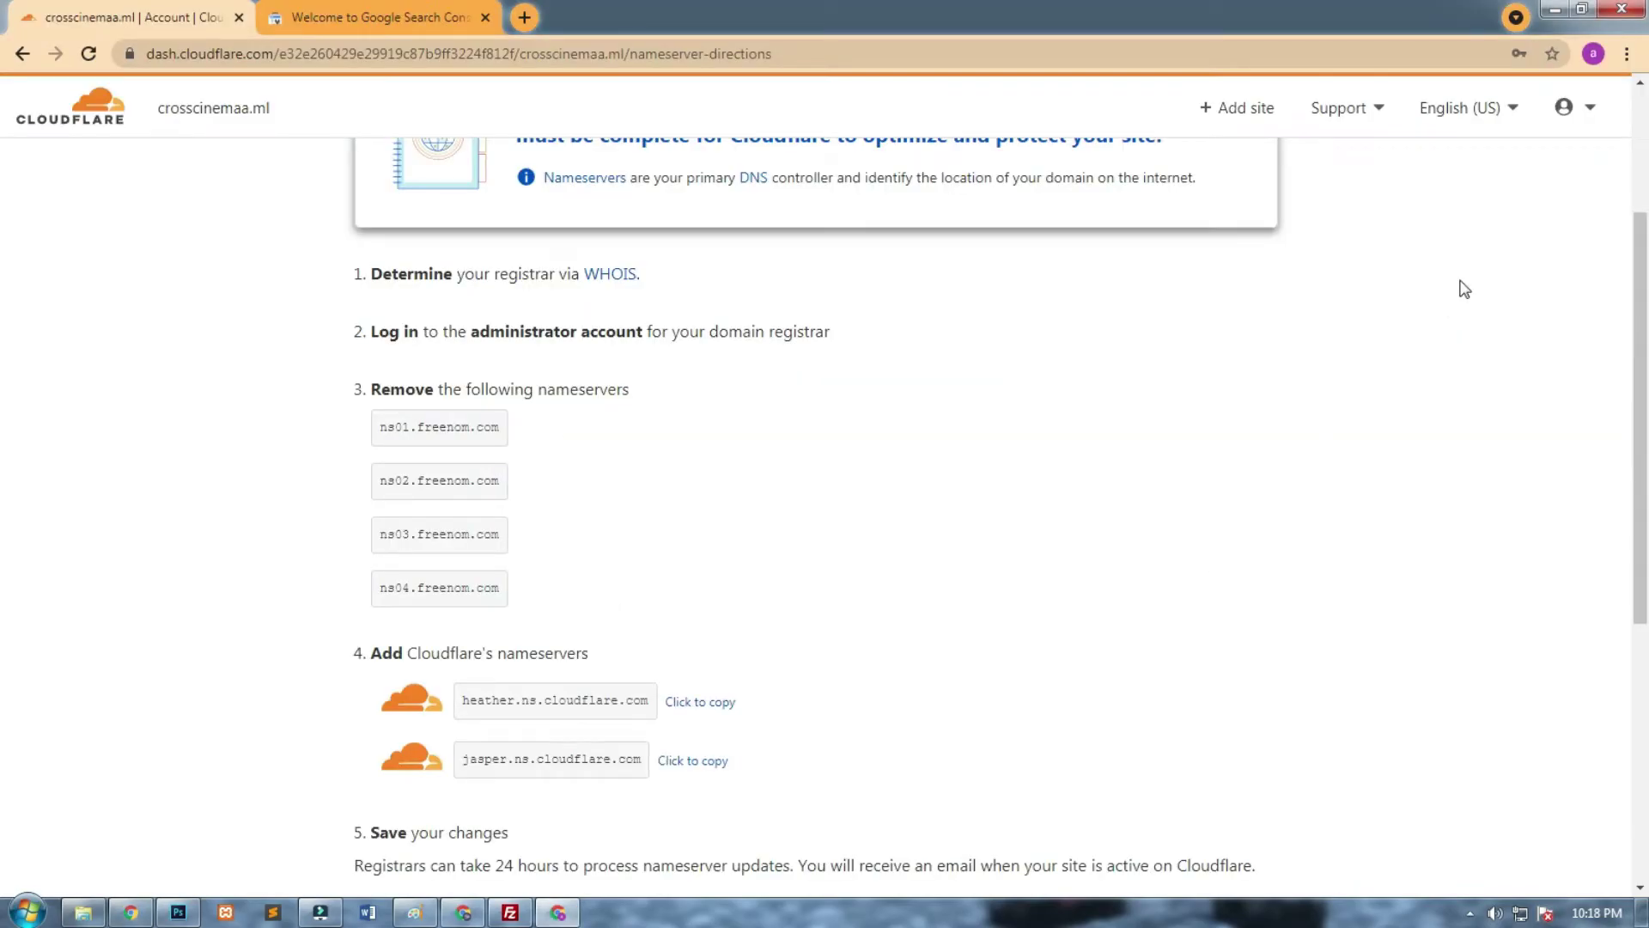
Confirm the nameserver change, start the quick start guide, and save Automatic HTTPS Rewrites on.
{"action": "left_click_drag", "start_coordinate": [1630, 324], "coordinate": [1590, 538]}
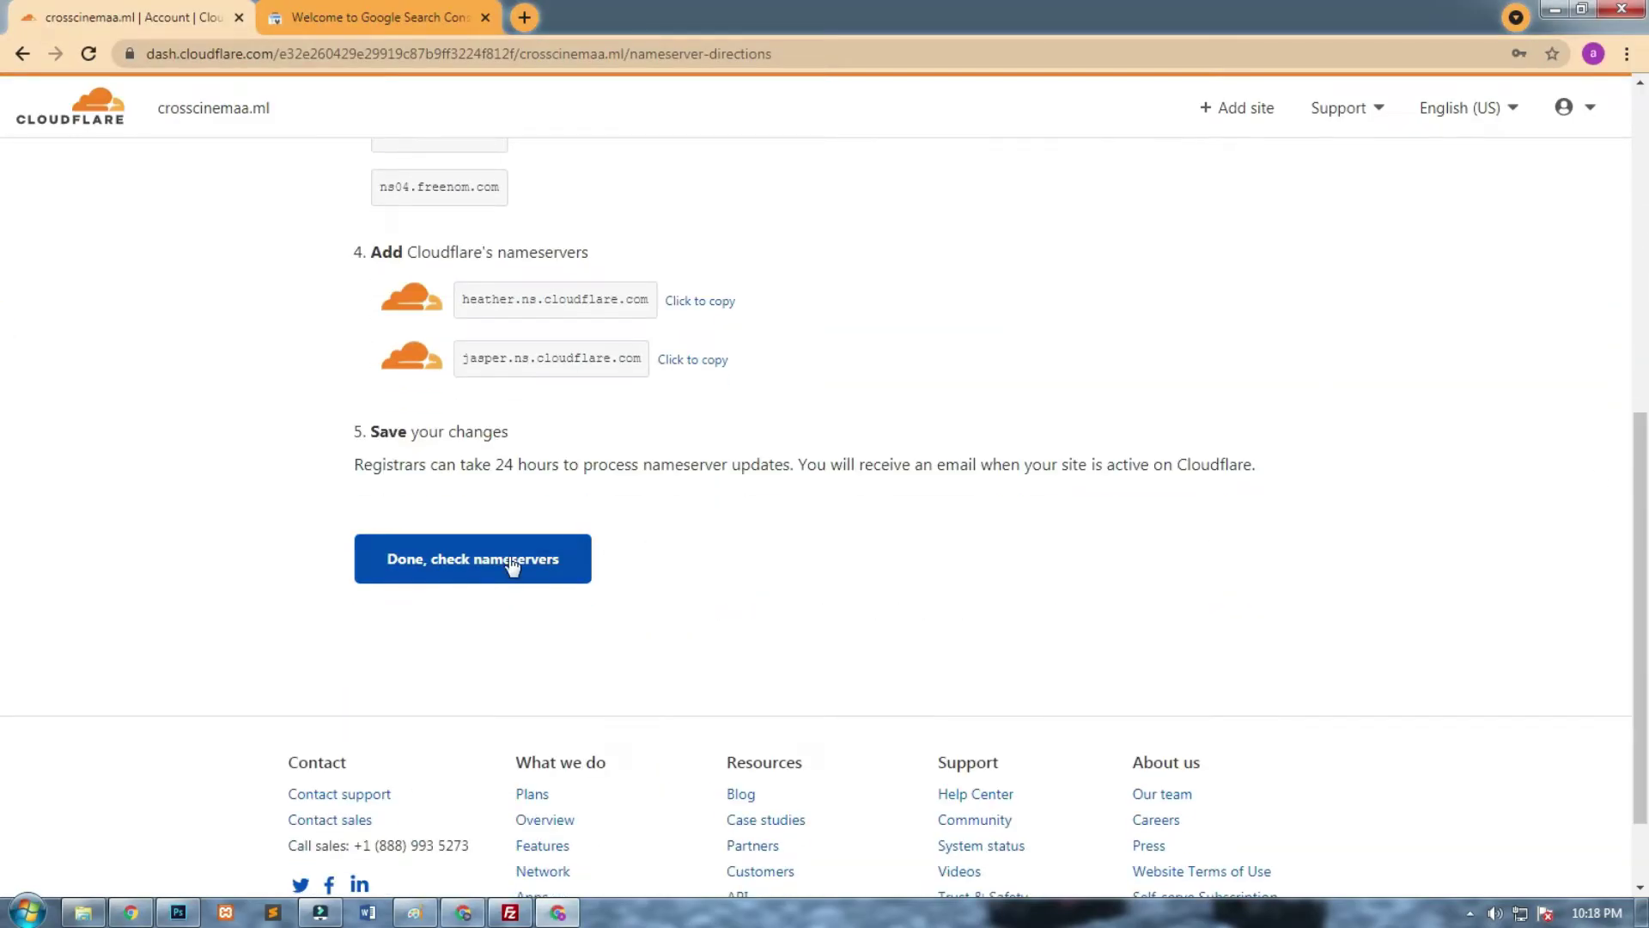
{"action": "left_click", "coordinate": [566, 560]}
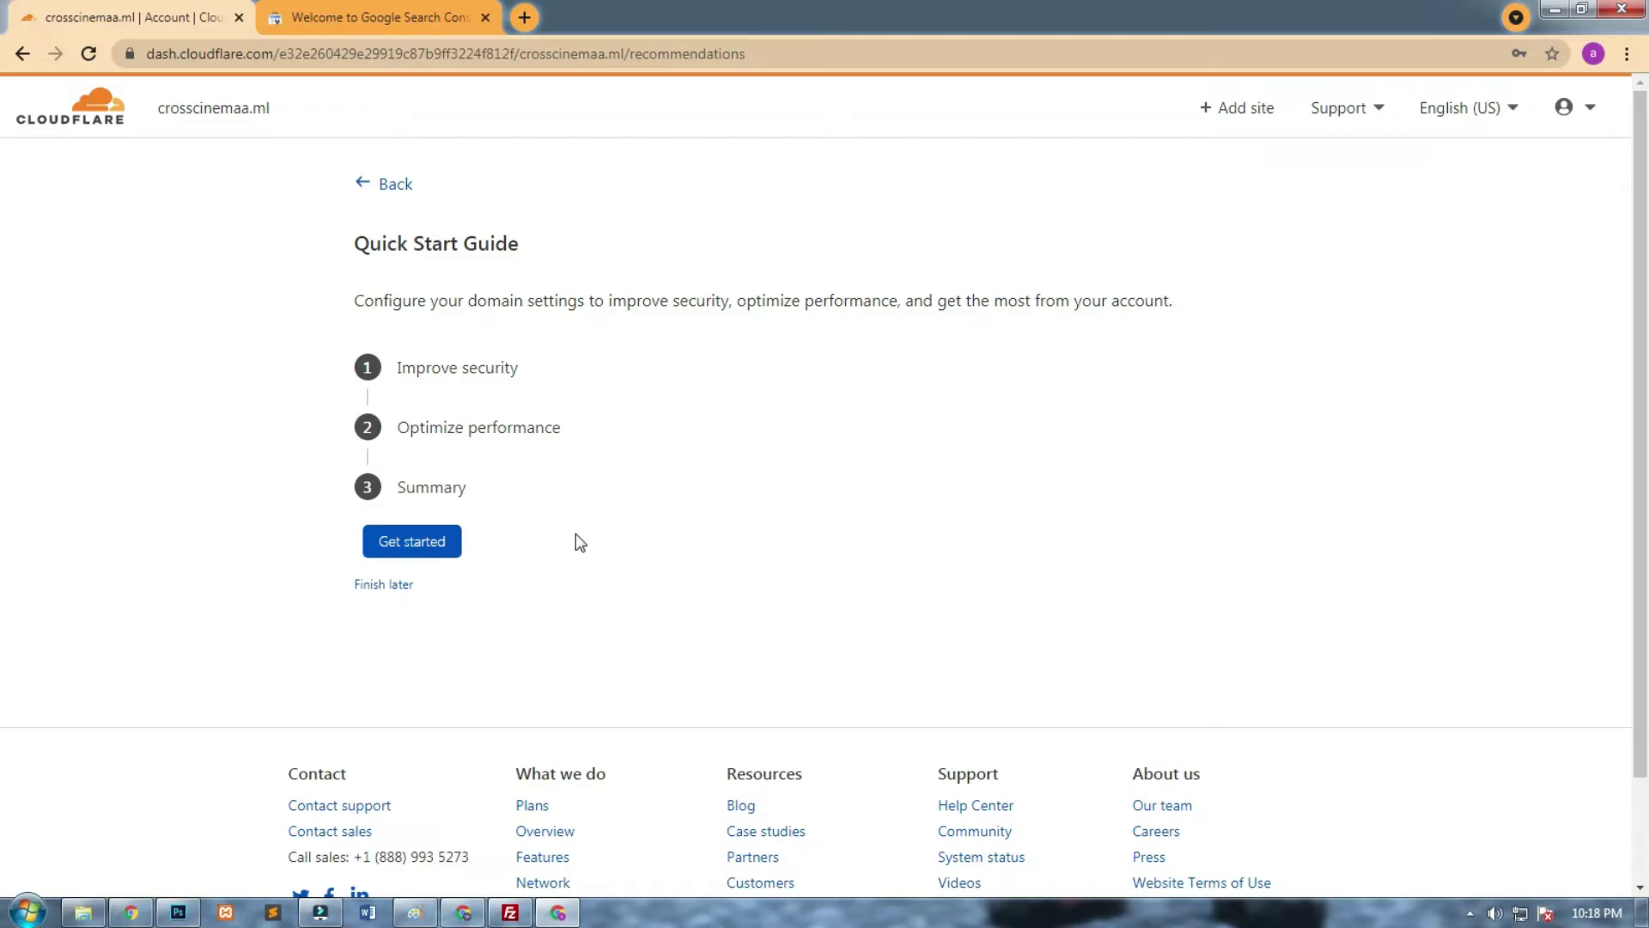
{"action": "left_click", "coordinate": [453, 541]}
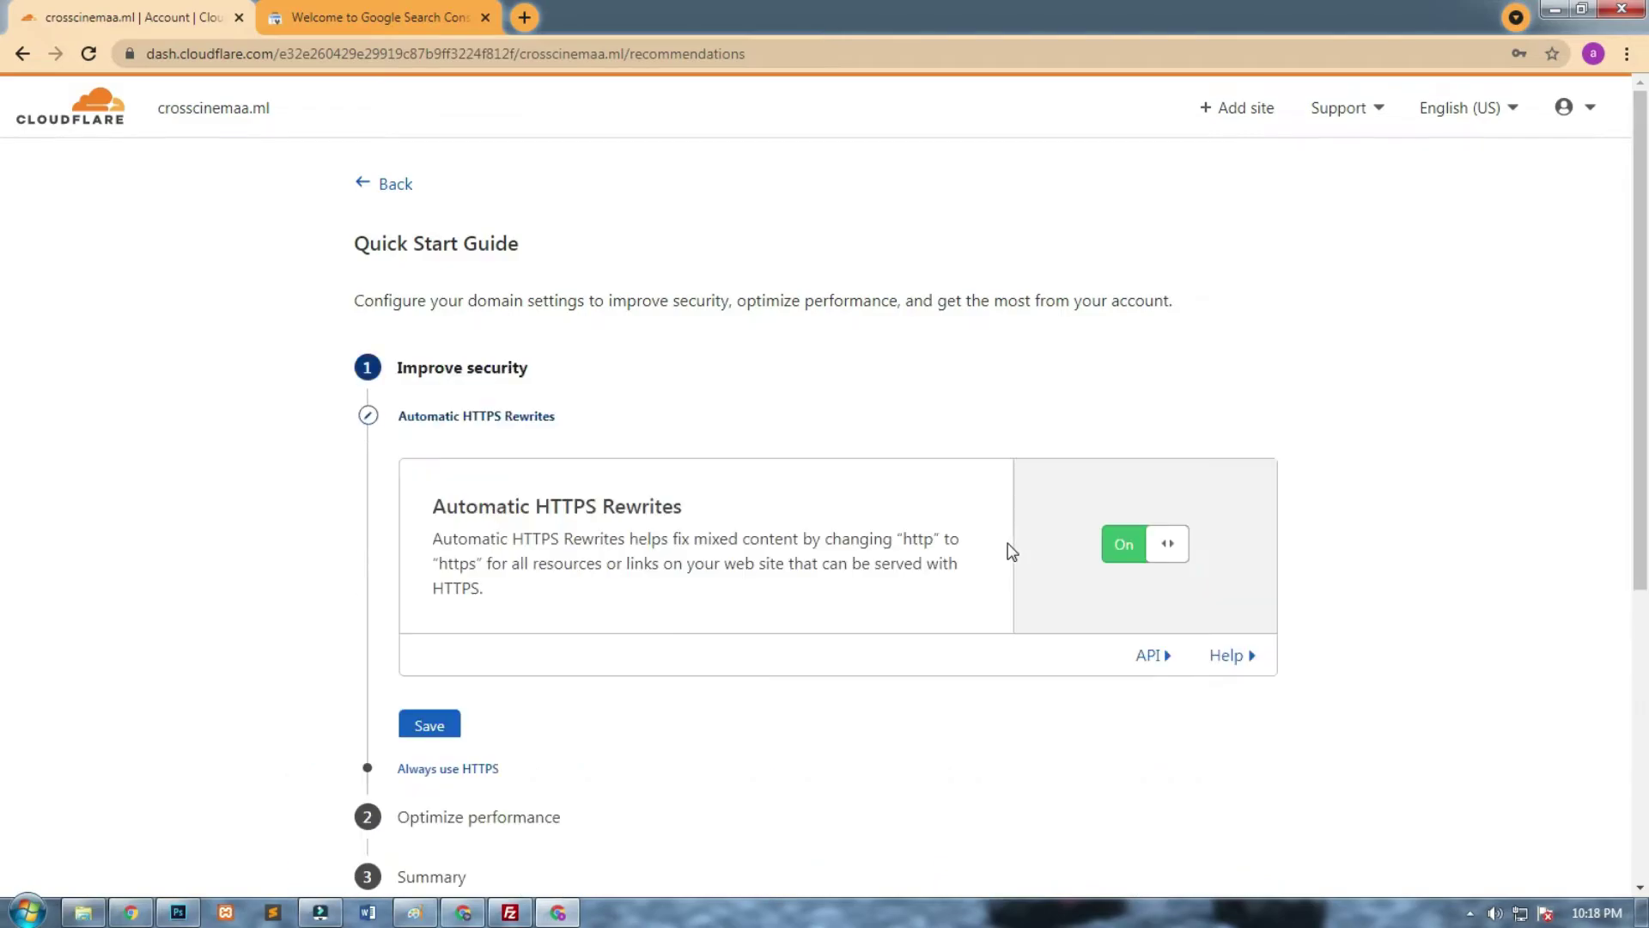
{"action": "left_click", "coordinate": [429, 725]}
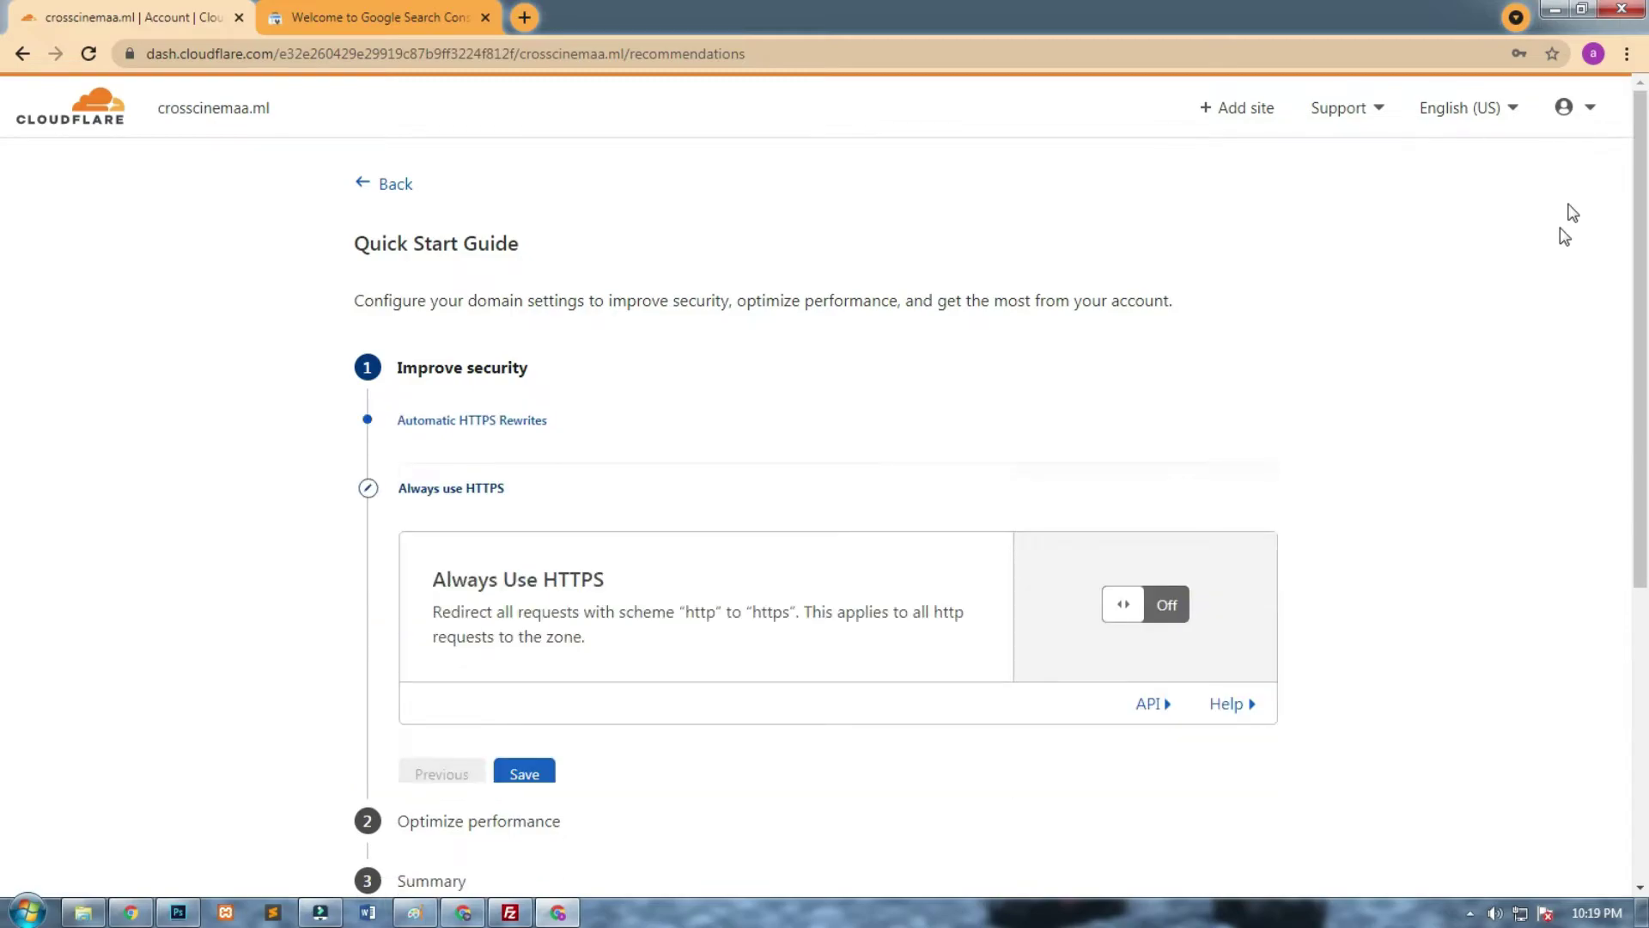
Switch Always Use HTTPS on and save it.
{"action": "left_click", "coordinate": [1123, 573]}
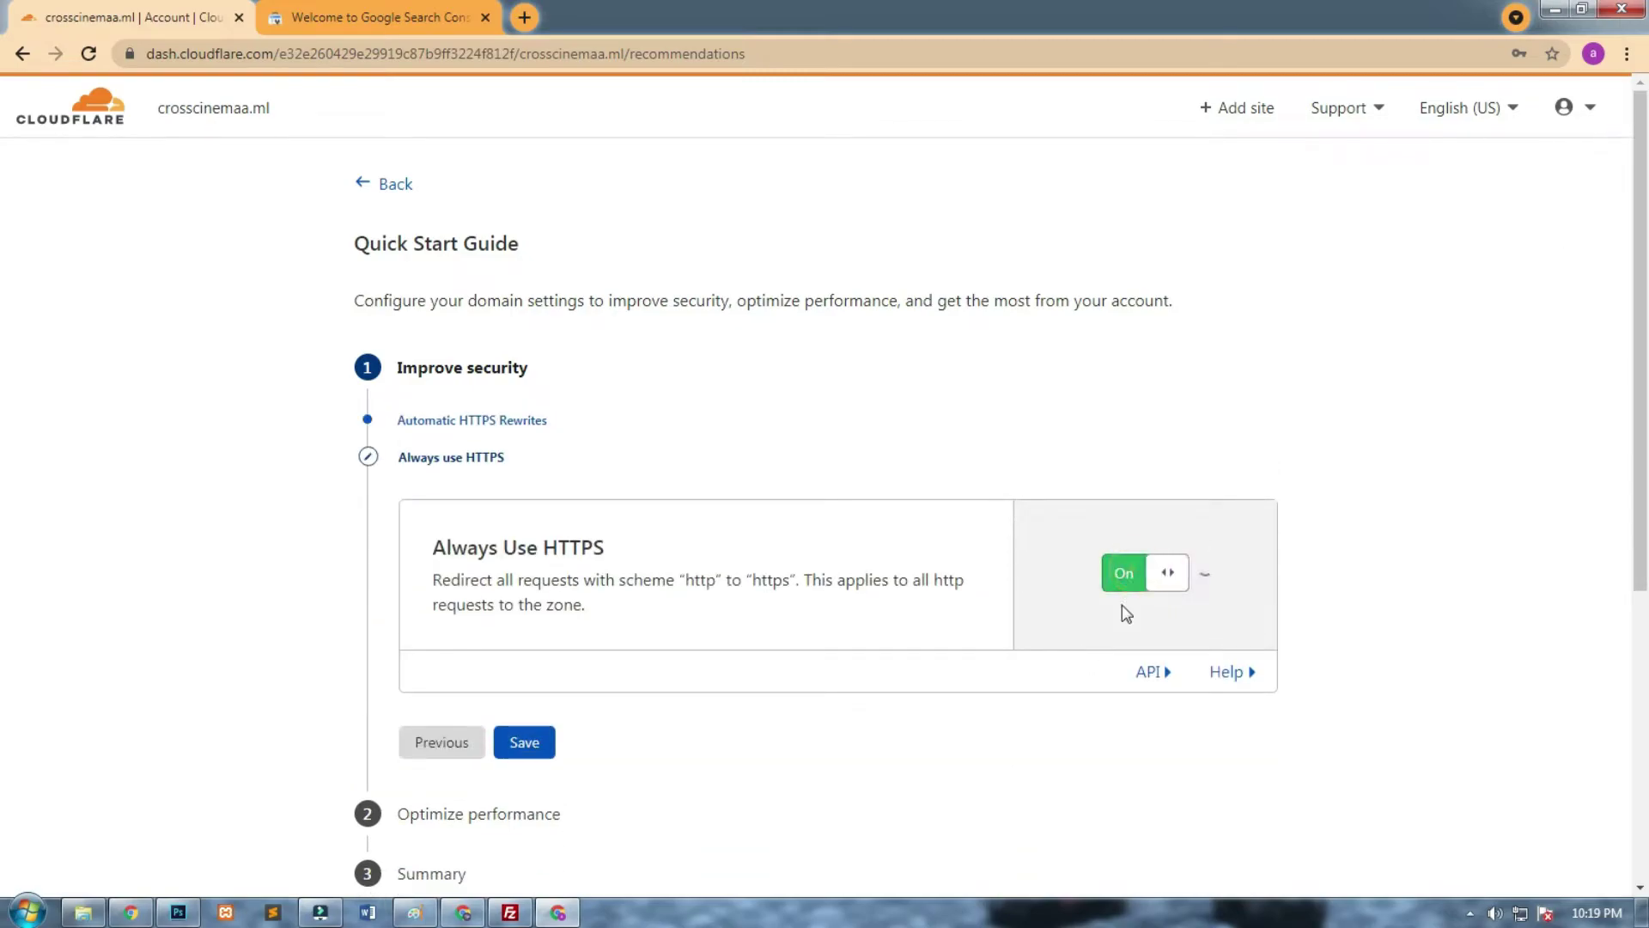
{"action": "left_click", "coordinate": [1186, 592]}
{"action": "scroll", "coordinate": [1332, 352], "scroll_direction": "down", "scroll_amount": 3}
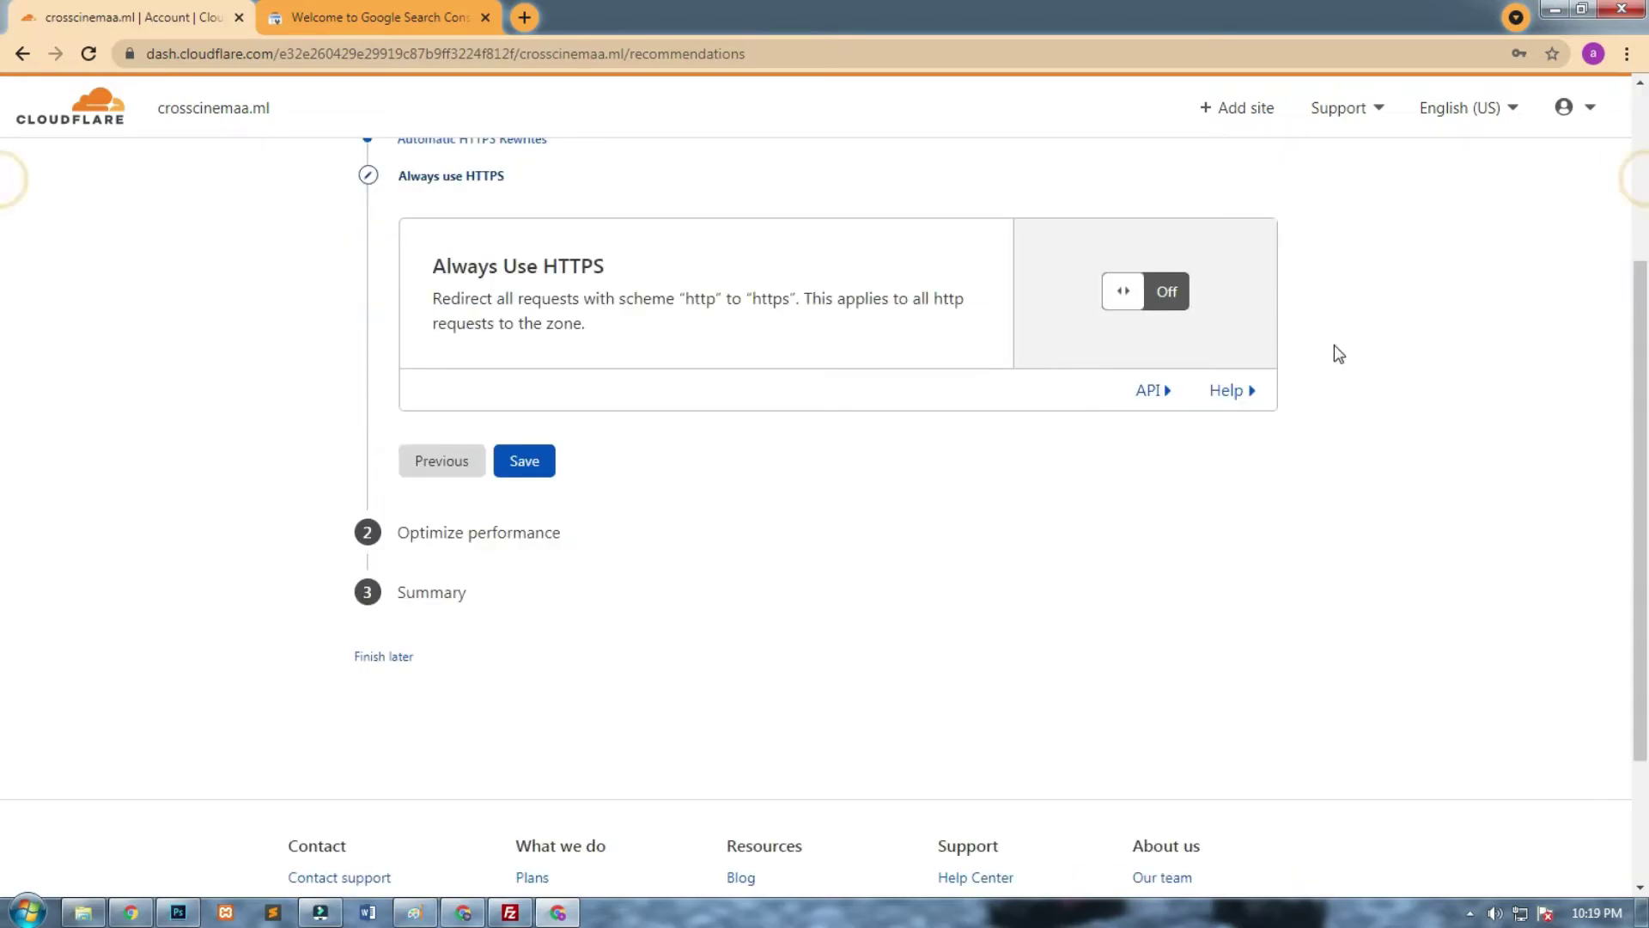
{"action": "left_click", "coordinate": [1142, 296]}
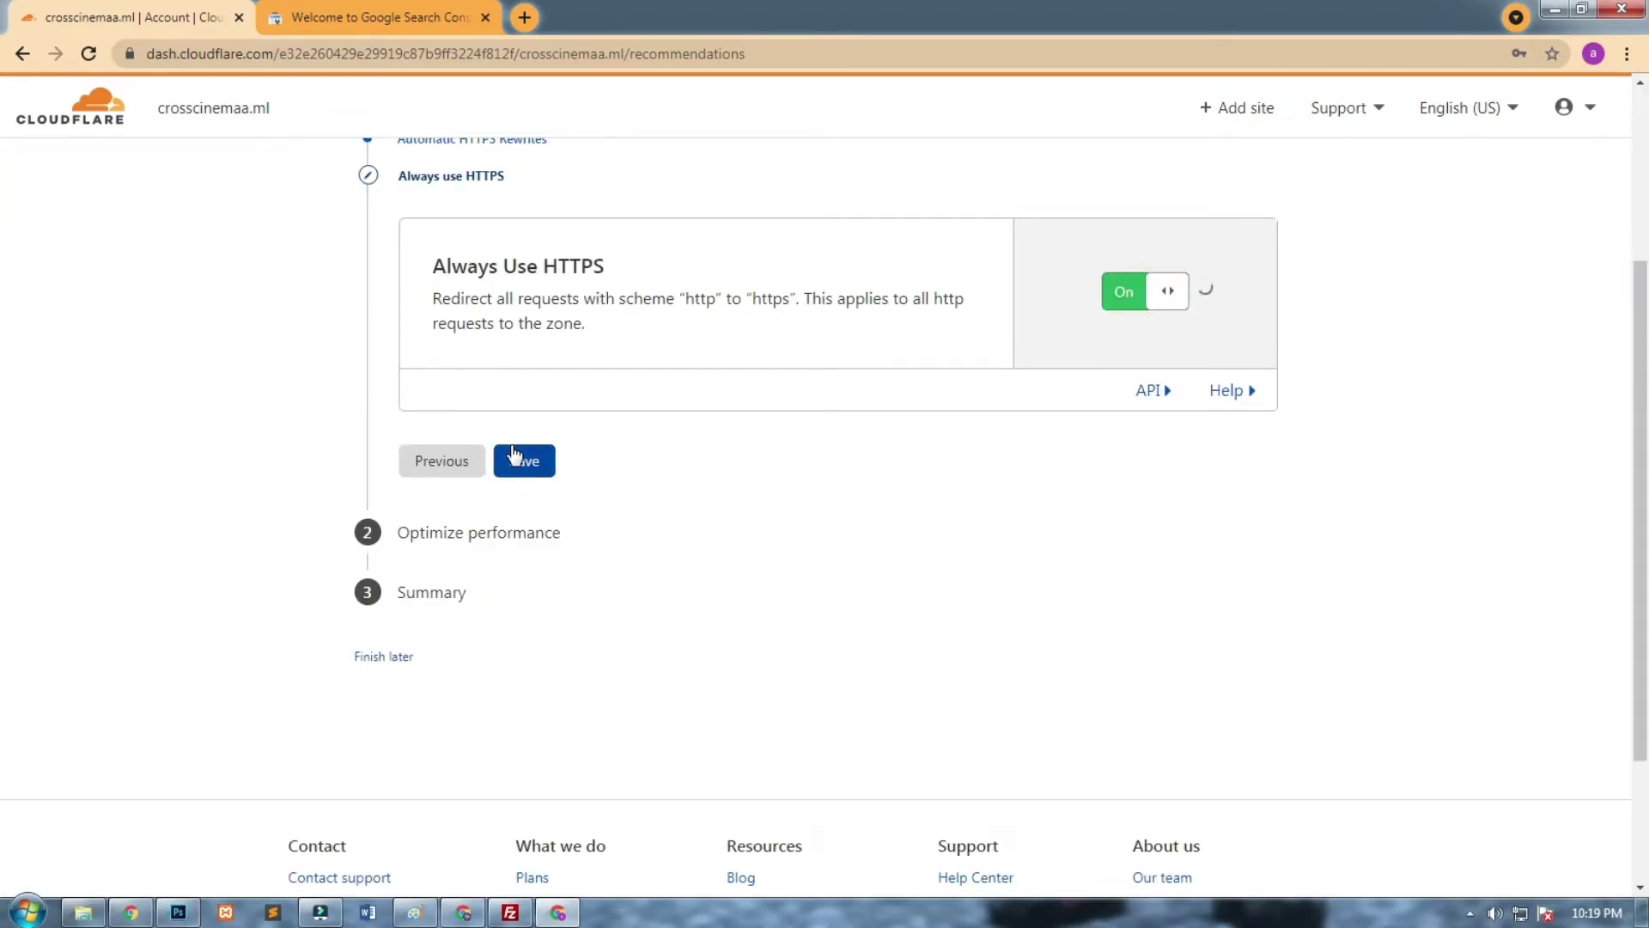
{"action": "left_click", "coordinate": [535, 514]}
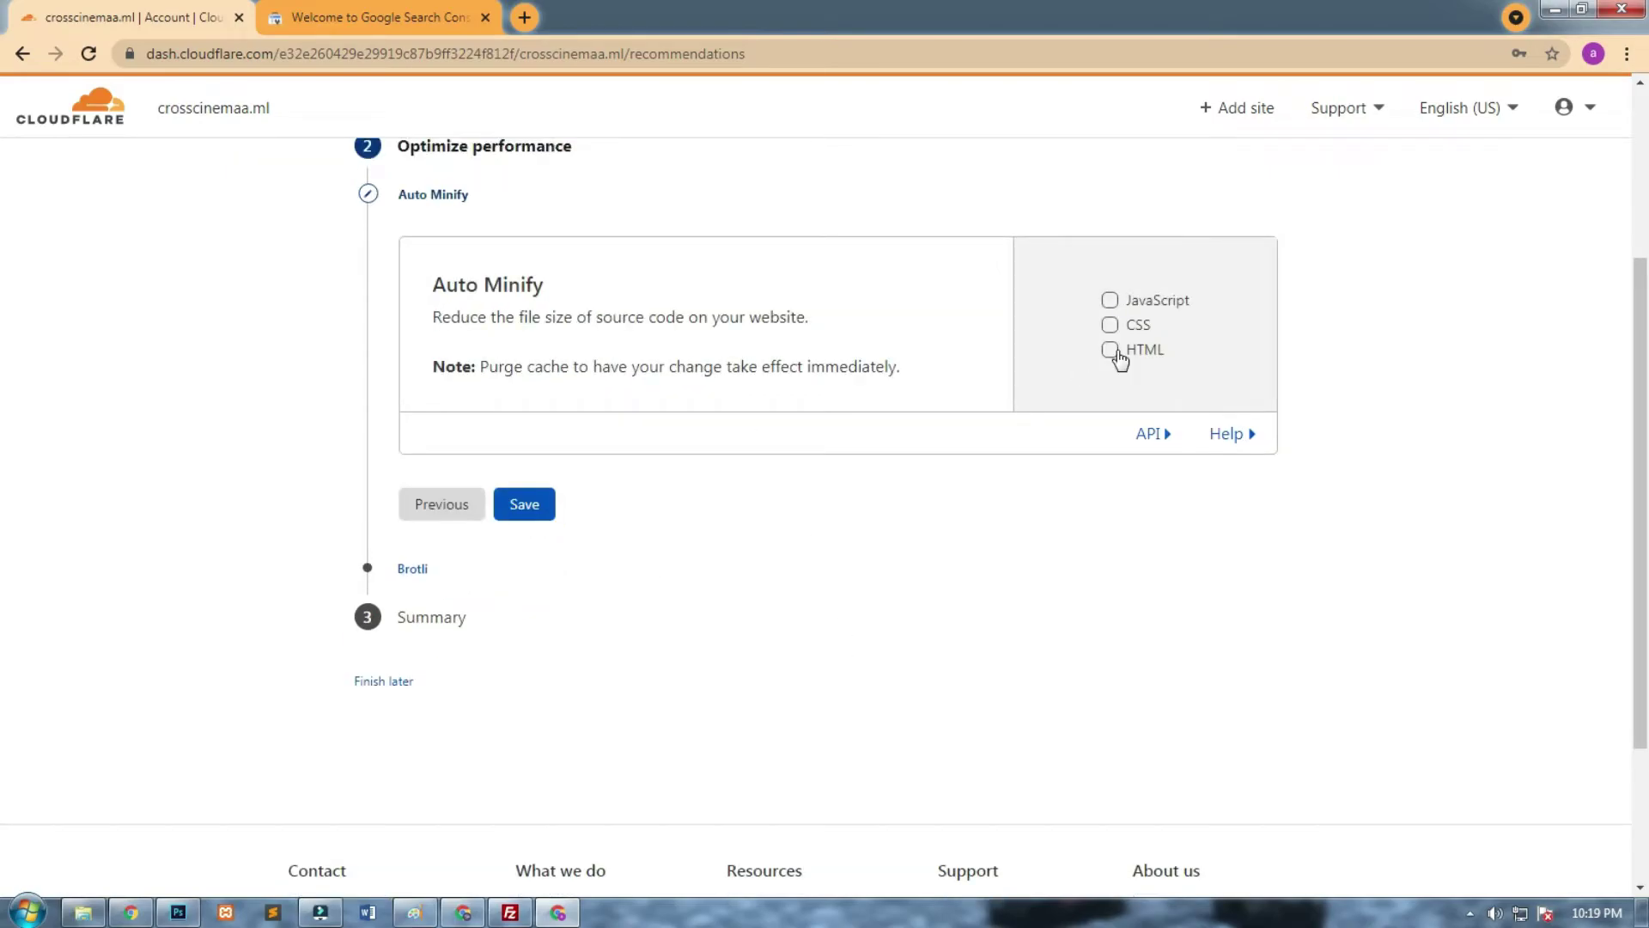
Tick CSS, HTML and JavaScript under Auto Minify and save.
{"action": "left_click_drag", "start_coordinate": [435, 316], "coordinate": [816, 324]}
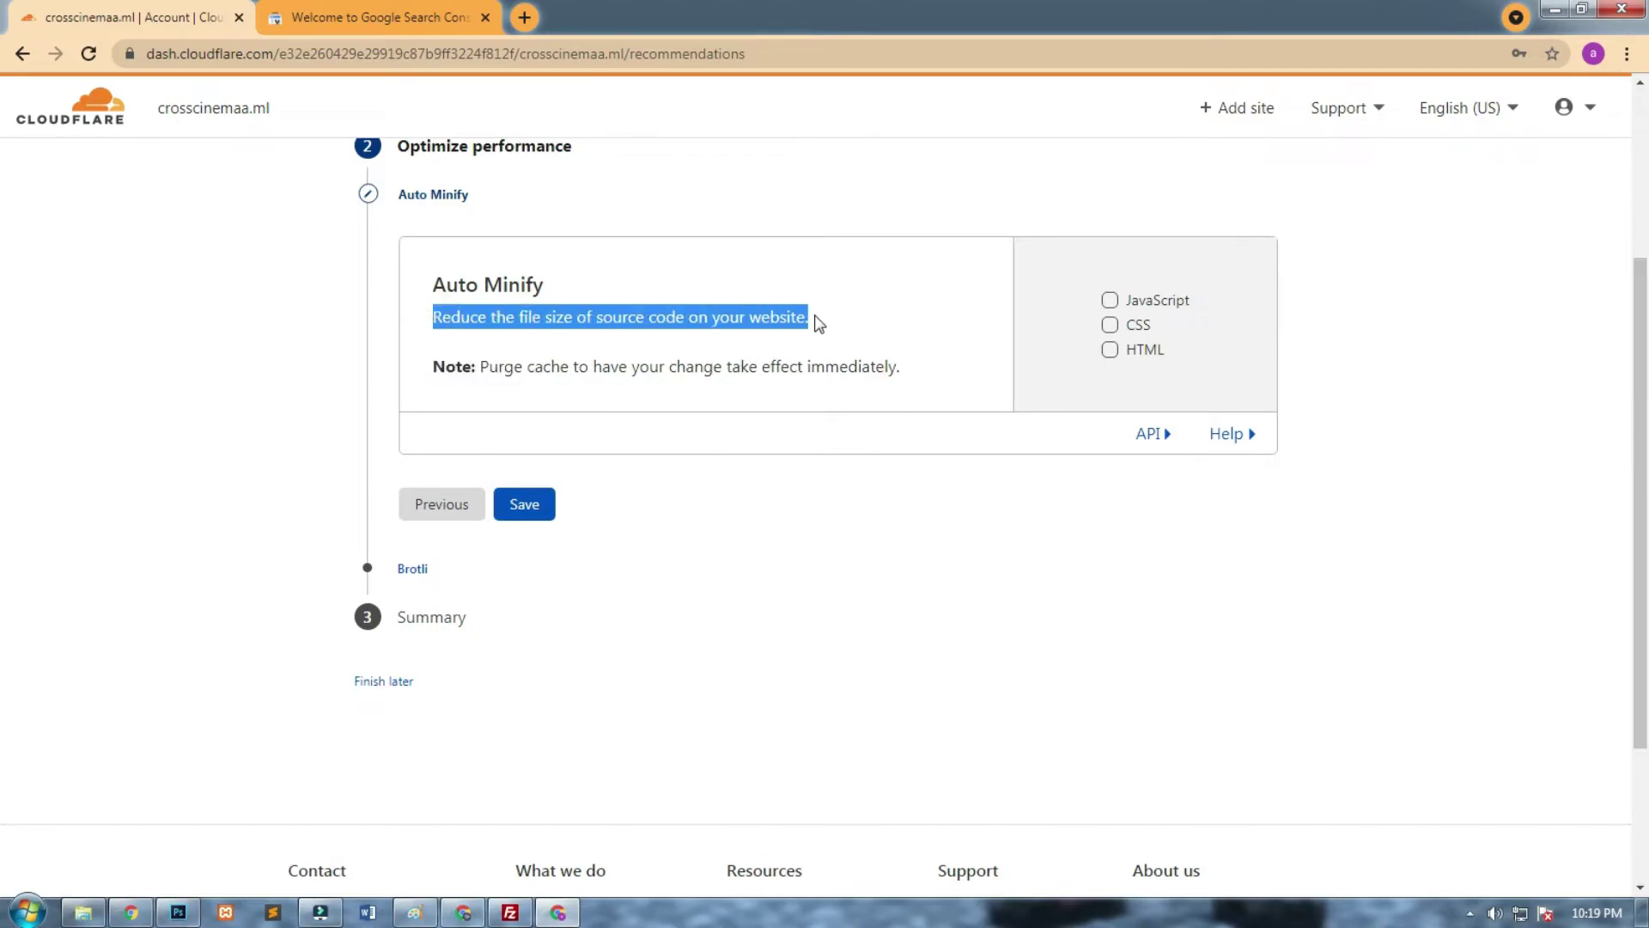
{"action": "left_click", "coordinate": [747, 372]}
{"action": "left_click", "coordinate": [1110, 324]}
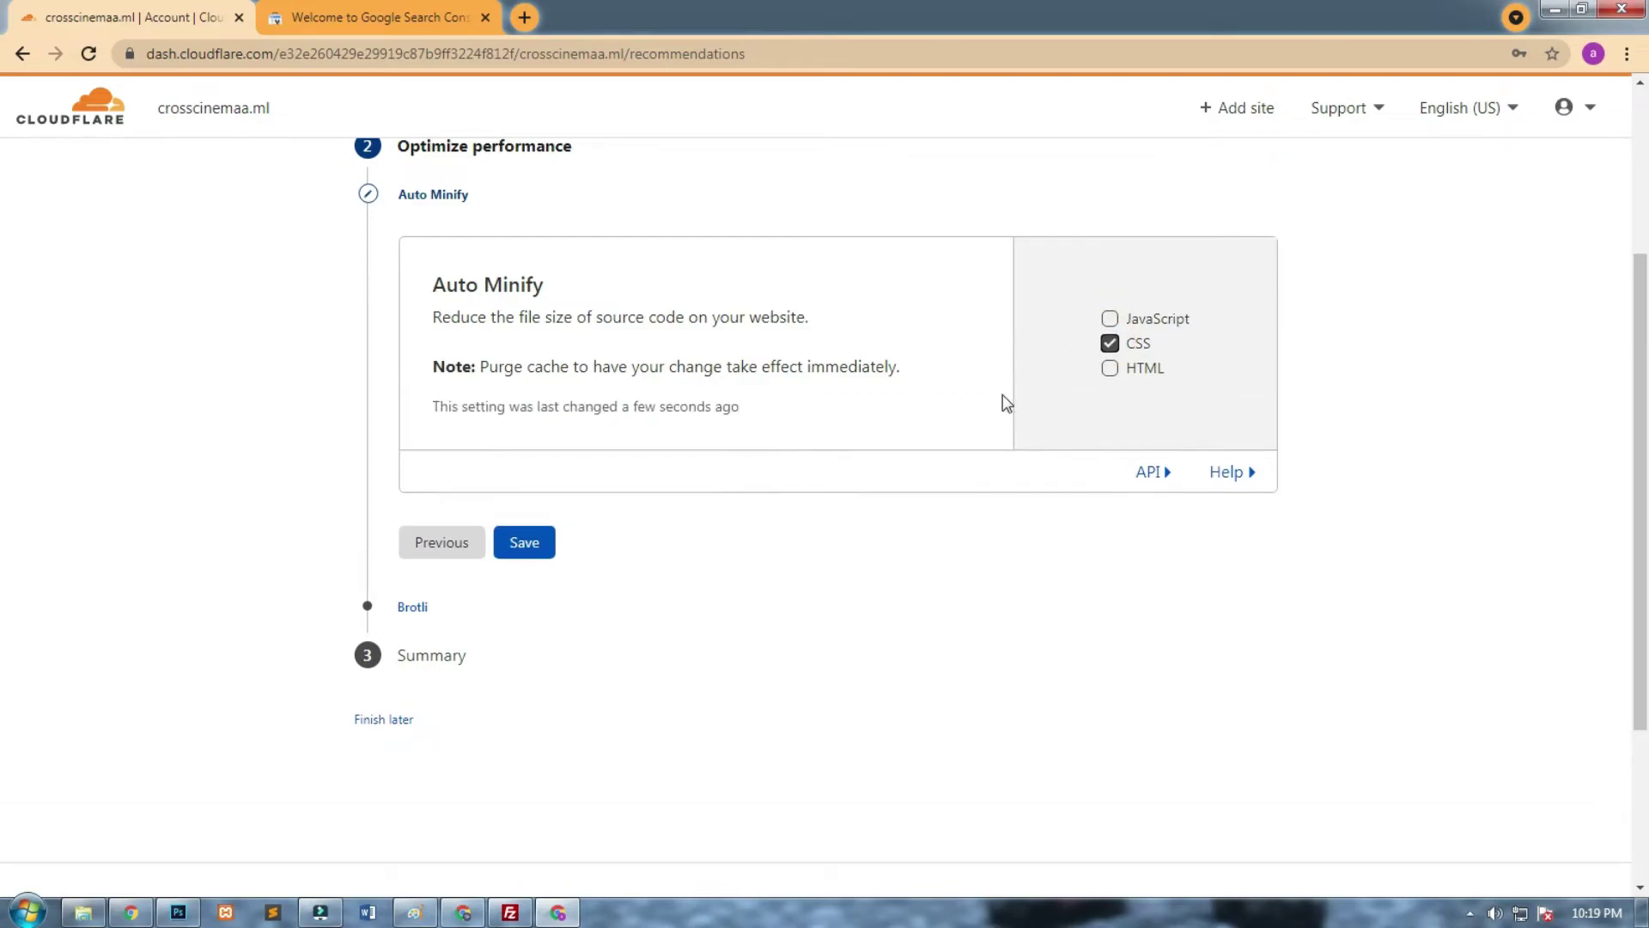
{"action": "left_click", "coordinate": [1110, 369]}
{"action": "left_click", "coordinate": [1110, 319]}
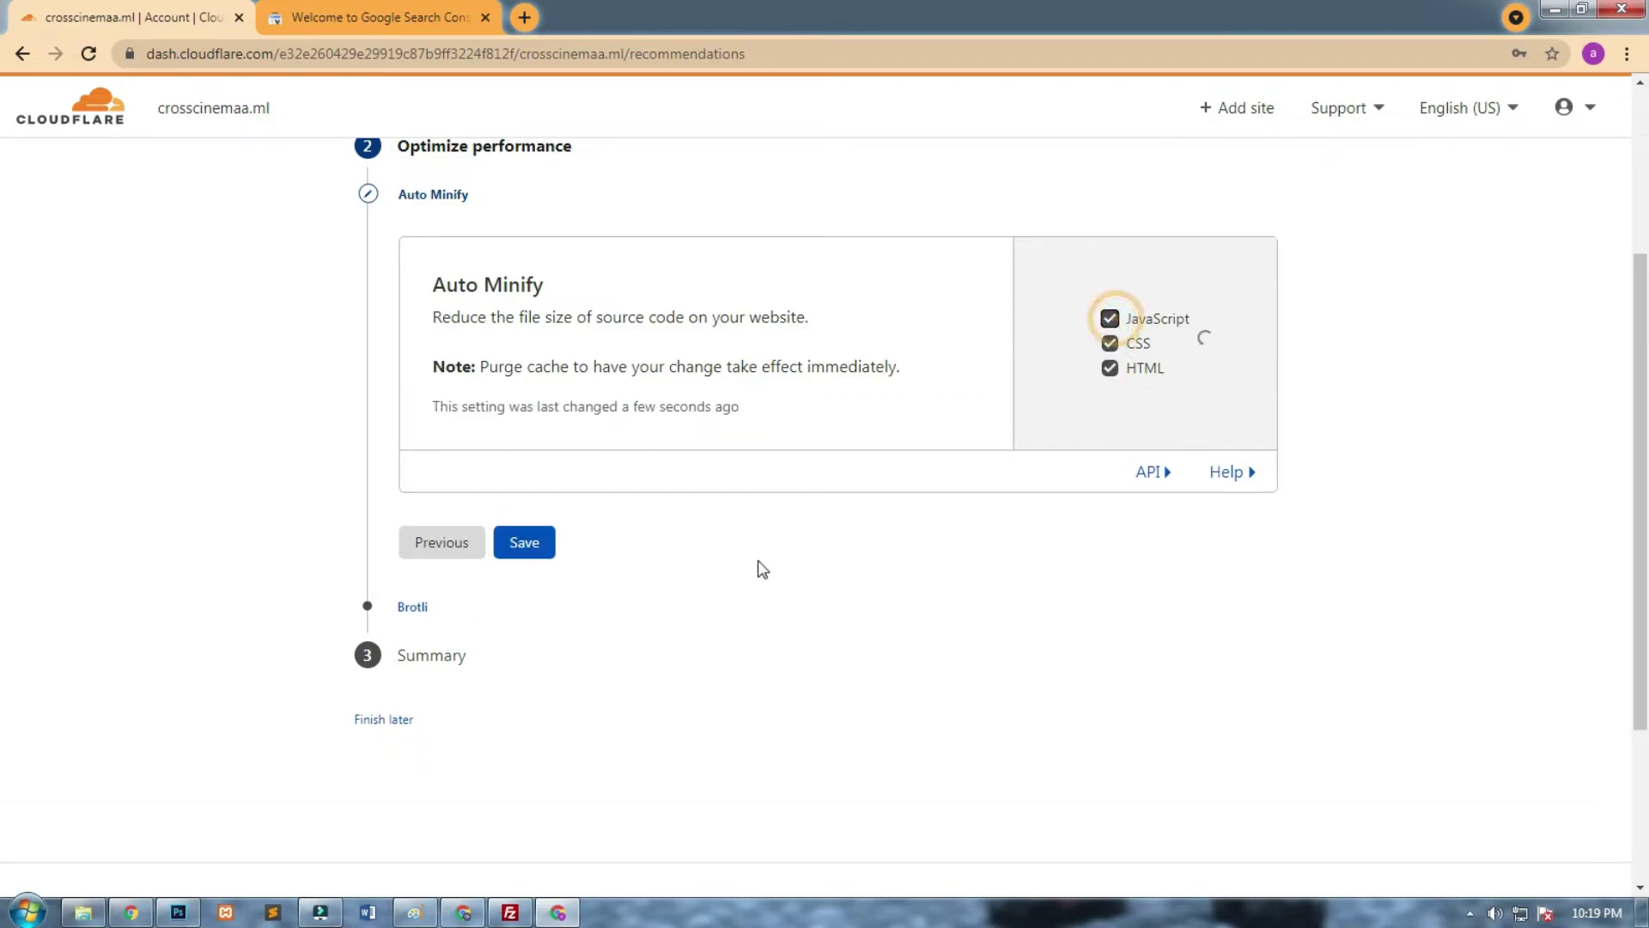
{"action": "left_click", "coordinate": [554, 541]}
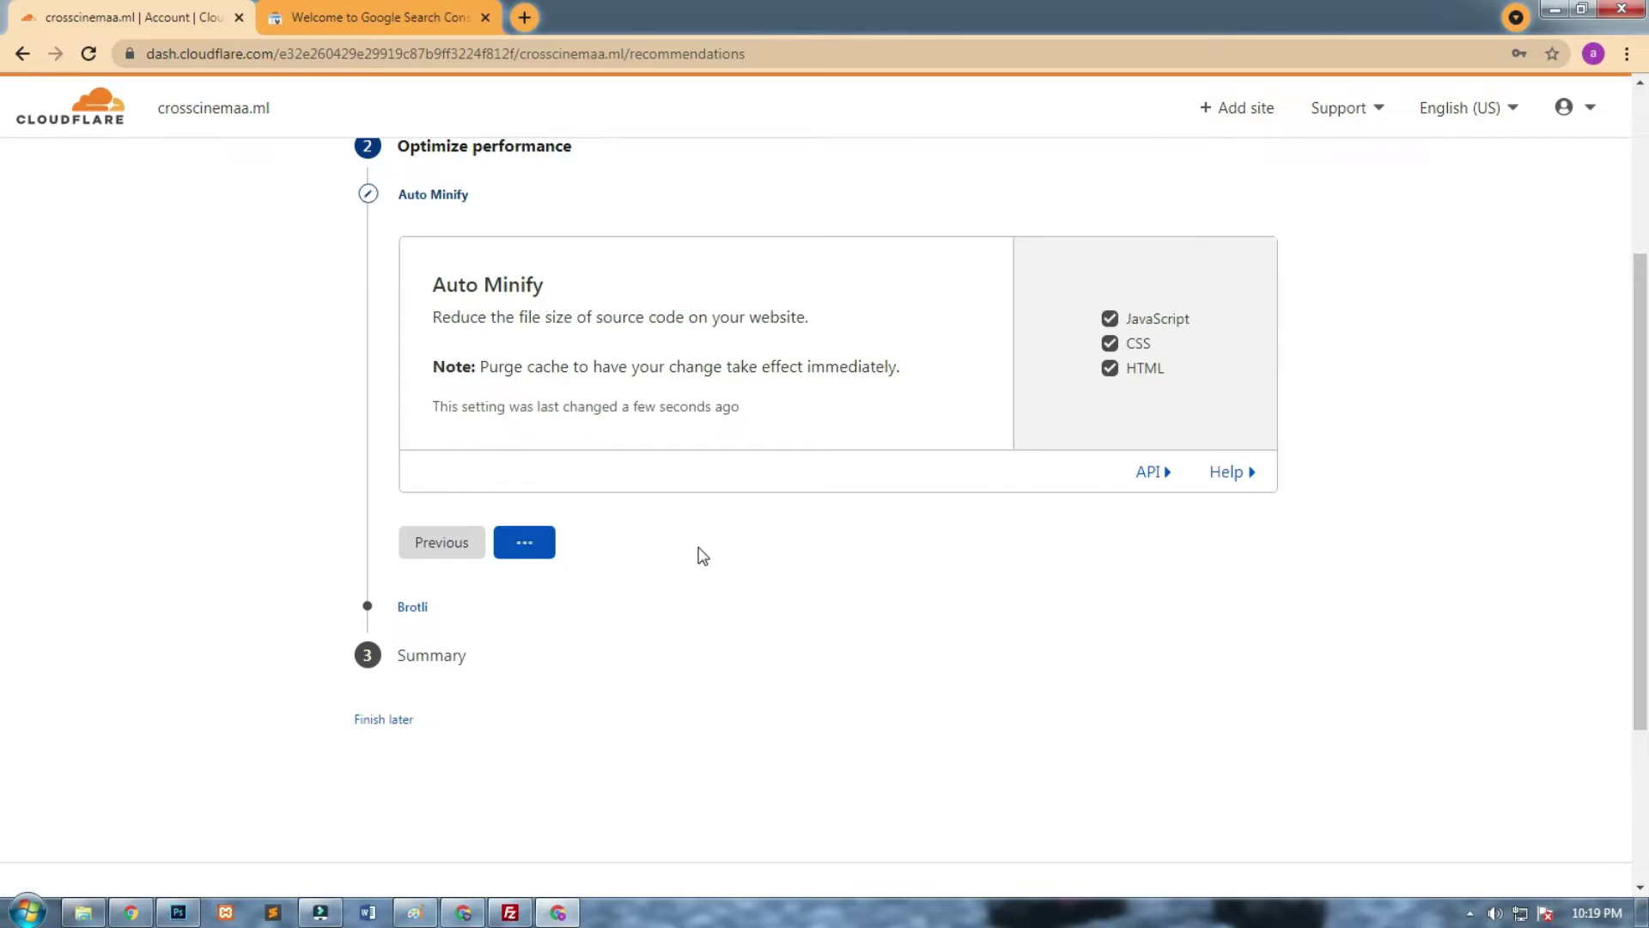
{"action": "left_click", "coordinate": [378, 17]}
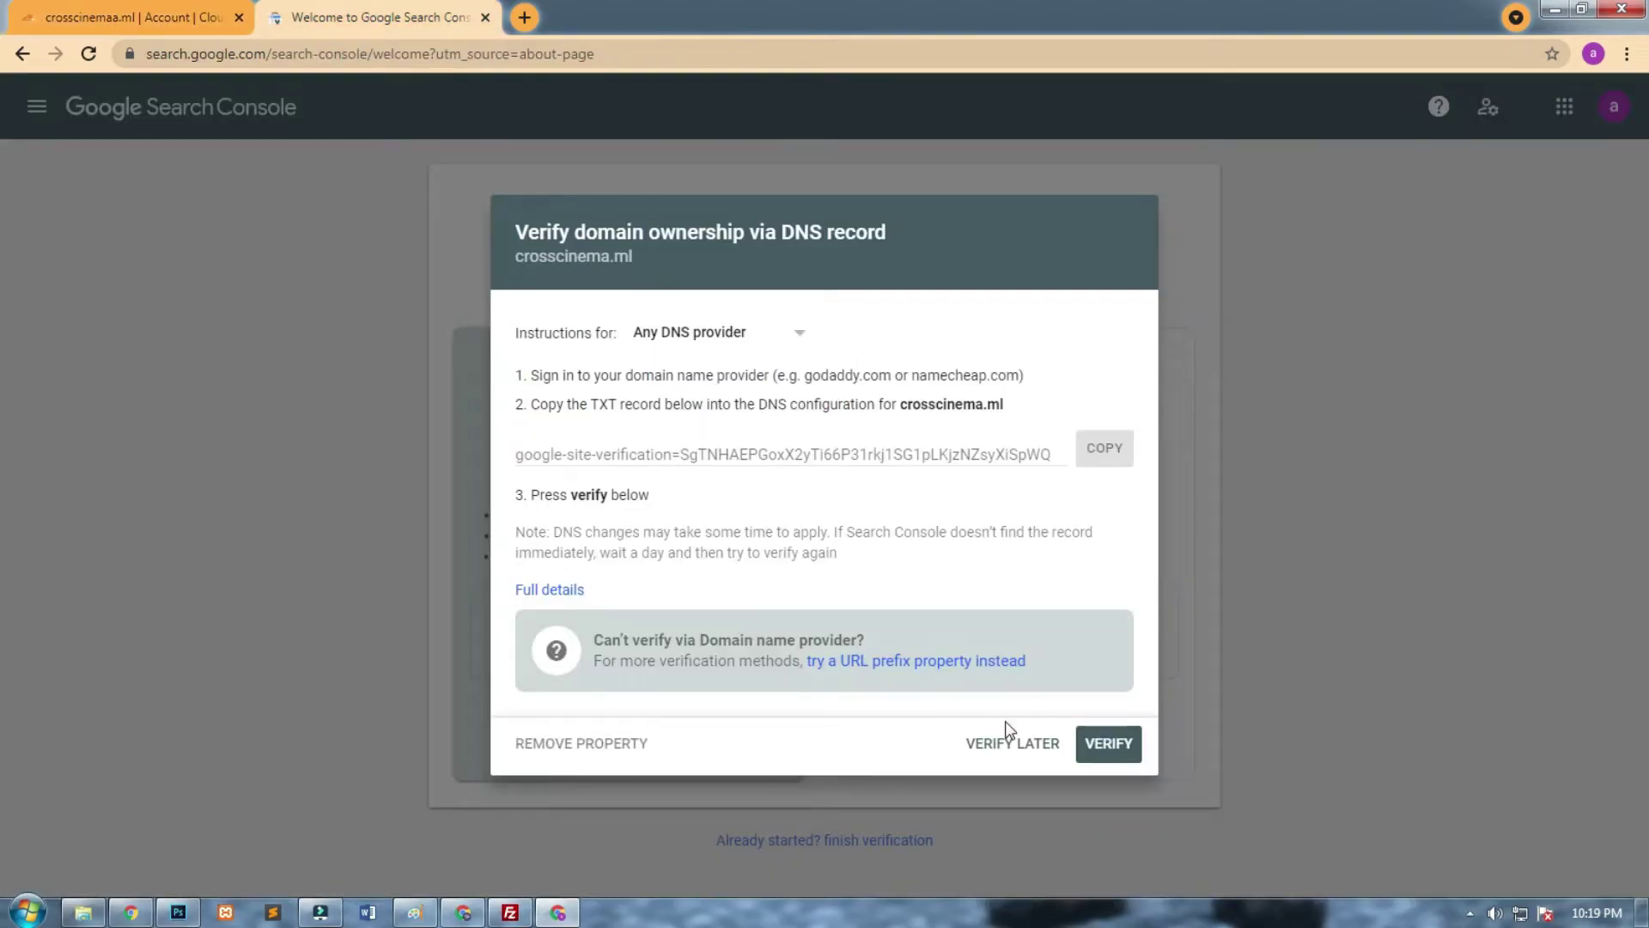
{"action": "left_click", "coordinate": [1103, 741]}
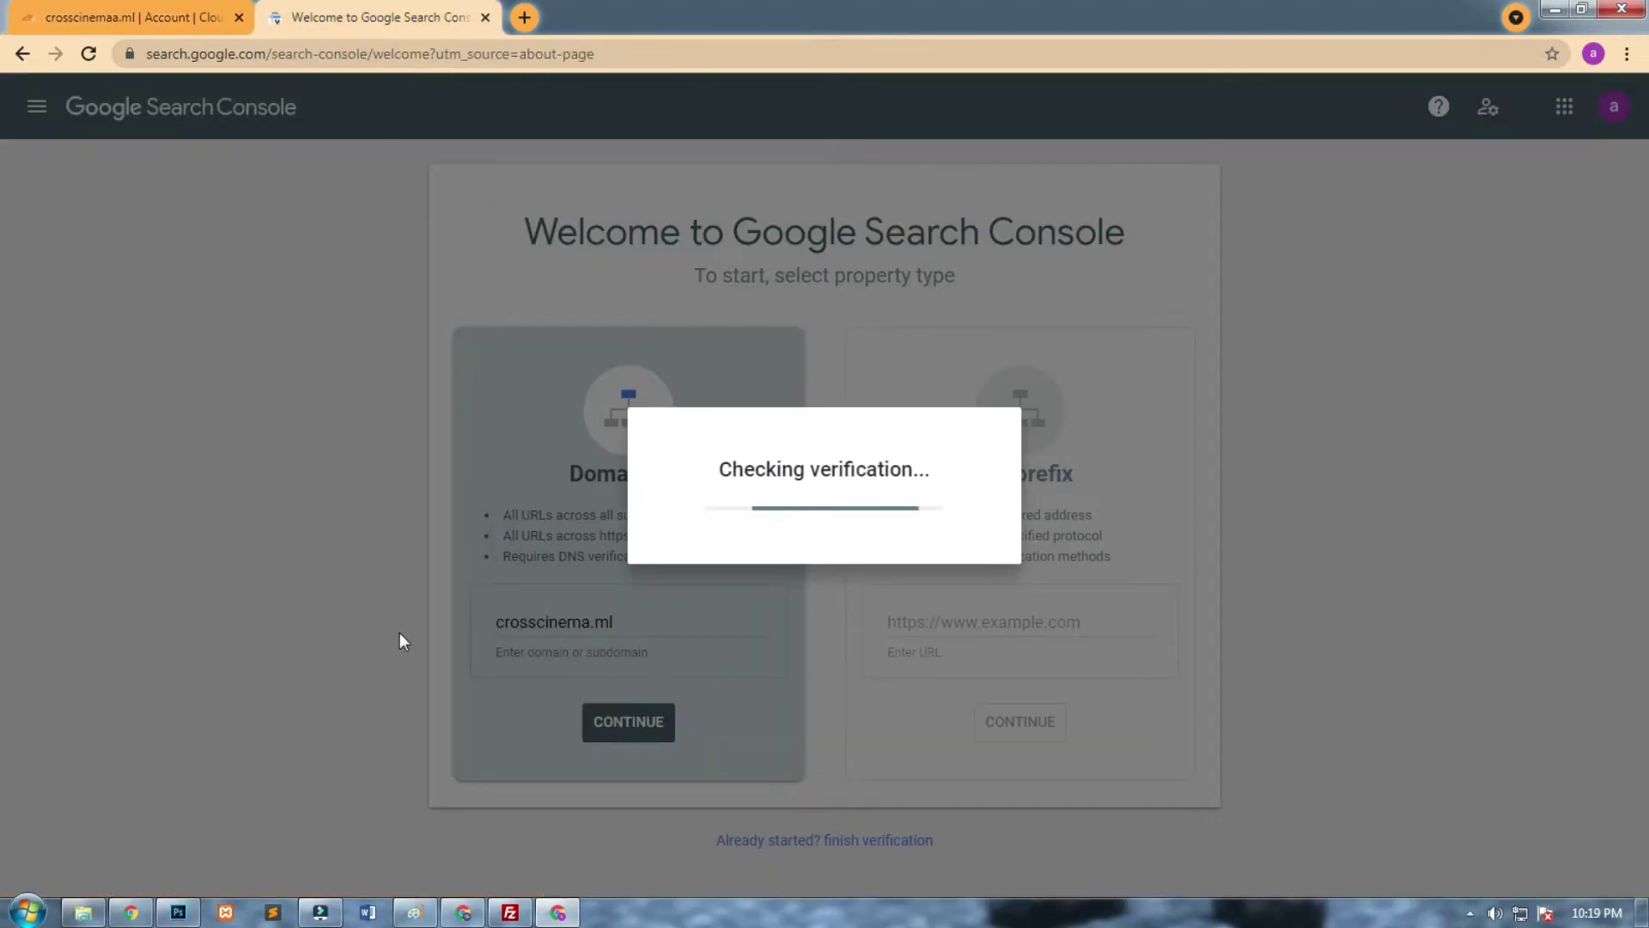
{"action": "left_click", "coordinate": [1102, 660]}
{"action": "left_click", "coordinate": [128, 17]}
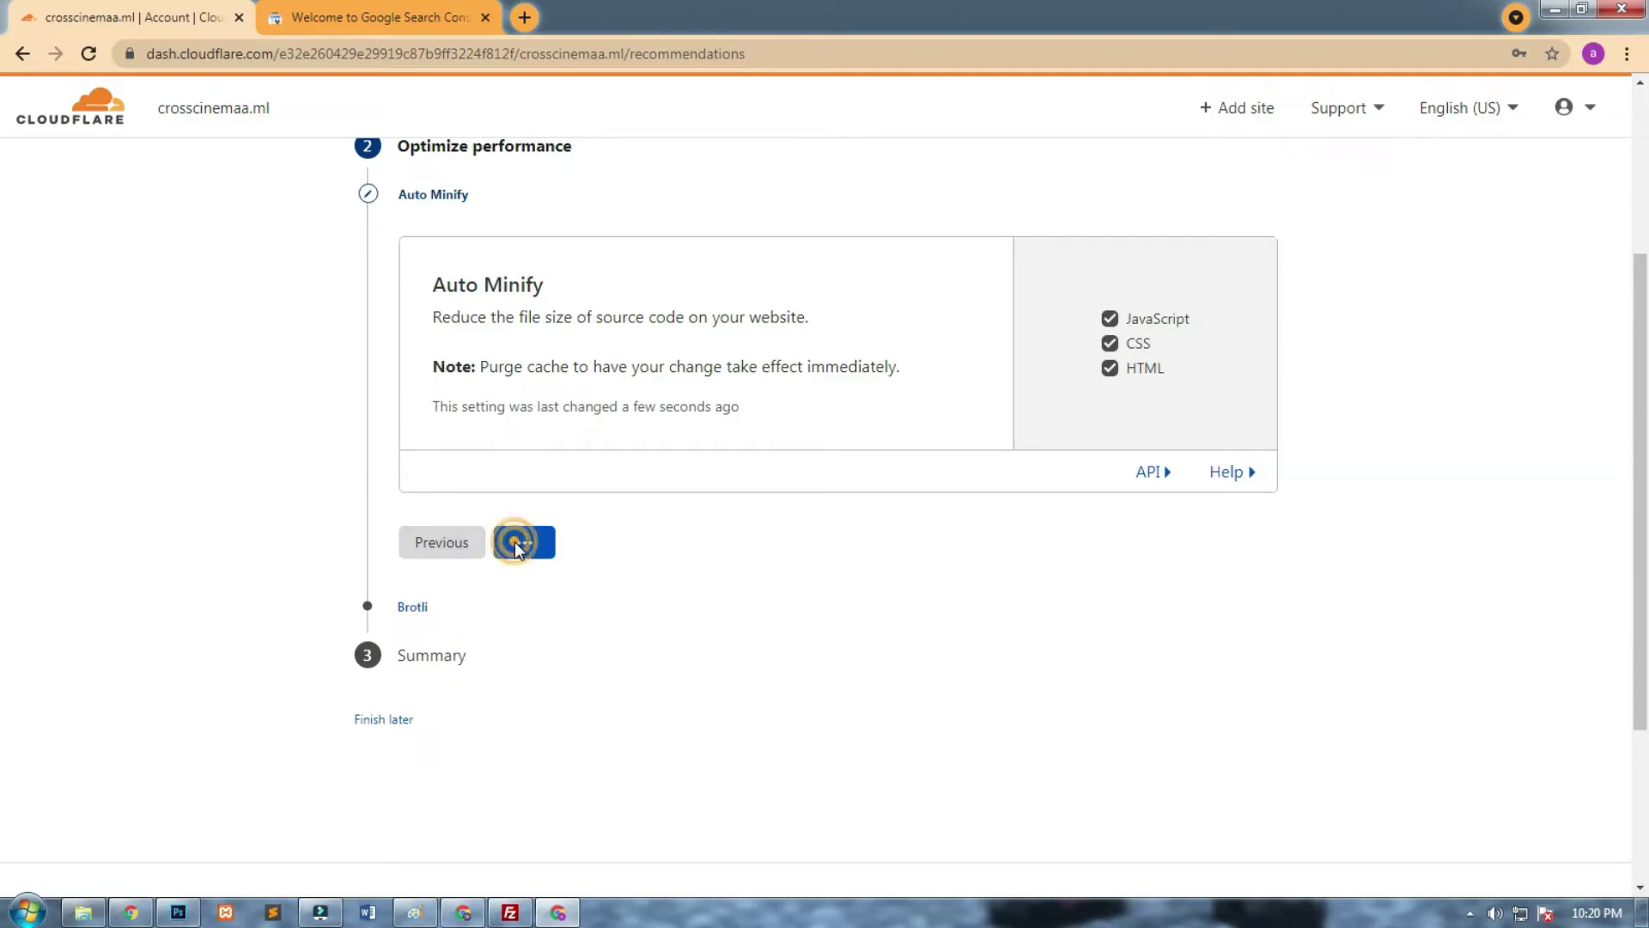
Untick JavaScript, CSS and HTML minification in Auto Minify.
{"action": "scroll", "coordinate": [1612, 622], "scroll_direction": "down", "scroll_amount": 3}
{"action": "scroll", "coordinate": [1612, 621], "scroll_direction": "up", "scroll_amount": 6}
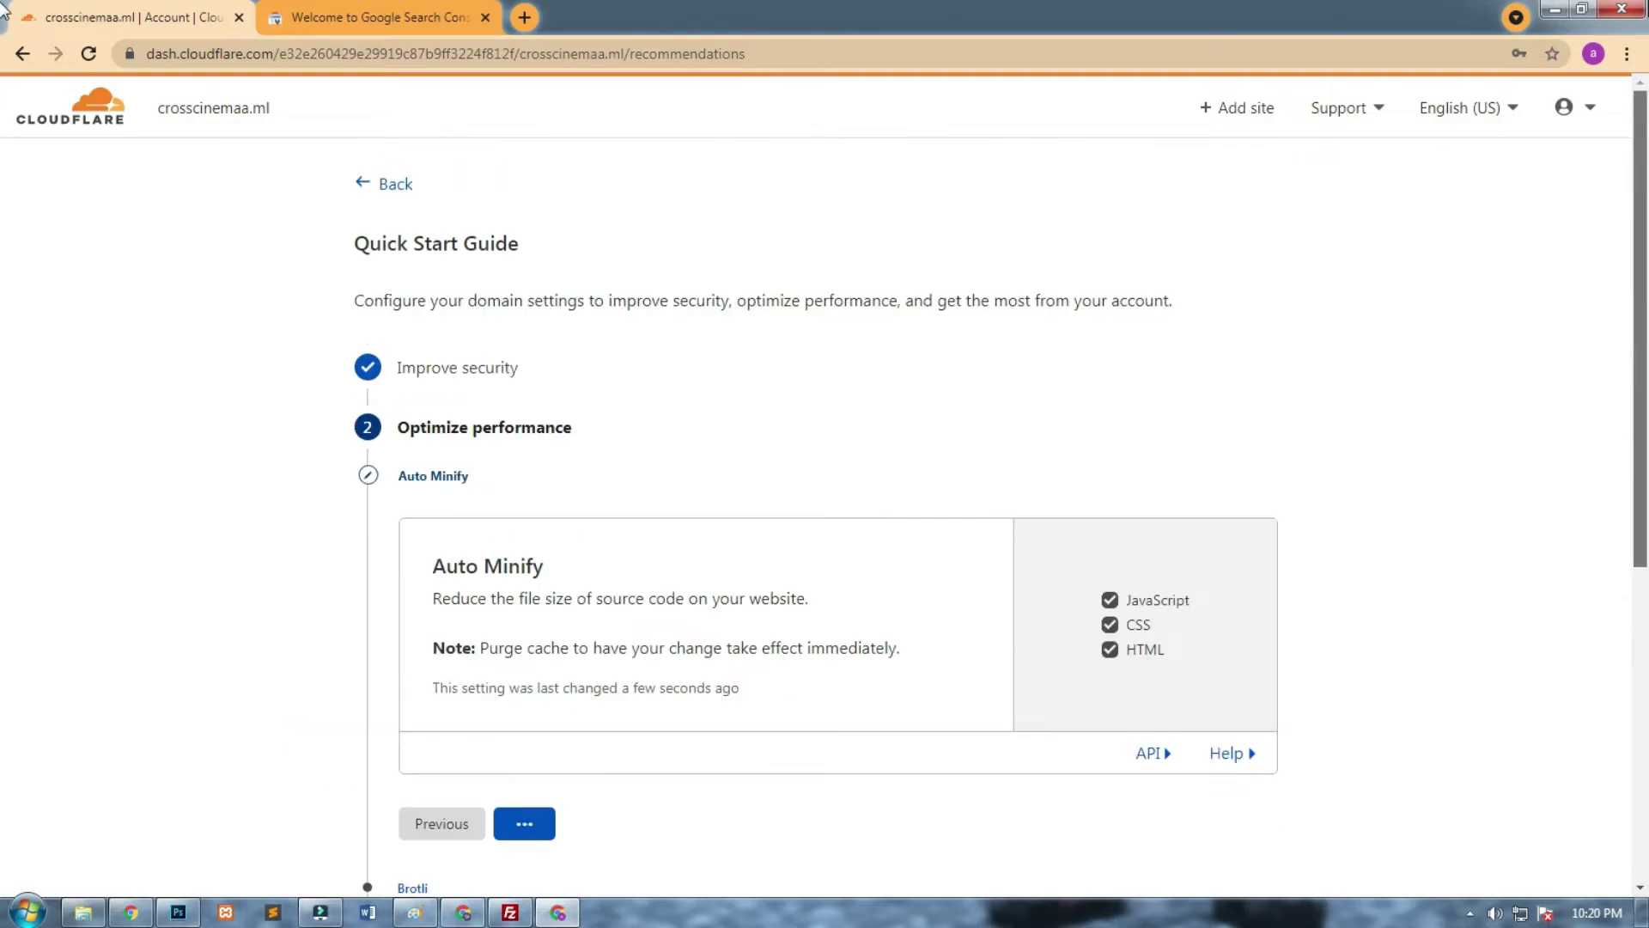
{"action": "scroll", "coordinate": [1623, 566], "scroll_direction": "down", "scroll_amount": 2}
{"action": "scroll", "coordinate": [1567, 612], "scroll_direction": "up", "scroll_amount": 1}
{"action": "scroll", "coordinate": [1583, 404], "scroll_direction": "down", "scroll_amount": 1}
{"action": "scroll", "coordinate": [1575, 378], "scroll_direction": "up", "scroll_amount": 1}
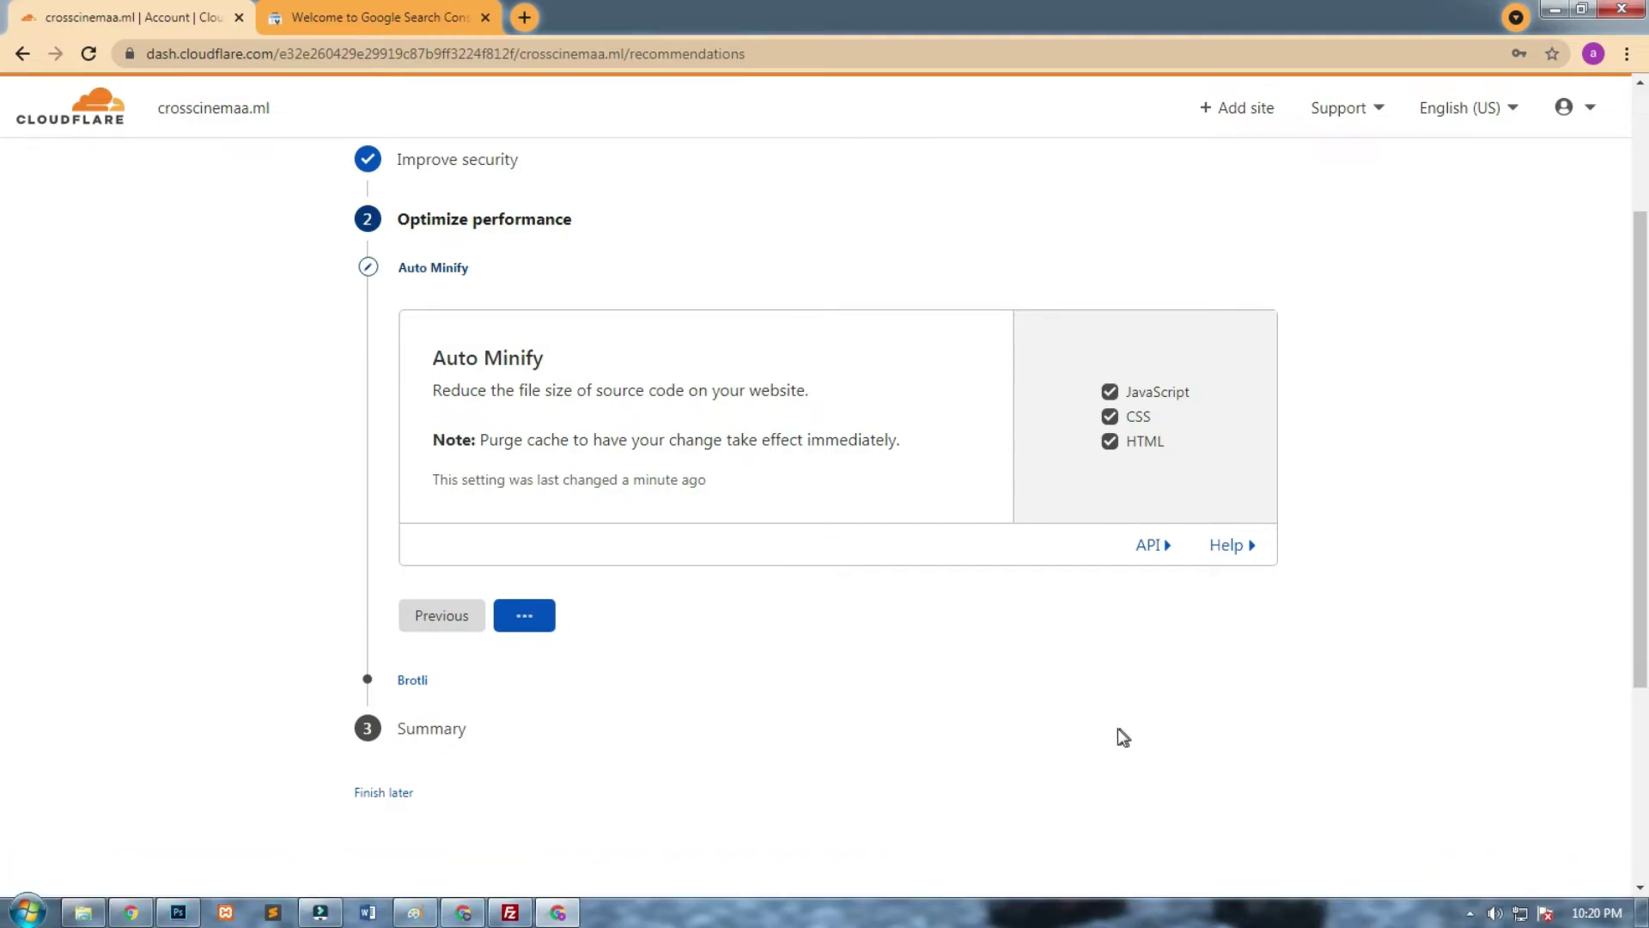
{"action": "left_click", "coordinate": [1108, 392]}
{"action": "left_click", "coordinate": [1109, 416]}
{"action": "left_click", "coordinate": [1109, 441]}
Resave Always Use HTTPS, Auto Minify and Brotli, then finish the quick start guide.
{"action": "left_click", "coordinate": [461, 618]}
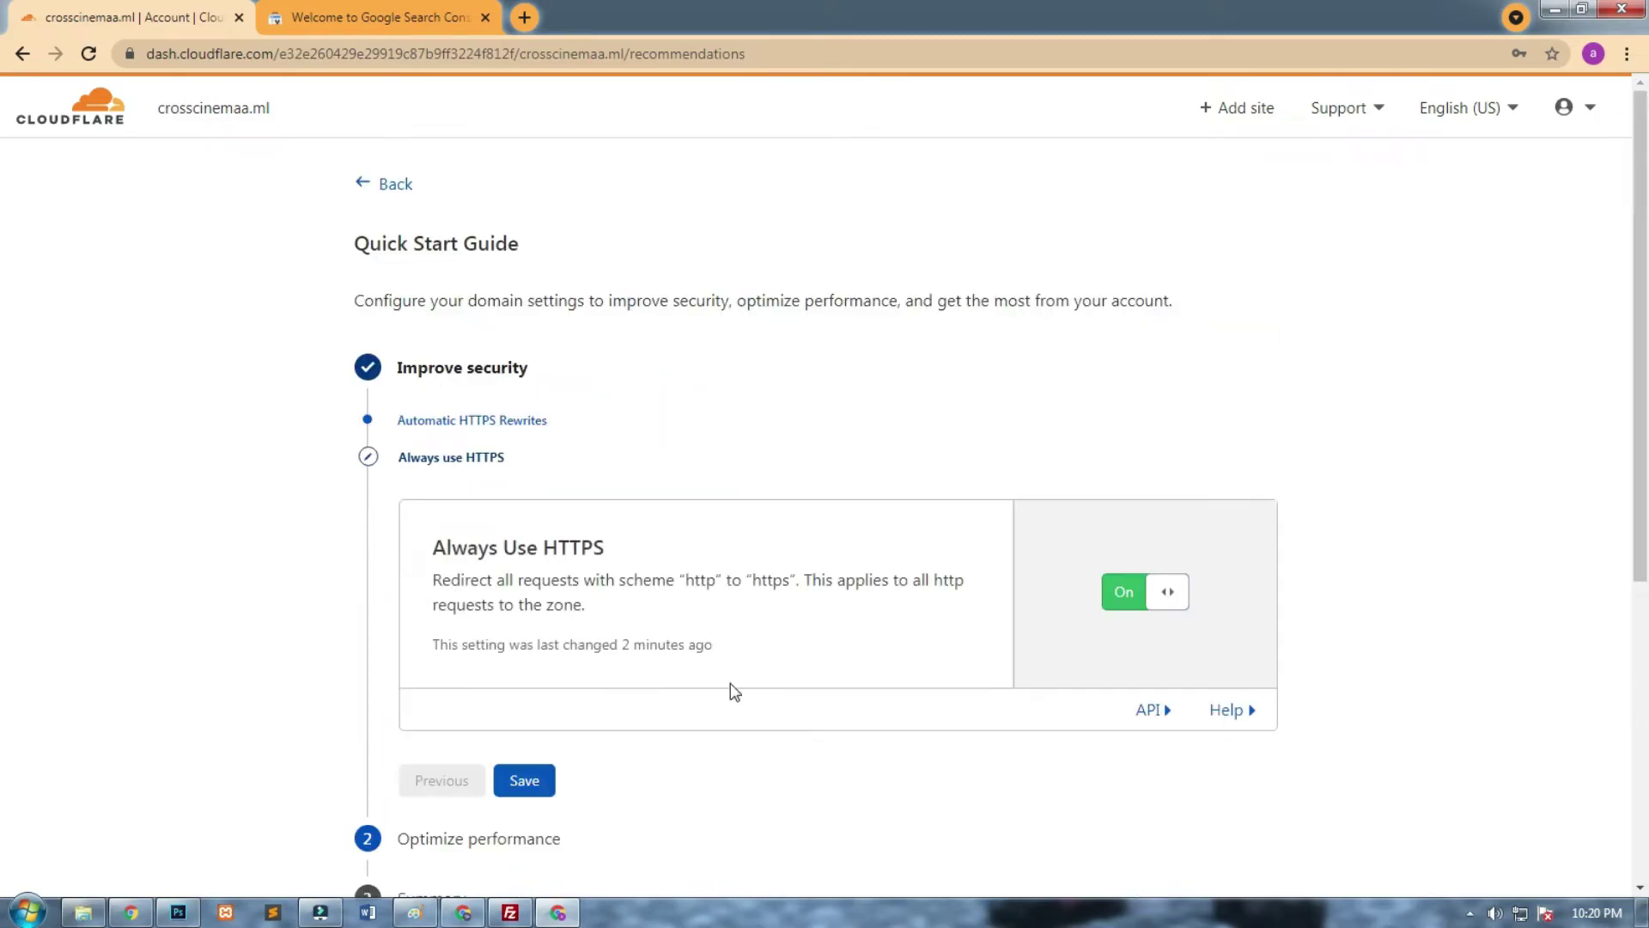
{"action": "left_click", "coordinate": [544, 786]}
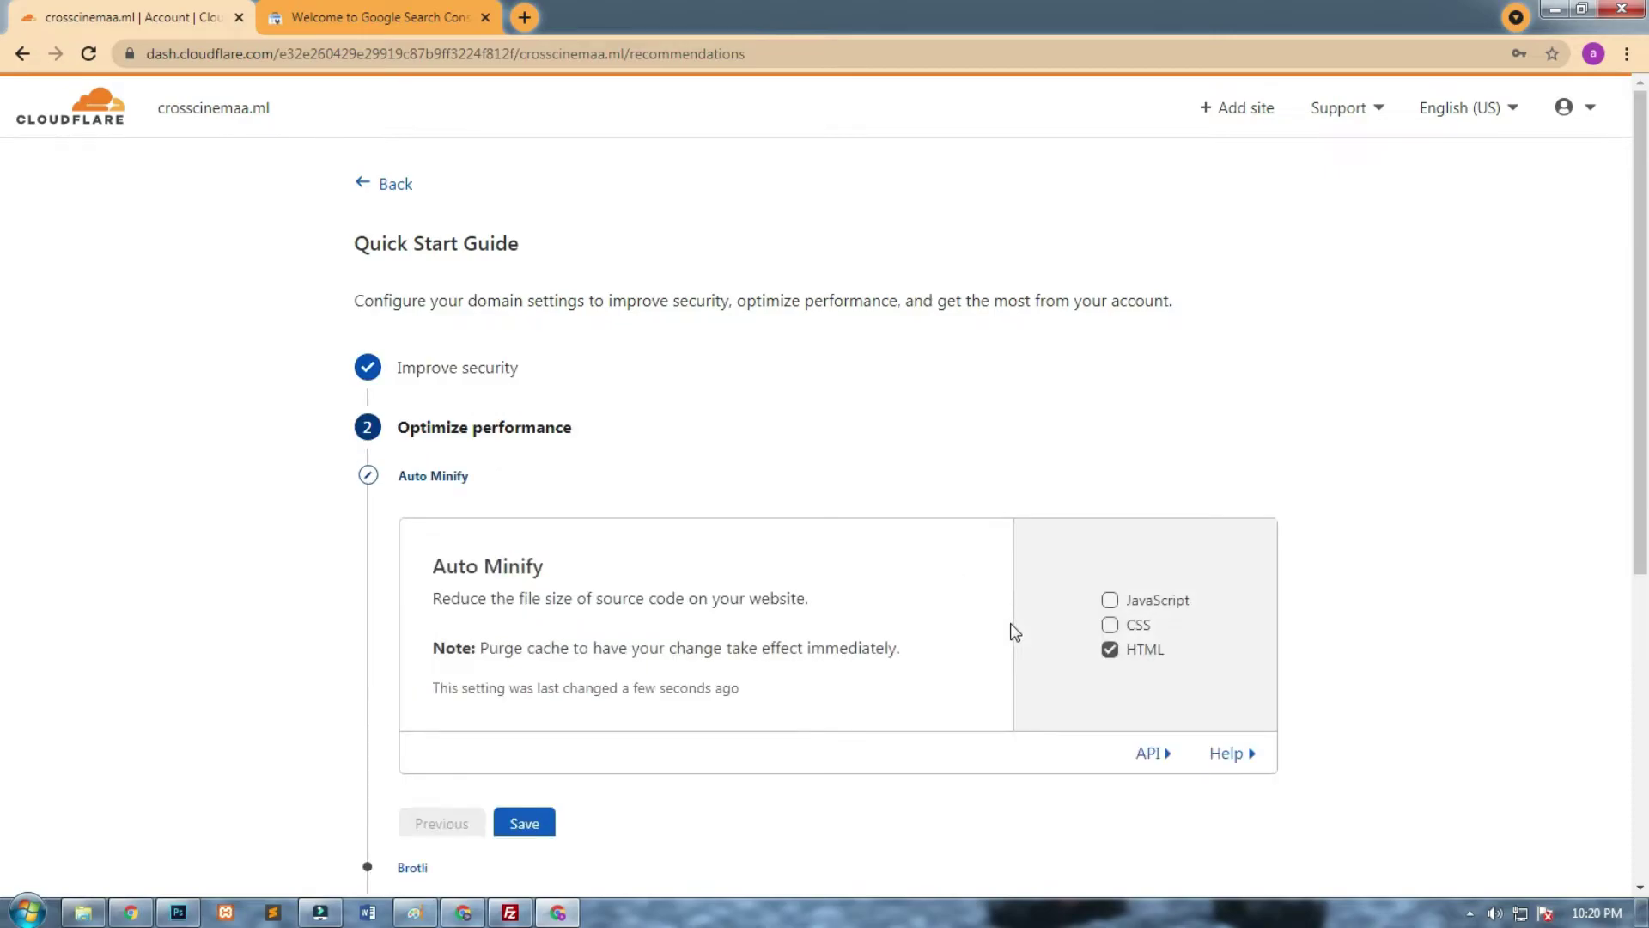
{"action": "left_click", "coordinate": [1125, 658]}
{"action": "left_click", "coordinate": [544, 830]}
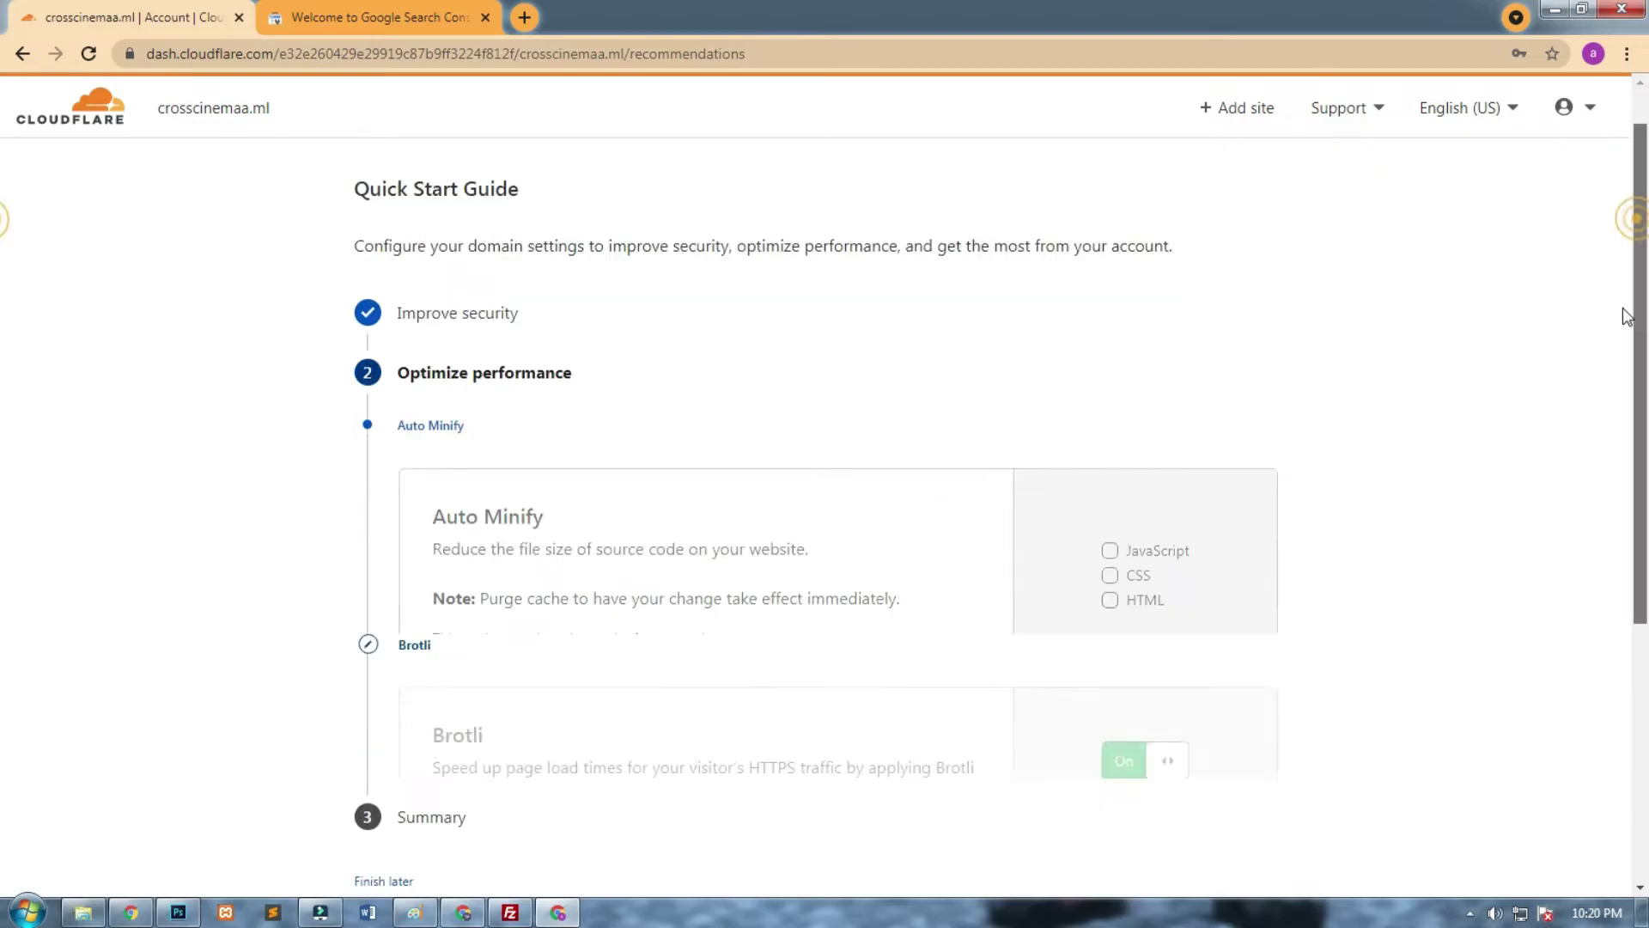
{"action": "left_click", "coordinate": [538, 424]}
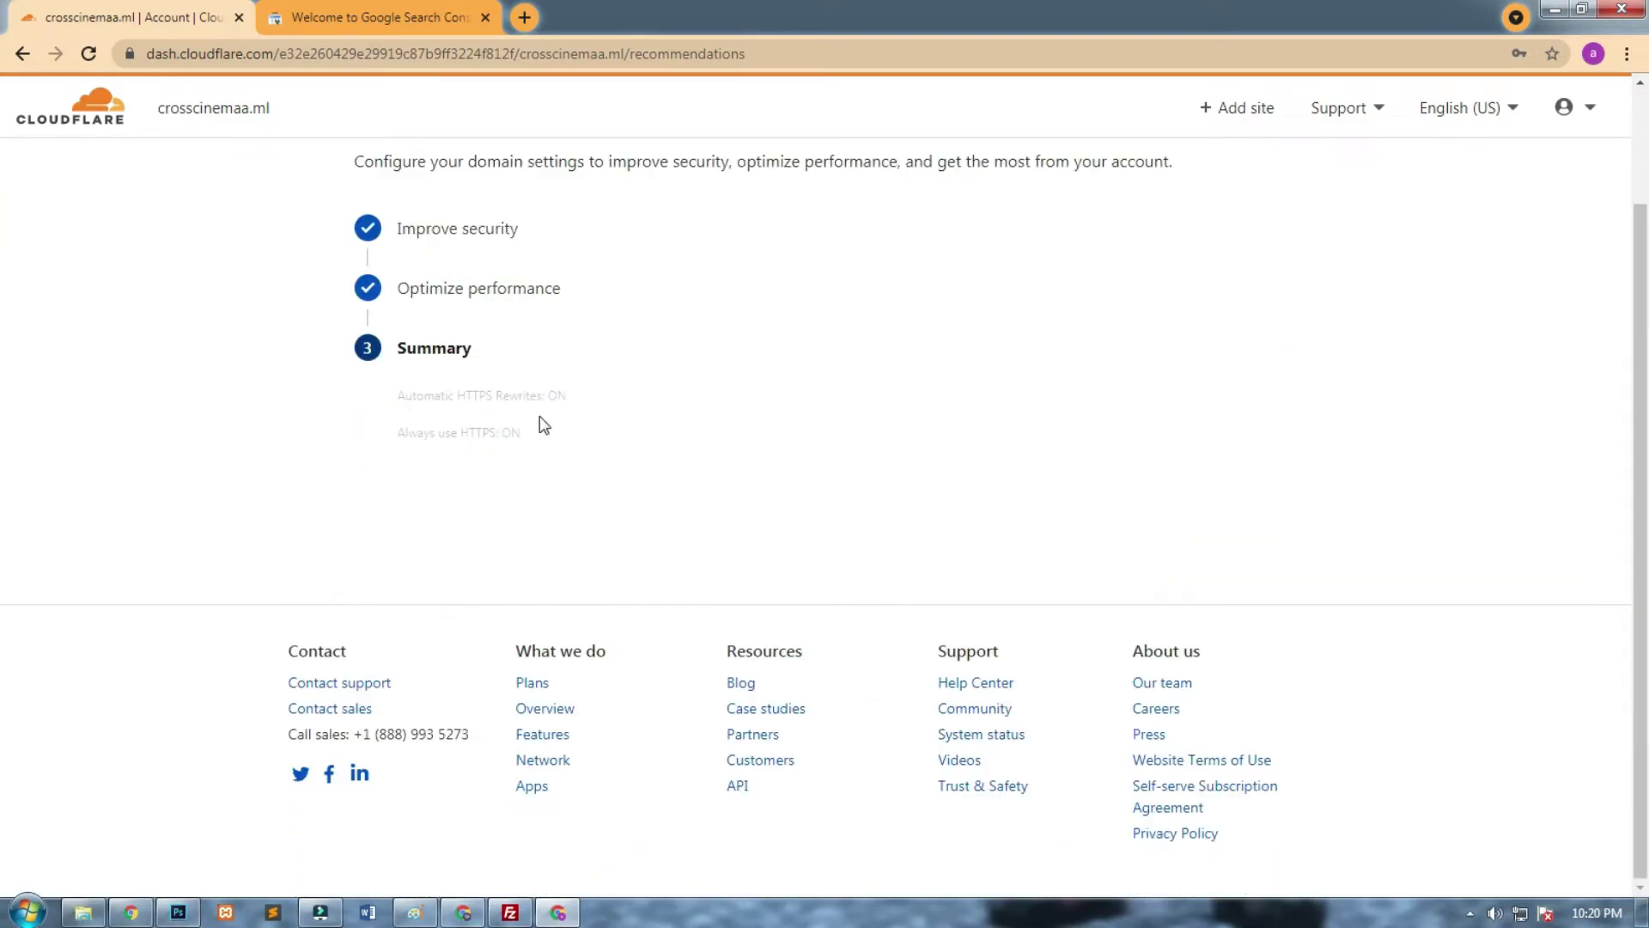
{"action": "left_click", "coordinate": [450, 445]}
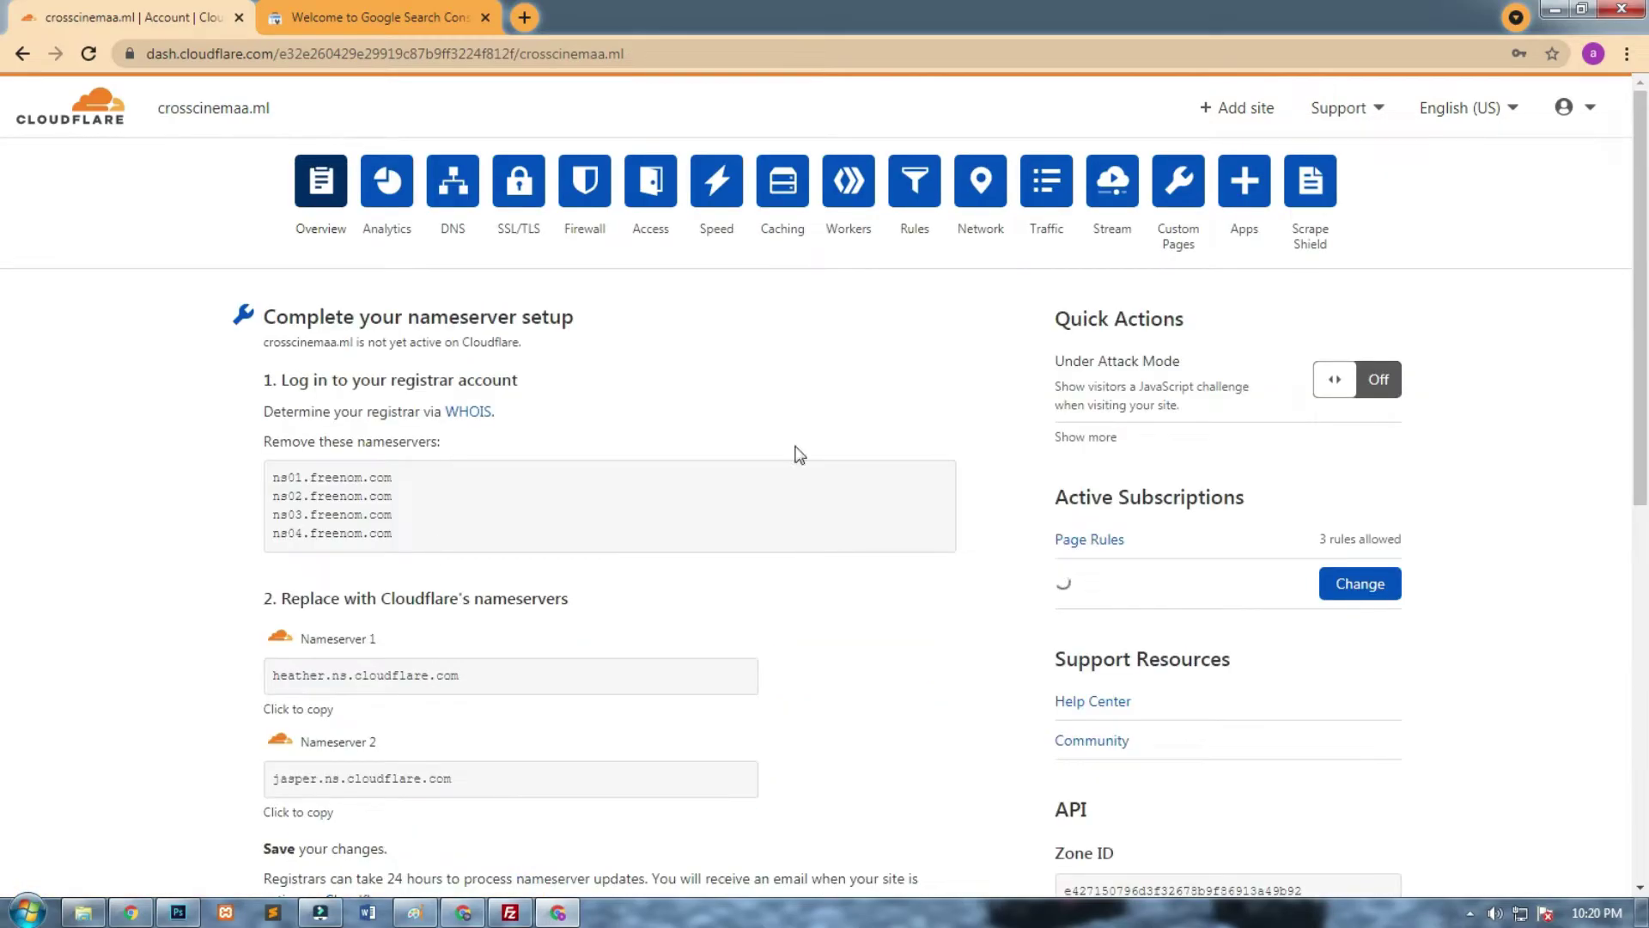
Review the crosscinemaa.ml overview showing nameserver setup still pending.
{"action": "scroll", "coordinate": [1612, 420], "scroll_direction": "down", "scroll_amount": 5}
{"action": "scroll", "coordinate": [1612, 421], "scroll_direction": "down", "scroll_amount": 5}
{"action": "scroll", "coordinate": [1591, 568], "scroll_direction": "up", "scroll_amount": 1}
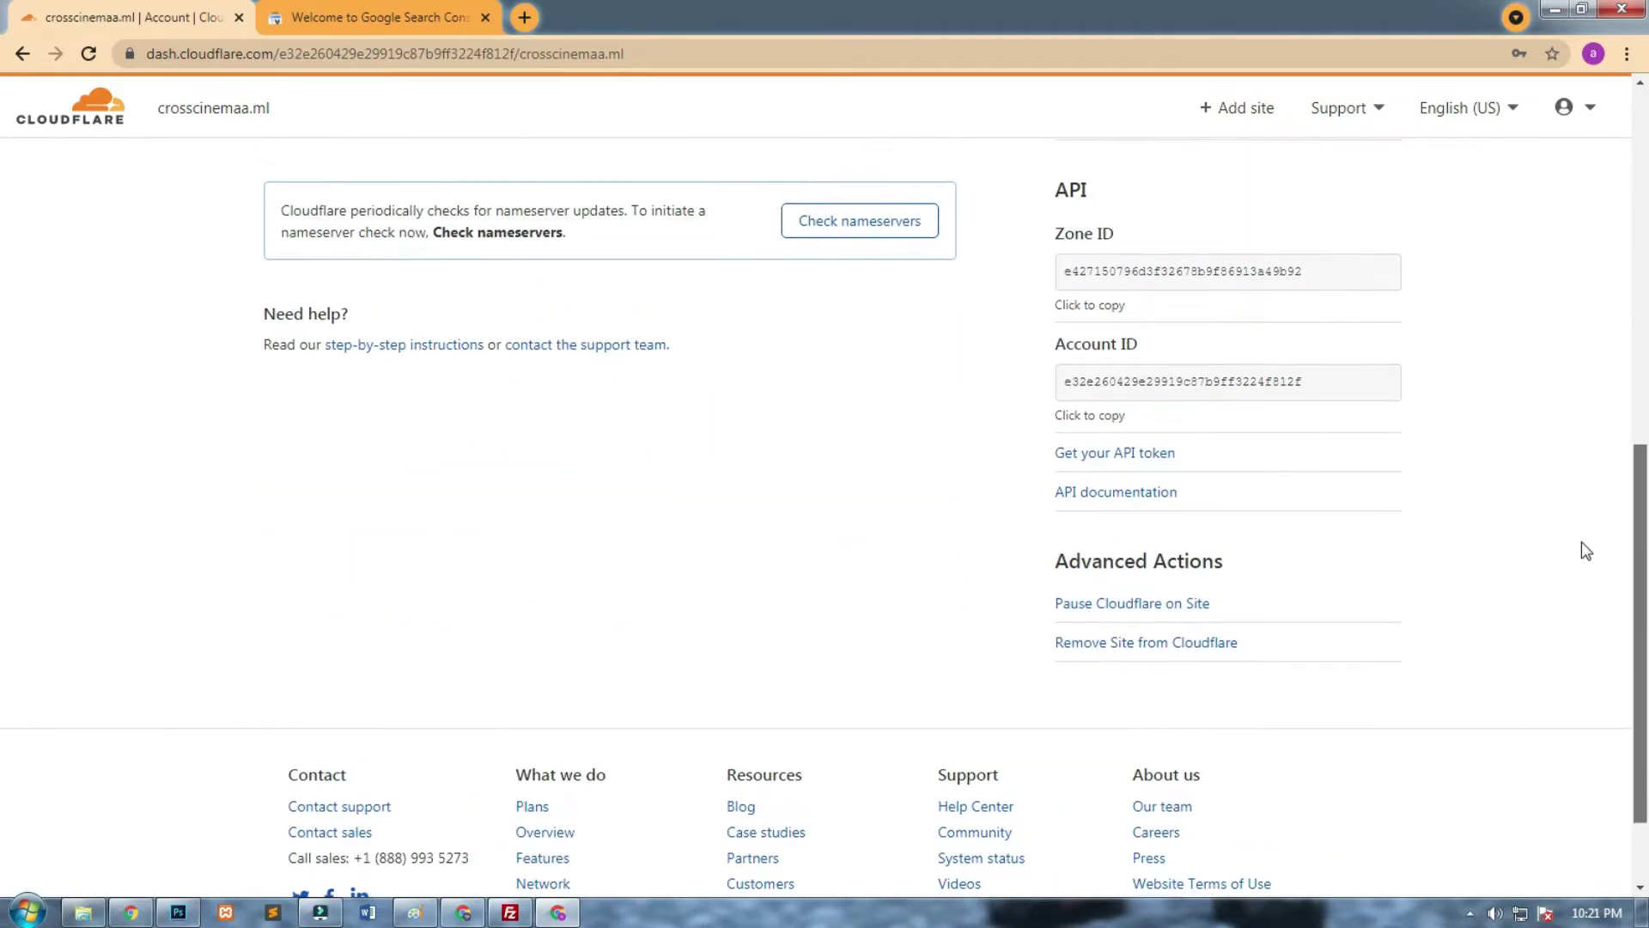
{"action": "scroll", "coordinate": [1585, 551], "scroll_direction": "up", "scroll_amount": 9}
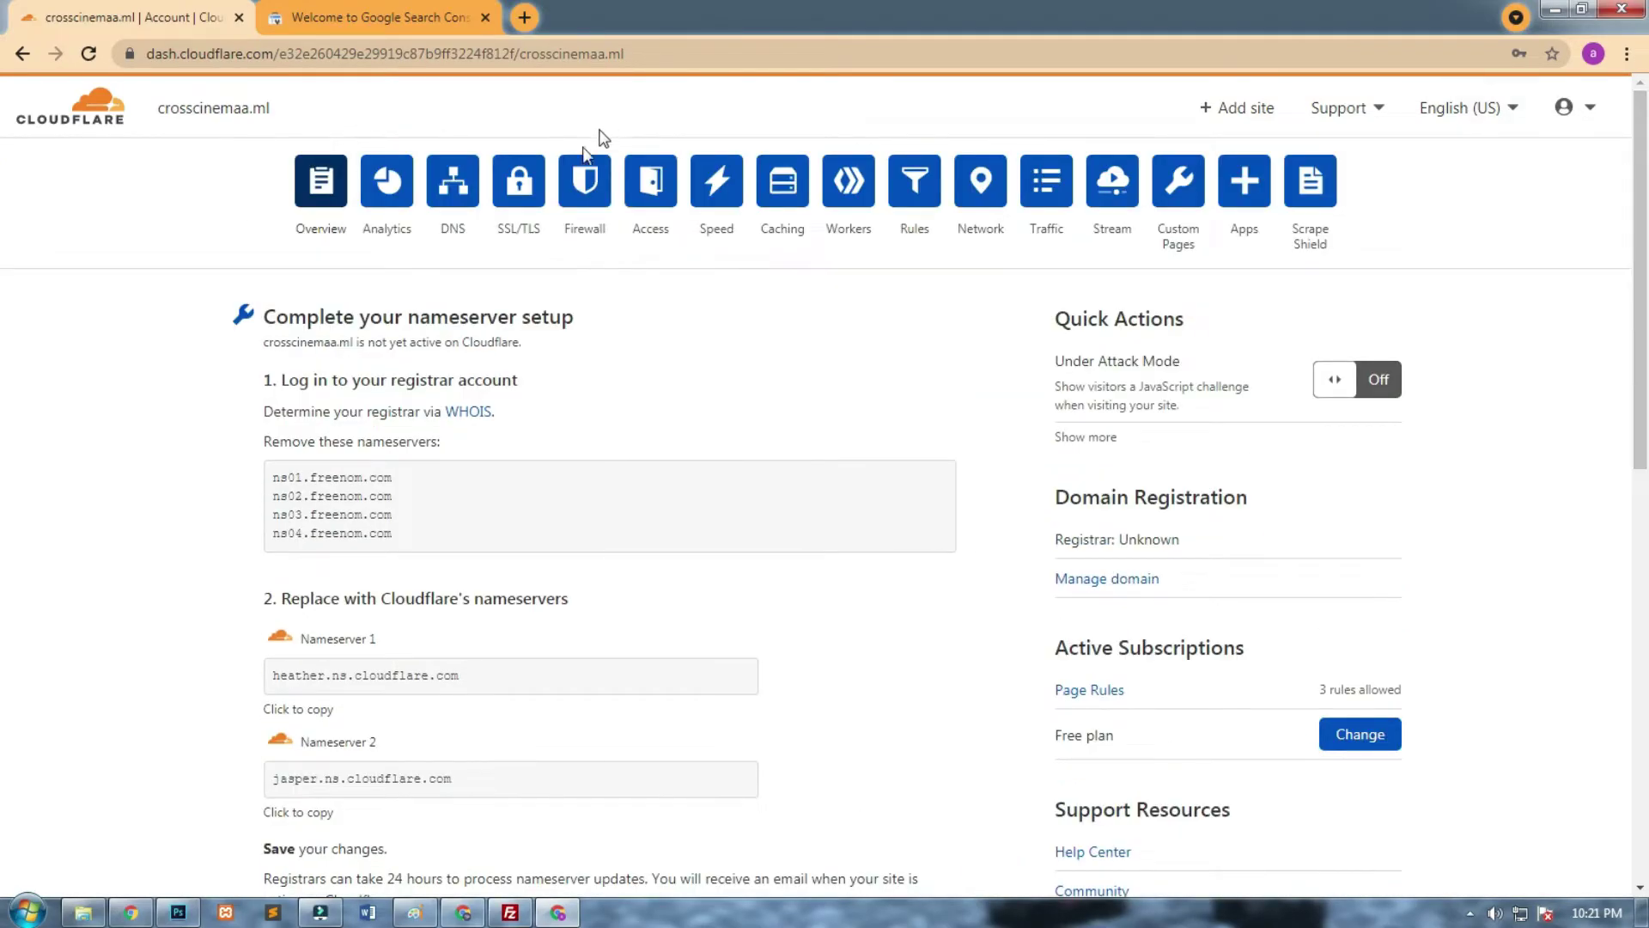
{"action": "left_click", "coordinate": [524, 19]}
Load crosscinemaa.ml in the new tab, which reports the site can't be reached.
{"action": "type", "text": "crosscinema"}
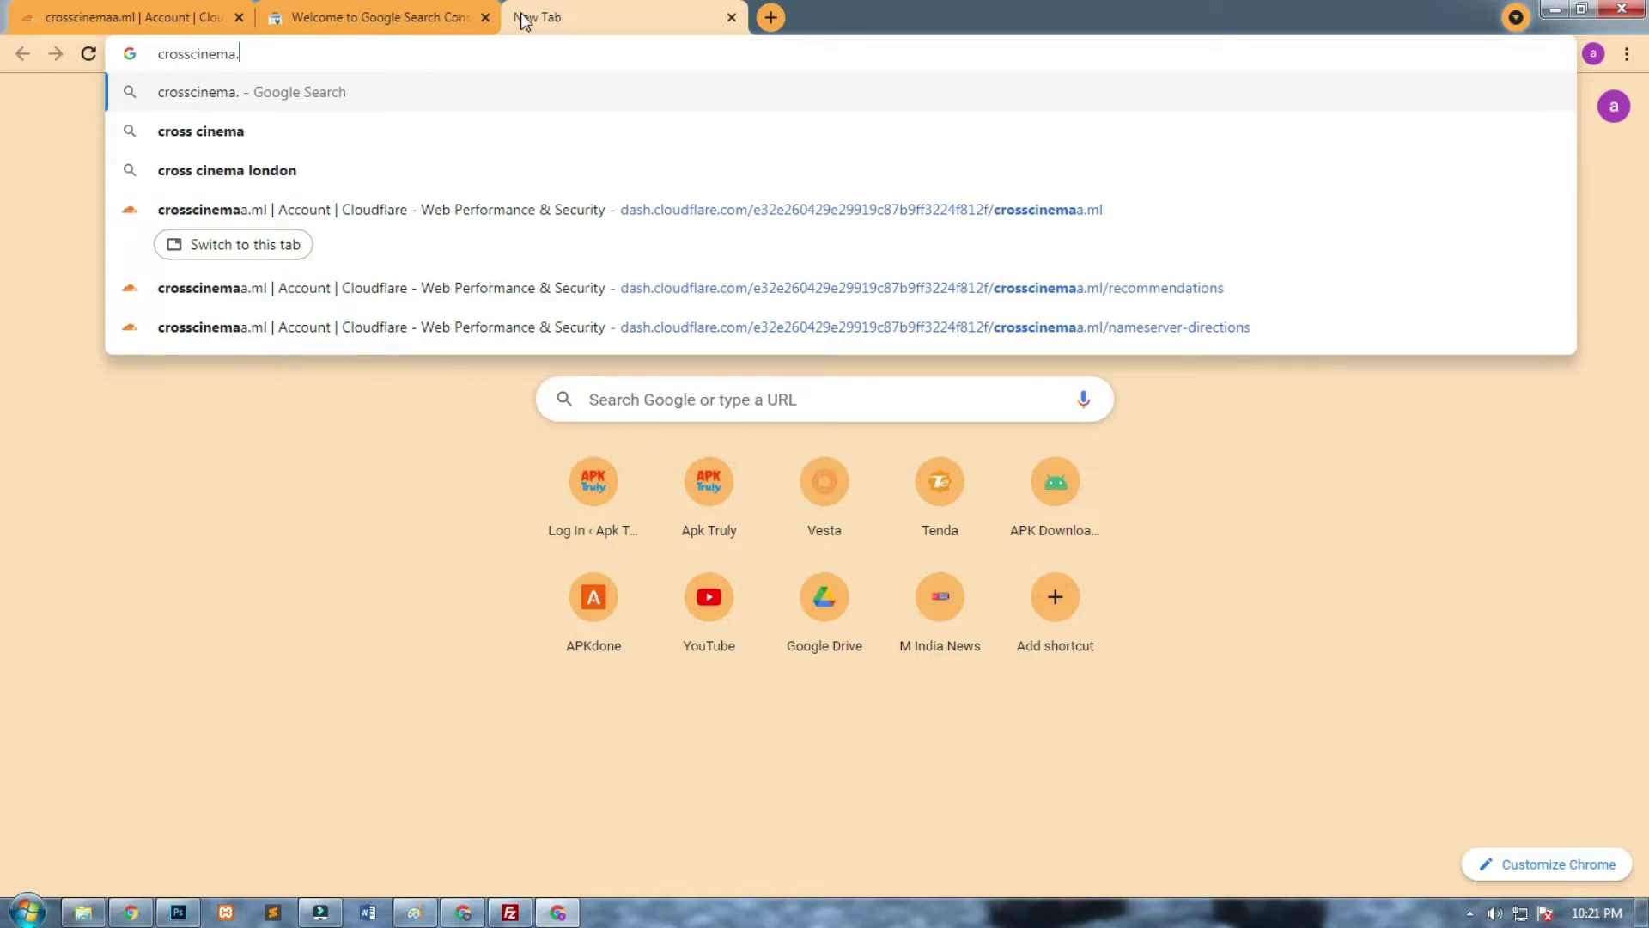
{"action": "type", "text": "a"}
{"action": "type", "text": ".ml"}
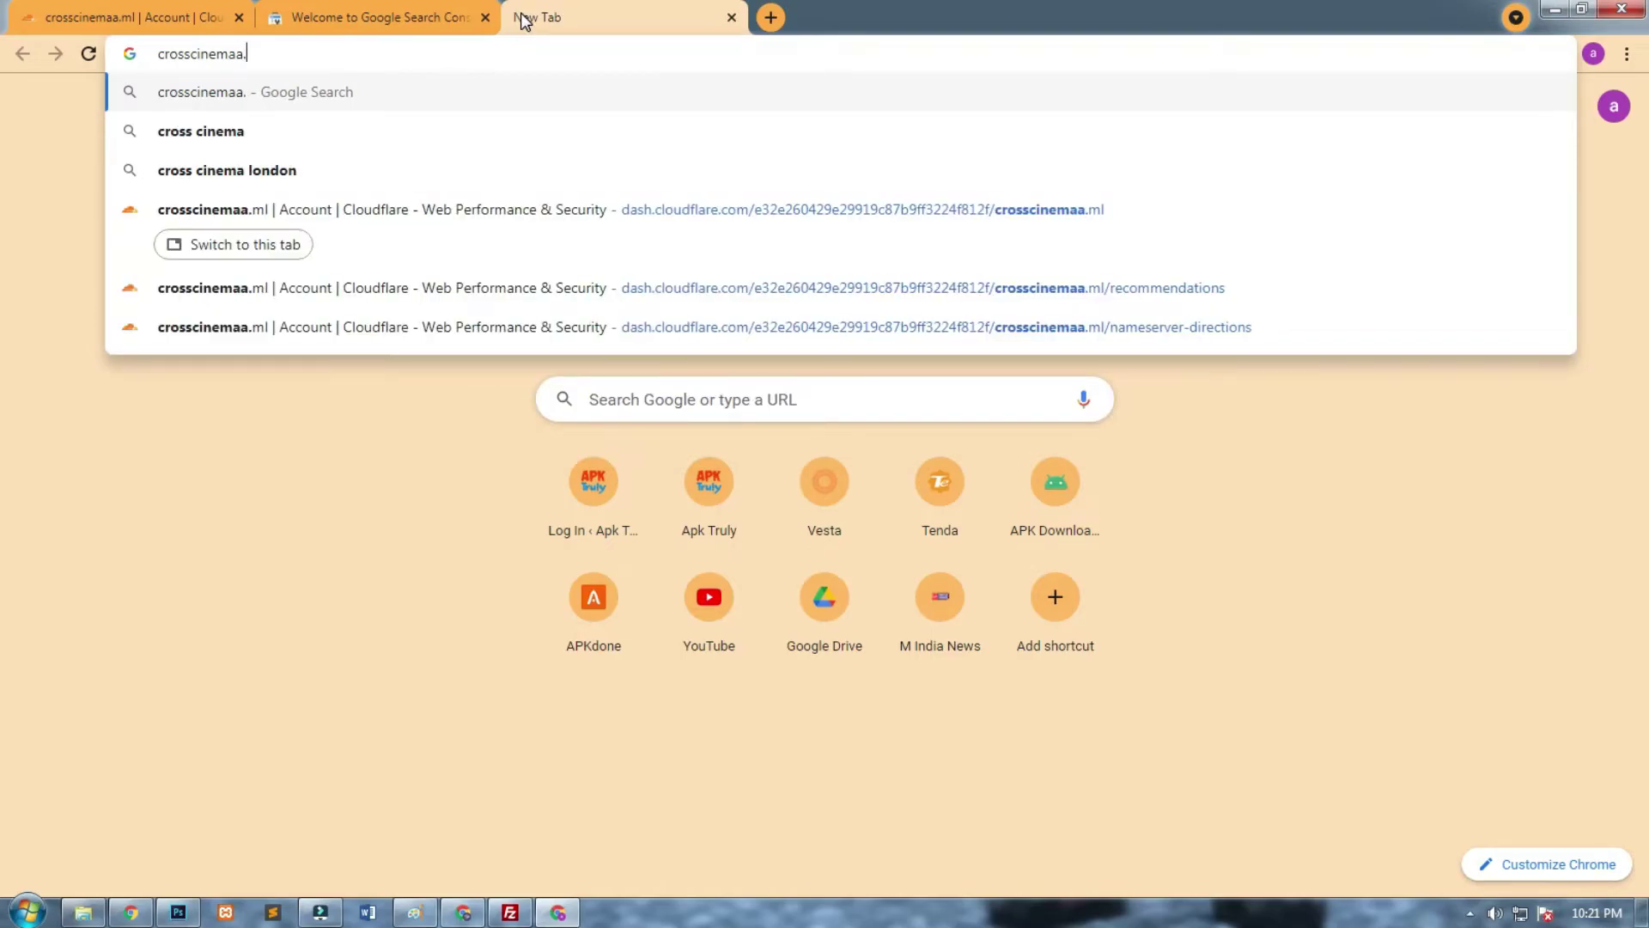
{"action": "key", "text": "Return"}
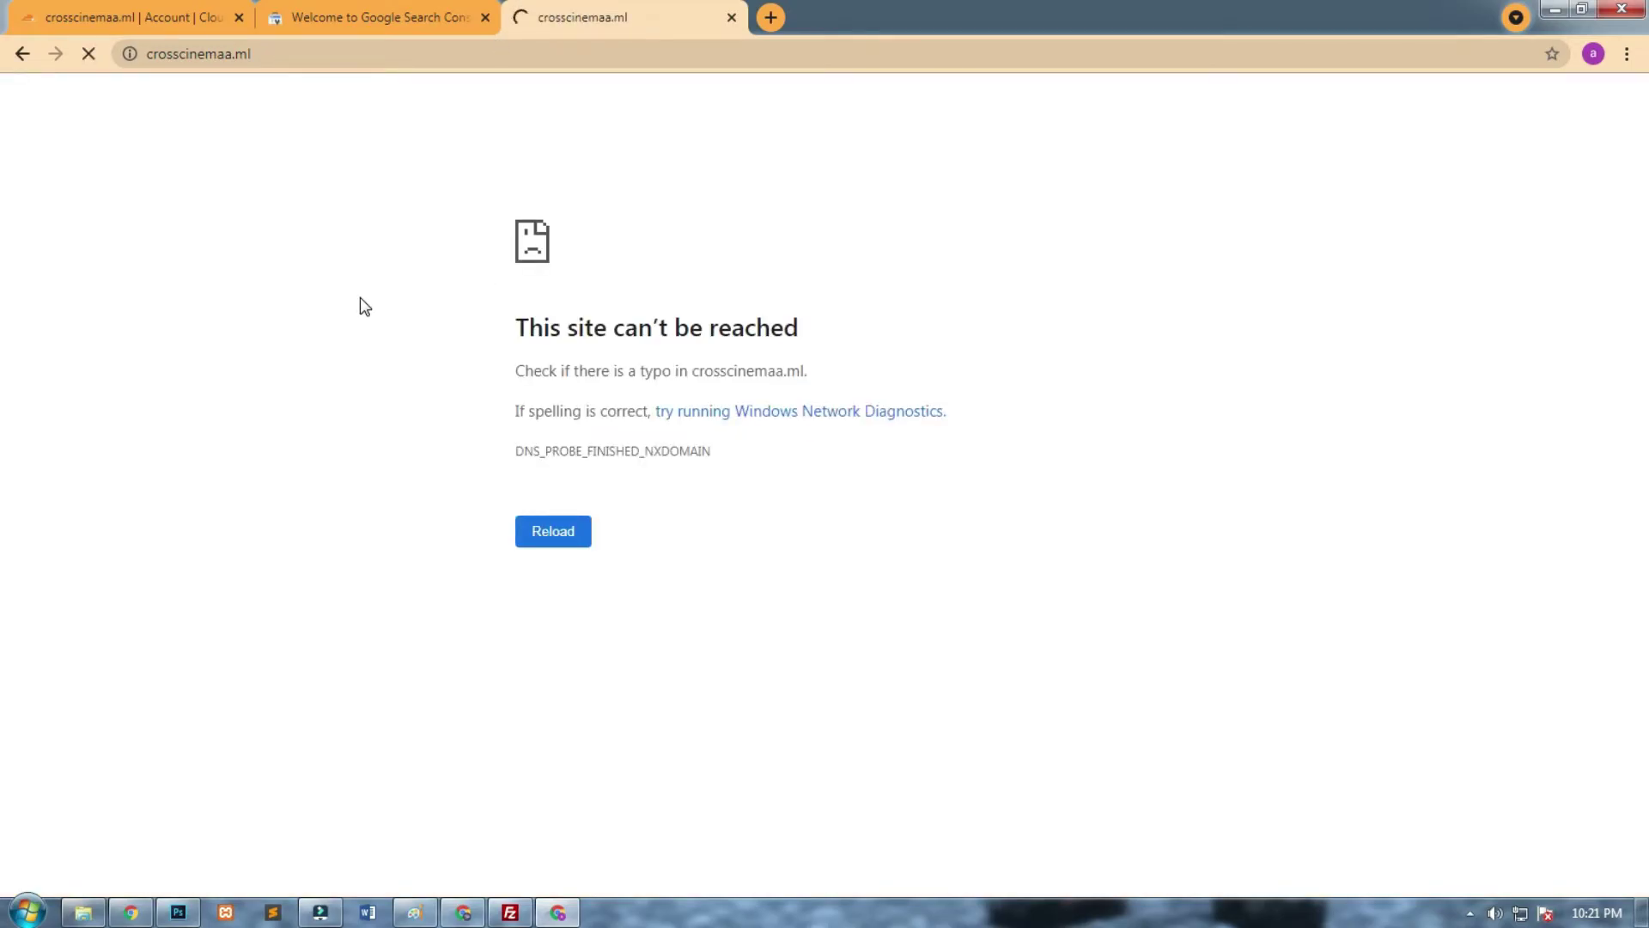
Check the Search Console and Freenom windows, then return to the Cloudflare overview.
{"action": "left_click", "coordinate": [368, 10]}
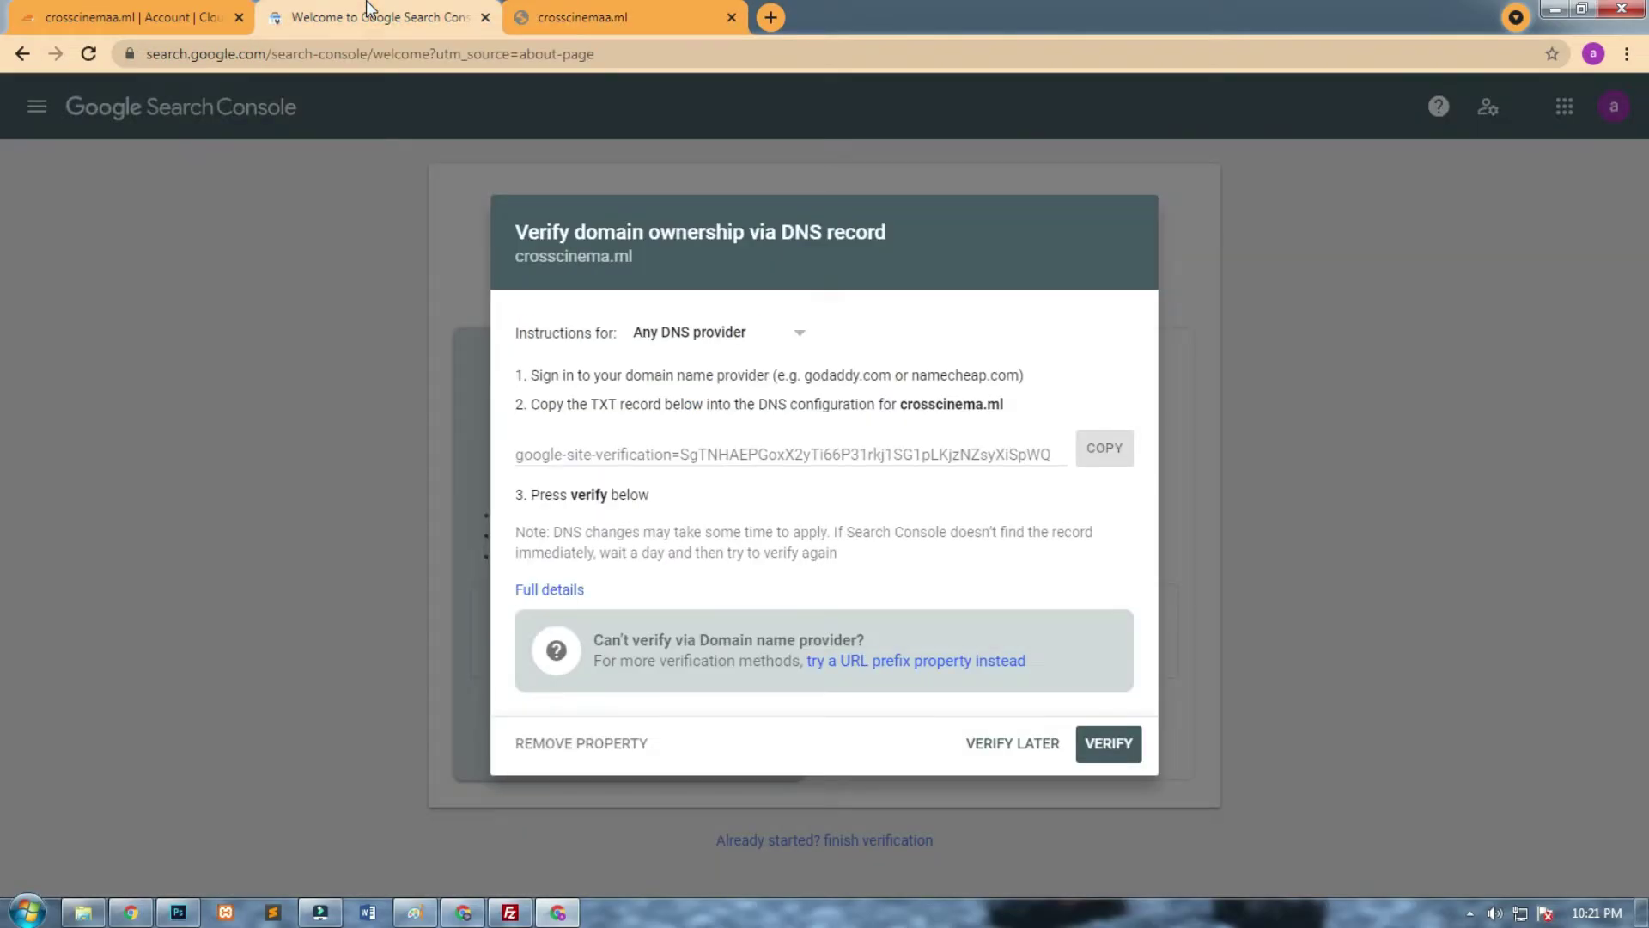
{"action": "left_click", "coordinate": [138, 11]}
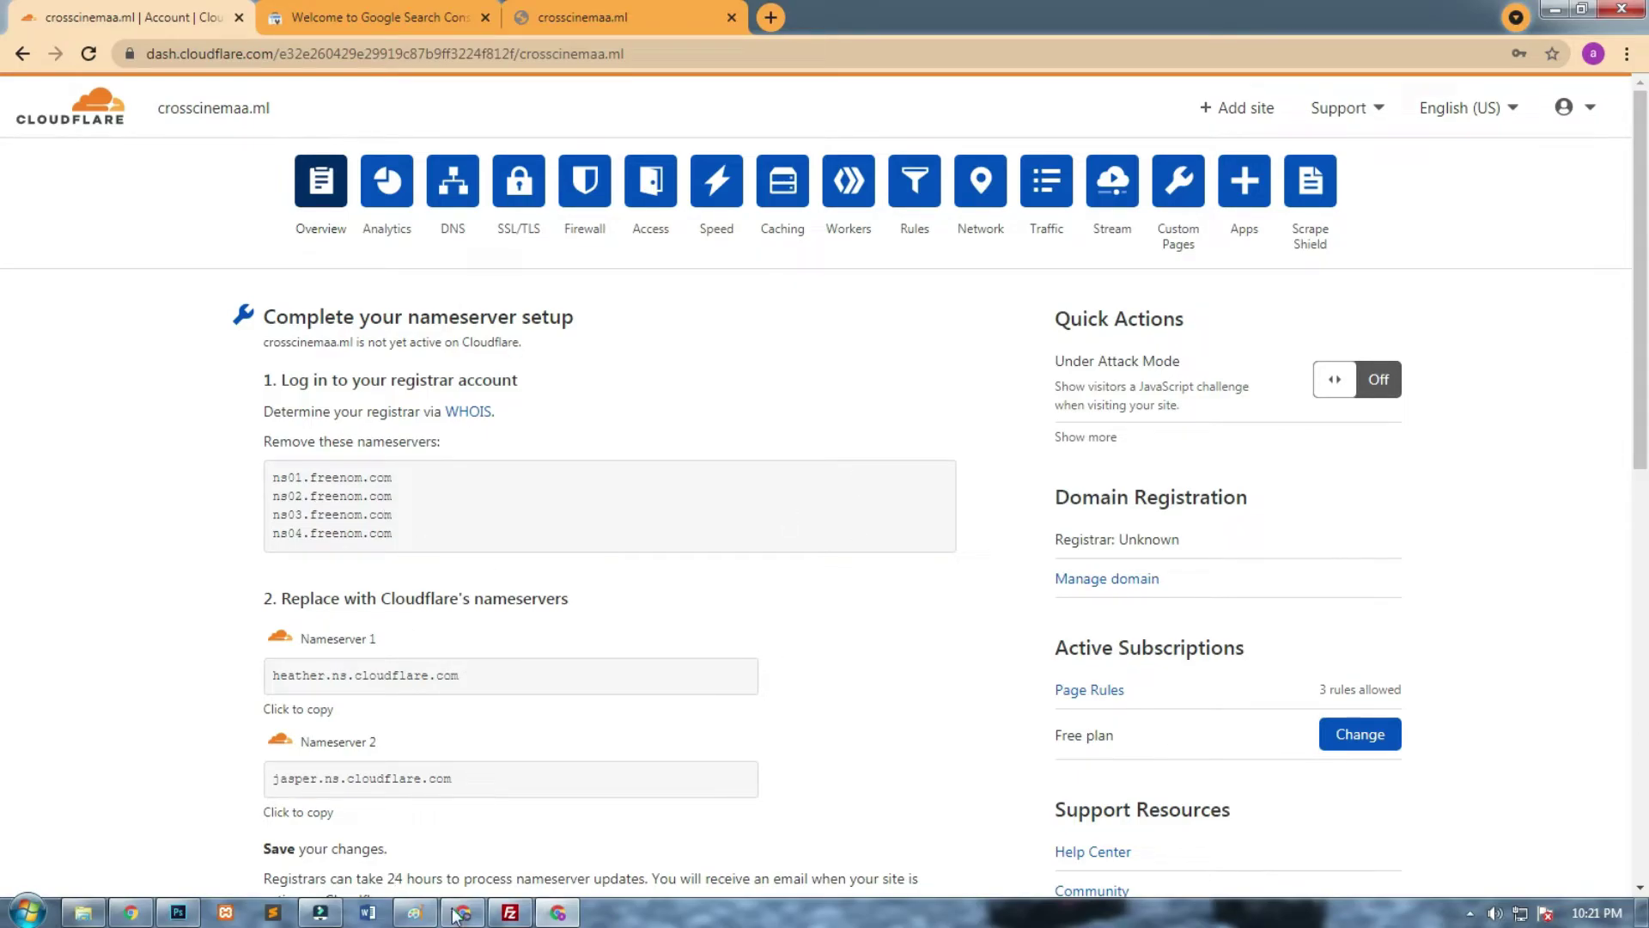
{"action": "left_click", "coordinate": [131, 912]}
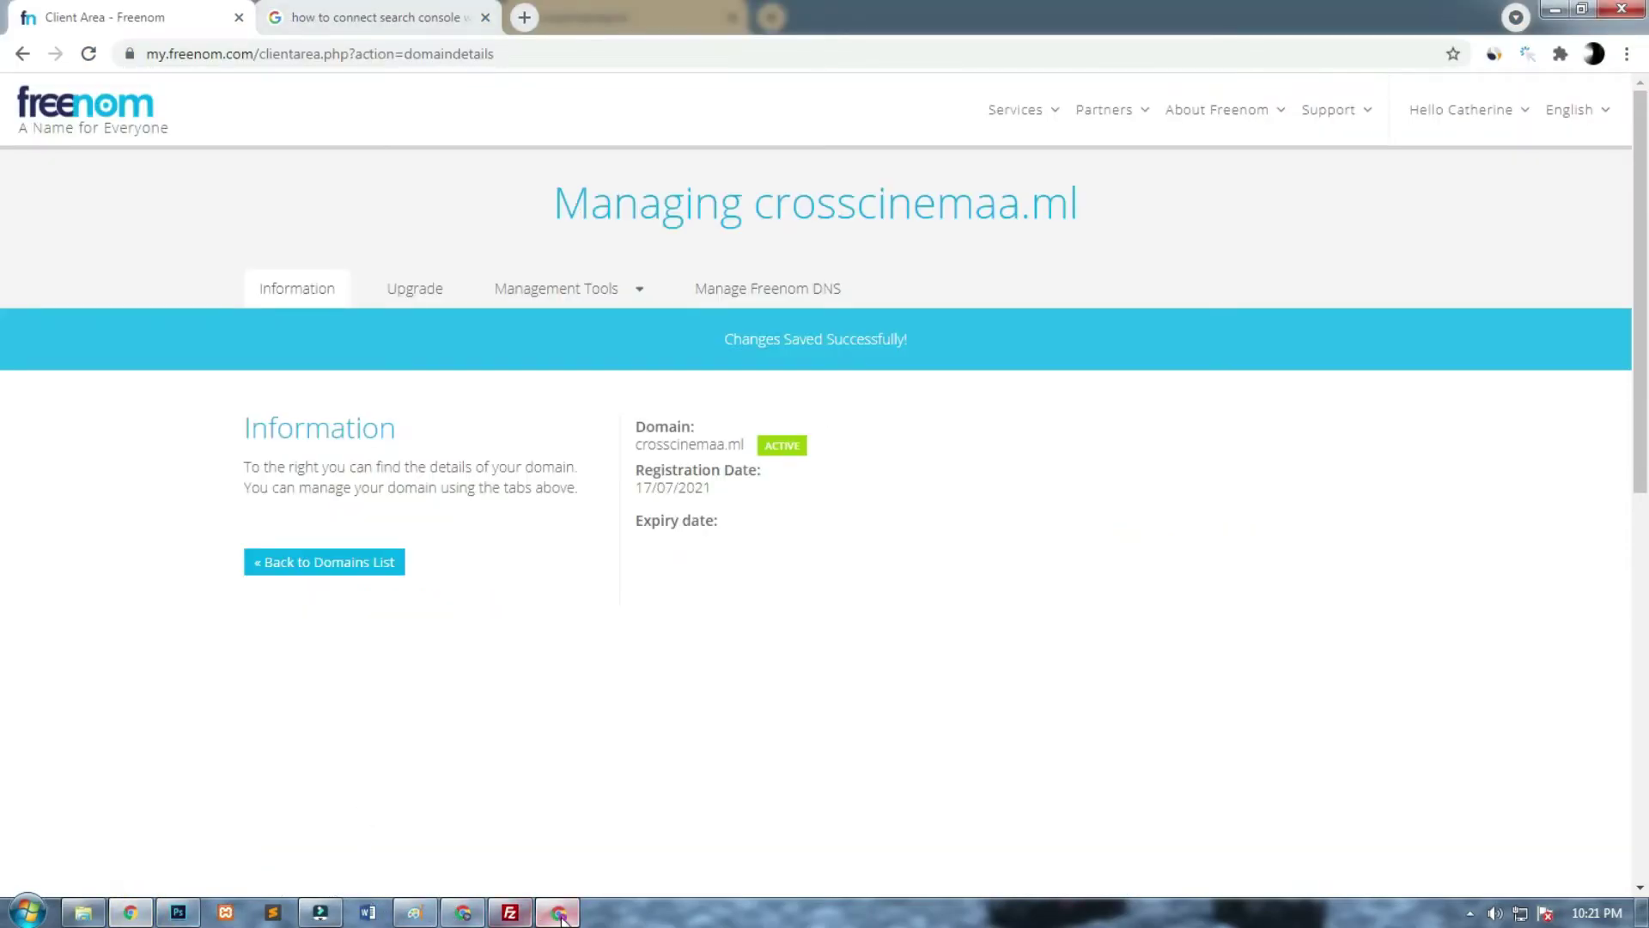
{"action": "left_click", "coordinate": [465, 912]}
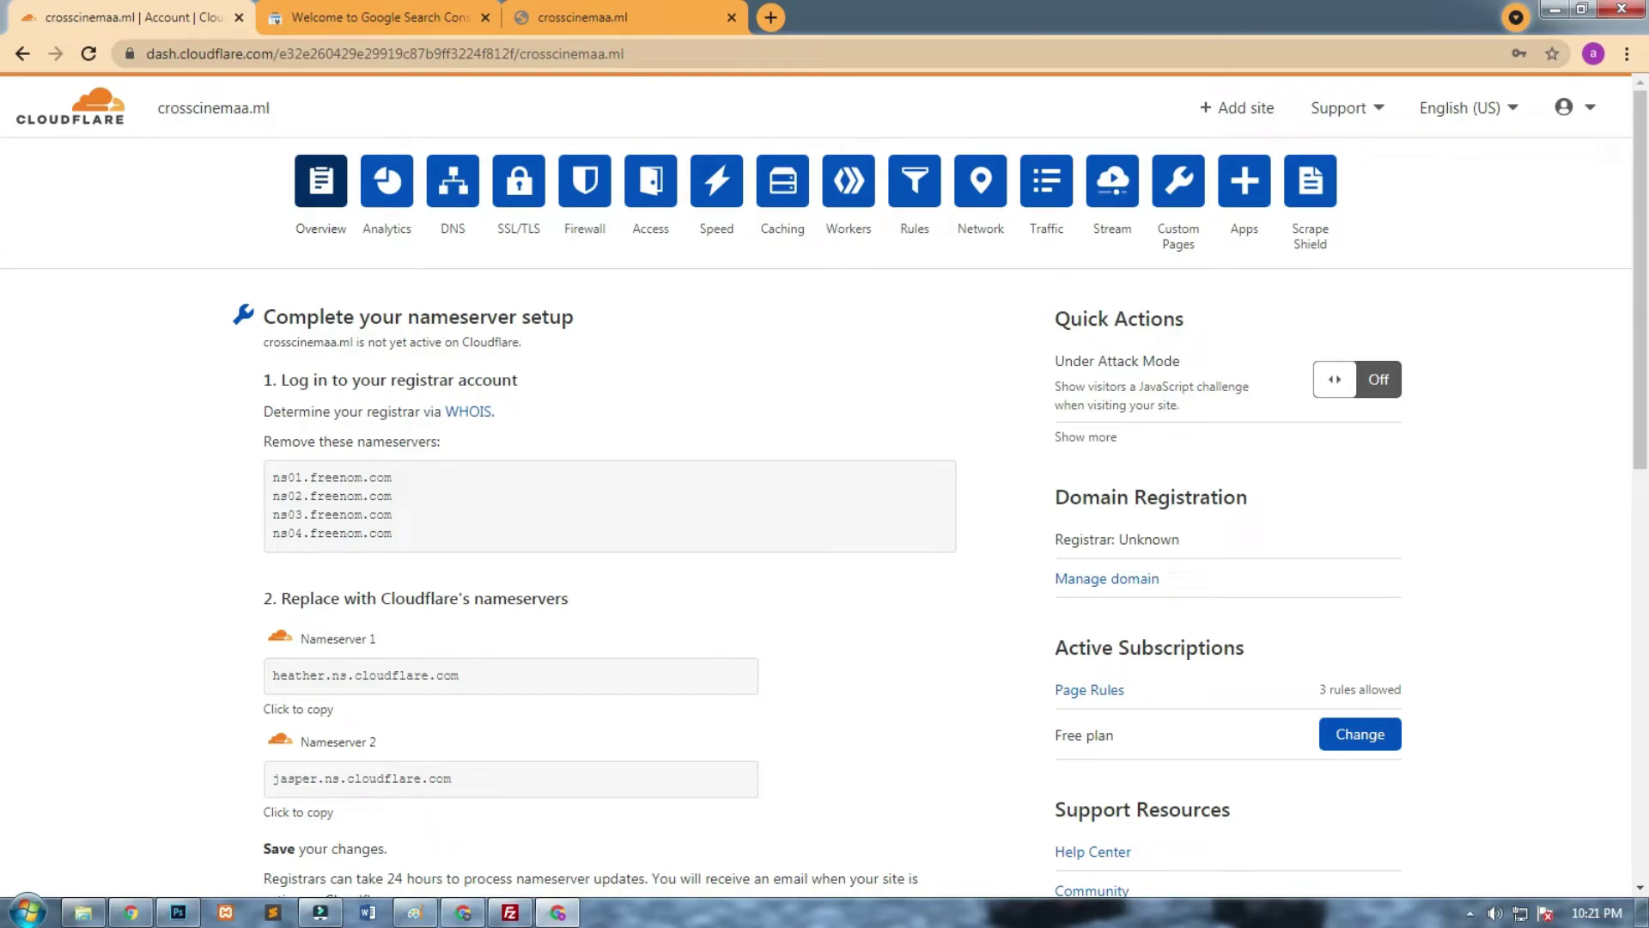
Turn on Under Attack Mode, then open its disable dialog and browse the security levels.
{"action": "left_click", "coordinate": [1370, 392]}
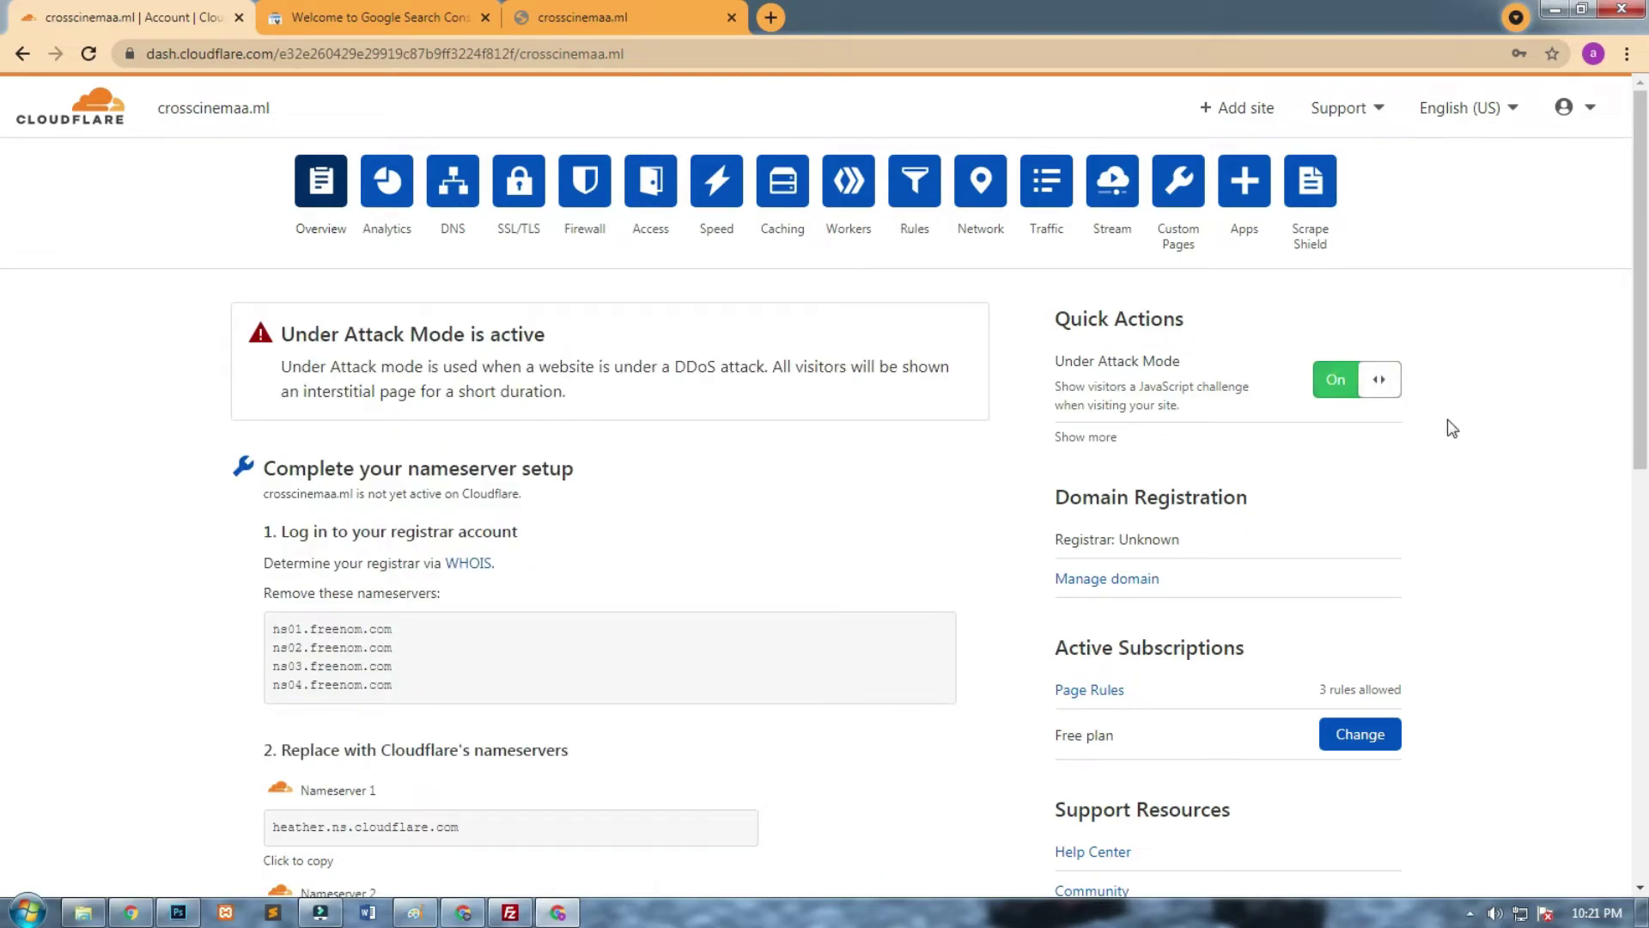
{"action": "left_click", "coordinate": [1336, 379]}
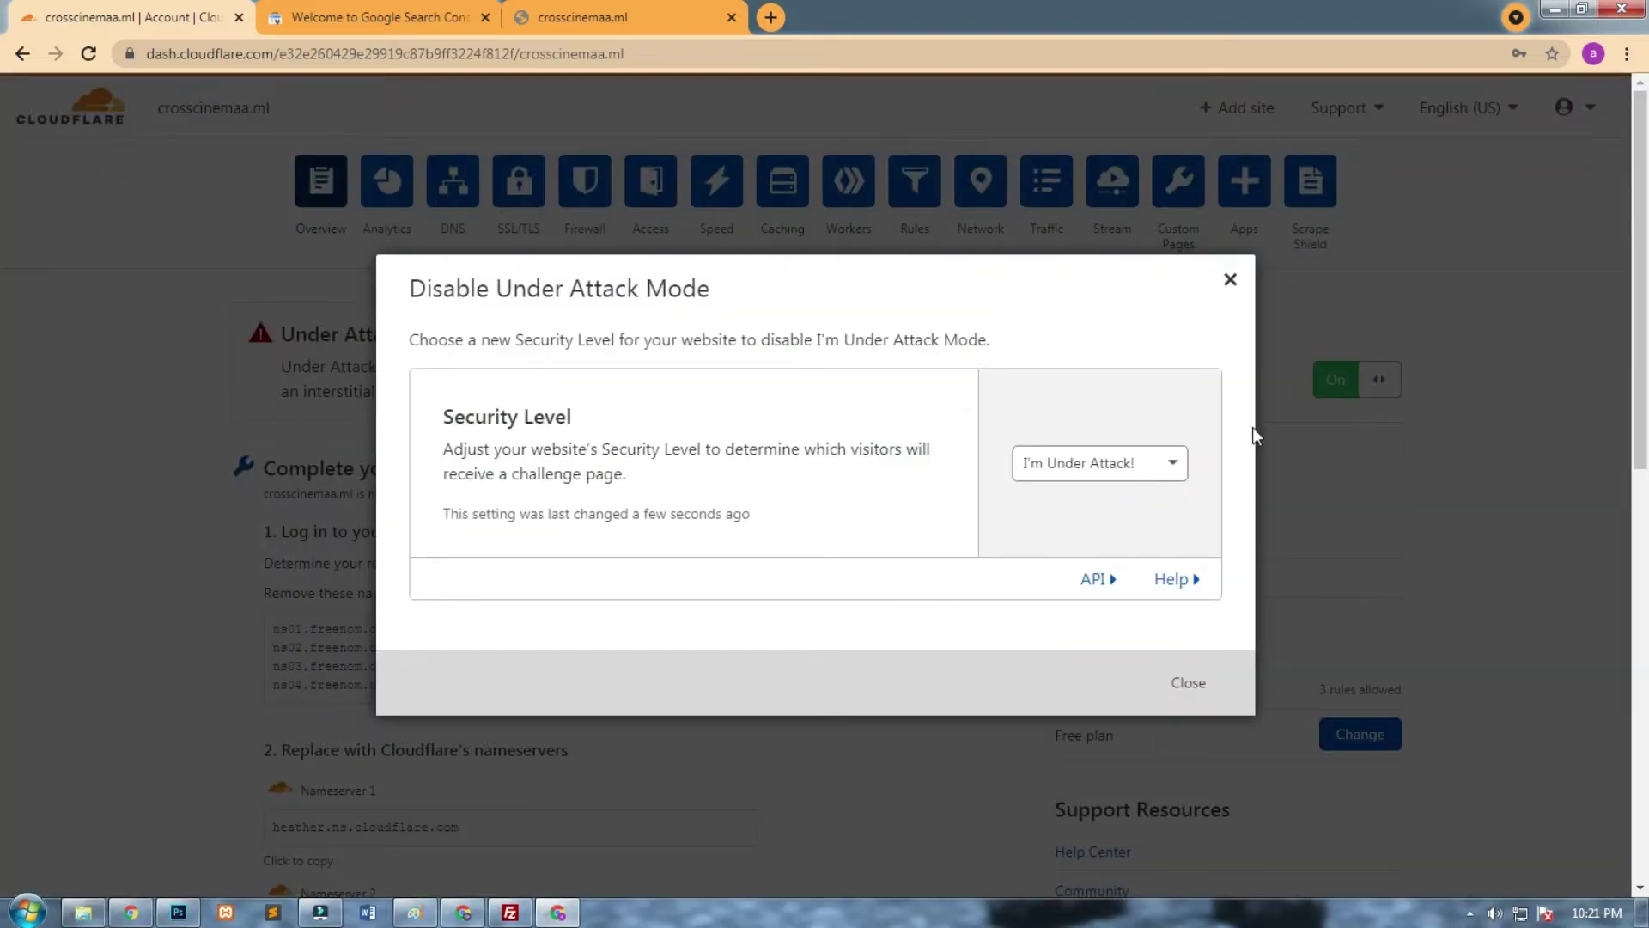
{"action": "left_click", "coordinate": [1149, 469]}
{"action": "left_click", "coordinate": [1149, 469]}
{"action": "left_click", "coordinate": [1184, 681]}
Turn Under Attack Mode off with the security level set to Essentially Off.
{"action": "left_click", "coordinate": [1381, 381]}
{"action": "left_click", "coordinate": [1148, 462]}
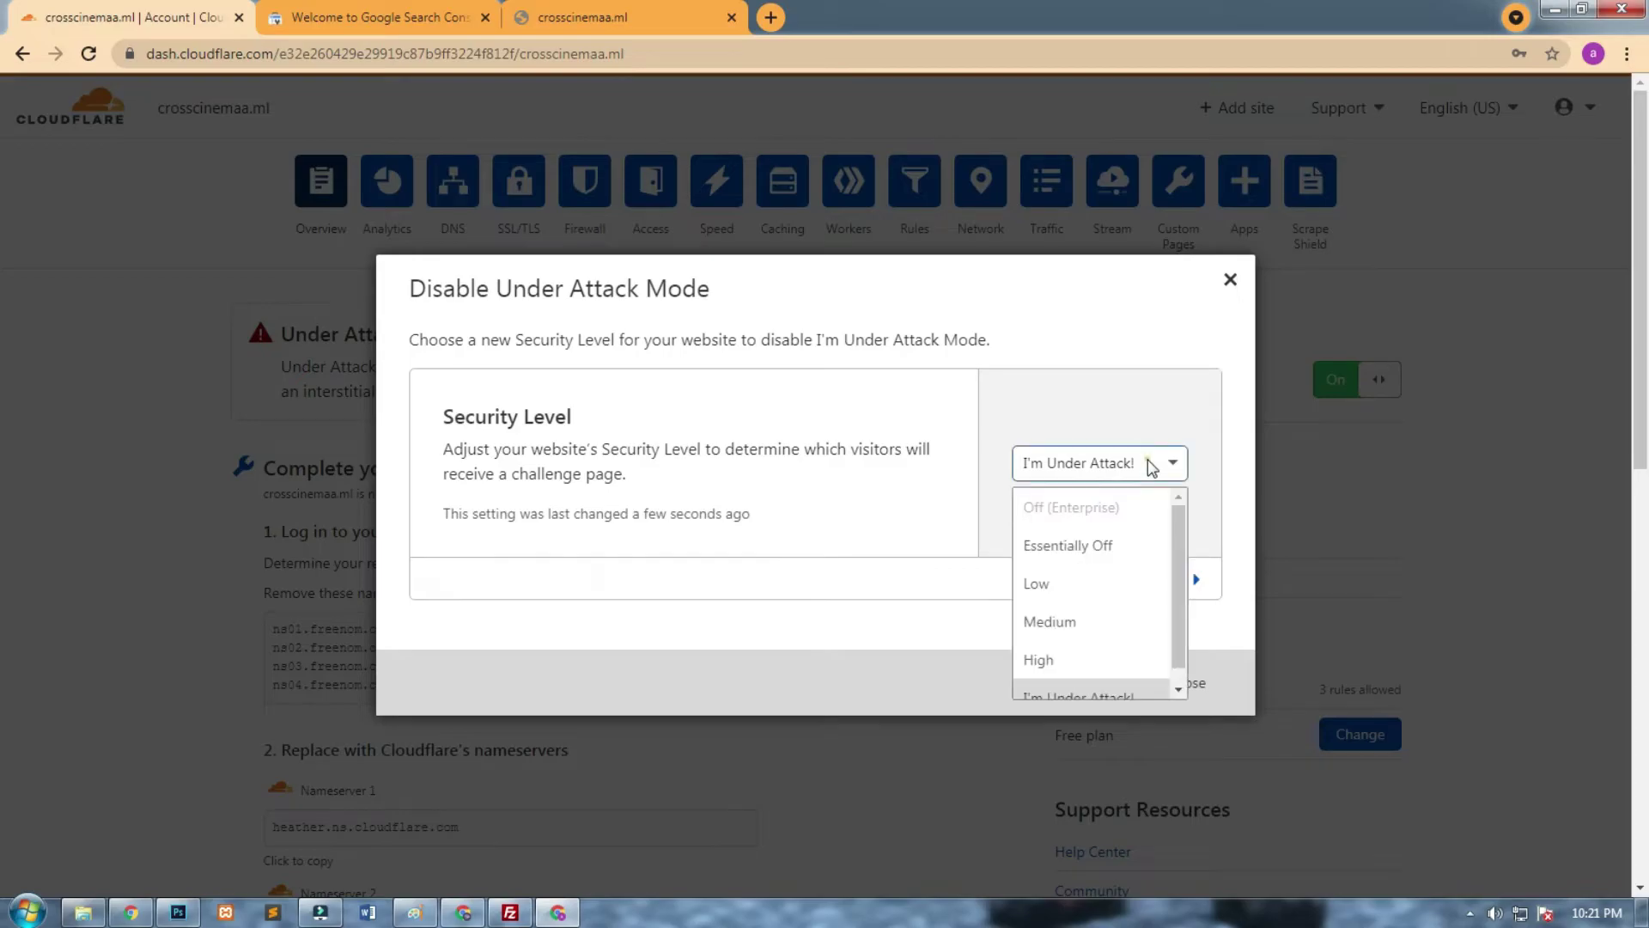
{"action": "left_click", "coordinate": [1129, 544]}
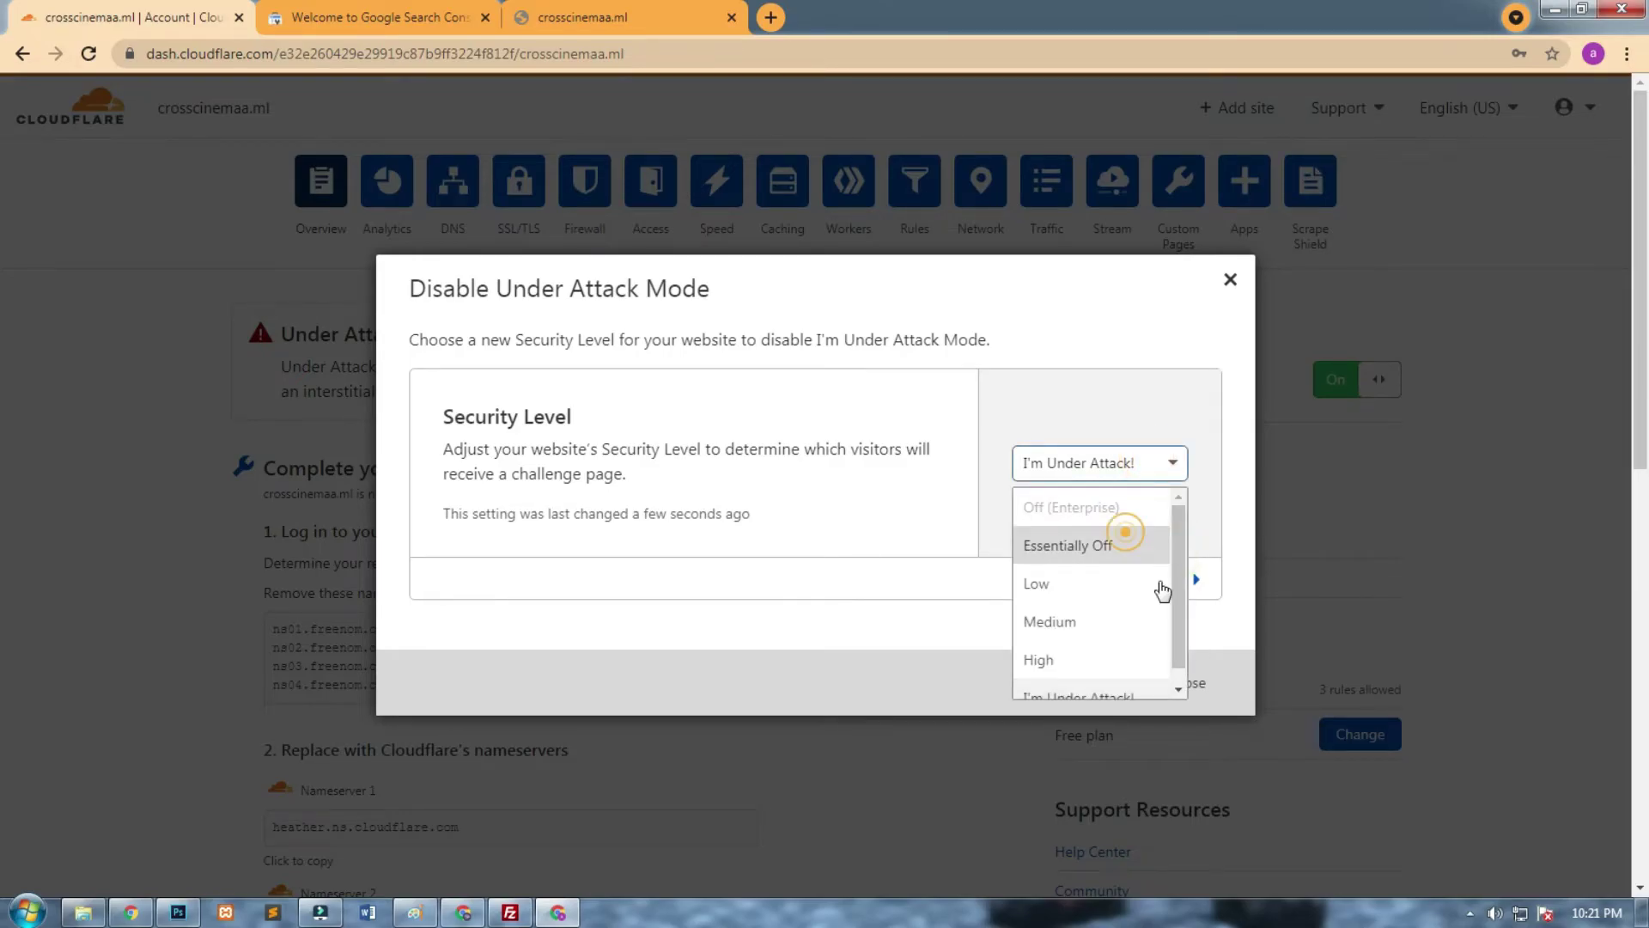
{"action": "left_click", "coordinate": [1186, 678]}
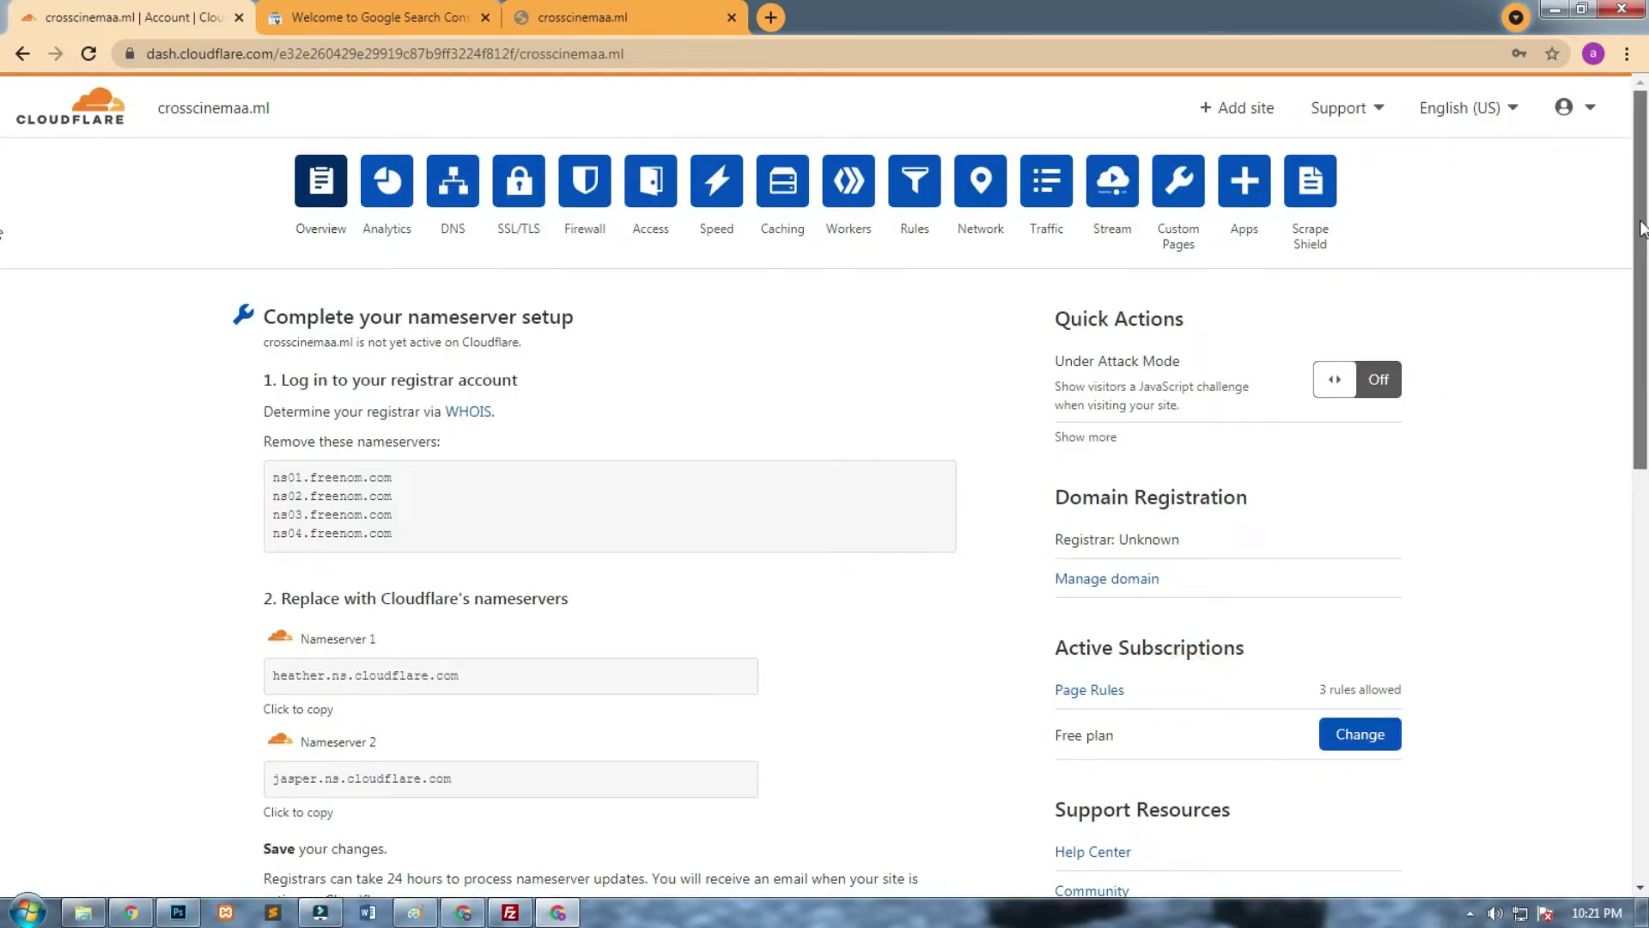
{"action": "scroll", "coordinate": [1606, 447], "scroll_direction": "down", "scroll_amount": 8}
{"action": "scroll", "coordinate": [1600, 434], "scroll_direction": "up", "scroll_amount": 5}
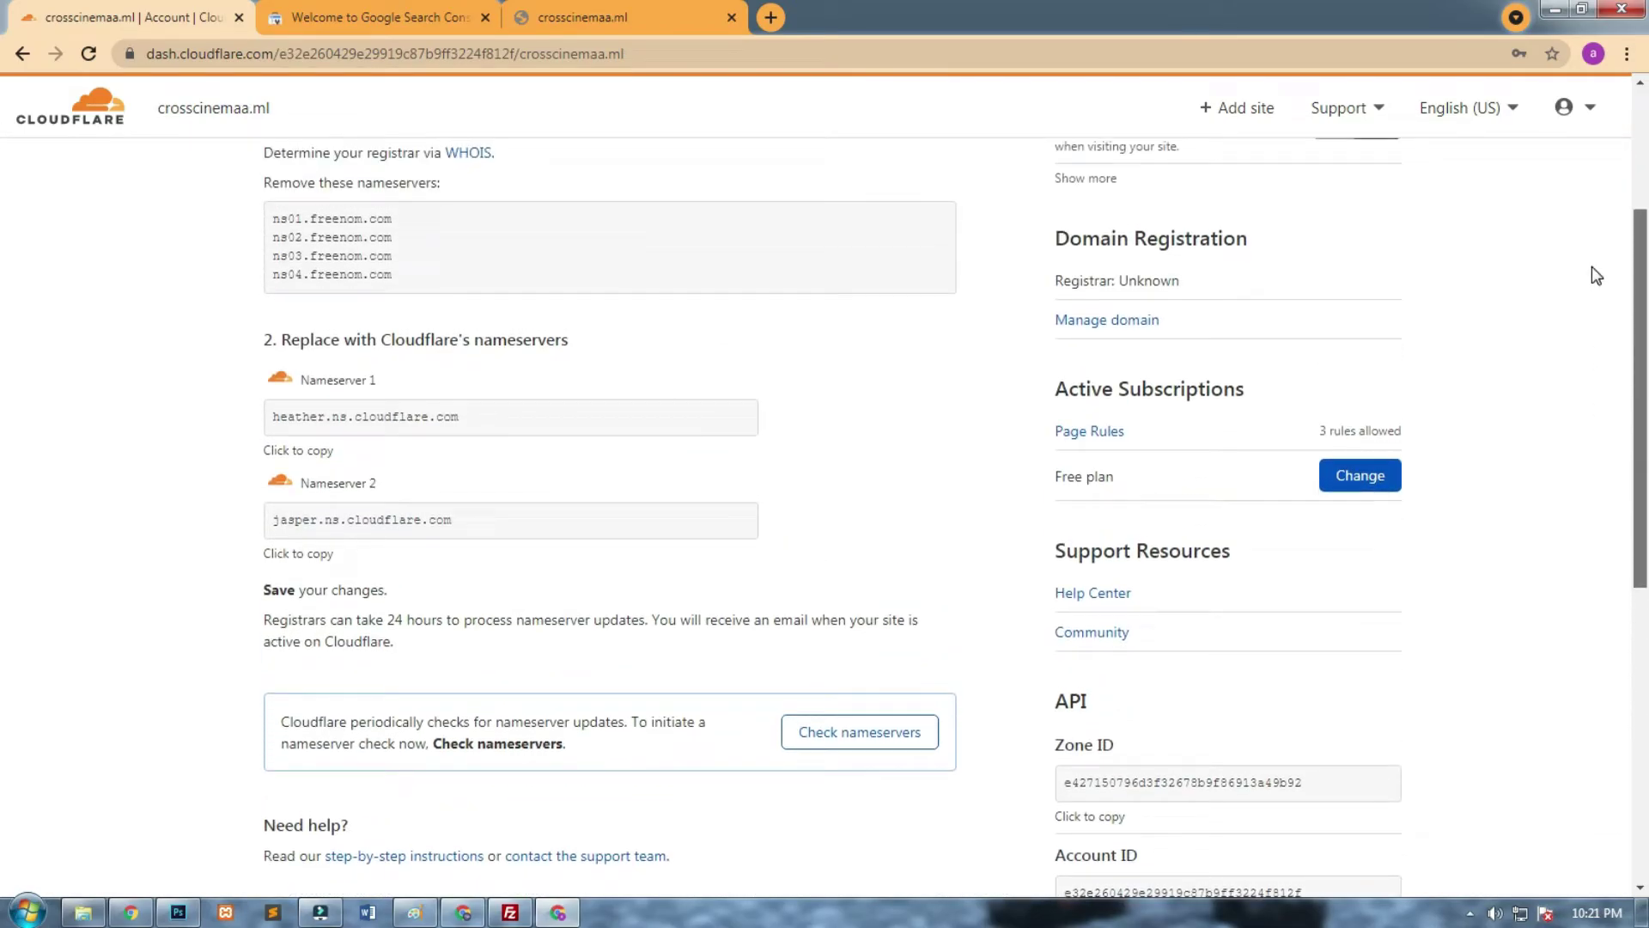
{"action": "scroll", "coordinate": [1593, 270], "scroll_direction": "up", "scroll_amount": 2}
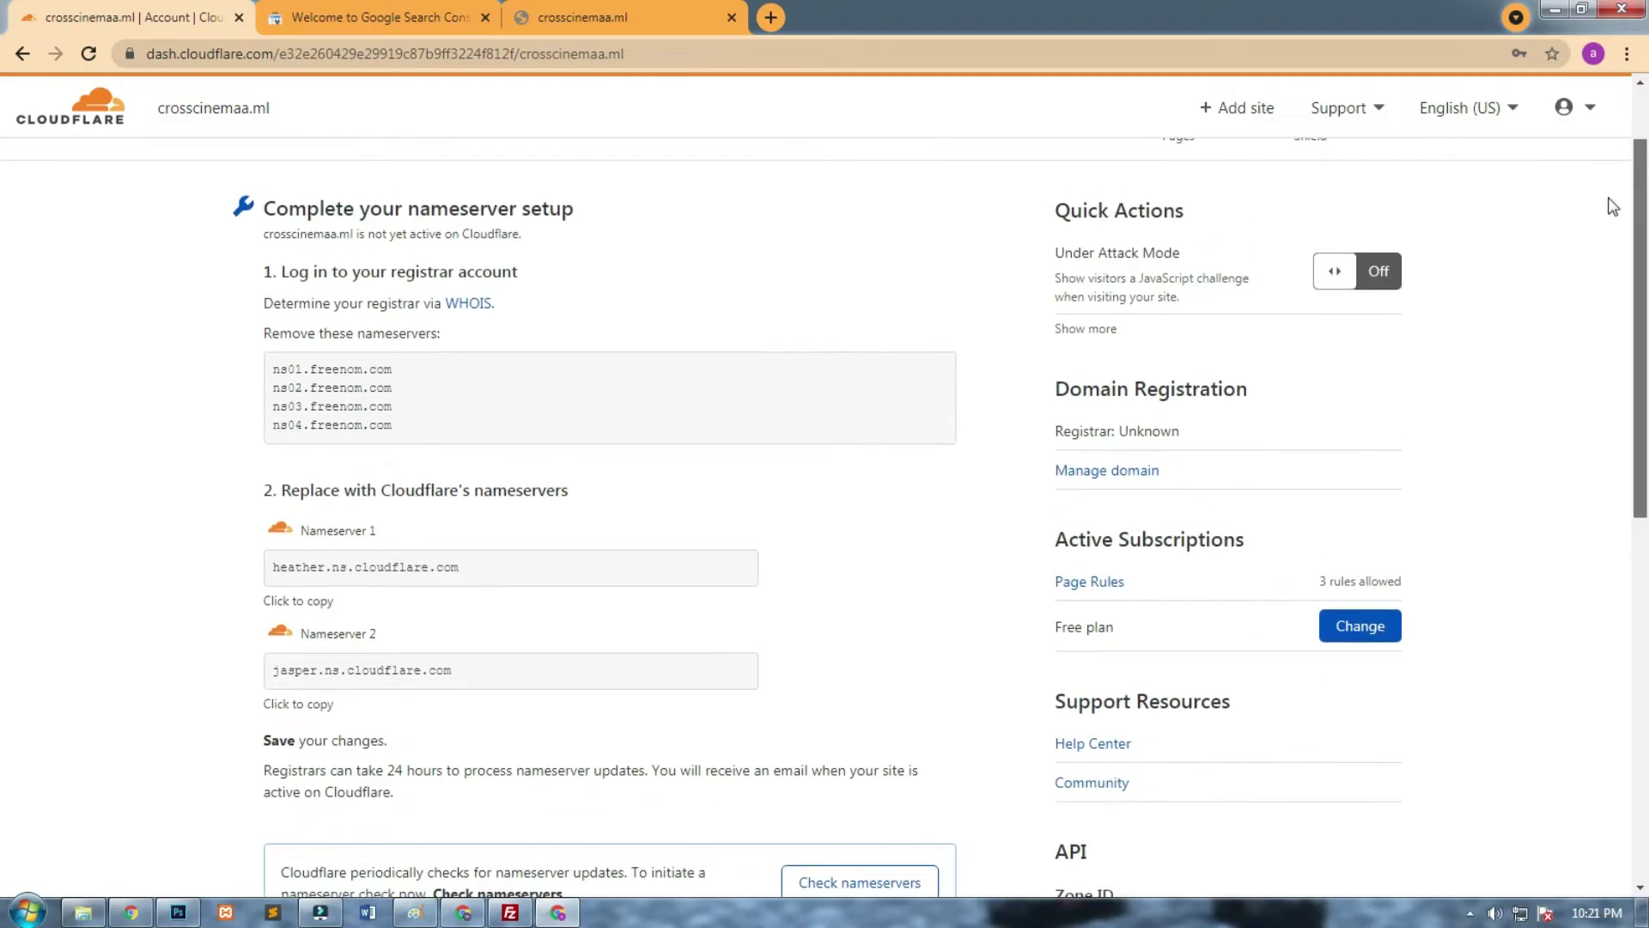
{"action": "scroll", "coordinate": [1612, 206], "scroll_direction": "up", "scroll_amount": 3}
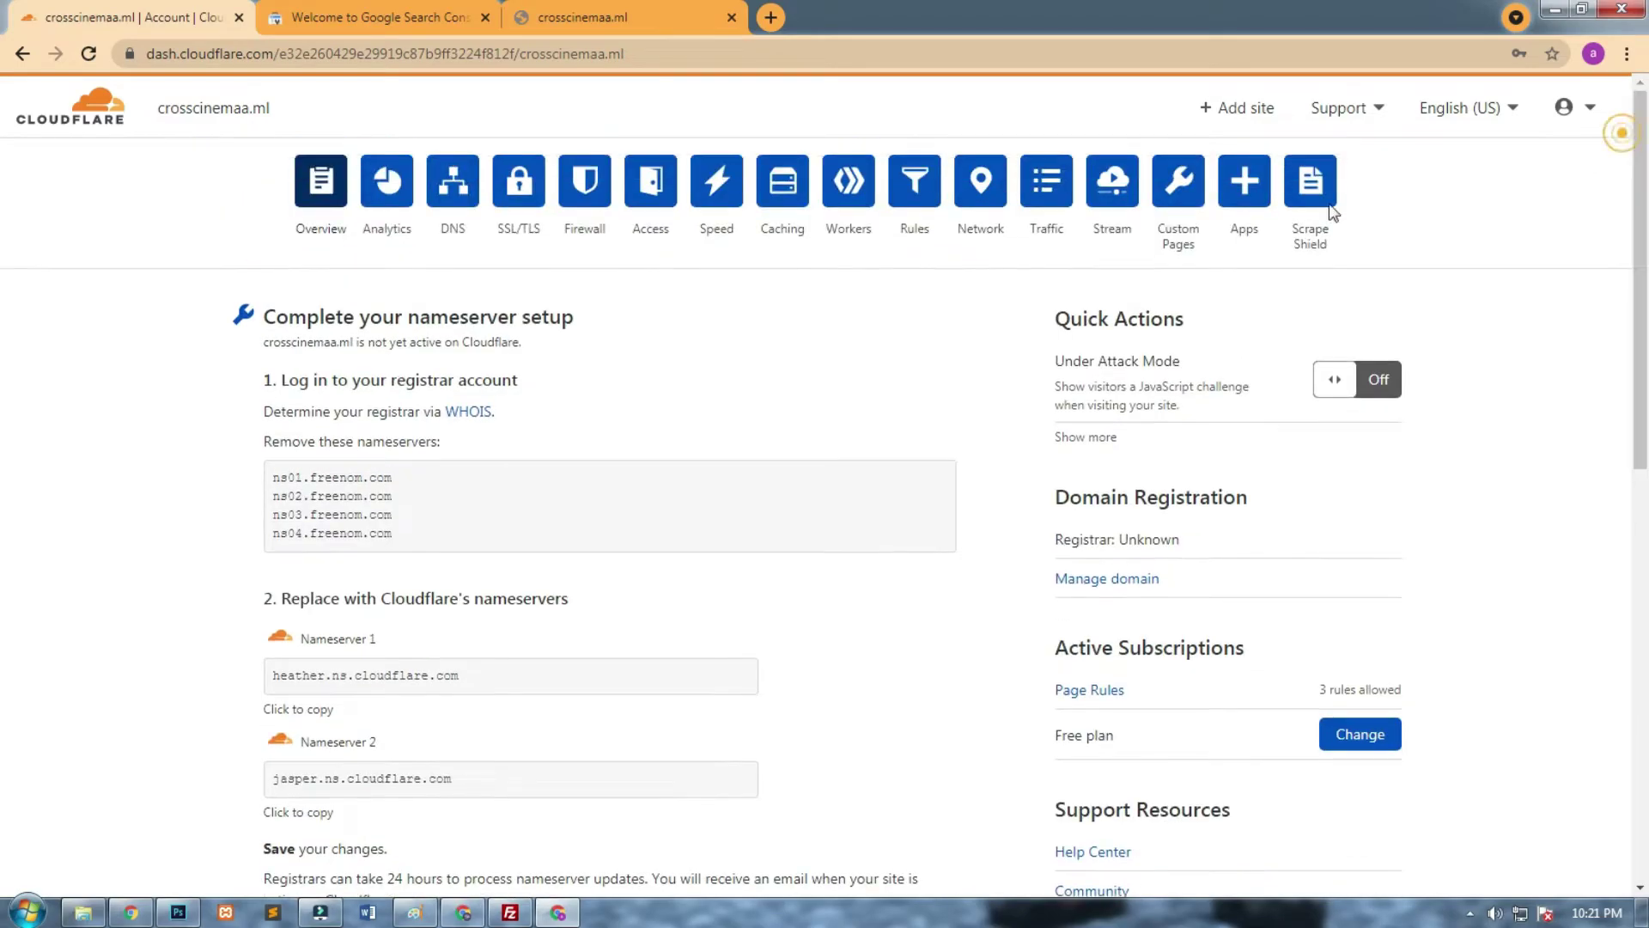
Go through DNS to SSL/TLS and switch on the SSL/TLS Recommender.
{"action": "left_click", "coordinate": [445, 198]}
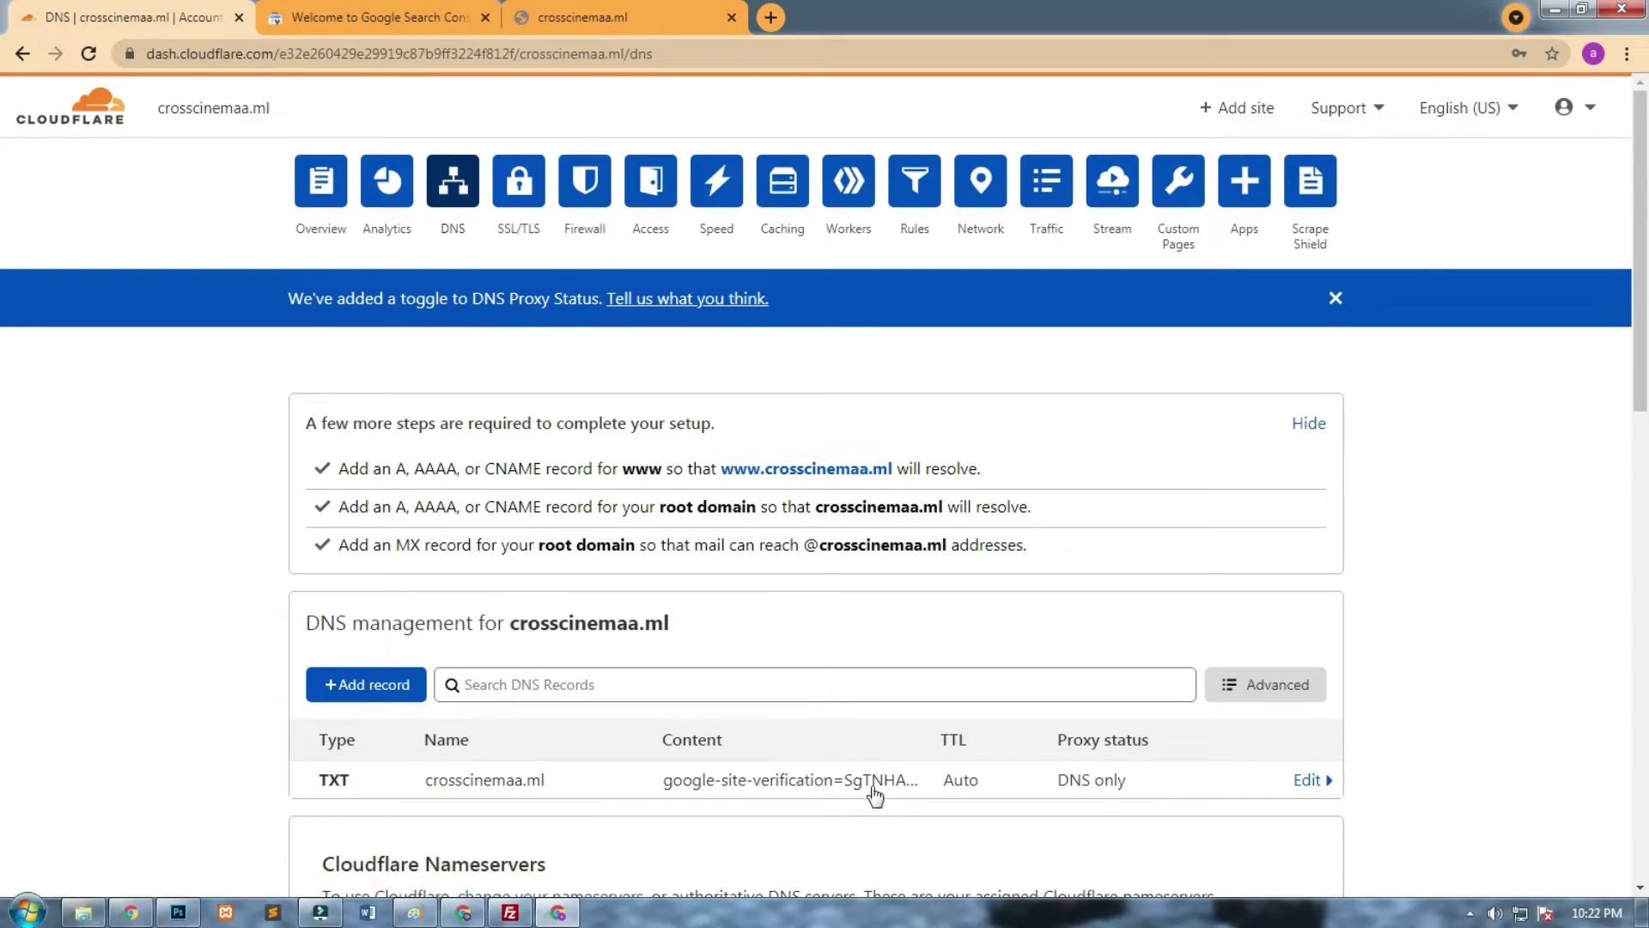
{"action": "left_click", "coordinate": [524, 204]}
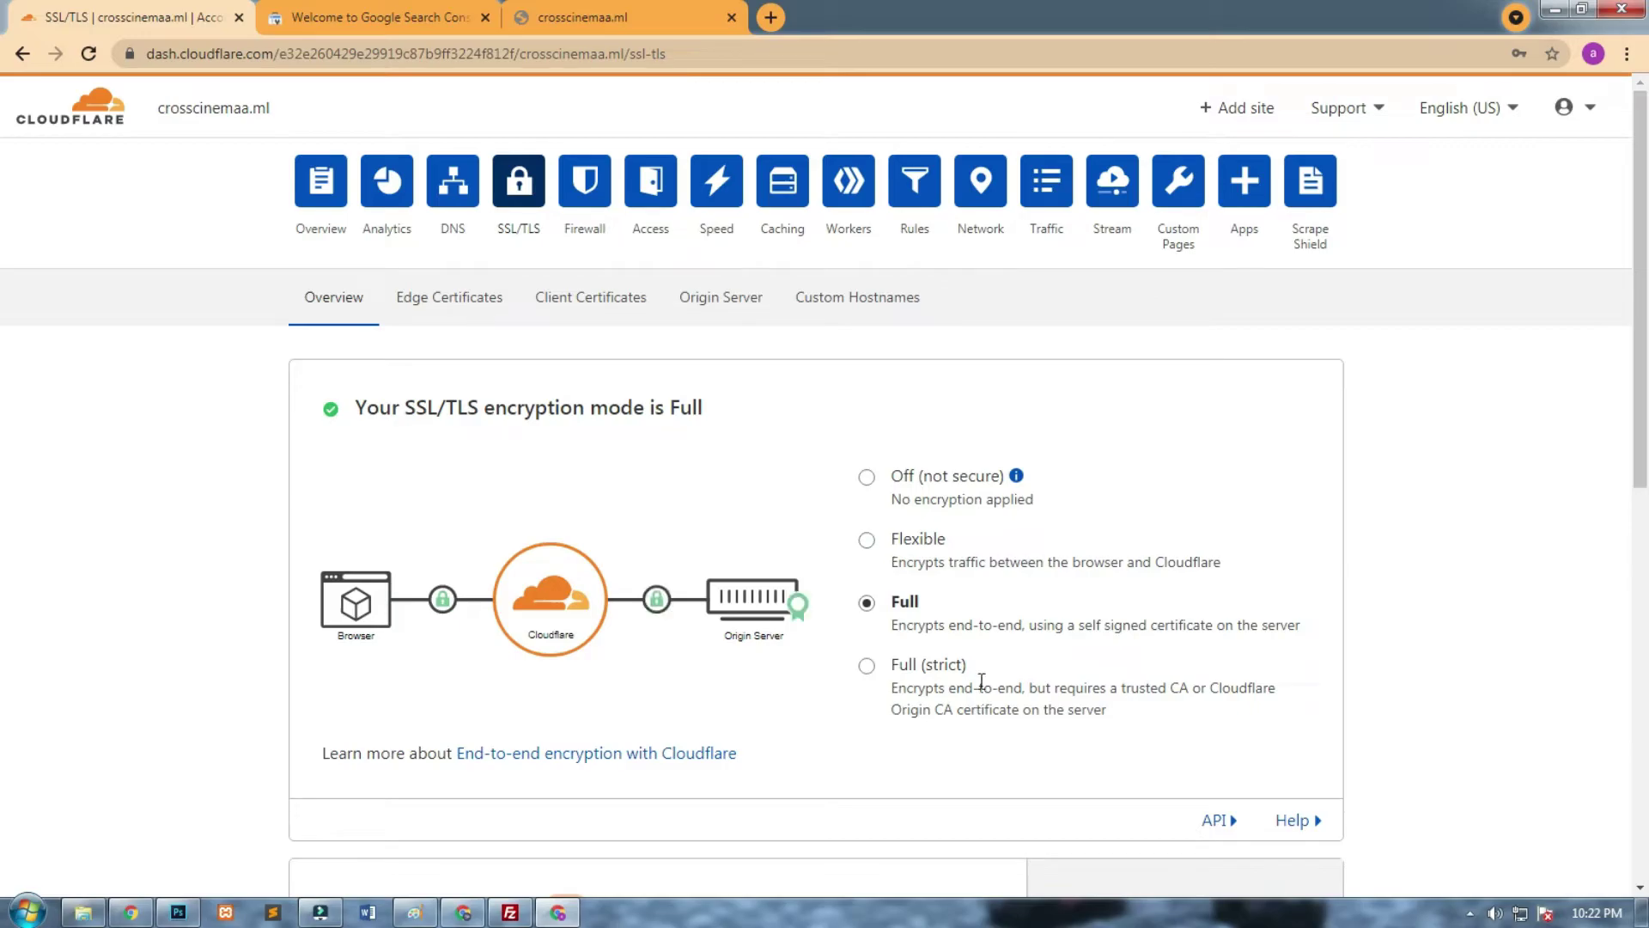
{"action": "scroll", "coordinate": [1520, 296], "scroll_direction": "down", "scroll_amount": 6}
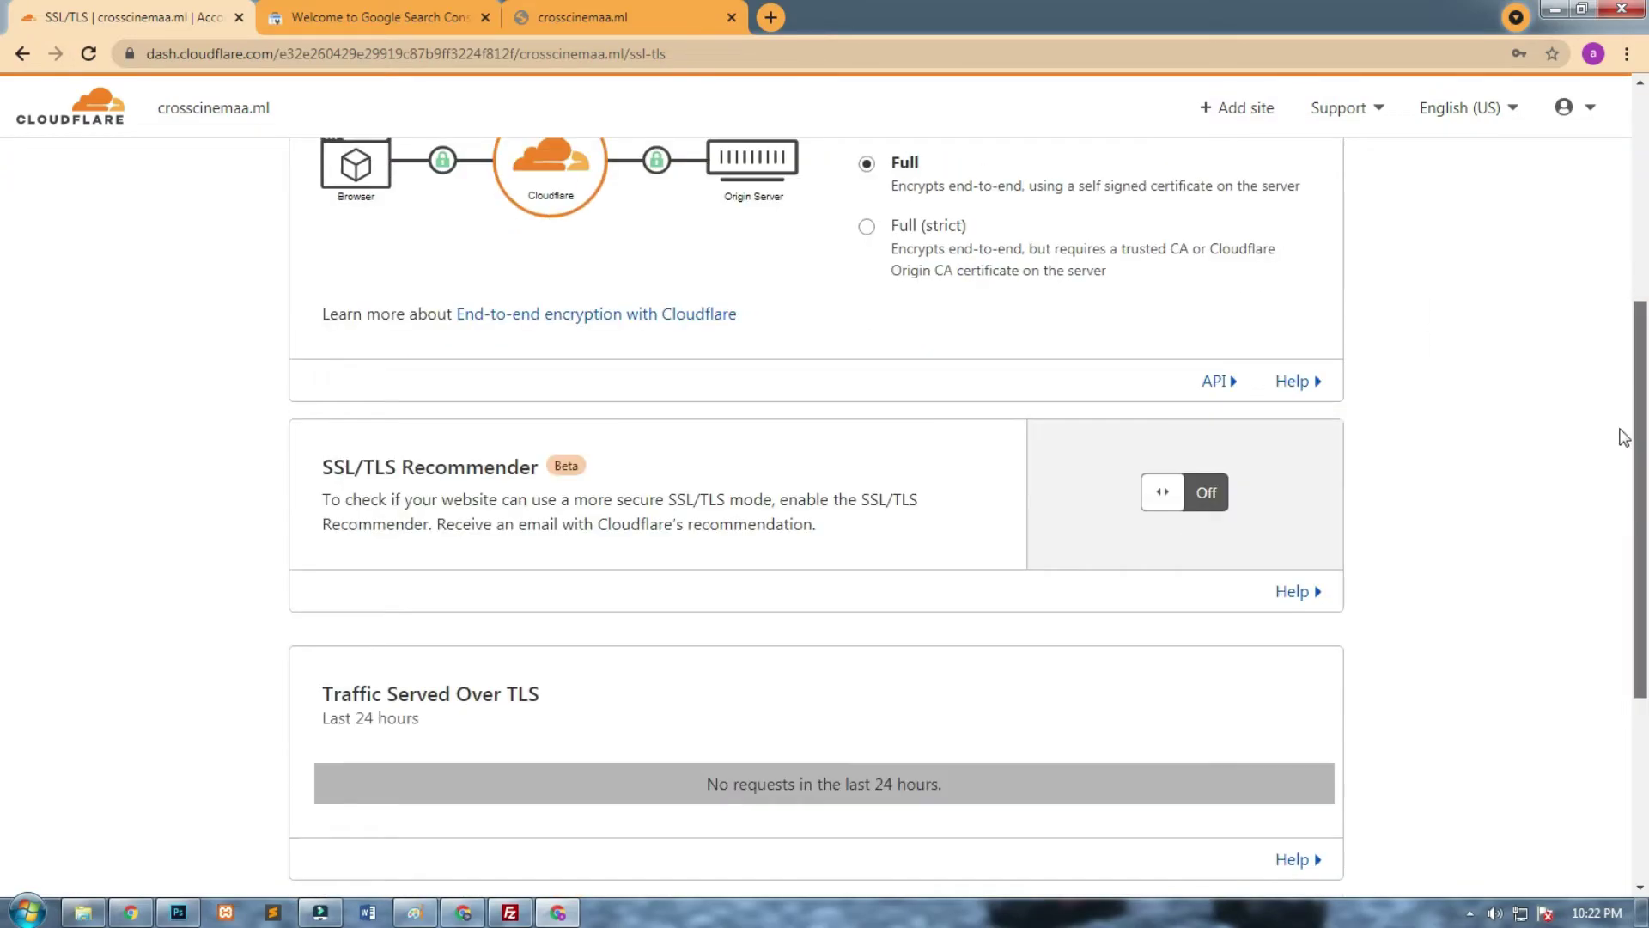
{"action": "left_click", "coordinate": [1185, 429]}
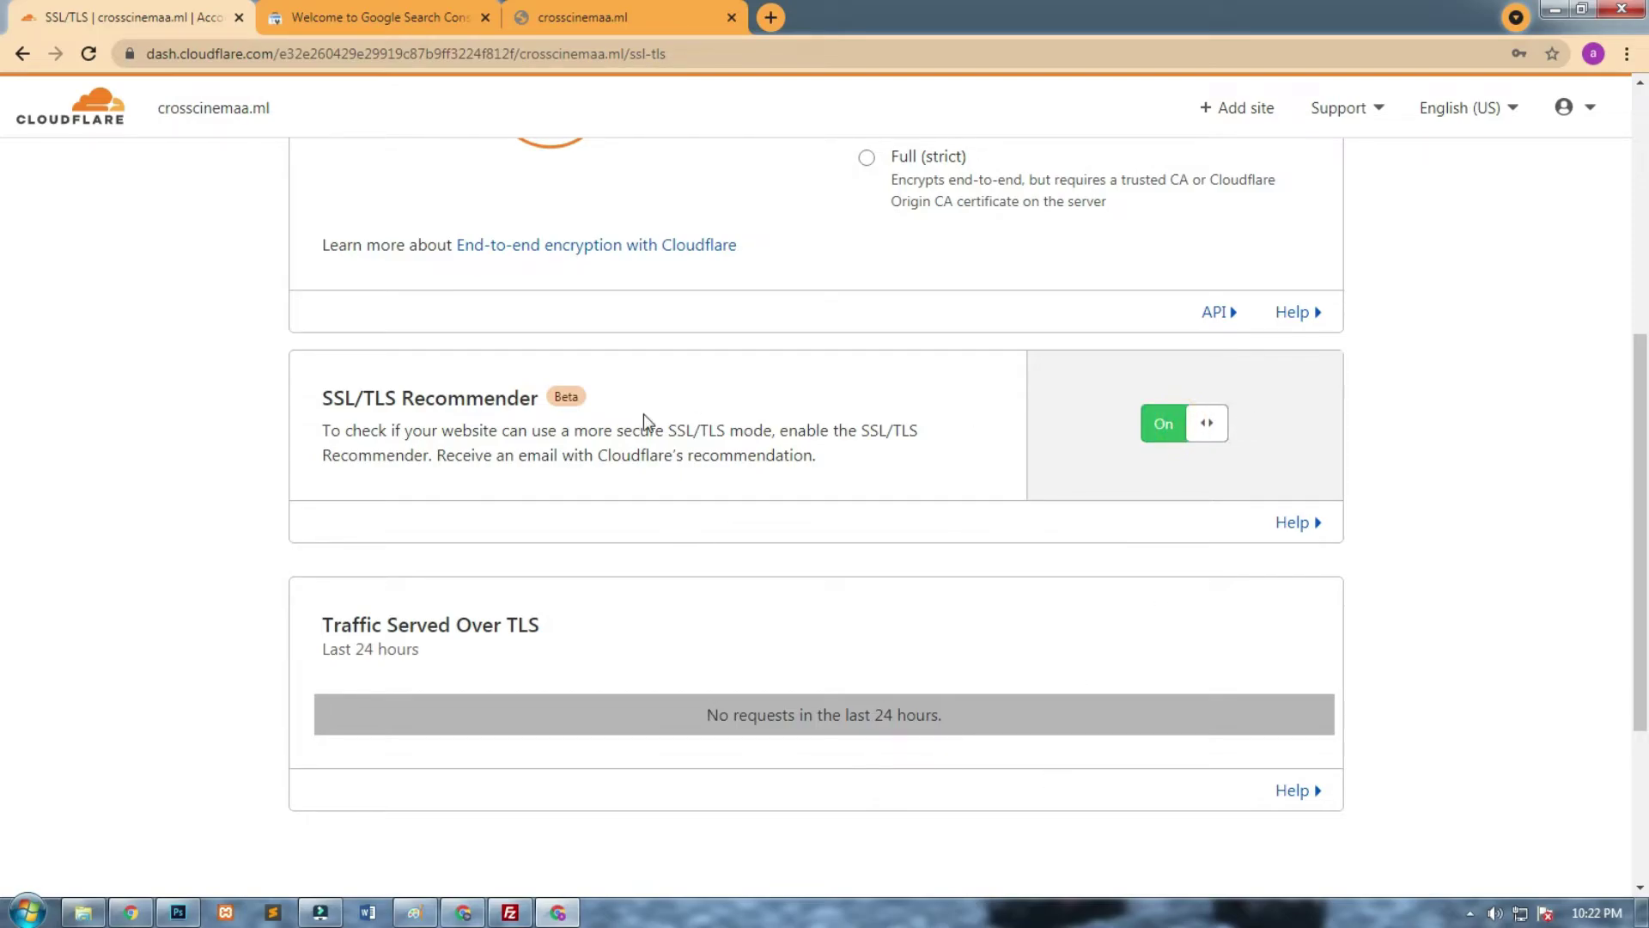
Inspect the site certificate and Edge Certificates, then return to the crosscinemaa.ml Overview.
{"action": "left_click", "coordinate": [130, 55]}
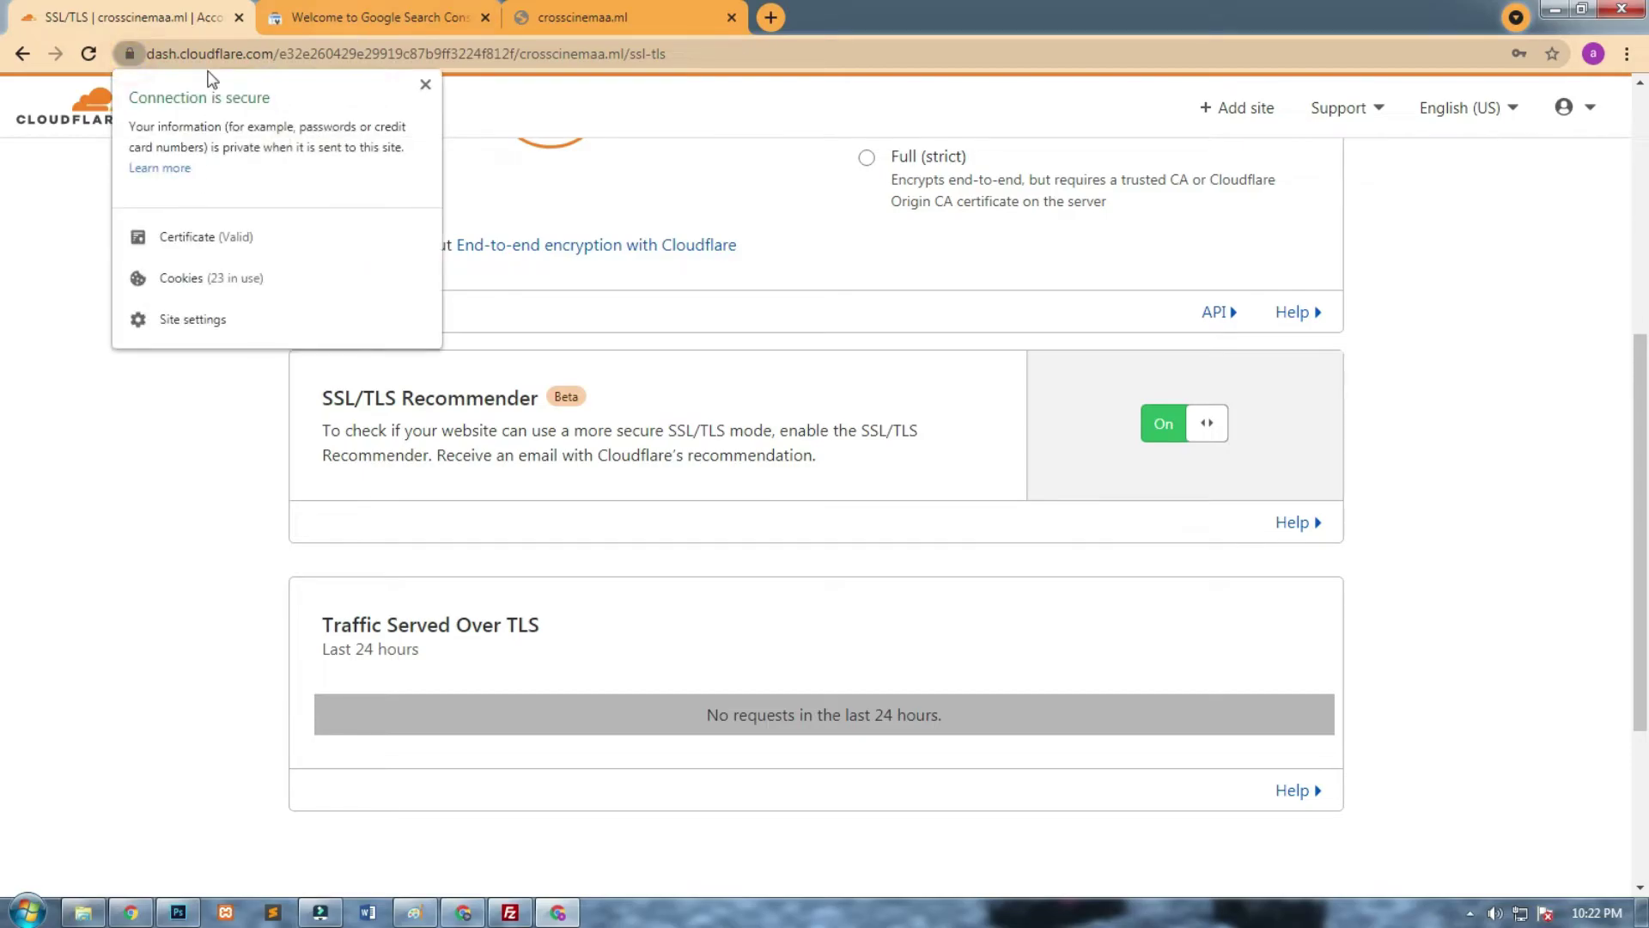
{"action": "left_click", "coordinate": [194, 245]}
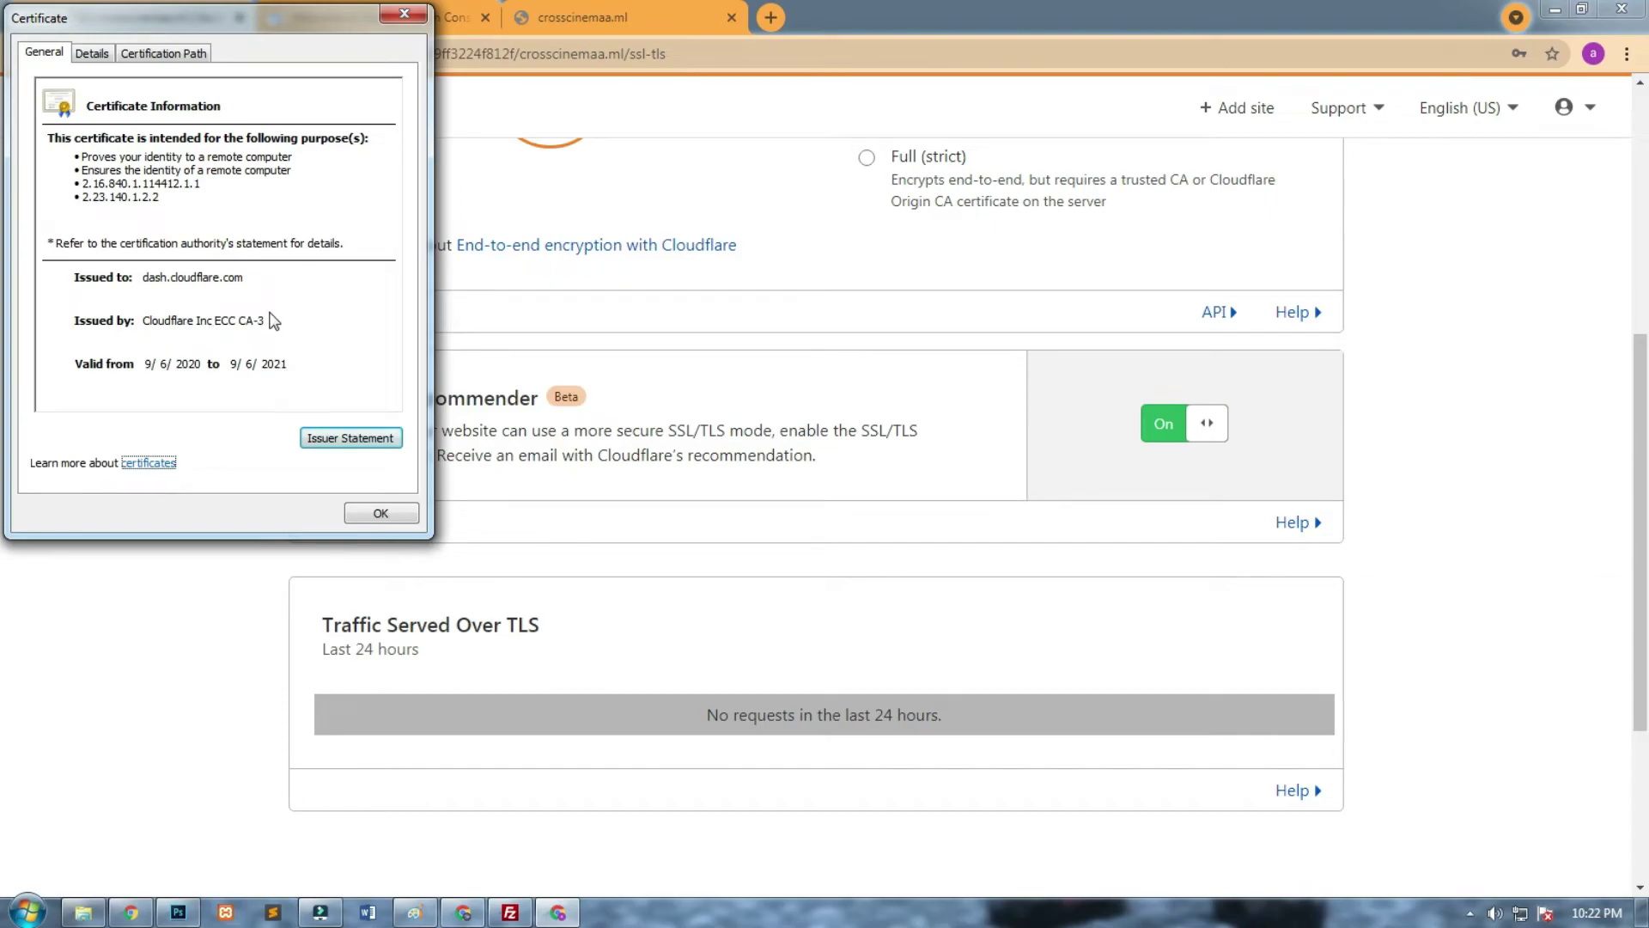
{"action": "left_click", "coordinate": [385, 519]}
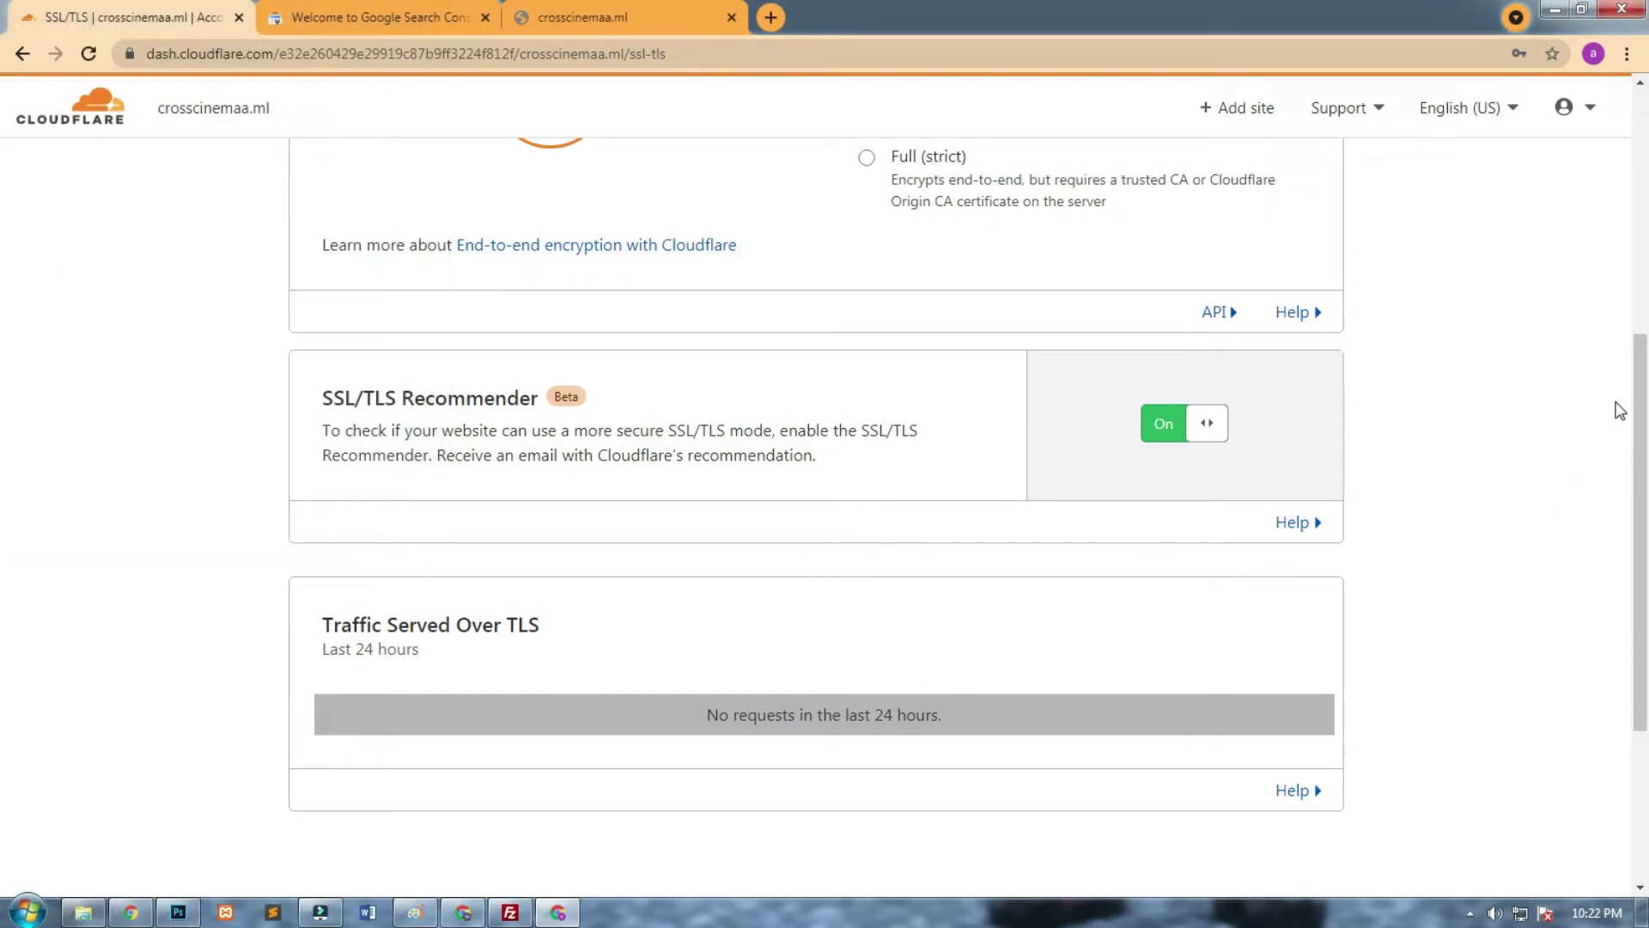
{"action": "scroll", "coordinate": [1621, 377], "scroll_direction": "down", "scroll_amount": 3}
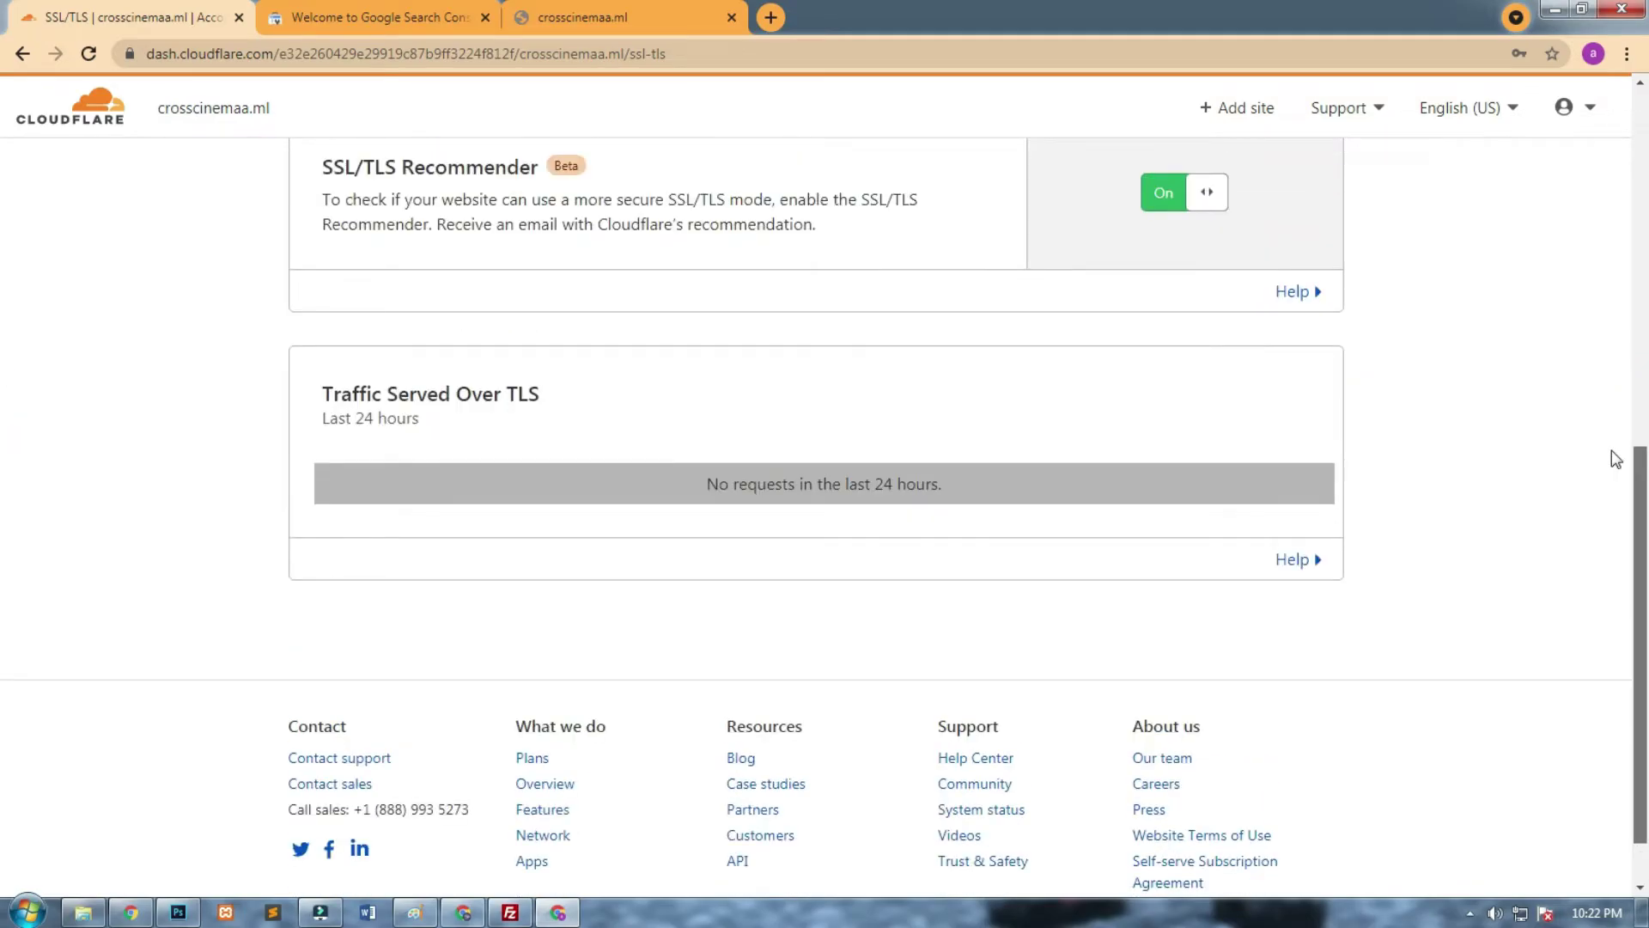
{"action": "scroll", "coordinate": [1611, 450], "scroll_direction": "up", "scroll_amount": 10}
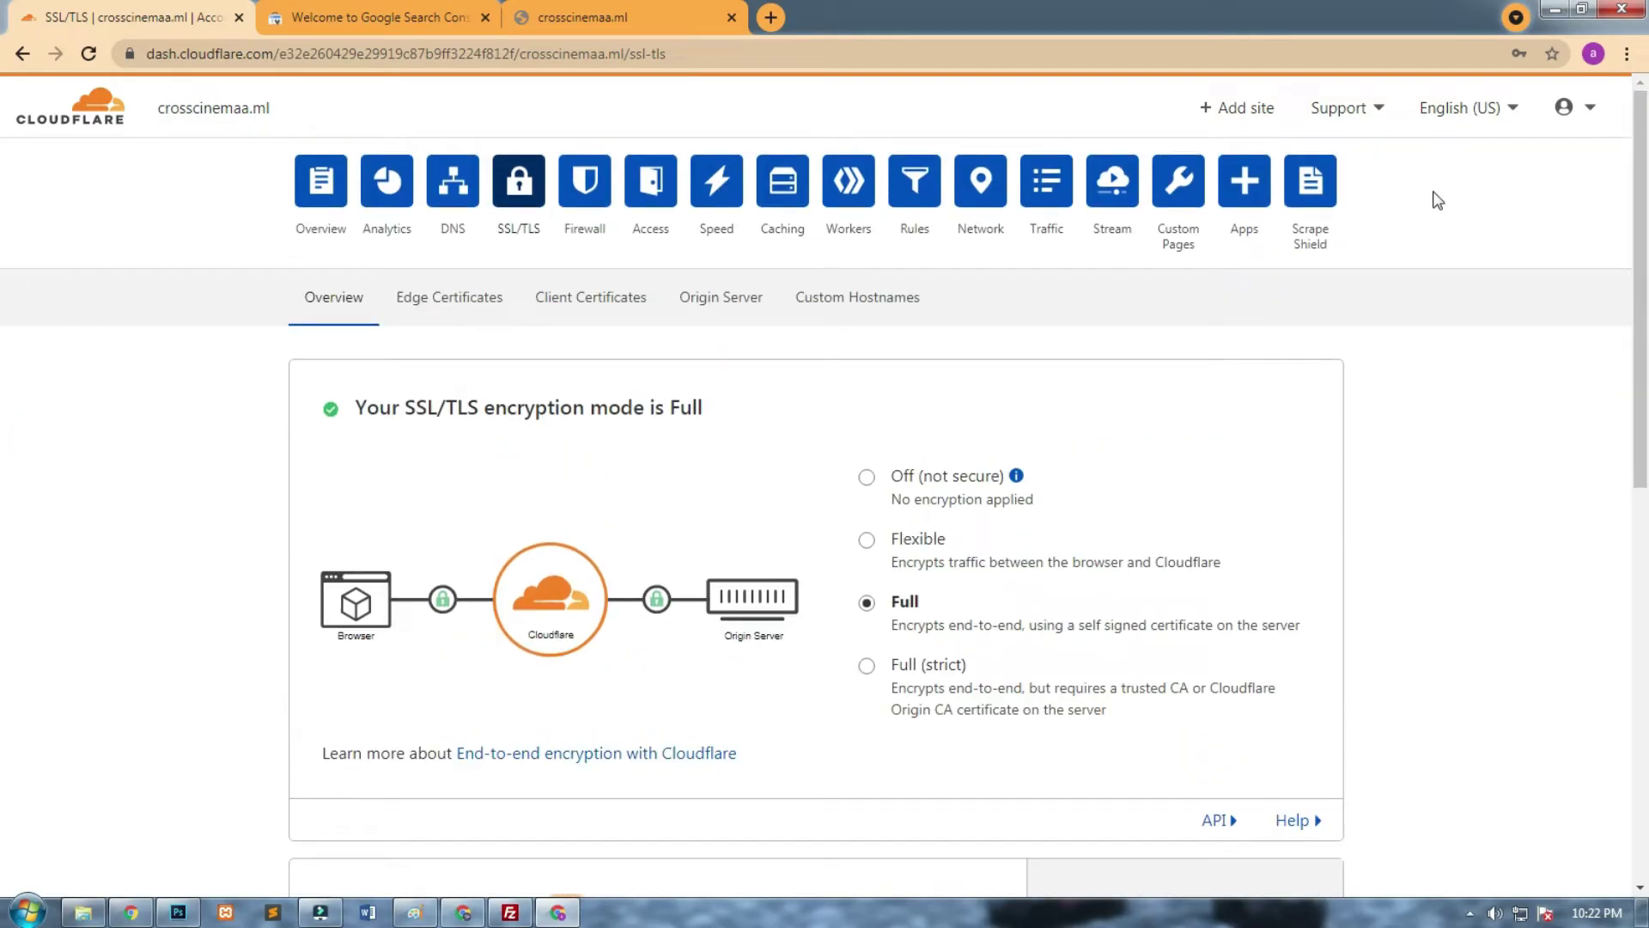
{"action": "left_click", "coordinate": [424, 314]}
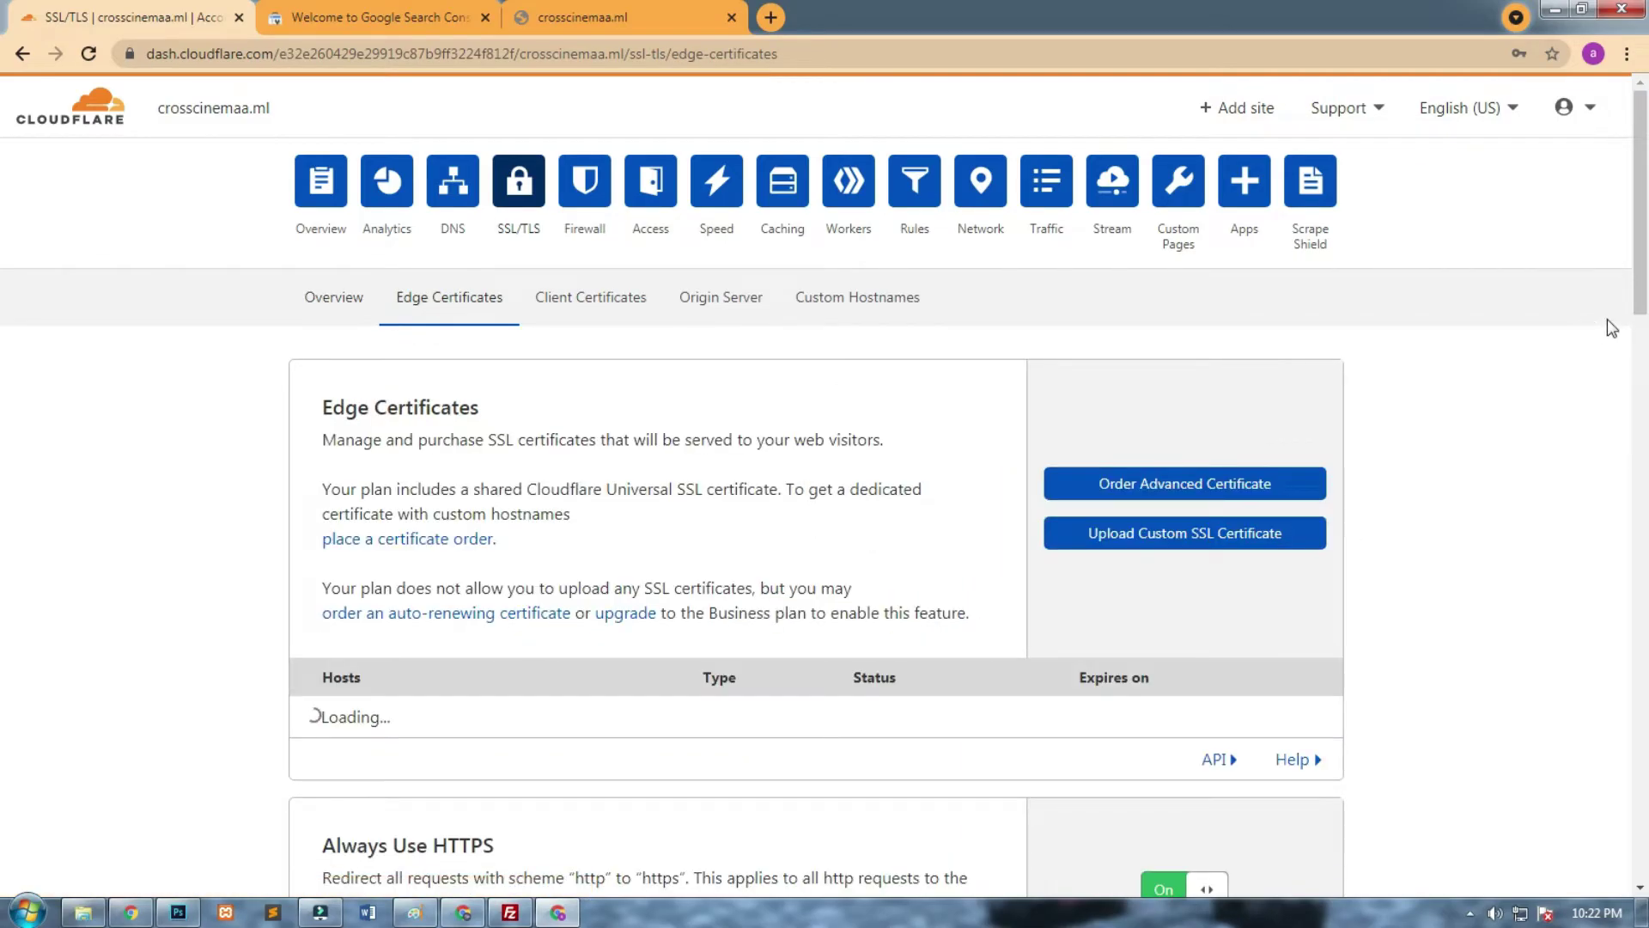
{"action": "left_click_drag", "start_coordinate": [1640, 268], "coordinate": [1614, 249]}
{"action": "left_click", "coordinate": [318, 198]}
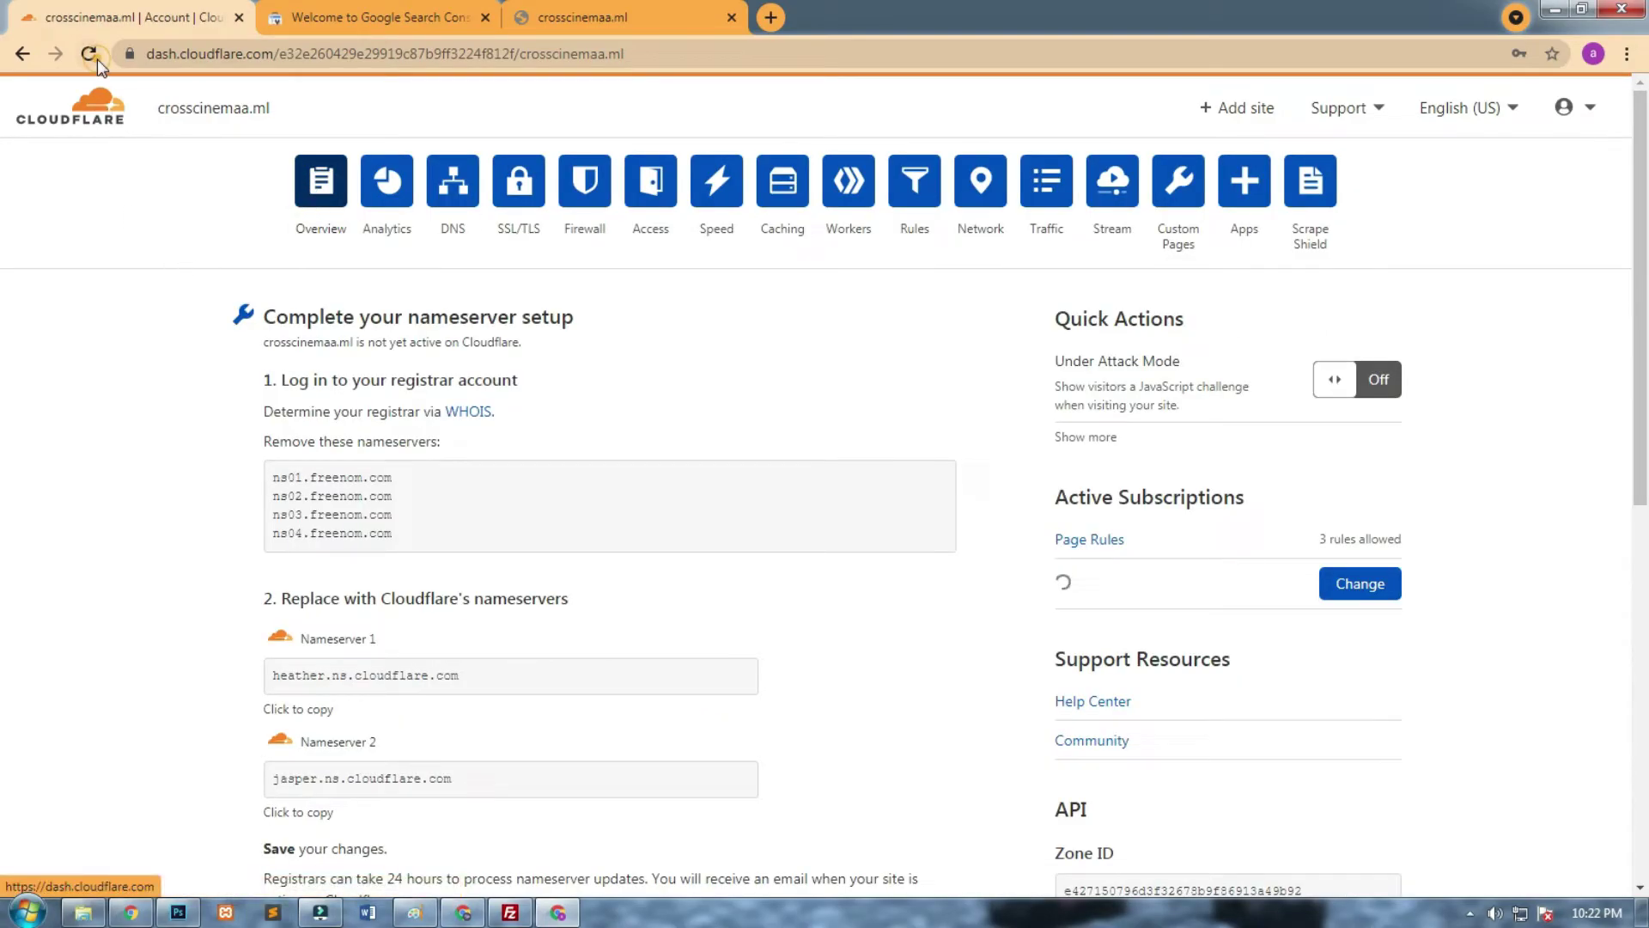
Reload the Overview, then load crosscinemaa.ml in a new tab, which shows Error 1016 Origin DNS error.
{"action": "left_click", "coordinate": [97, 59]}
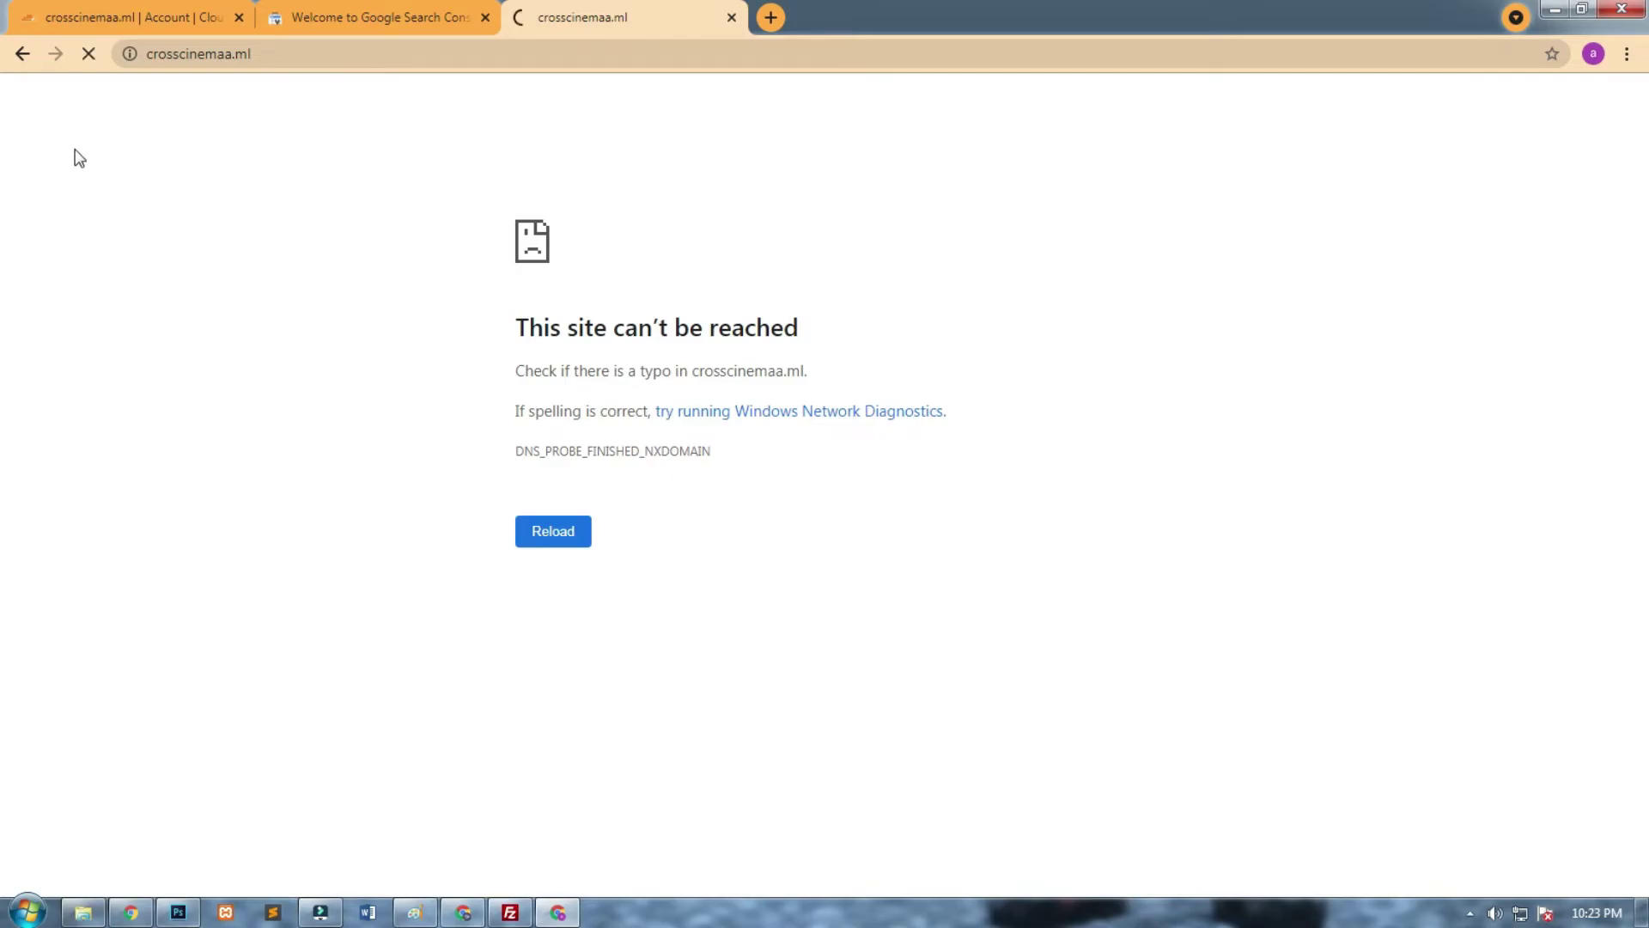
{"action": "left_click", "coordinate": [285, 58]}
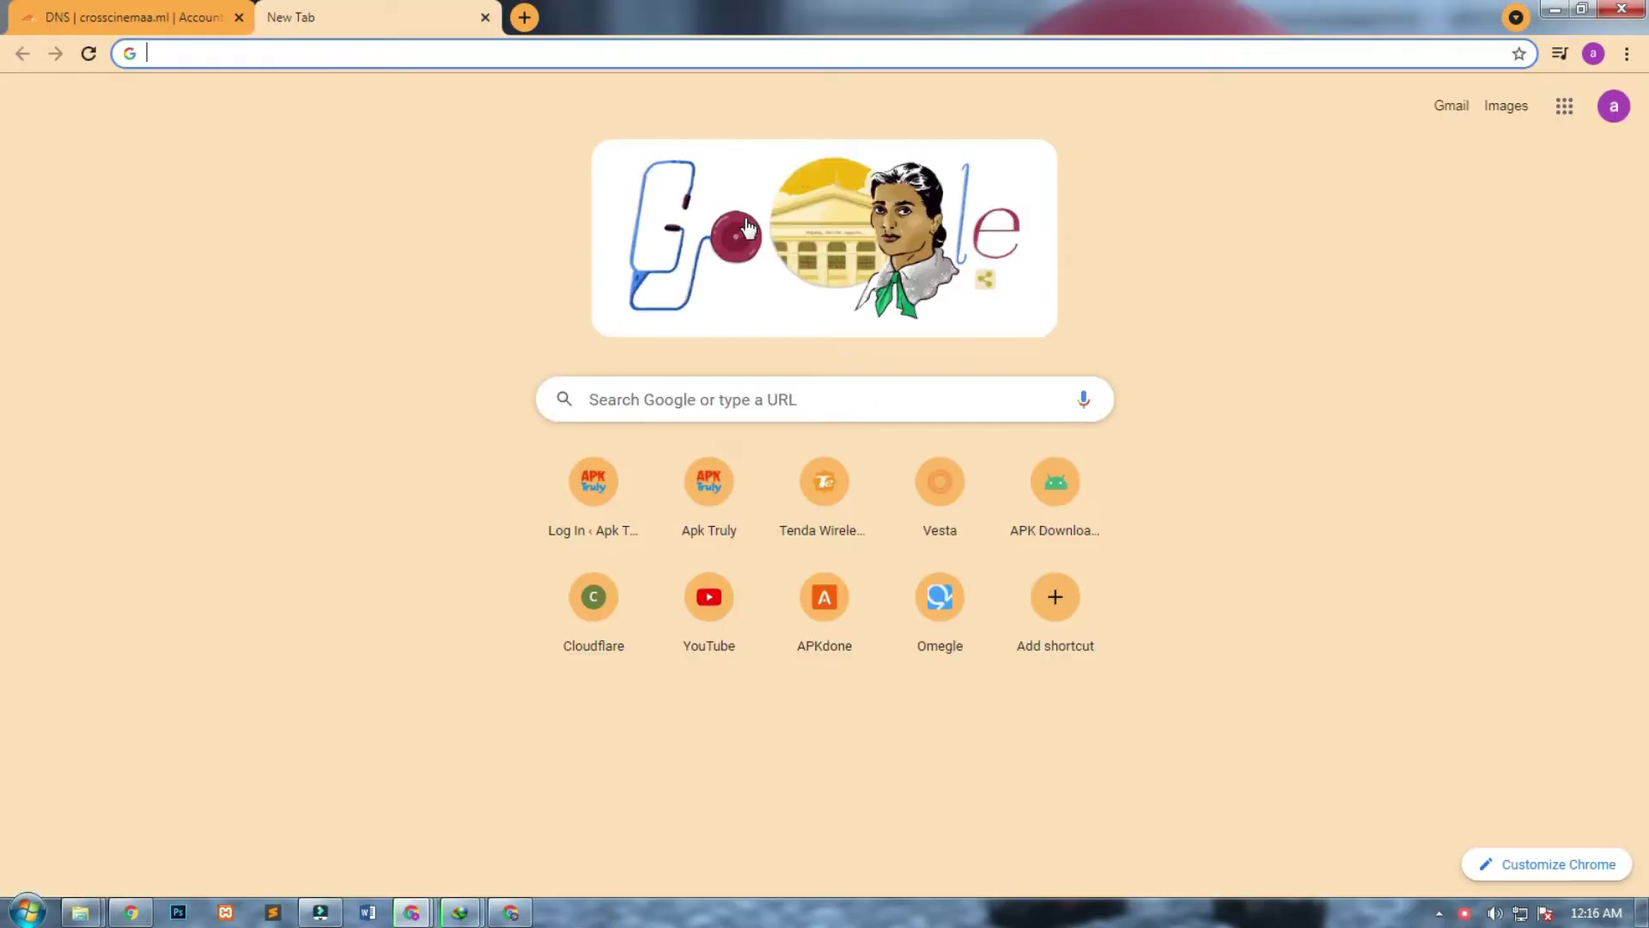
{"action": "left_click", "coordinate": [446, 55]}
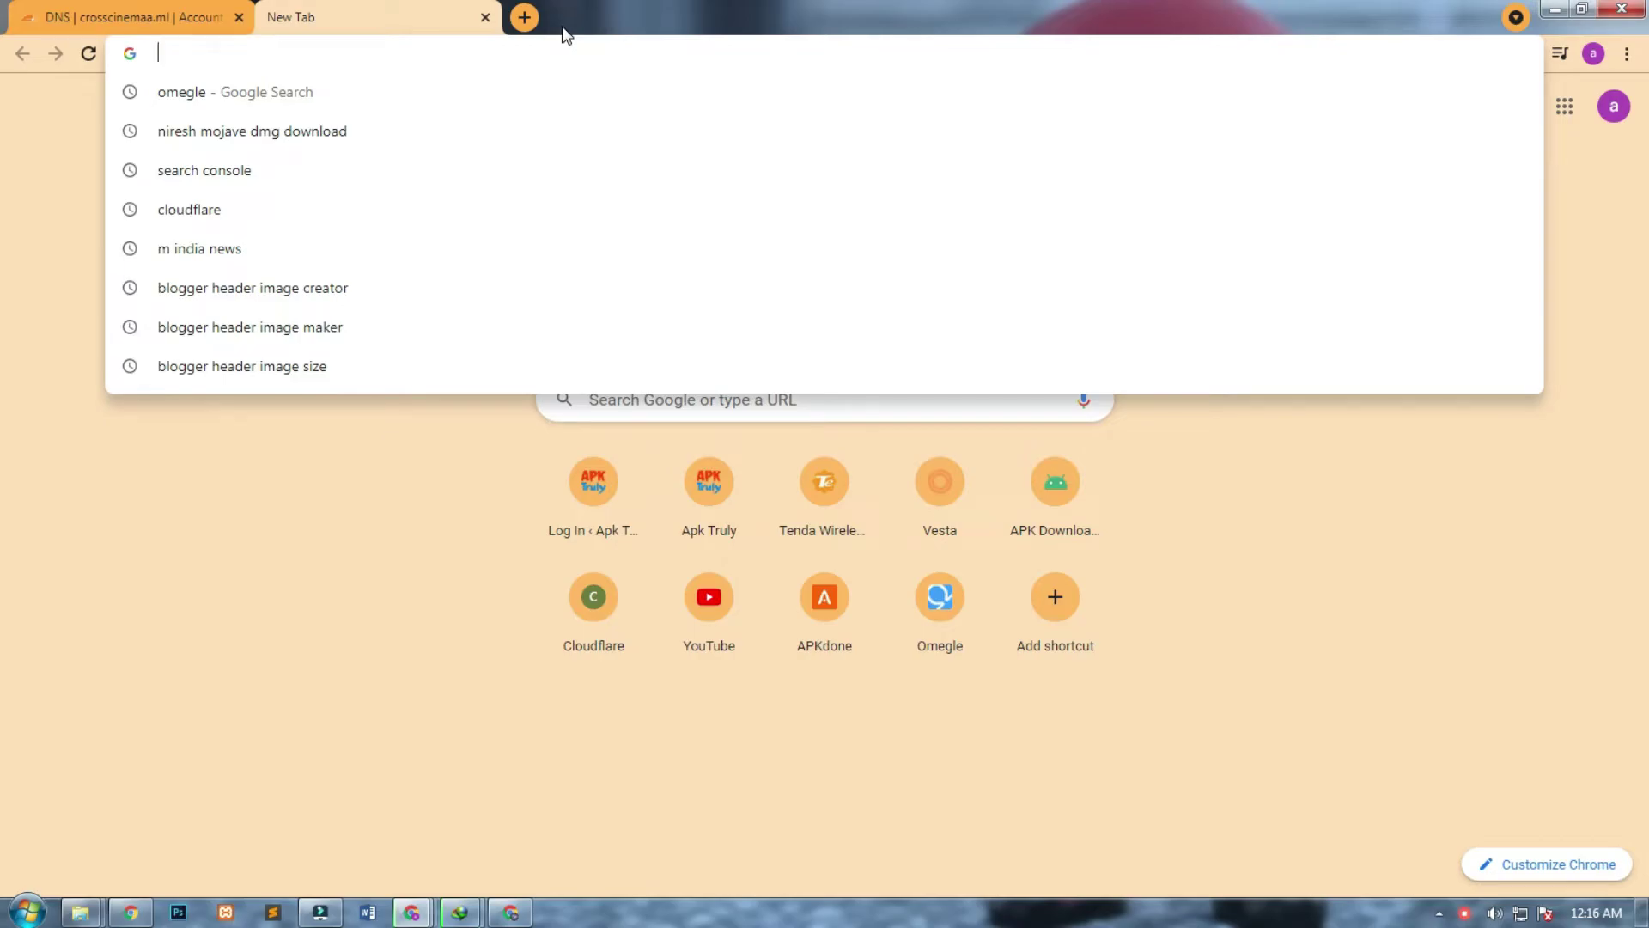
{"action": "type", "text": "cross"}
{"action": "key", "text": "Return"}
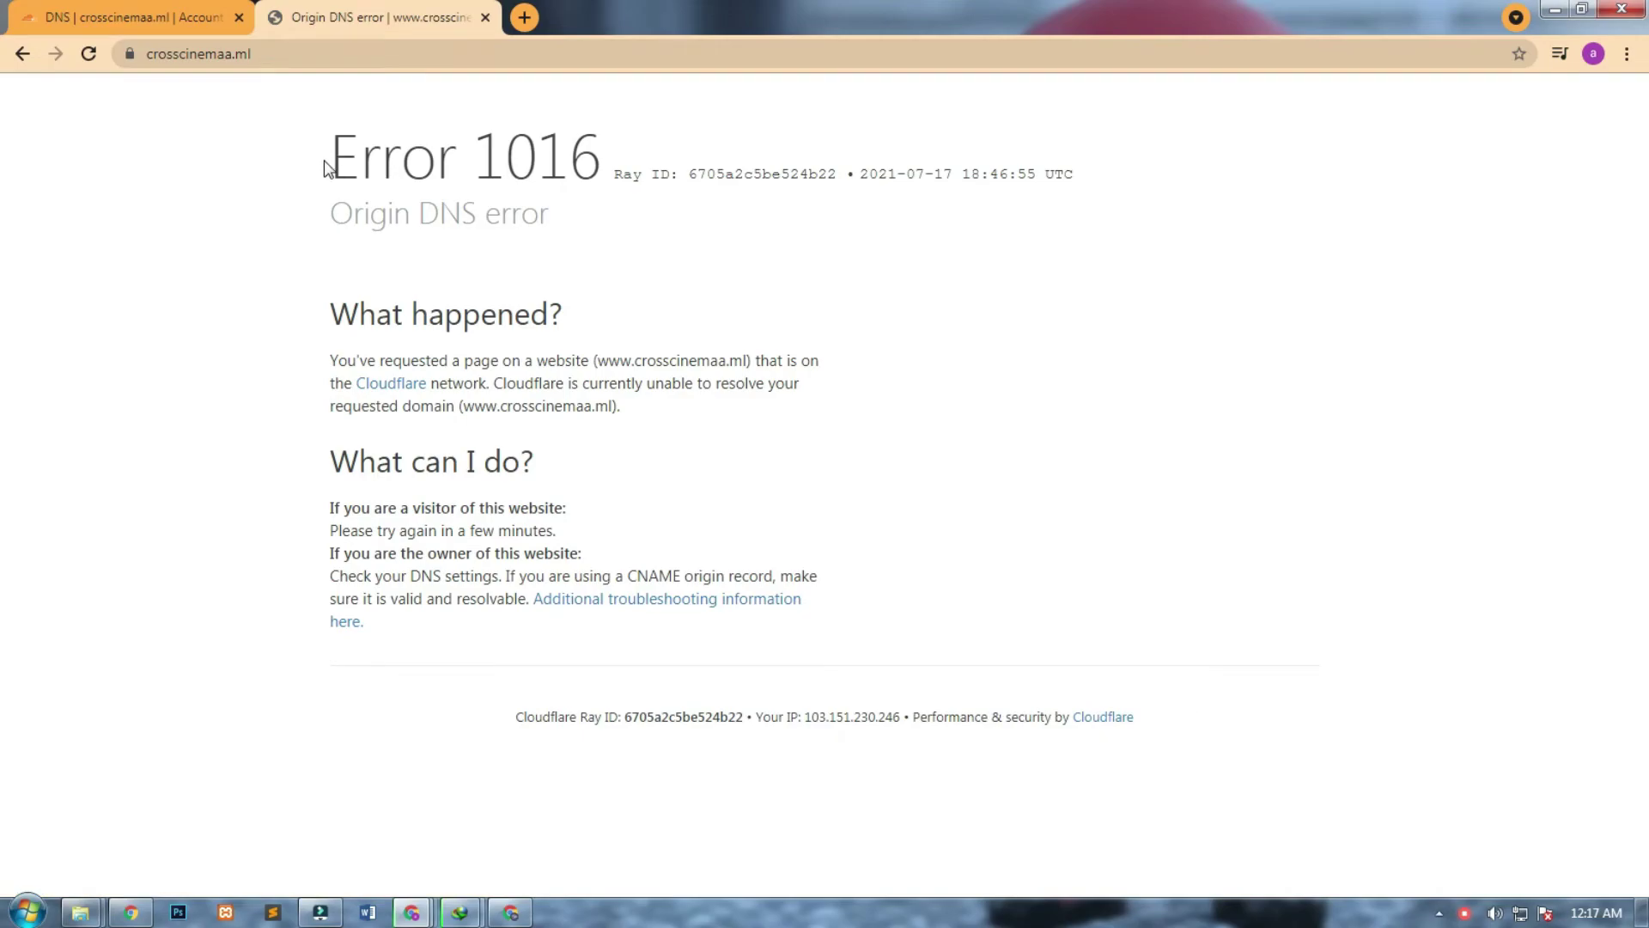
{"action": "left_click_drag", "start_coordinate": [327, 163], "coordinate": [602, 187]}
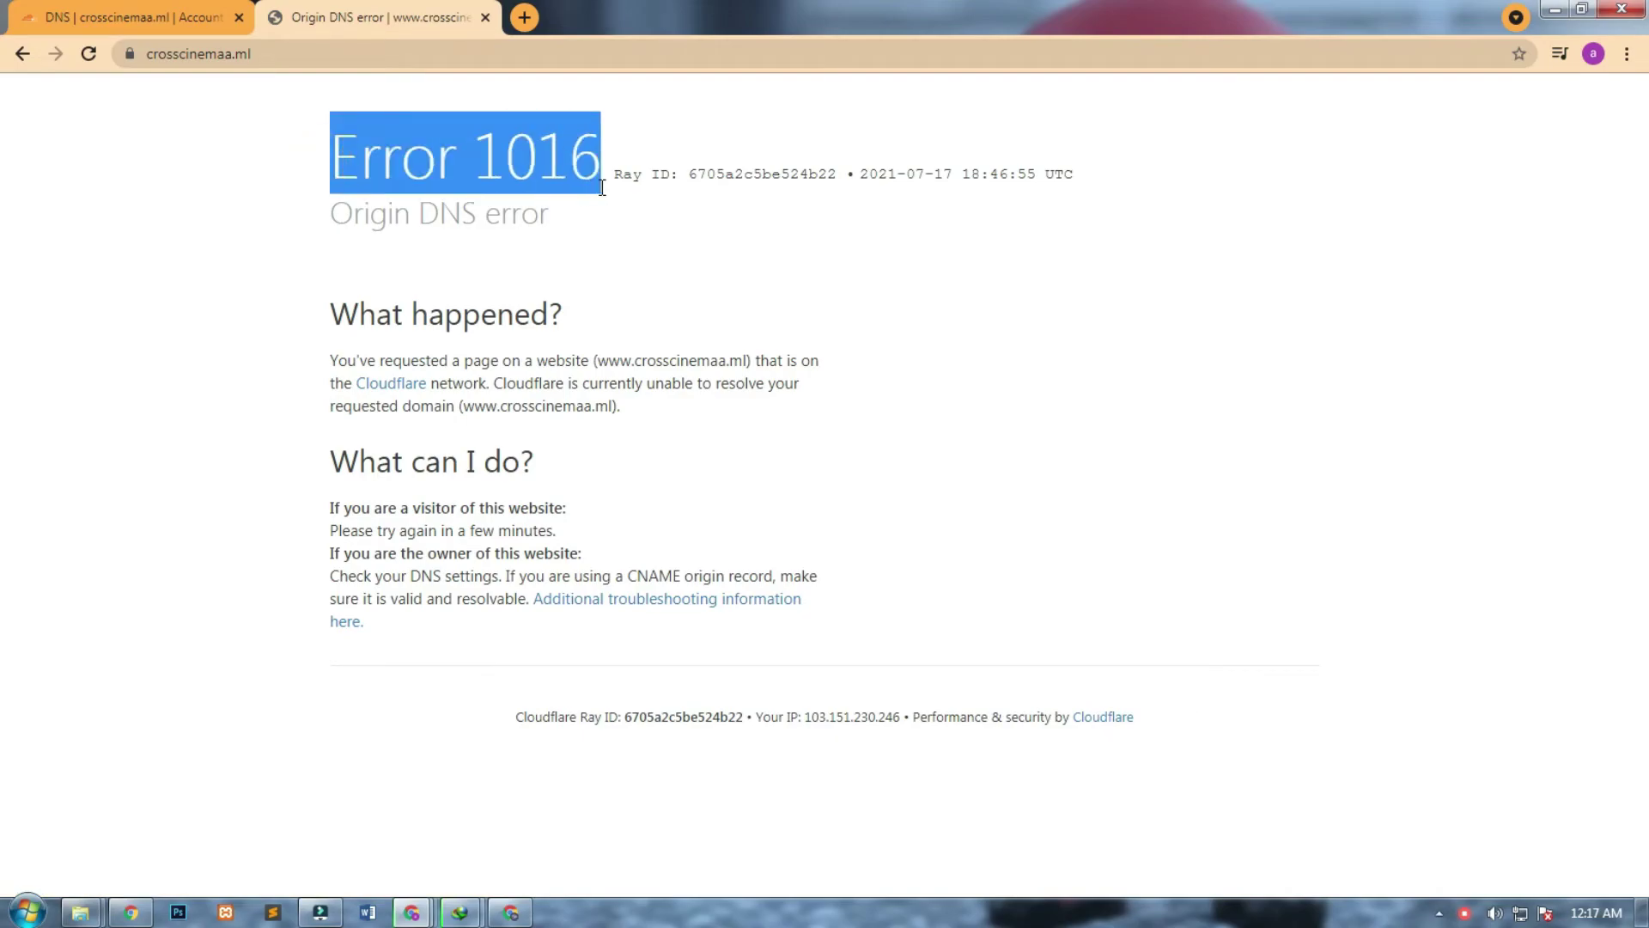
{"action": "left_click_drag", "start_coordinate": [501, 217], "coordinate": [309, 217]}
{"action": "left_click", "coordinate": [700, 325]}
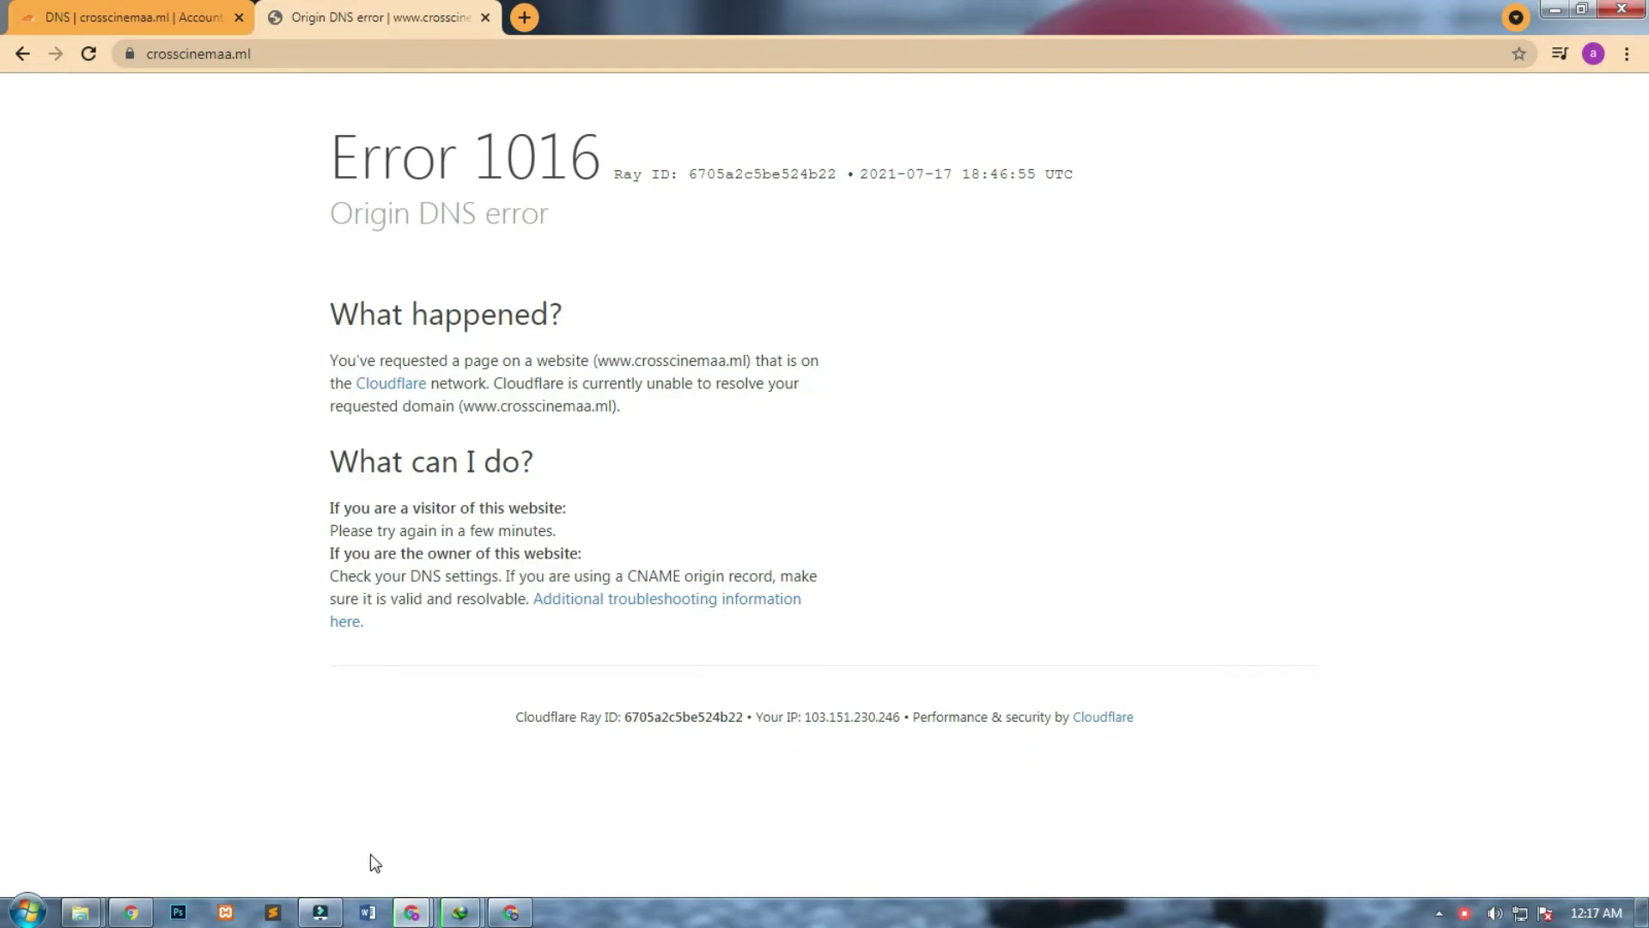
{"action": "mouse_move", "coordinate": [414, 908]}
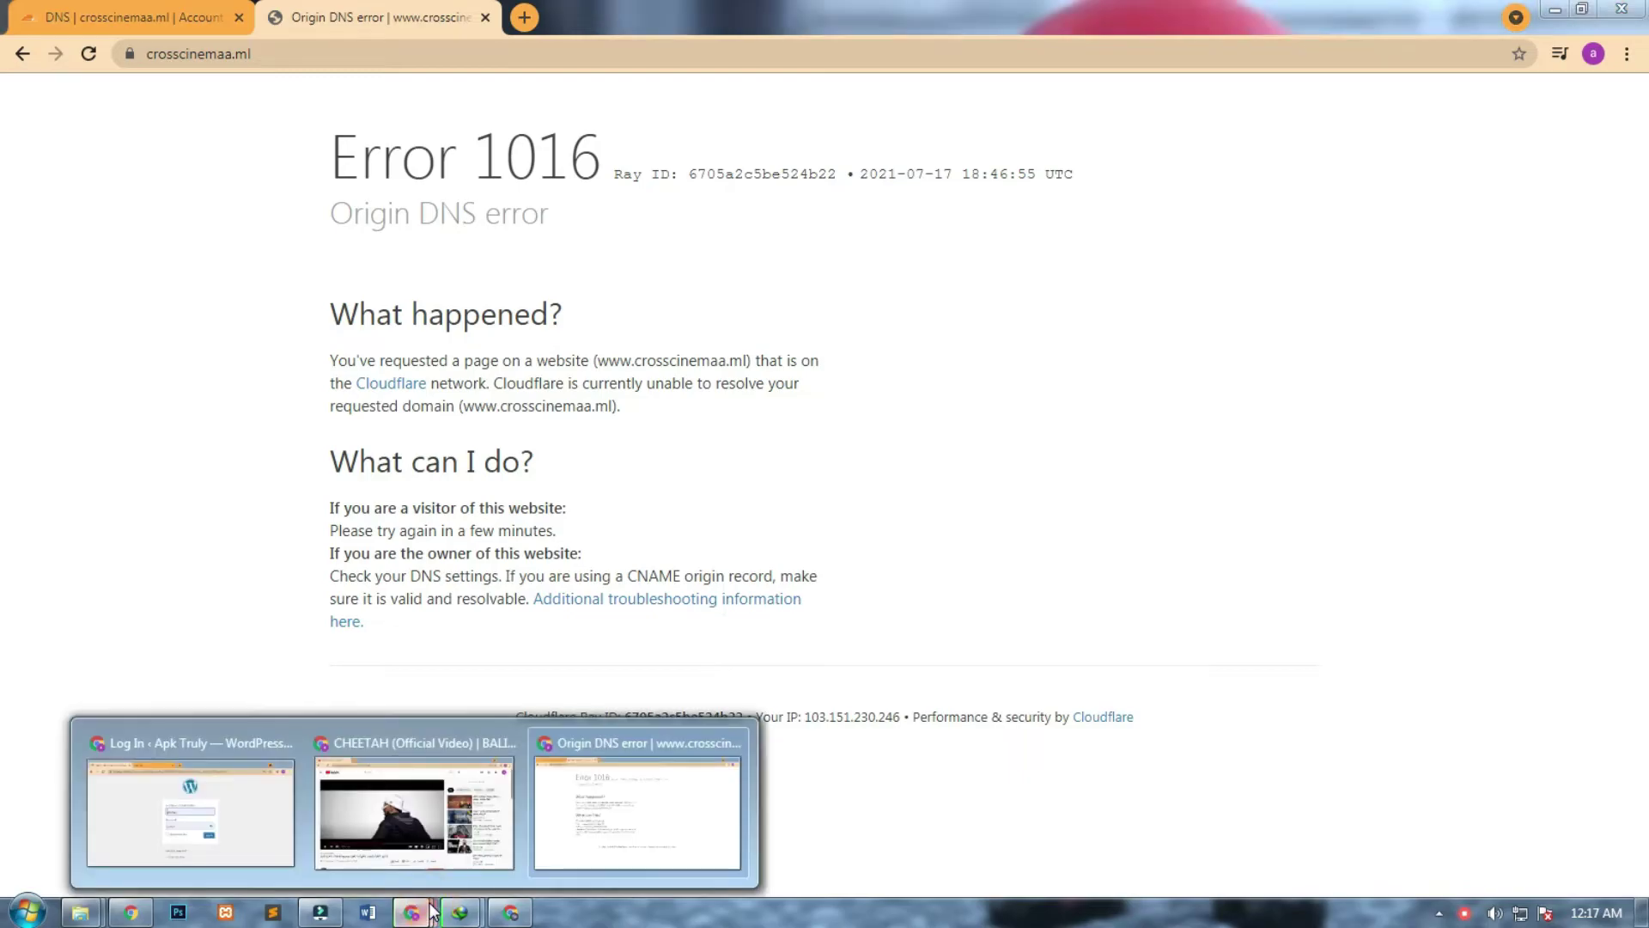
Find the hosting IP 185.27.134.100 in InfinityFree's account details, then return to Cloudflare DNS.
{"action": "left_click", "coordinate": [510, 912]}
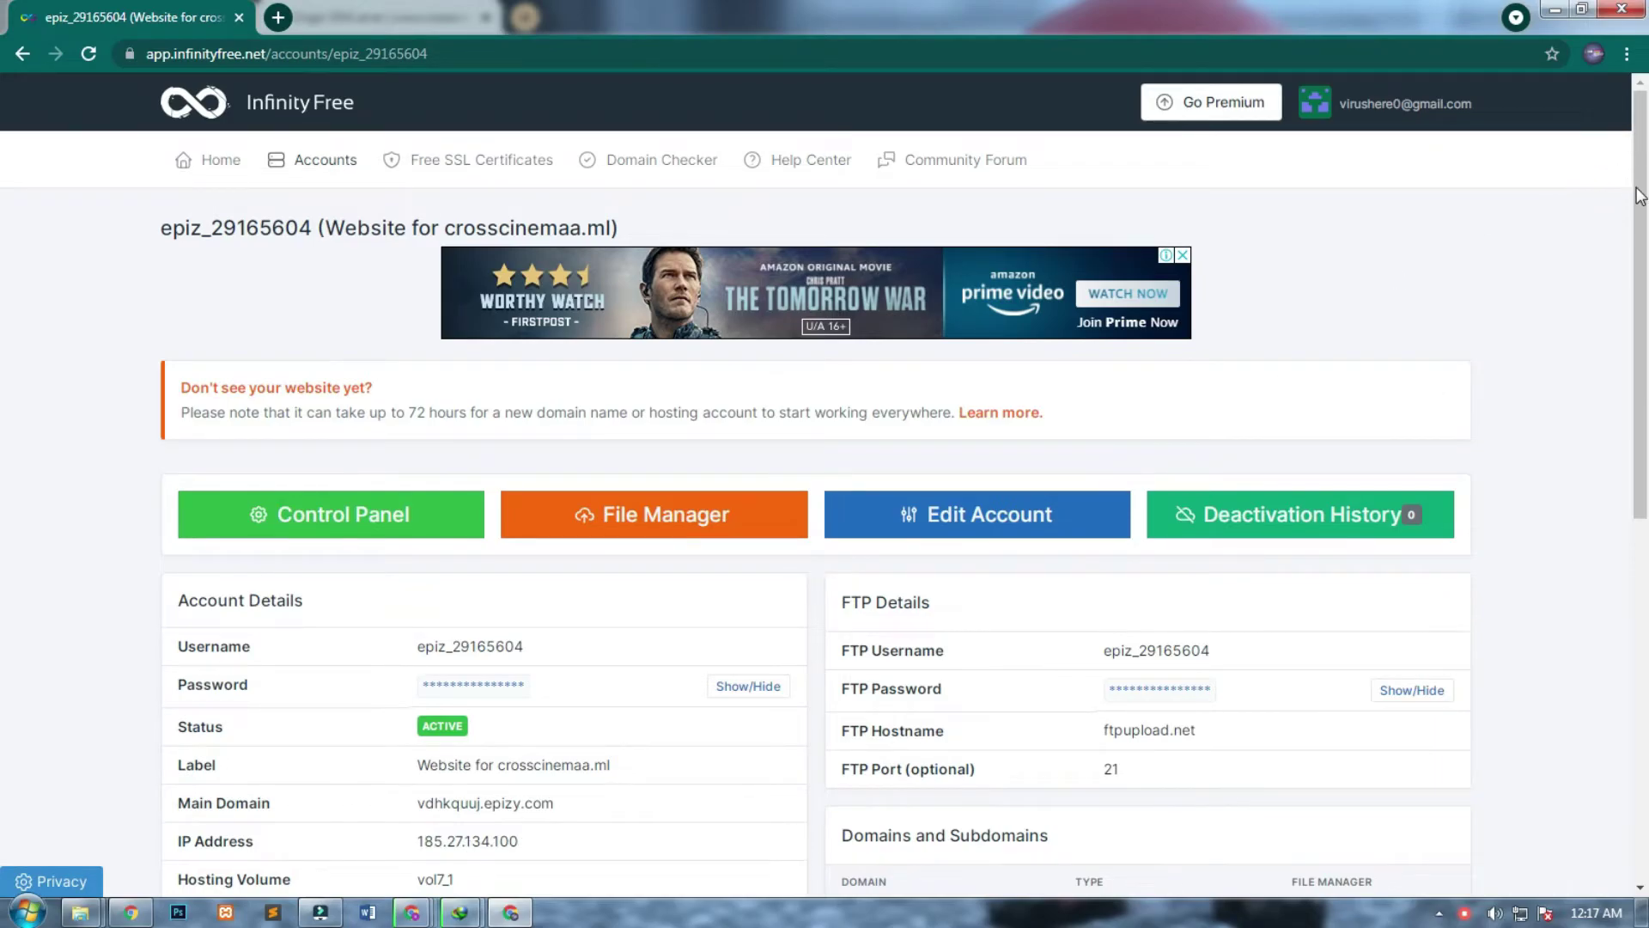
{"action": "left_click_drag", "start_coordinate": [1639, 196], "coordinate": [1602, 310]}
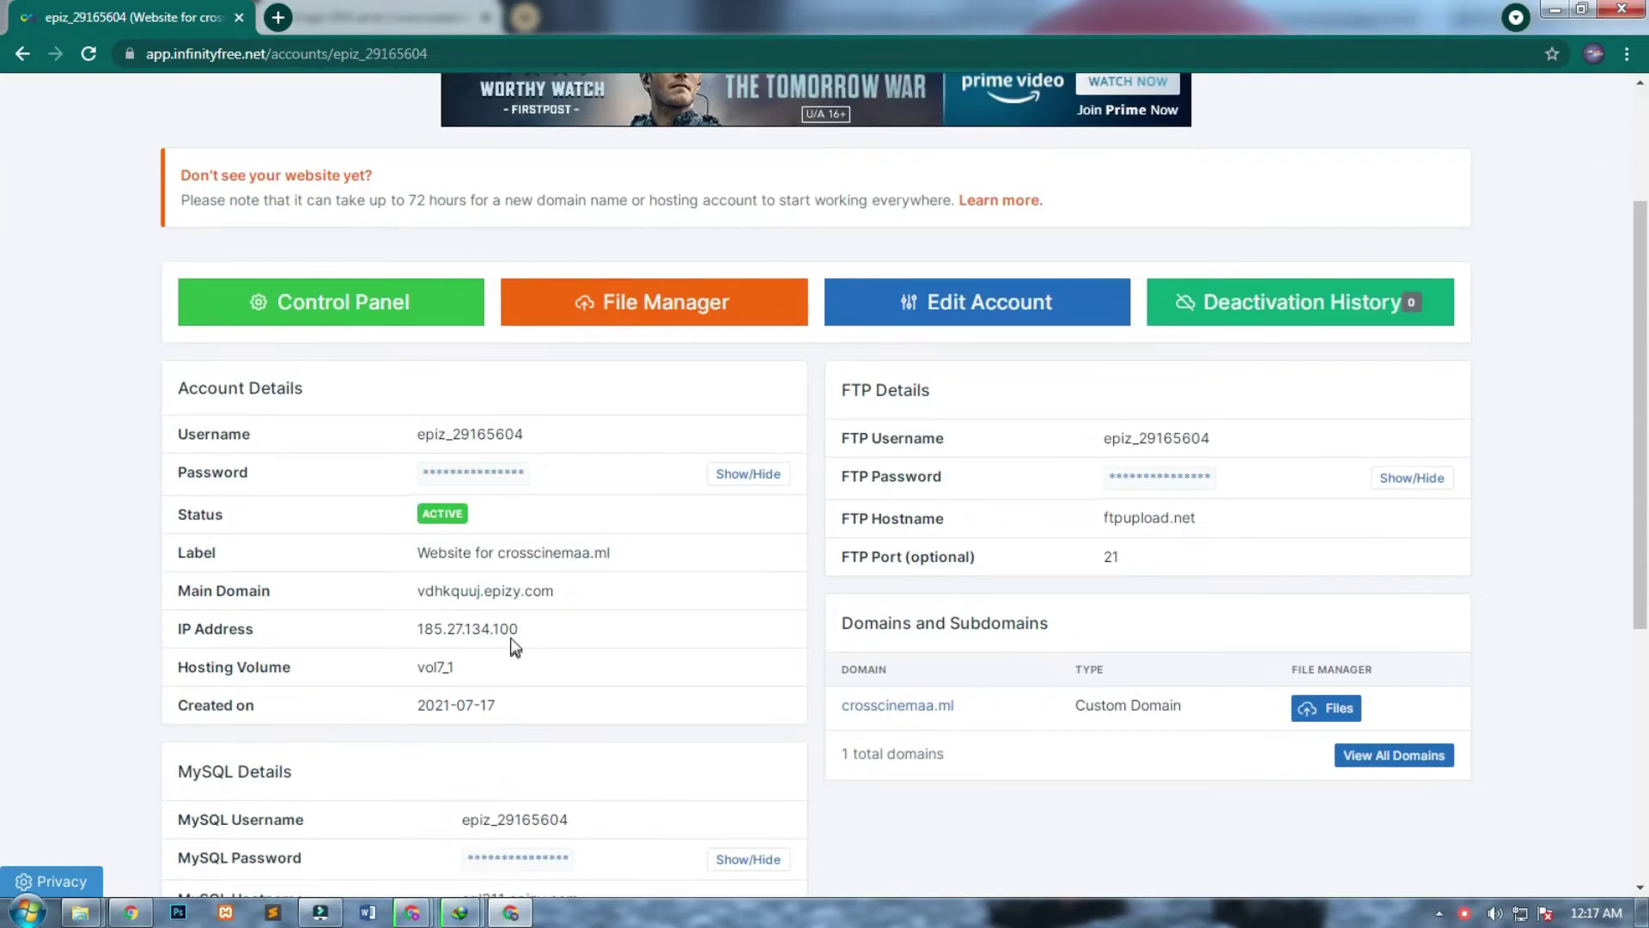
{"action": "left_click_drag", "start_coordinate": [521, 634], "coordinate": [420, 635]}
{"action": "key", "text": "ctrl+c"}
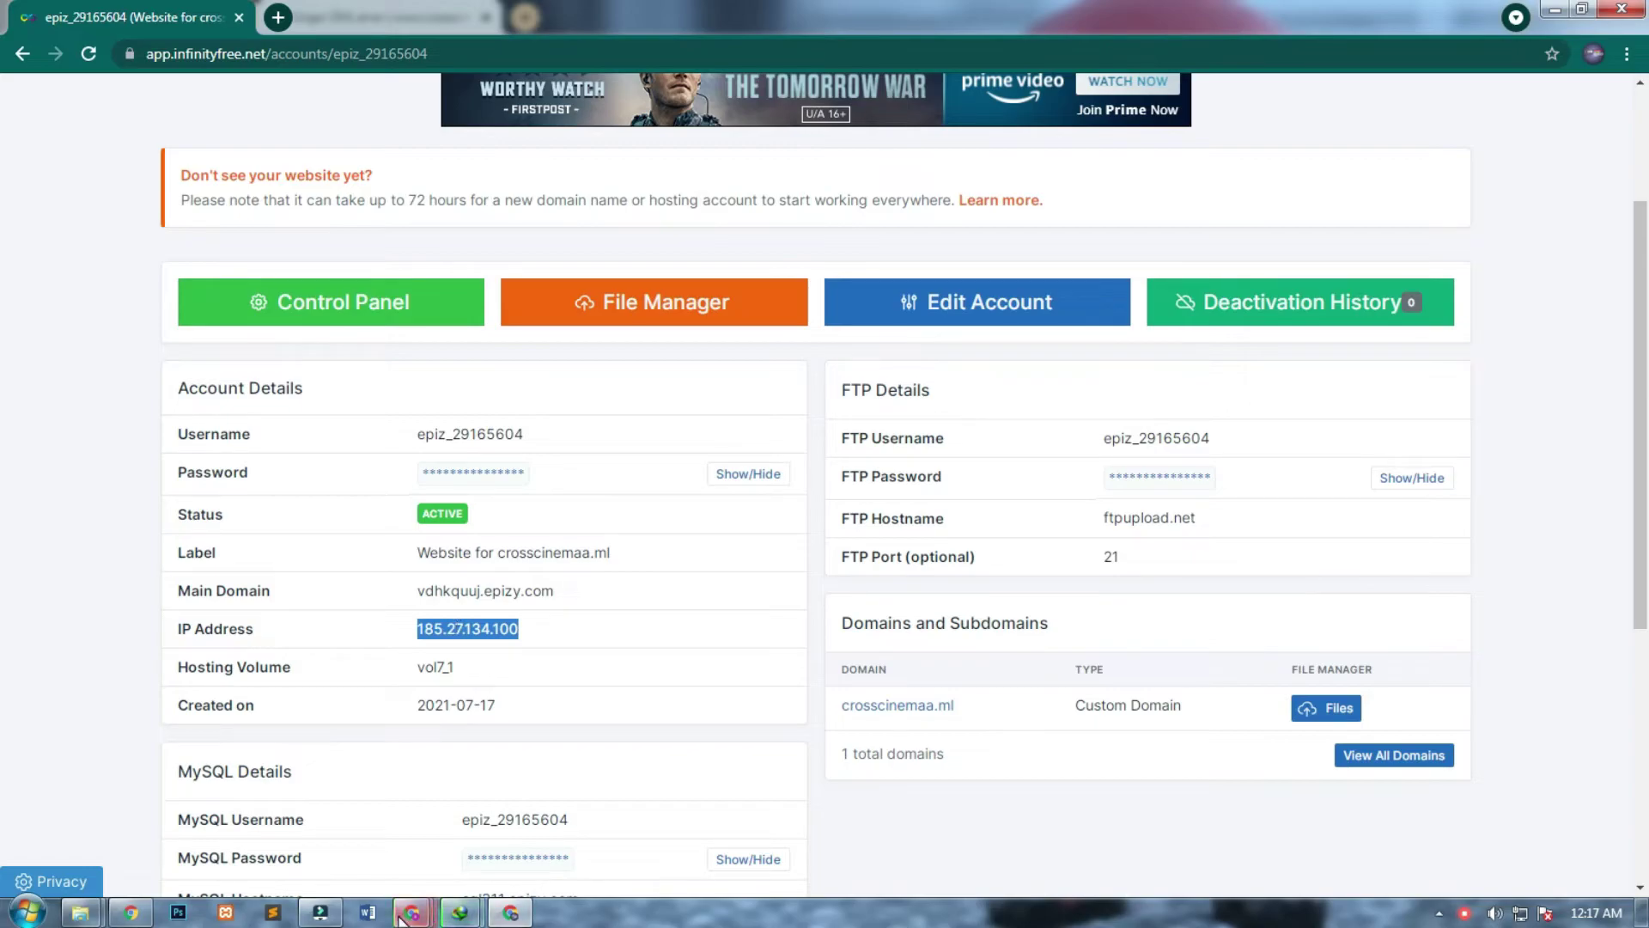
{"action": "mouse_move", "coordinate": [405, 918]}
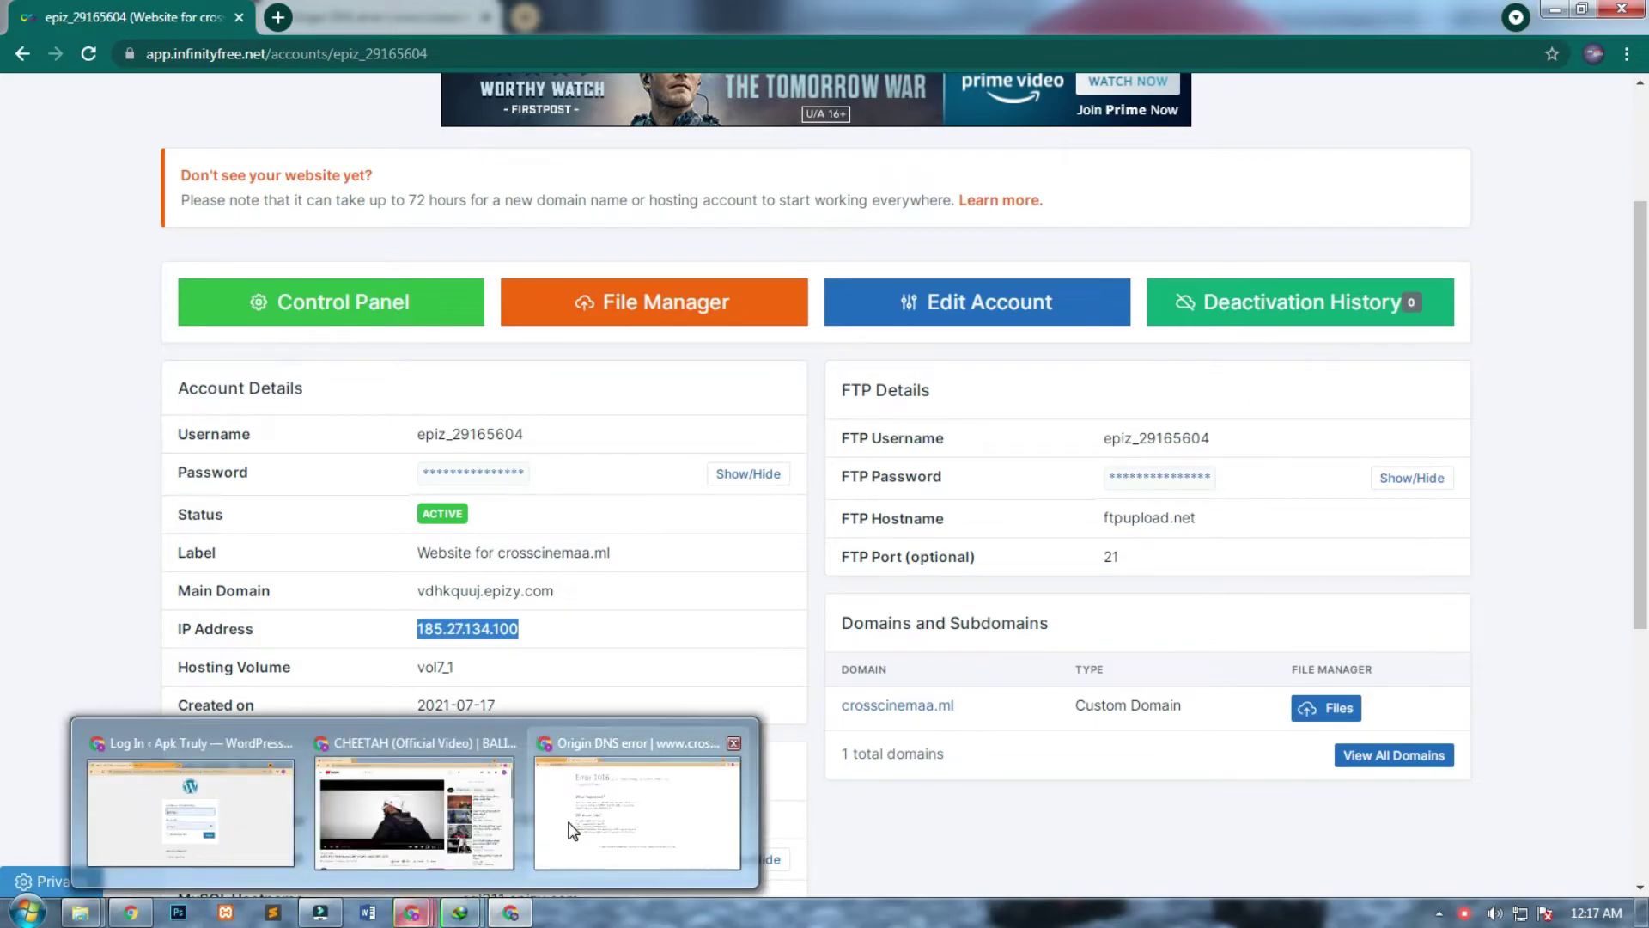
{"action": "left_click", "coordinate": [570, 827]}
{"action": "left_click", "coordinate": [183, 8]}
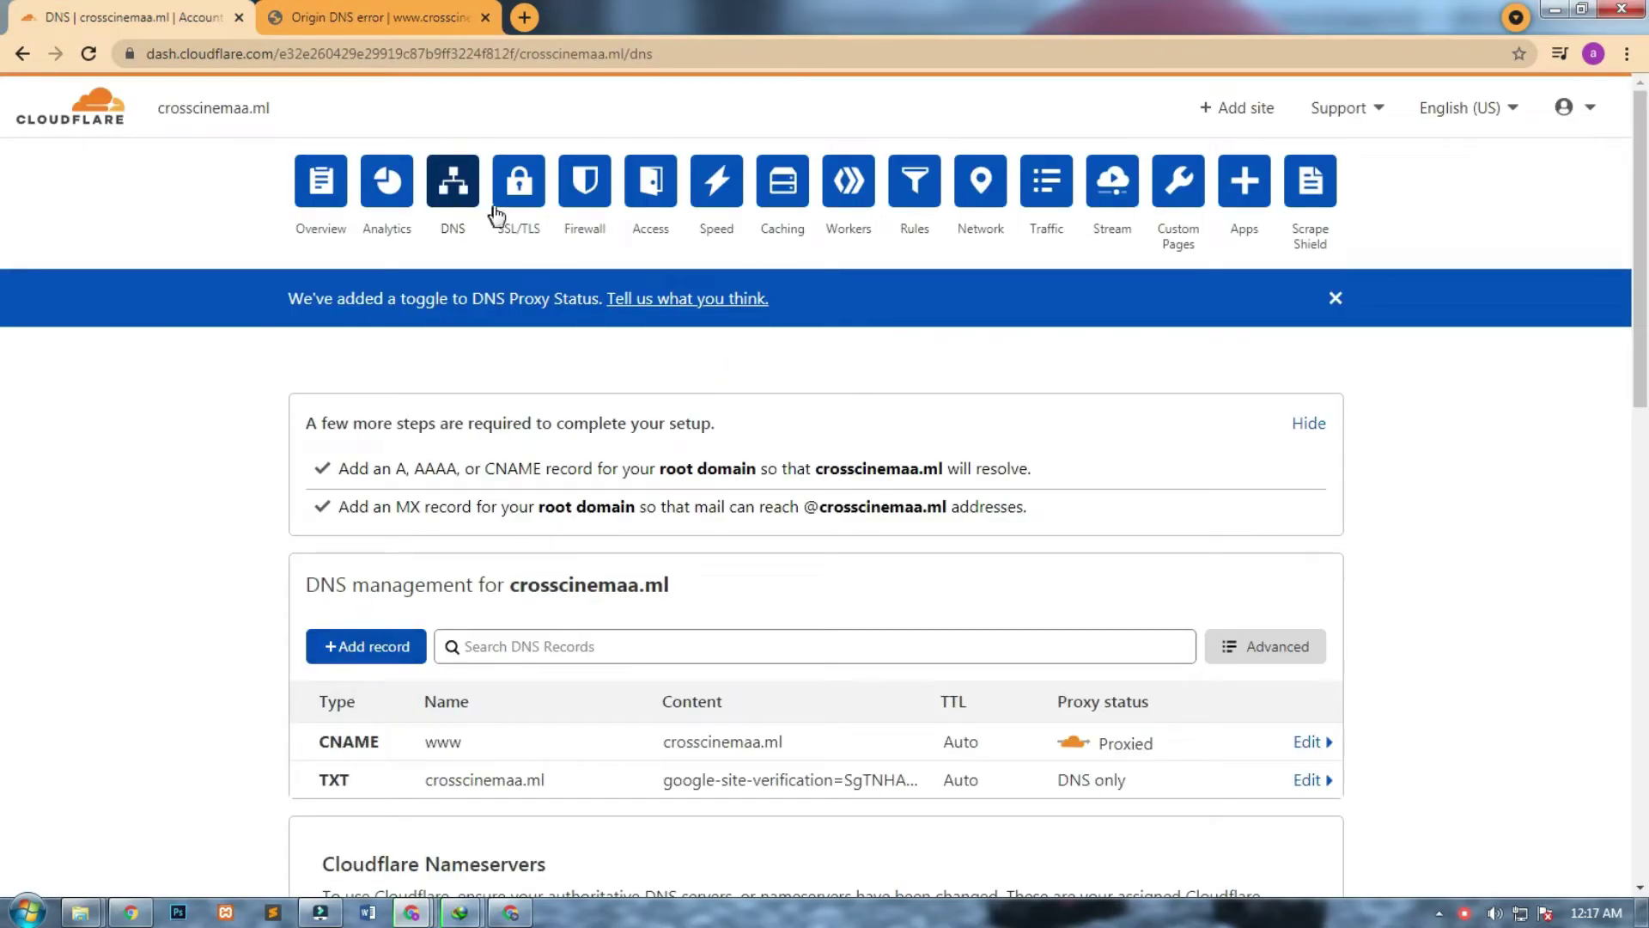
Start a new A record and paste 185.27.134.100 as its IPv4 address.
{"action": "left_click", "coordinate": [382, 652]}
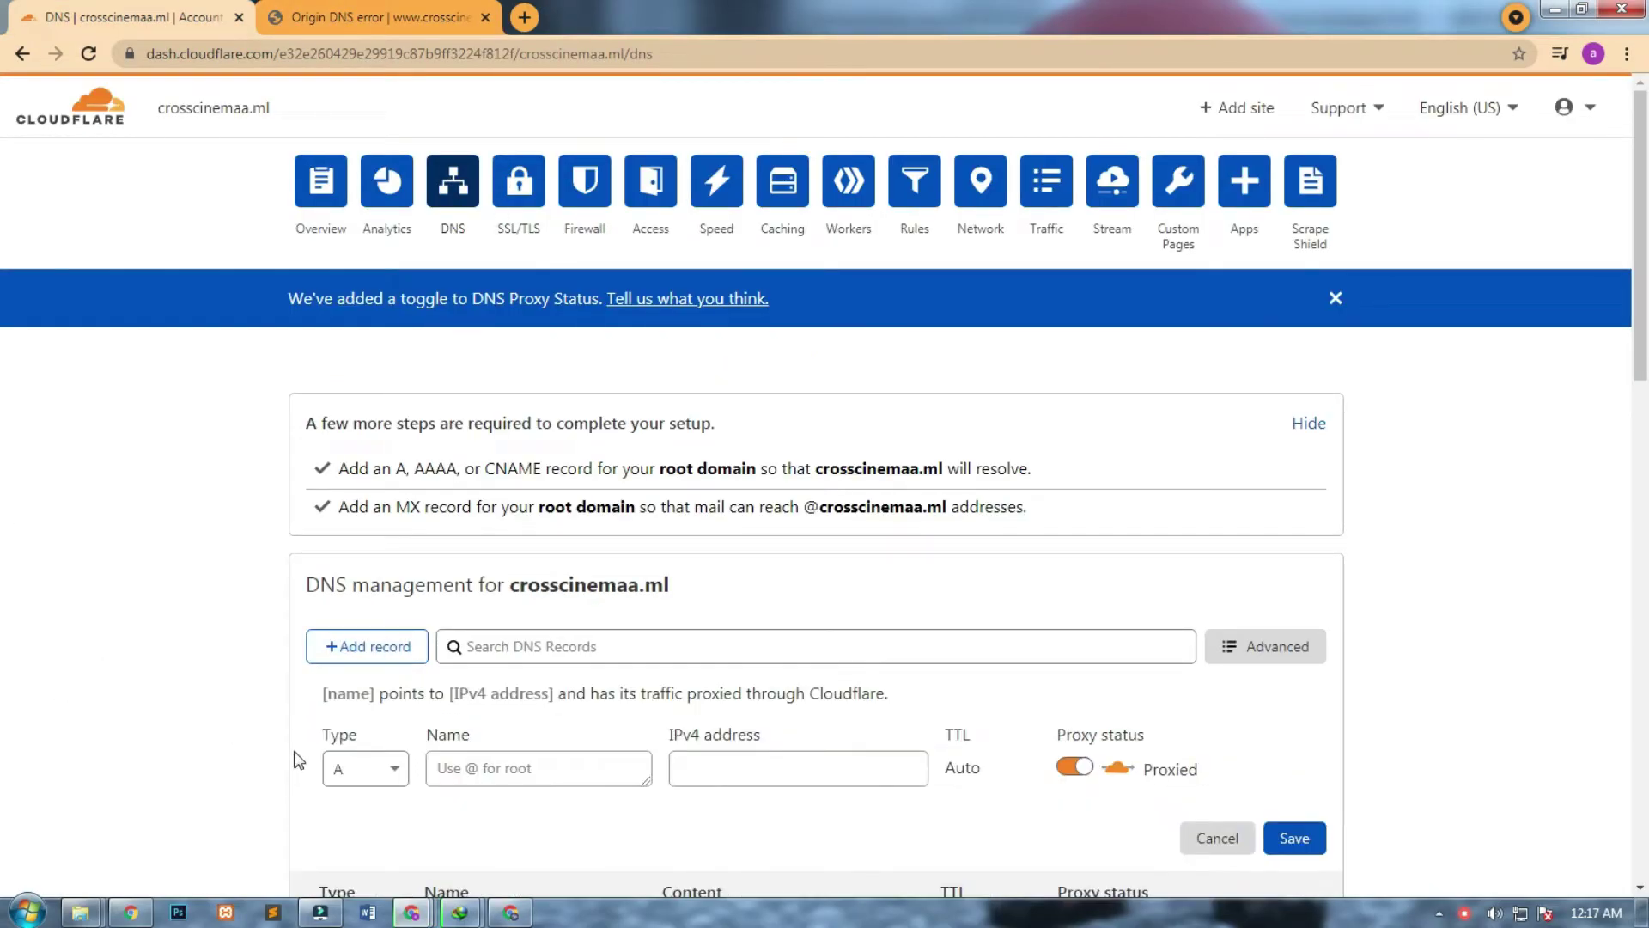
{"action": "left_click", "coordinate": [470, 767]}
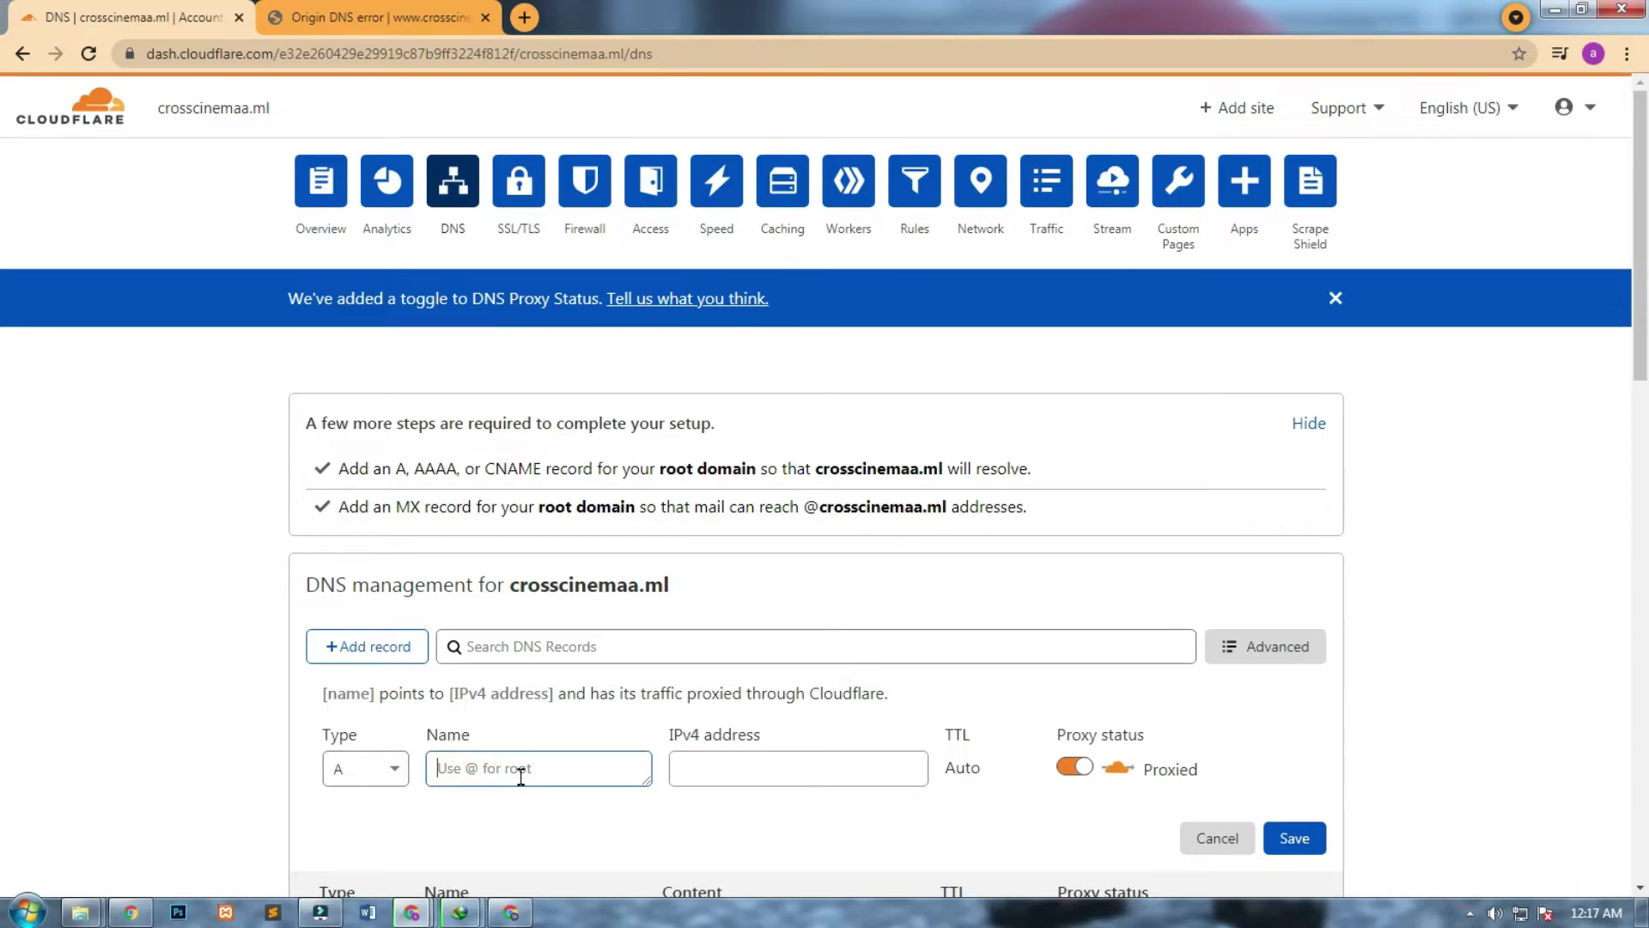
{"action": "left_click", "coordinate": [692, 773]}
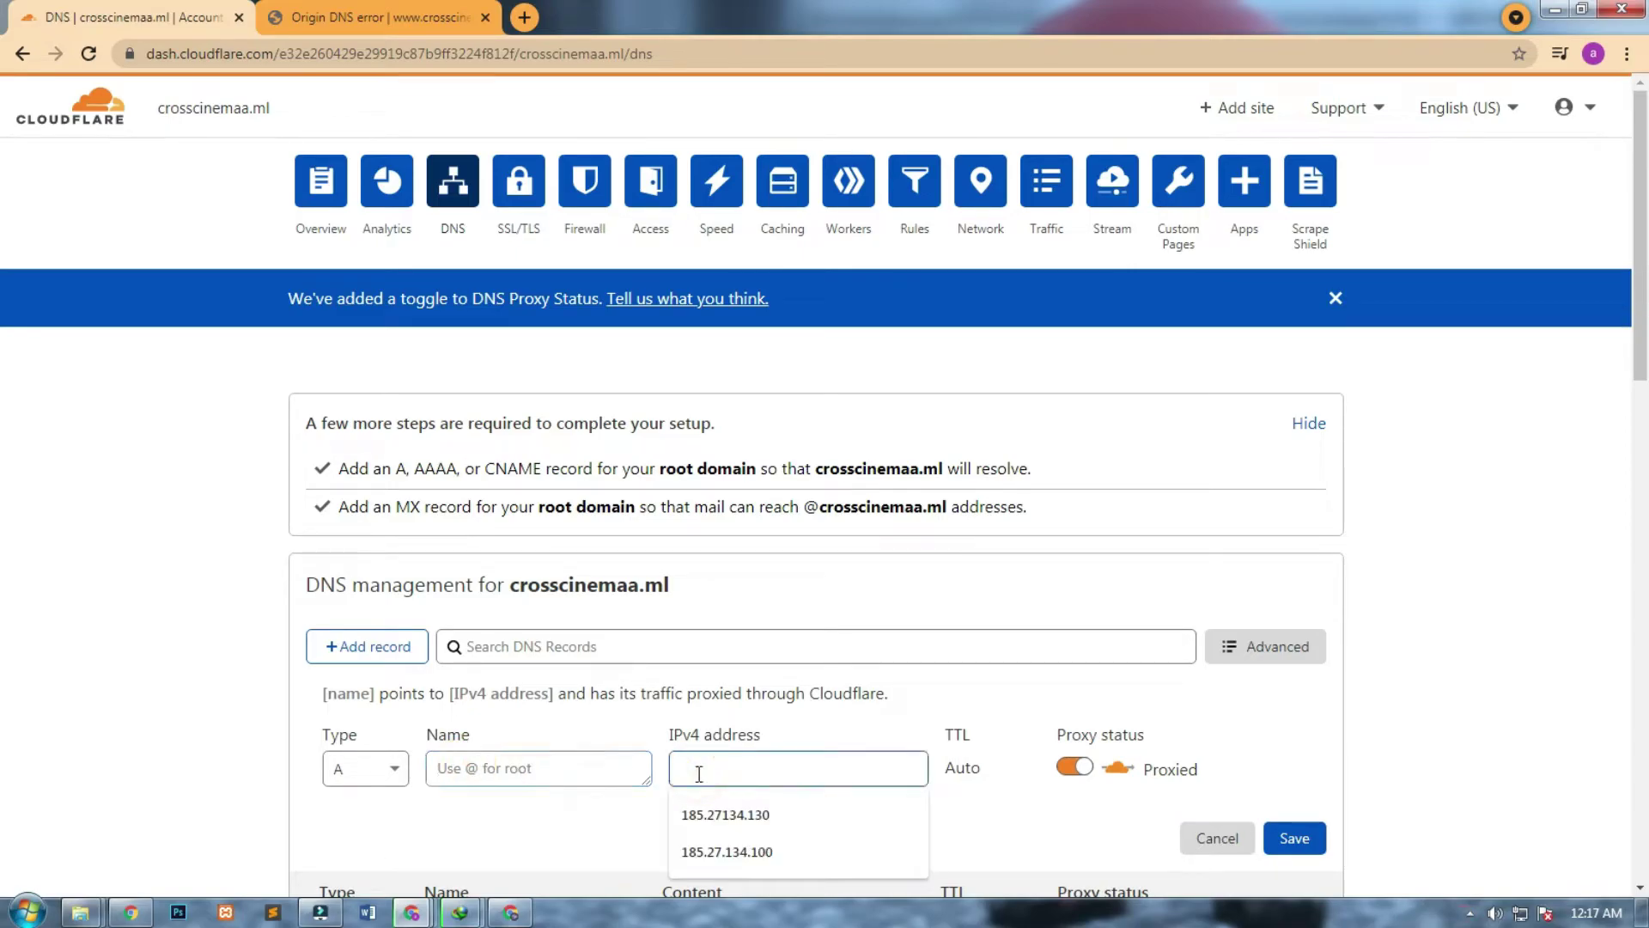
{"action": "key", "text": "ctrl+v"}
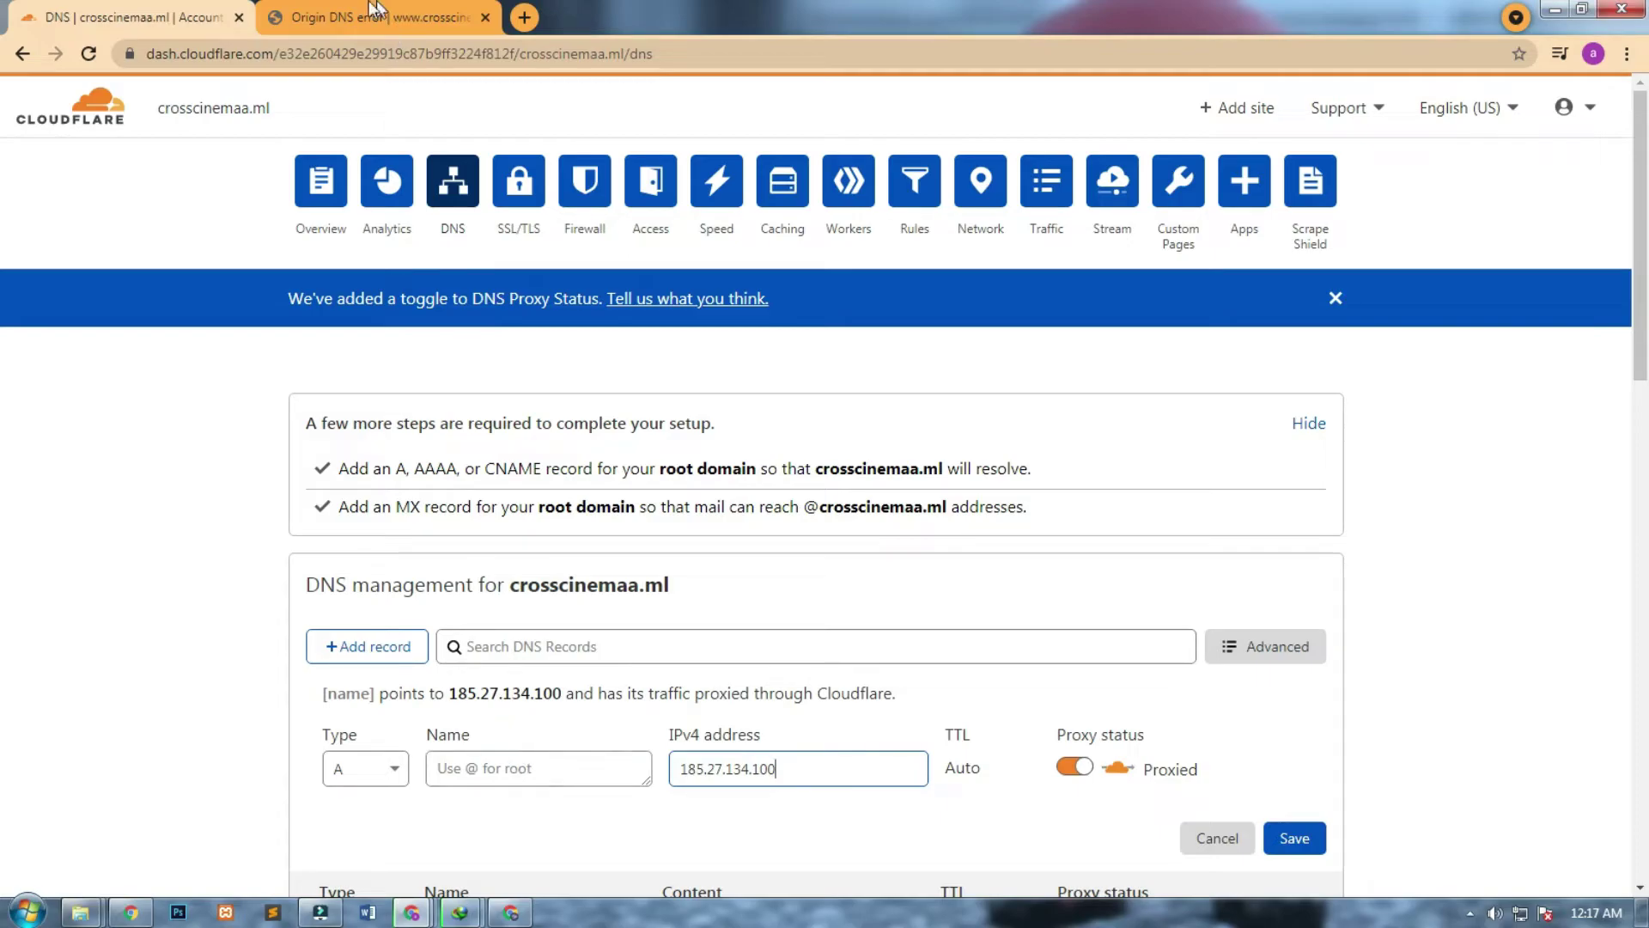
Copy crosscinemaa.ml from the error tab, paste it as the record name, and save.
{"action": "left_click", "coordinate": [375, 9]}
{"action": "left_click", "coordinate": [275, 55]}
{"action": "left_click", "coordinate": [364, 57]}
{"action": "left_click_drag", "start_coordinate": [364, 57], "coordinate": [396, 54]}
{"action": "key", "text": "ctrl+c"}
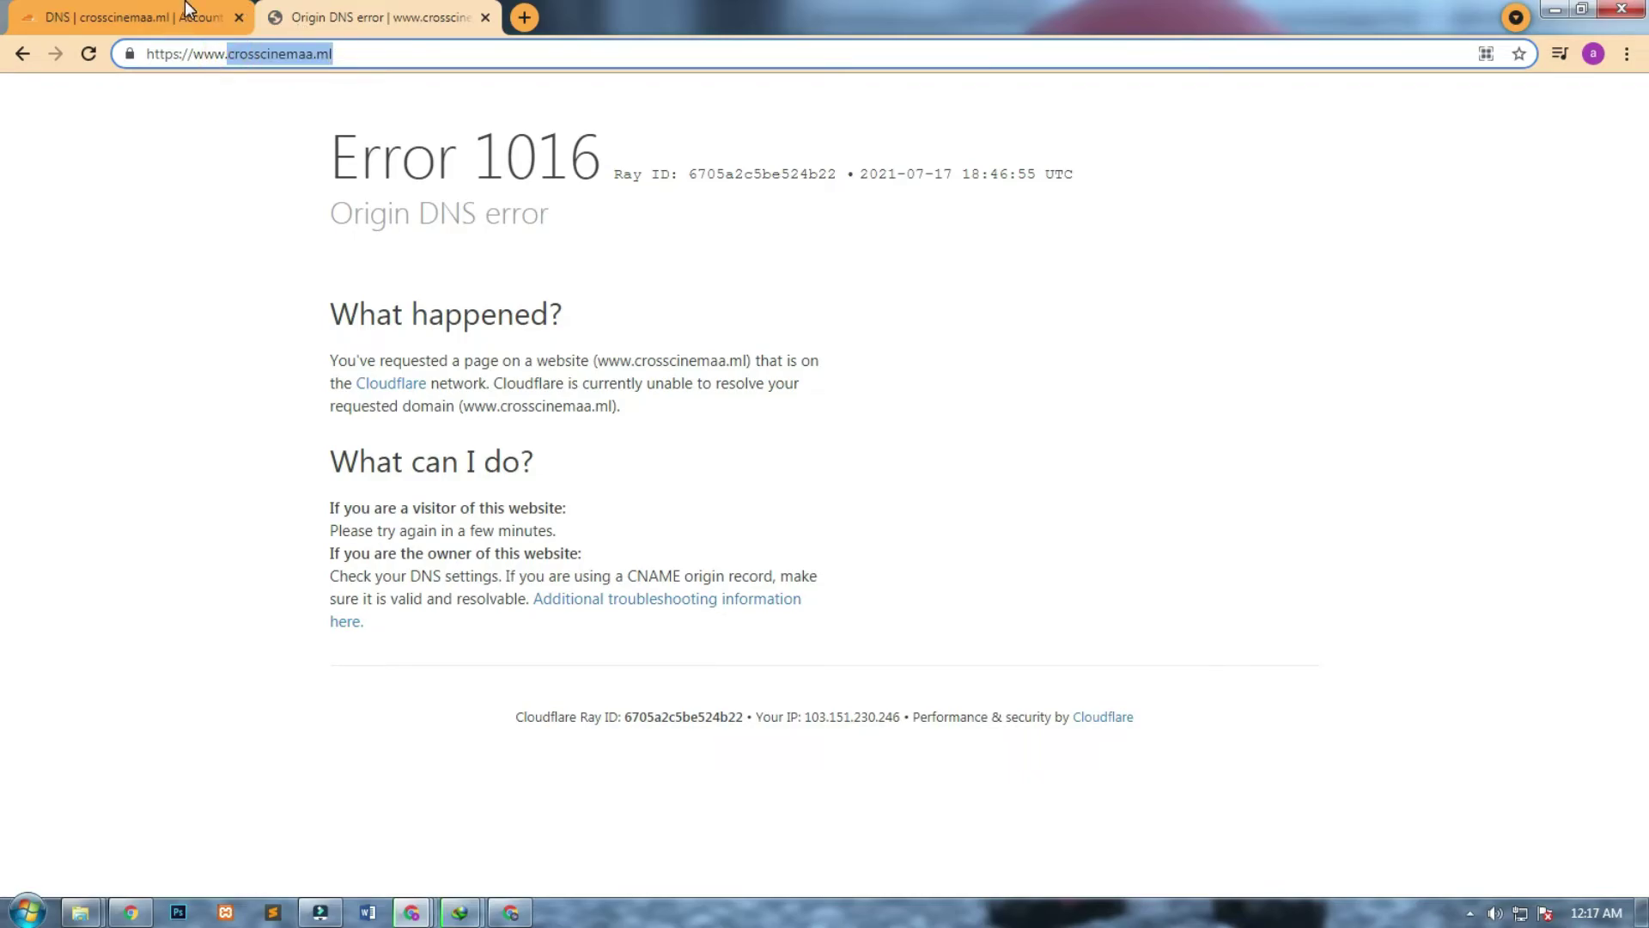
{"action": "left_click", "coordinate": [184, 3]}
{"action": "left_click", "coordinate": [509, 764]}
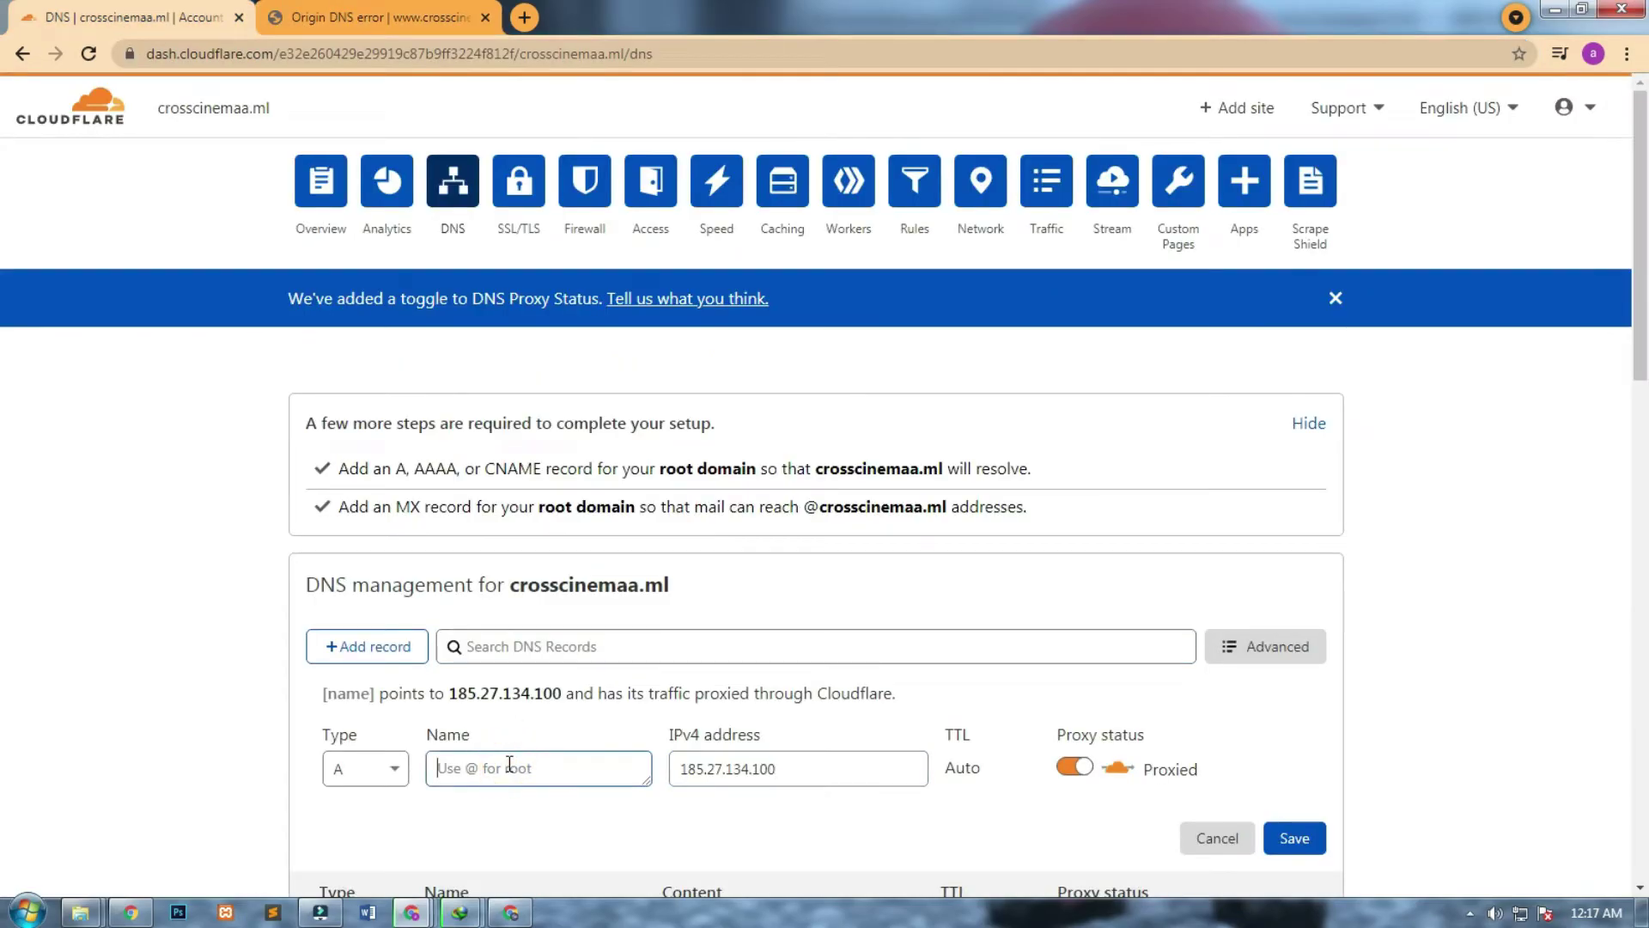
{"action": "key", "text": "ctrl+v"}
{"action": "left_click", "coordinate": [1286, 843]}
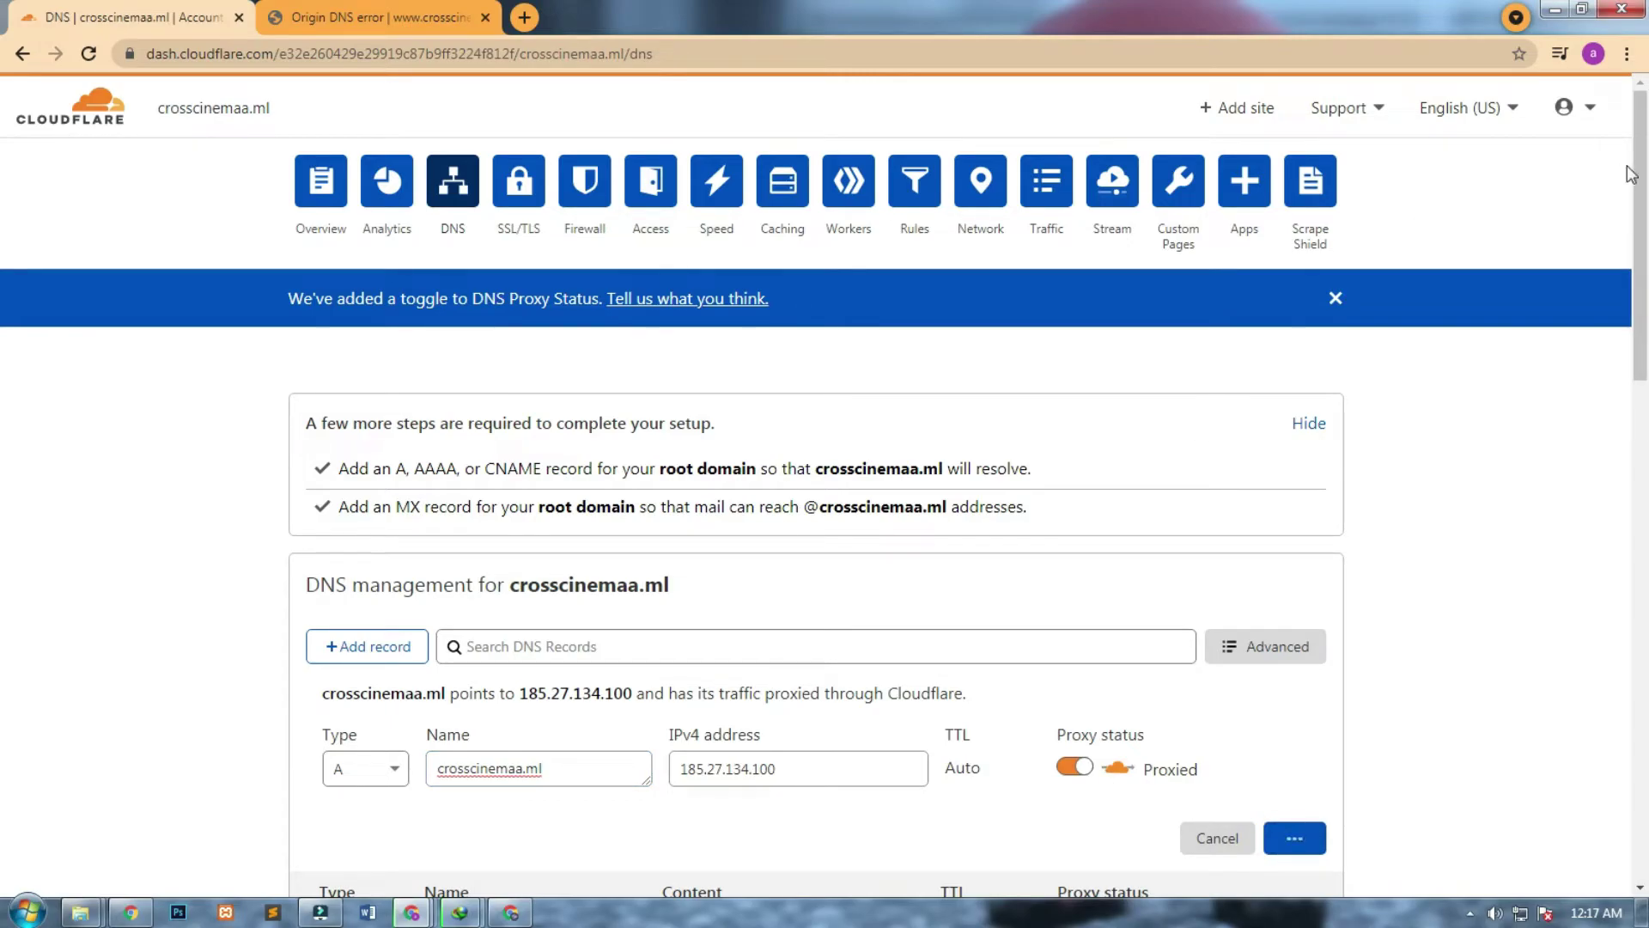
Reload crosscinemaa.ml in the error tab.
{"action": "scroll", "coordinate": [1632, 176], "scroll_direction": "down", "scroll_amount": 2}
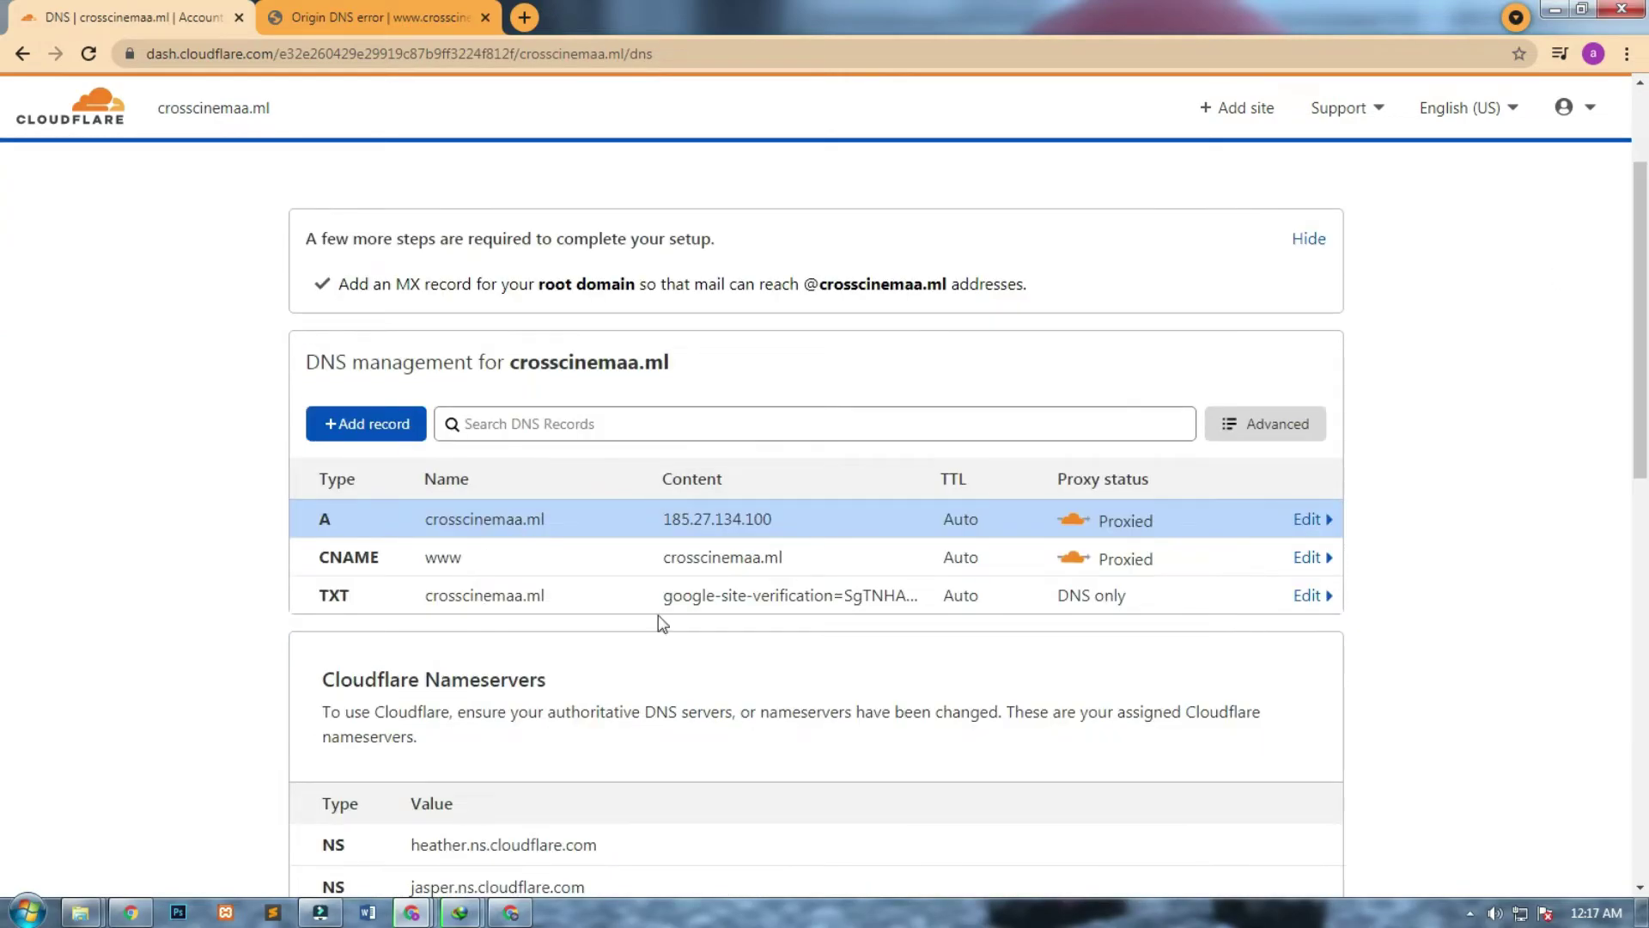
{"action": "left_click", "coordinate": [378, 18]}
{"action": "key", "text": "ctrl+c"}
{"action": "key", "text": "ctrl+a"}
{"action": "key", "text": "ctrl+v"}
{"action": "key", "text": "Return"}
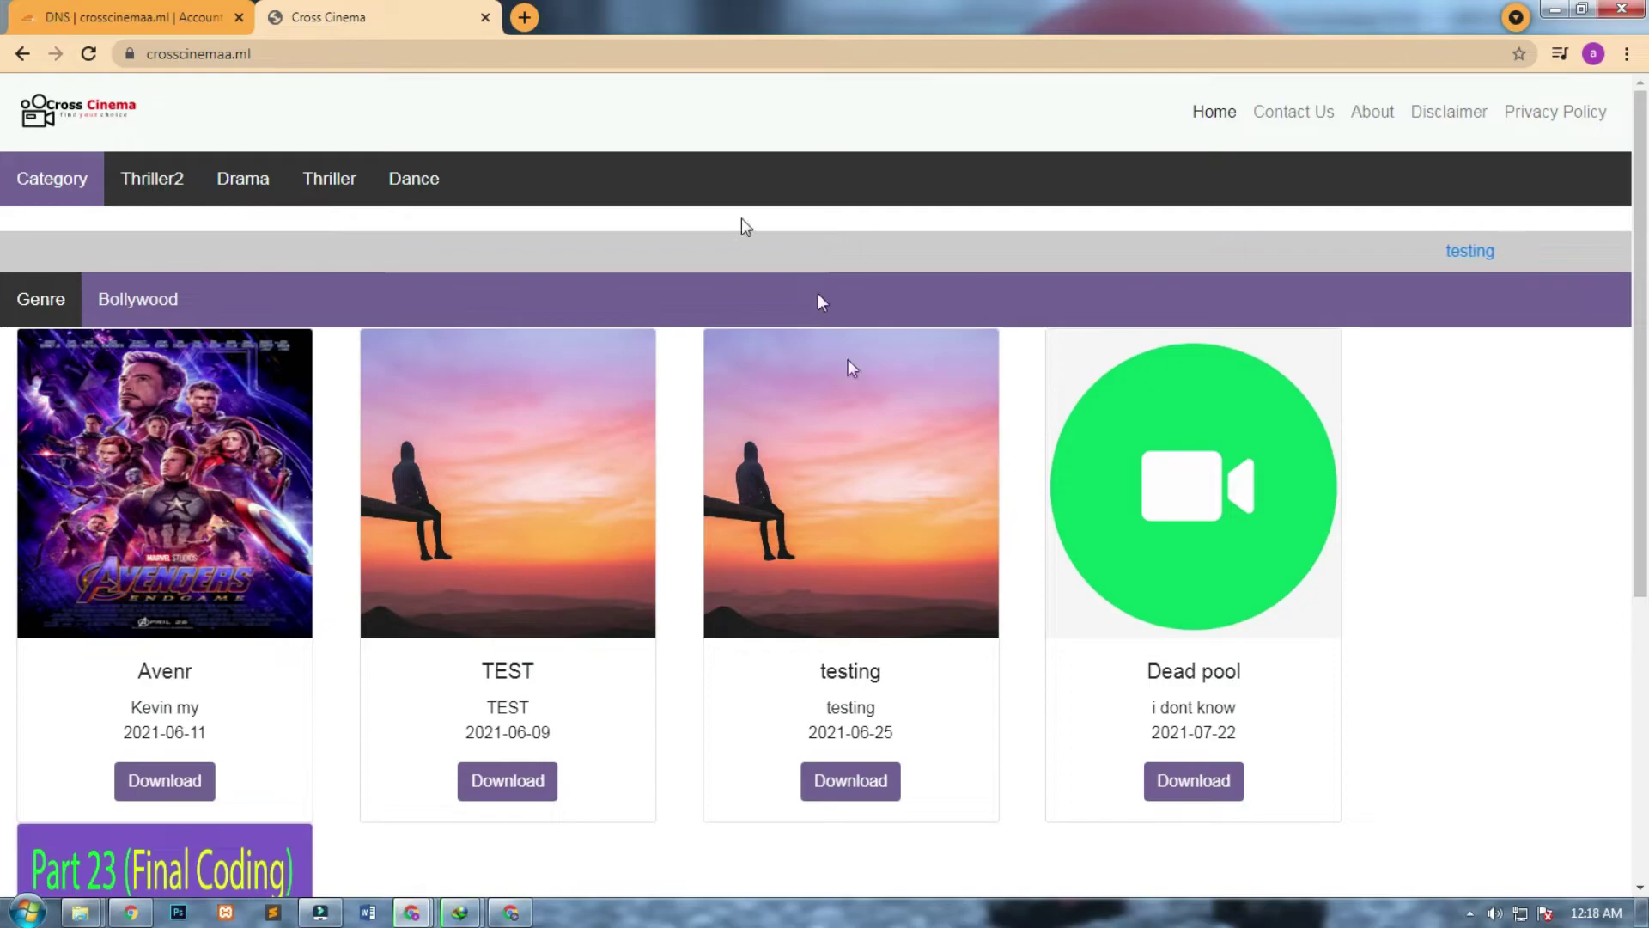
Scroll through the Cross Cinema home page and confirm its secure HTTPS connection via the lock icon.
{"action": "left_click_drag", "start_coordinate": [1639, 380], "coordinate": [1631, 633]}
{"action": "right_click", "coordinate": [1631, 633]}
{"action": "left_click", "coordinate": [1464, 683]}
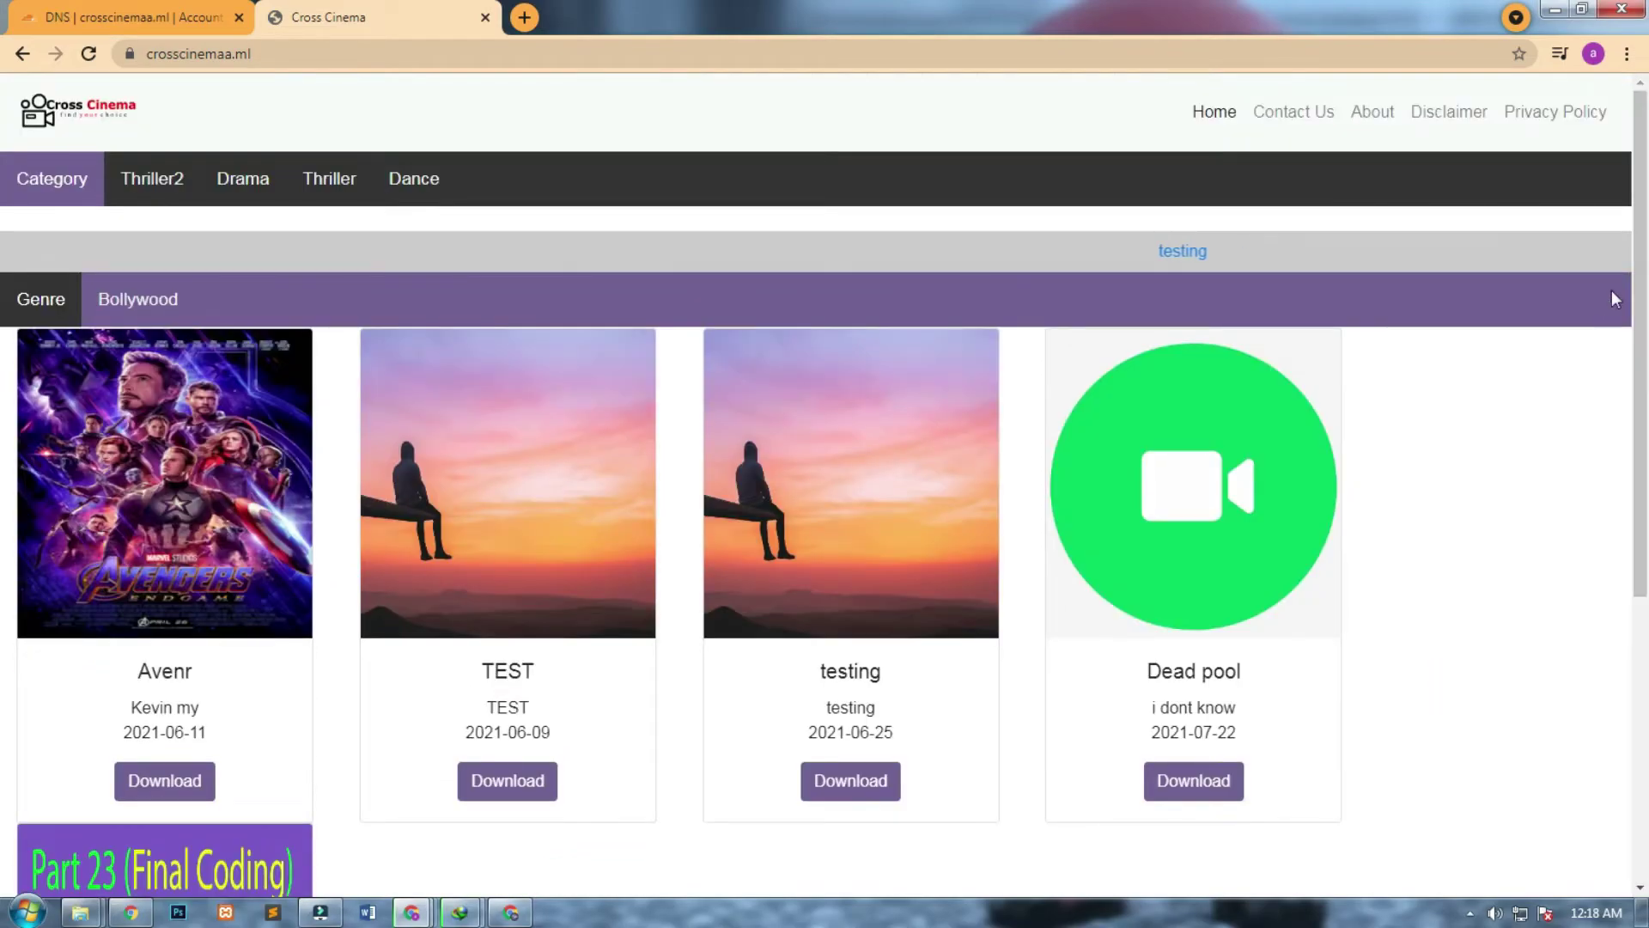
{"action": "scroll", "coordinate": [1631, 258], "scroll_direction": "down", "scroll_amount": 5}
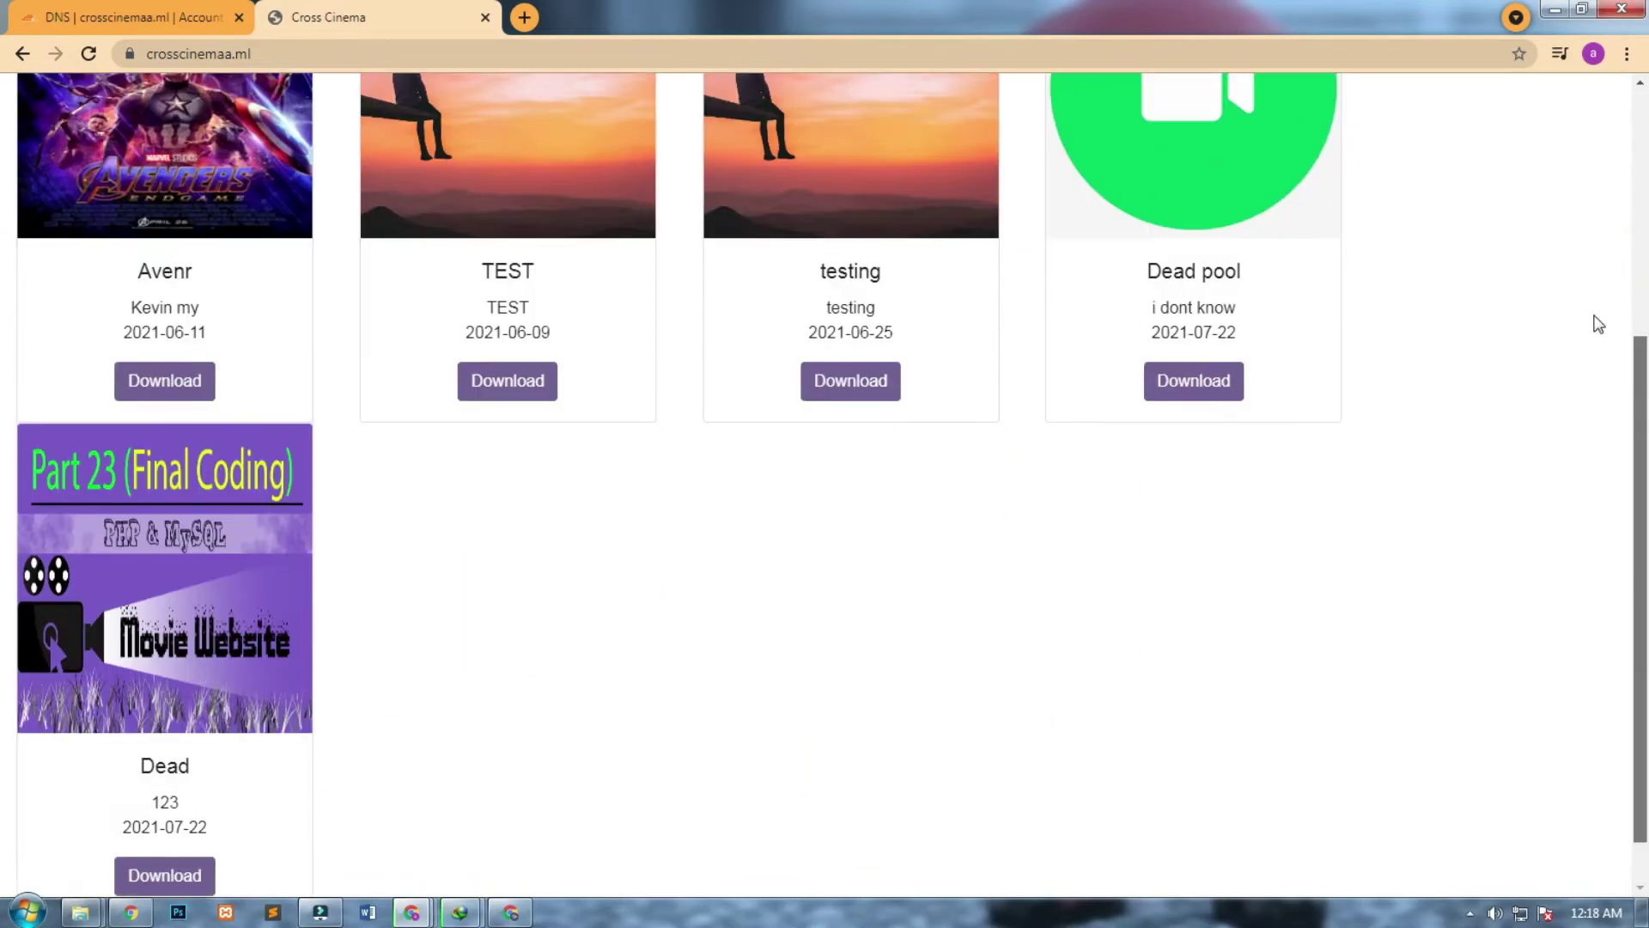
{"action": "scroll", "coordinate": [1598, 258], "scroll_direction": "up", "scroll_amount": 5}
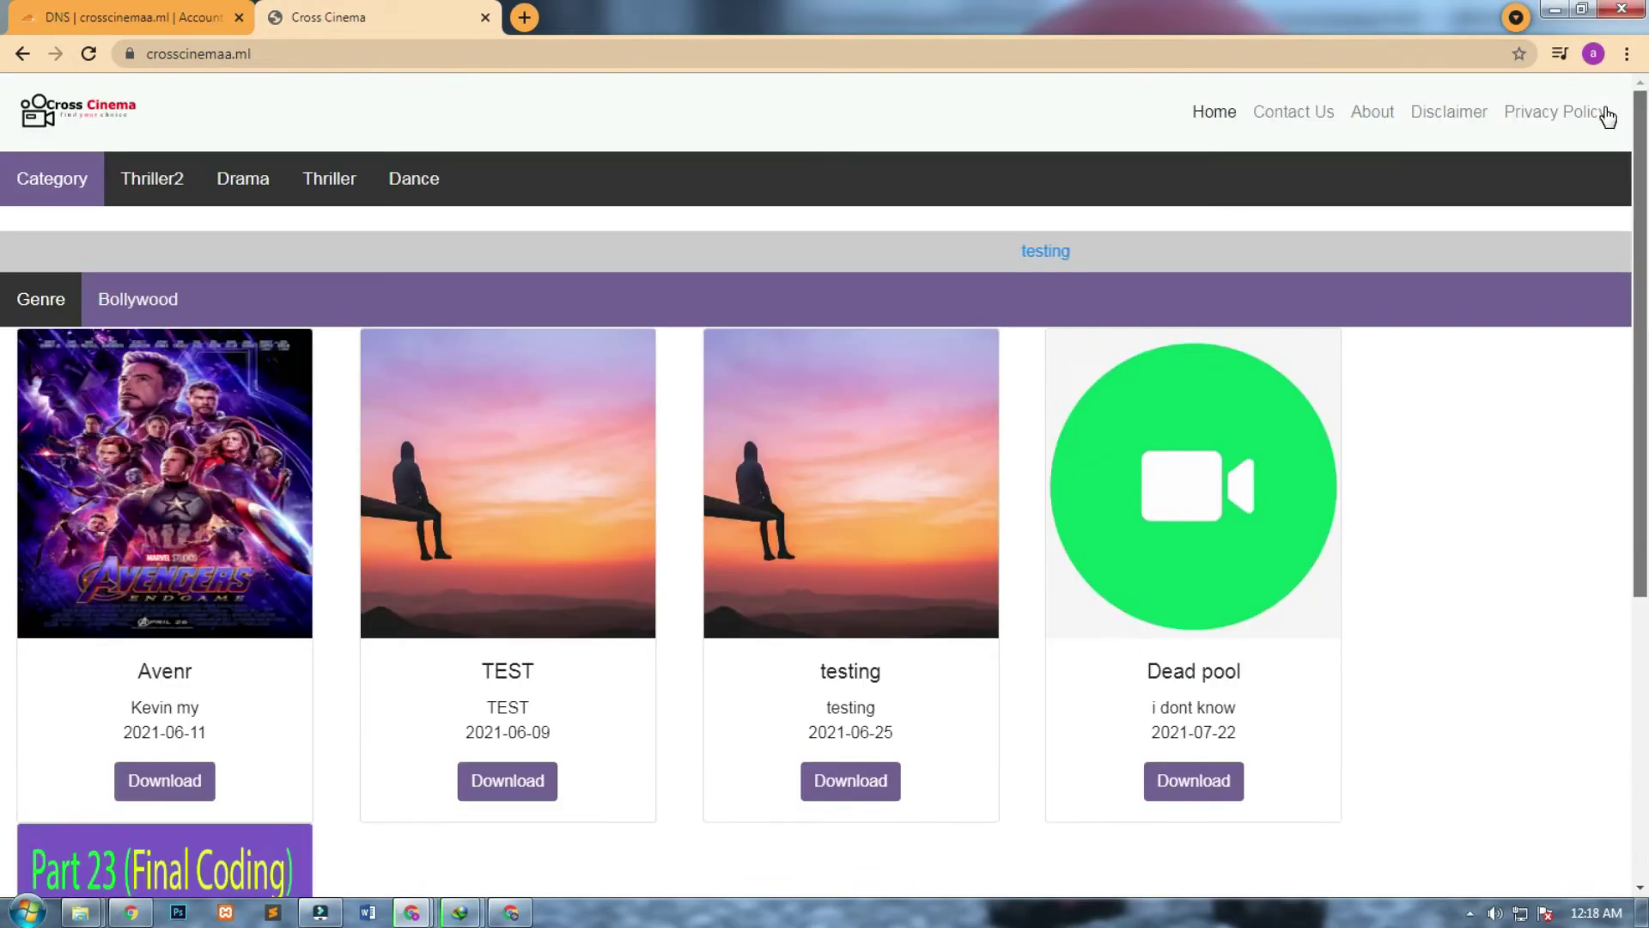
{"action": "left_click", "coordinate": [129, 55]}
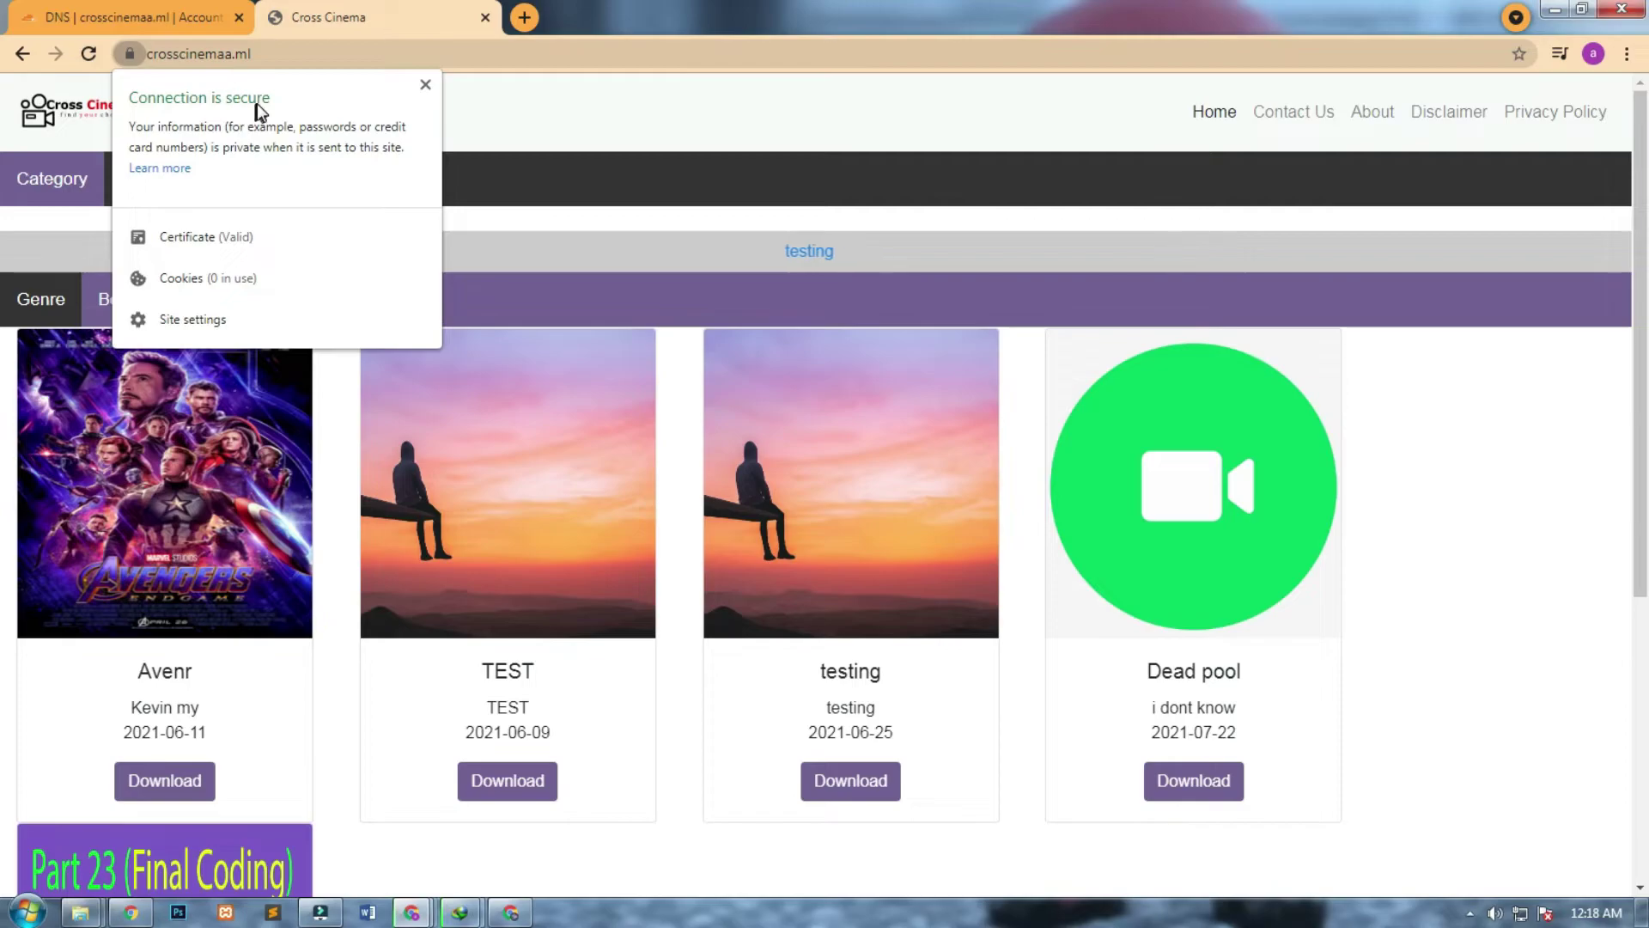
{"action": "left_click", "coordinate": [426, 86]}
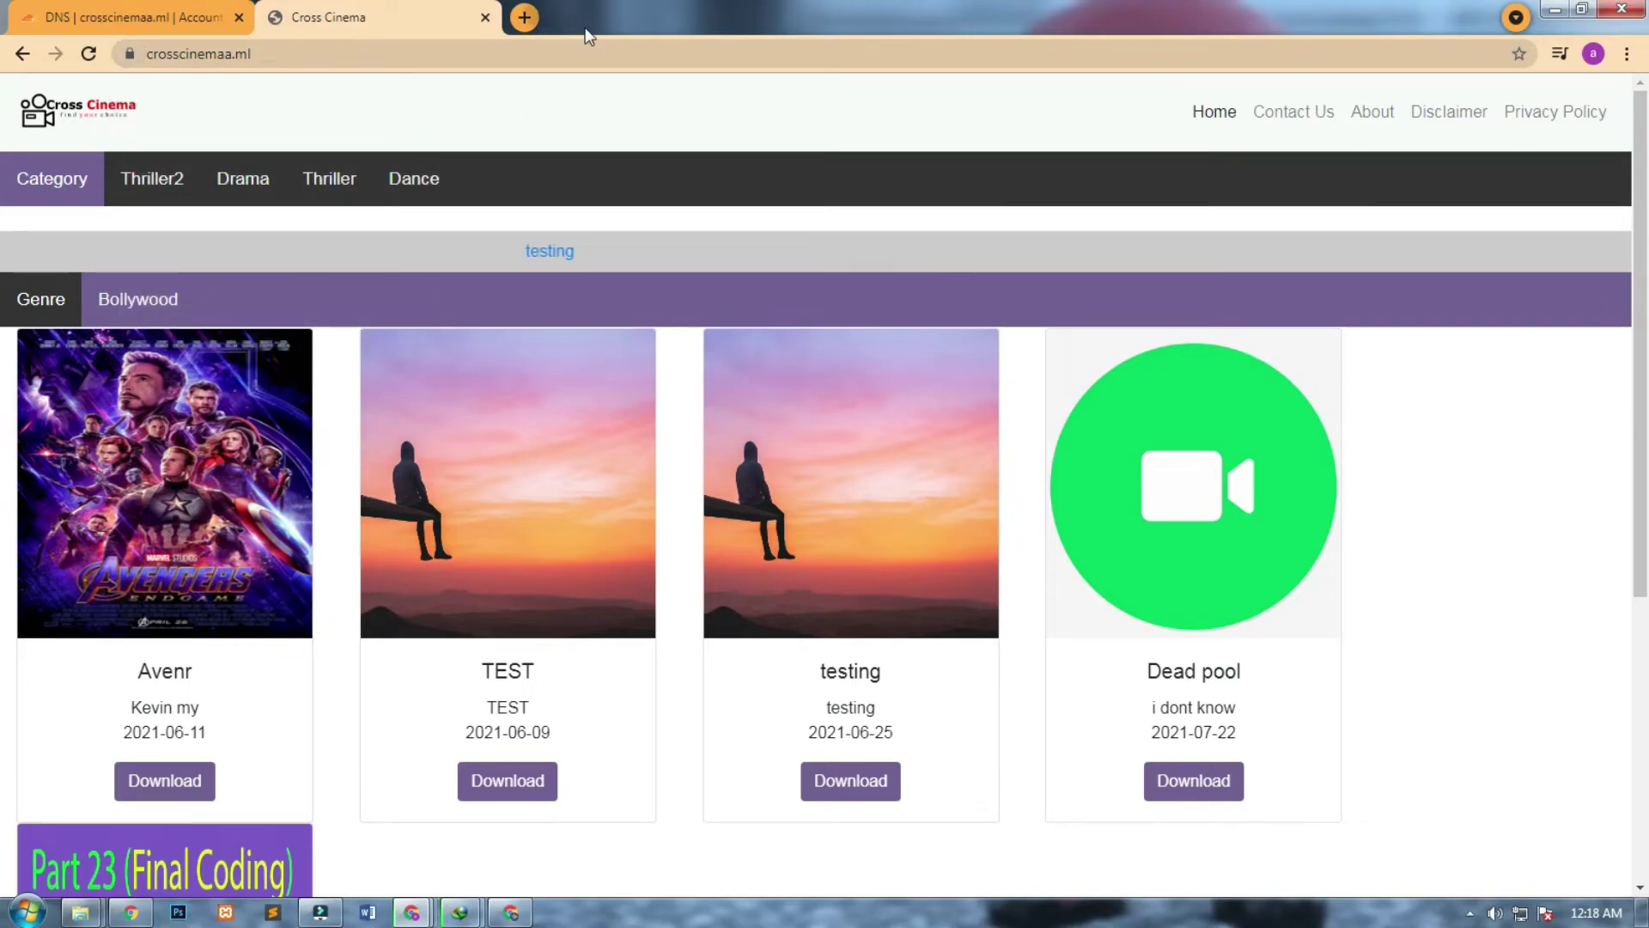
{"action": "left_click", "coordinate": [524, 17]}
Search Google for 'search console' and open Google Search Console.
{"action": "type", "text": "sea"}
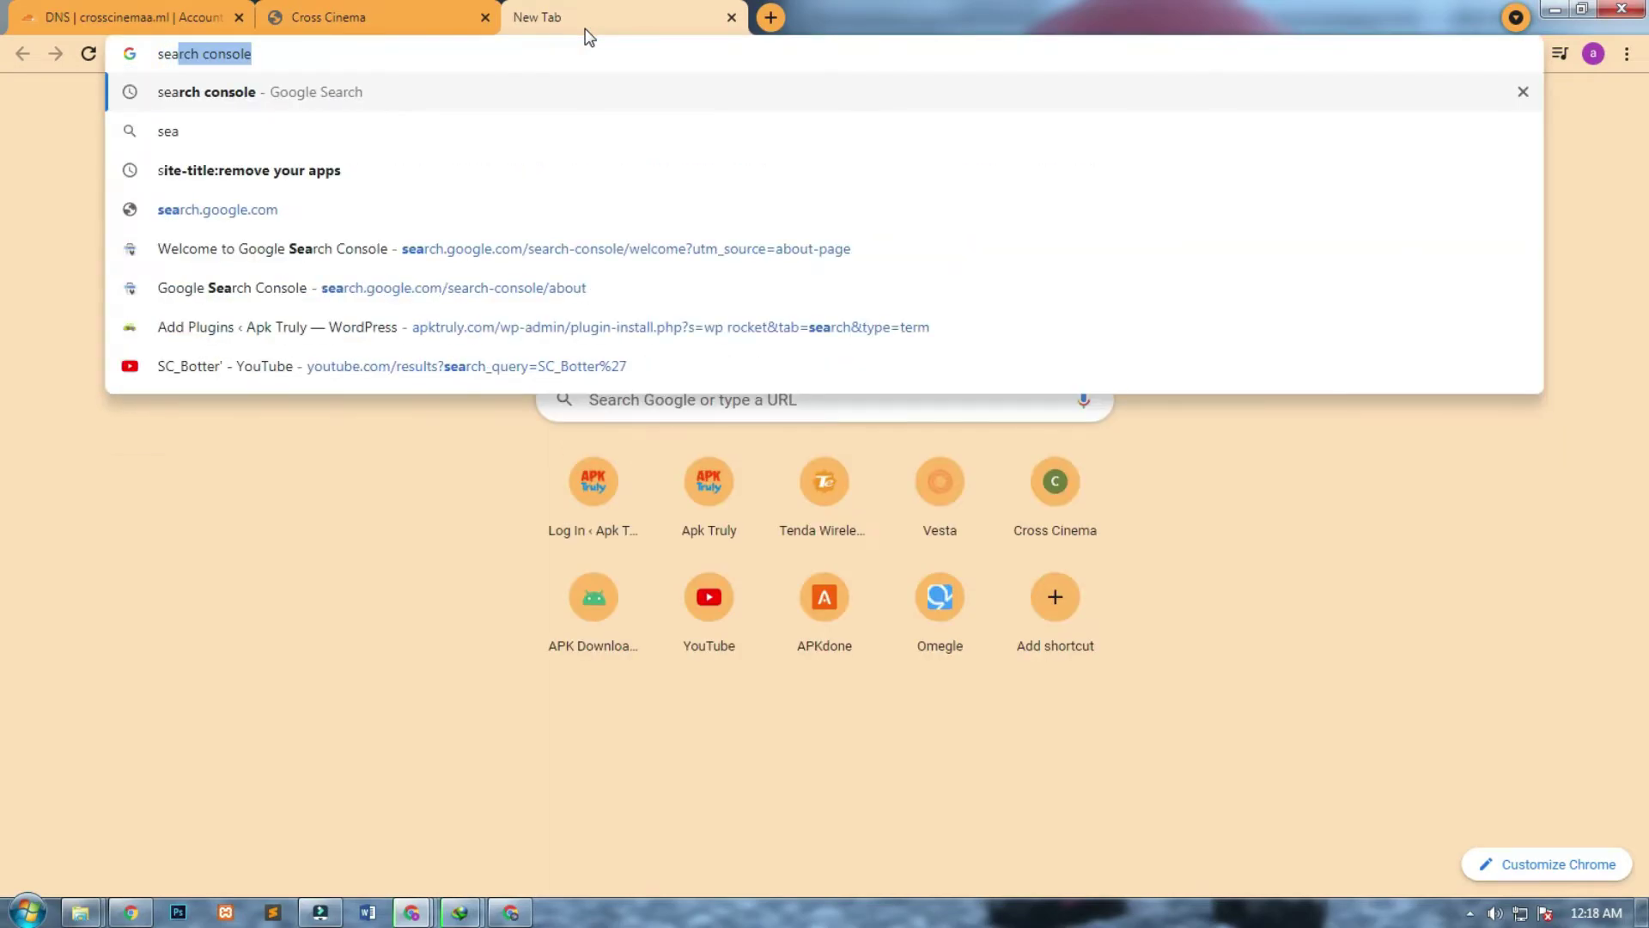
{"action": "left_click", "coordinate": [279, 206]}
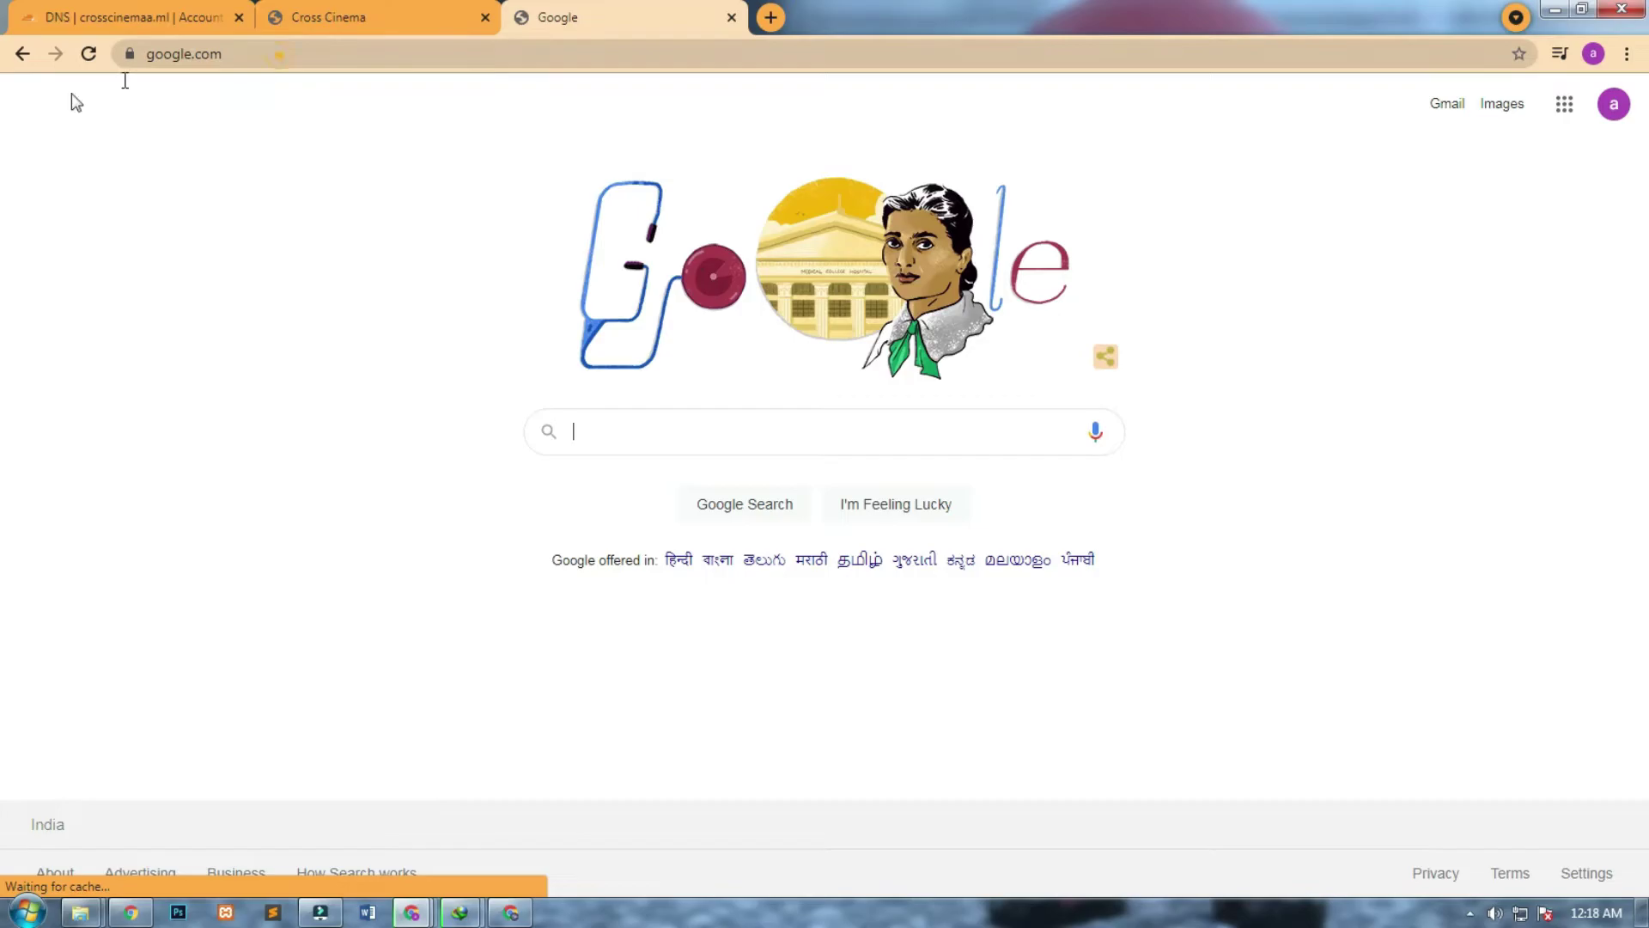
{"action": "left_click", "coordinate": [279, 54]}
{"action": "type", "text": "s"}
{"action": "left_click", "coordinate": [277, 125]}
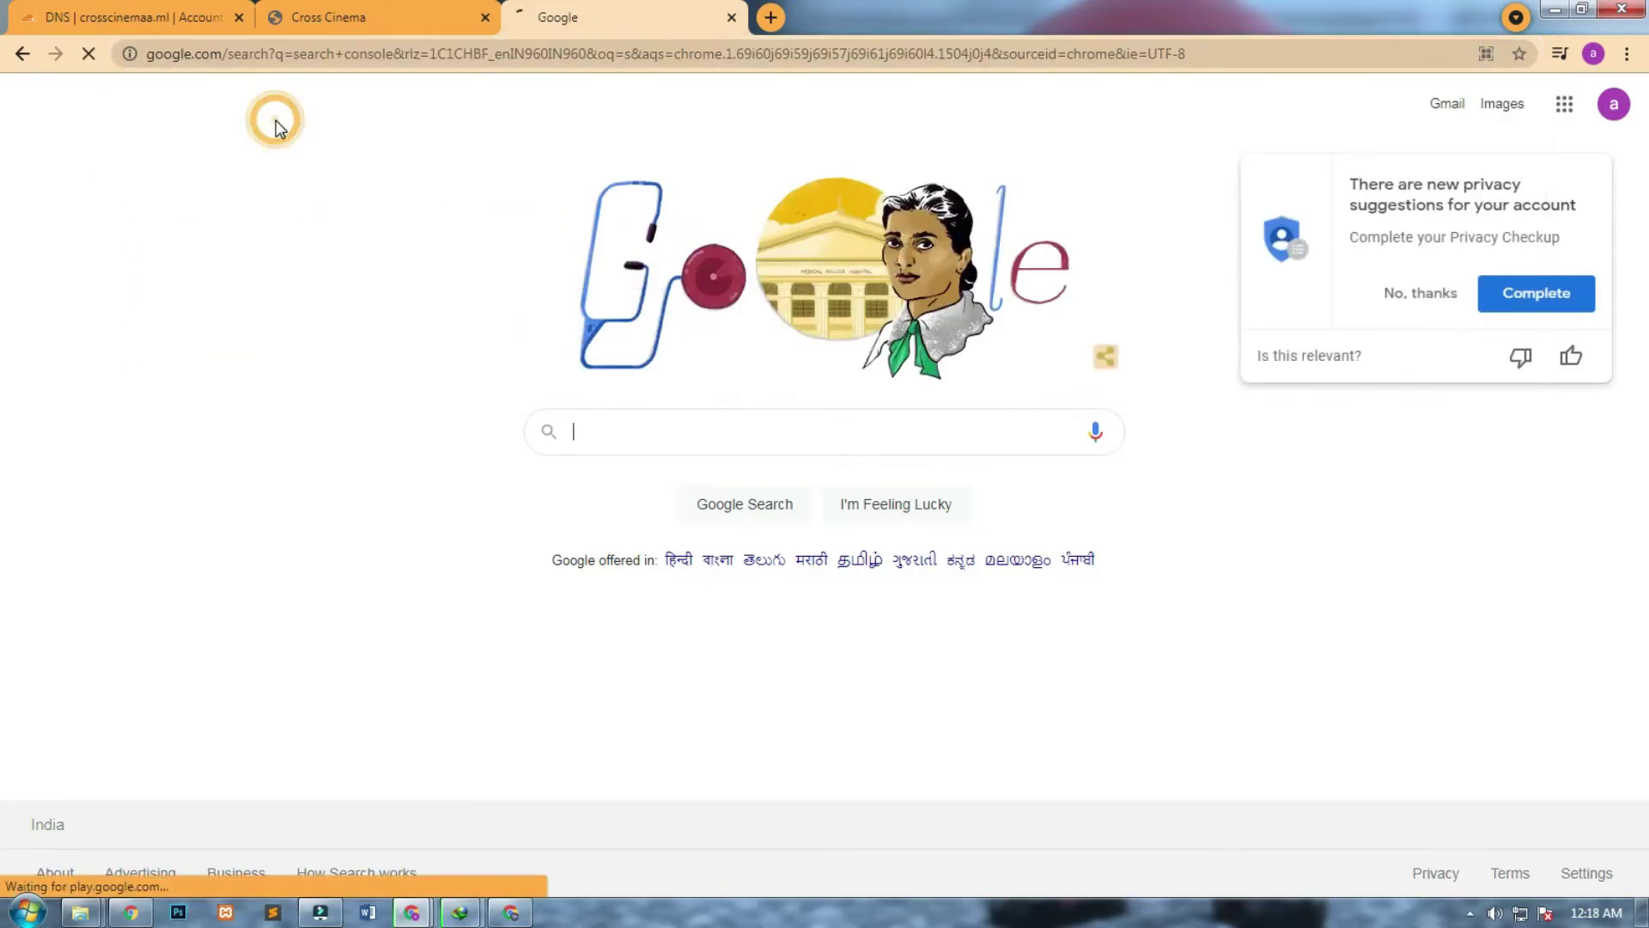
{"action": "left_click", "coordinate": [290, 305]}
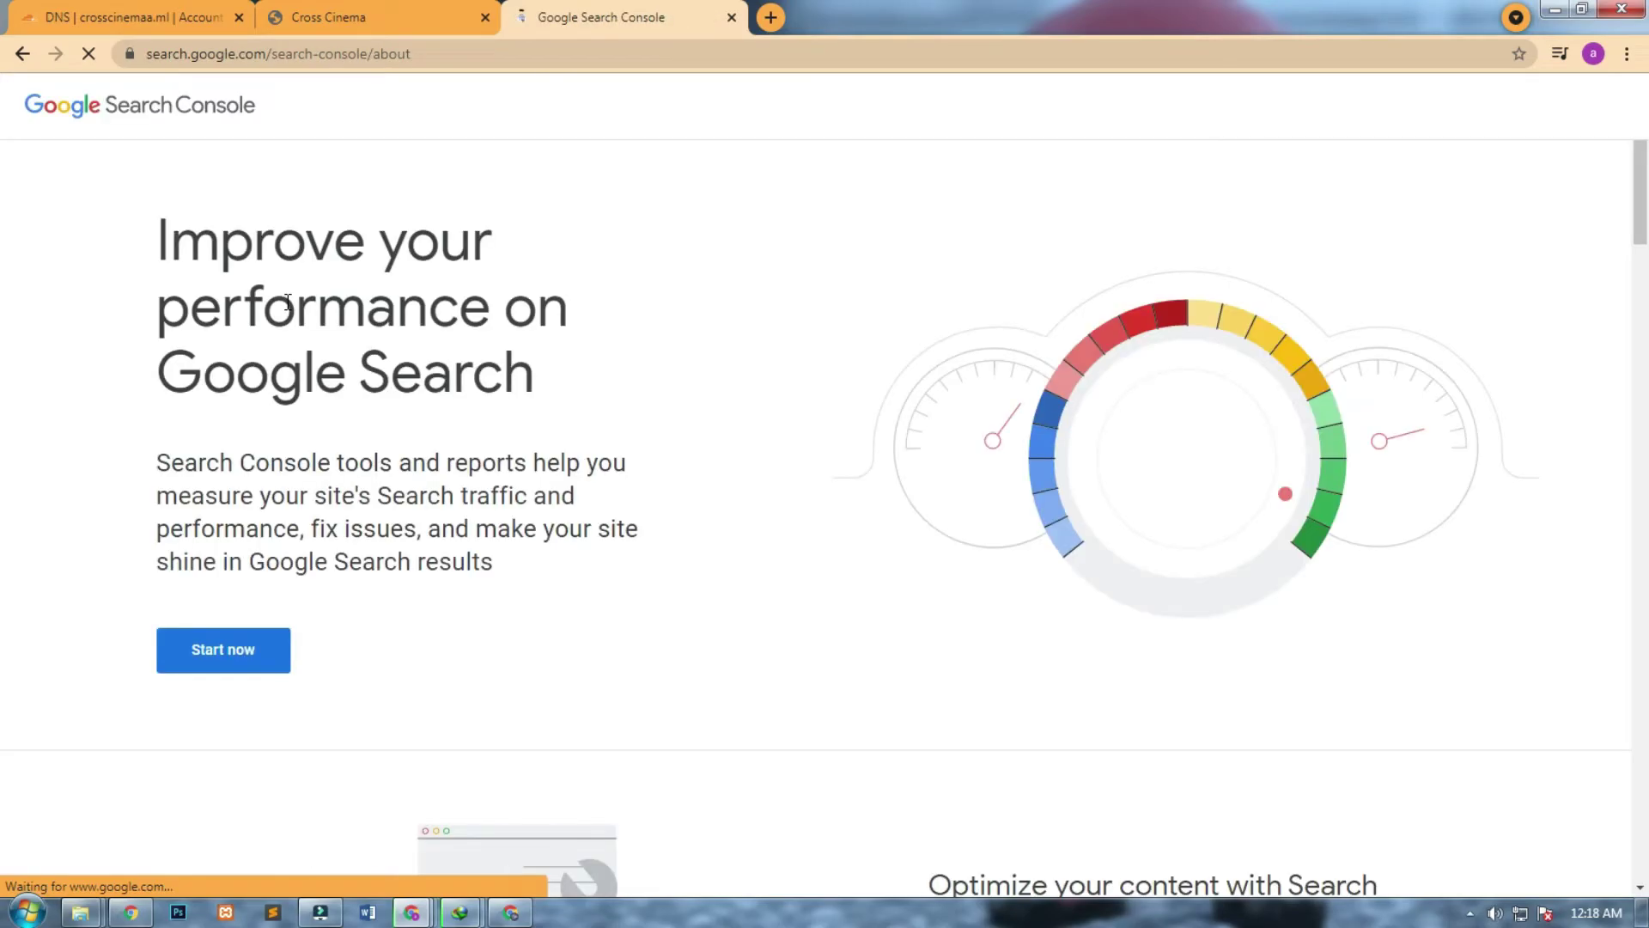
Start Search Console setup and add crosscinemaa.ml as a Domain property.
{"action": "left_click", "coordinate": [246, 642]}
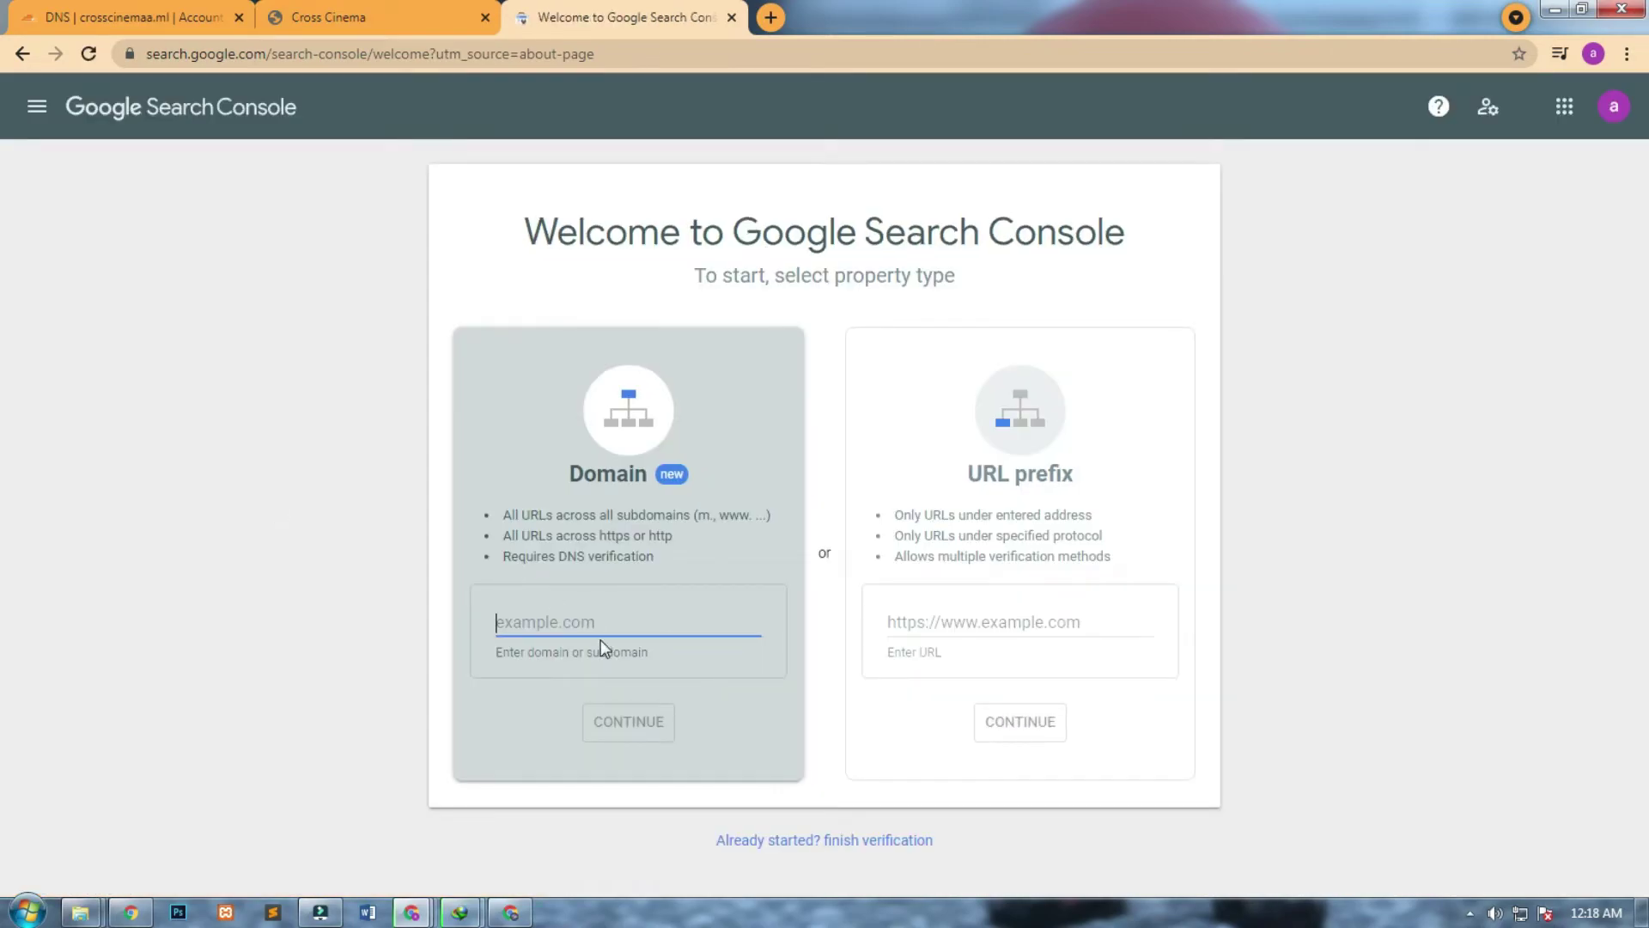
{"action": "left_click", "coordinate": [600, 622]}
{"action": "type", "text": "cr"}
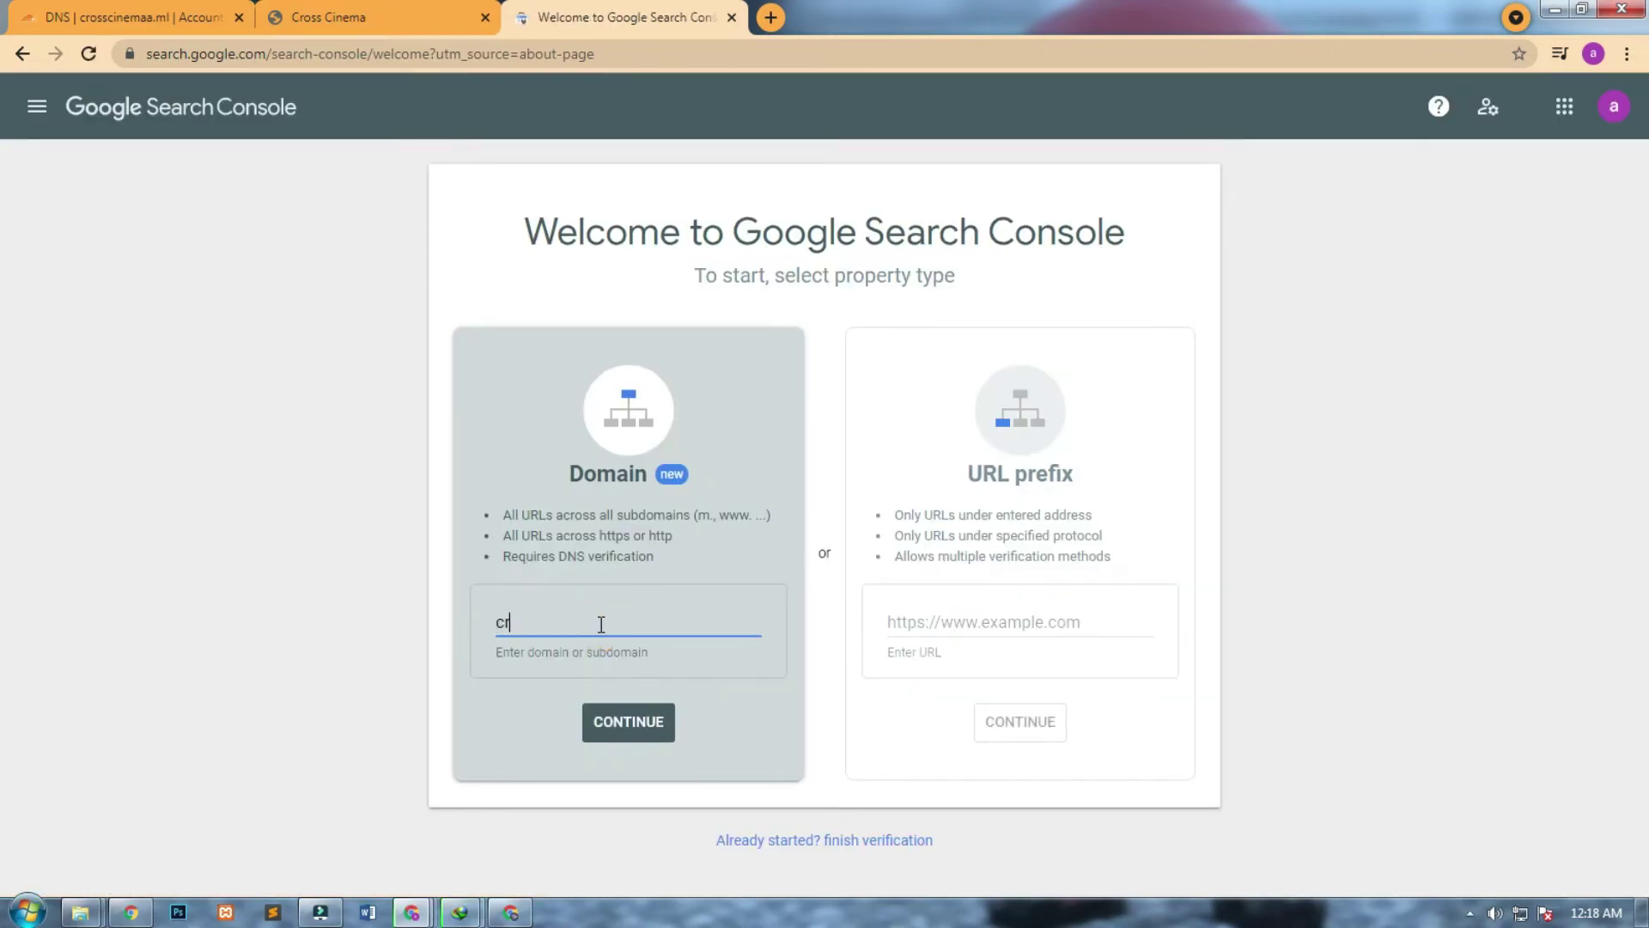
{"action": "type", "text": "osscinemaa.ml"}
{"action": "left_click", "coordinate": [642, 721]}
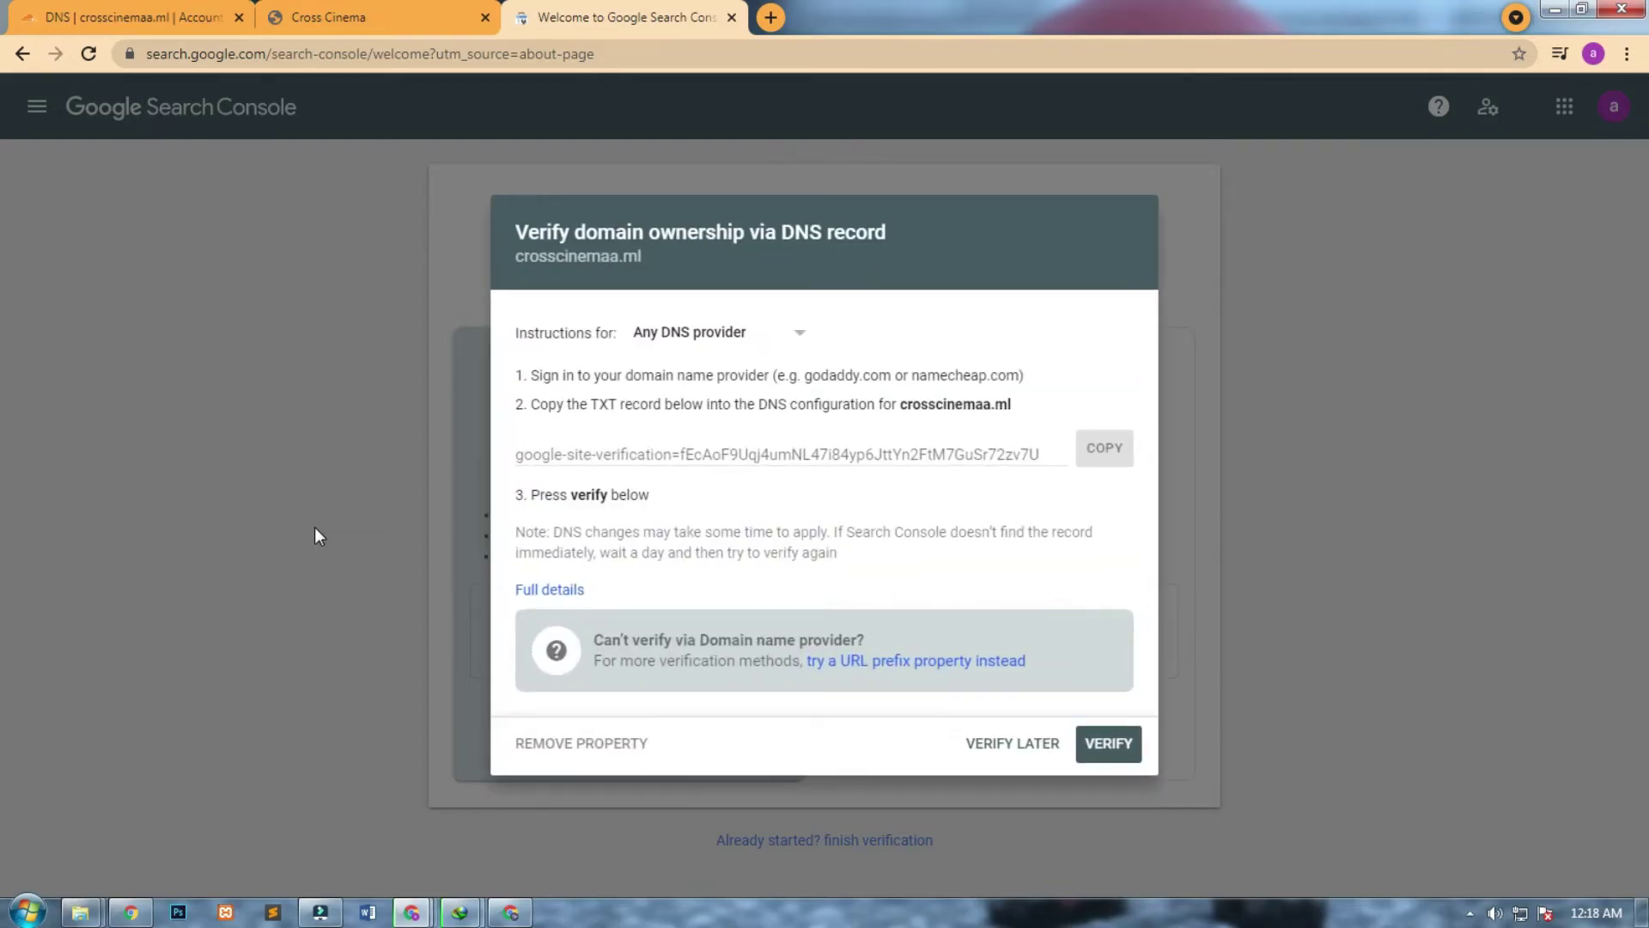
Attempt verification, which fails, then copy the new TXT verification record and return to Cloudflare.
{"action": "left_click", "coordinate": [1087, 453]}
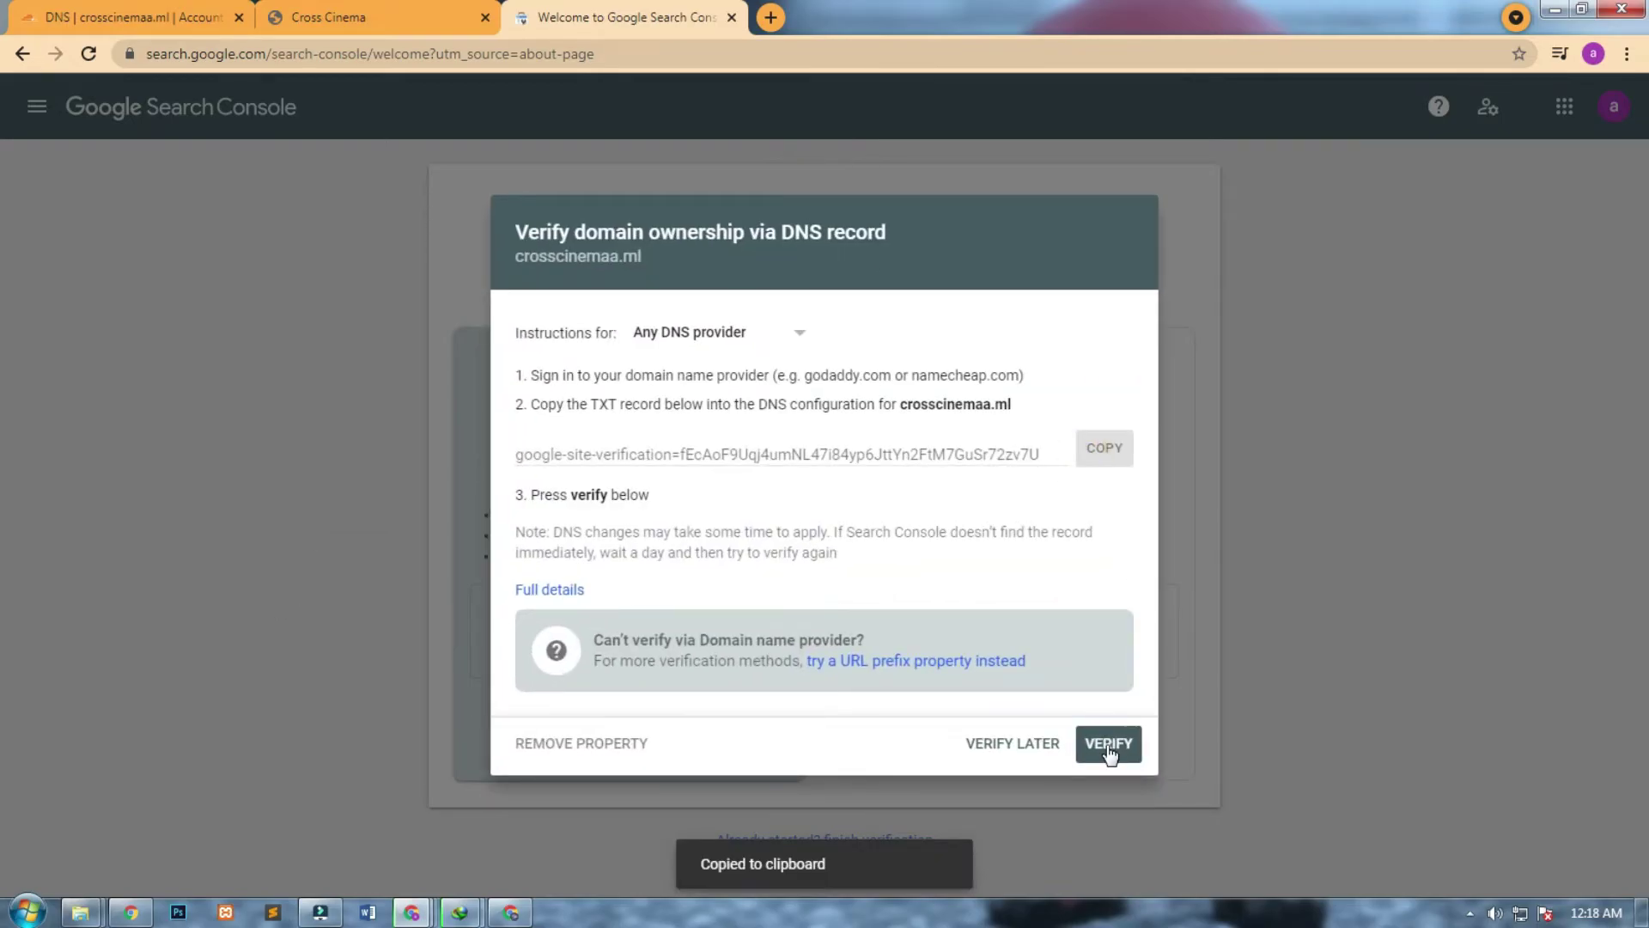
{"action": "left_click", "coordinate": [1108, 747]}
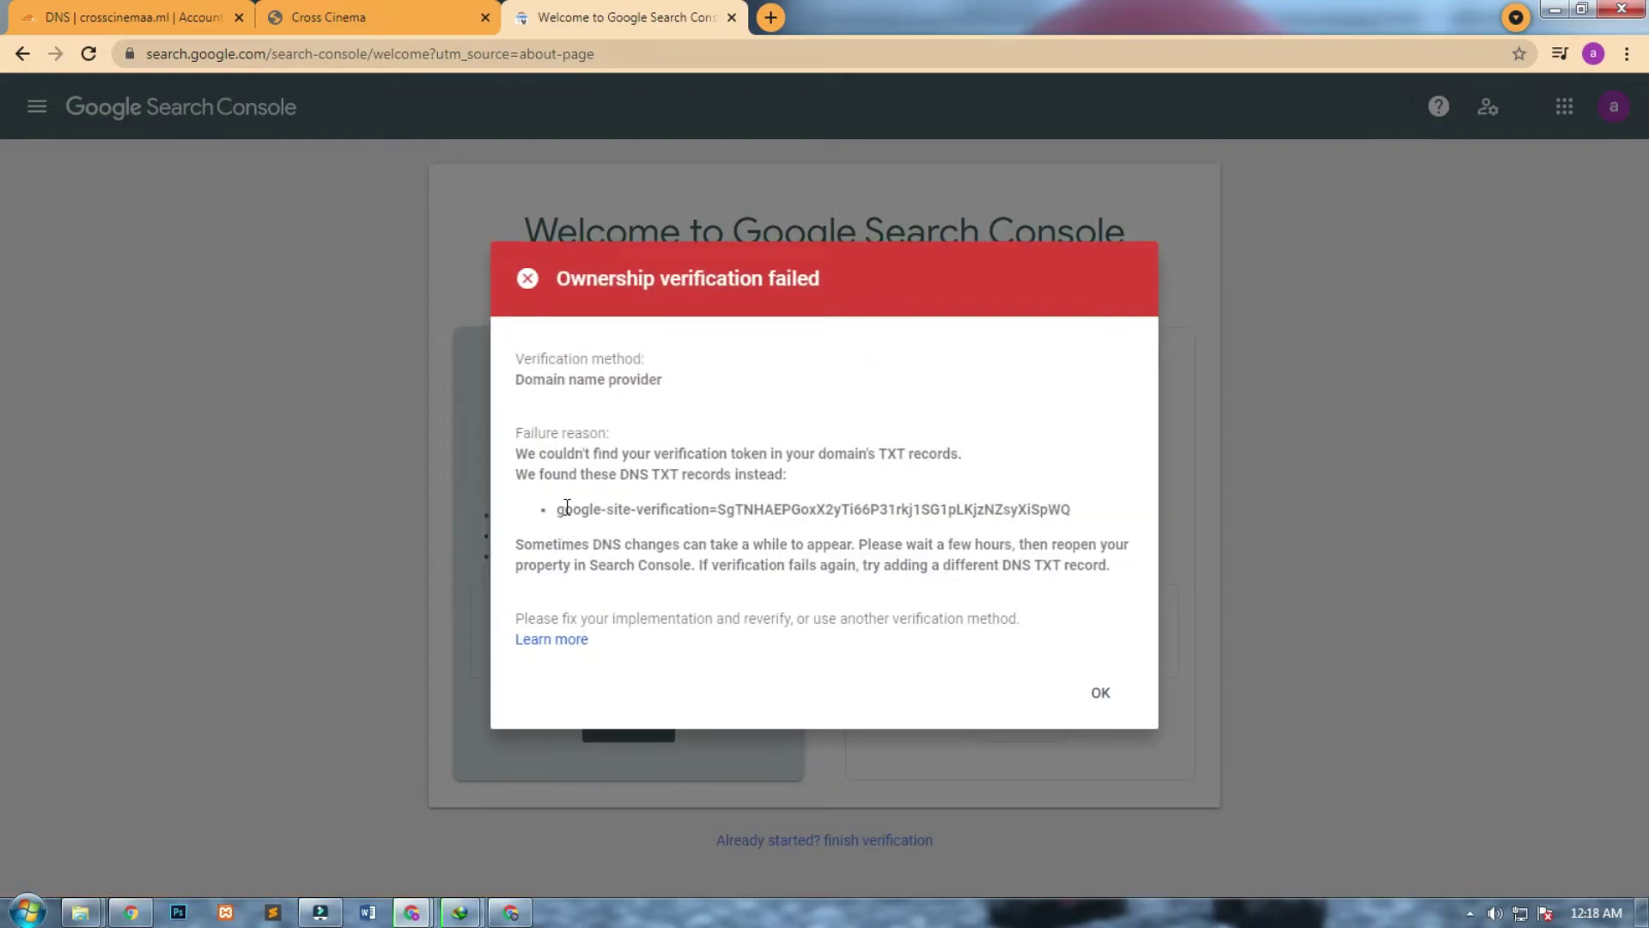
{"action": "left_click_drag", "start_coordinate": [687, 509], "coordinate": [763, 546]}
{"action": "left_click", "coordinate": [679, 513]}
{"action": "left_click_drag", "start_coordinate": [560, 515], "coordinate": [1076, 523]}
{"action": "left_click", "coordinate": [1091, 692]}
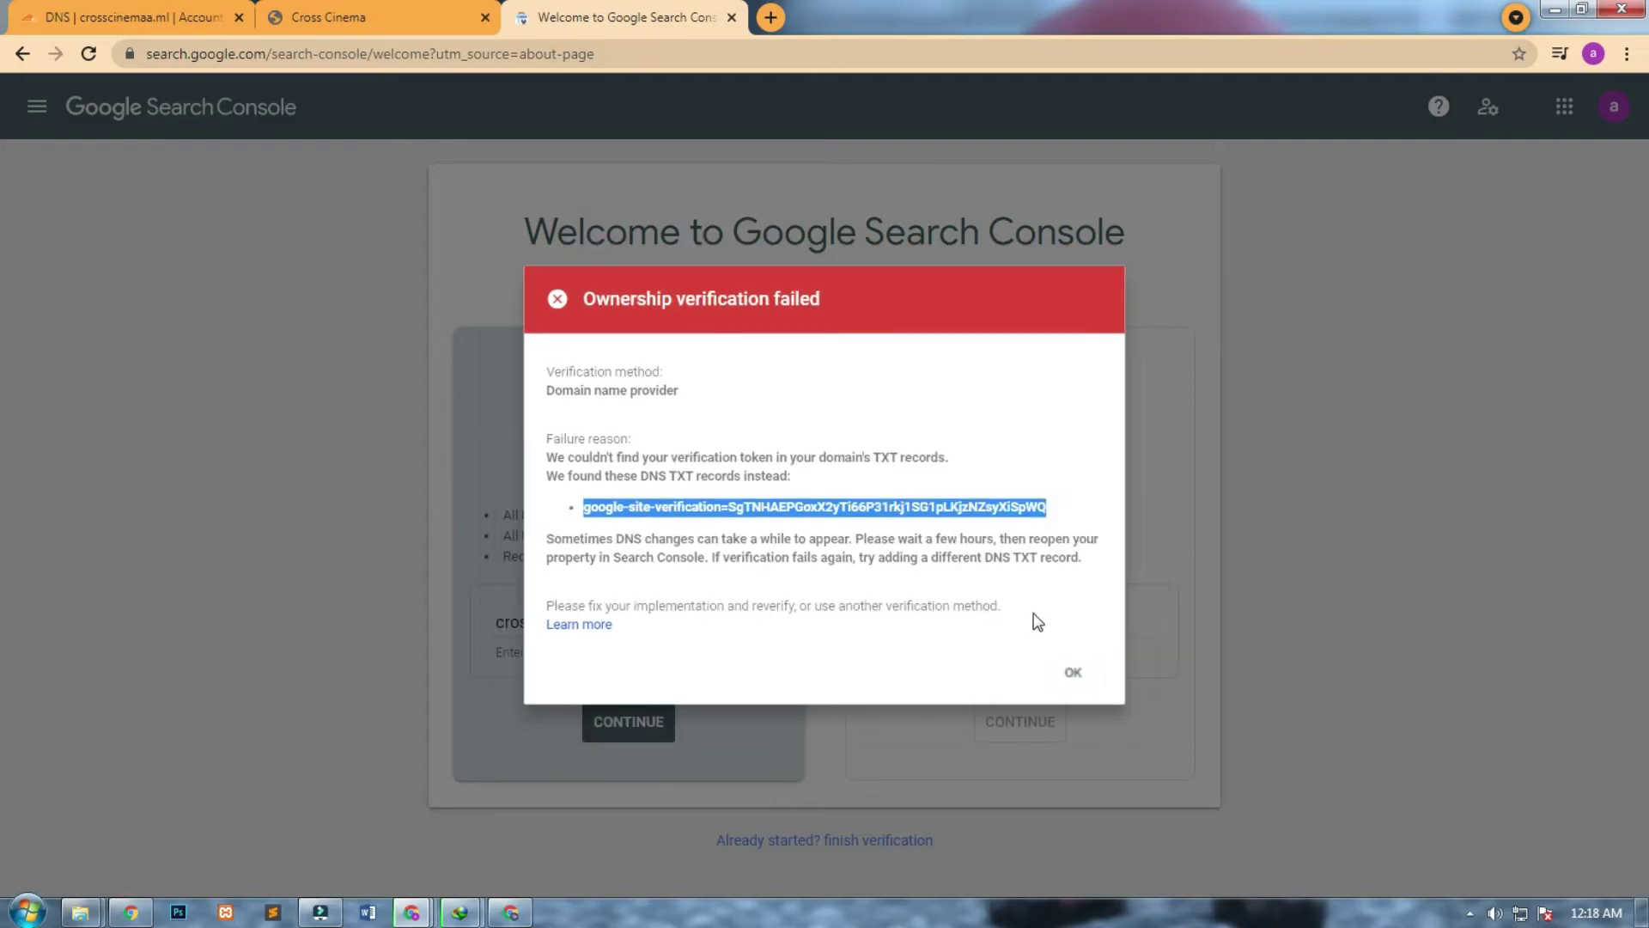
{"action": "left_click", "coordinate": [1092, 453]}
{"action": "left_click", "coordinate": [106, 15]}
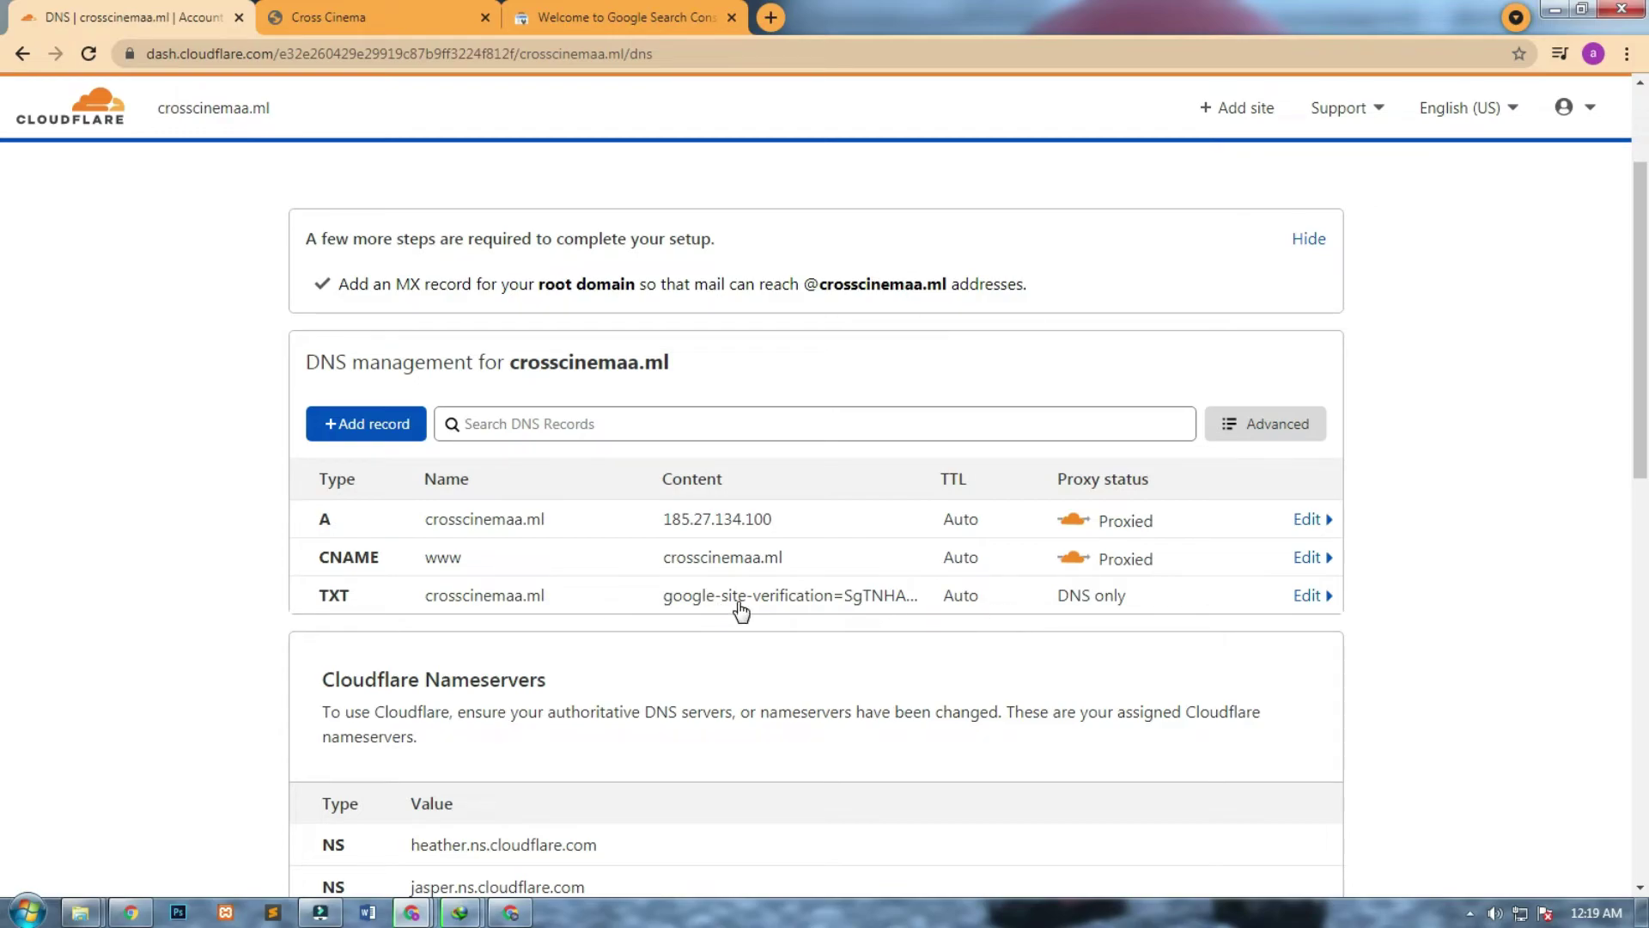
Replace the TXT record's content with the new google-site-verification string and save it.
{"action": "left_click", "coordinate": [1307, 598]}
{"action": "left_click_drag", "start_coordinate": [589, 655], "coordinate": [431, 670]}
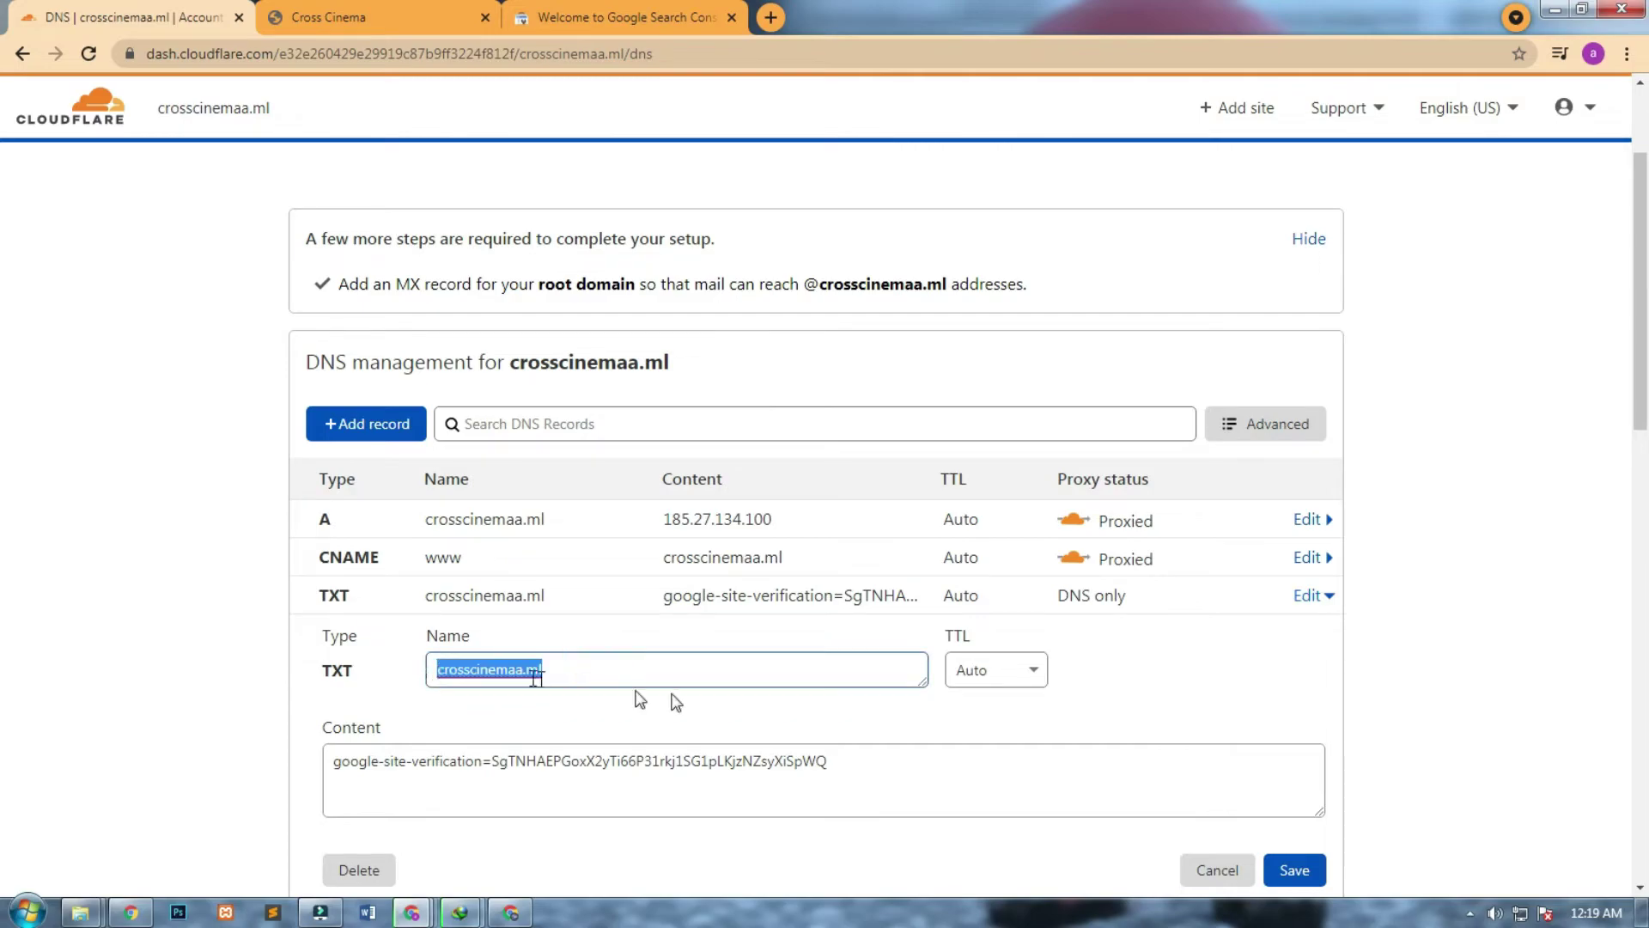
{"action": "left_click_drag", "start_coordinate": [902, 762], "coordinate": [361, 759]}
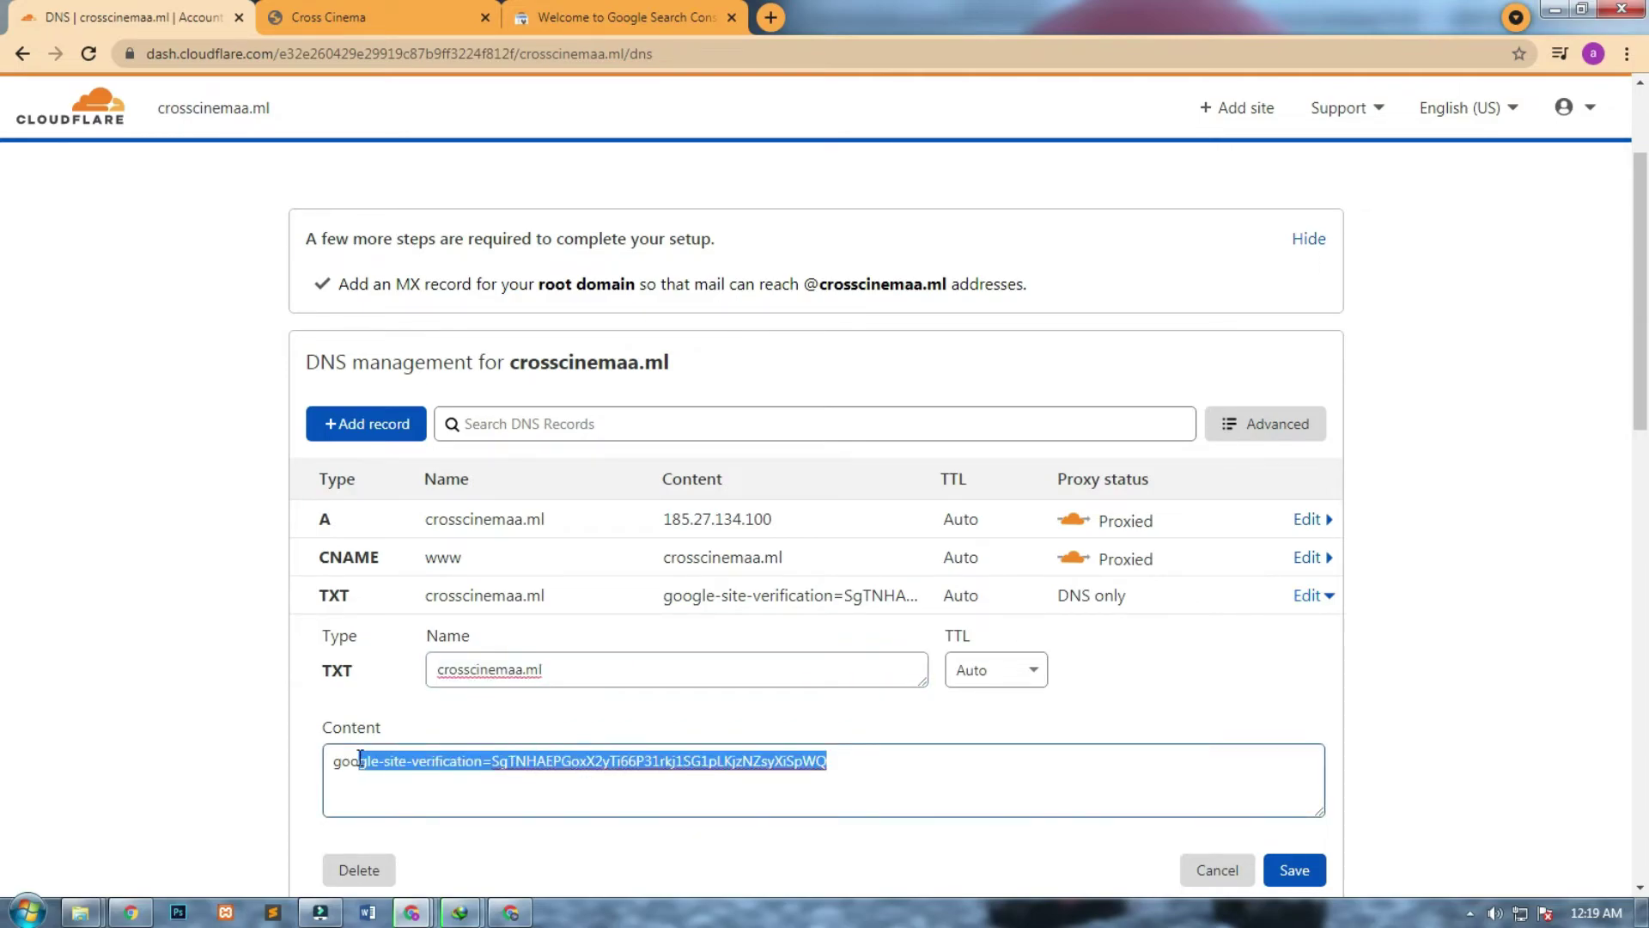
{"action": "key", "text": "ctrl+v"}
{"action": "left_click_drag", "start_coordinate": [979, 781], "coordinate": [264, 764]}
{"action": "key", "text": "ctrl+v"}
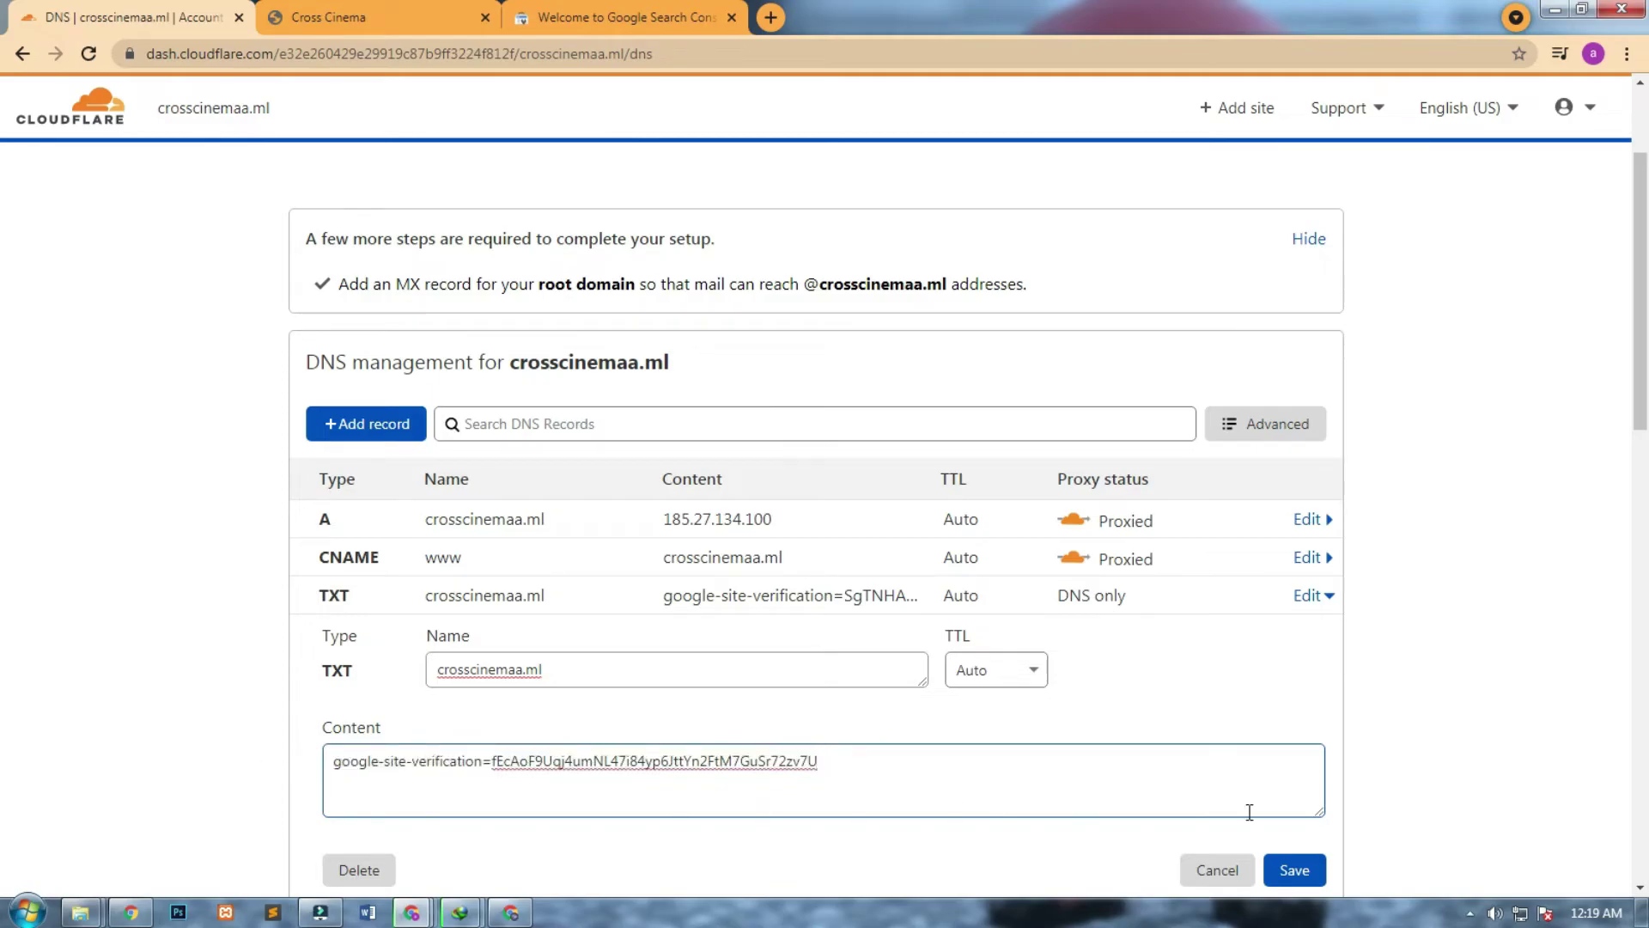
{"action": "left_click", "coordinate": [1317, 873]}
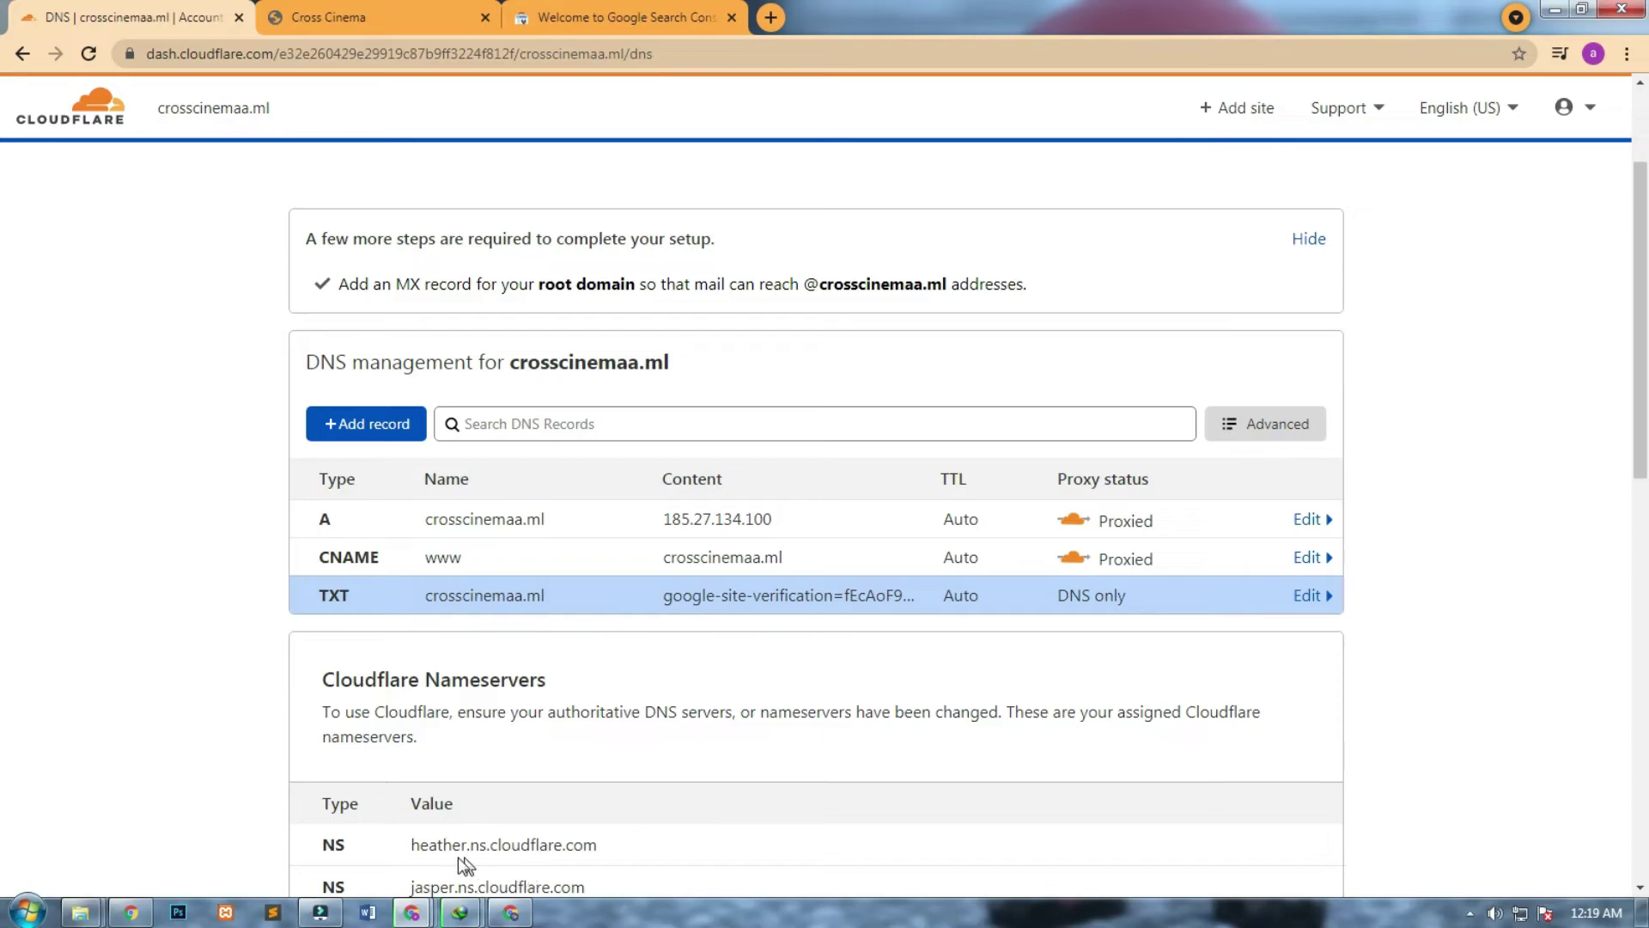
Verify crosscinemaa.ml, open the property, dismiss the welcome and tip dialogs, then go to Sitemaps.
{"action": "left_click", "coordinate": [586, 7]}
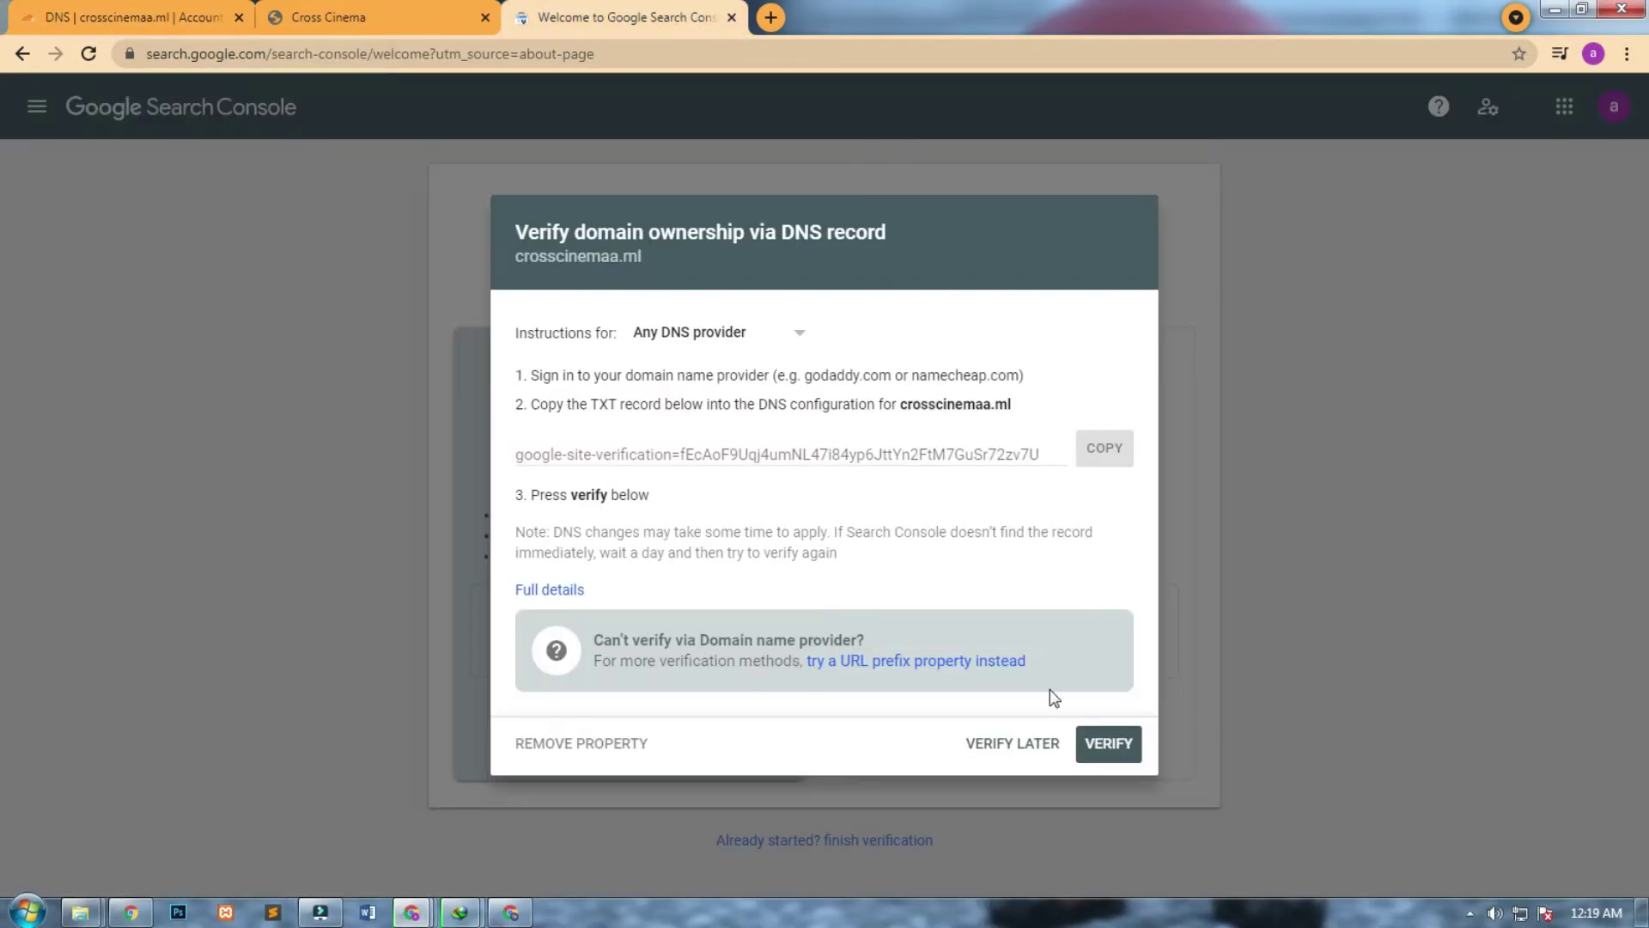
{"action": "left_click", "coordinate": [1109, 743]}
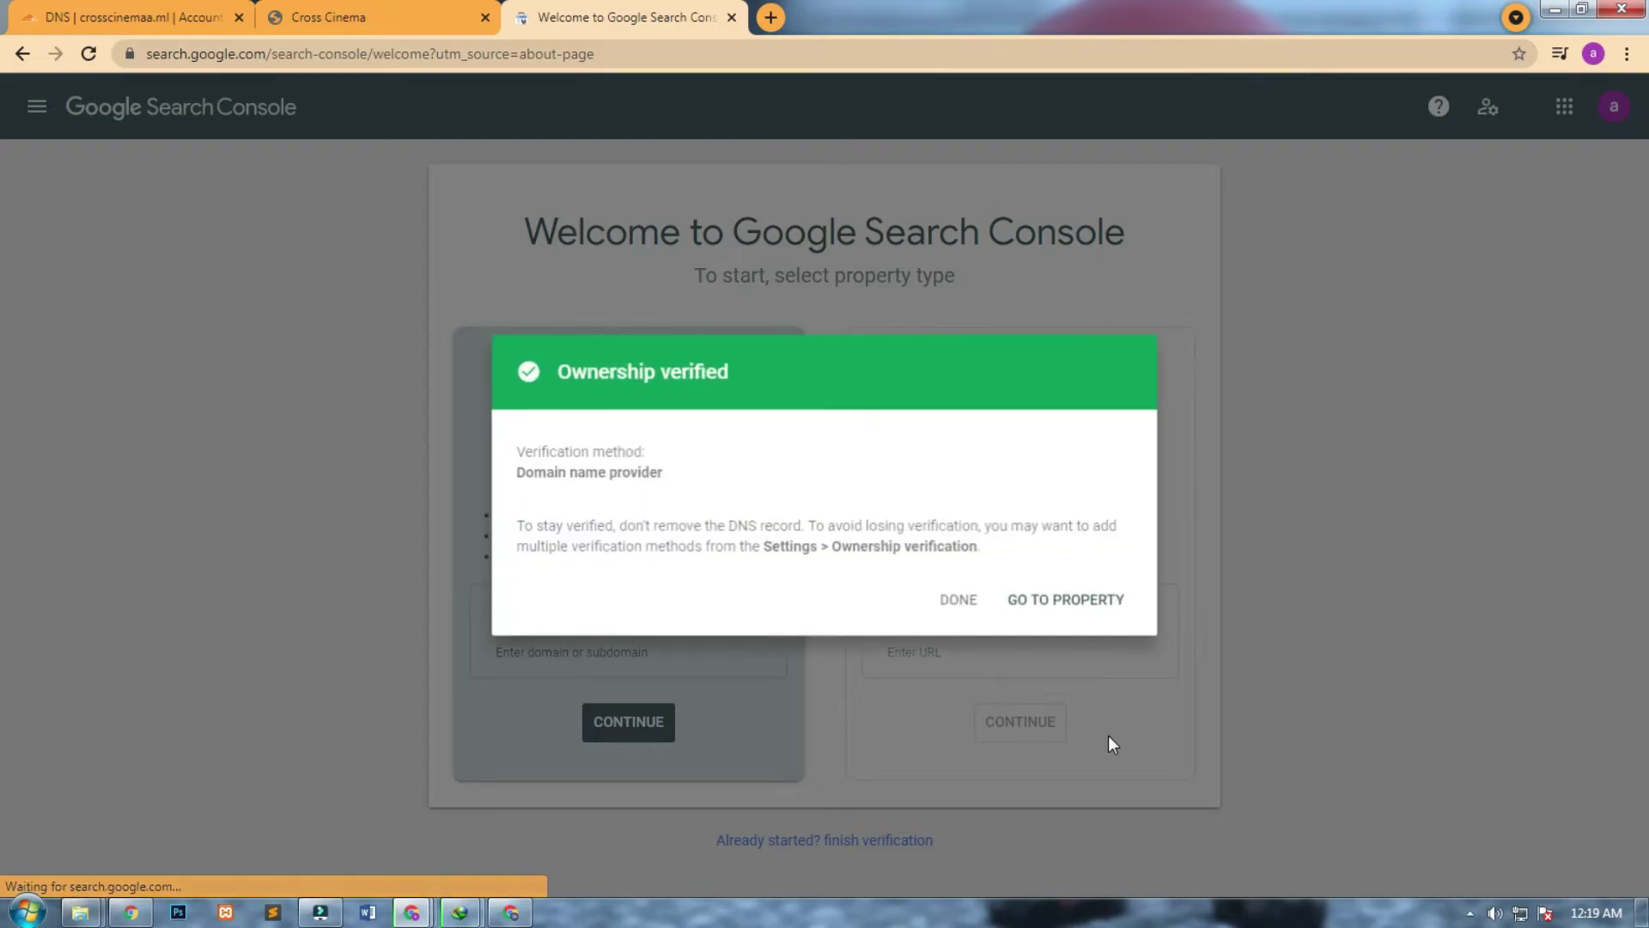
{"action": "left_click", "coordinate": [1075, 596]}
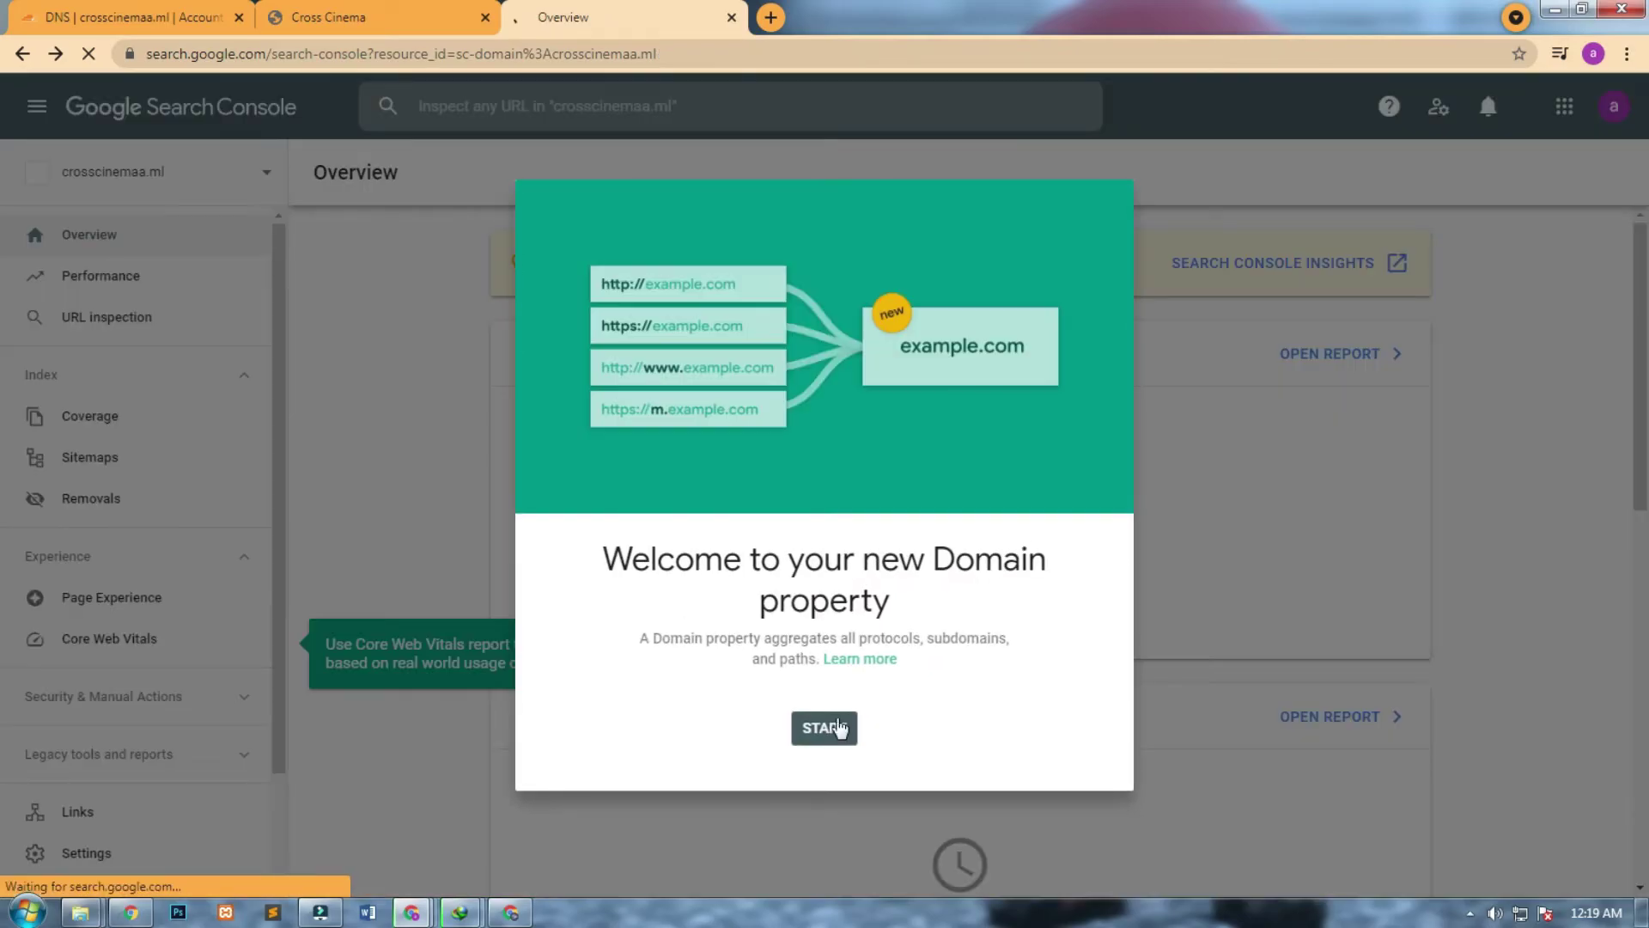
{"action": "left_click", "coordinate": [831, 722]}
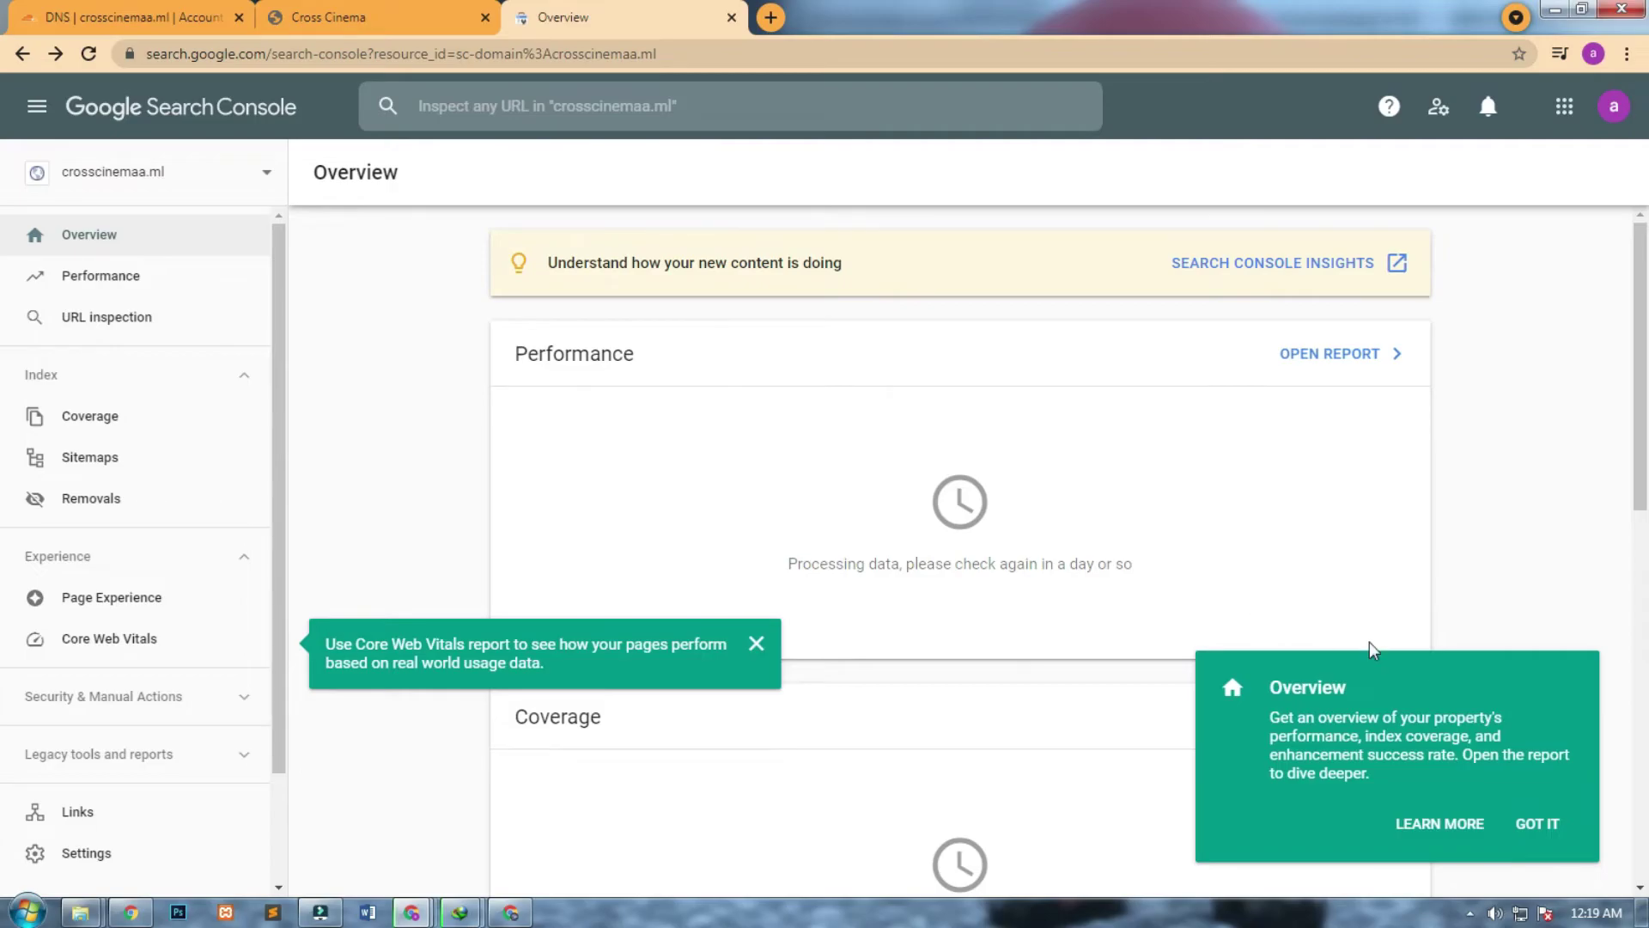
{"action": "left_click", "coordinate": [1535, 823]}
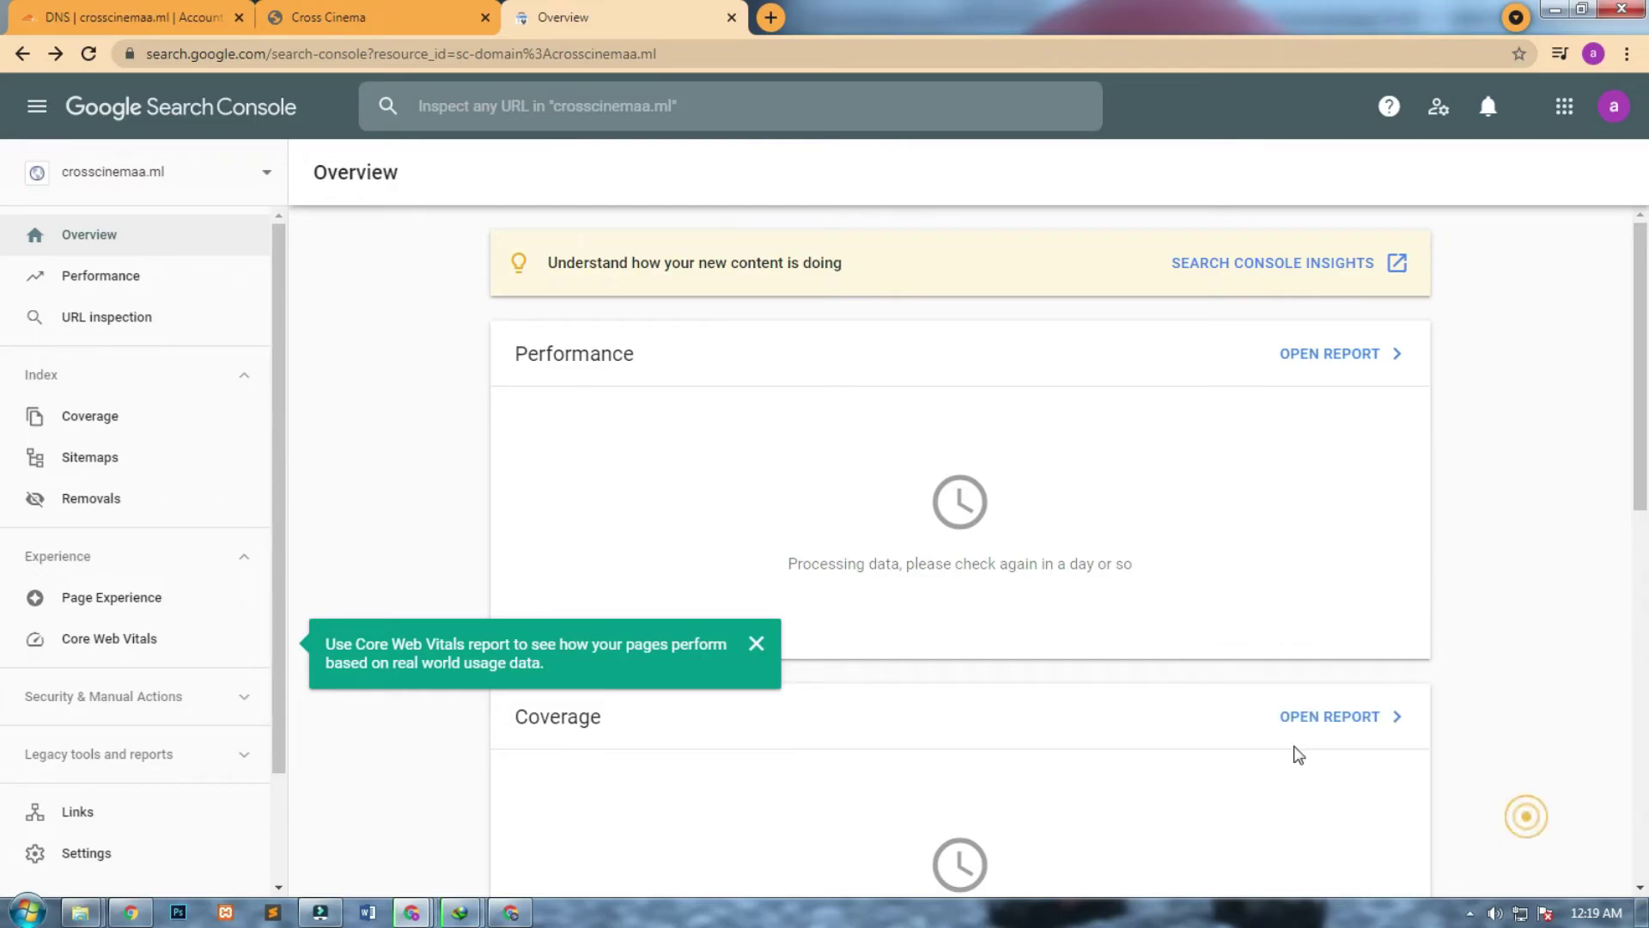
{"action": "left_click", "coordinate": [757, 644]}
{"action": "left_click", "coordinate": [105, 454]}
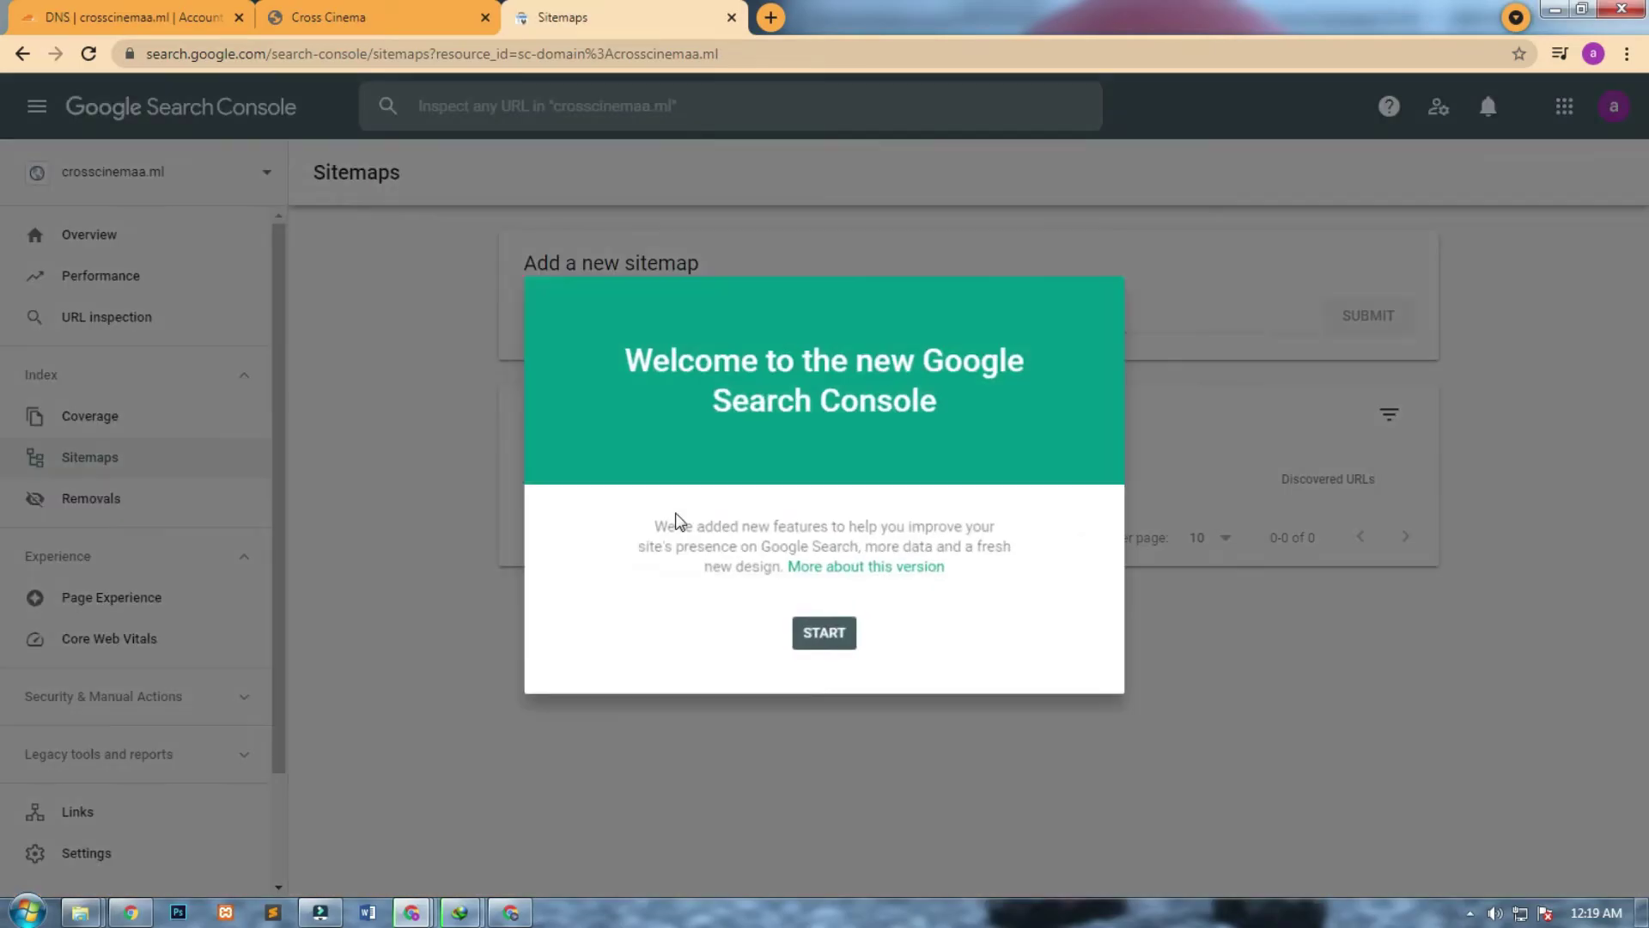
Dismiss the Search Console welcome dialog and Sitemaps tip, toggling the Submitted sort back and forth.
{"action": "left_click", "coordinate": [817, 633]}
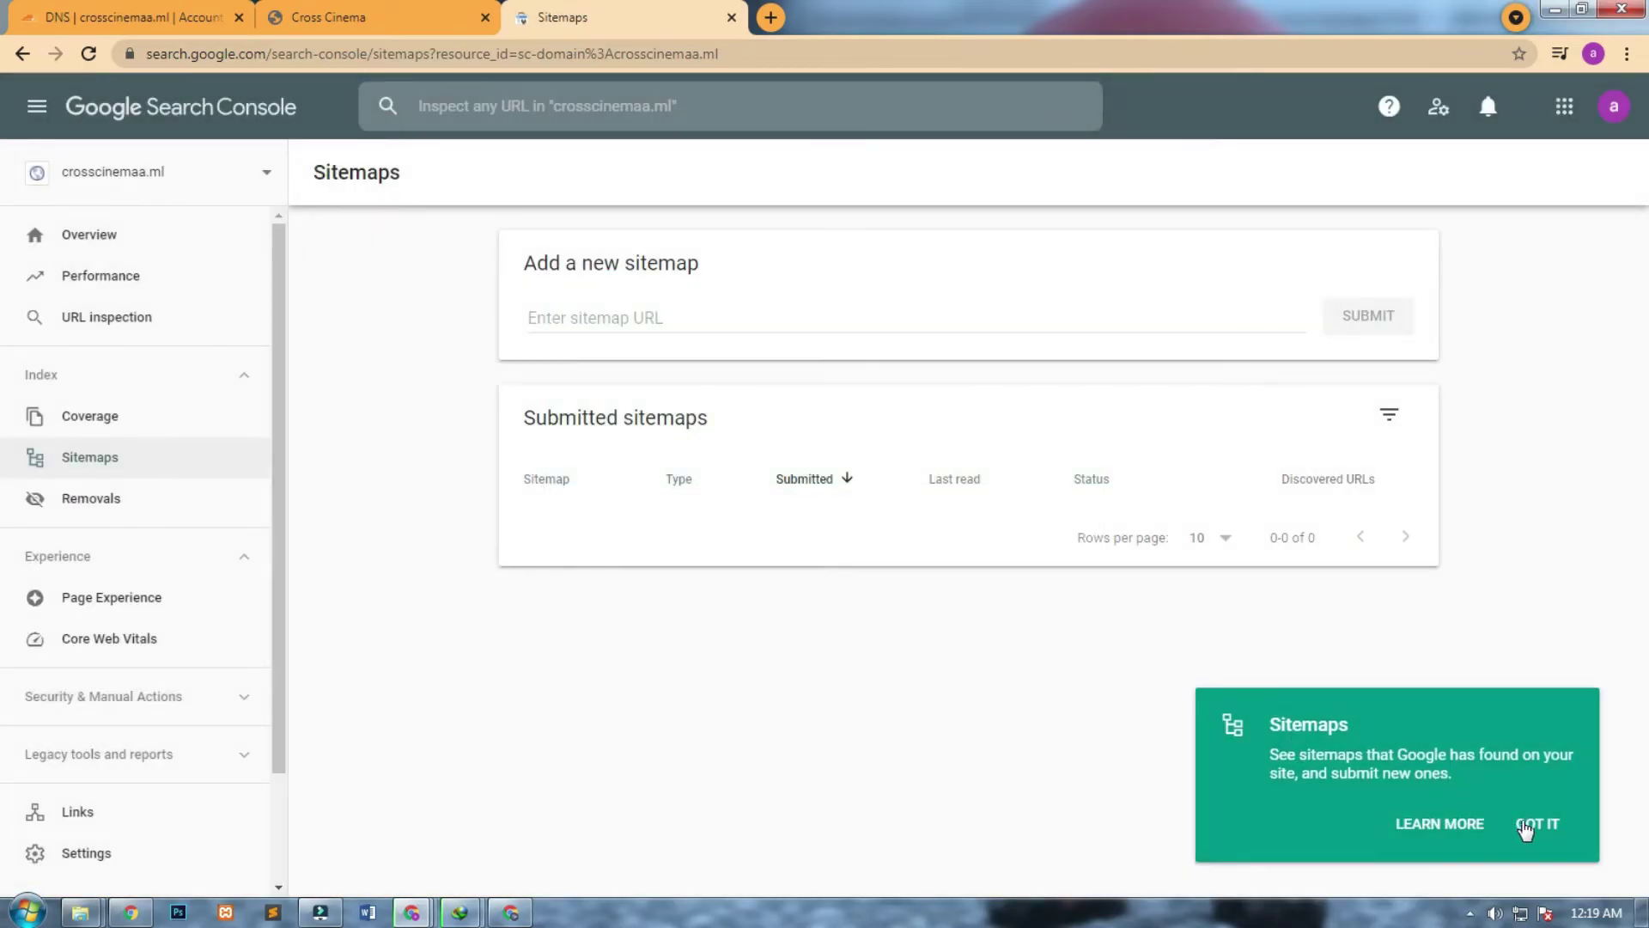
{"action": "left_click", "coordinate": [1527, 823]}
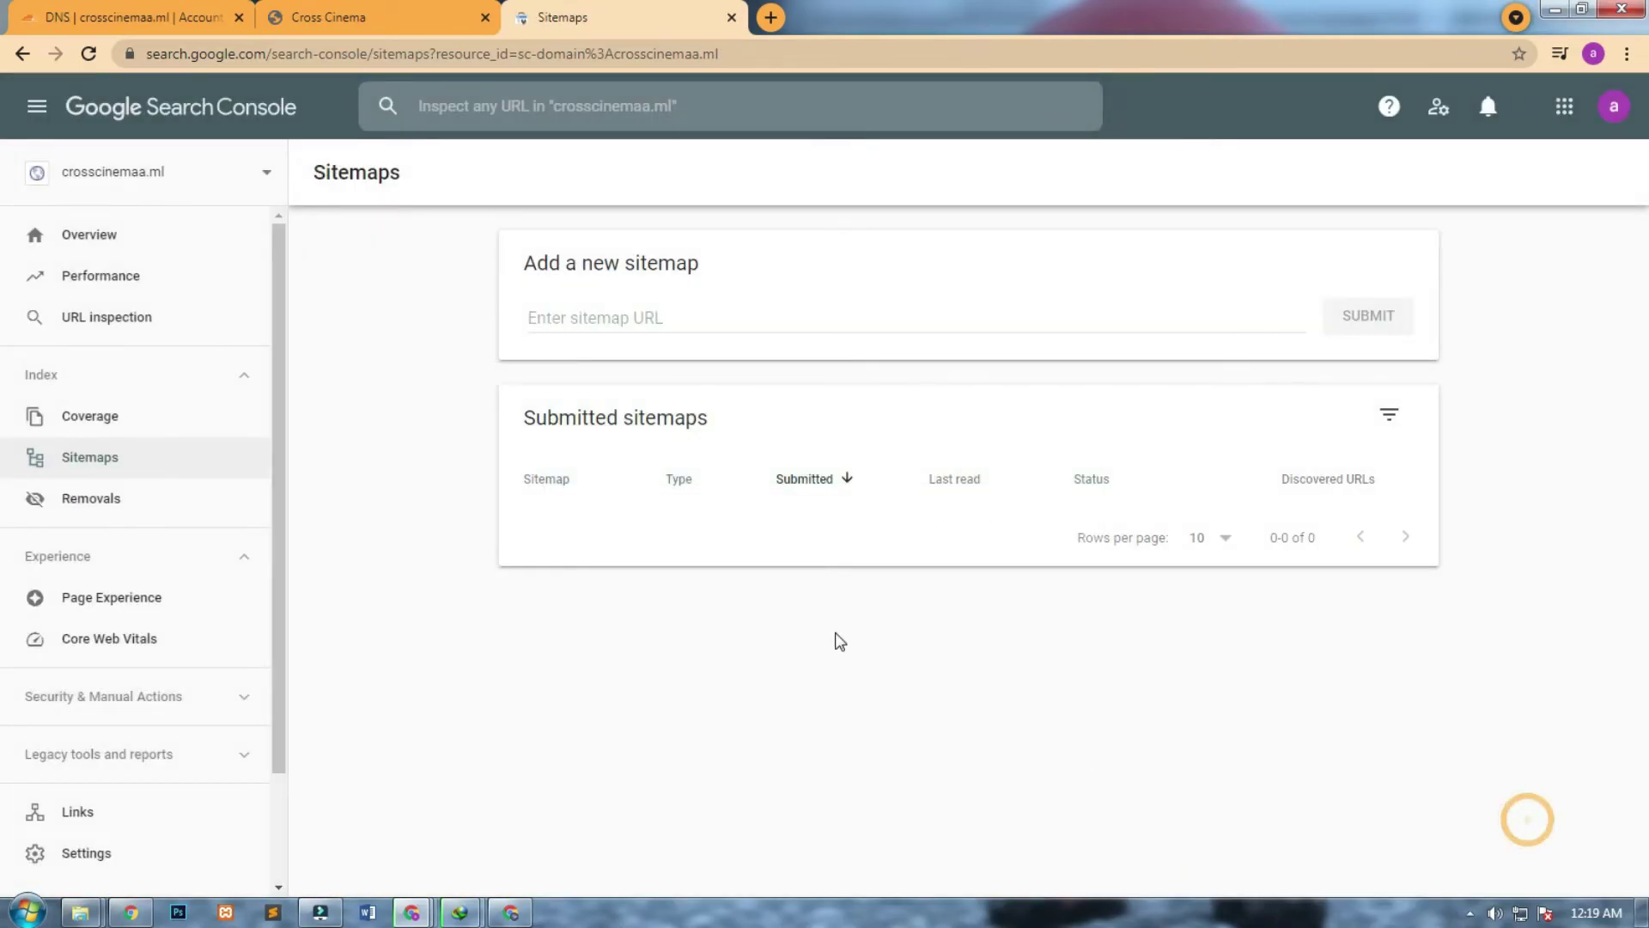
{"action": "left_click", "coordinate": [814, 483]}
{"action": "left_click", "coordinate": [820, 480]}
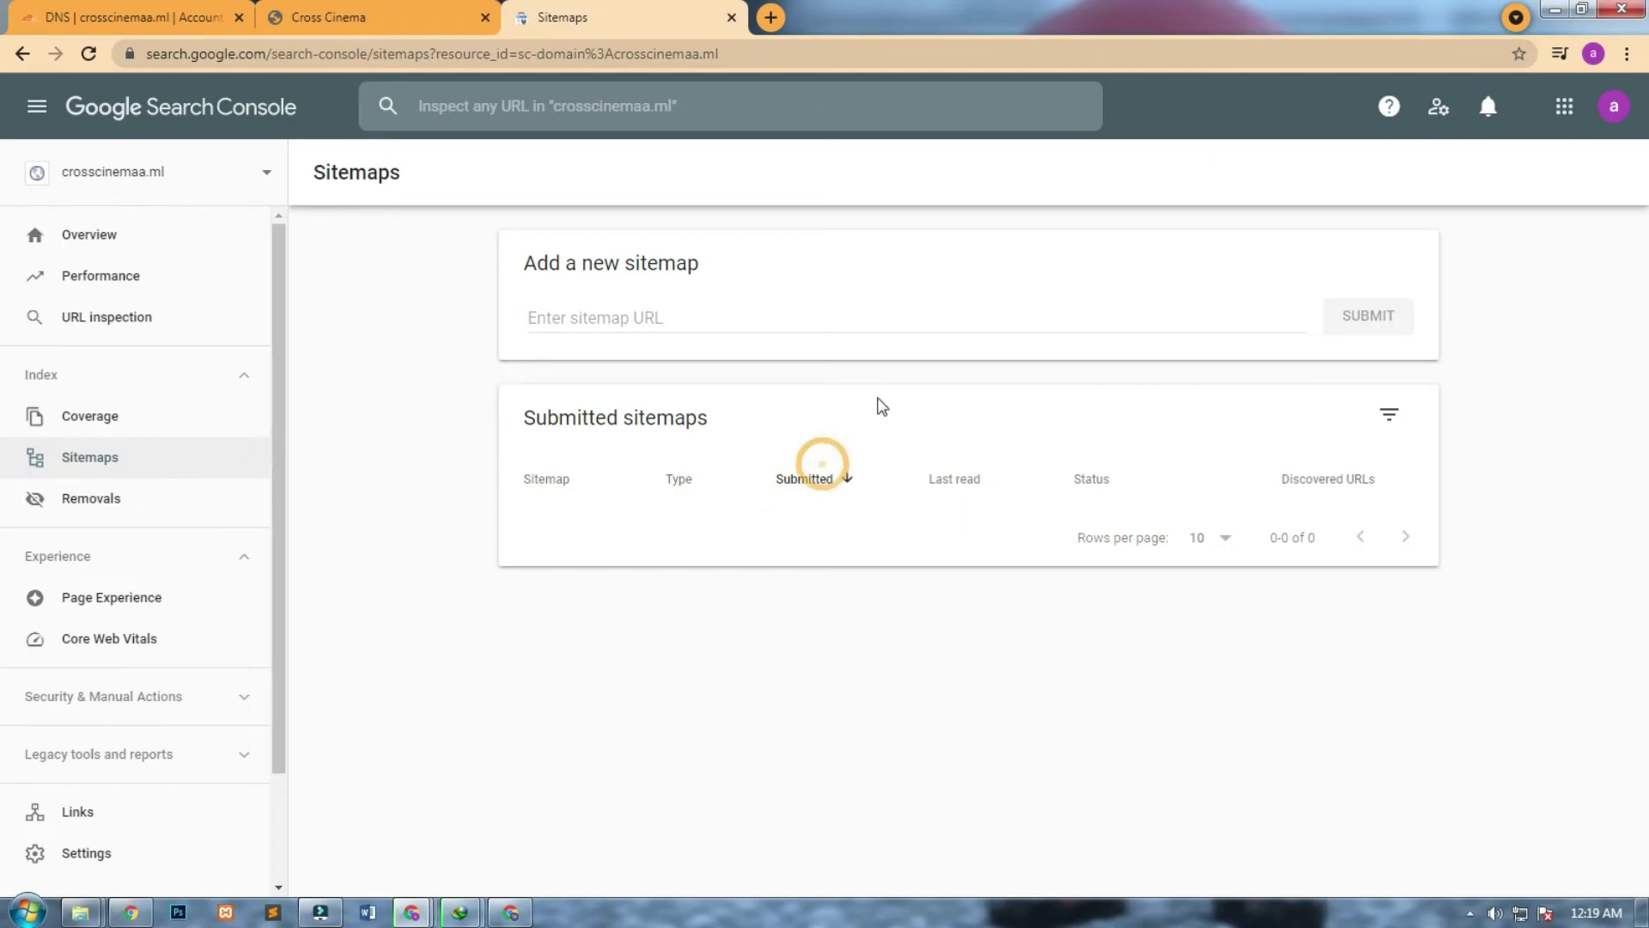
{"action": "left_click", "coordinate": [778, 311]}
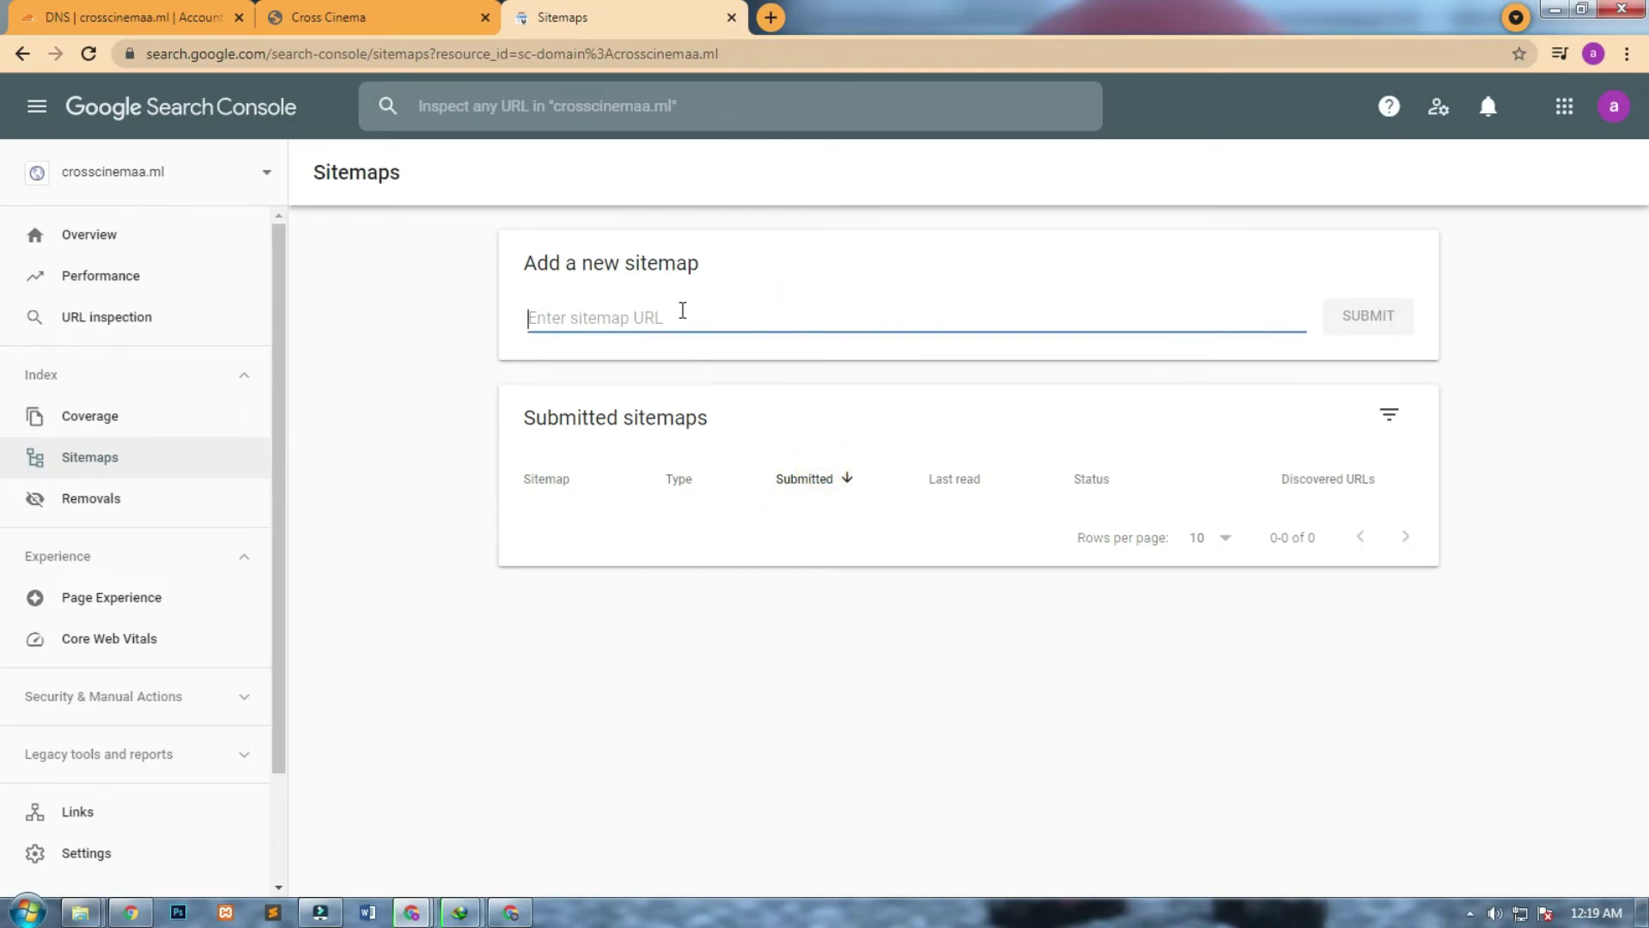
Visit Removals, then open the Coverage report and focus the URL inspection box.
{"action": "left_click", "coordinate": [87, 501]}
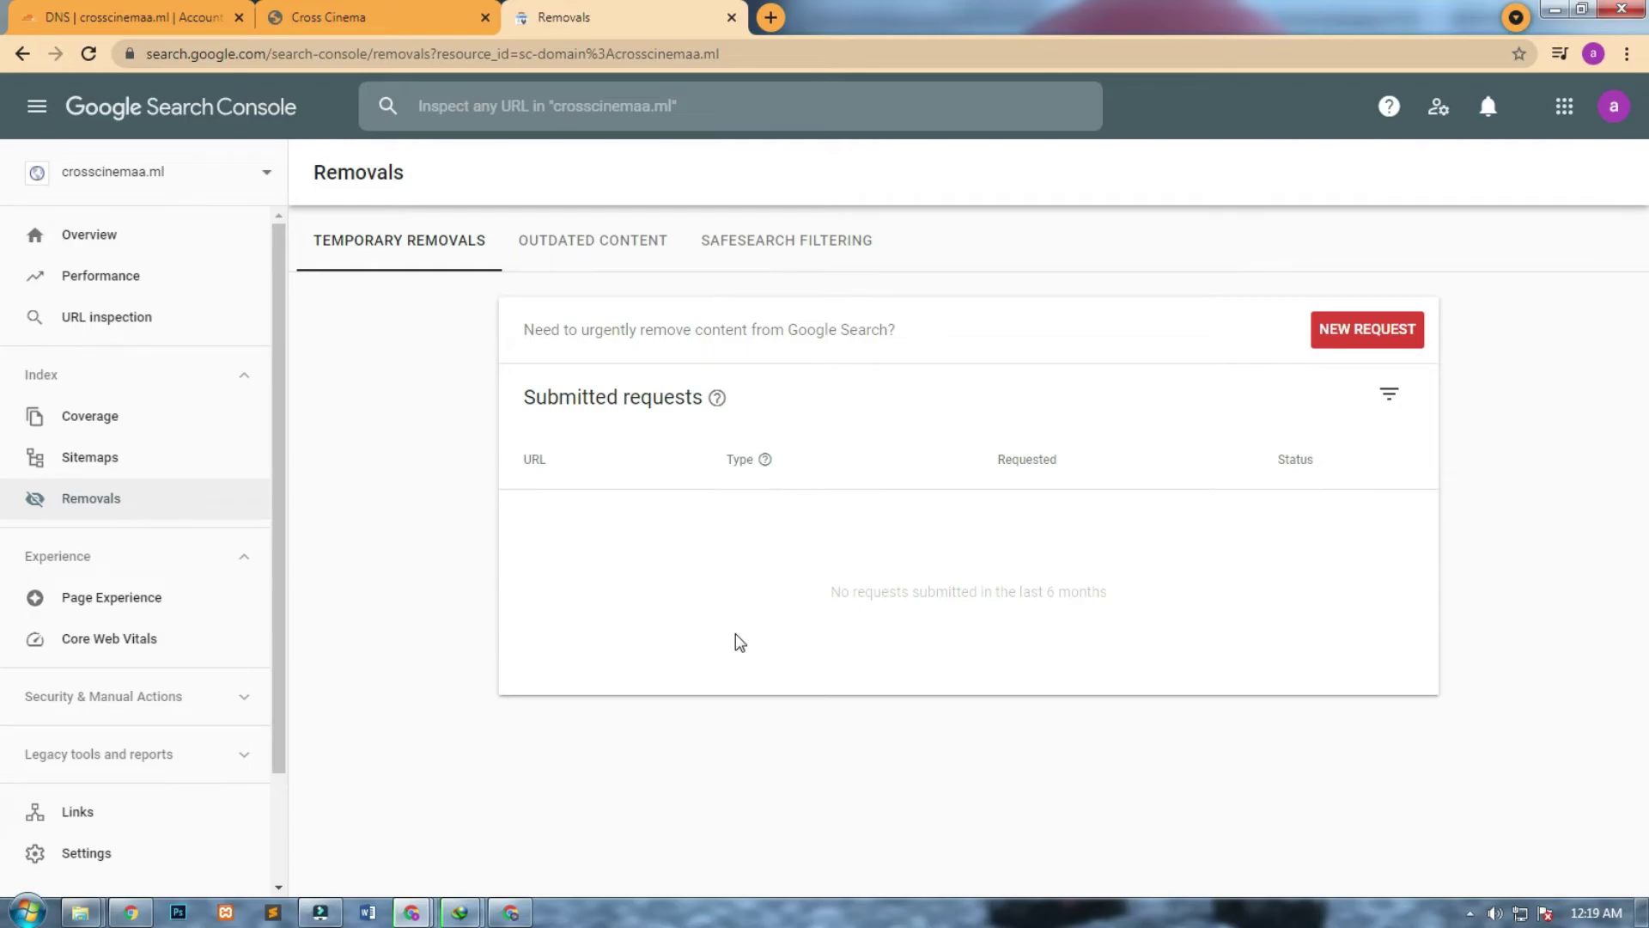
{"action": "left_click", "coordinate": [154, 432]}
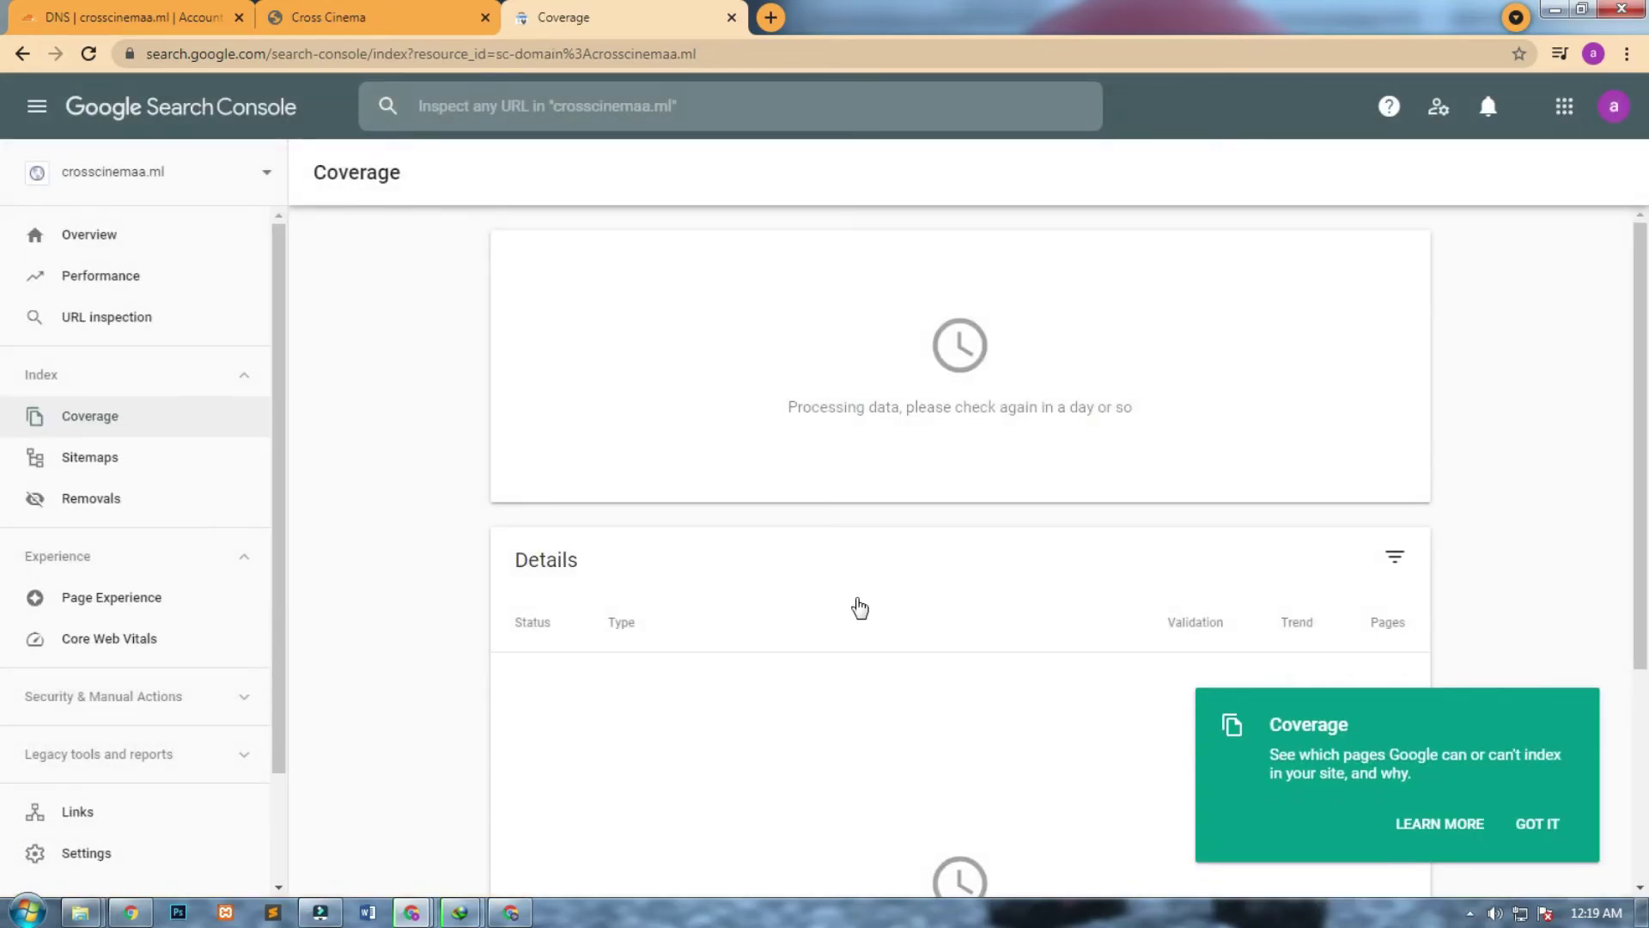
{"action": "left_click", "coordinate": [597, 102]}
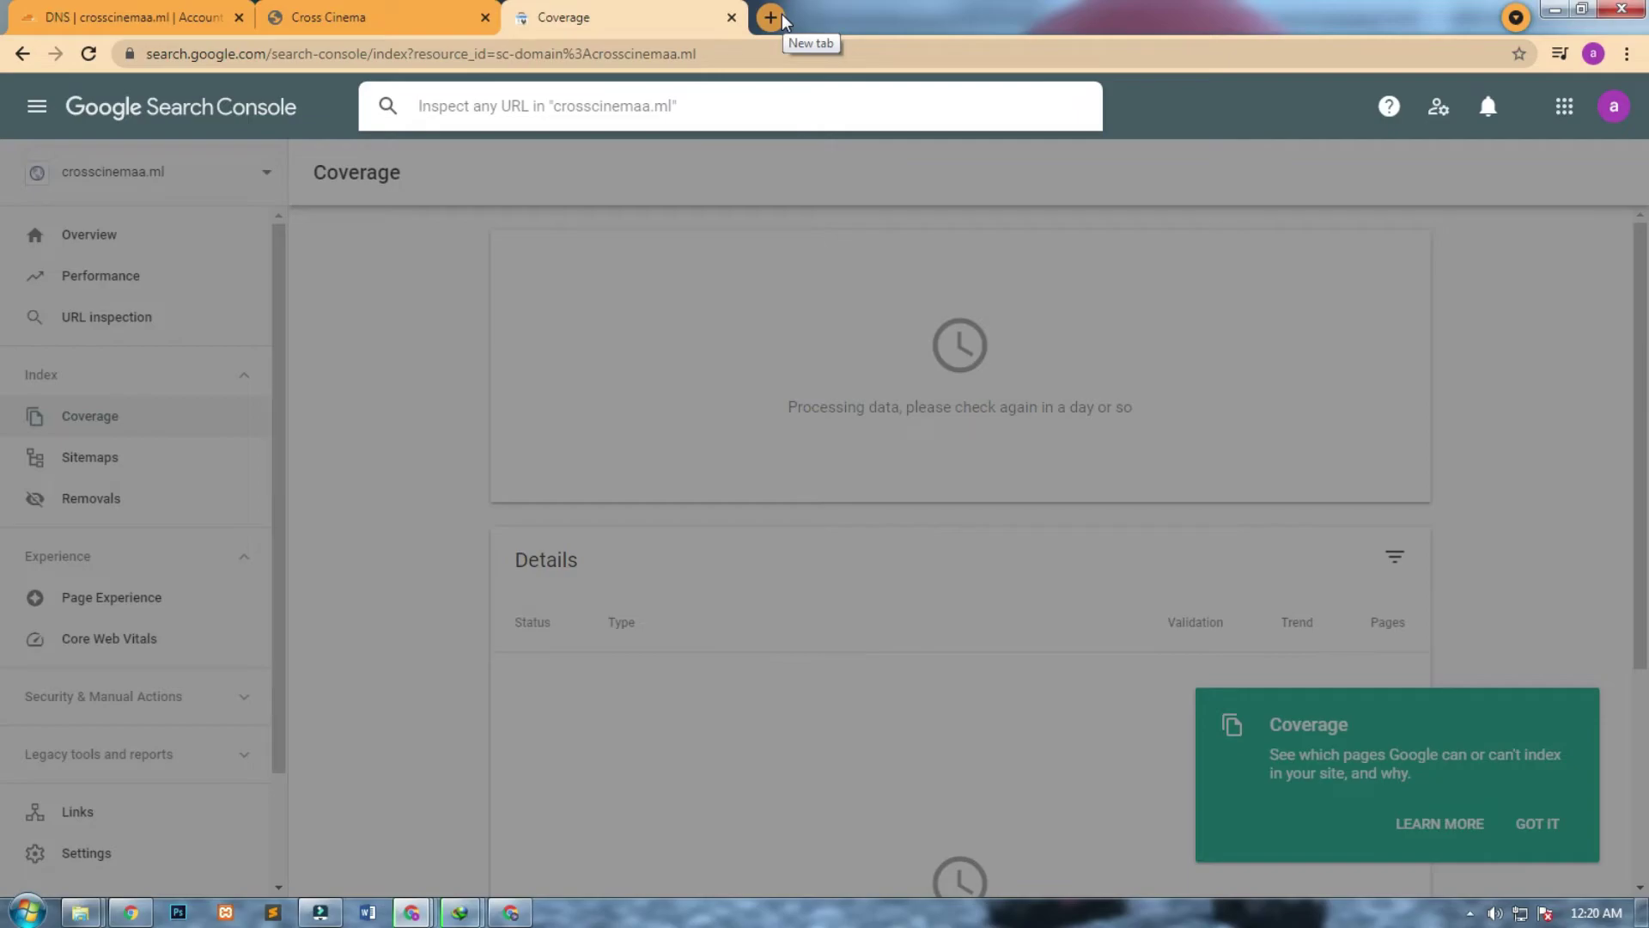
Check the Cross Cinema site's About page, which returns a 404, and go back.
{"action": "left_click", "coordinate": [369, 17]}
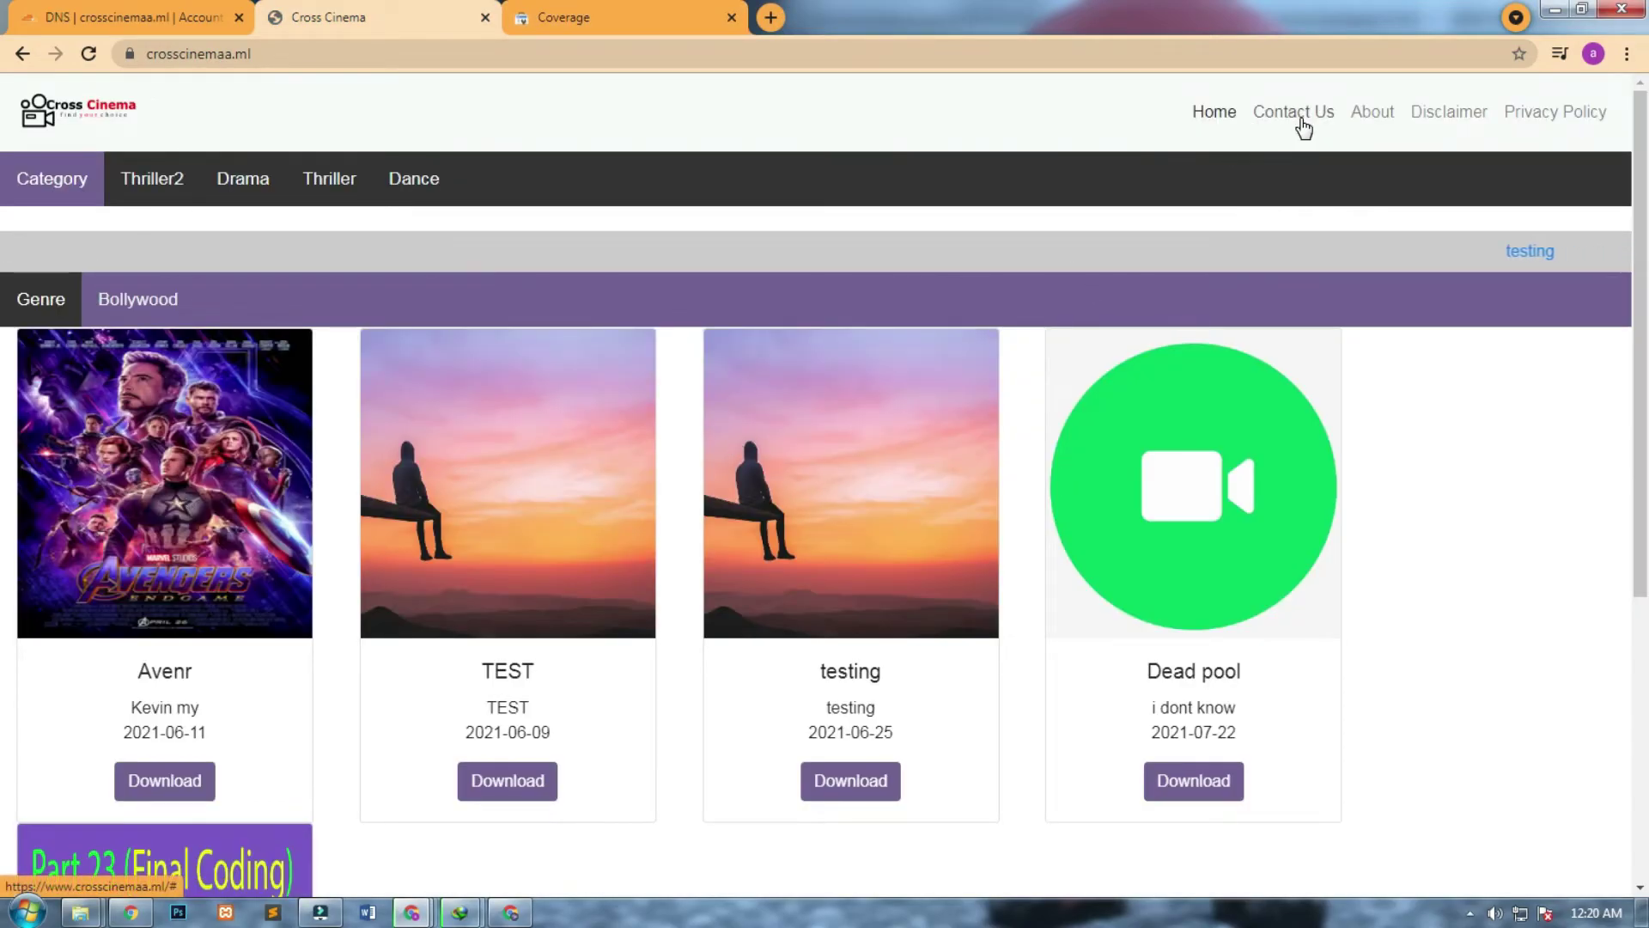
{"action": "left_click", "coordinate": [1371, 120]}
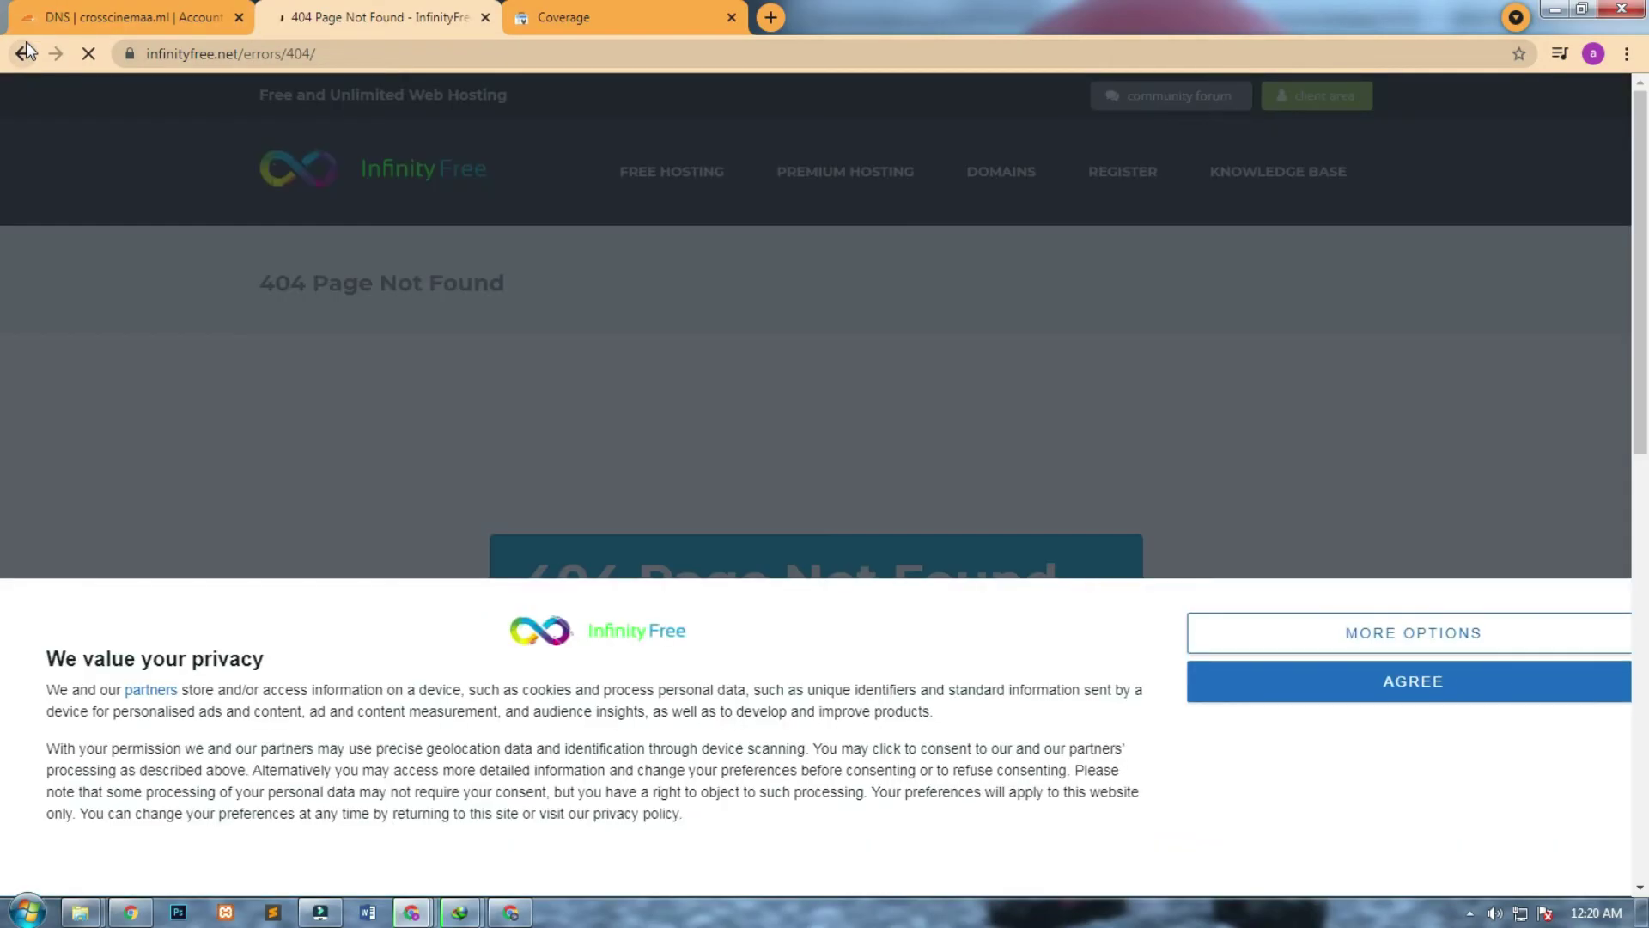
{"action": "left_click", "coordinate": [26, 47]}
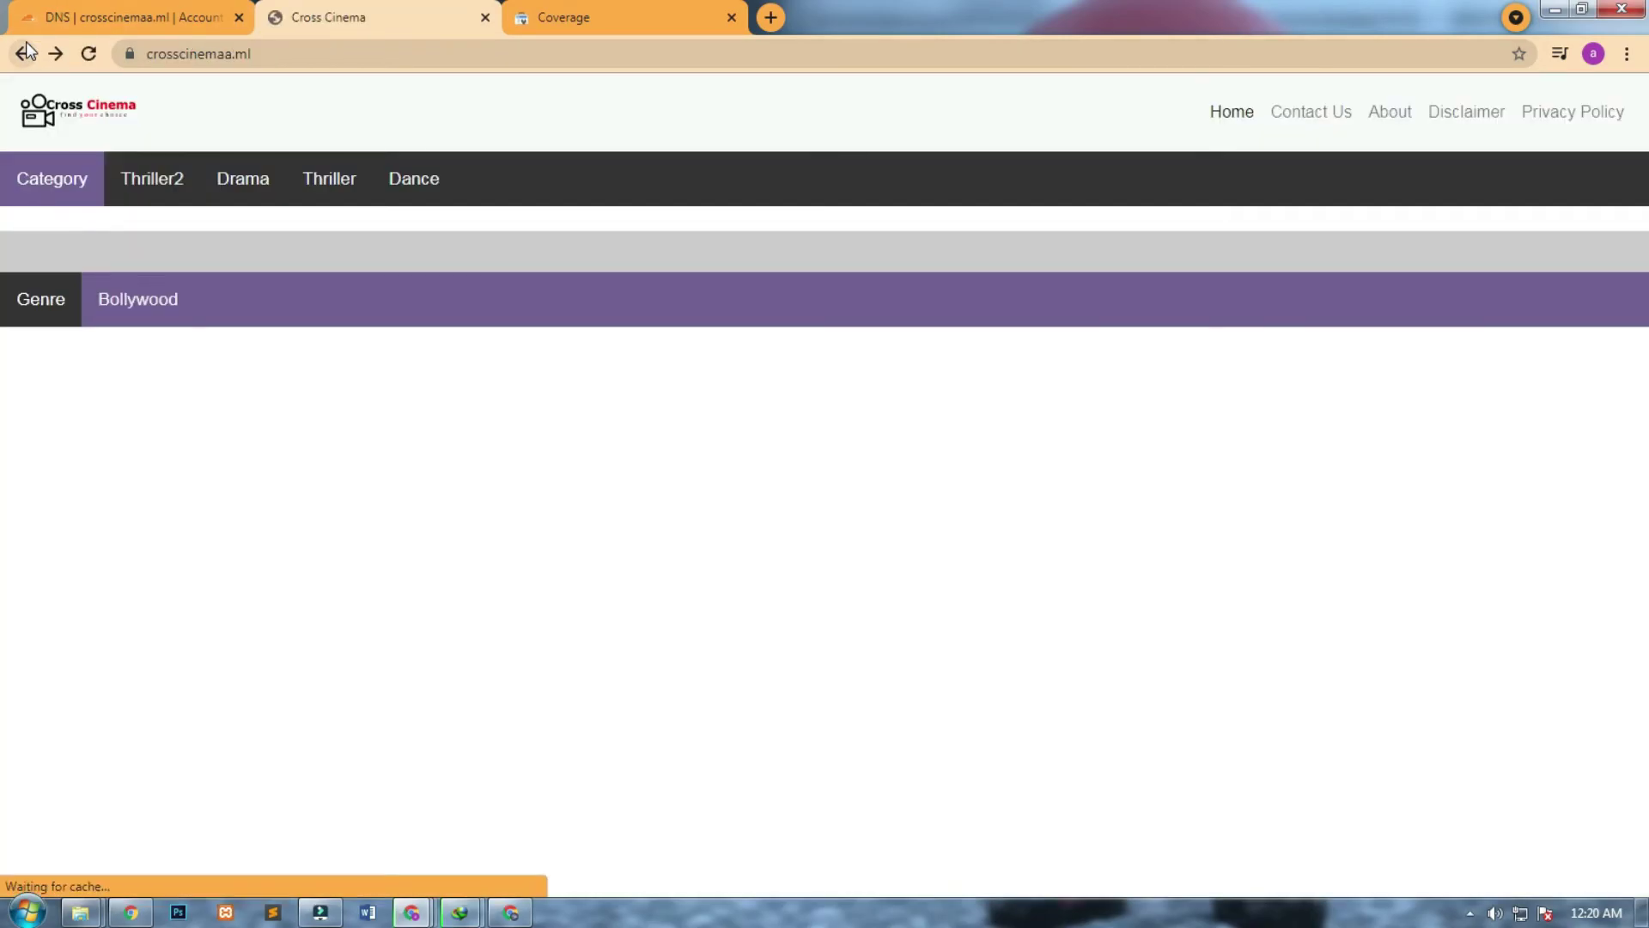
Open the Disclaimer page, copy its full address, and return to Search Console.
{"action": "left_click", "coordinate": [1453, 119]}
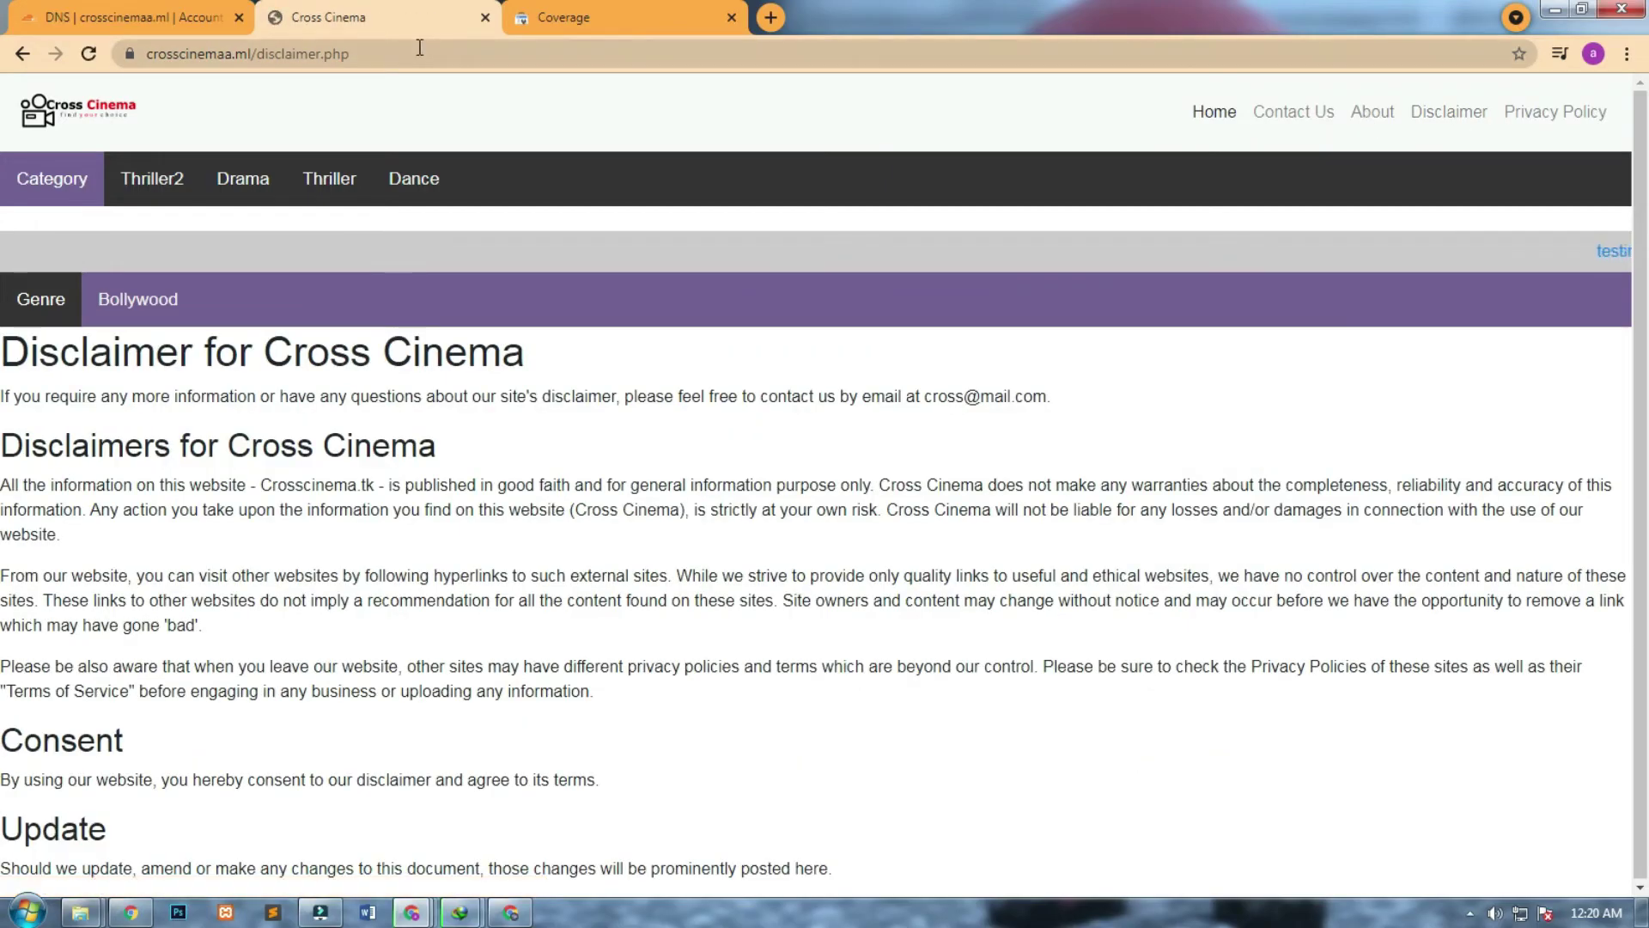
{"action": "left_click", "coordinate": [503, 54]}
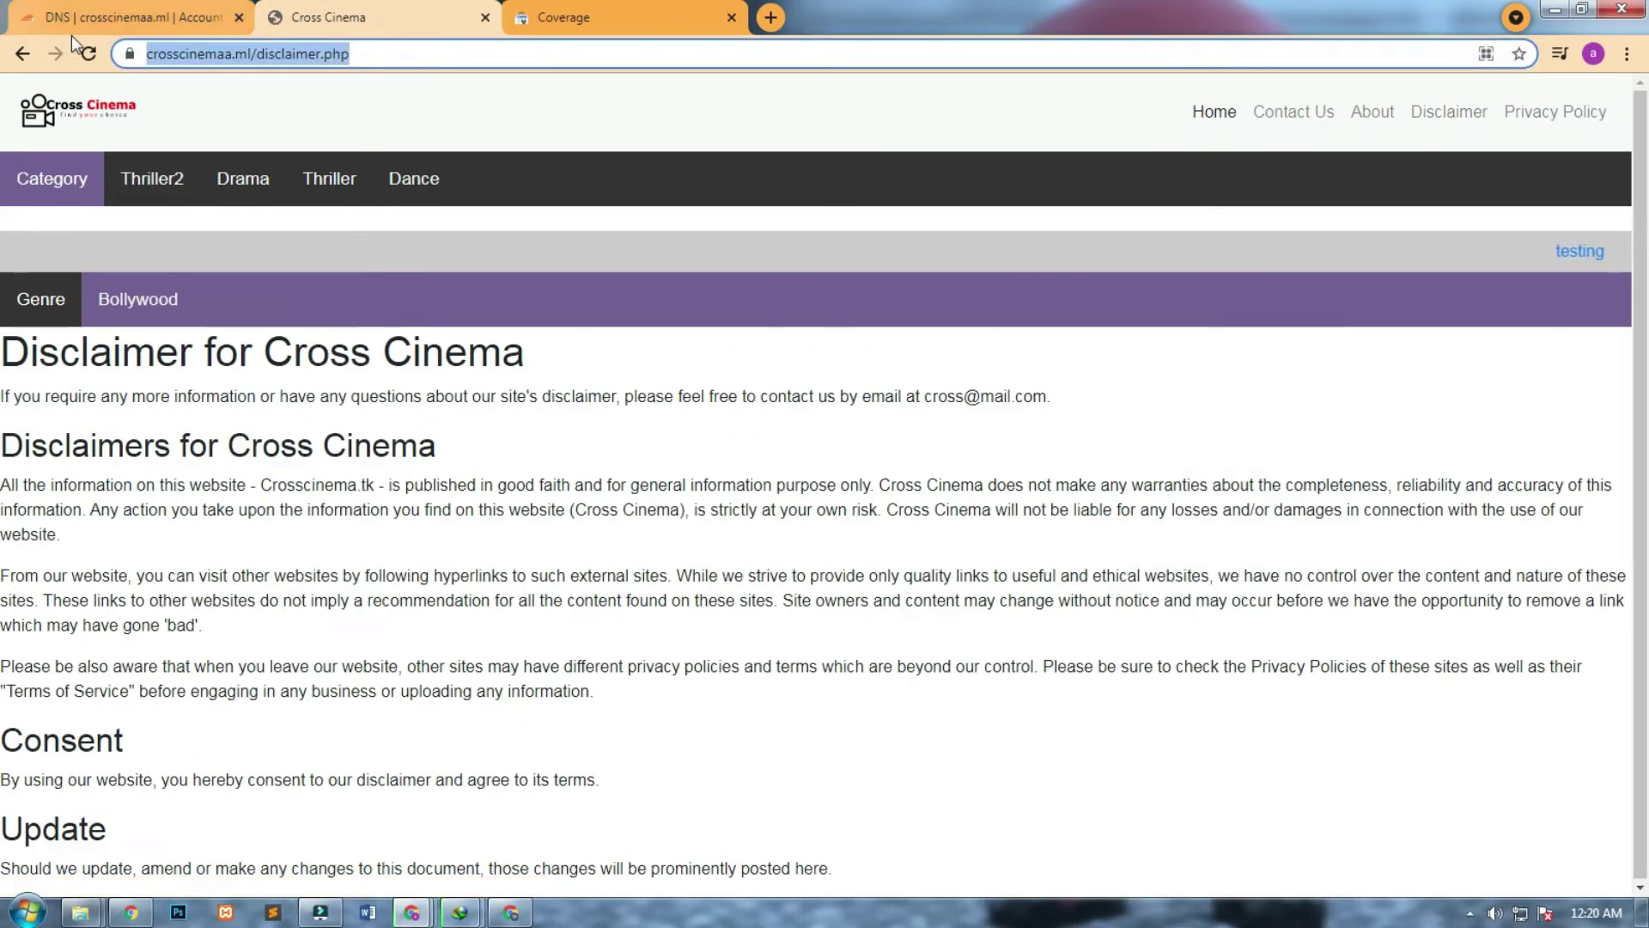
{"action": "left_click", "coordinate": [503, 54]}
{"action": "key", "text": "ctrl+a"}
{"action": "key", "text": "ctrl+c"}
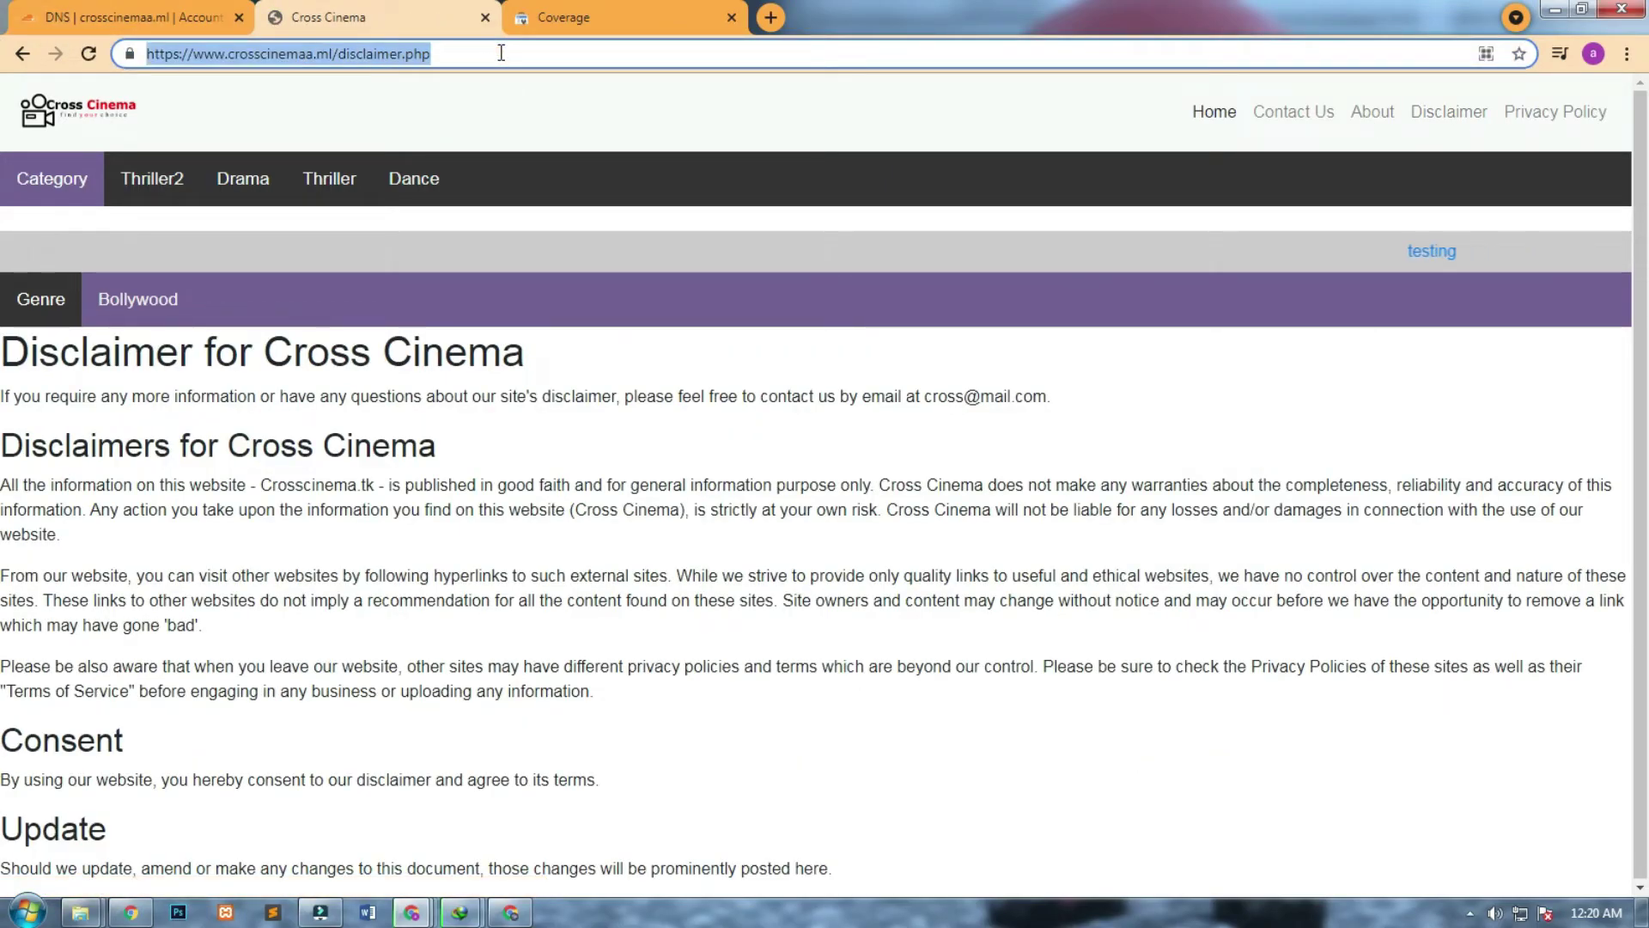
{"action": "left_click", "coordinate": [626, 10]}
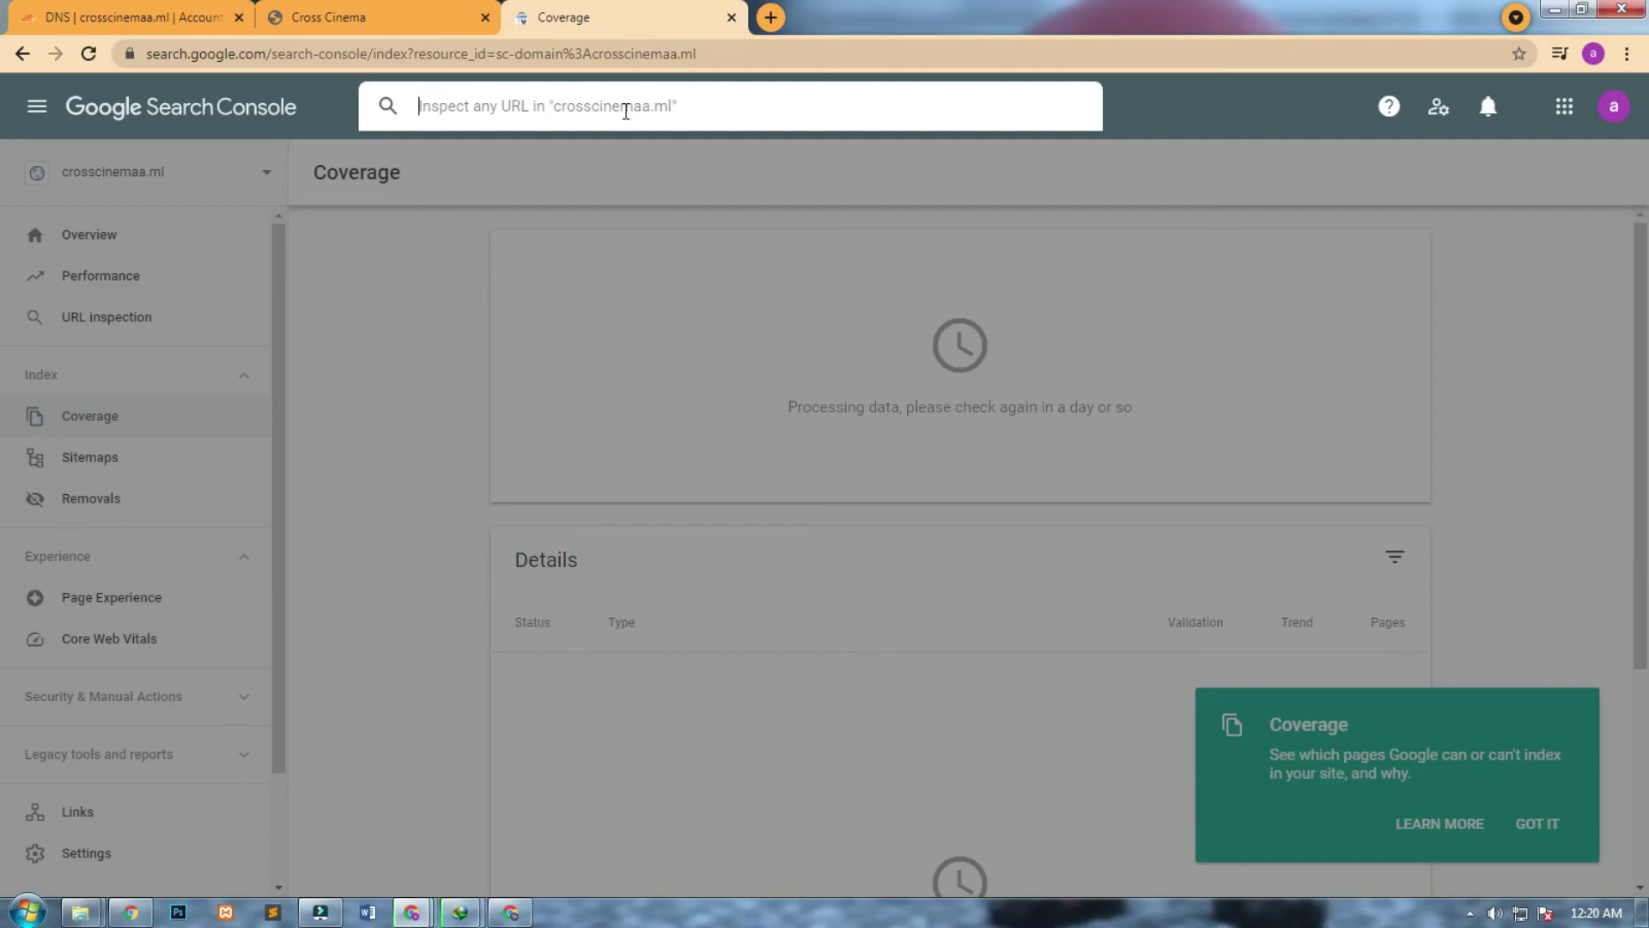
Inspect the pasted disclaimer.php address, which Search Console reports as not on Google.
{"action": "key", "text": "ctrl+v"}
{"action": "key", "text": "Return"}
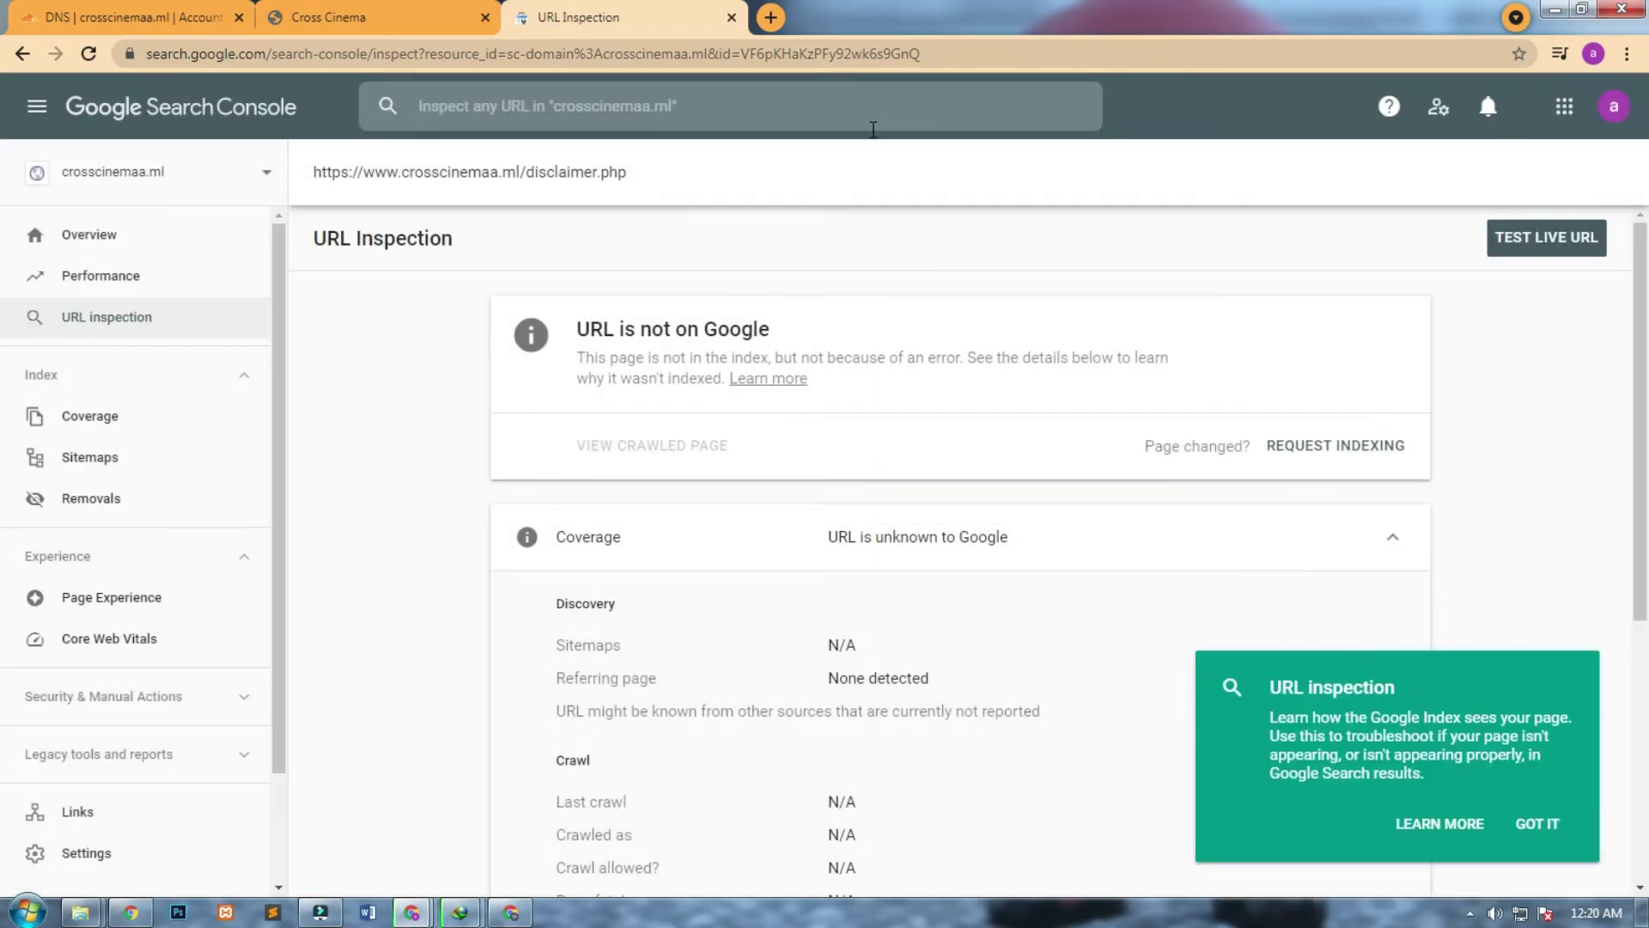
{"action": "left_click_drag", "start_coordinate": [770, 333], "coordinate": [586, 336]}
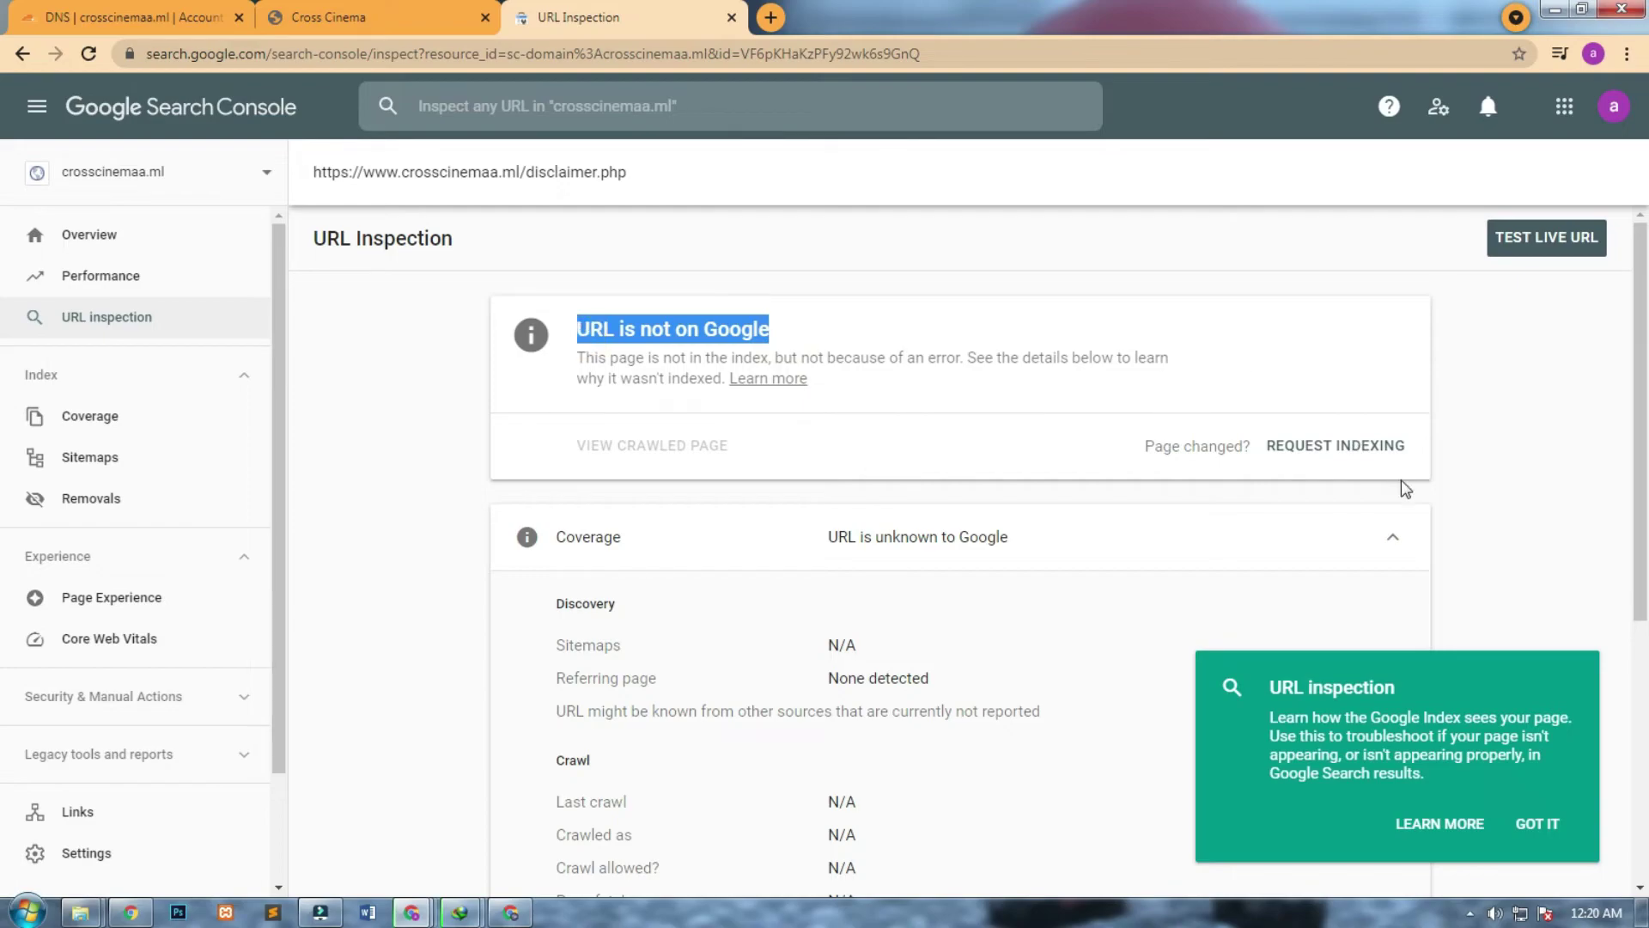
{"action": "left_click", "coordinate": [1537, 825]}
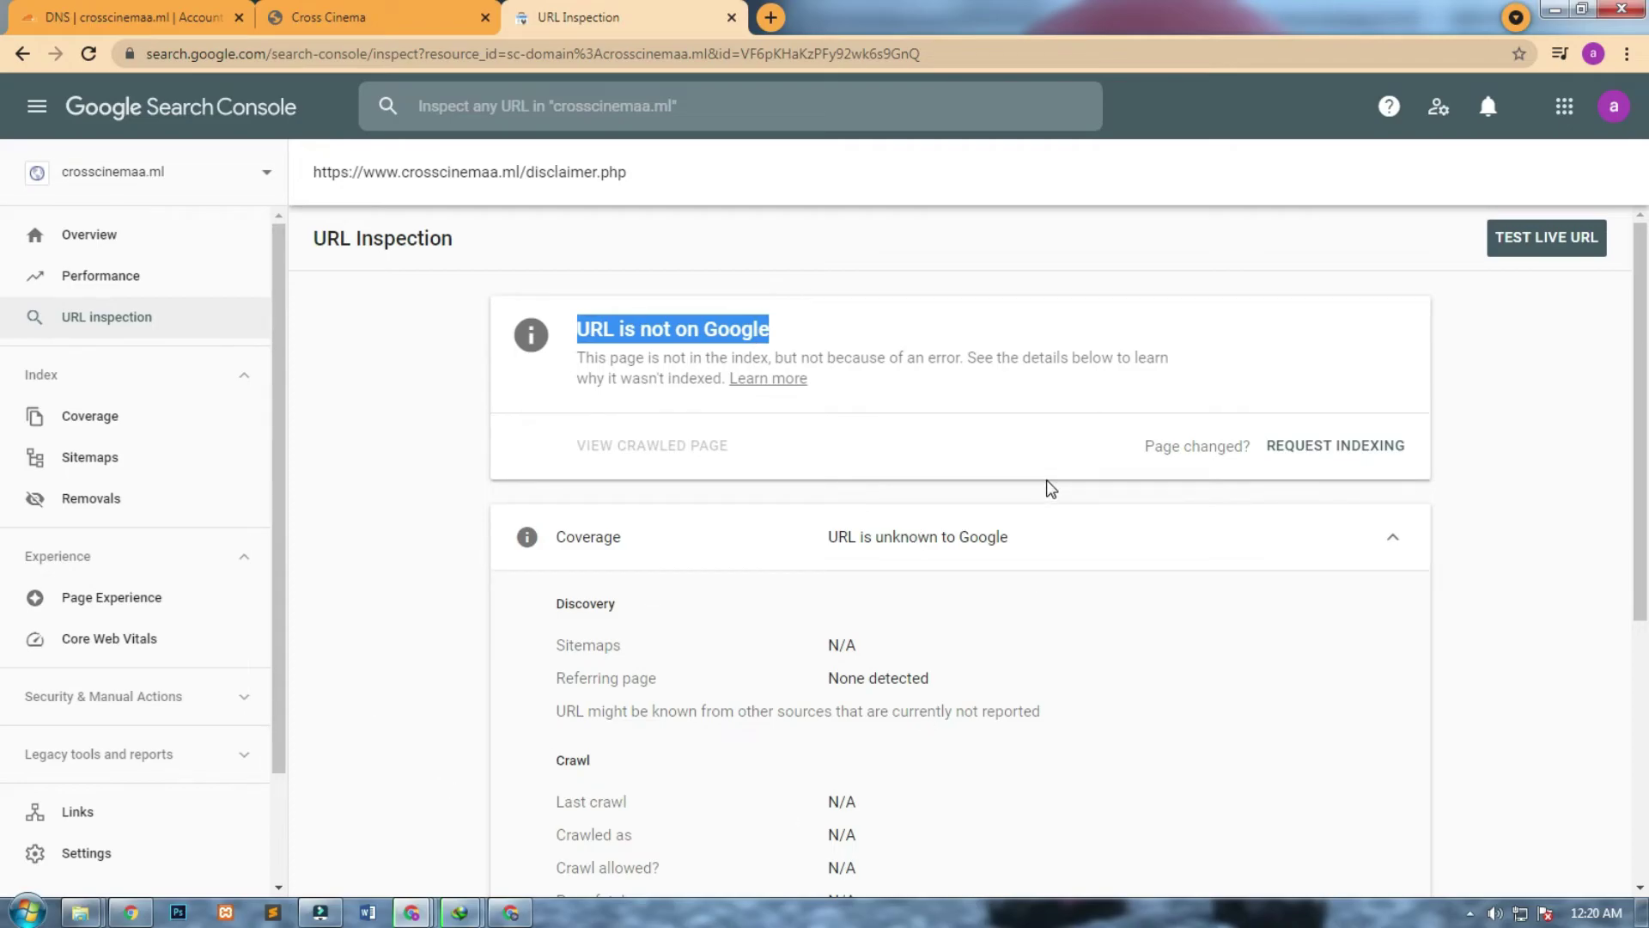
{"action": "left_click", "coordinate": [1050, 487]}
Request indexing for disclaimer.php, passing the bicycle captcha, then go to Overview.
{"action": "left_click", "coordinate": [1307, 454]}
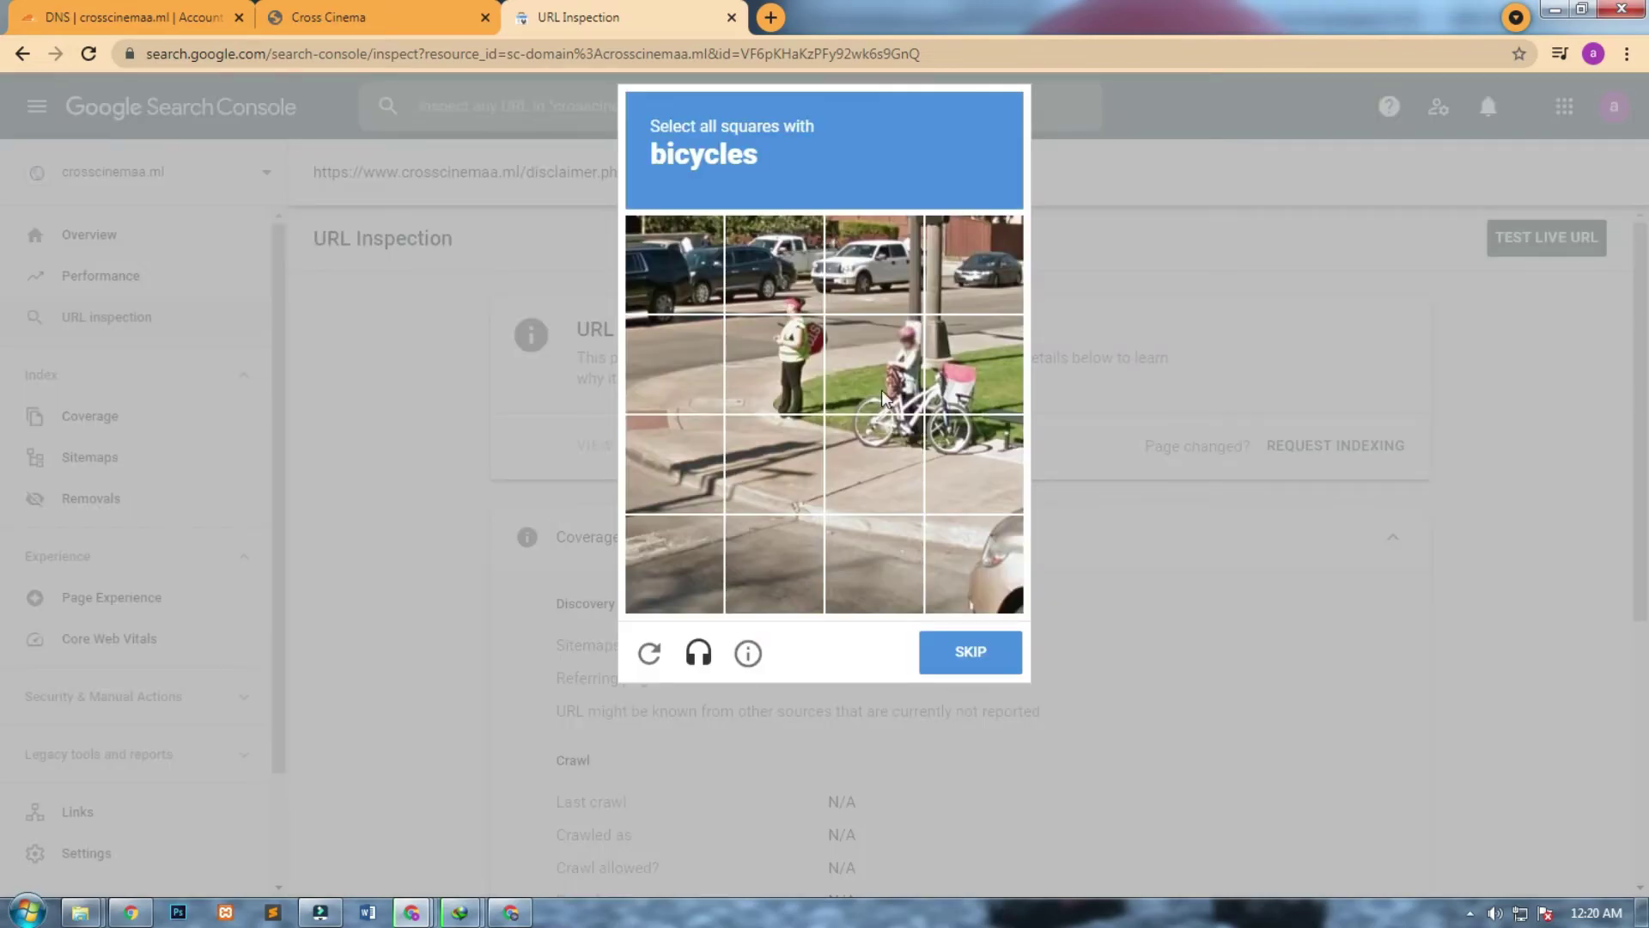
{"action": "left_click", "coordinate": [886, 397]}
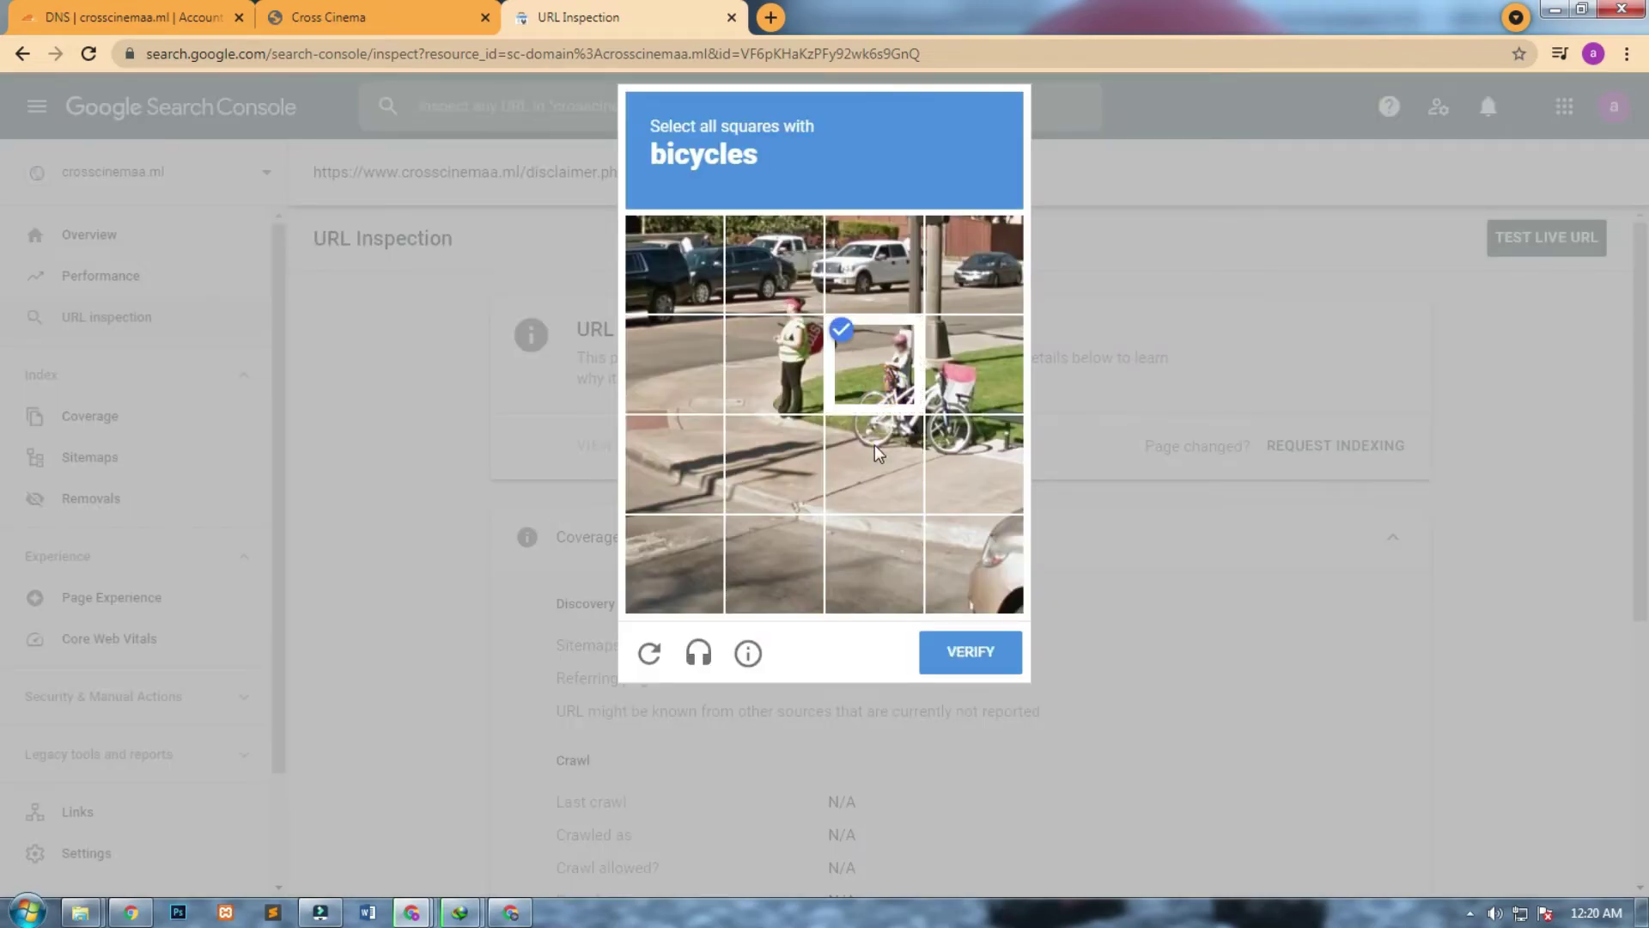
{"action": "left_click", "coordinate": [878, 454]}
{"action": "left_click", "coordinate": [966, 434]}
{"action": "left_click", "coordinate": [966, 654]}
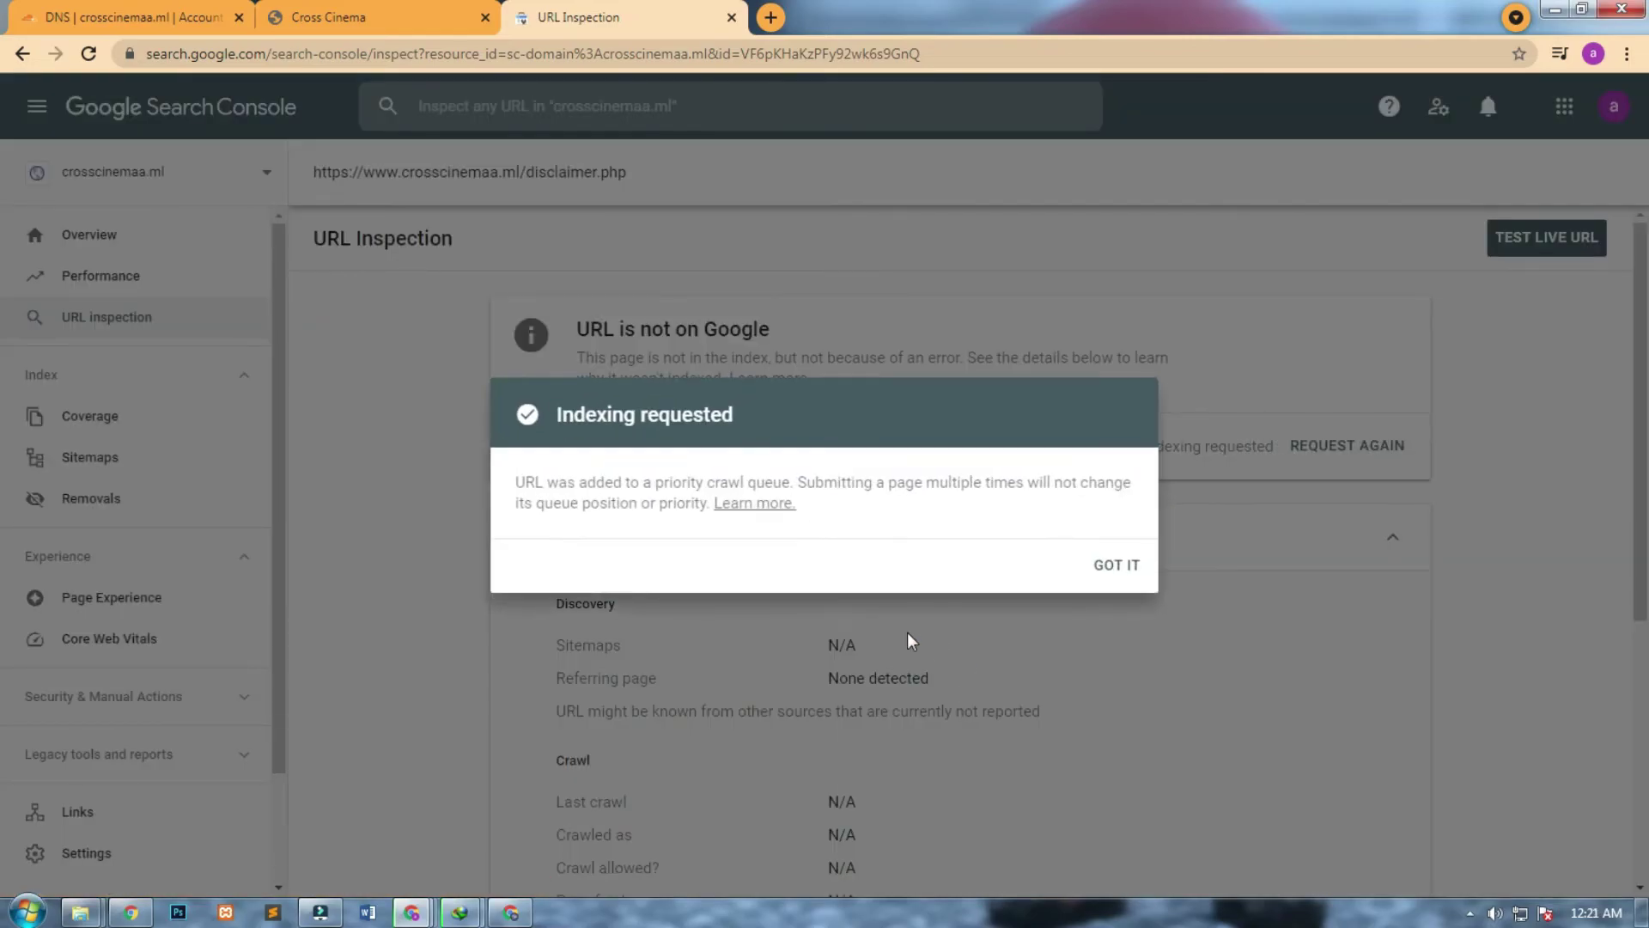
{"action": "left_click", "coordinate": [1109, 566]}
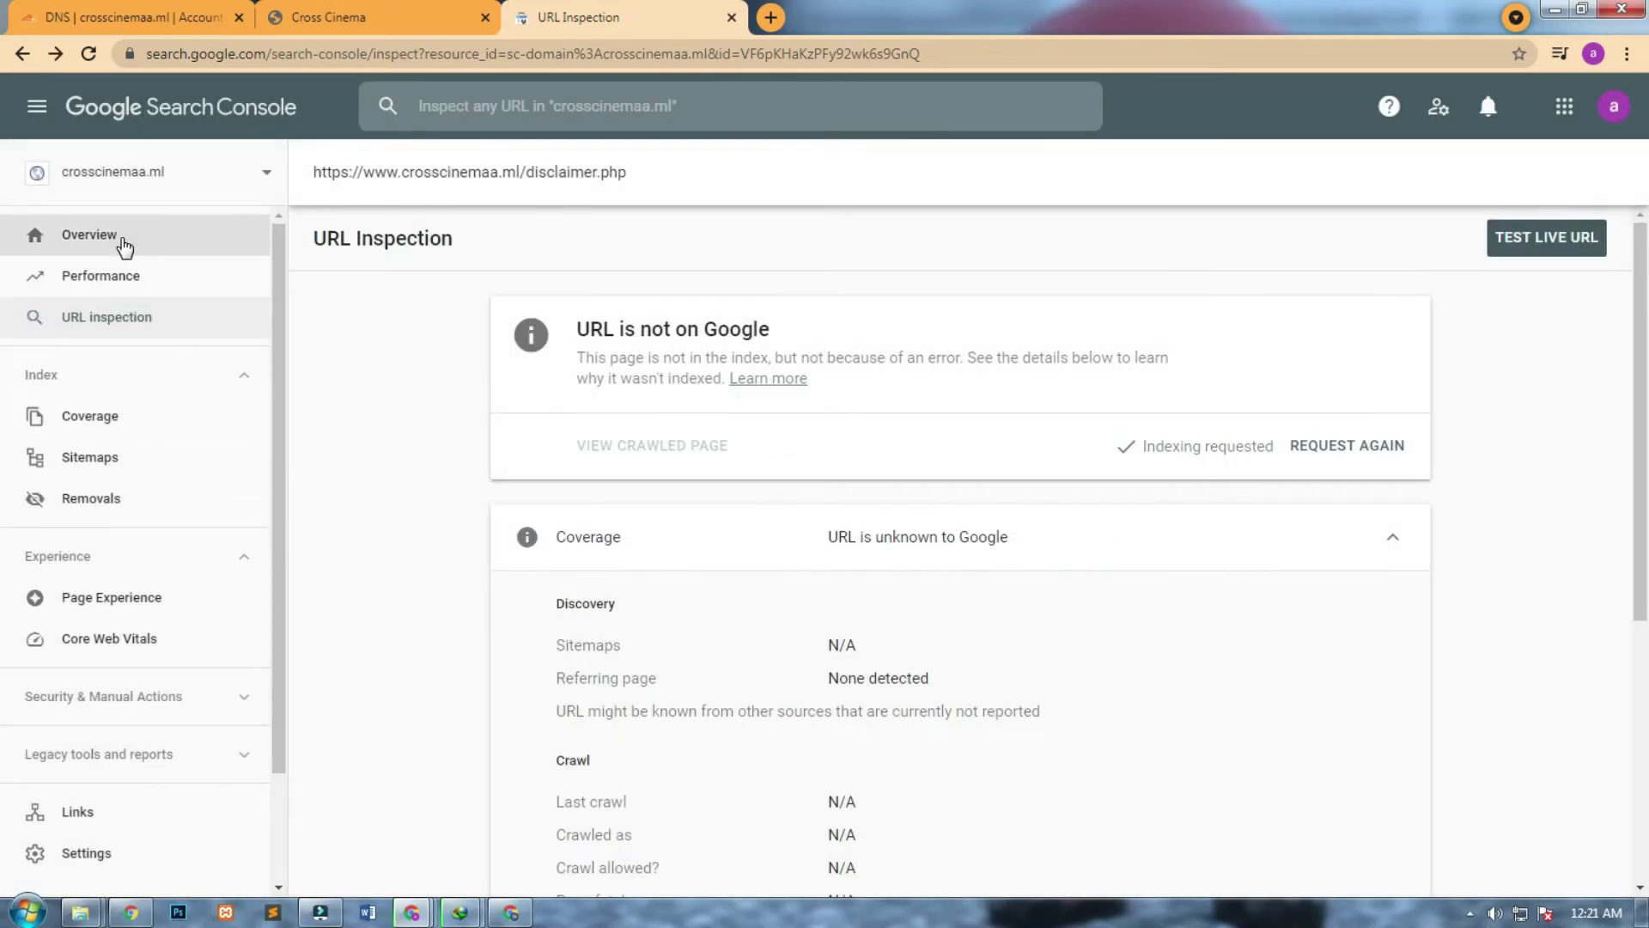
{"action": "left_click", "coordinate": [89, 235]}
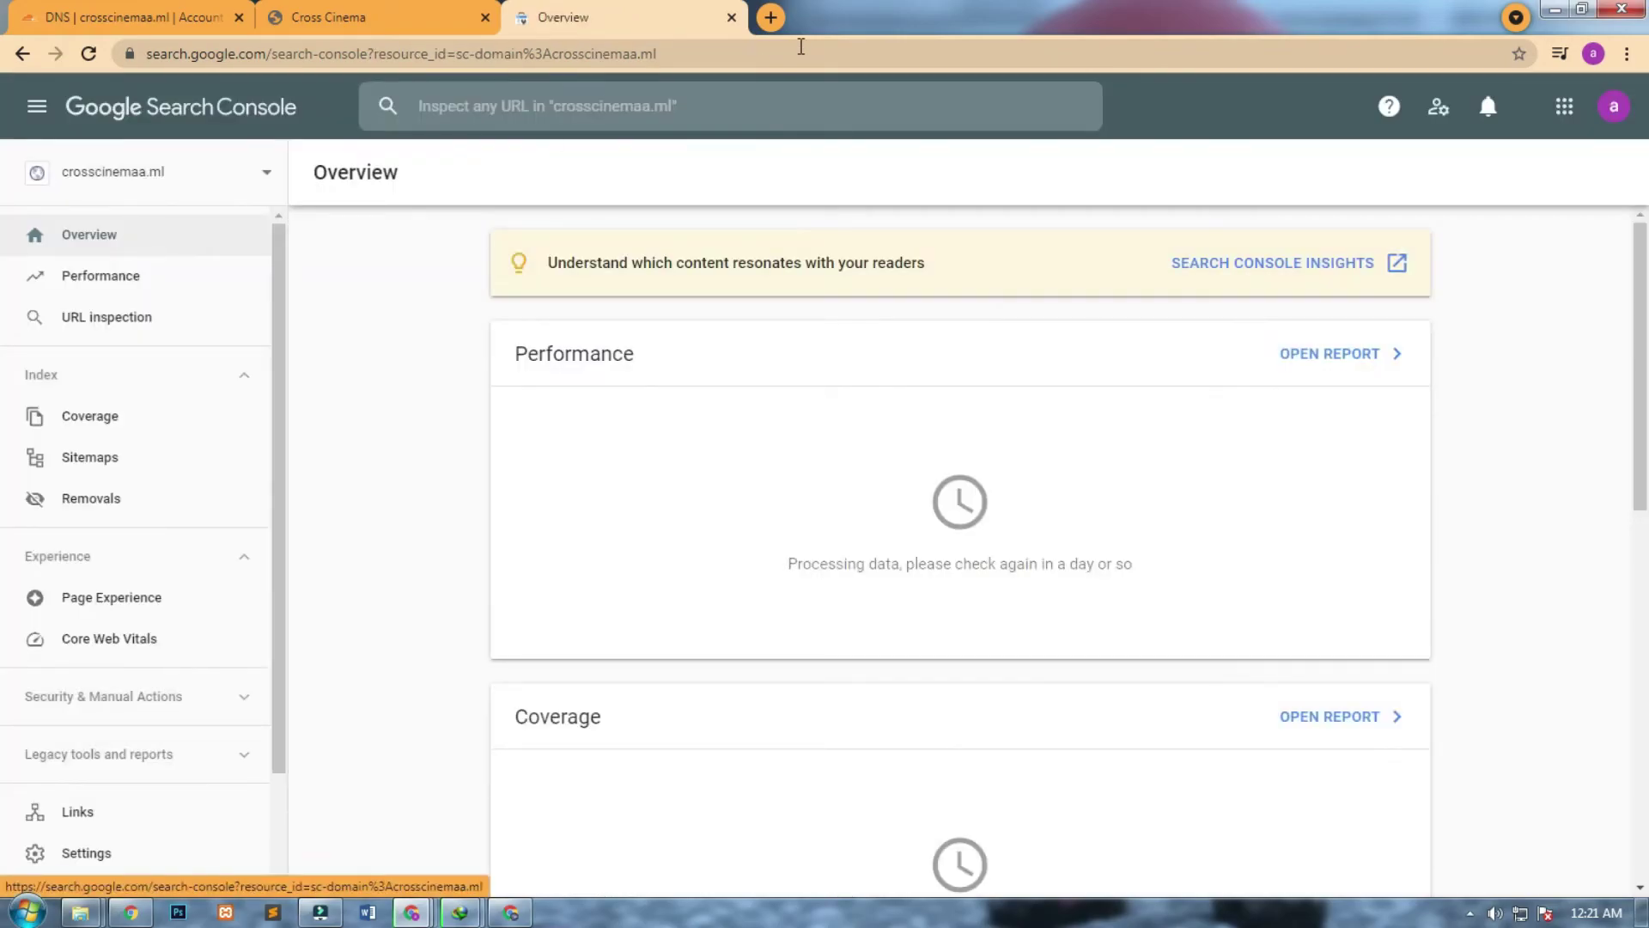
In a new tab, search Google for analytics and open the Google Analytics site.
{"action": "left_click", "coordinate": [765, 19]}
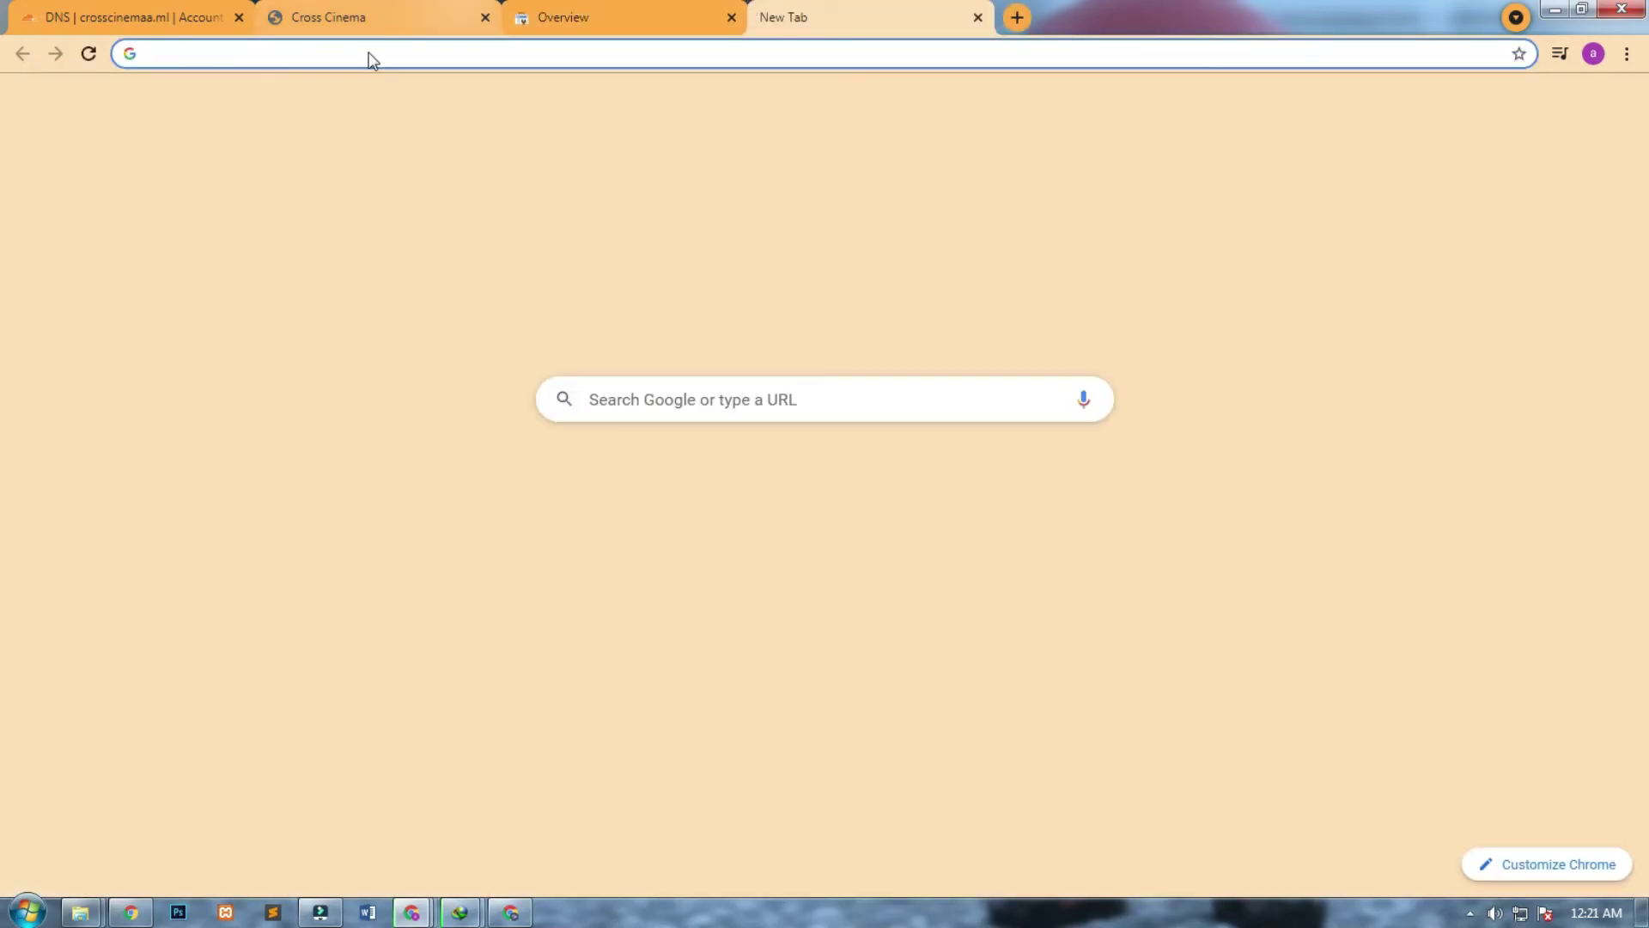
{"action": "left_click", "coordinate": [369, 17]}
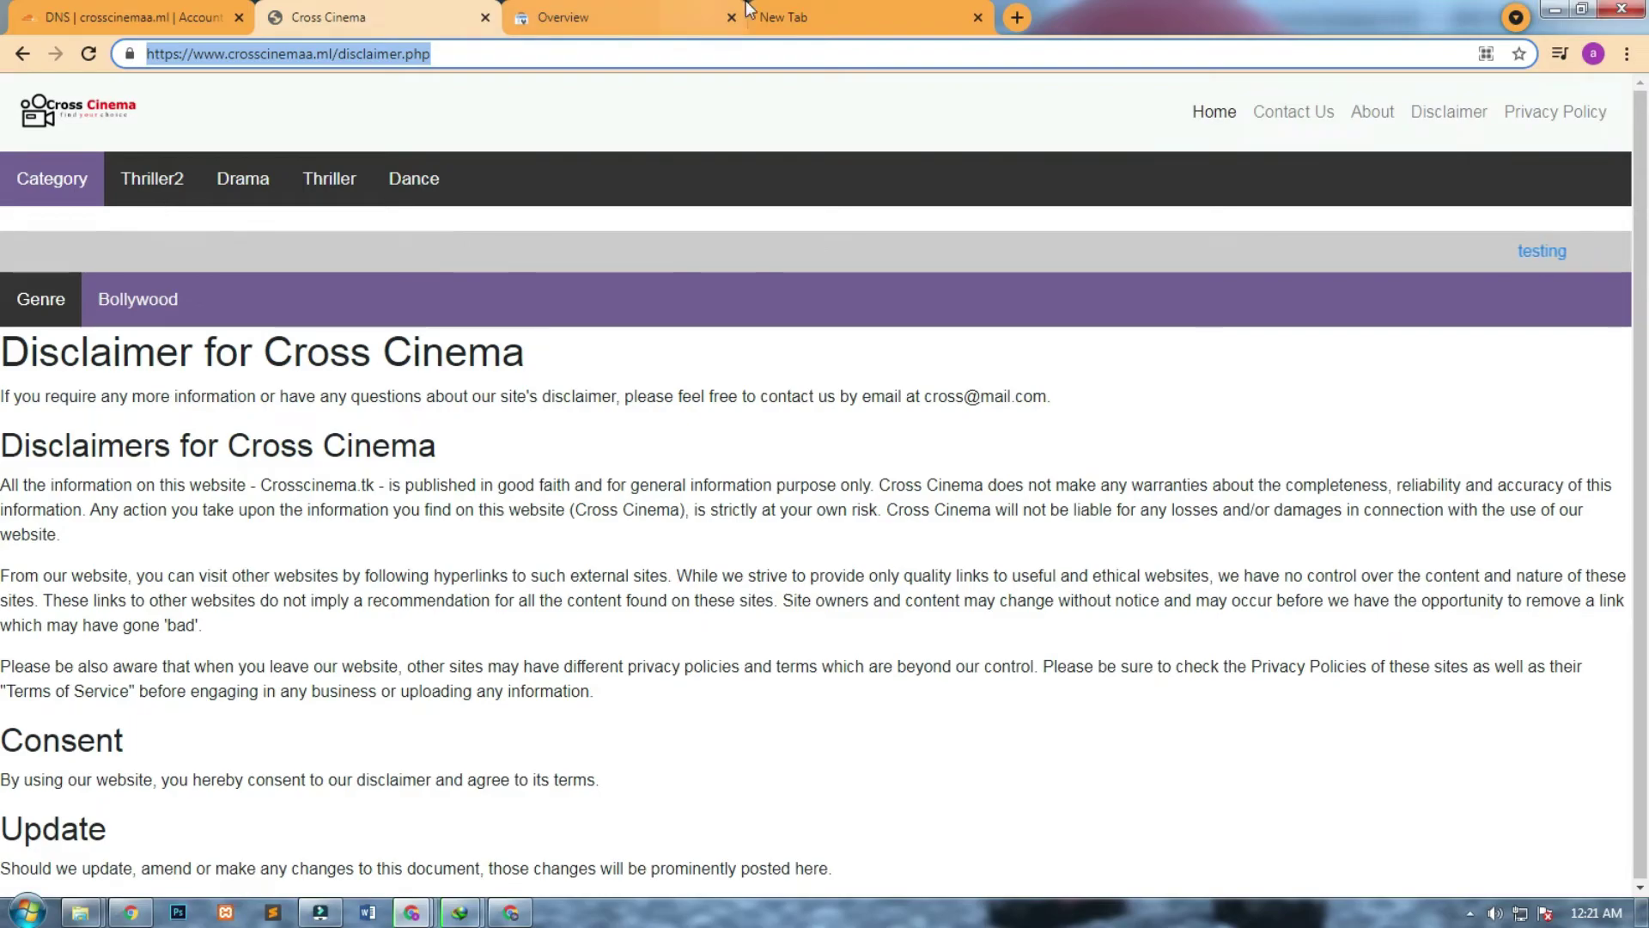
{"action": "left_click", "coordinate": [795, 16]}
{"action": "type", "text": "any"}
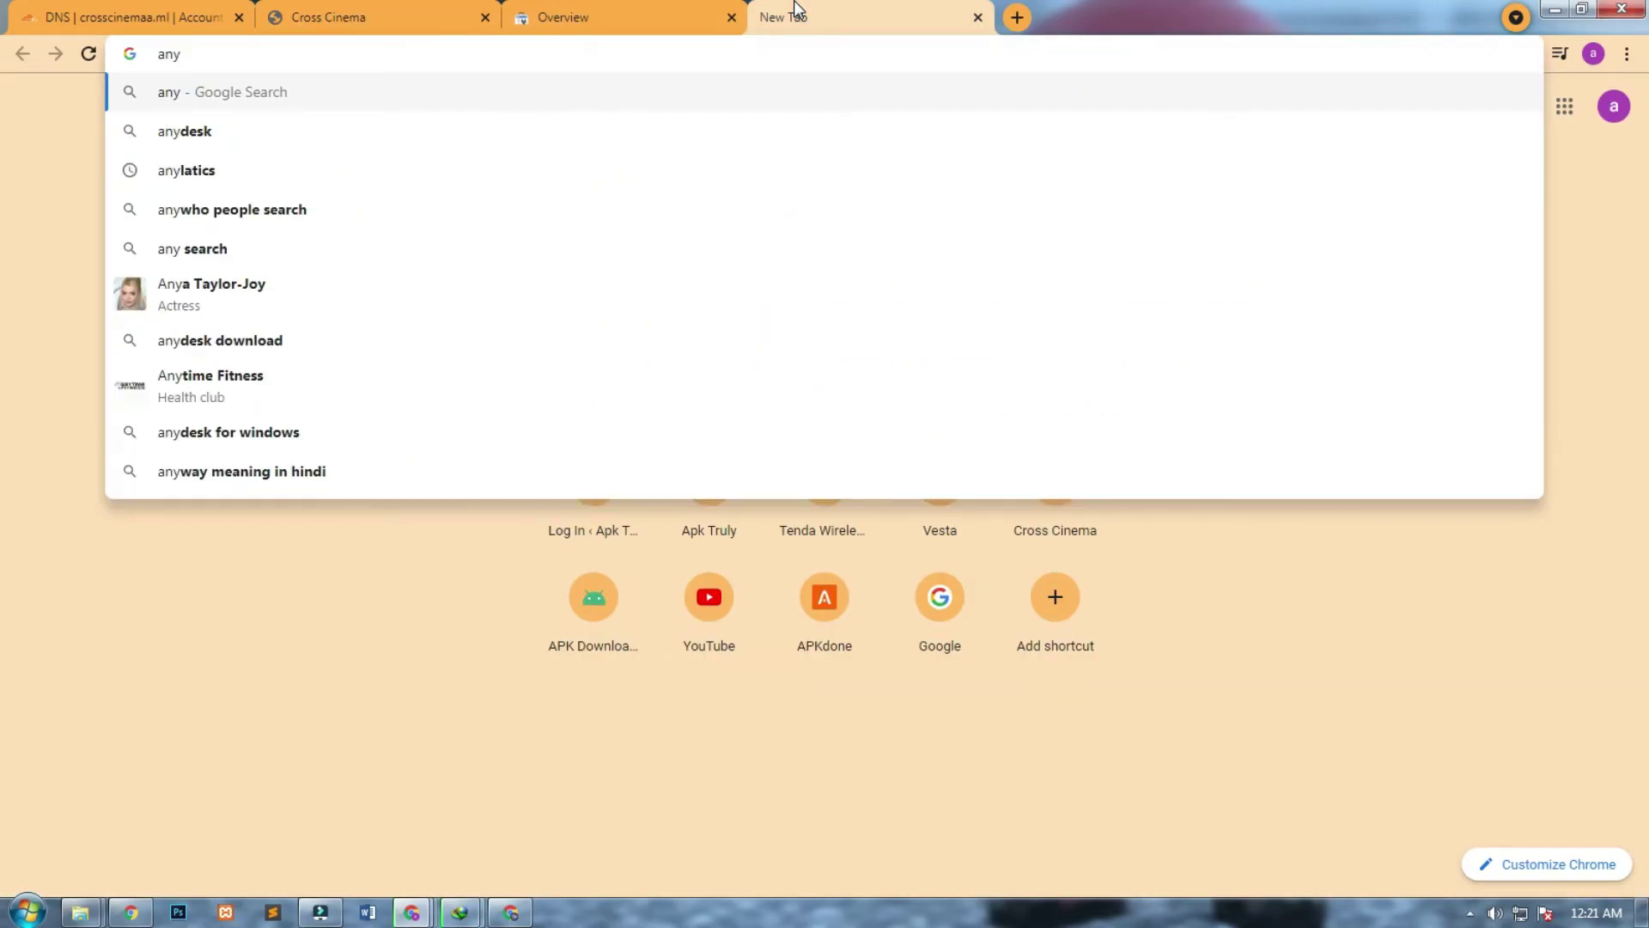
{"action": "type", "text": "latic google"}
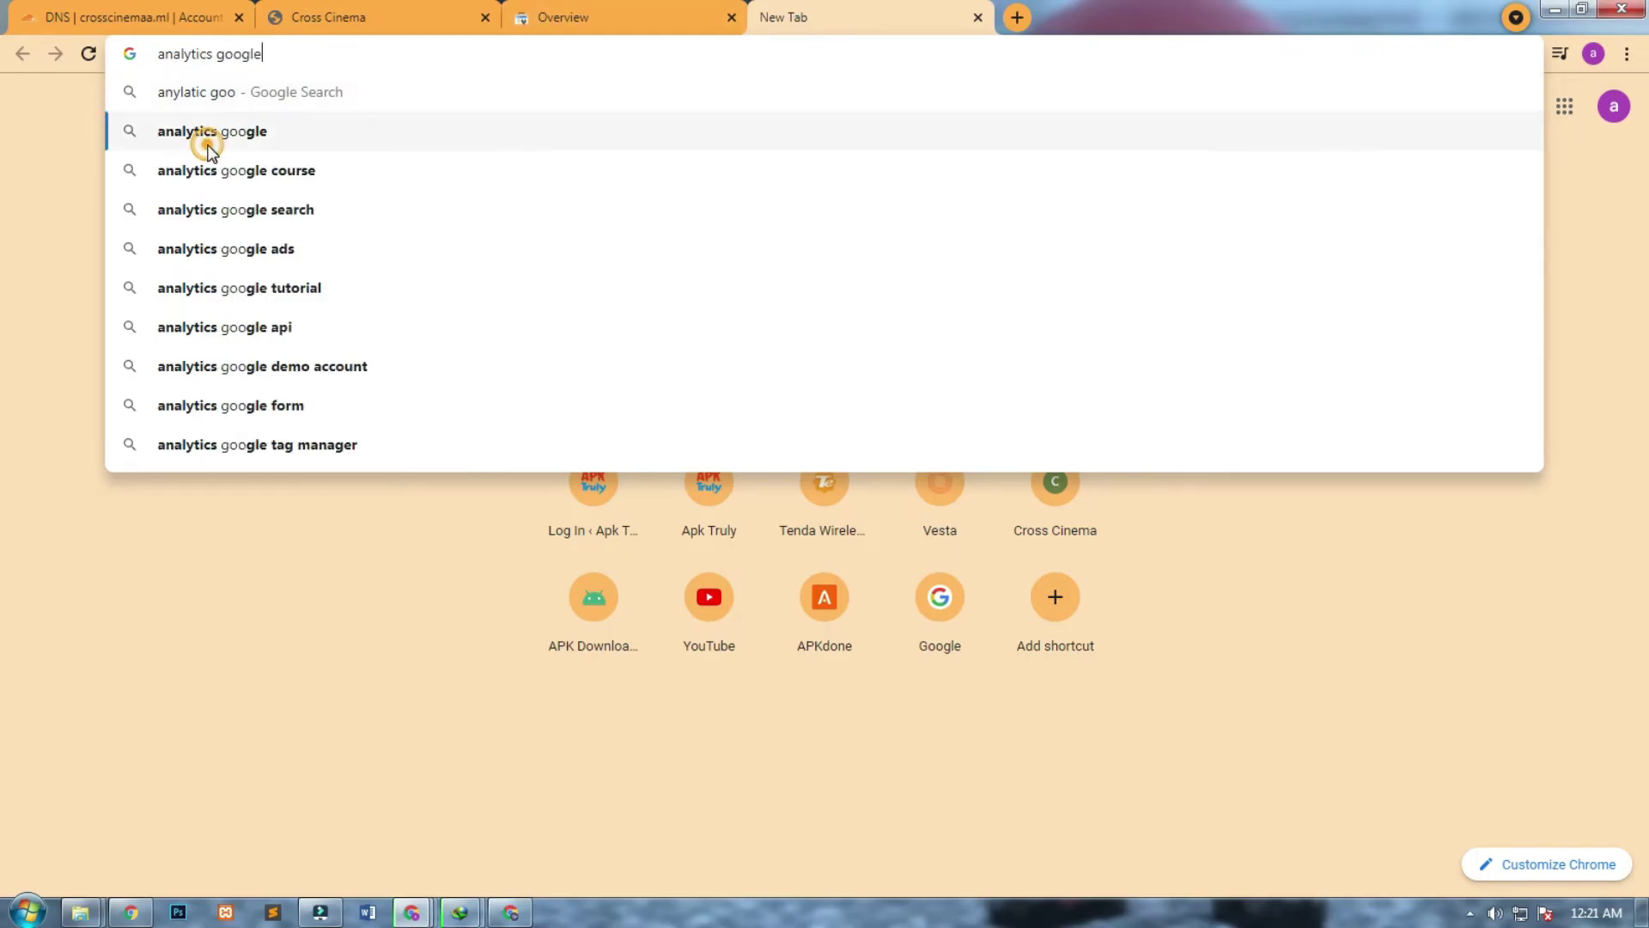
{"action": "left_click", "coordinate": [208, 133]}
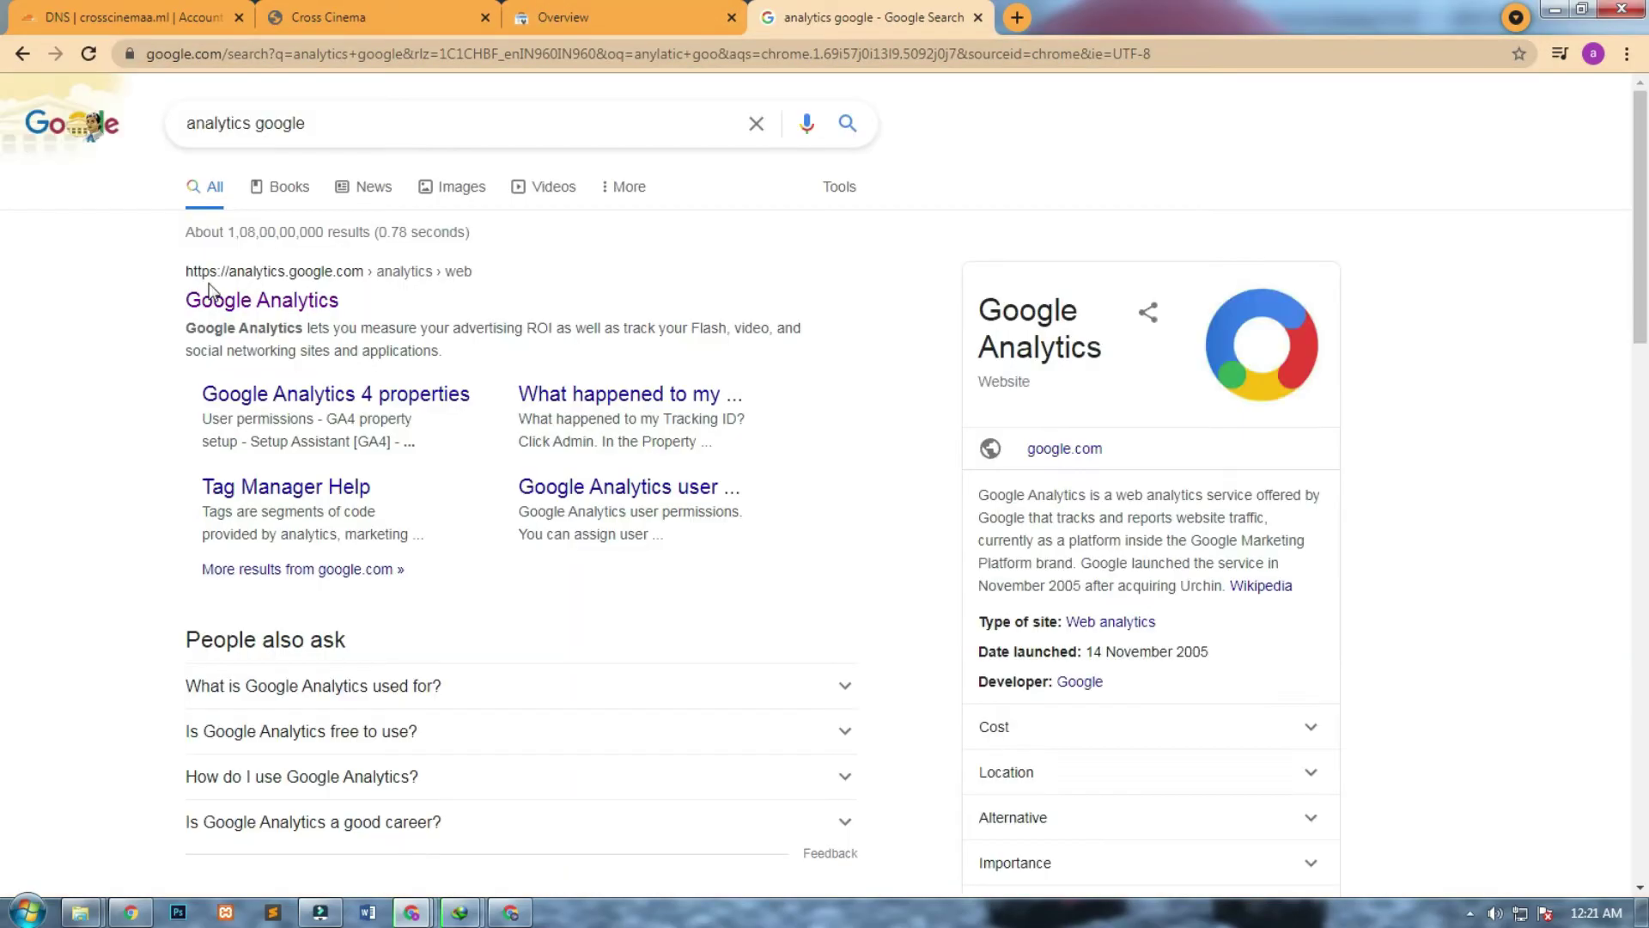
{"action": "left_click", "coordinate": [258, 311]}
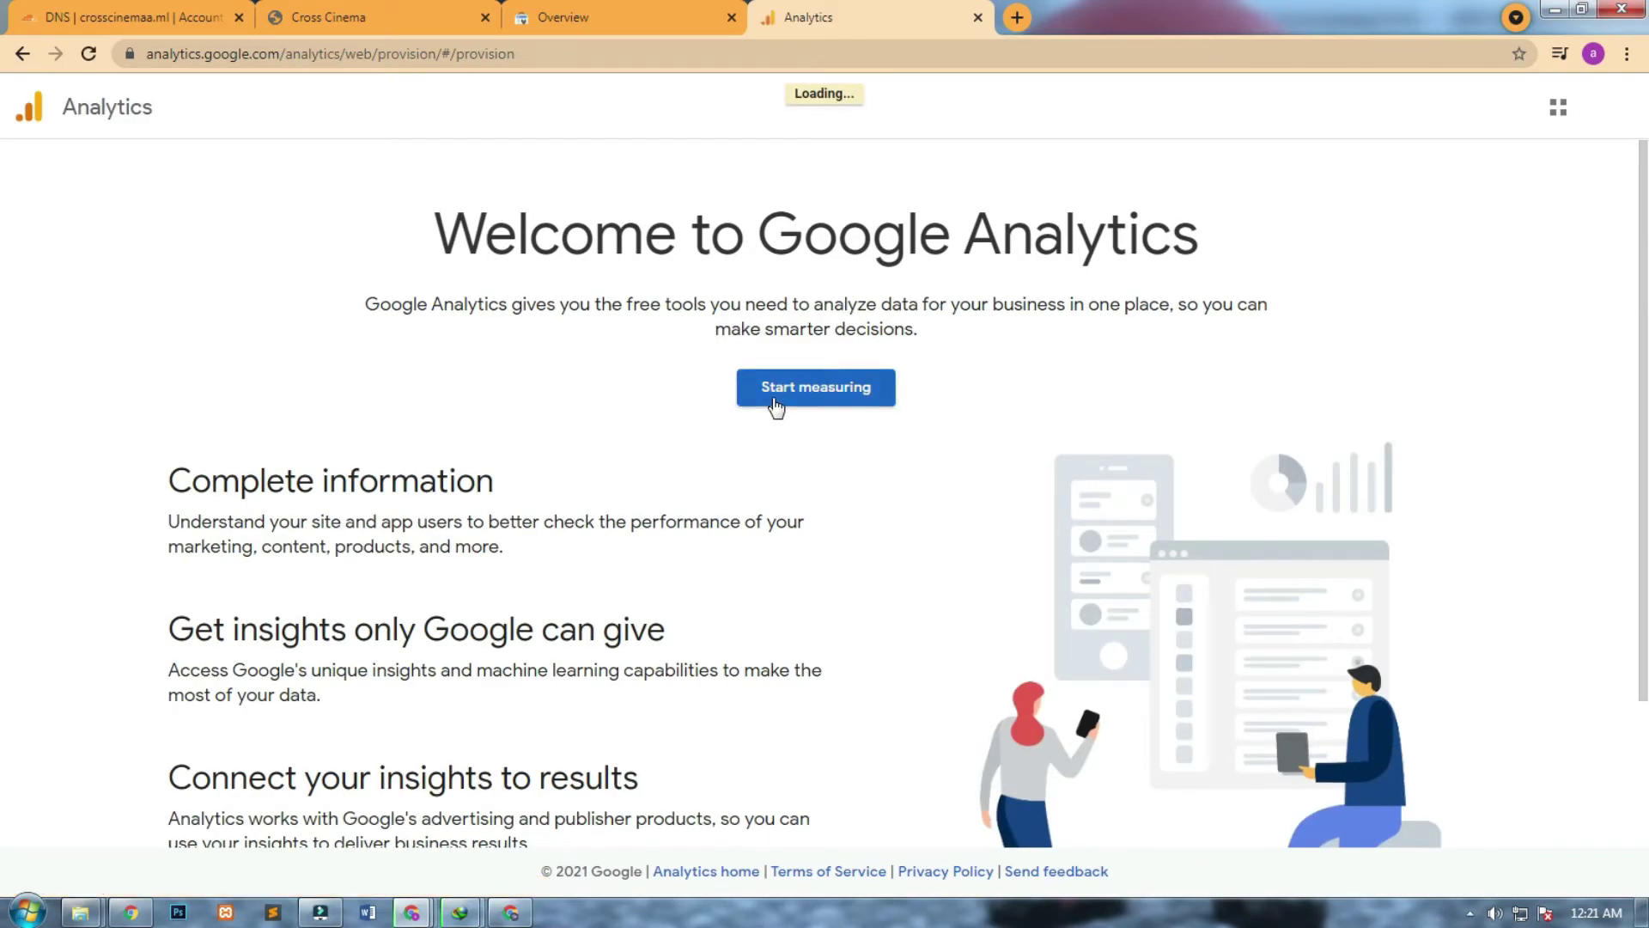
Start measuring and name the Analytics account Crosscinema.
{"action": "left_click", "coordinate": [776, 404]}
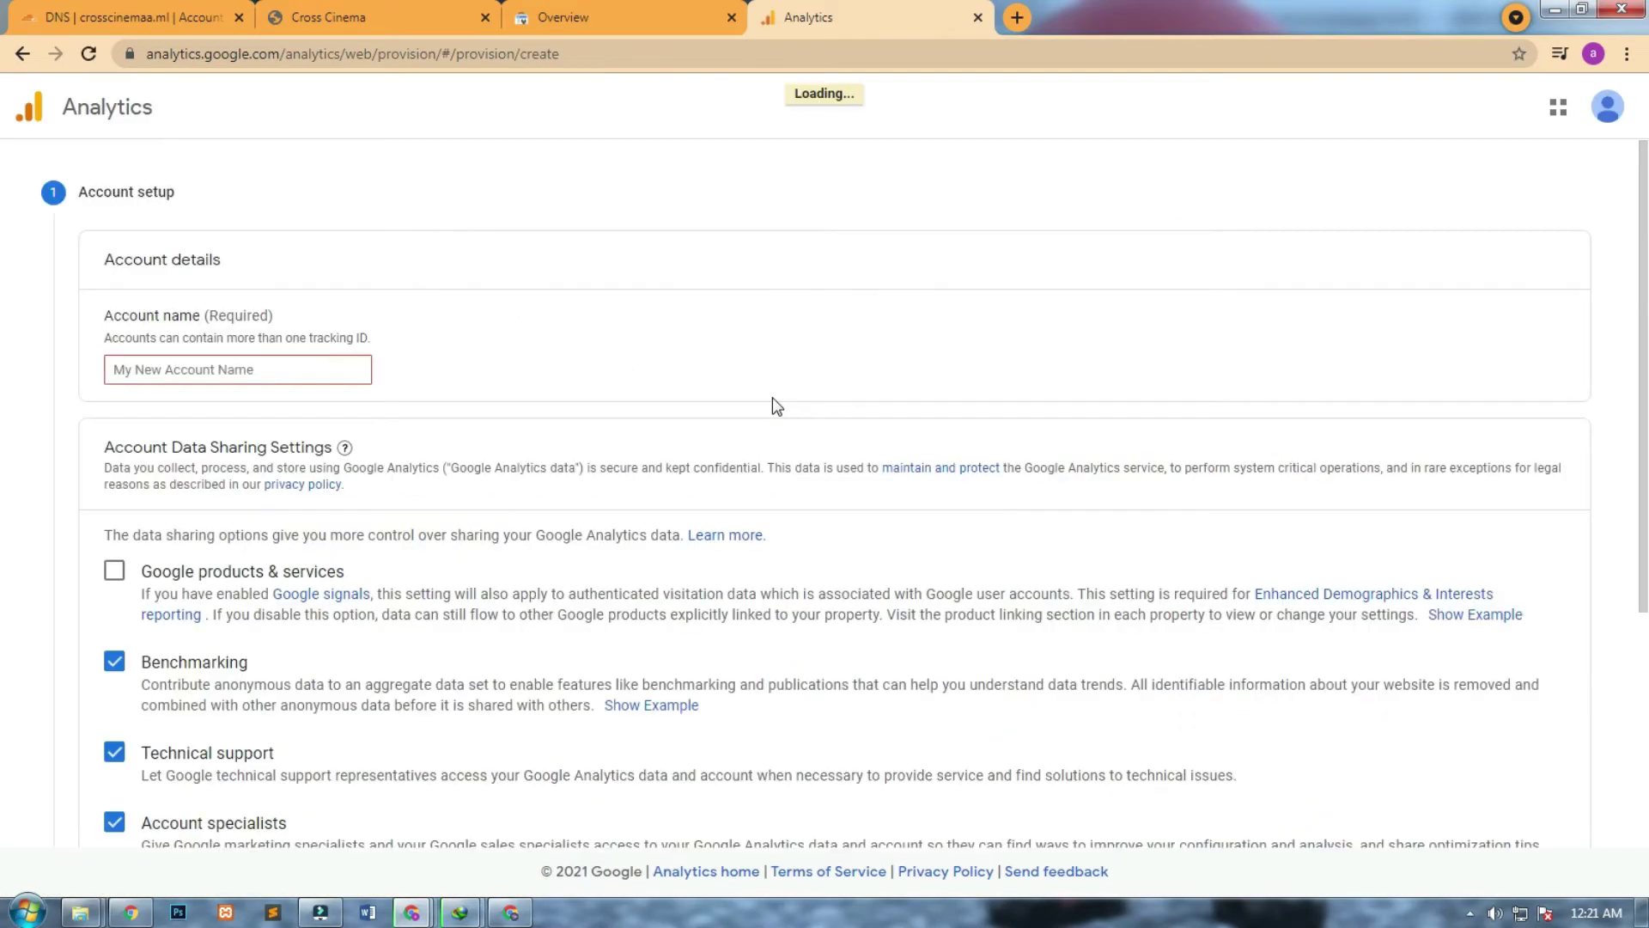
{"action": "left_click", "coordinate": [205, 368]}
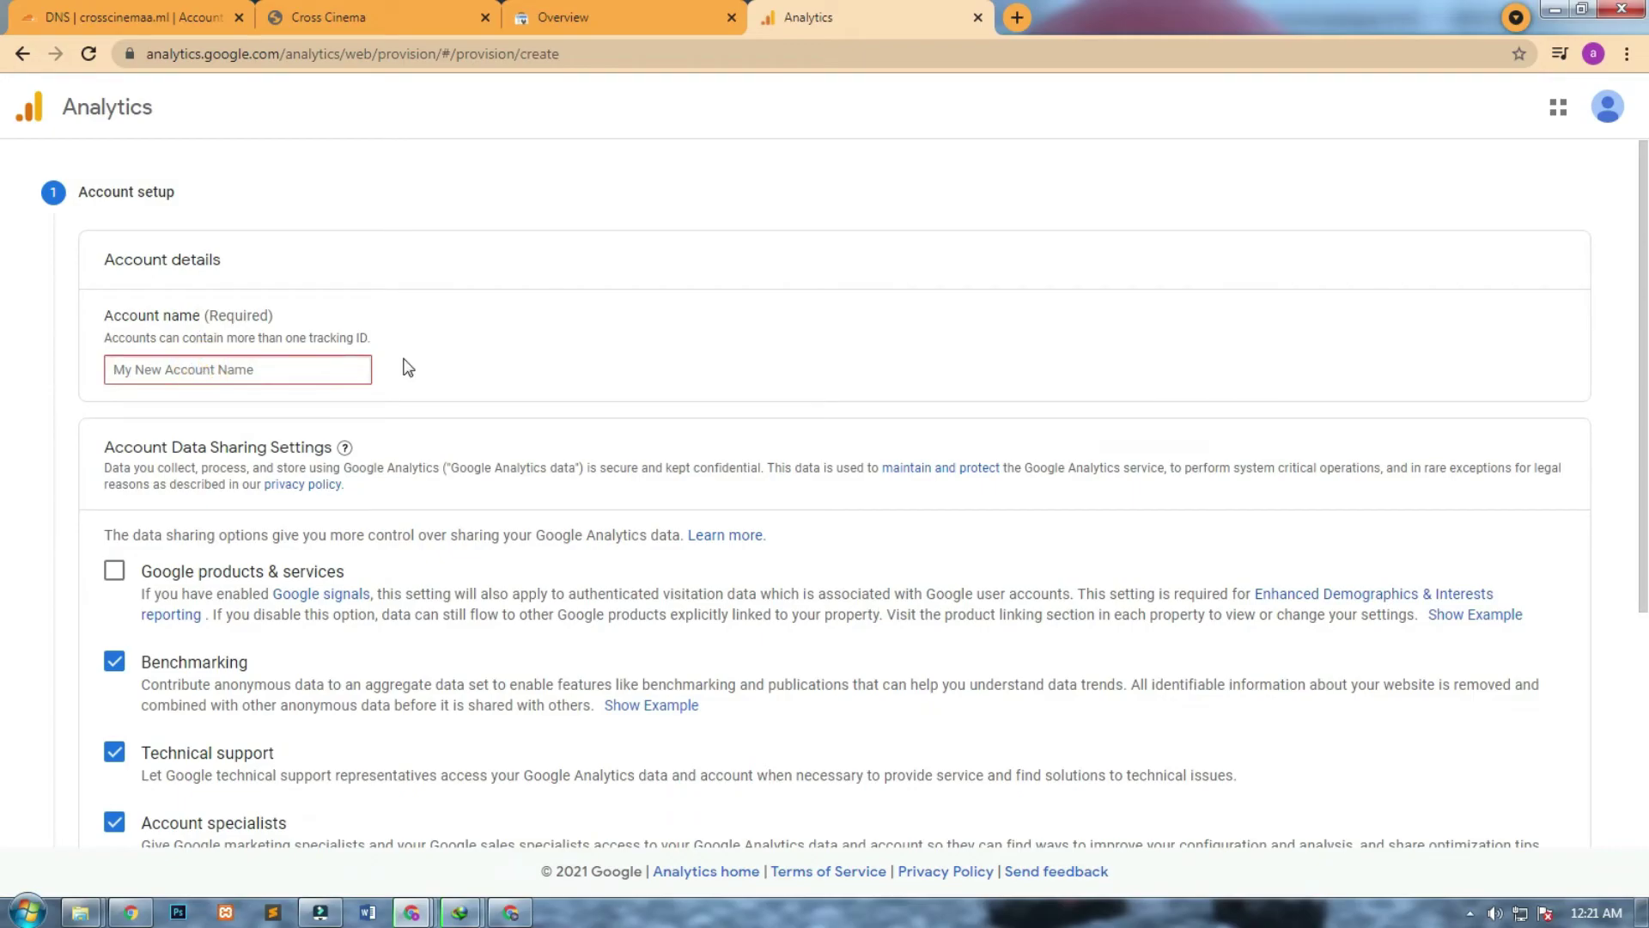
{"action": "type", "text": "Crosscinema"}
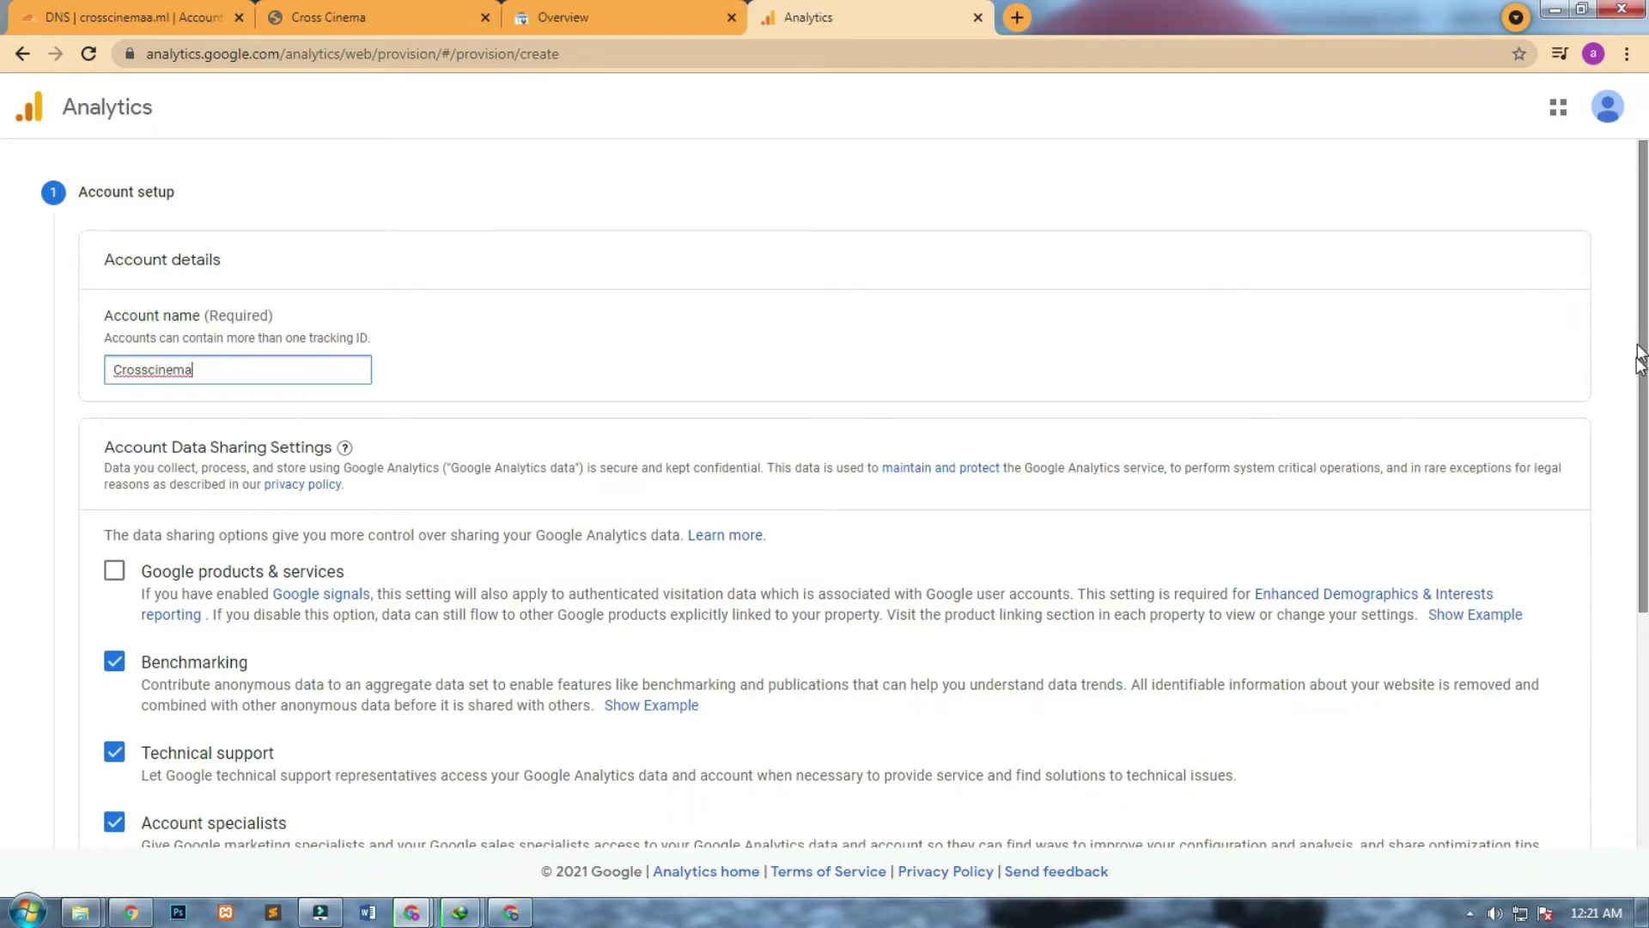
{"action": "scroll", "coordinate": [1609, 533], "scroll_direction": "down", "scroll_amount": 3}
{"action": "left_click", "coordinate": [120, 707]}
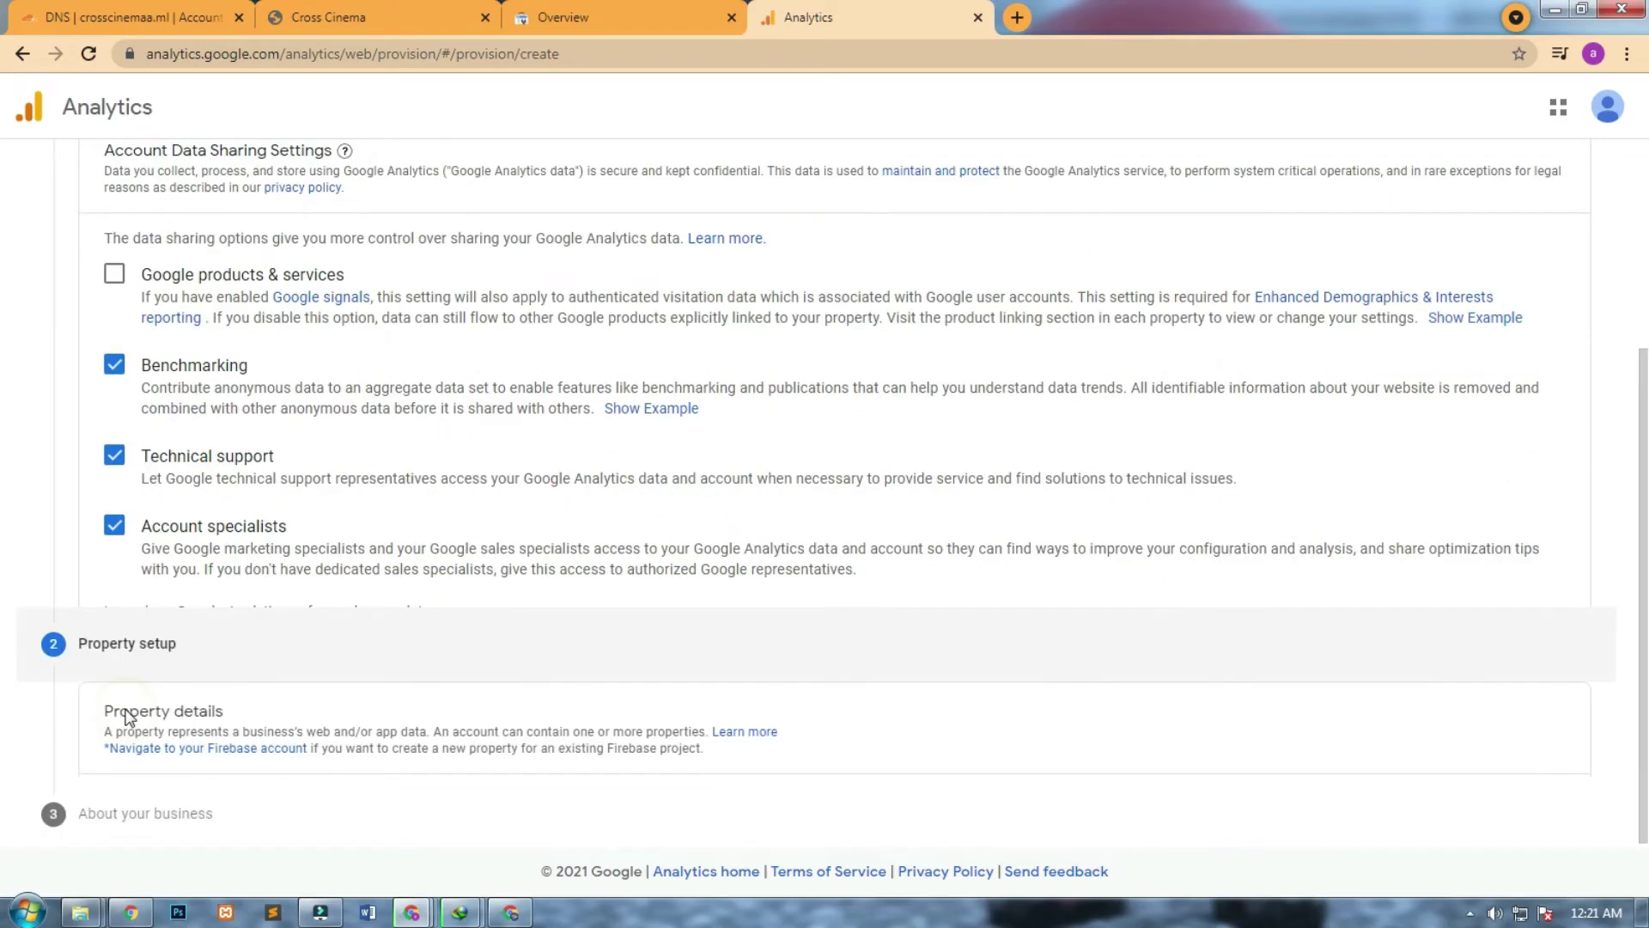
Browse the reporting time zone list, searching 'indi' and 'ko', then close it unchanged.
{"action": "left_click", "coordinate": [369, 486]}
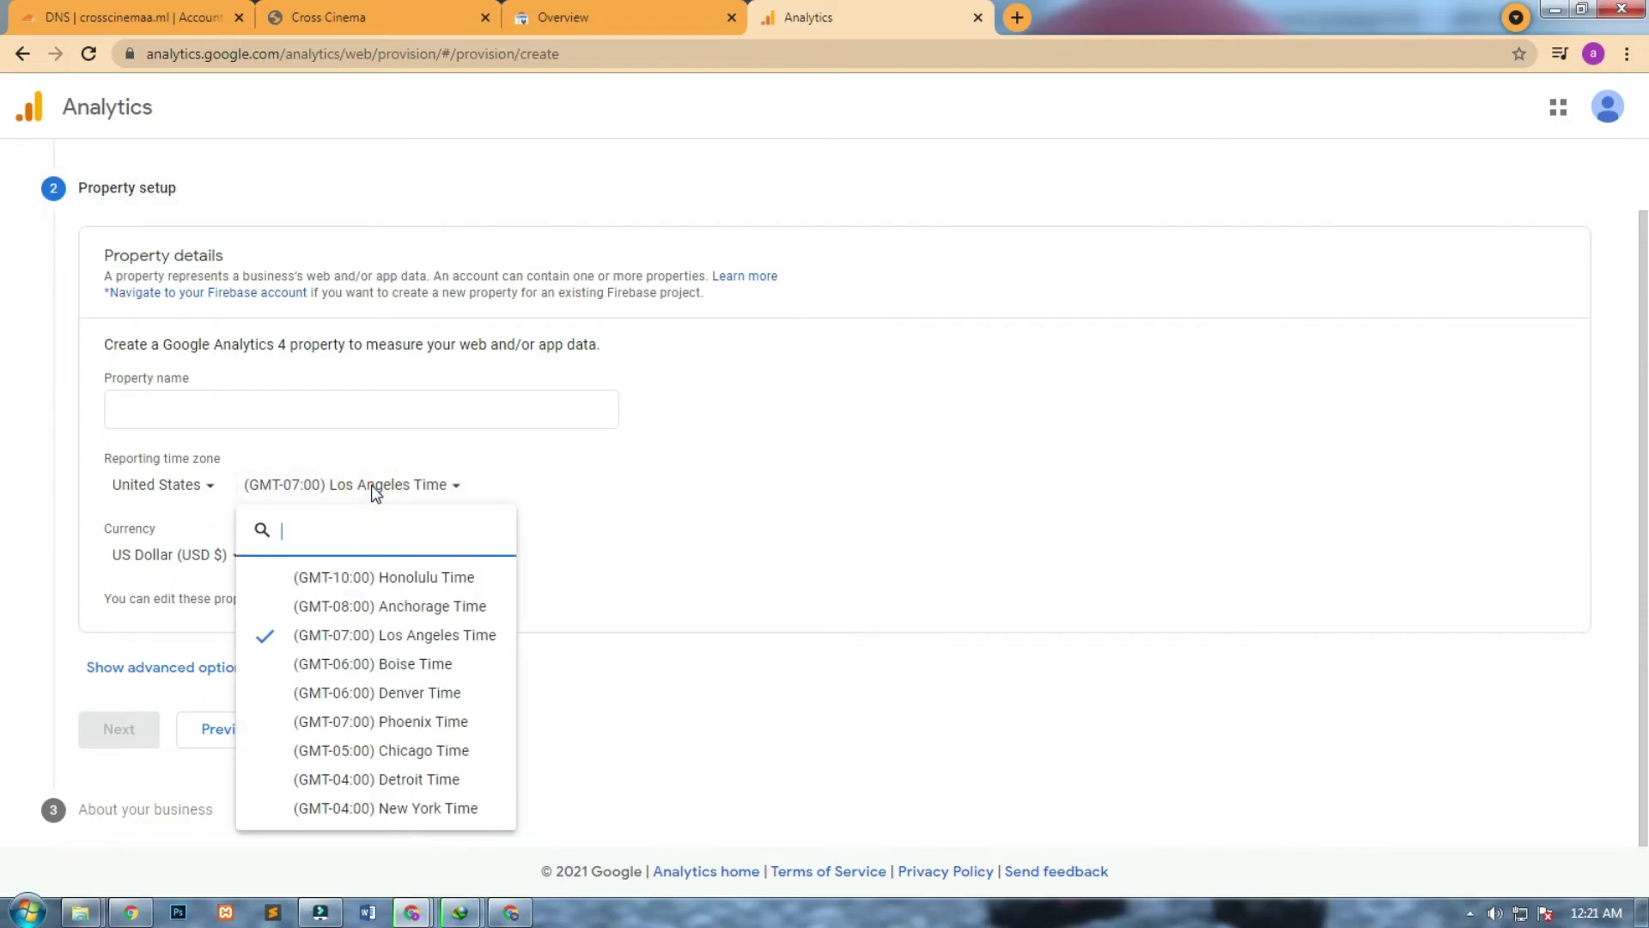
{"action": "type", "text": "india"}
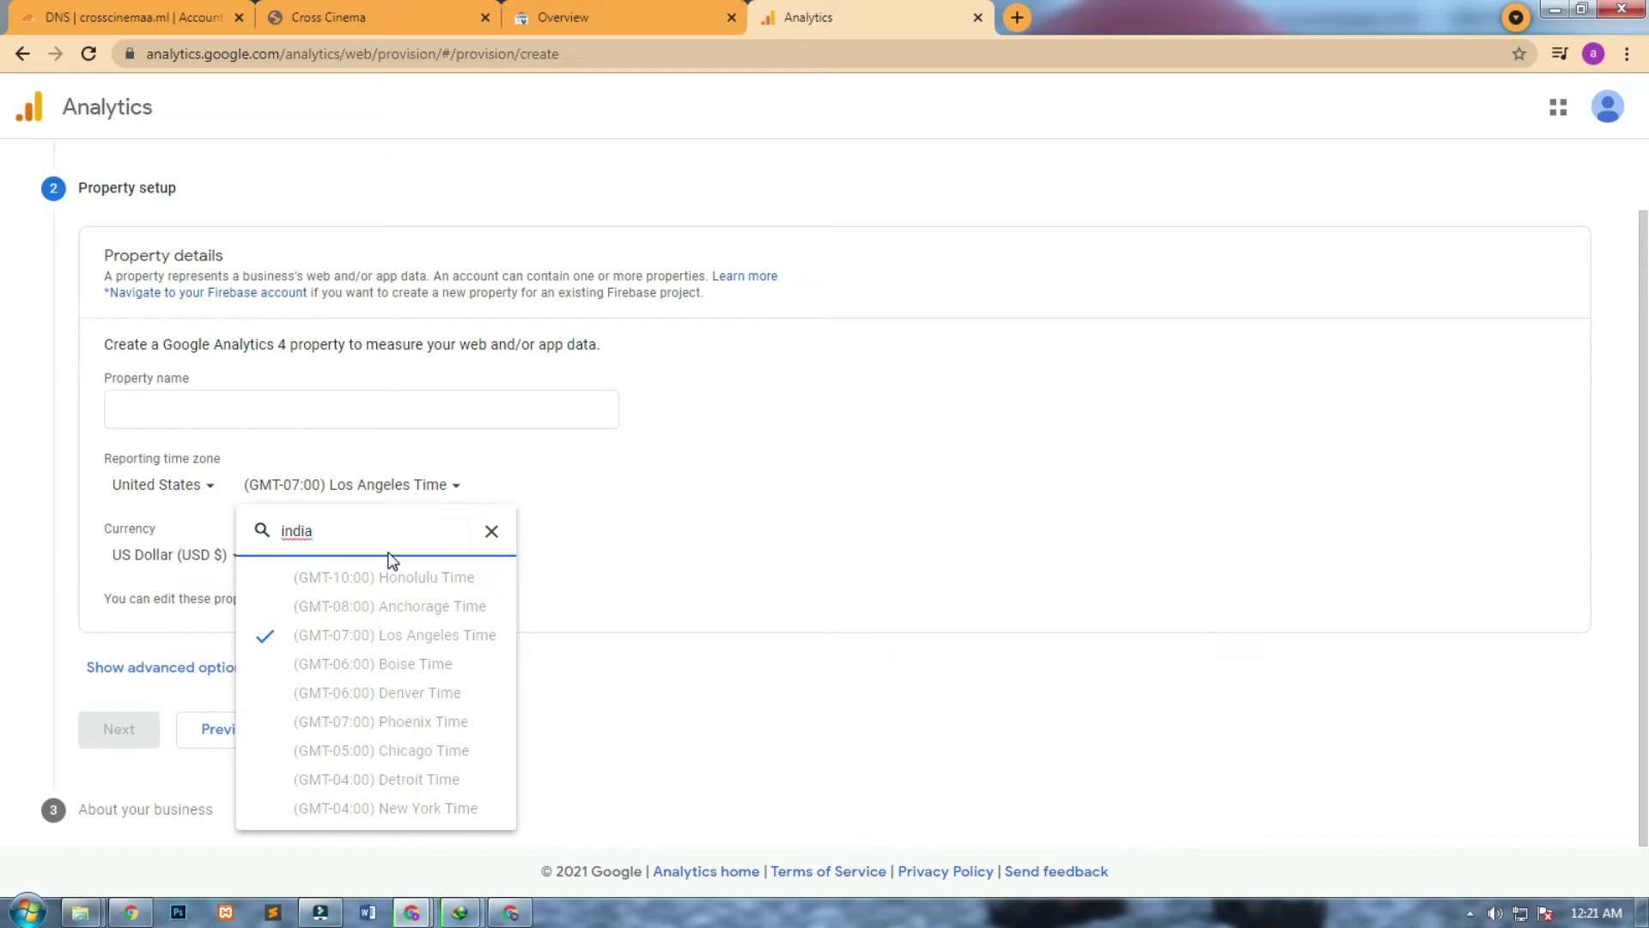
{"action": "double_click", "coordinate": [344, 530]}
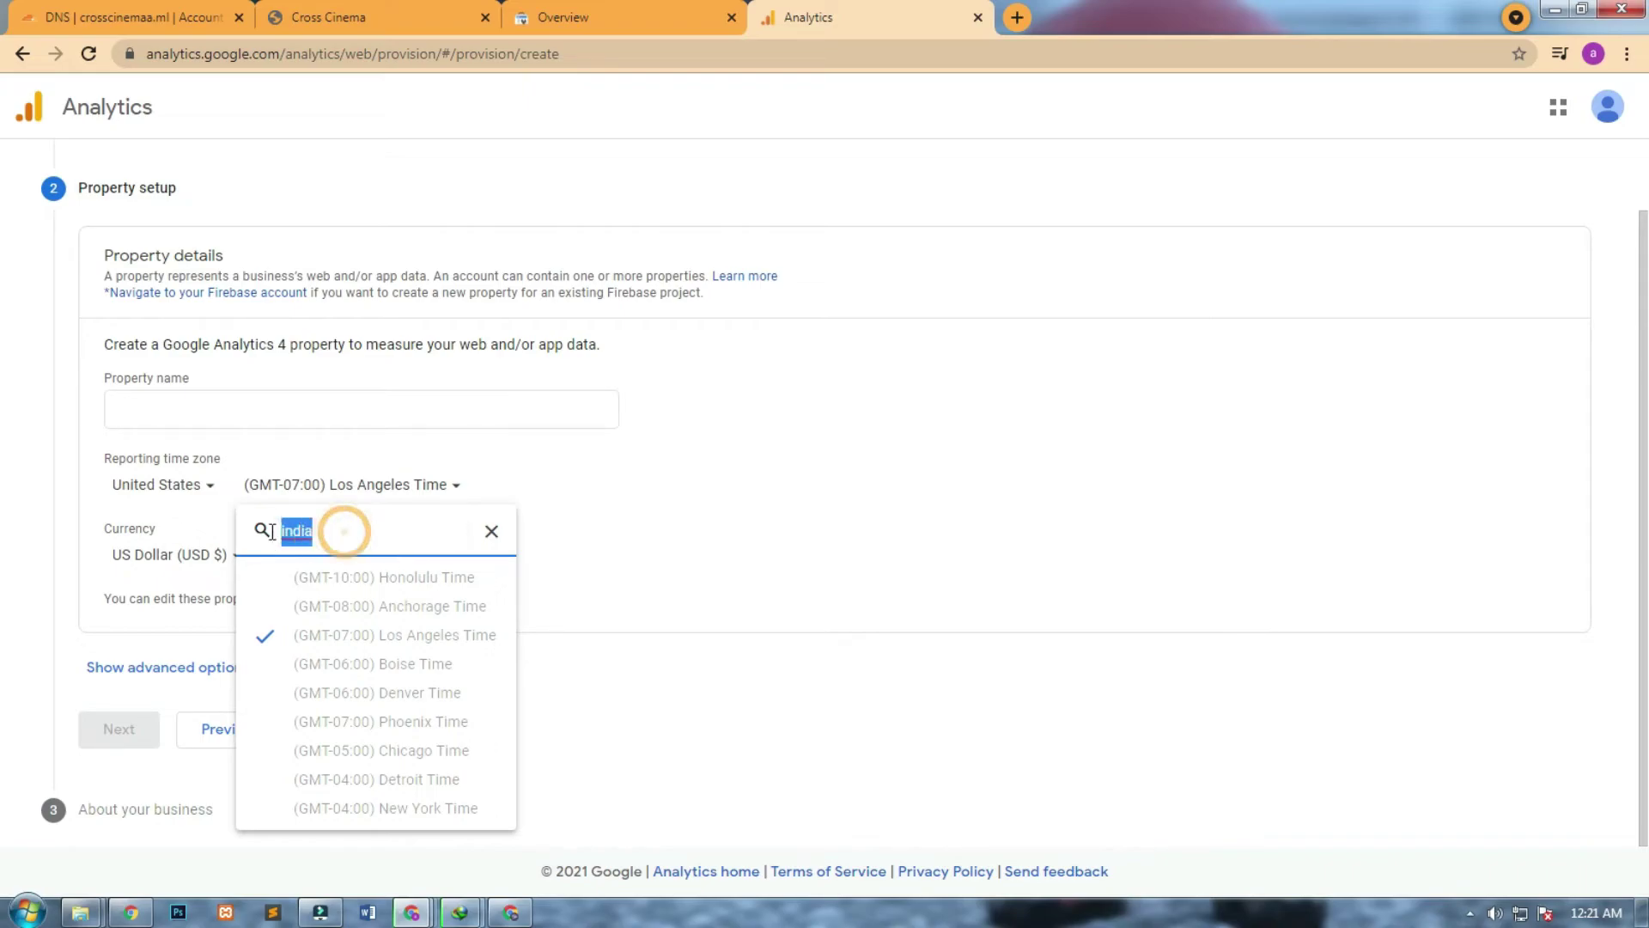
{"action": "type", "text": "kol"}
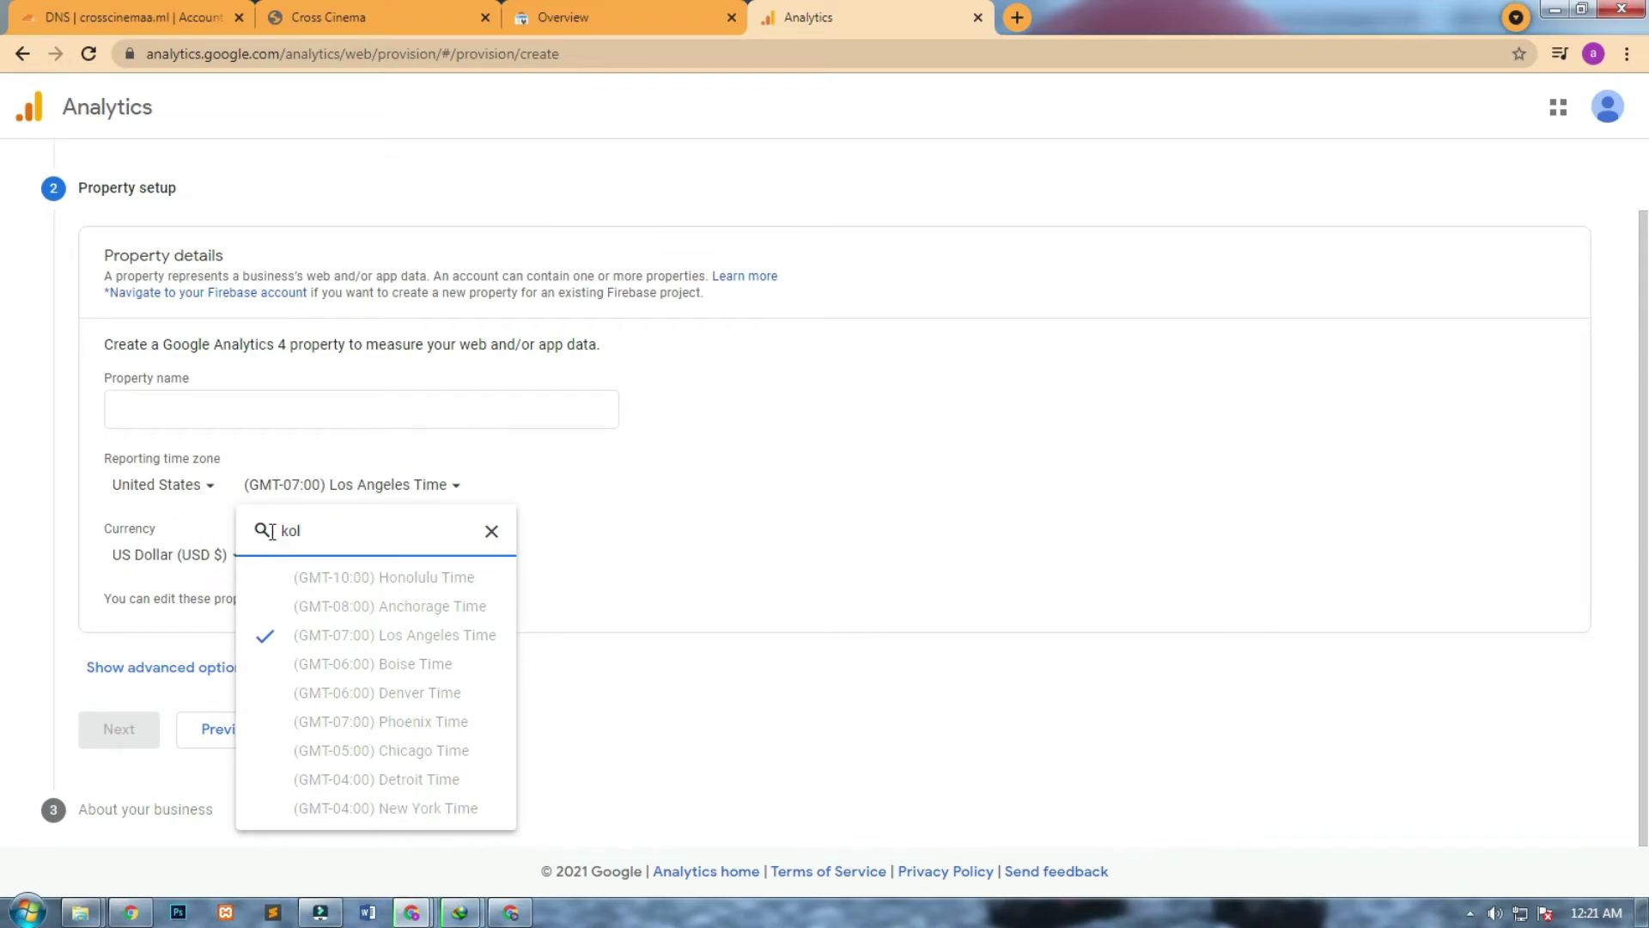
{"action": "key", "text": "BackSpace"}
{"action": "key", "text": "BackSpace"}
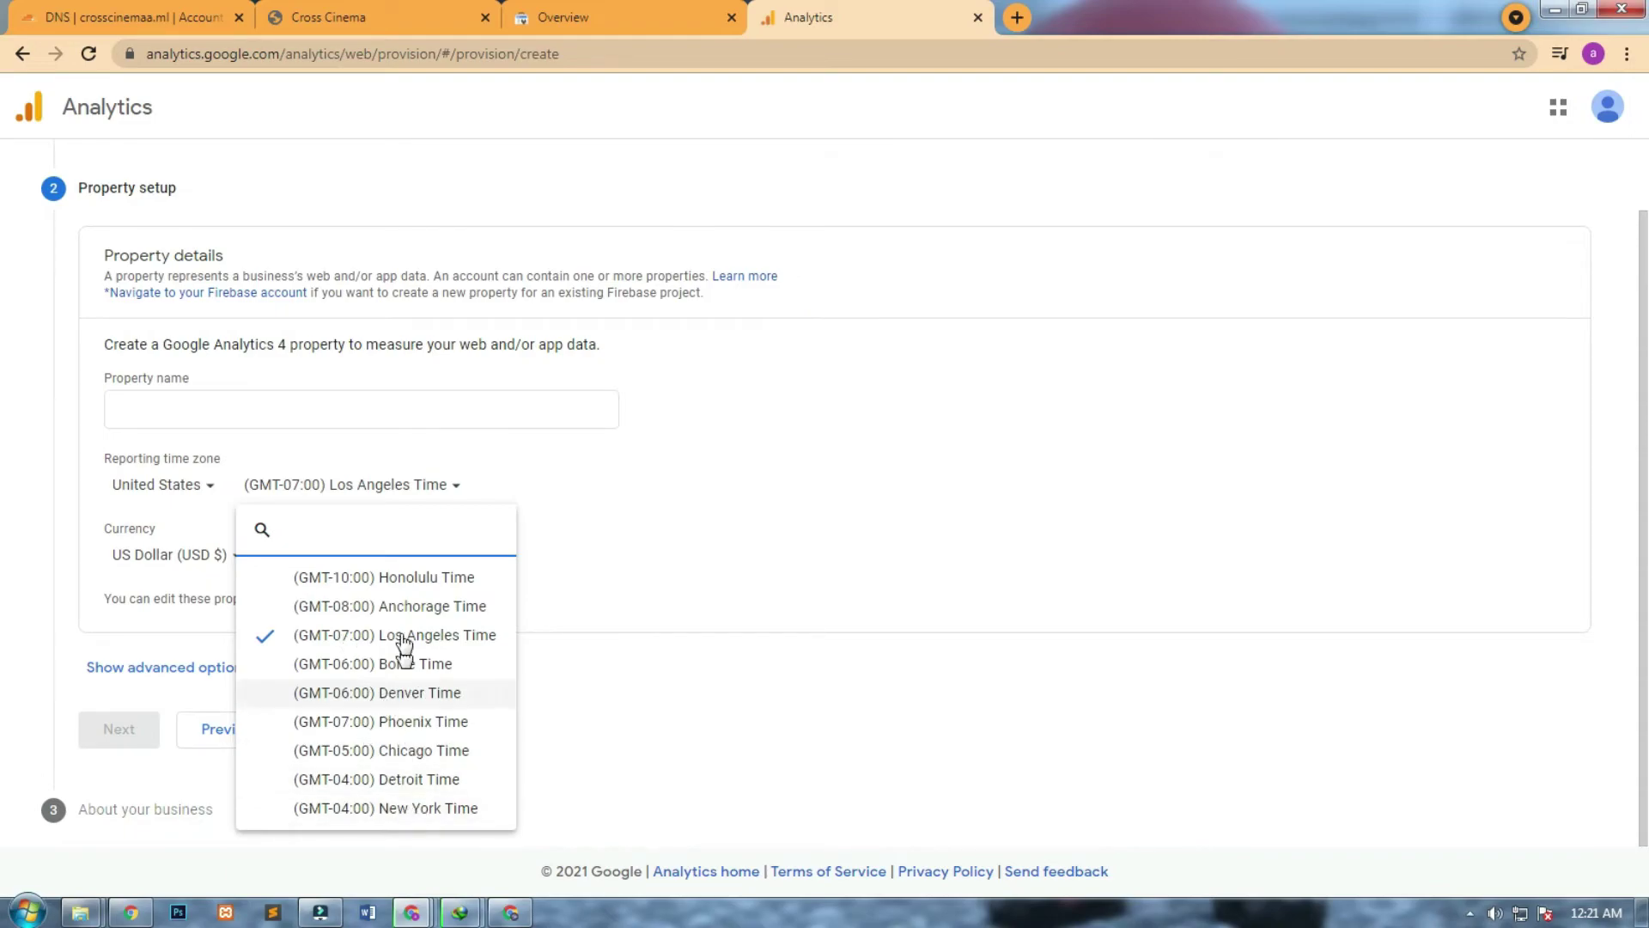
{"action": "left_click", "coordinate": [277, 378]}
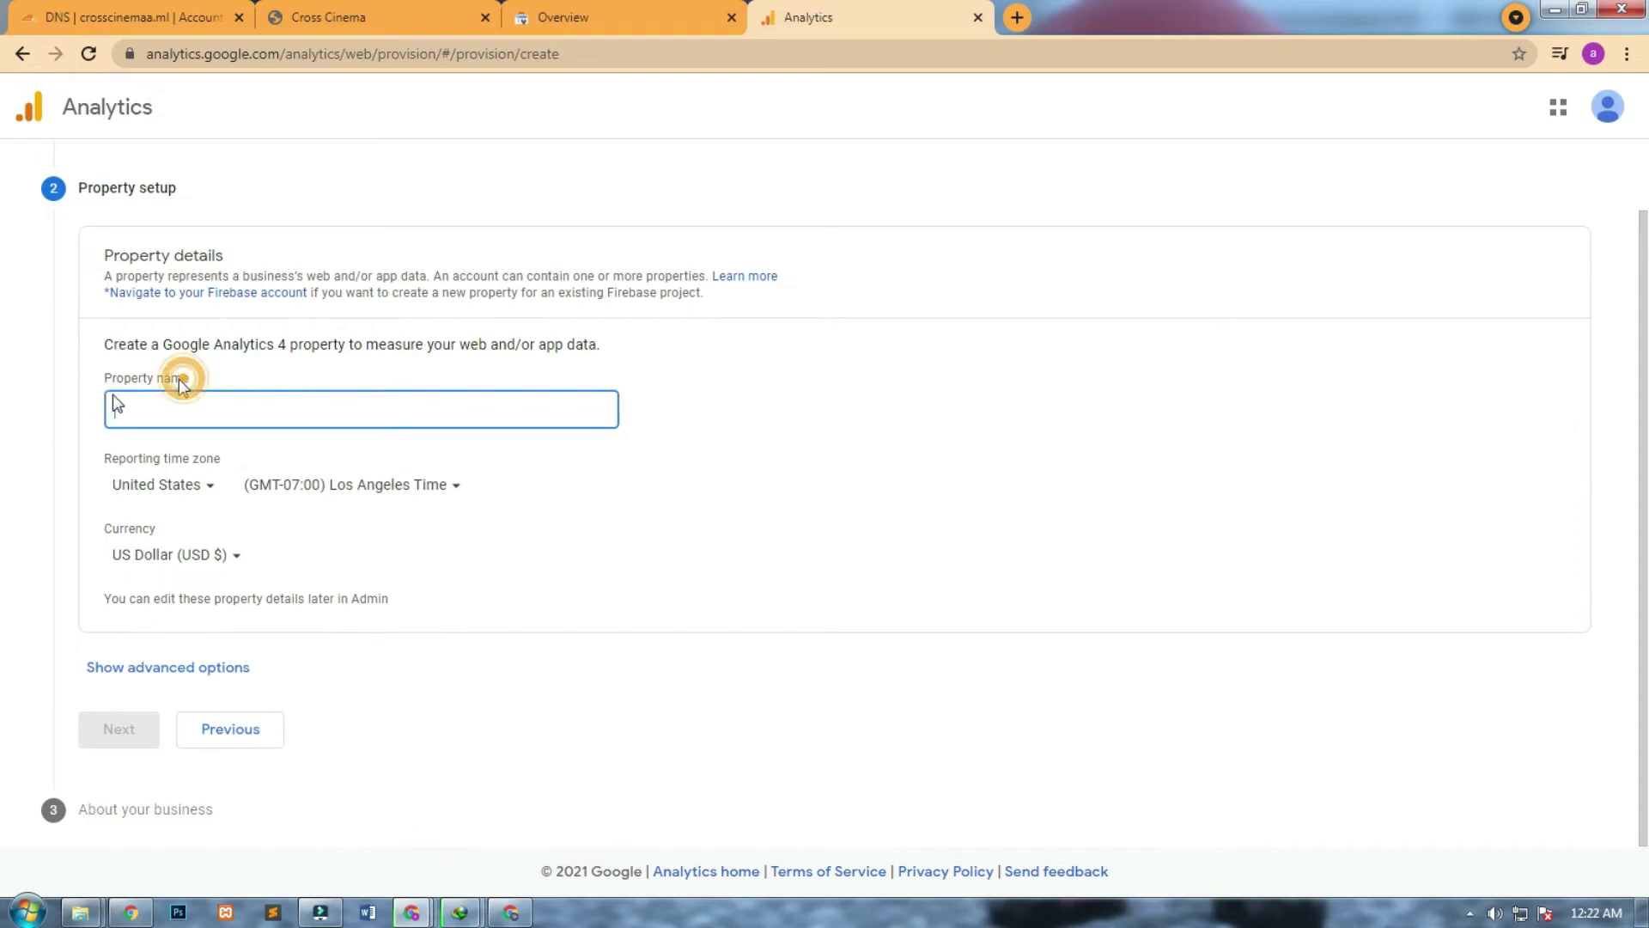
Enter the property name crosscinemaa.ml, lowercasing its leading C.
{"action": "left_click", "coordinate": [155, 408]}
{"action": "type", "text": "Cro"}
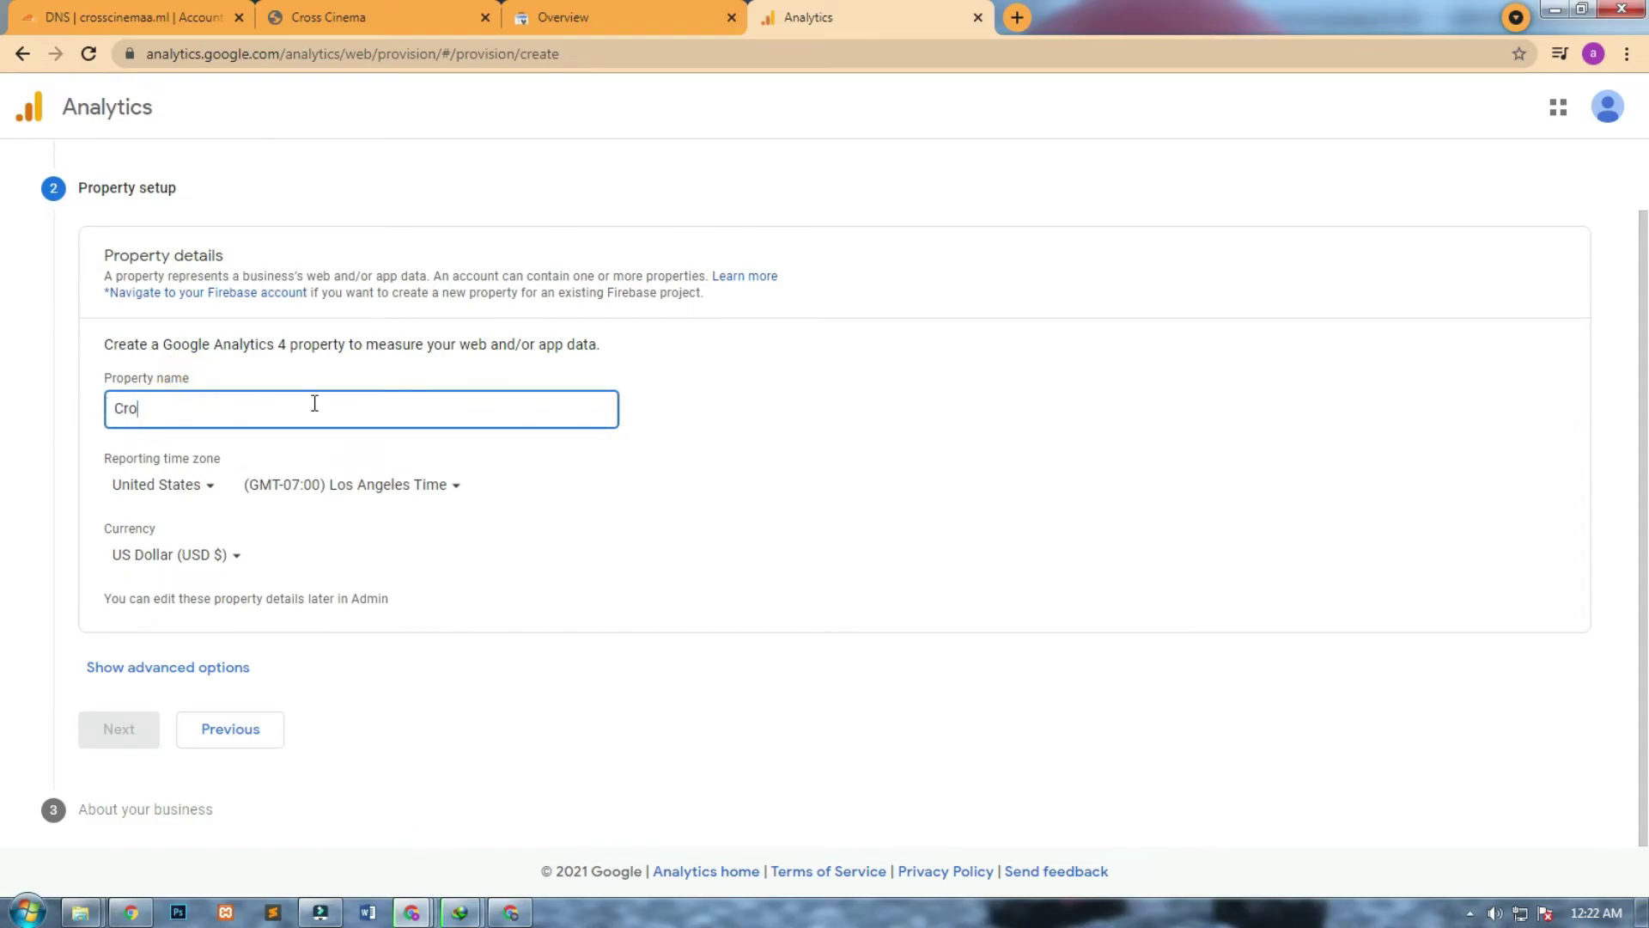
{"action": "type", "text": "sscinema."}
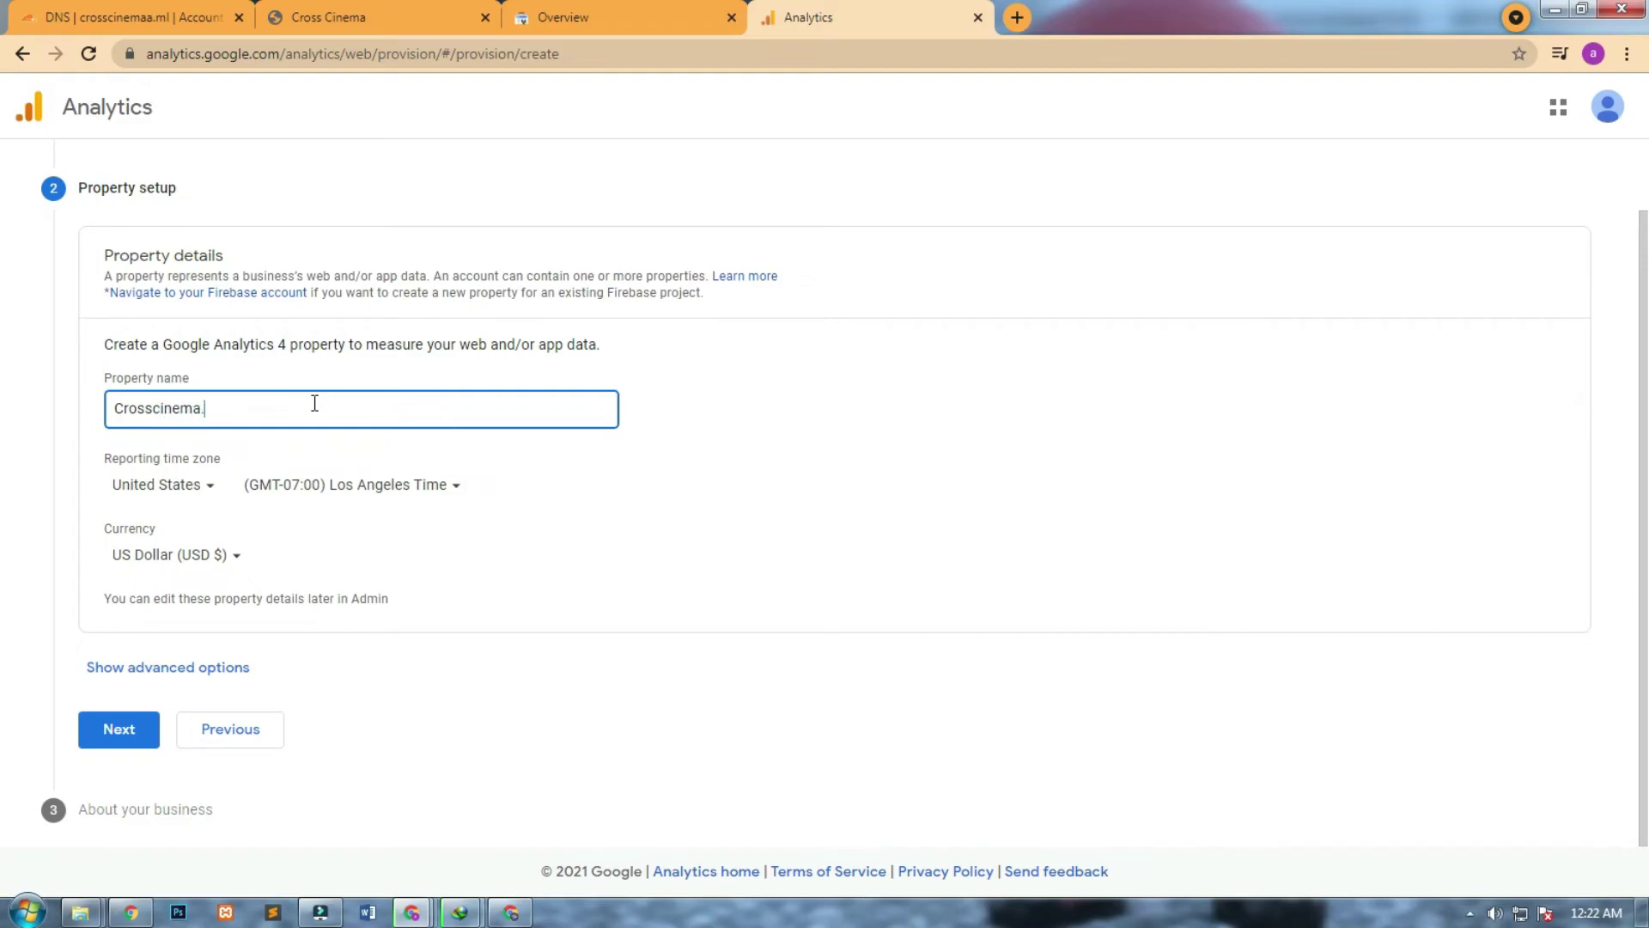
{"action": "type", "text": "a"}
{"action": "left_click", "coordinate": [122, 411]}
{"action": "left_click_drag", "start_coordinate": [125, 410], "coordinate": [100, 413]}
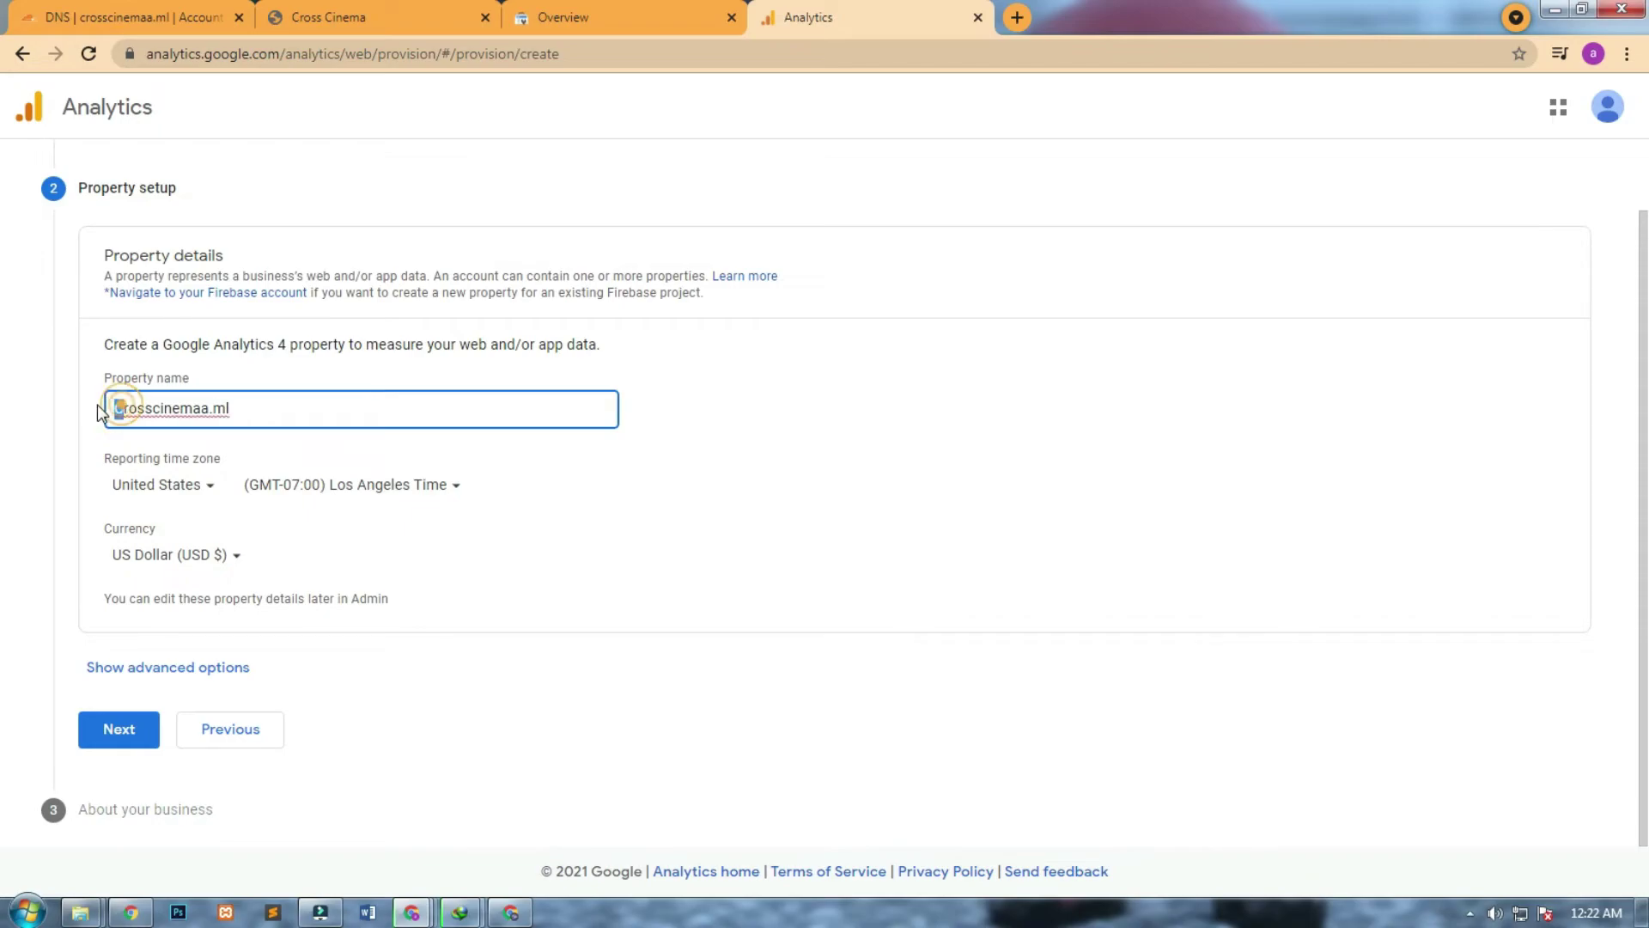
{"action": "type", "text": "c"}
Keep Los Angeles time zone and US Dollar currency, and continue to About your business.
{"action": "left_click", "coordinate": [265, 483]}
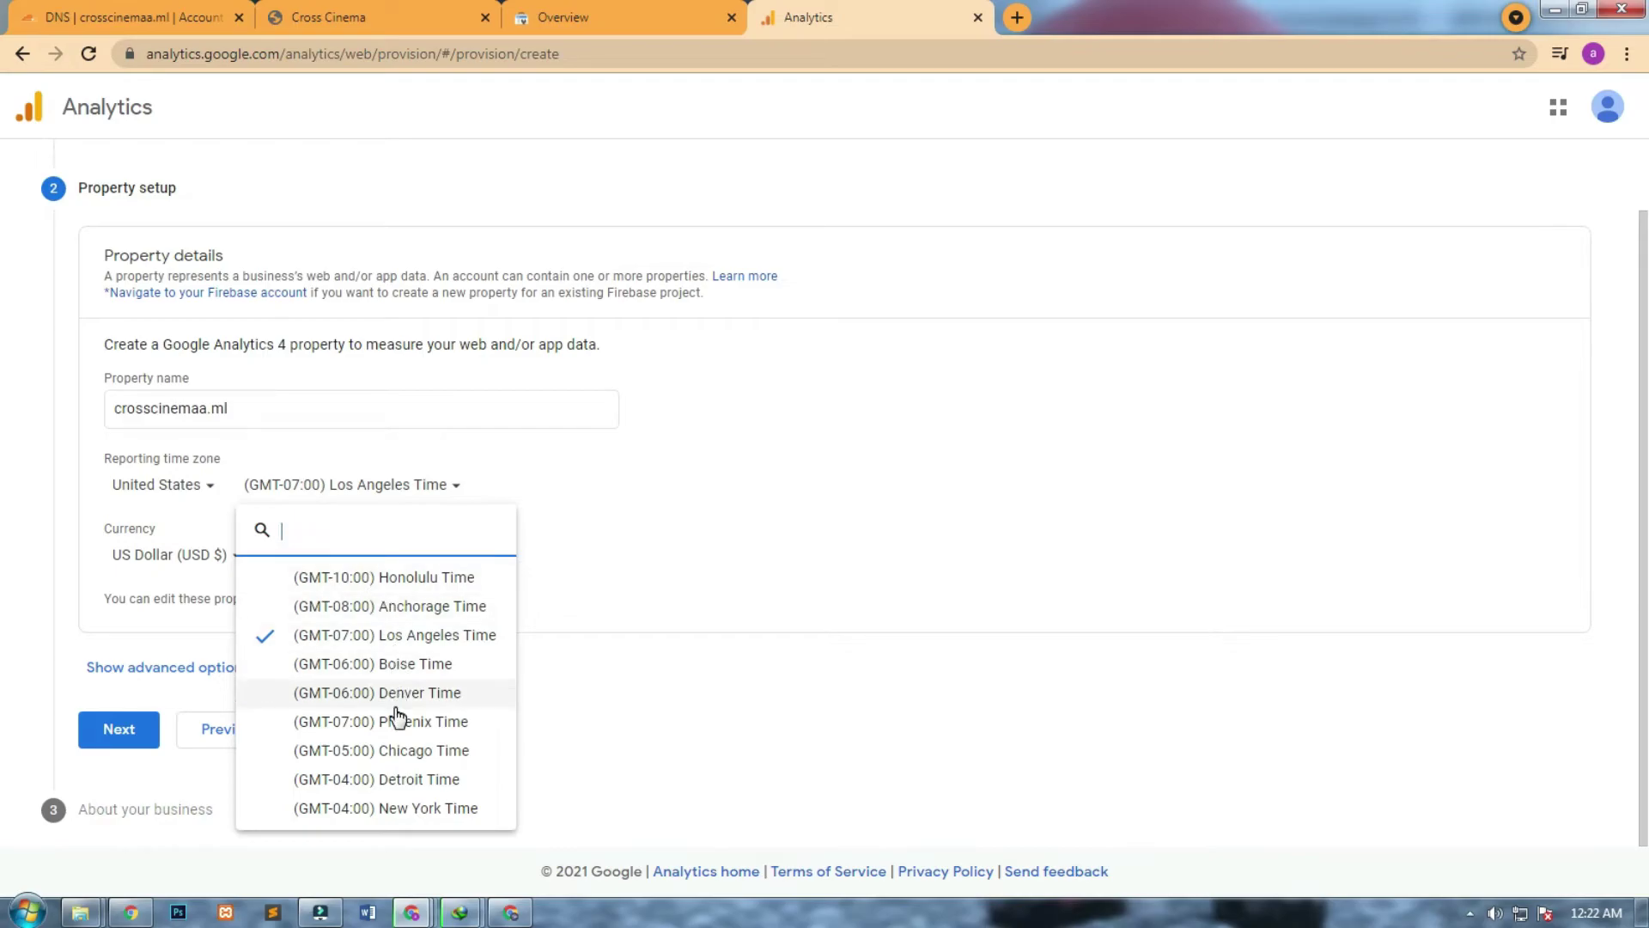
{"action": "left_click", "coordinate": [415, 640]}
{"action": "left_click", "coordinate": [221, 556]}
{"action": "left_click", "coordinate": [112, 740]}
{"action": "left_click", "coordinate": [115, 730]}
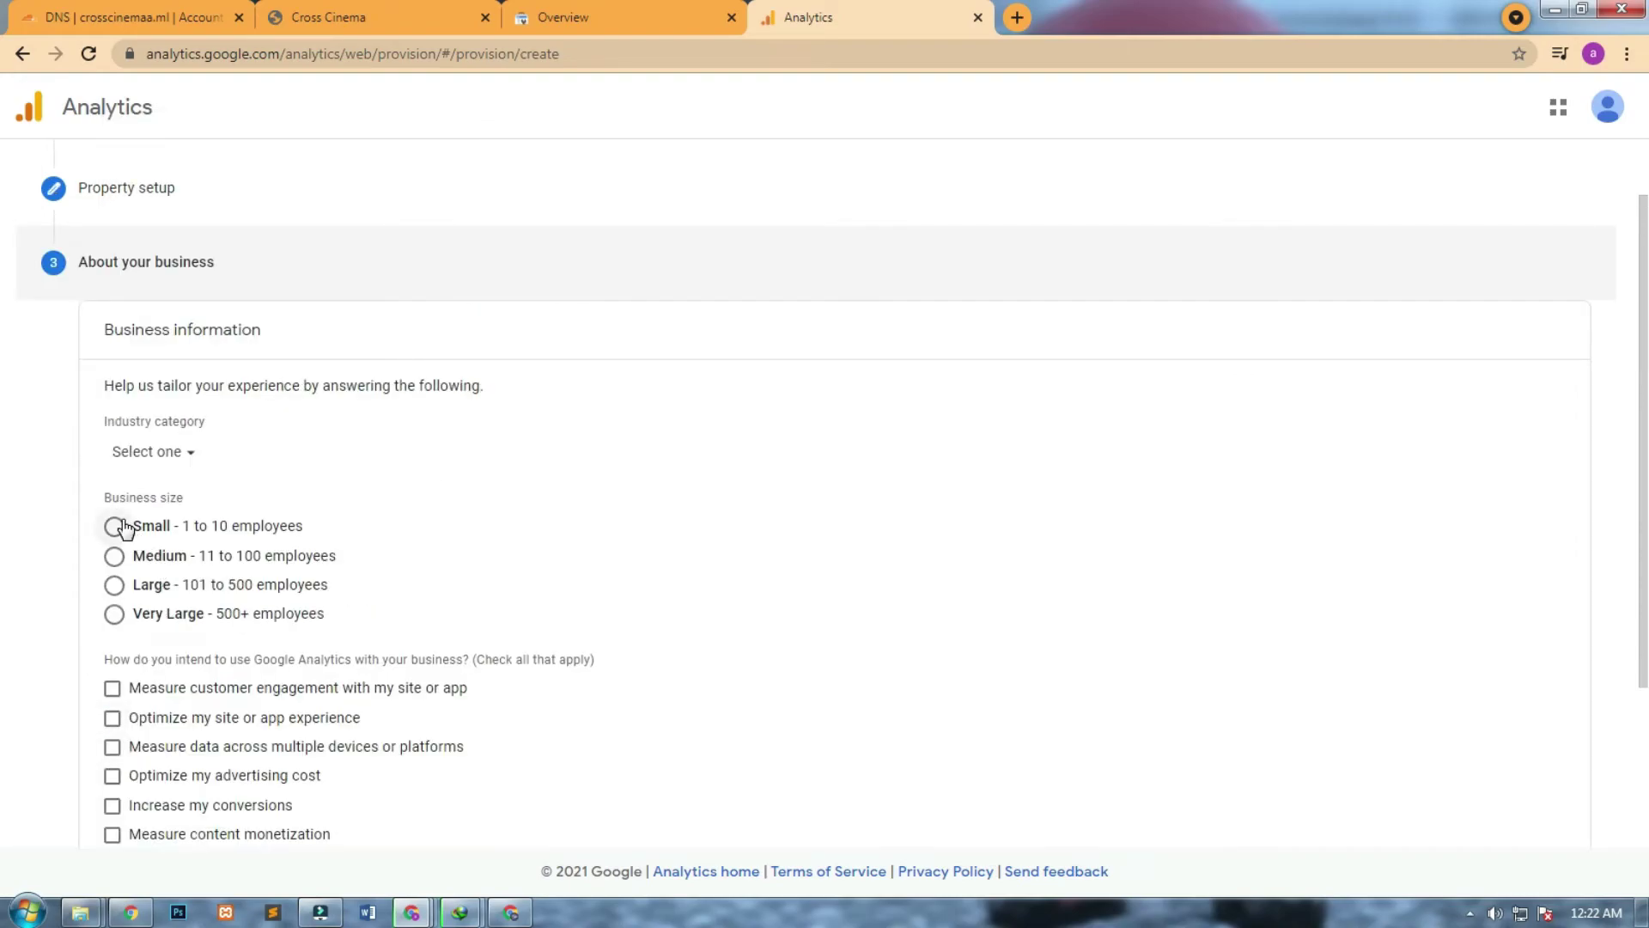
Choose Arts & Entertainment as the industry and tick measuring customer engagement.
{"action": "left_click", "coordinate": [164, 451]}
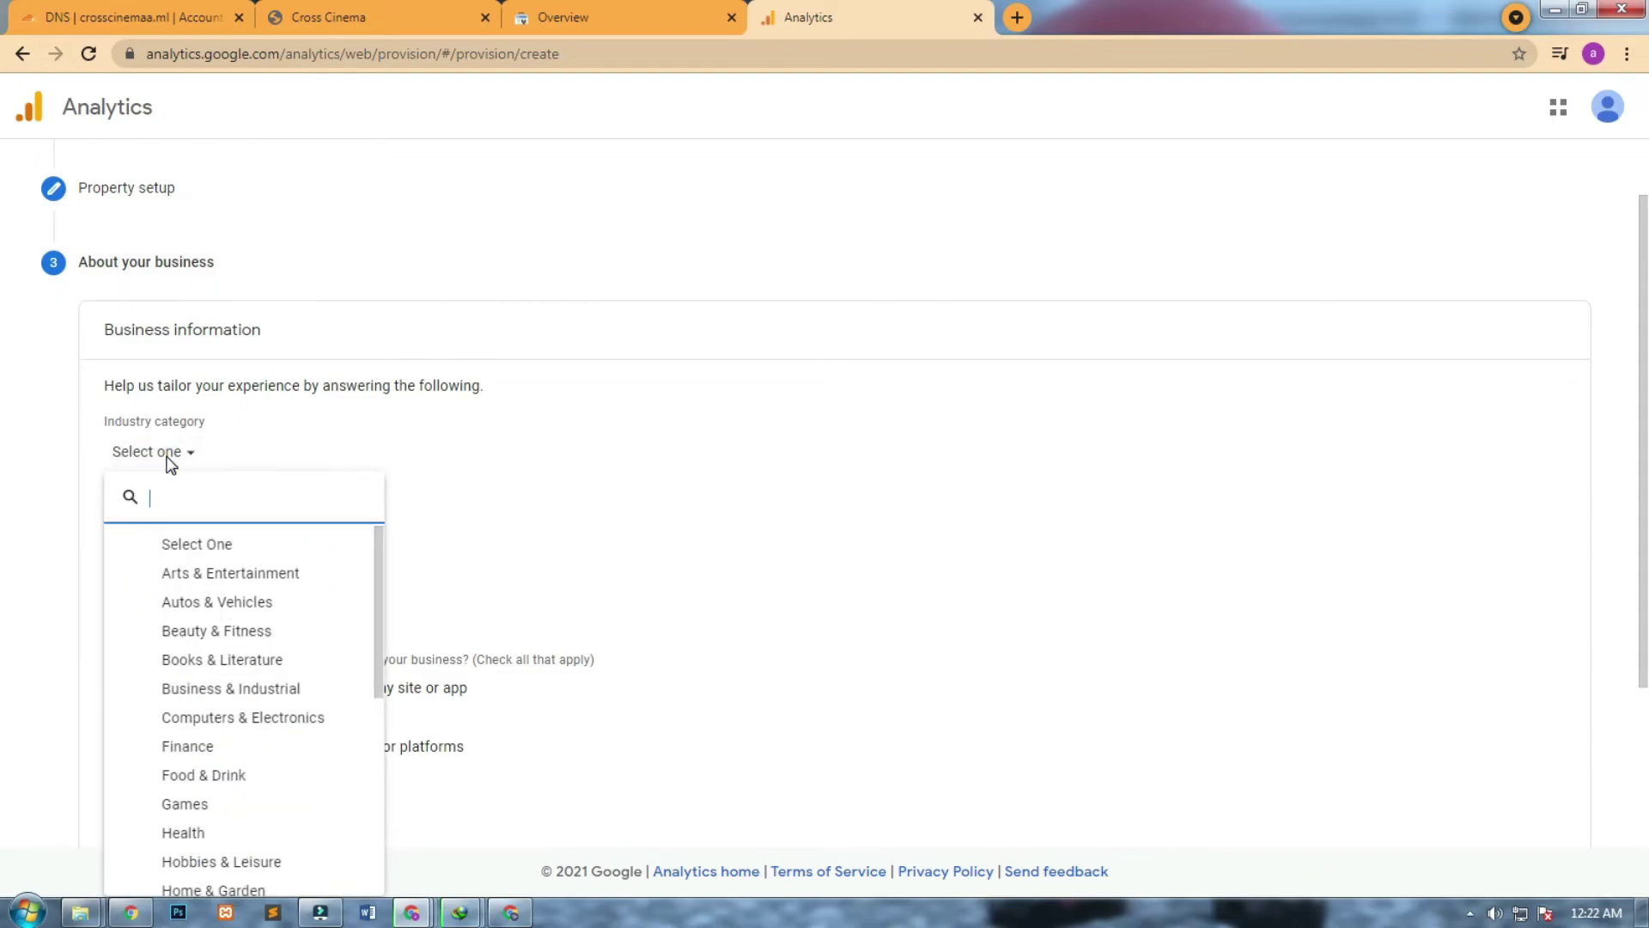
{"action": "left_click", "coordinate": [282, 513]}
{"action": "type", "text": "m"}
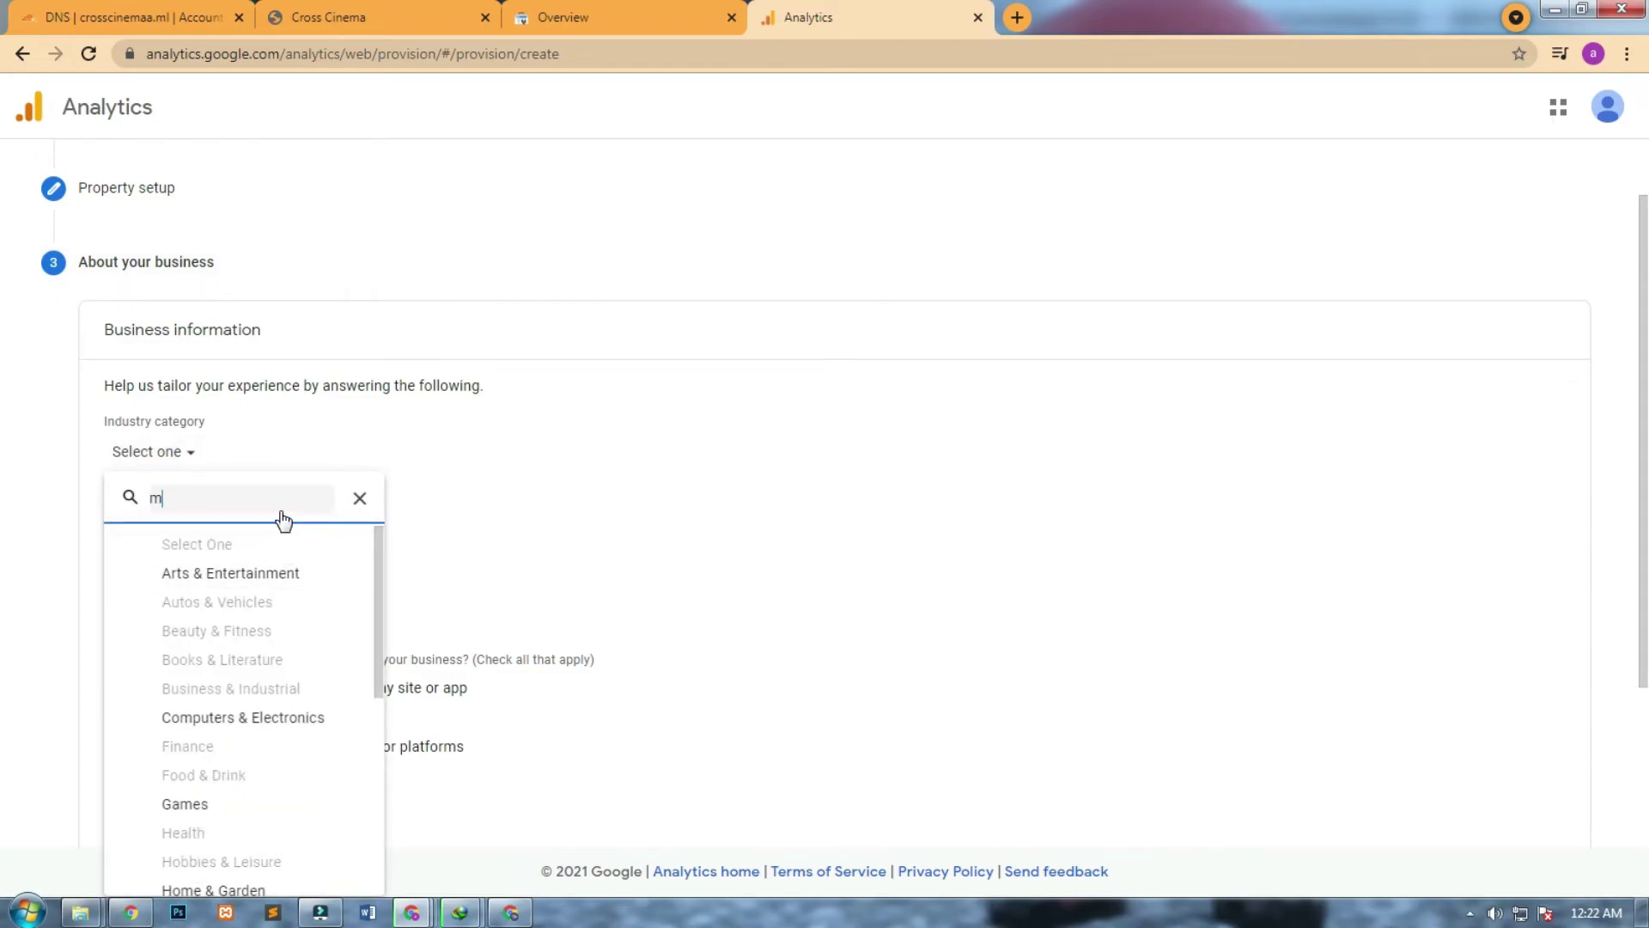
{"action": "type", "text": "o"}
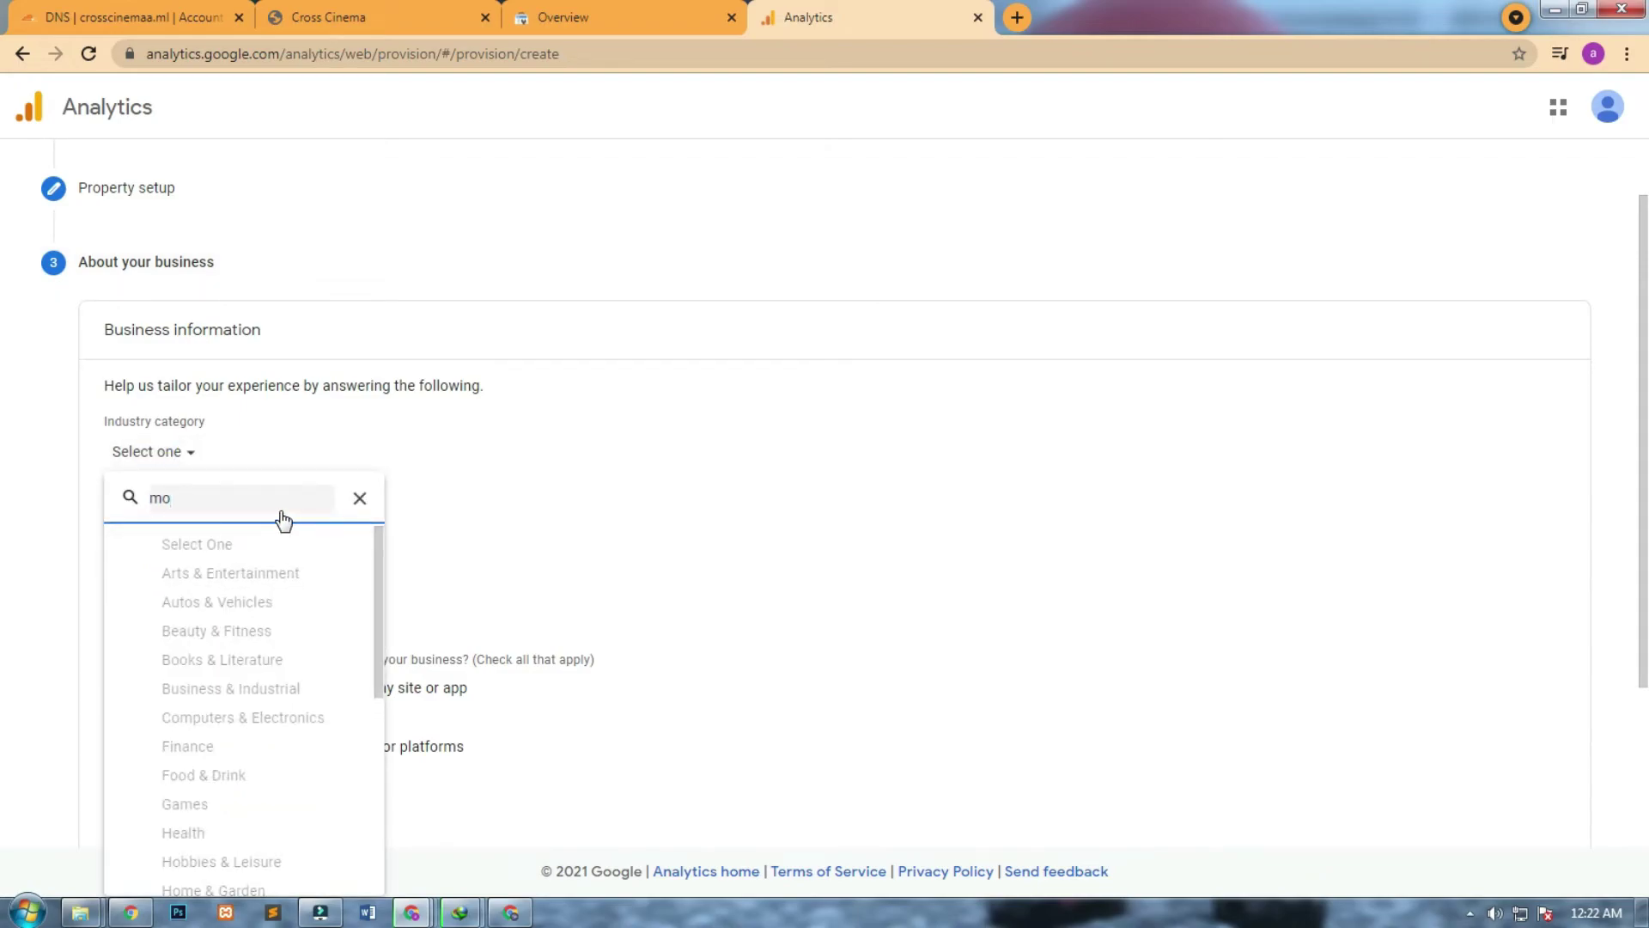
{"action": "key", "text": "BackSpace"}
{"action": "key", "text": "BackSpace"}
{"action": "left_click", "coordinate": [220, 574]}
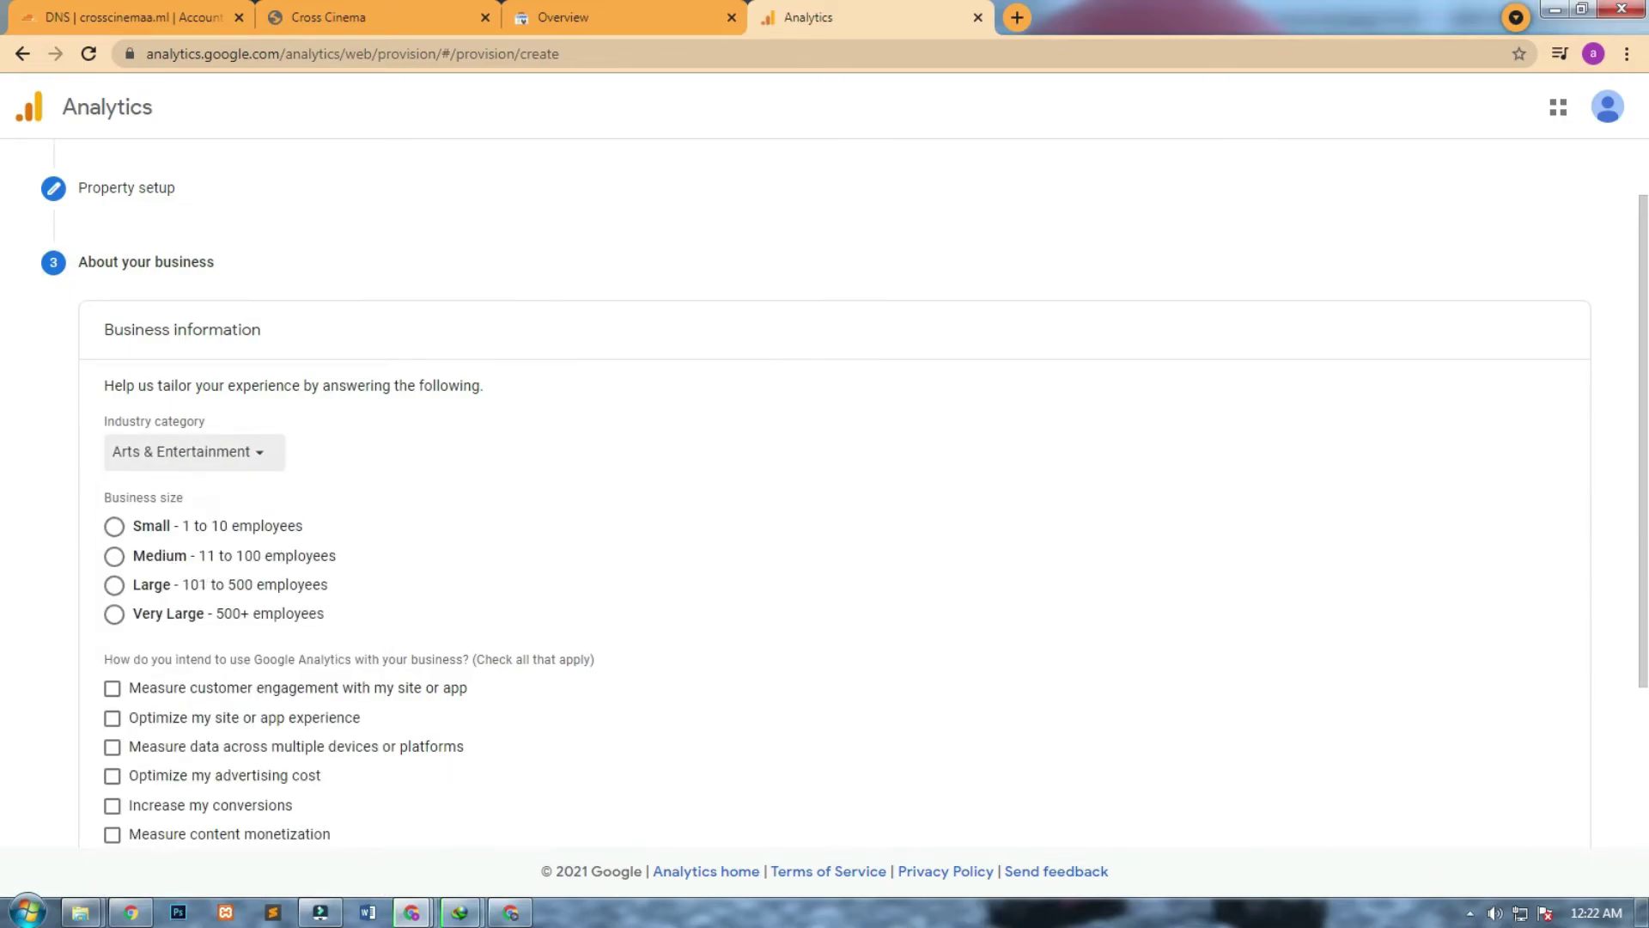
{"action": "left_click_drag", "start_coordinate": [1641, 267], "coordinate": [1602, 502]}
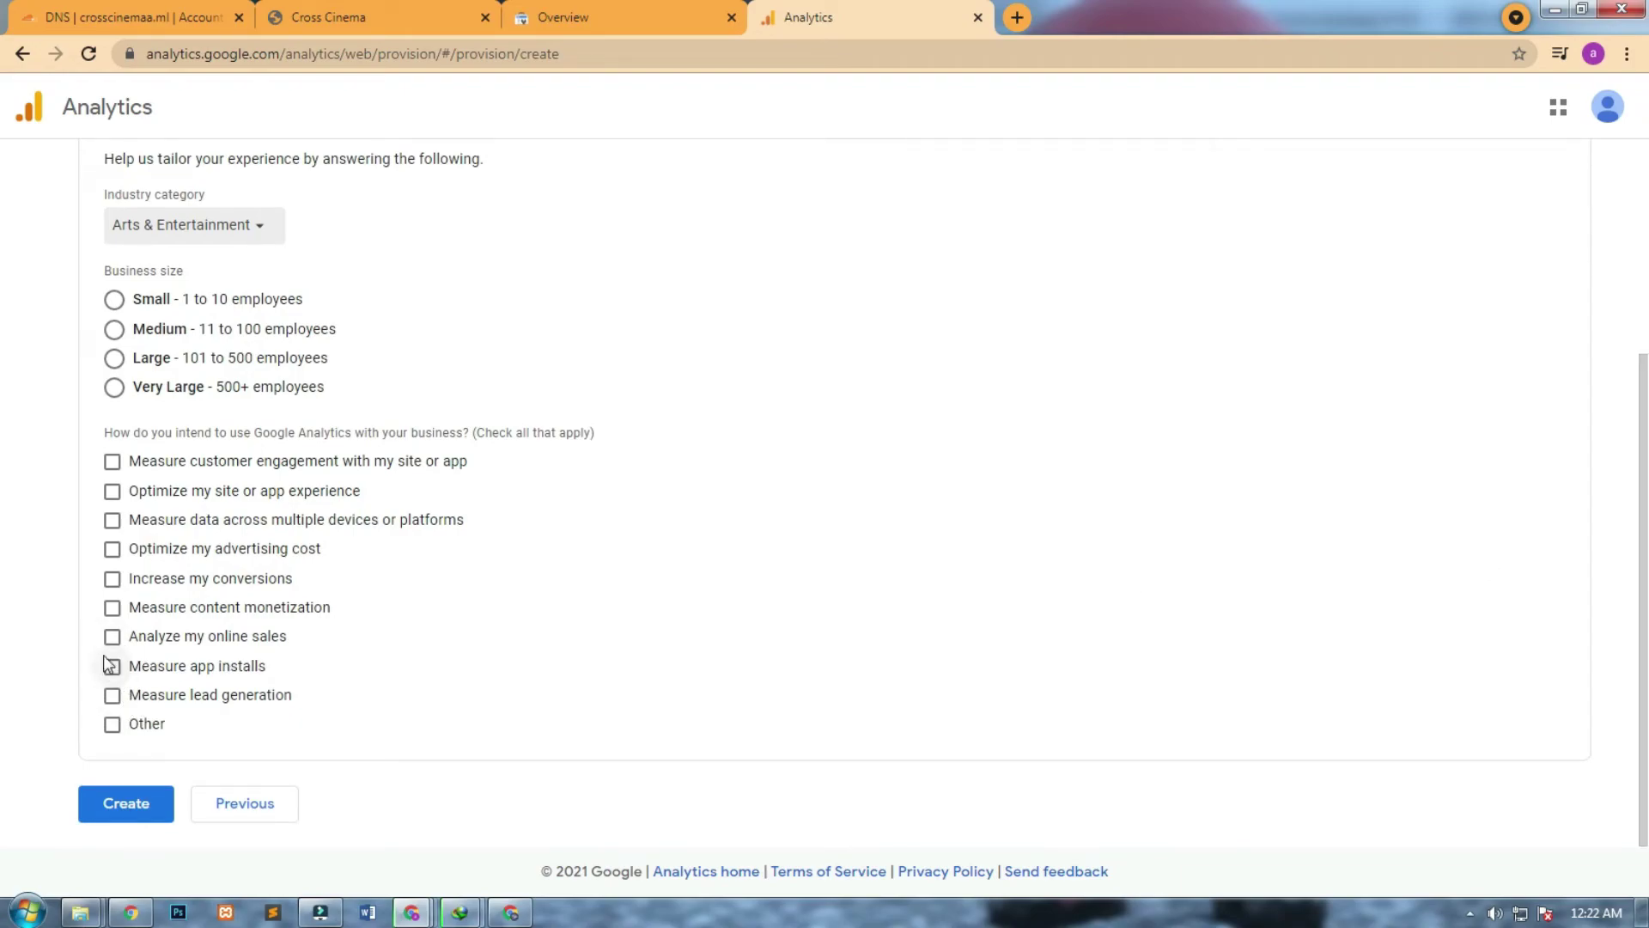
{"action": "left_click", "coordinate": [115, 464]}
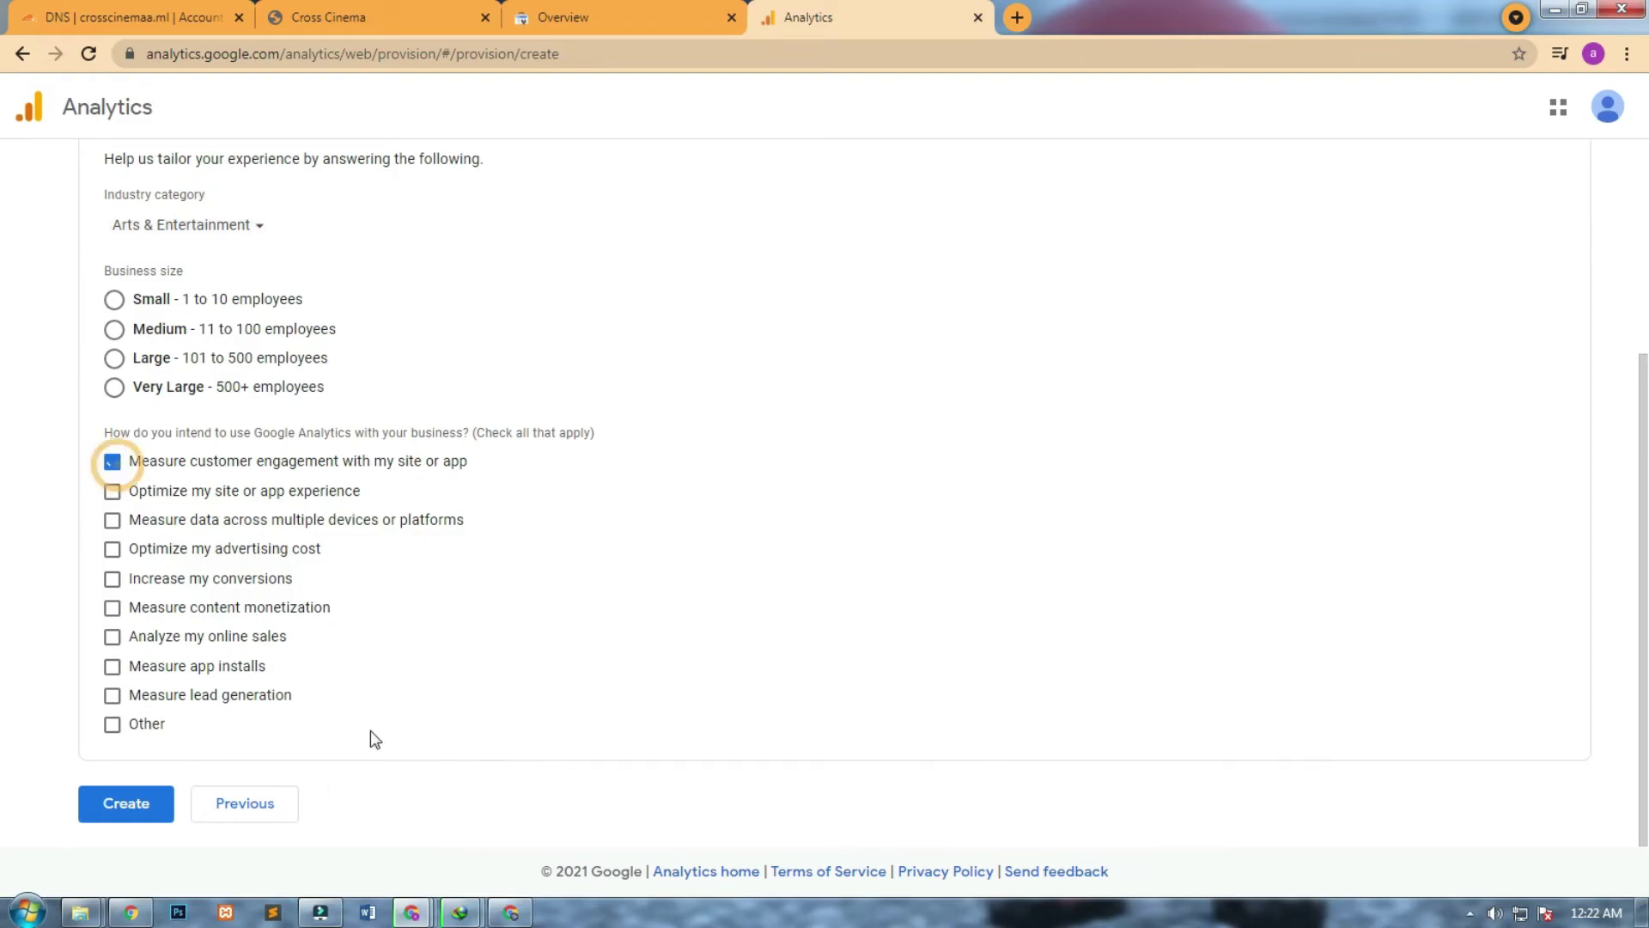
Set business size to Small, create the account, and accept the GDPR and service terms.
{"action": "left_click", "coordinate": [113, 328]}
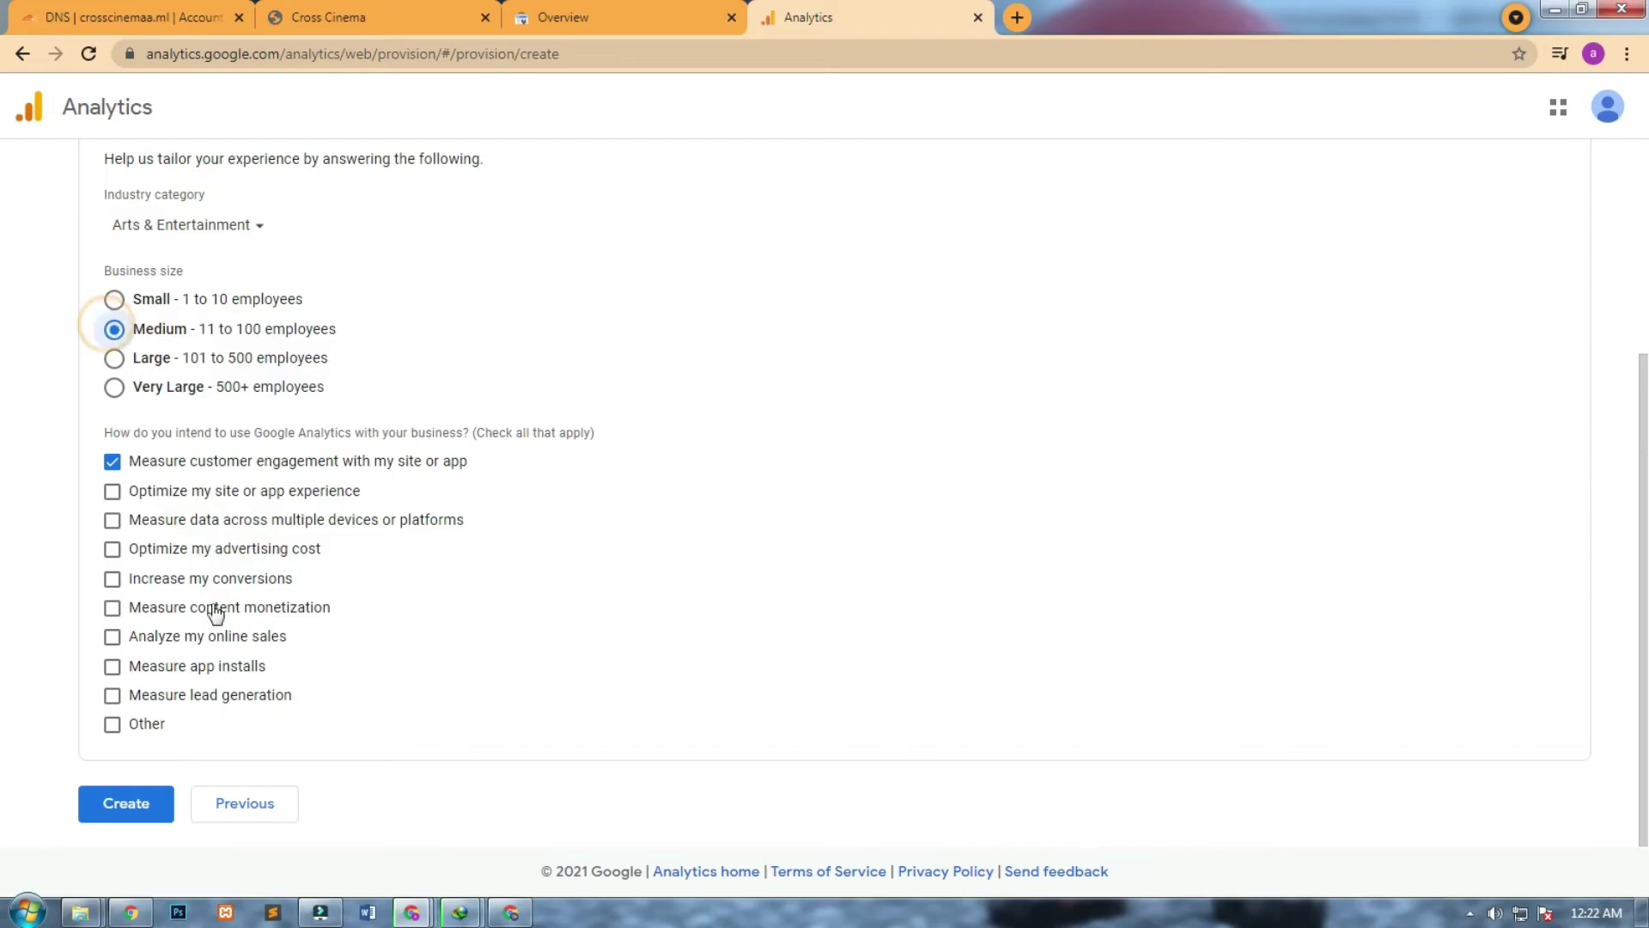
{"action": "left_click", "coordinate": [115, 299]}
{"action": "left_click", "coordinate": [140, 806]}
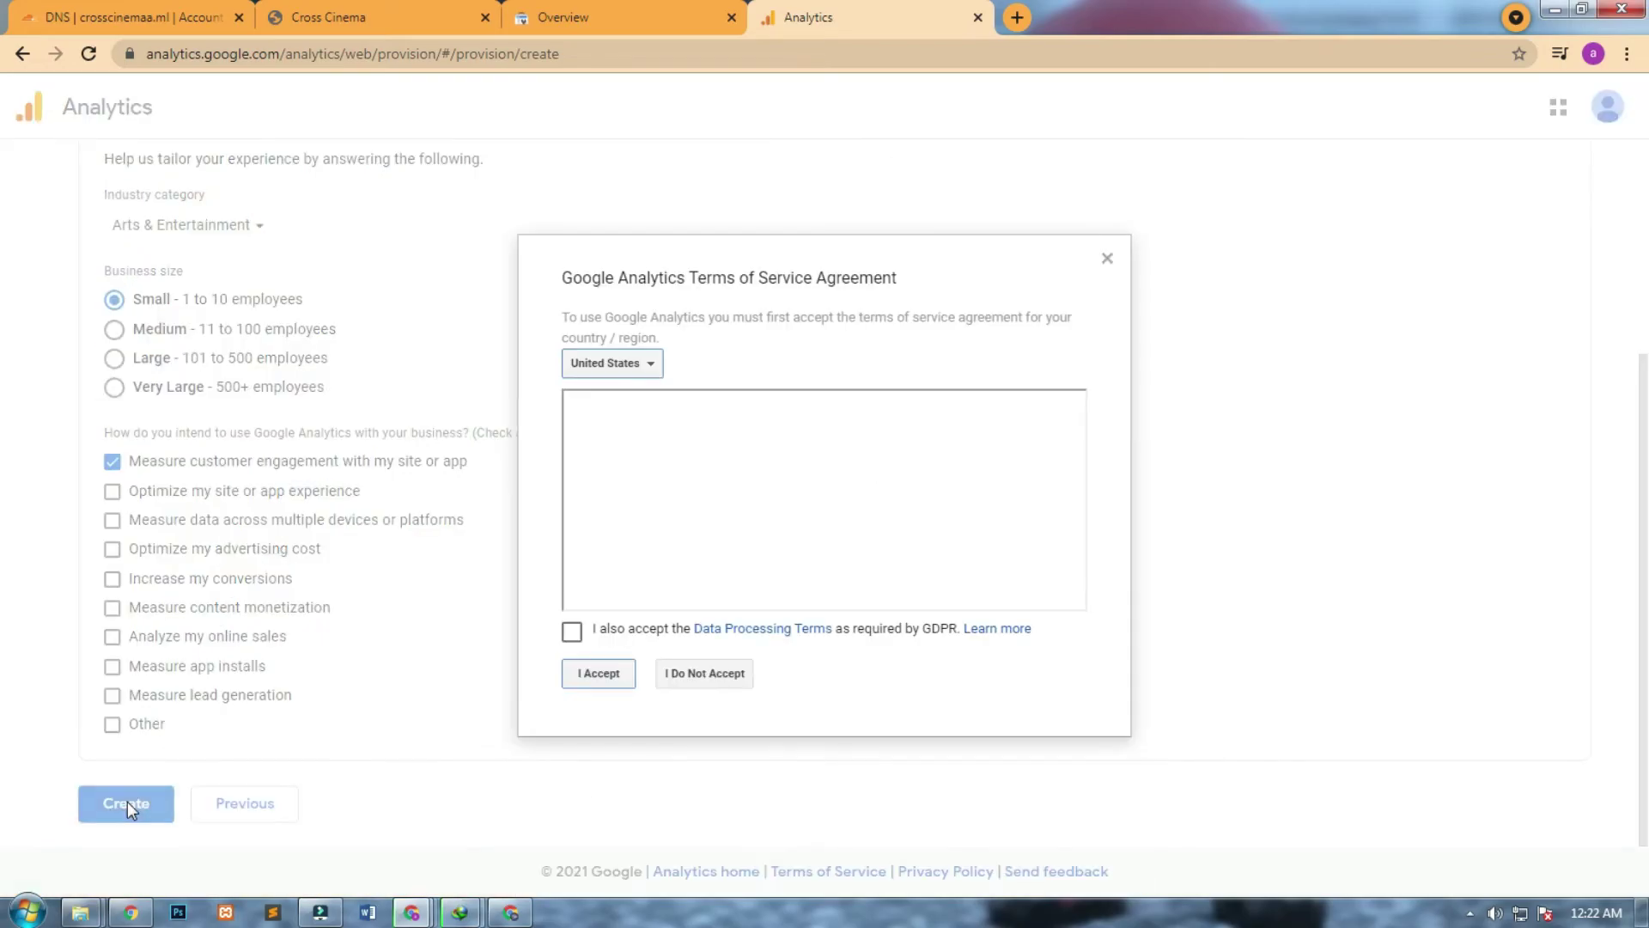
{"action": "left_click", "coordinate": [601, 634]}
{"action": "left_click", "coordinate": [598, 672]}
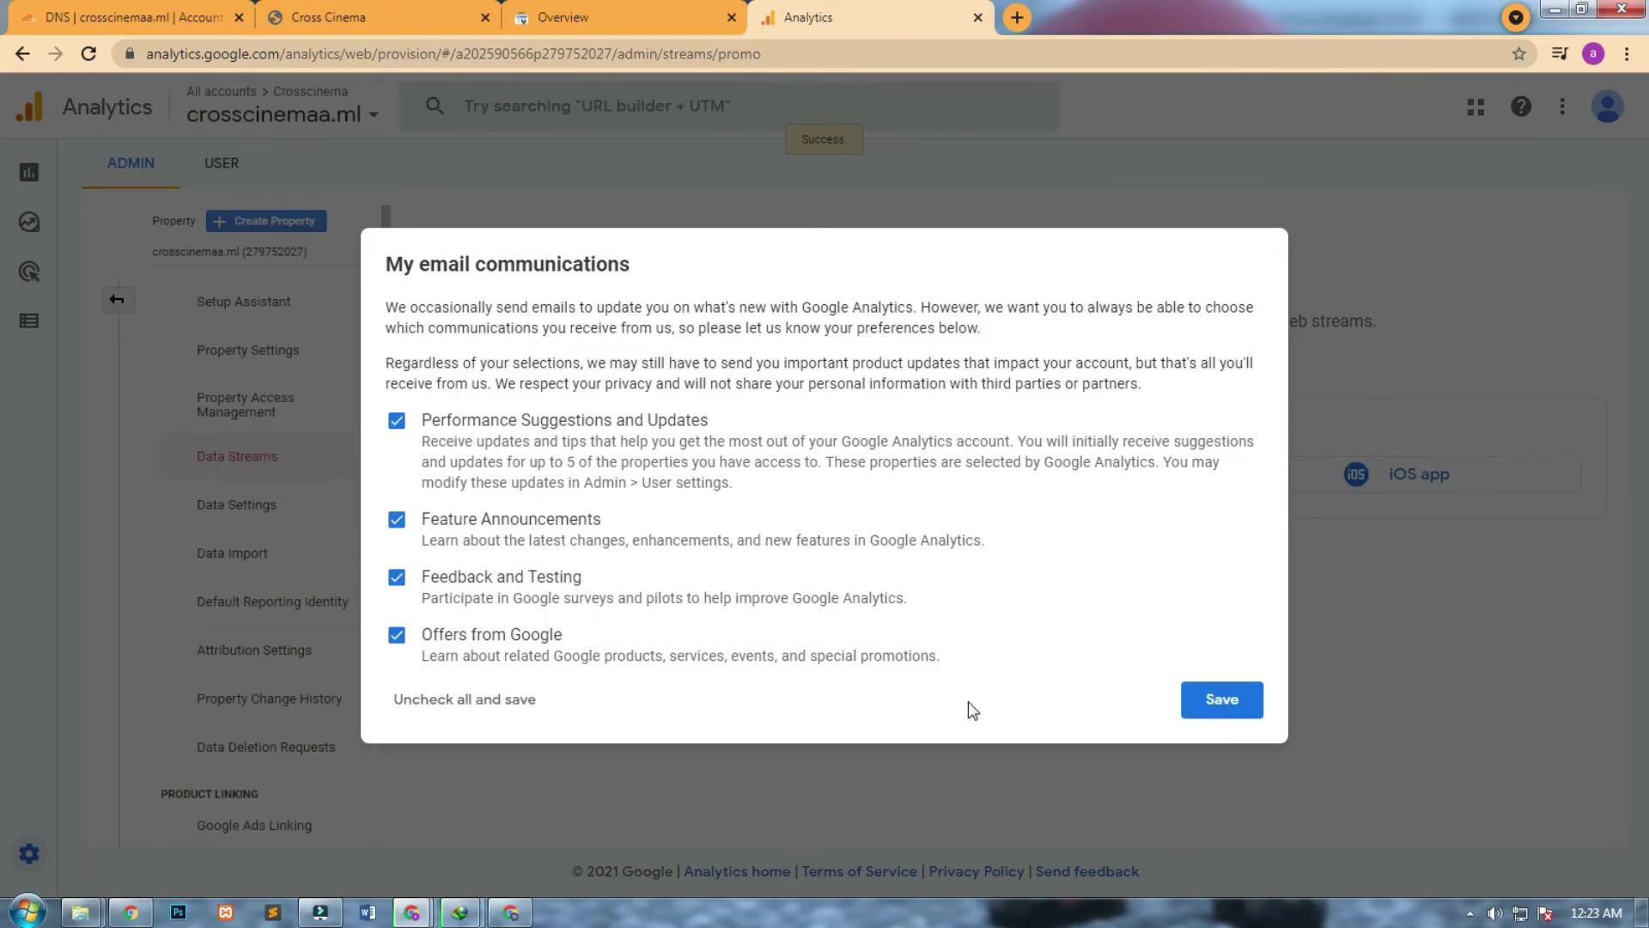
Save email preferences and create a Web stream for crosscinemaa.ml named Cross Cinema.
{"action": "left_click", "coordinate": [1205, 706]}
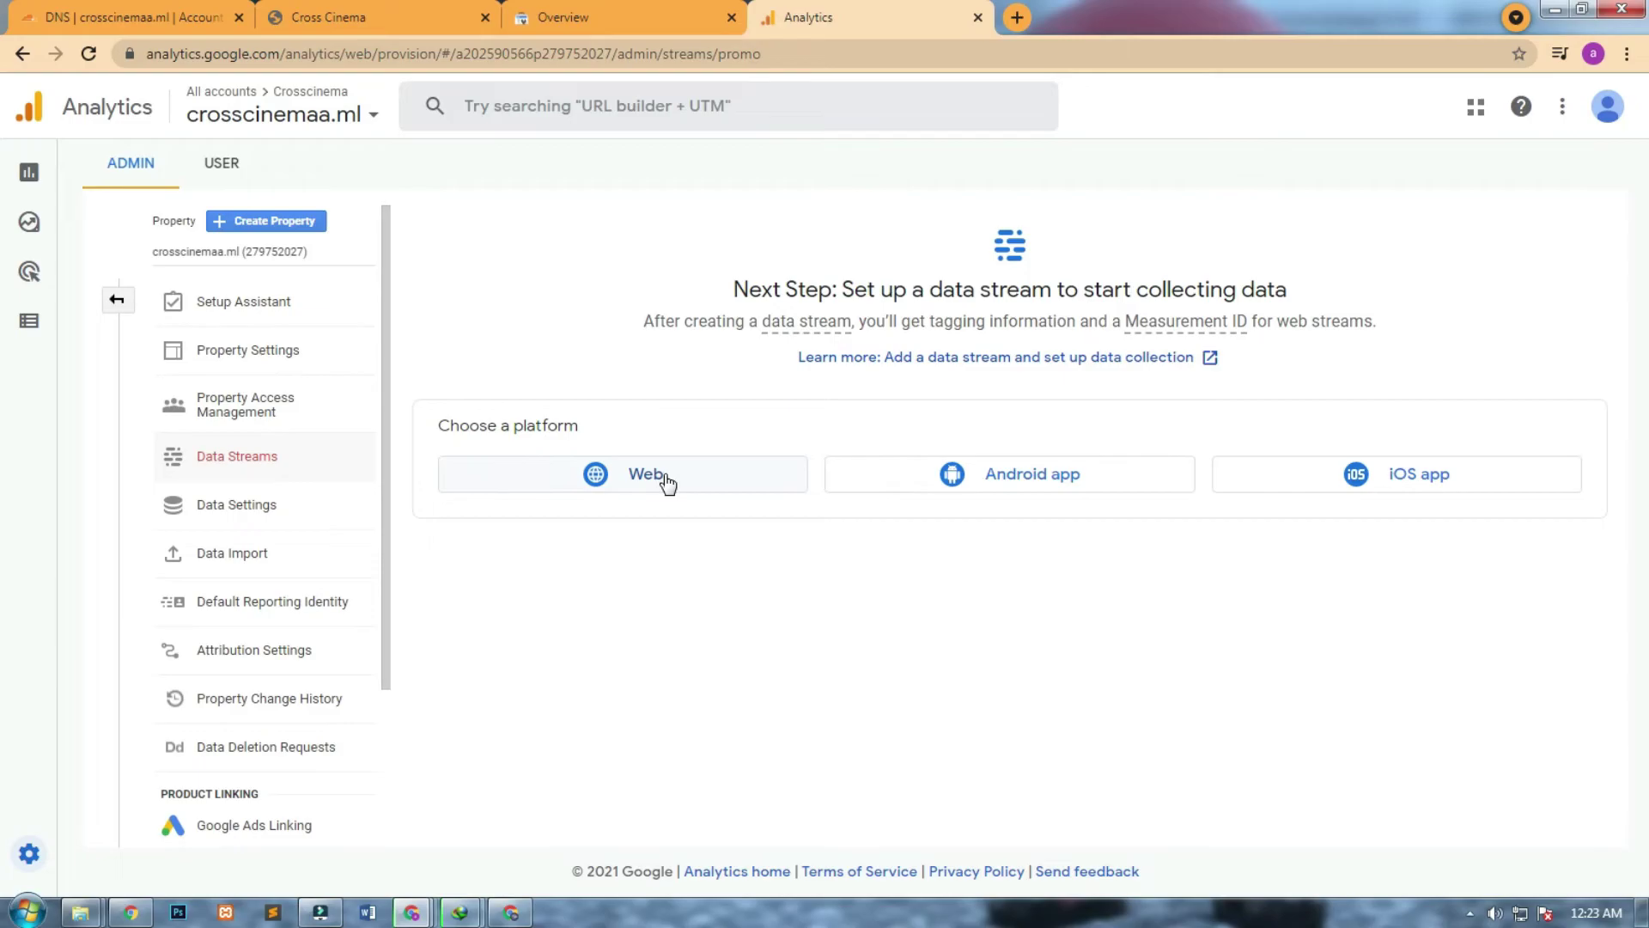
{"action": "left_click", "coordinate": [667, 483]}
{"action": "left_click", "coordinate": [662, 285]}
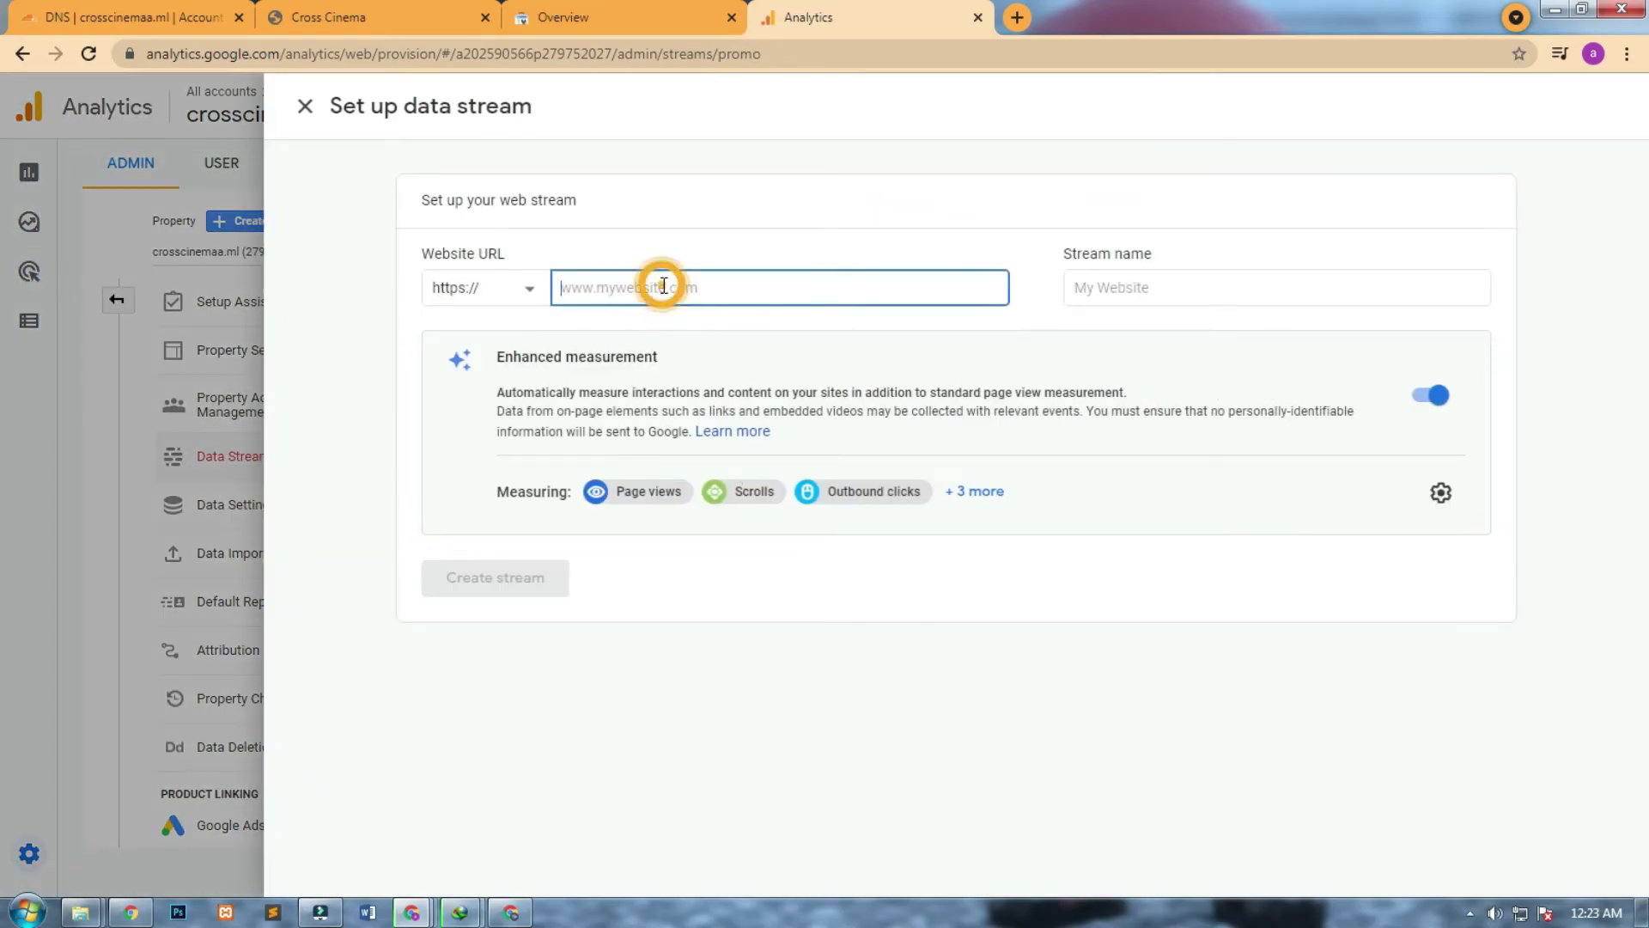
{"action": "type", "text": "crosscinemaa.ml"}
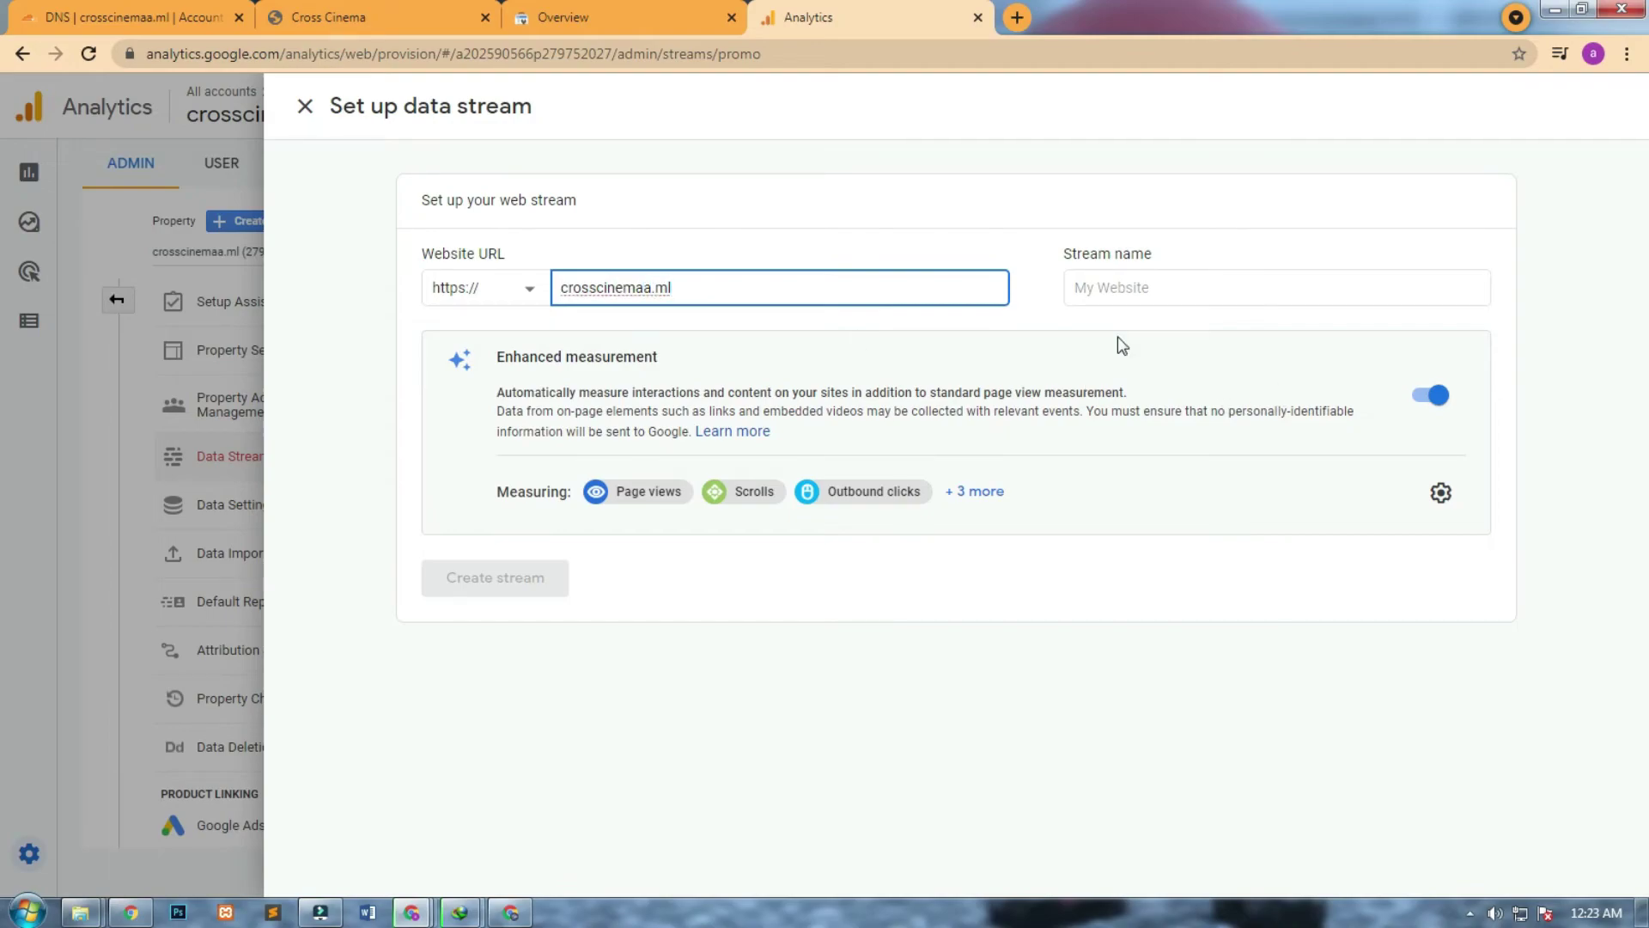
{"action": "left_click", "coordinate": [1146, 287]}
{"action": "type", "text": "Cross Cinema"}
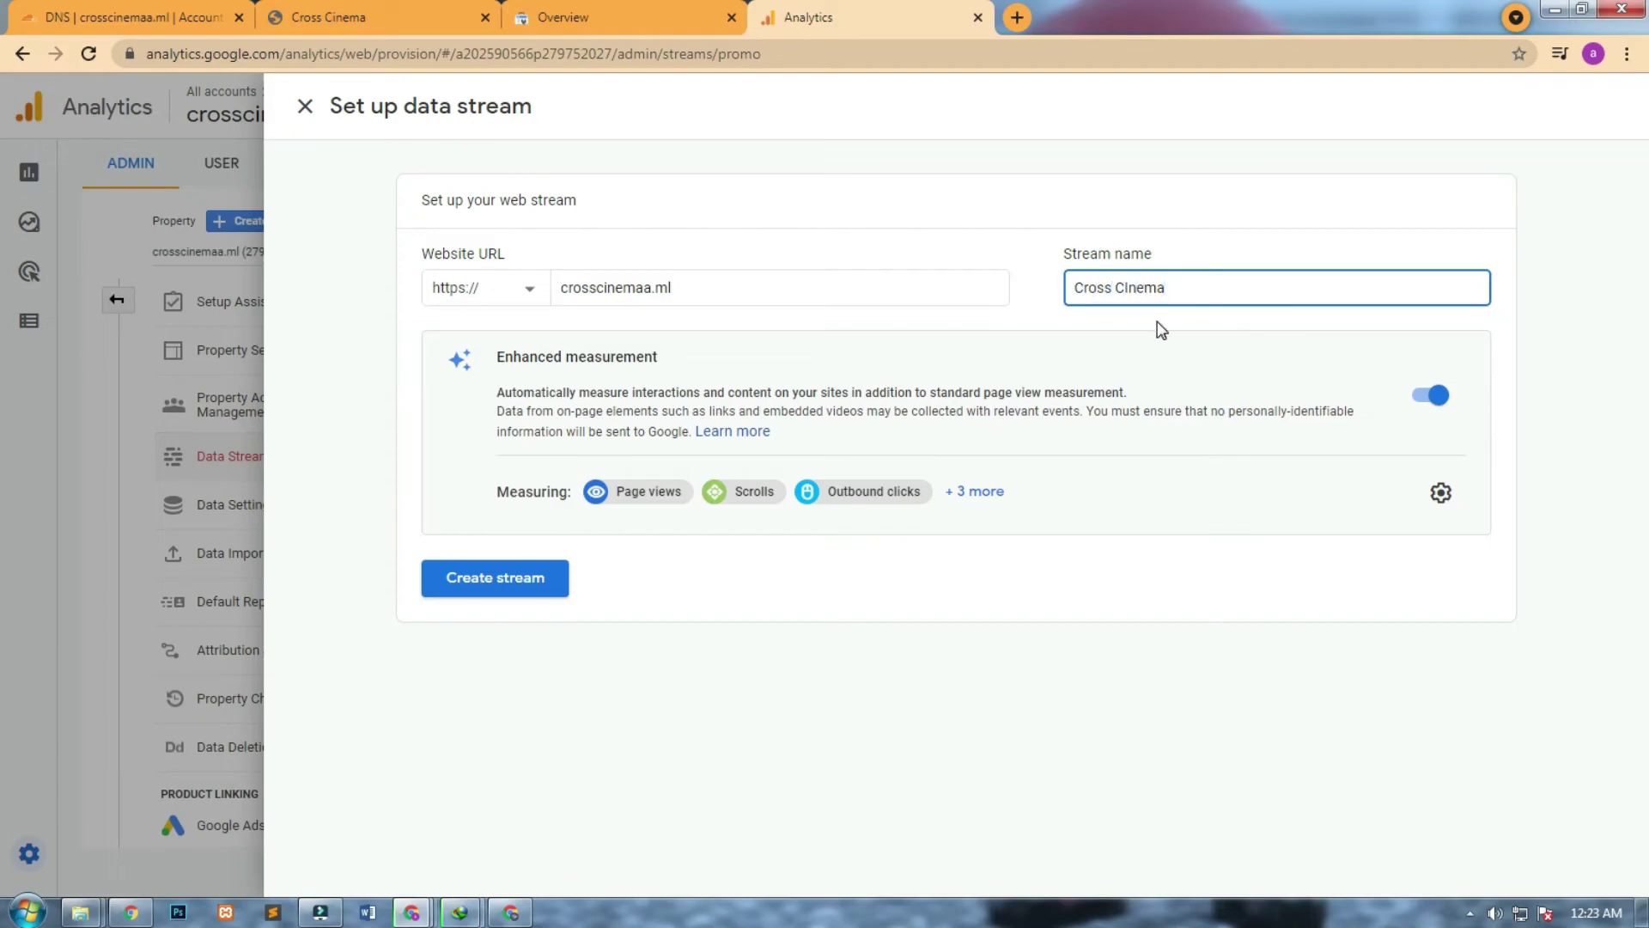
{"action": "right_click", "coordinate": [1133, 289]}
{"action": "left_click", "coordinate": [1176, 303]}
{"action": "left_click", "coordinate": [518, 583]}
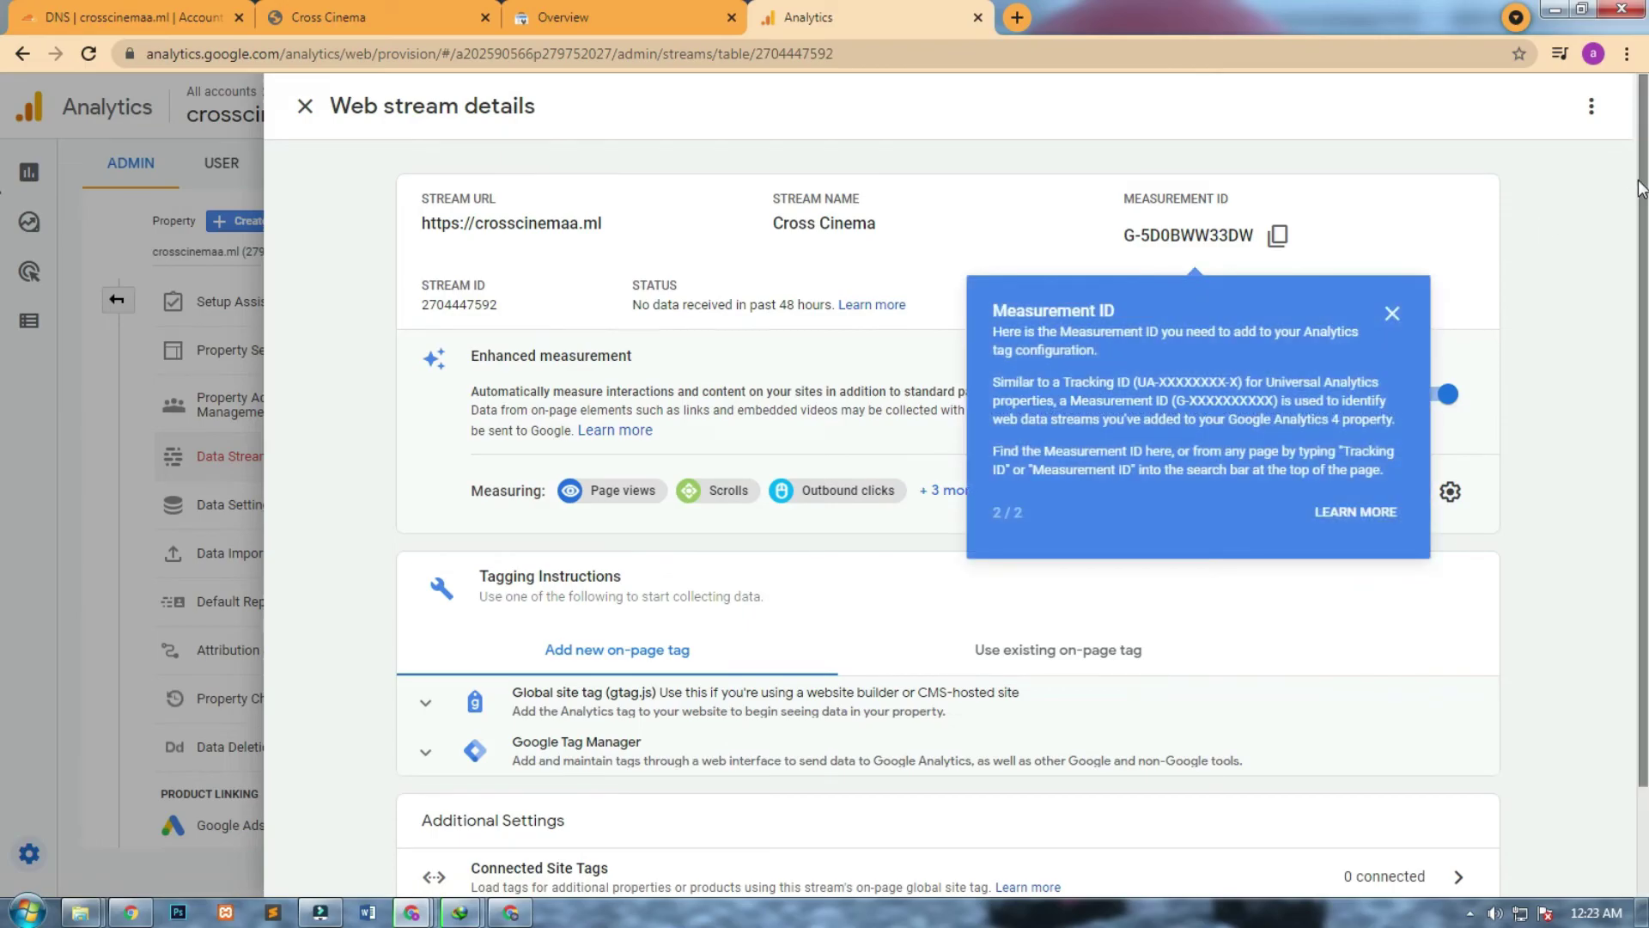
Expand the Global site tag (gtag.js) section and copy its code.
{"action": "scroll", "coordinate": [1640, 245], "scroll_direction": "down", "scroll_amount": 2}
{"action": "scroll", "coordinate": [1640, 245], "scroll_direction": "down", "scroll_amount": 2}
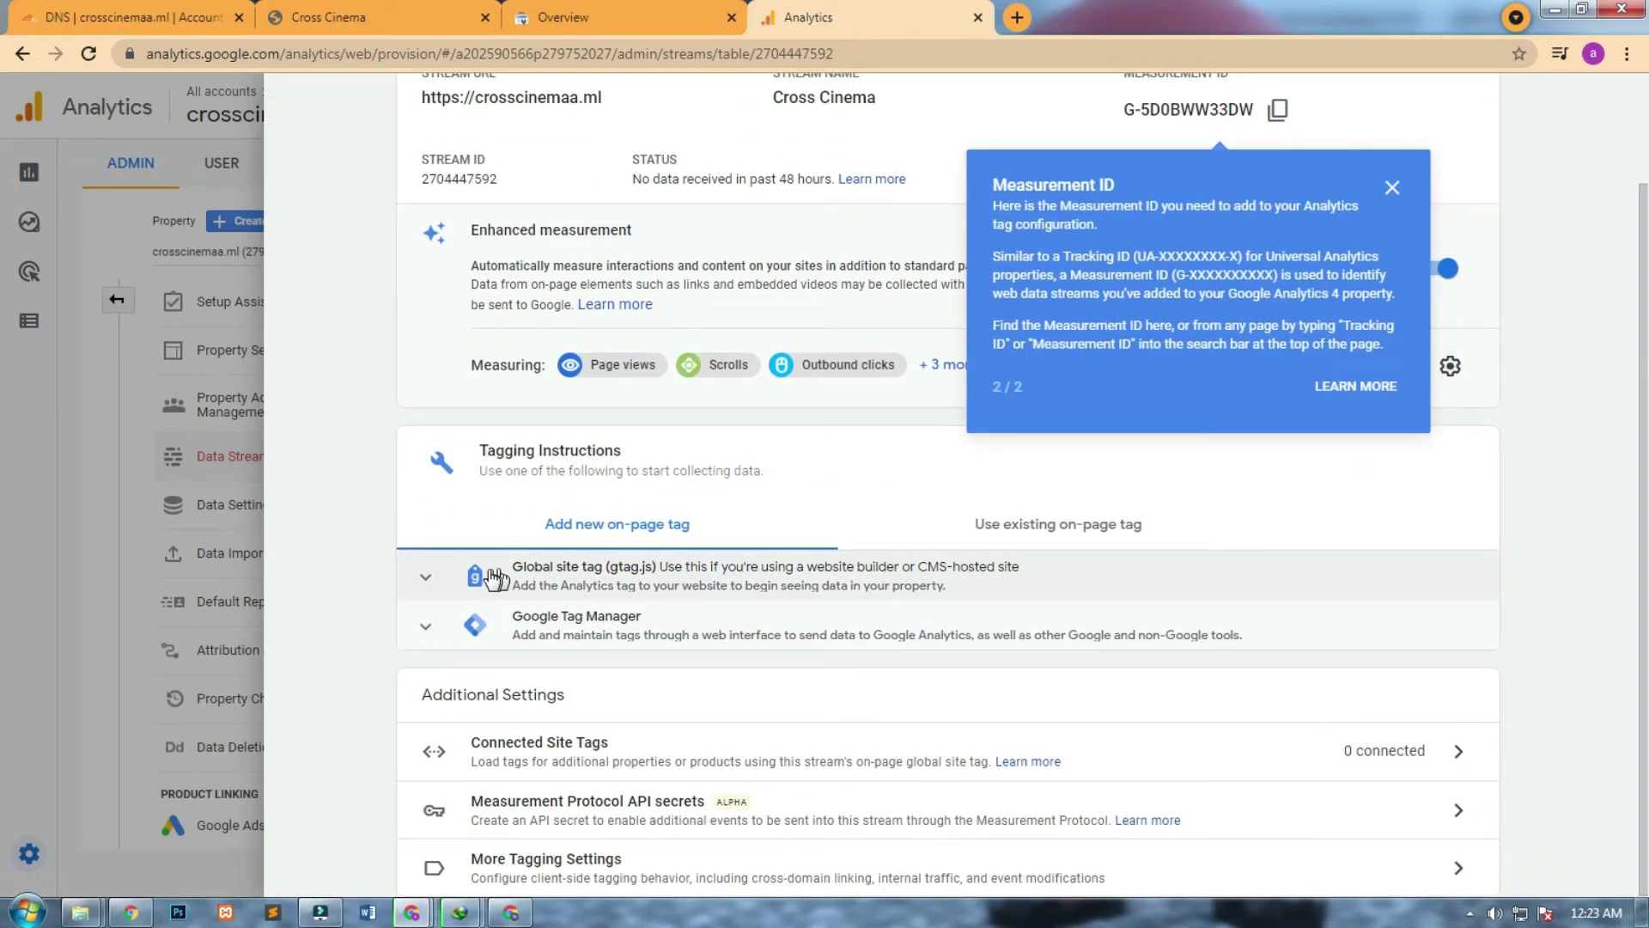
{"action": "left_click", "coordinate": [451, 584]}
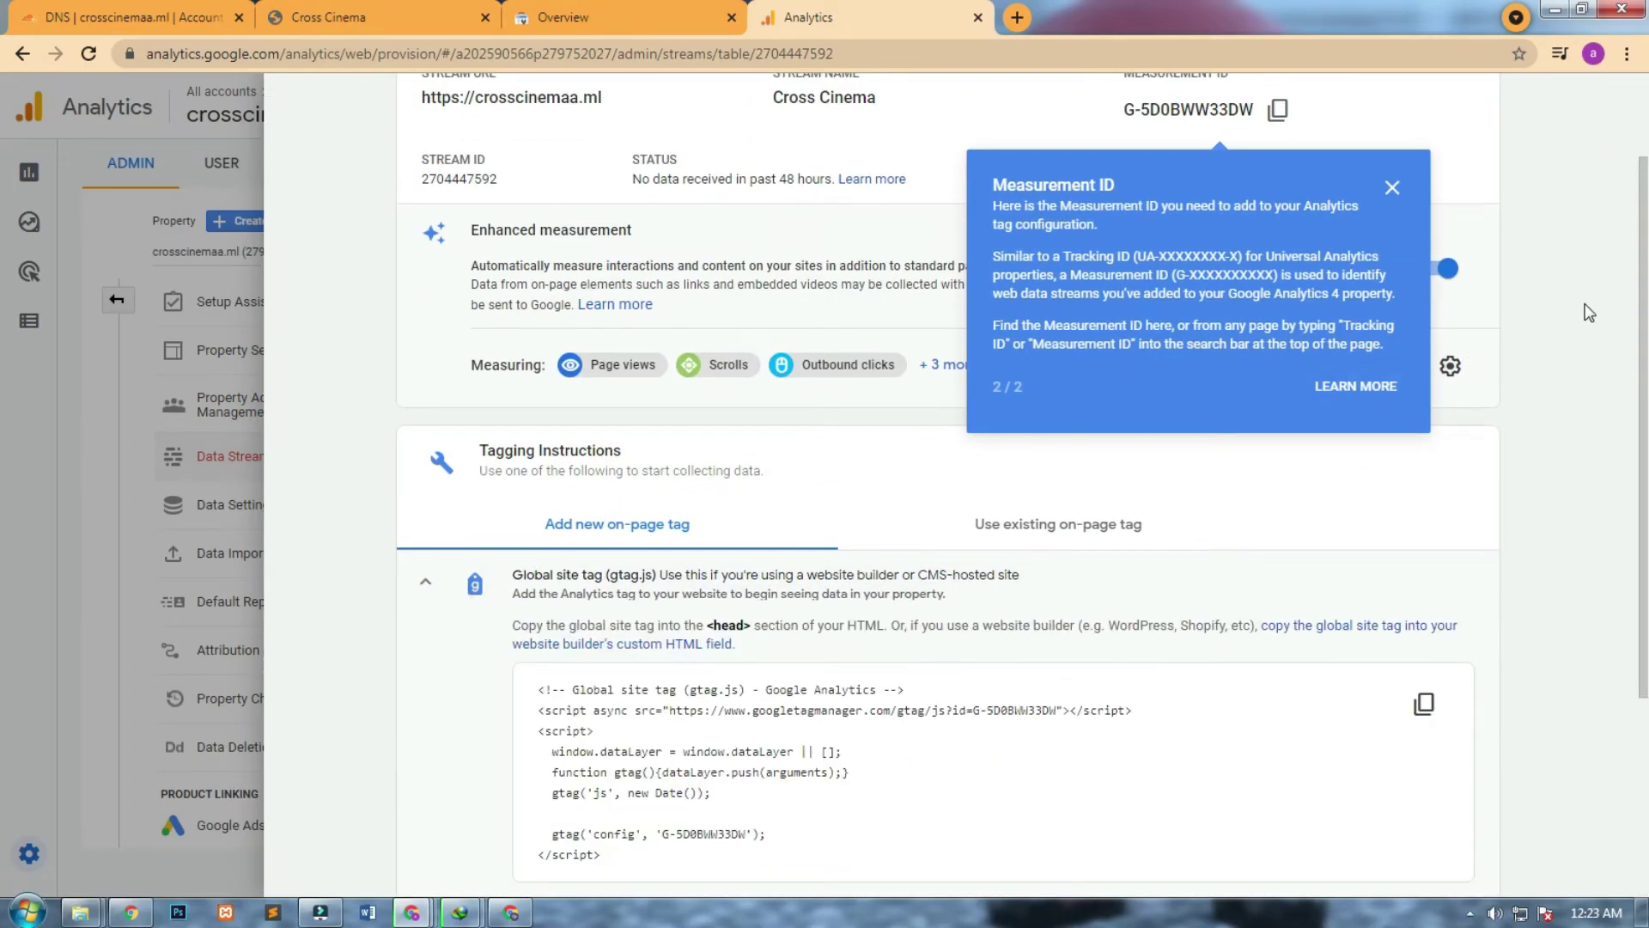
{"action": "scroll", "coordinate": [1636, 232], "scroll_direction": "down", "scroll_amount": 3}
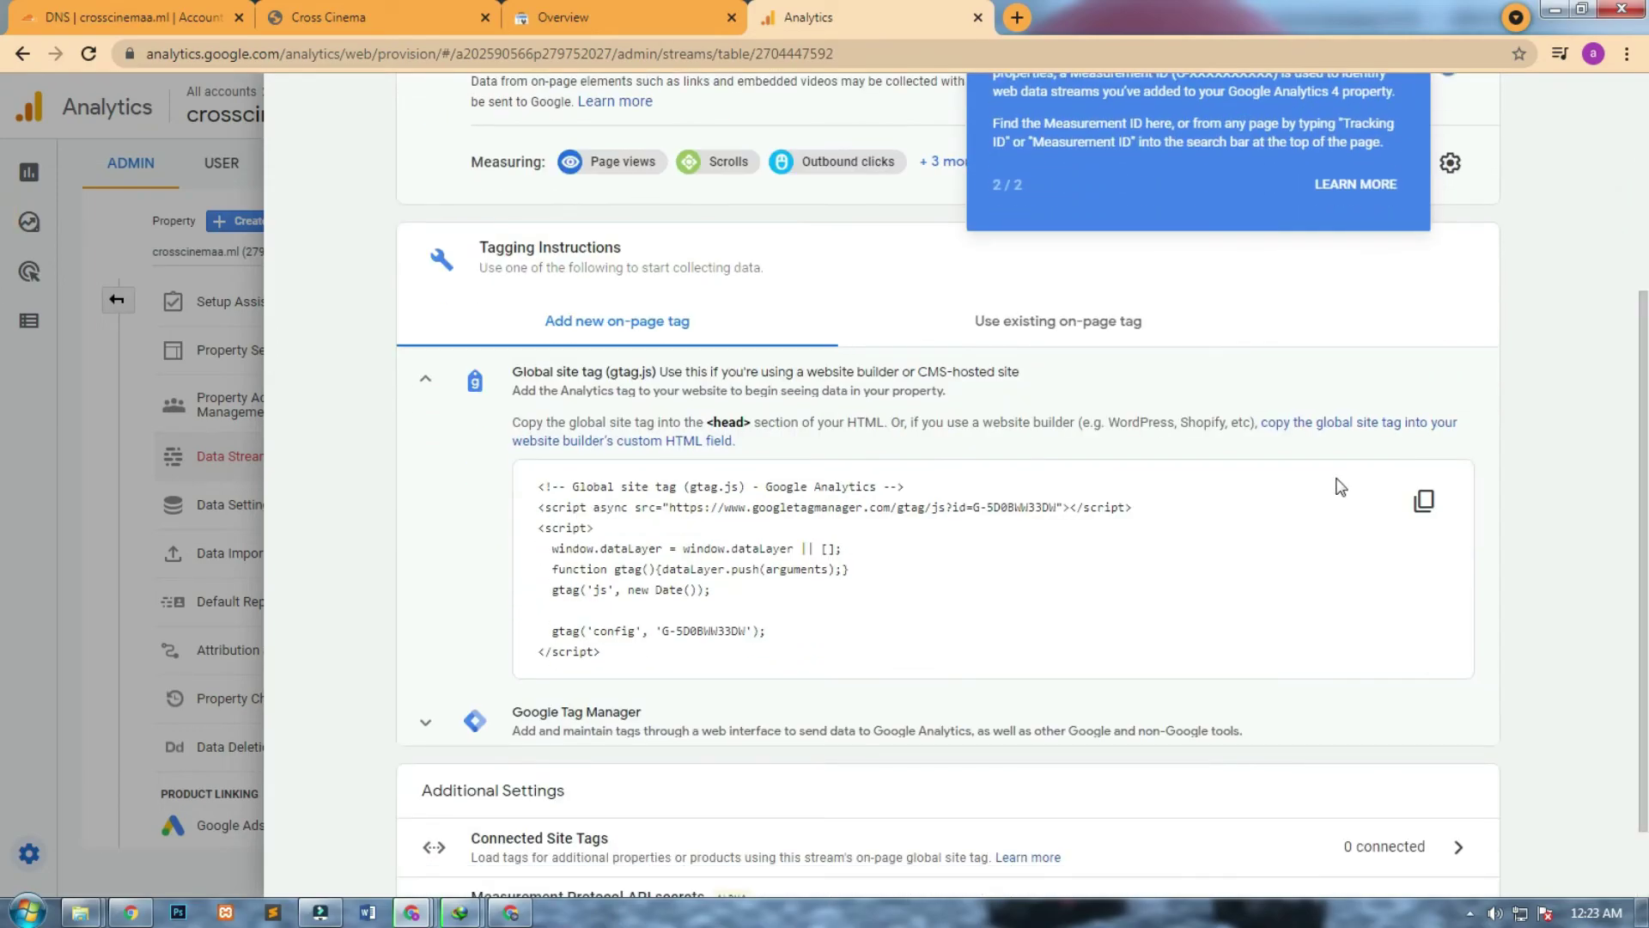
{"action": "left_click", "coordinate": [1424, 501]}
{"action": "left_click", "coordinate": [1423, 500]}
{"action": "mouse_move", "coordinate": [427, 919]}
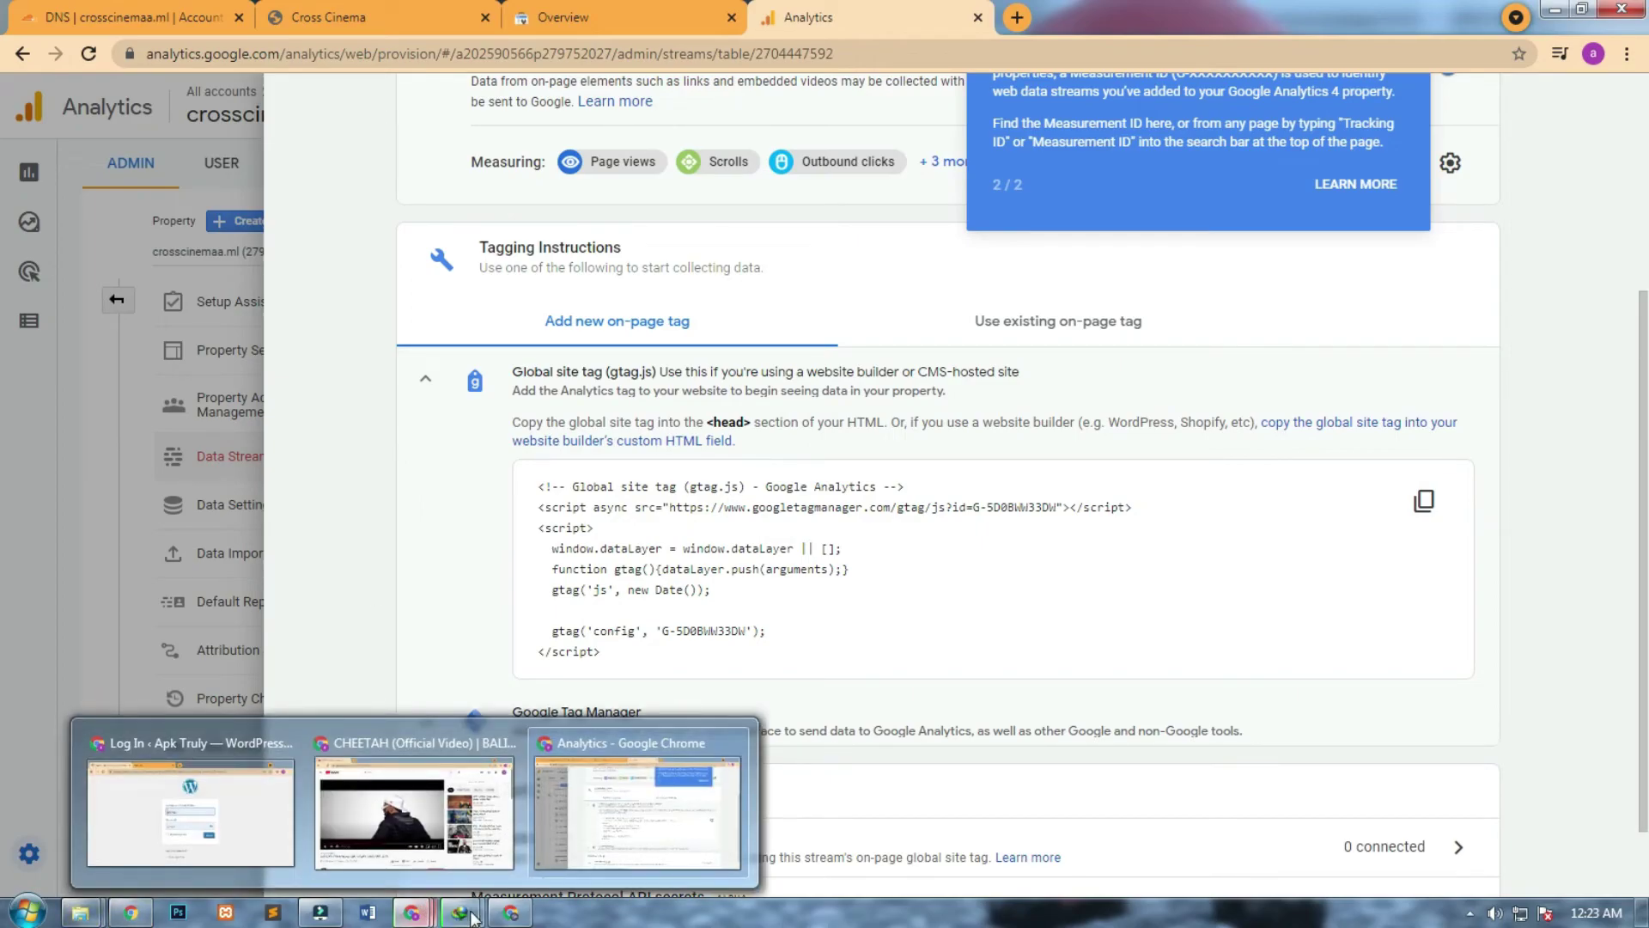
From the InfinityFree account's File Manager, go into htdocs and edit header.php.
{"action": "left_click", "coordinate": [510, 917]}
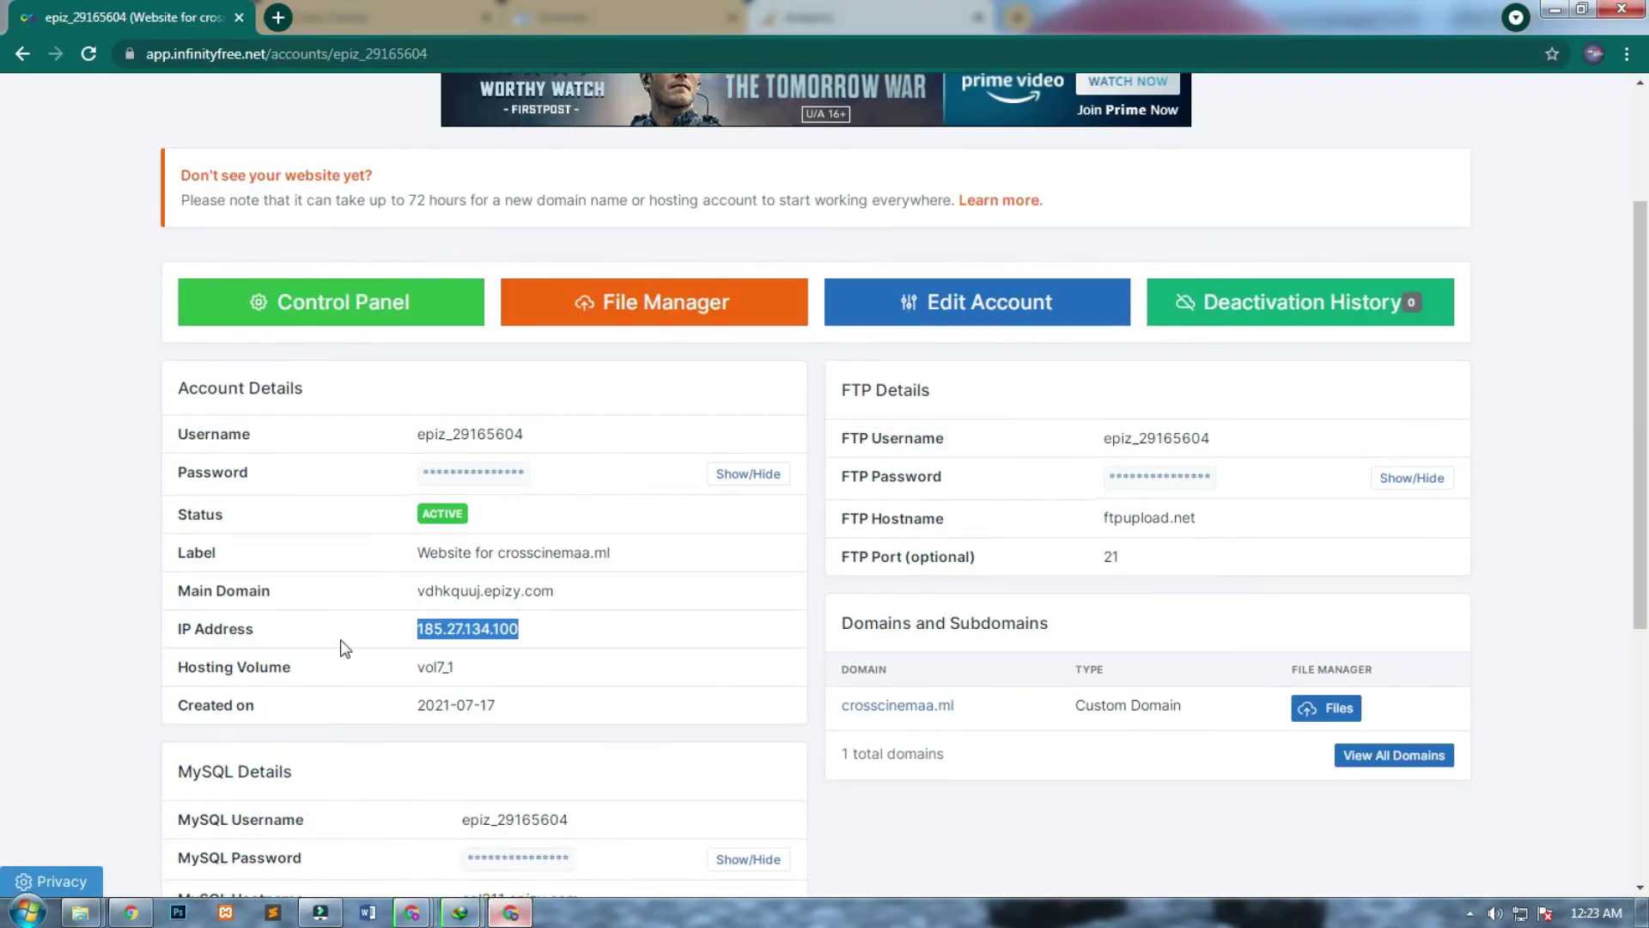
{"action": "left_click", "coordinate": [646, 324]}
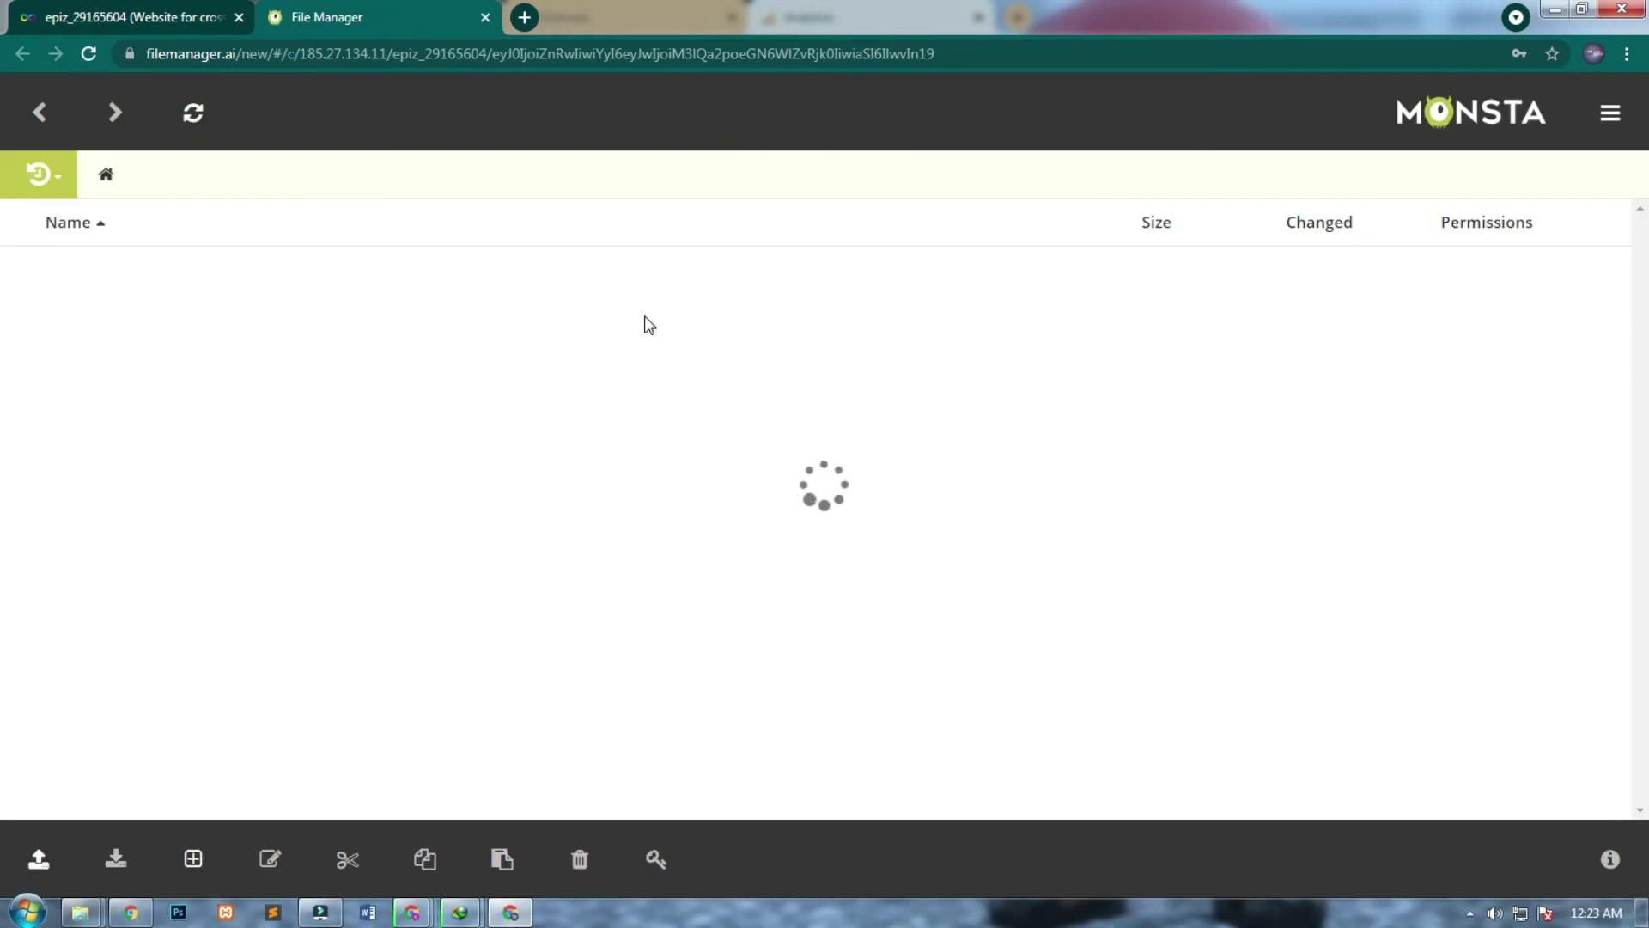
{"action": "left_click", "coordinate": [93, 274]}
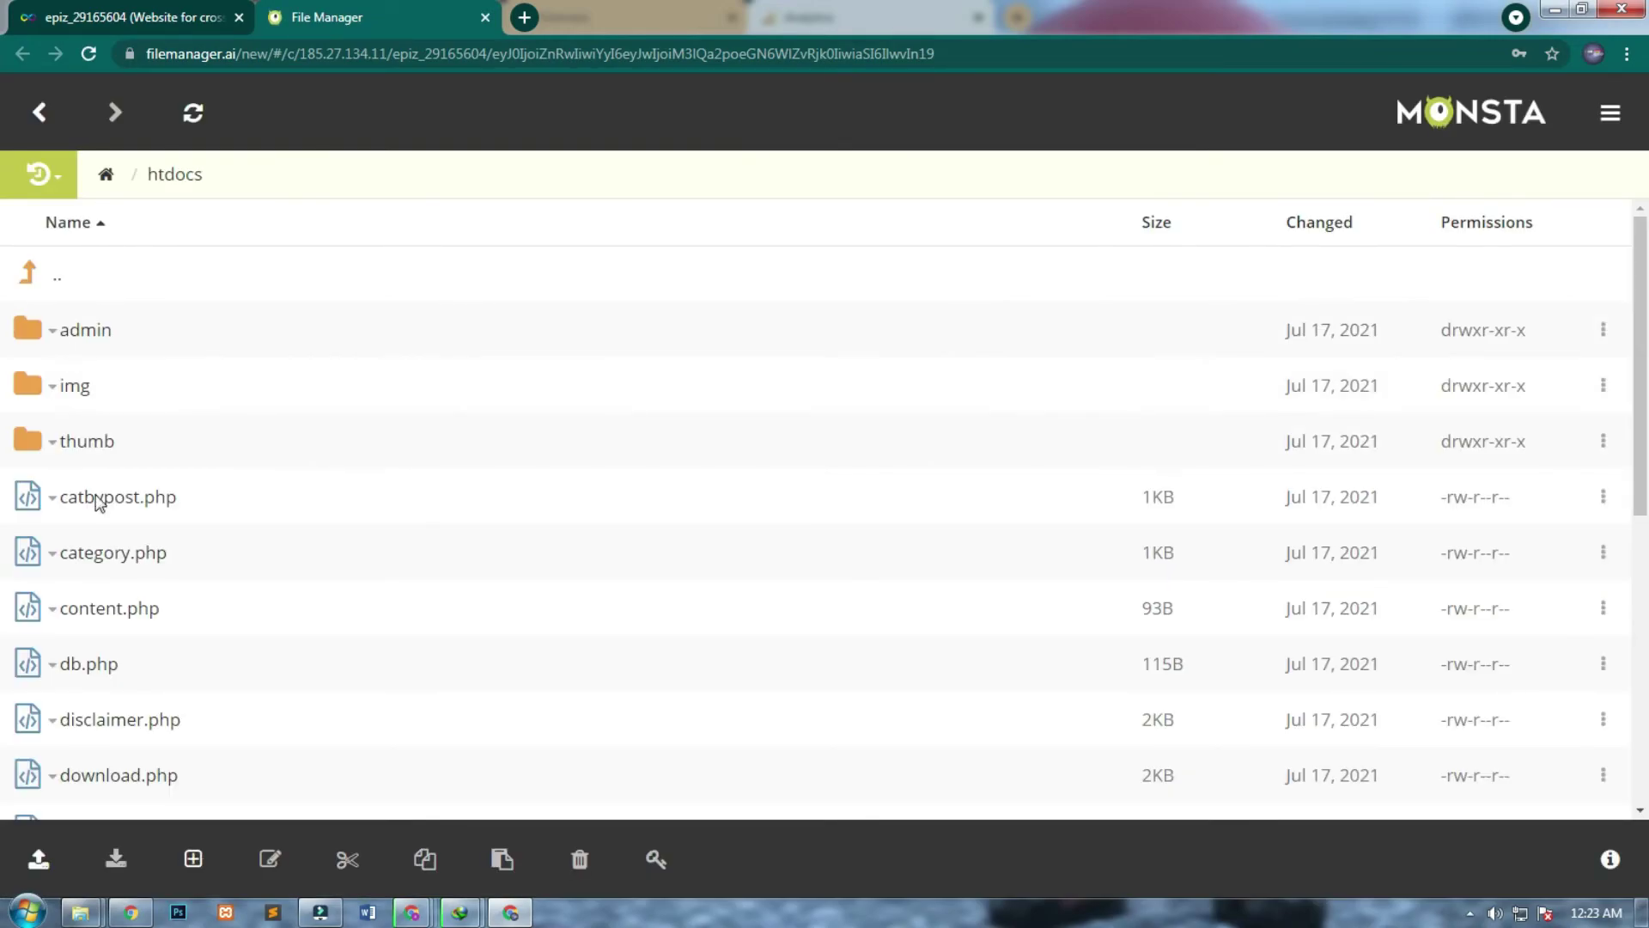
{"action": "scroll", "coordinate": [470, 551], "scroll_direction": "down", "scroll_amount": 5}
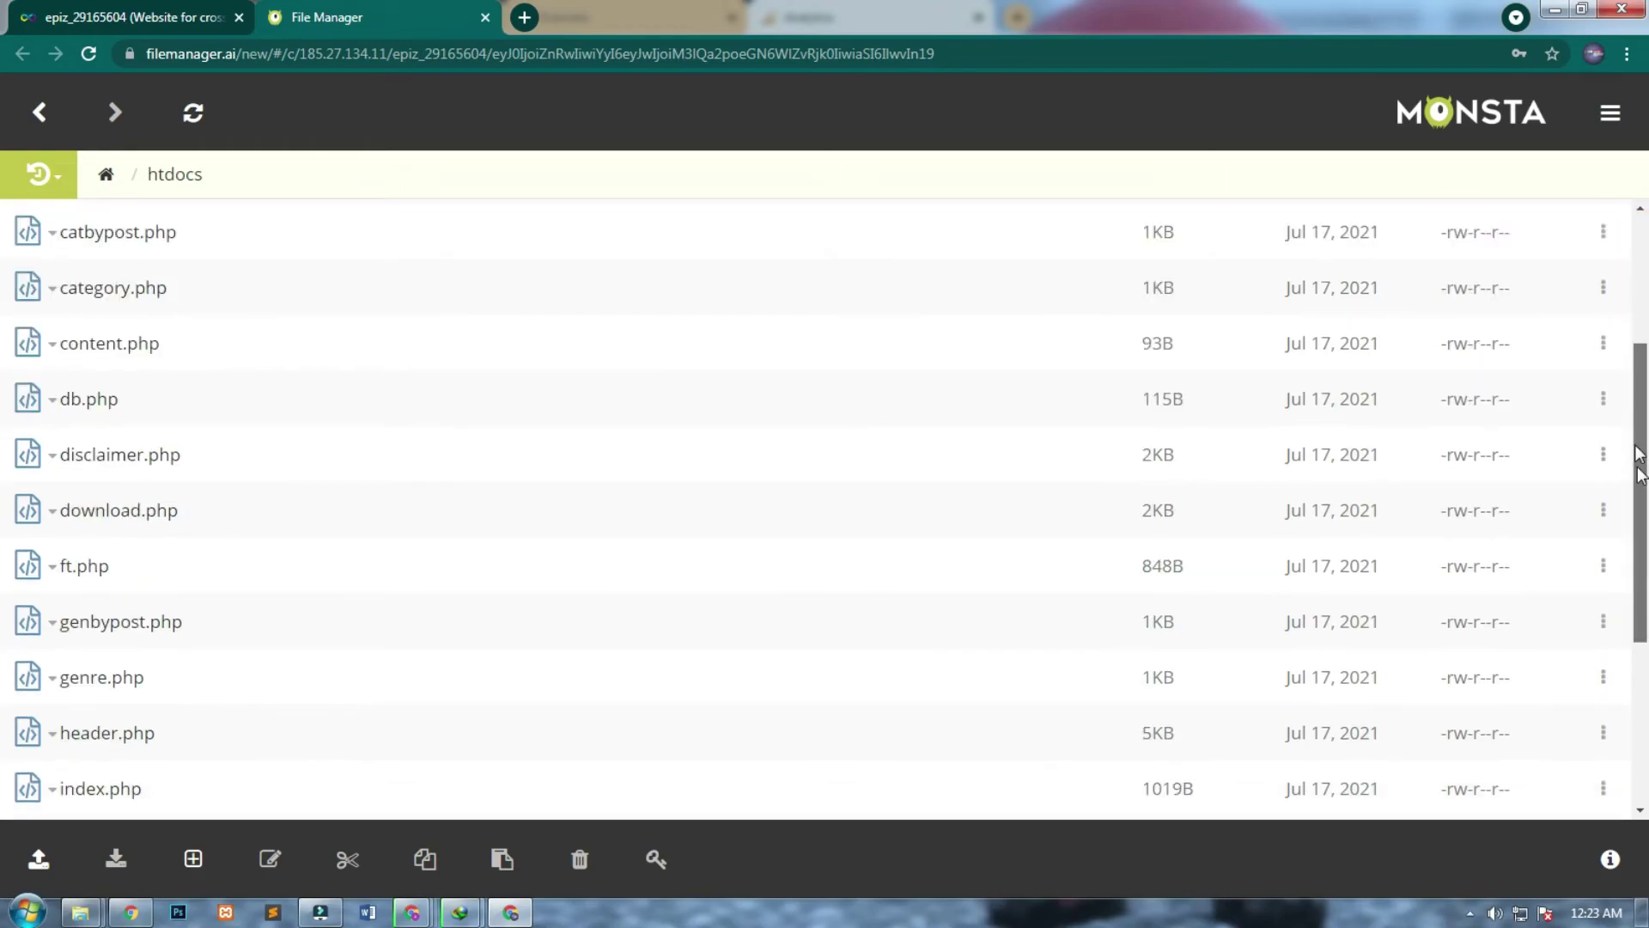
{"action": "left_click_drag", "start_coordinate": [1642, 507], "coordinate": [1619, 481]}
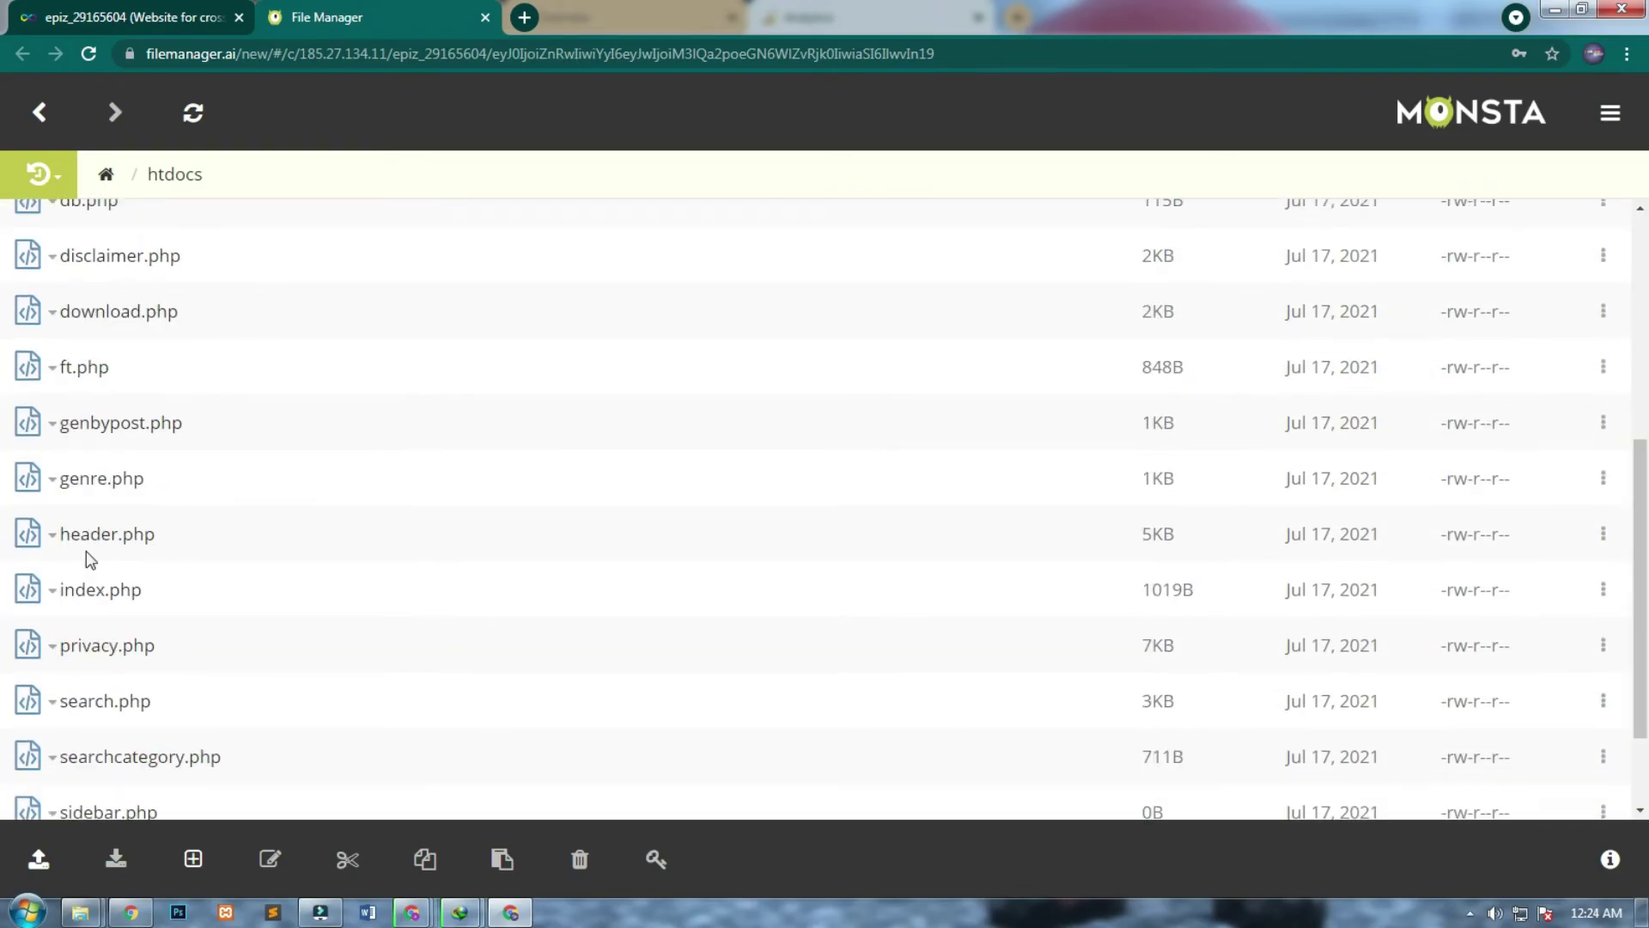
{"action": "left_click", "coordinate": [52, 539]}
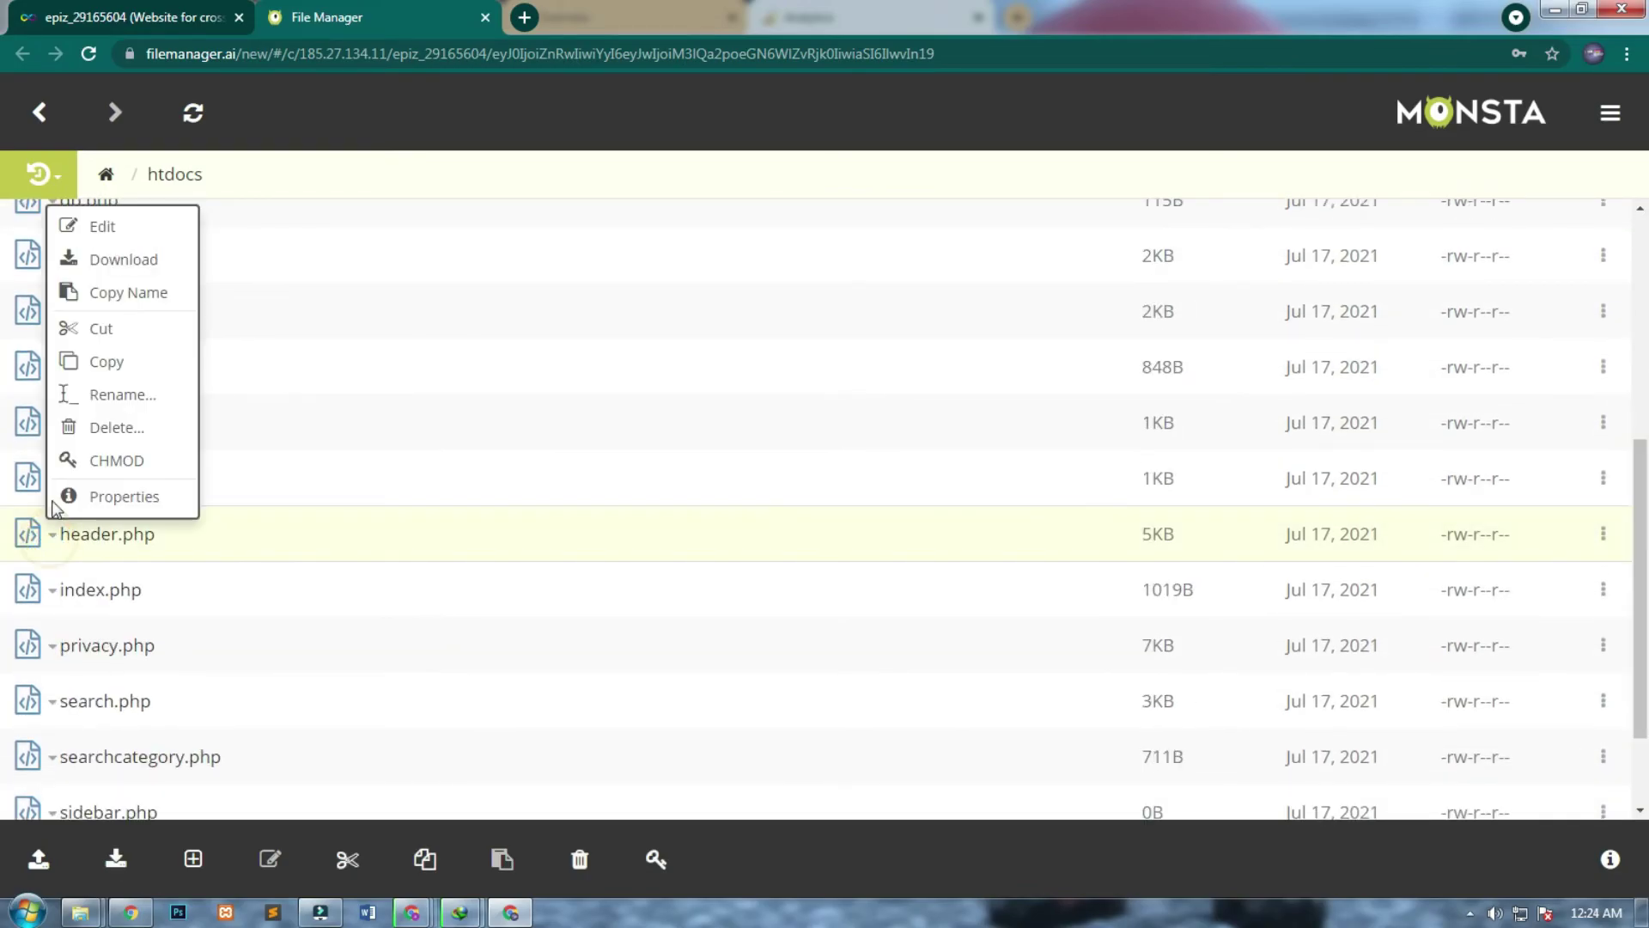
{"action": "left_click", "coordinate": [81, 232]}
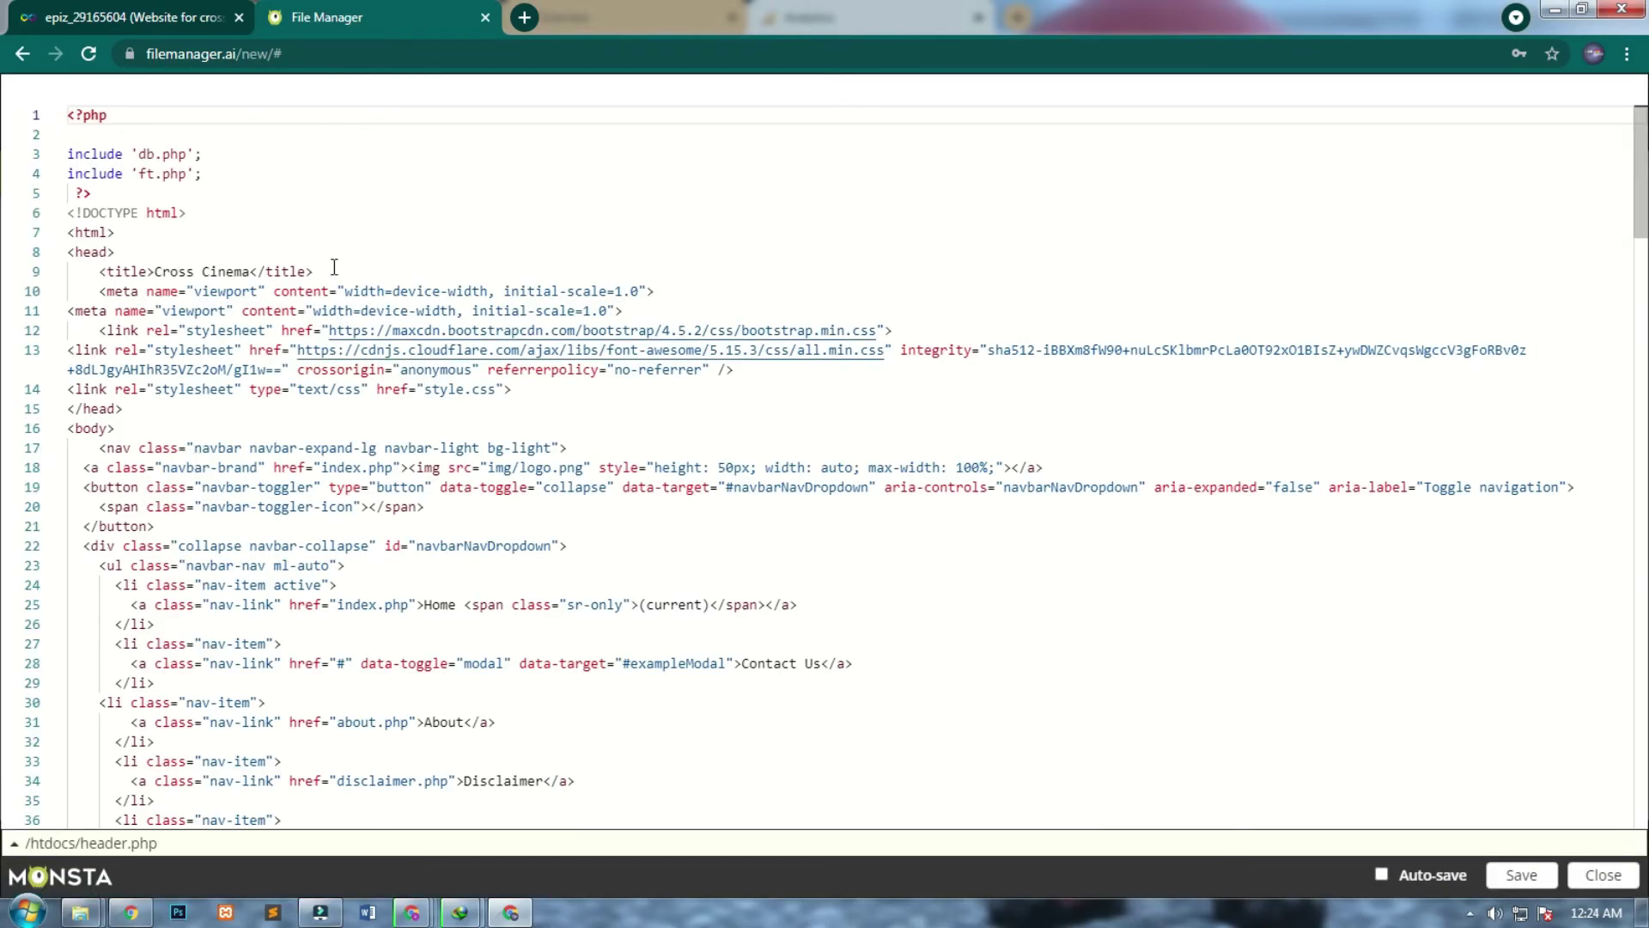
Paste the gtag snippet below header.php's <title> line, save and close, then return to Analytics.
{"action": "left_click", "coordinate": [352, 264]}
{"action": "key", "text": "Return"}
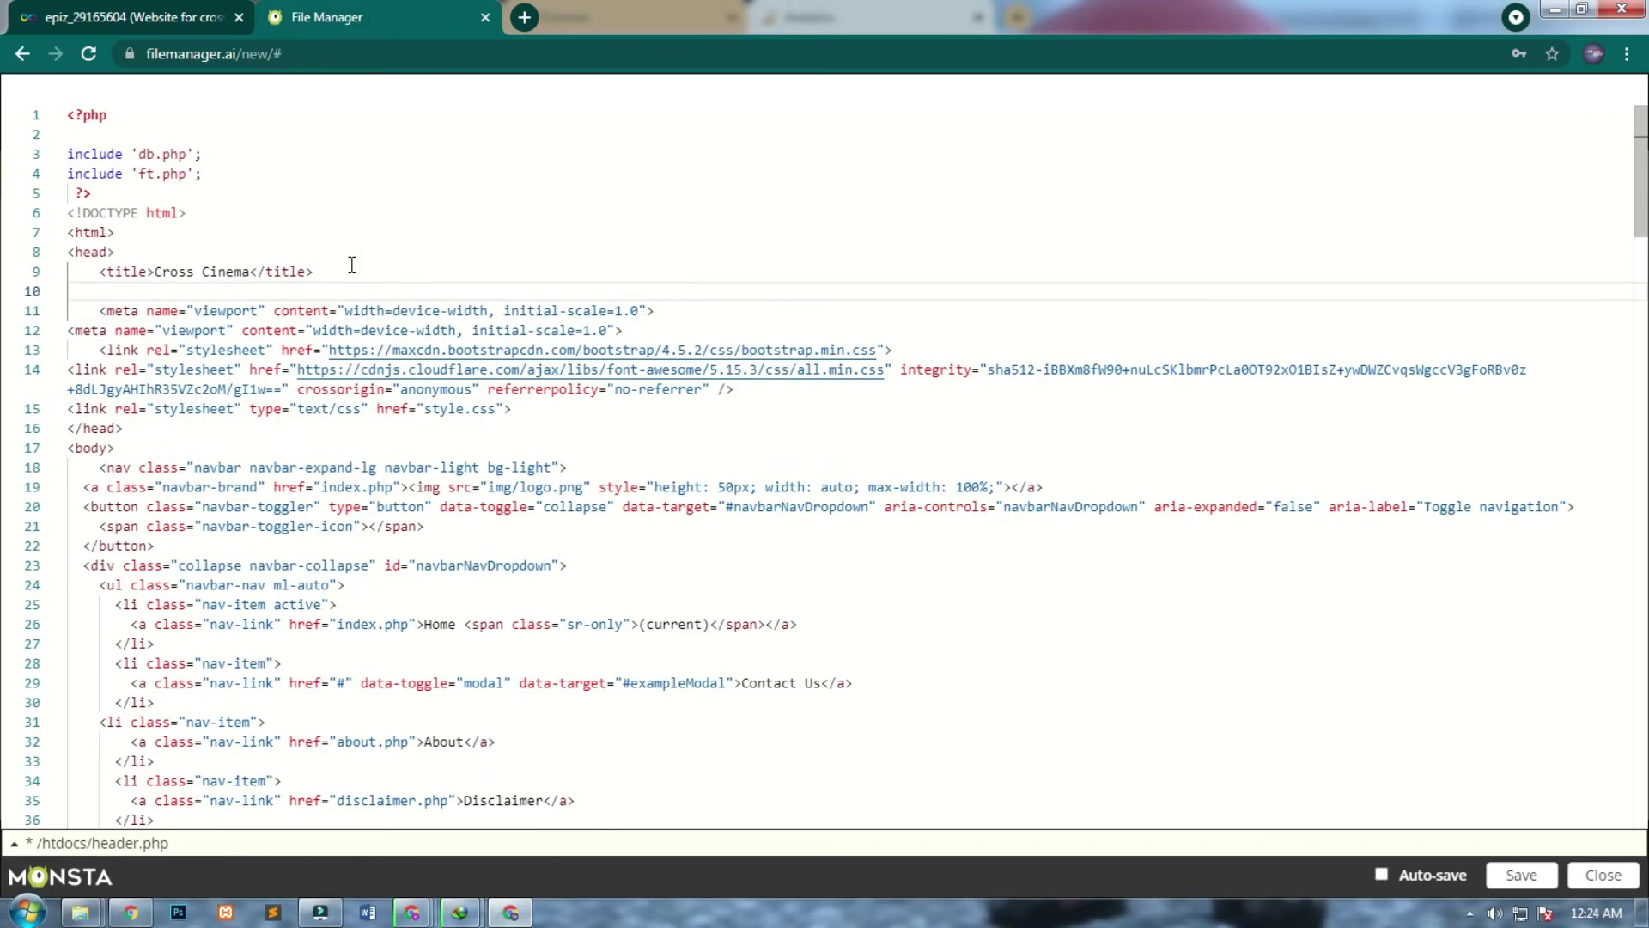
{"action": "key", "text": "ctrl+v"}
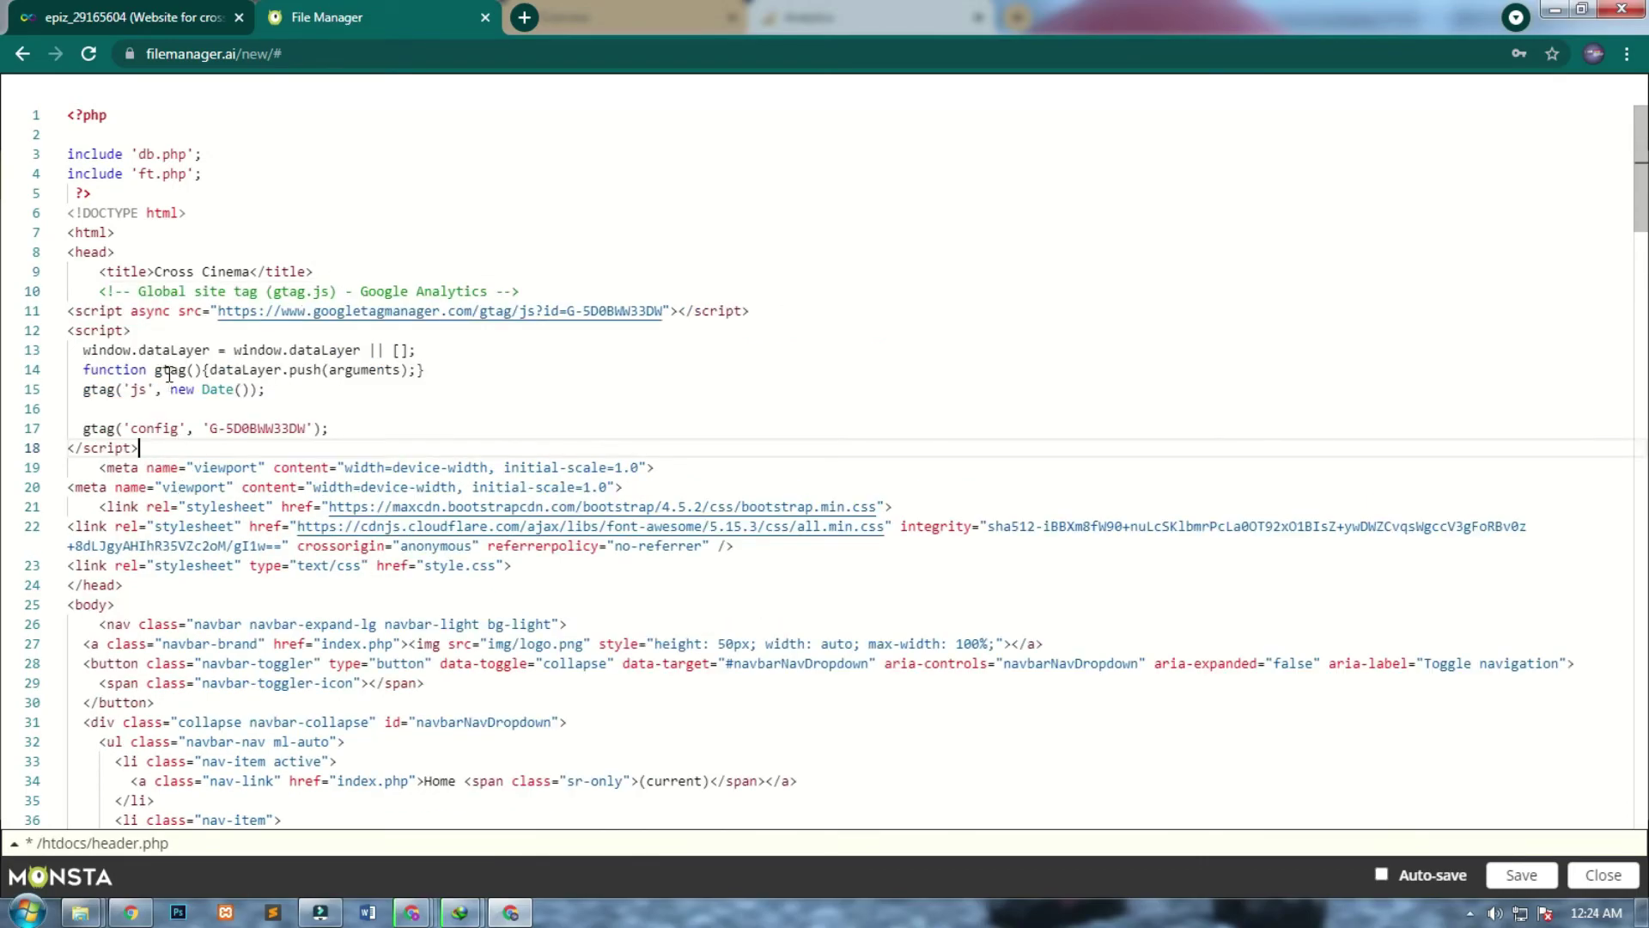
{"action": "left_click", "coordinate": [1521, 874]}
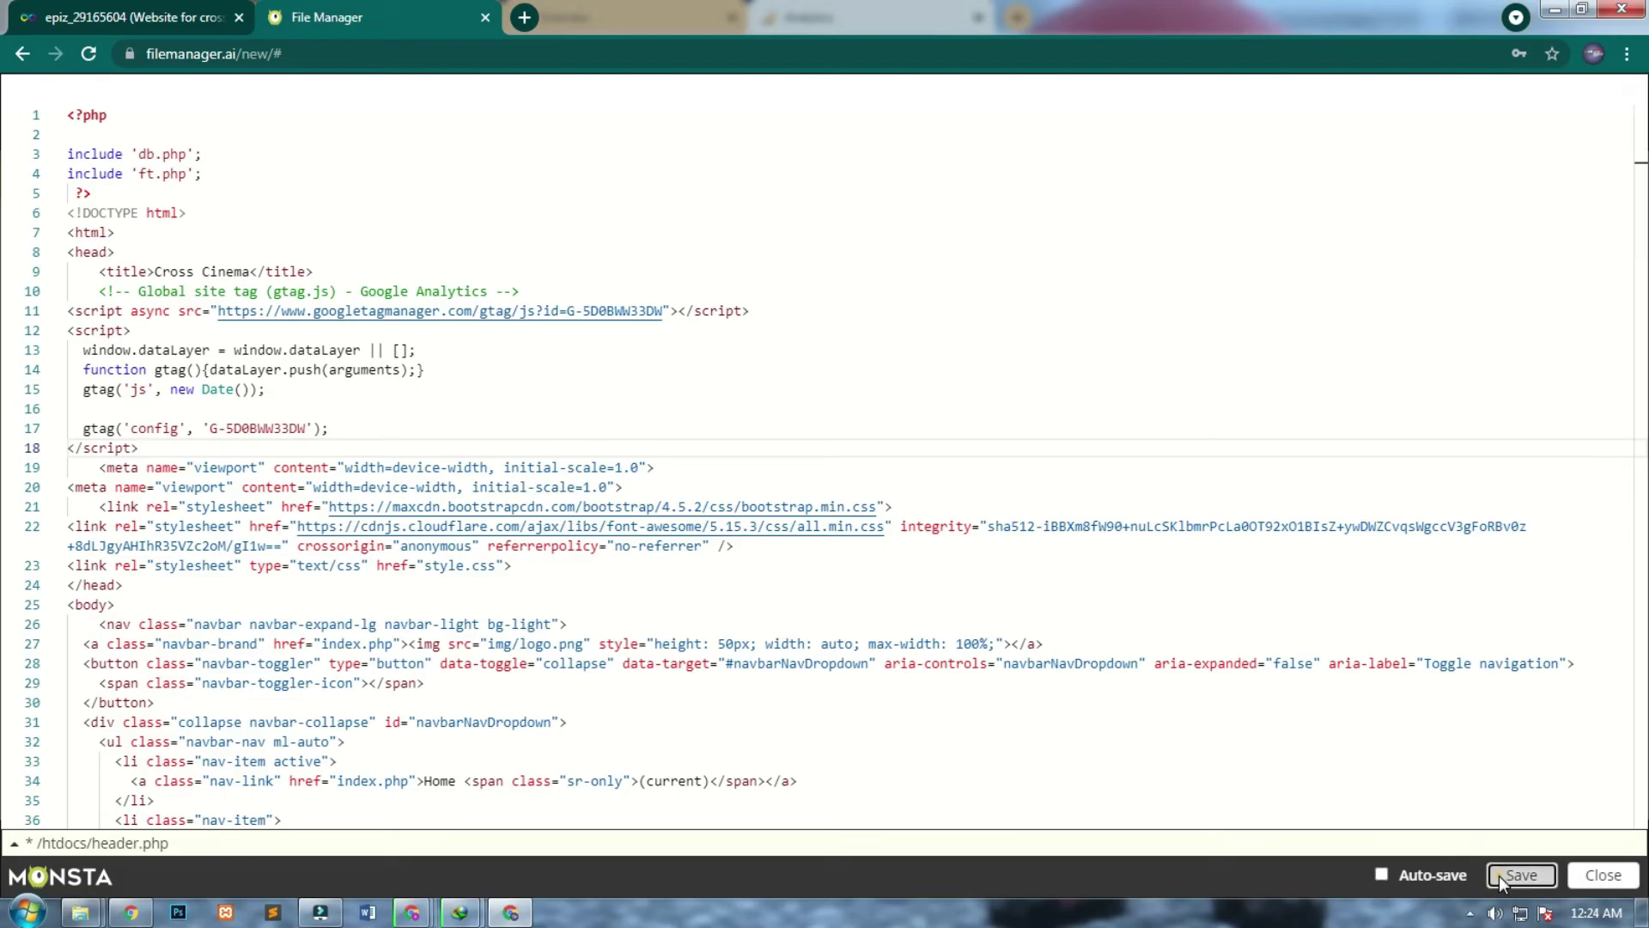
{"action": "left_click", "coordinate": [1618, 878]}
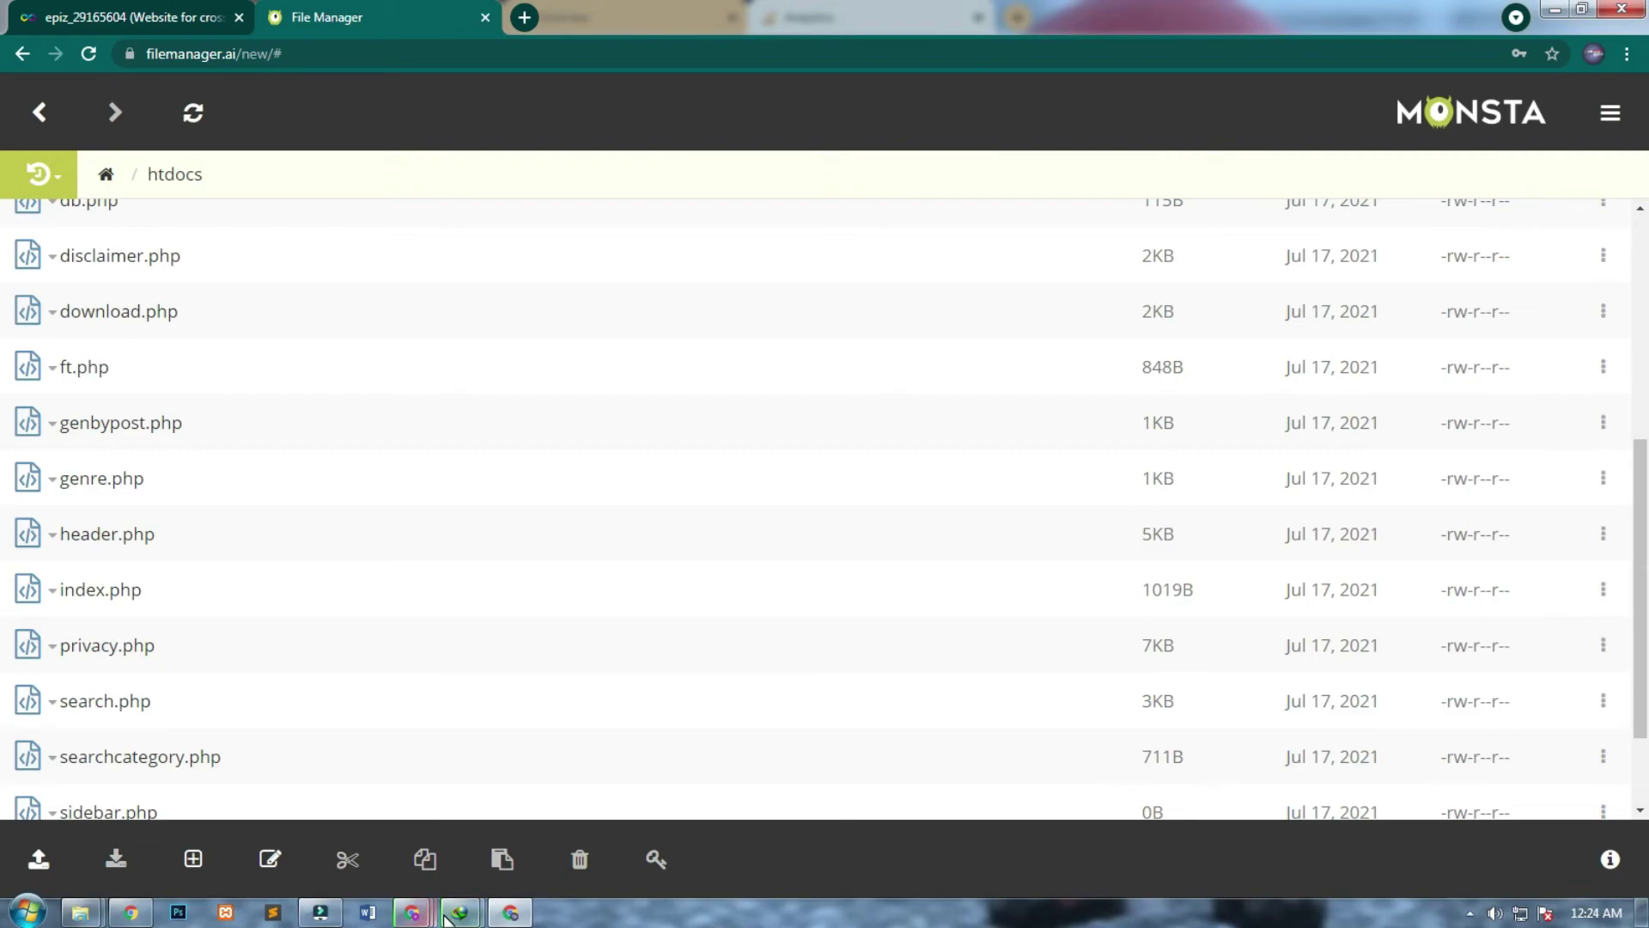
{"action": "mouse_move", "coordinate": [488, 915]}
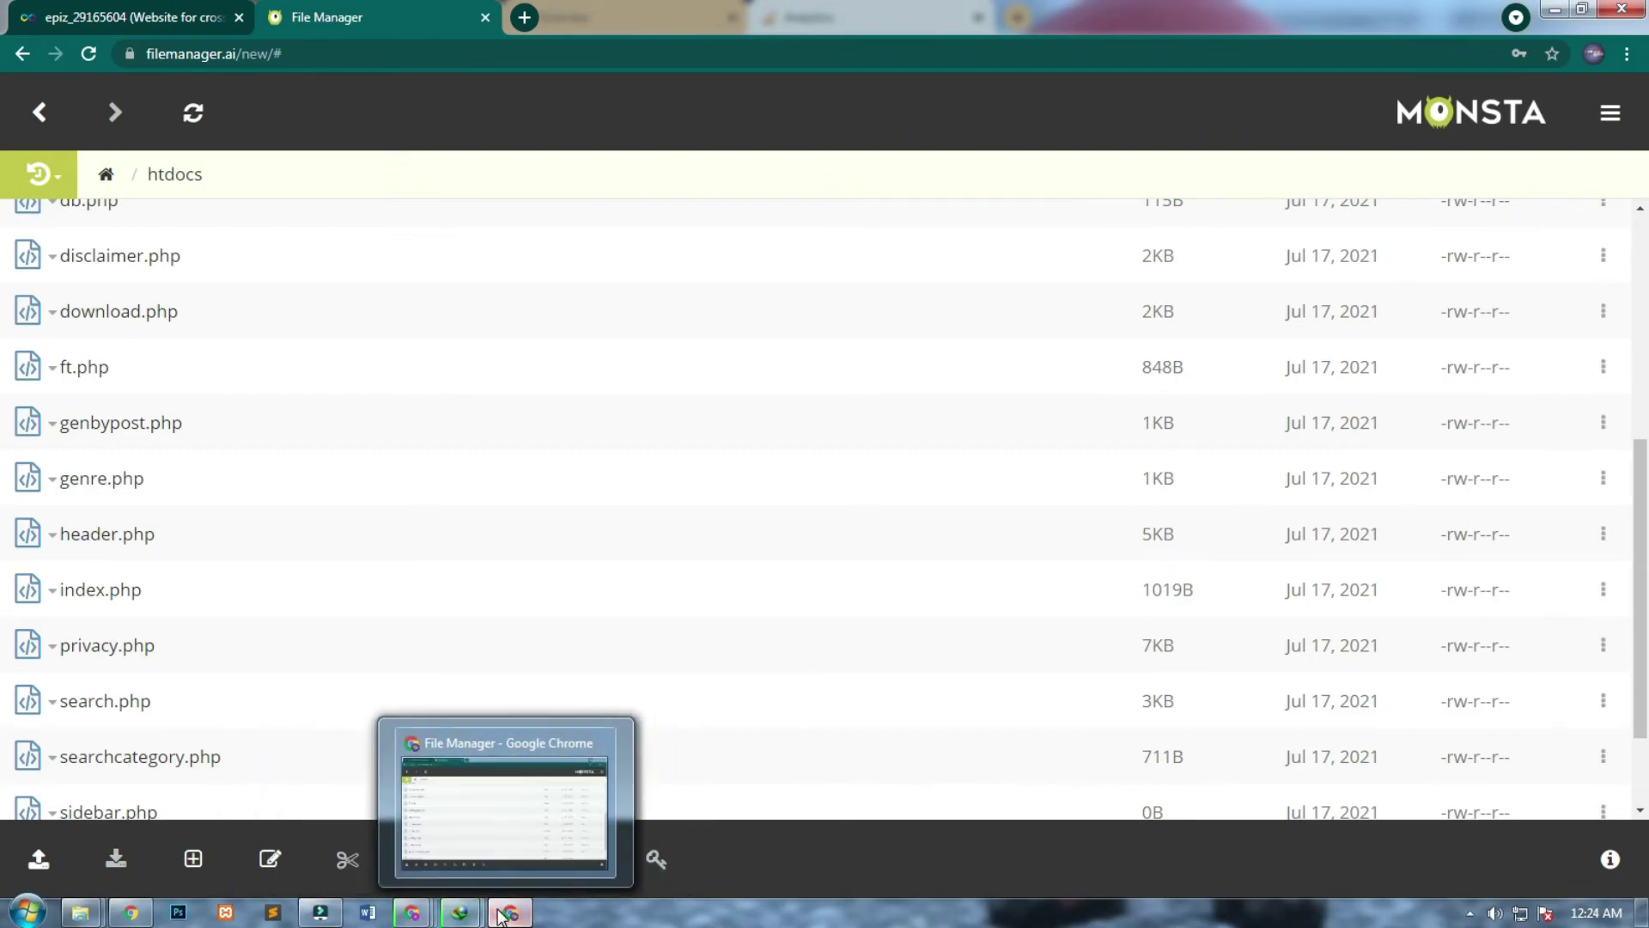
{"action": "mouse_move", "coordinate": [413, 912]}
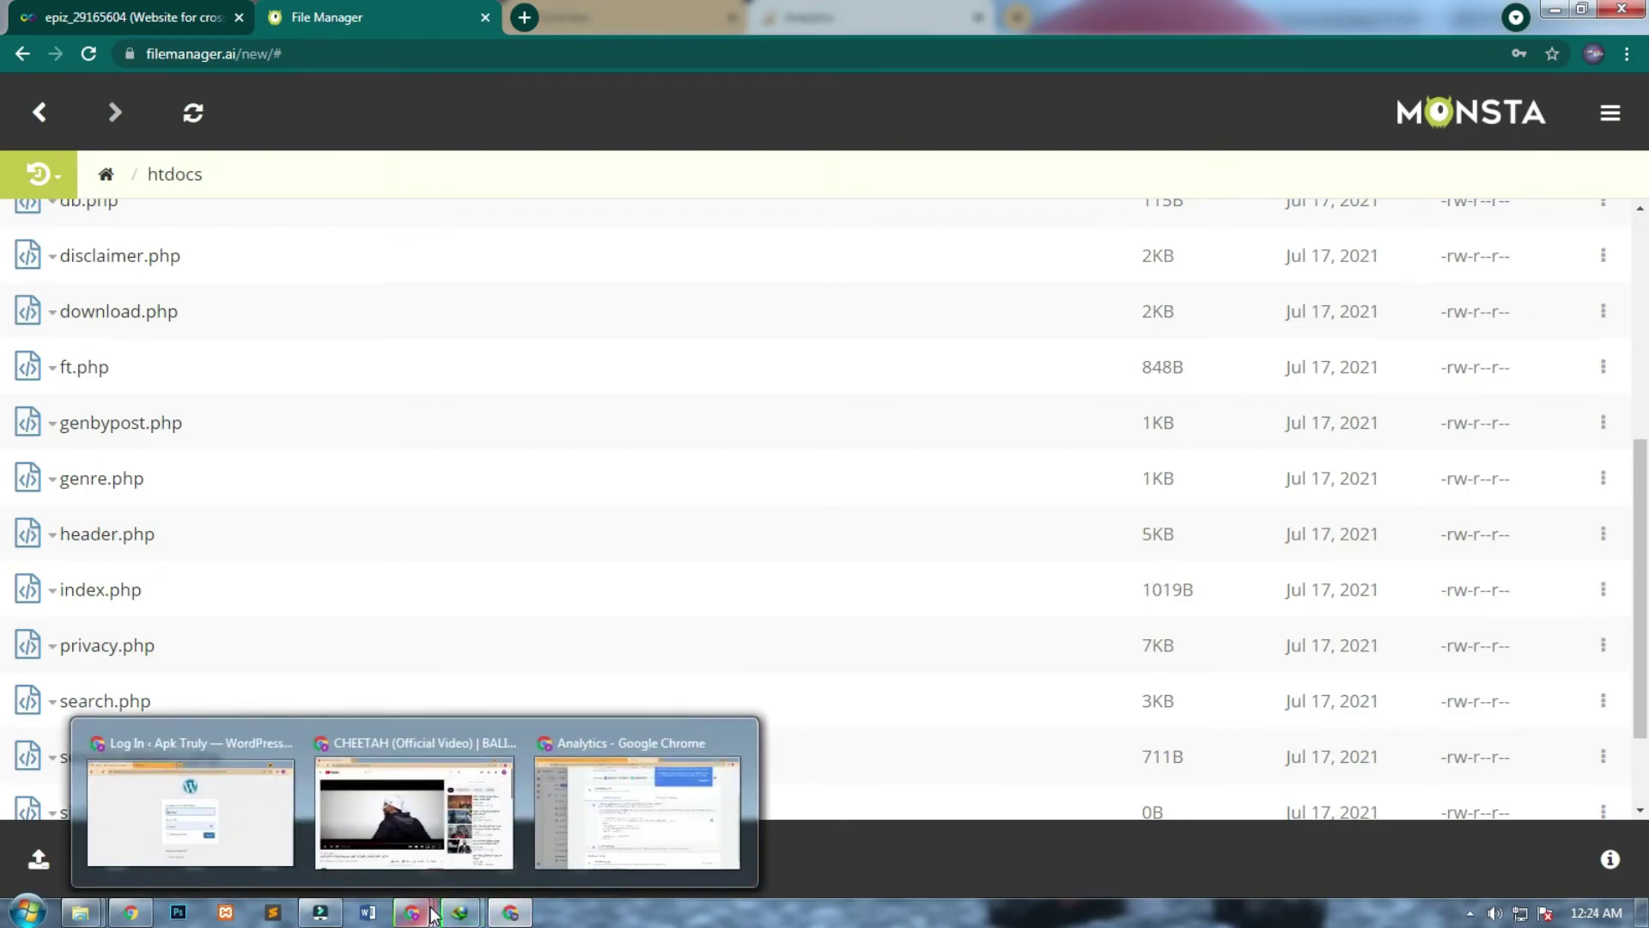
{"action": "left_click", "coordinate": [558, 837]}
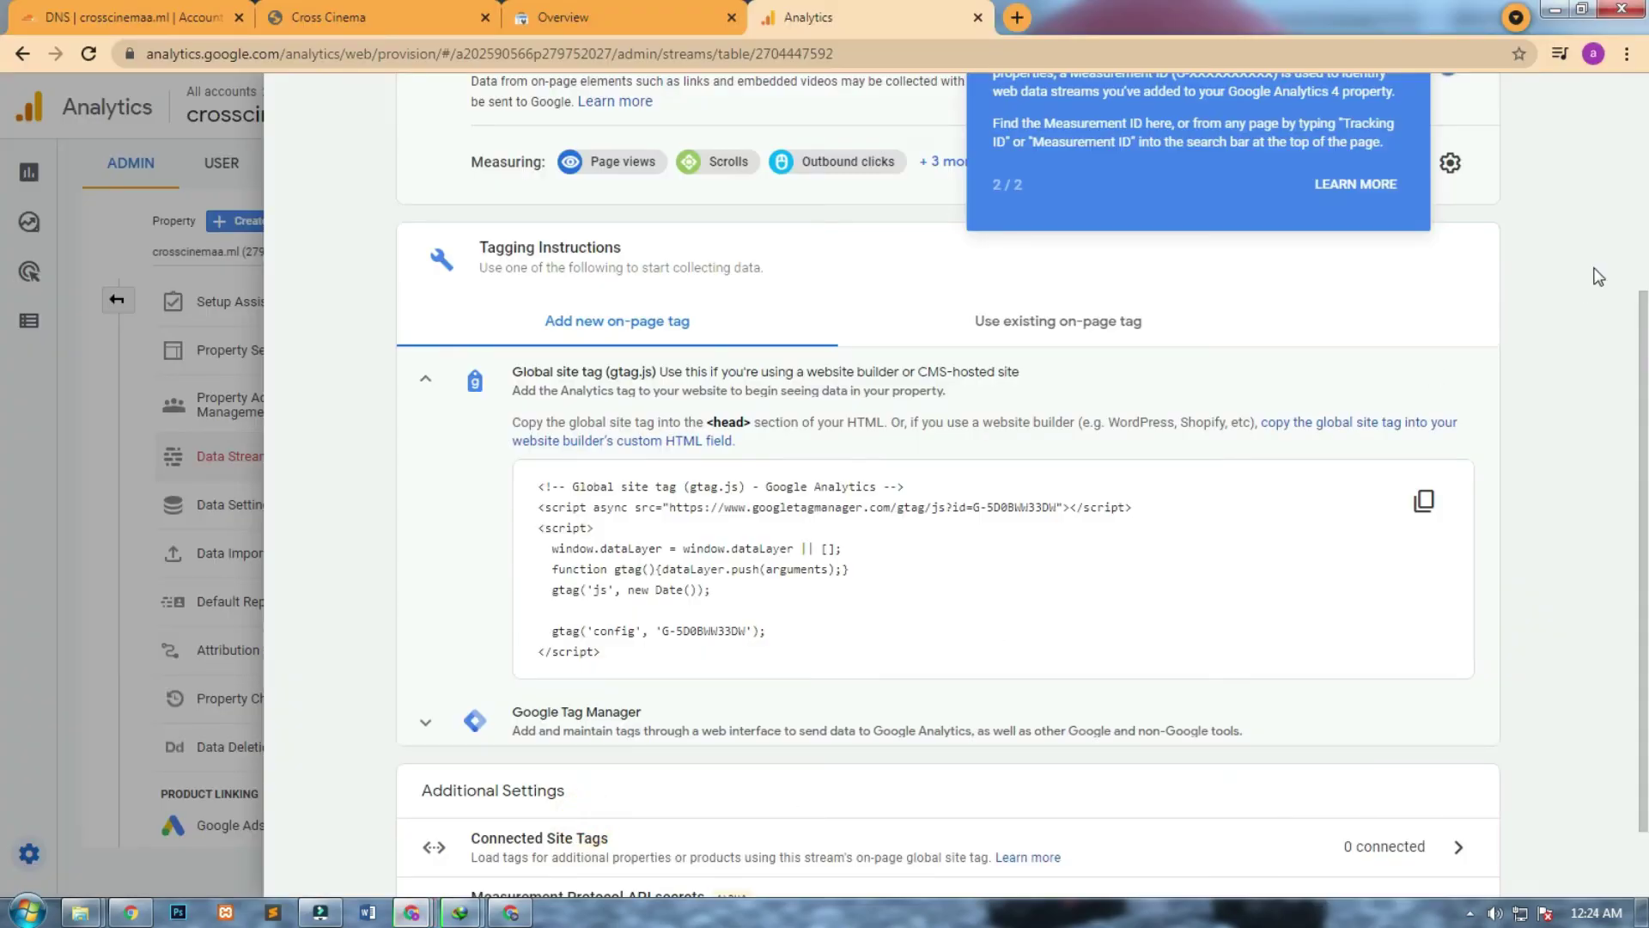
Look into the connected site tags panel, start filling a tag, then close it.
{"action": "scroll", "coordinate": [1642, 361], "scroll_direction": "down", "scroll_amount": 1}
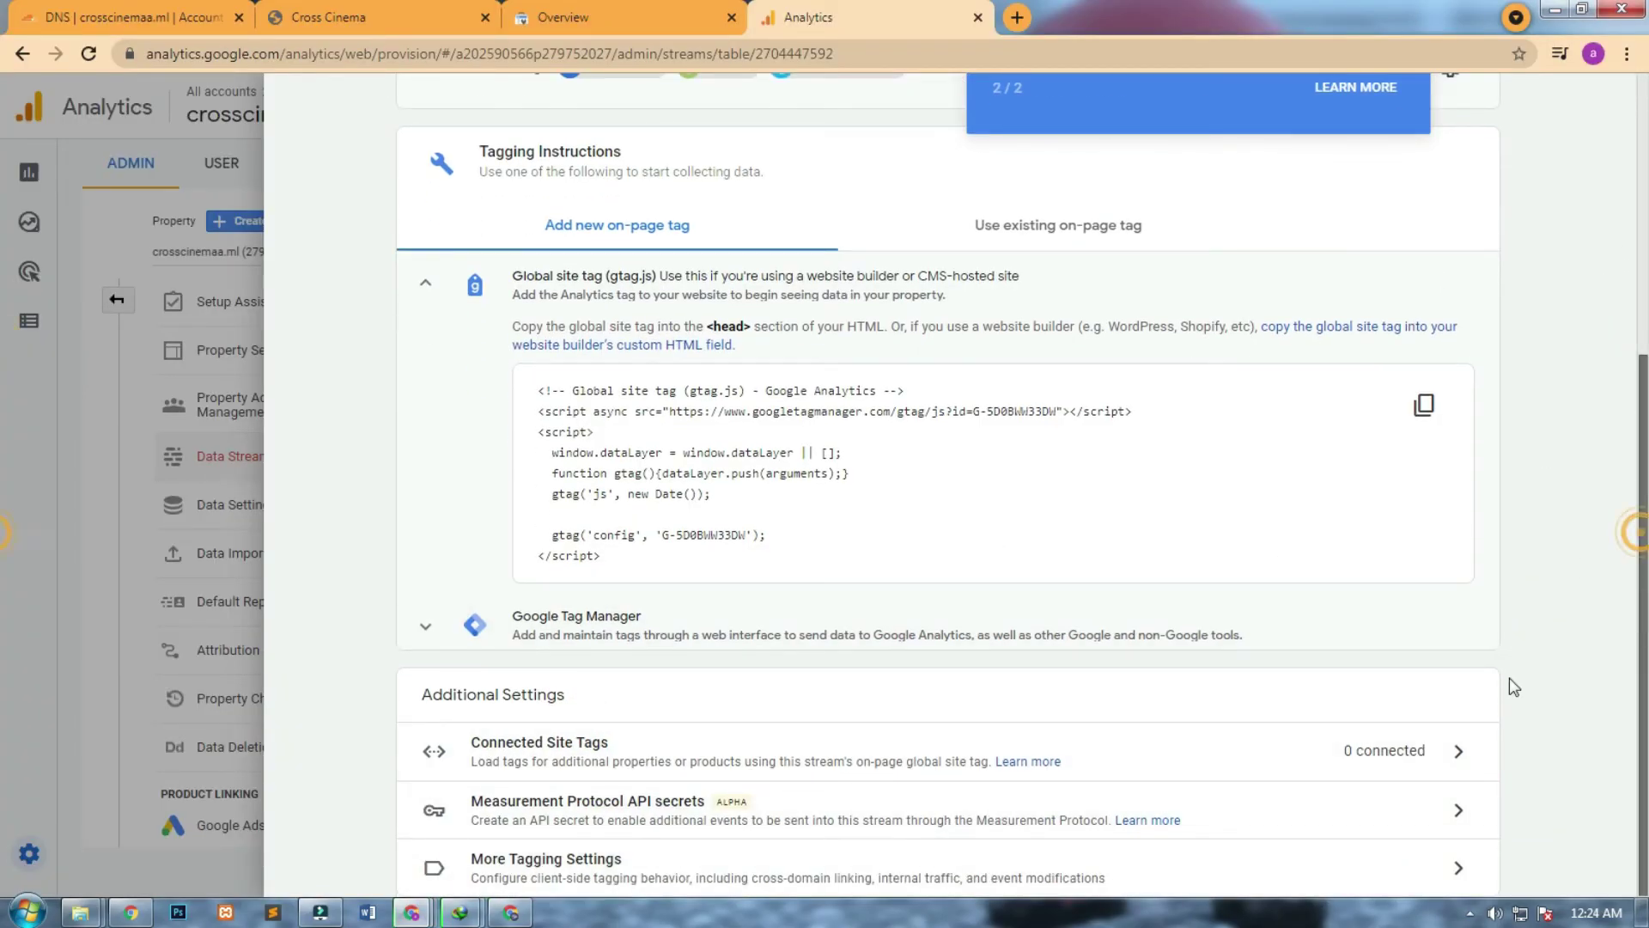
{"action": "left_click", "coordinate": [757, 764]}
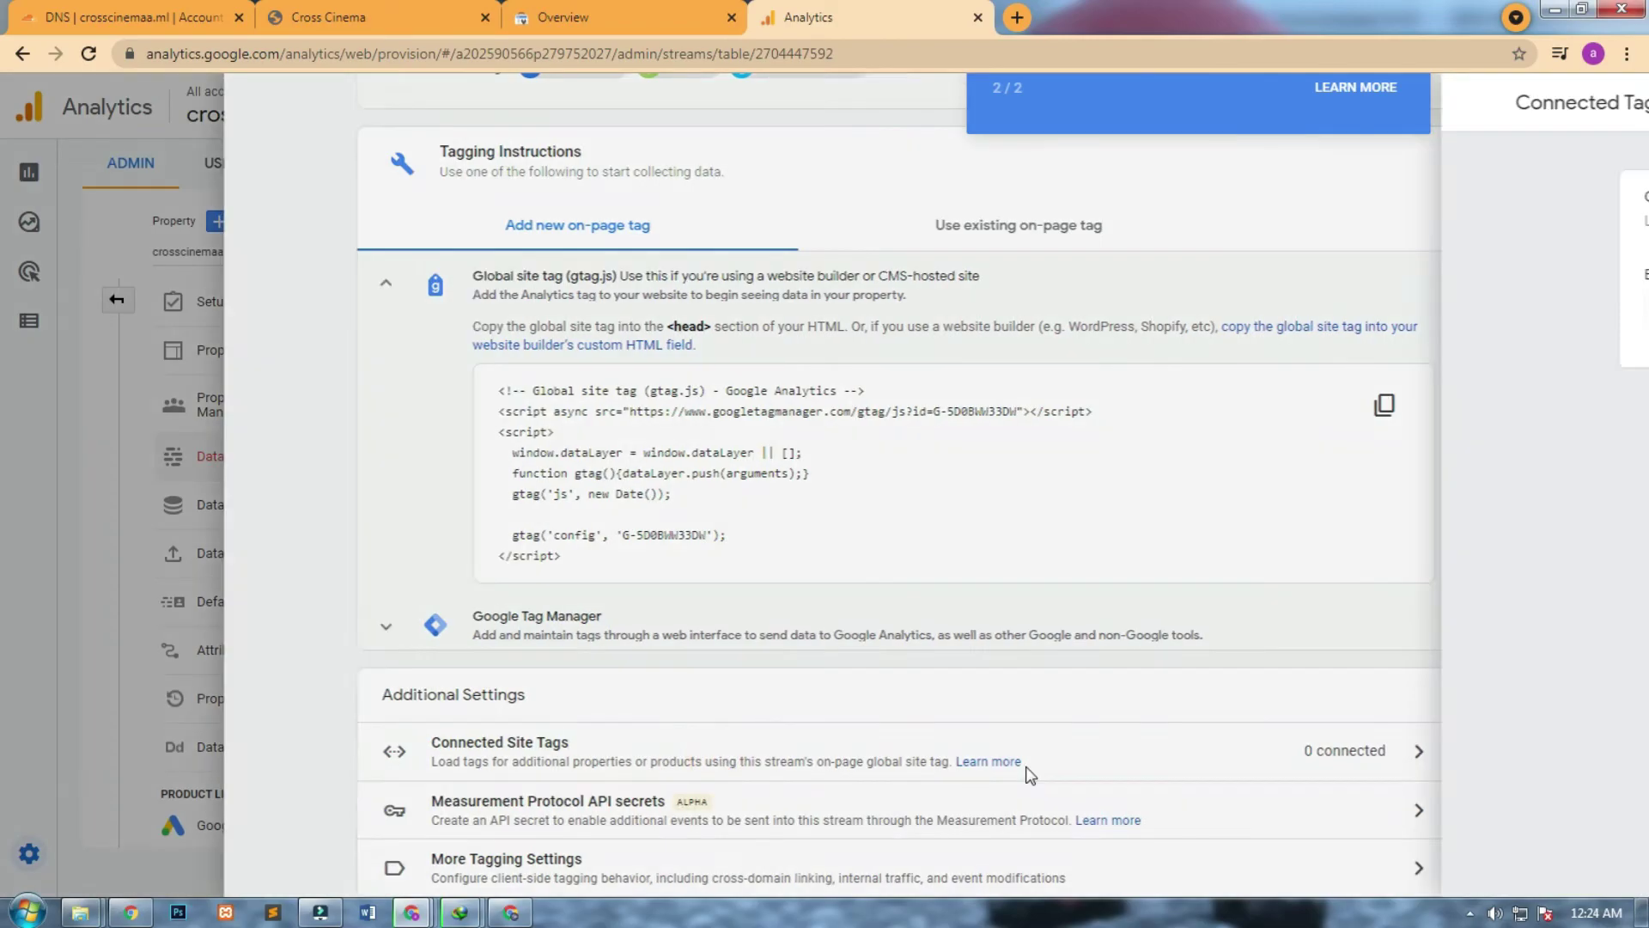
{"action": "left_click", "coordinate": [644, 302]}
{"action": "left_click", "coordinate": [965, 309]}
{"action": "left_click", "coordinate": [302, 103]}
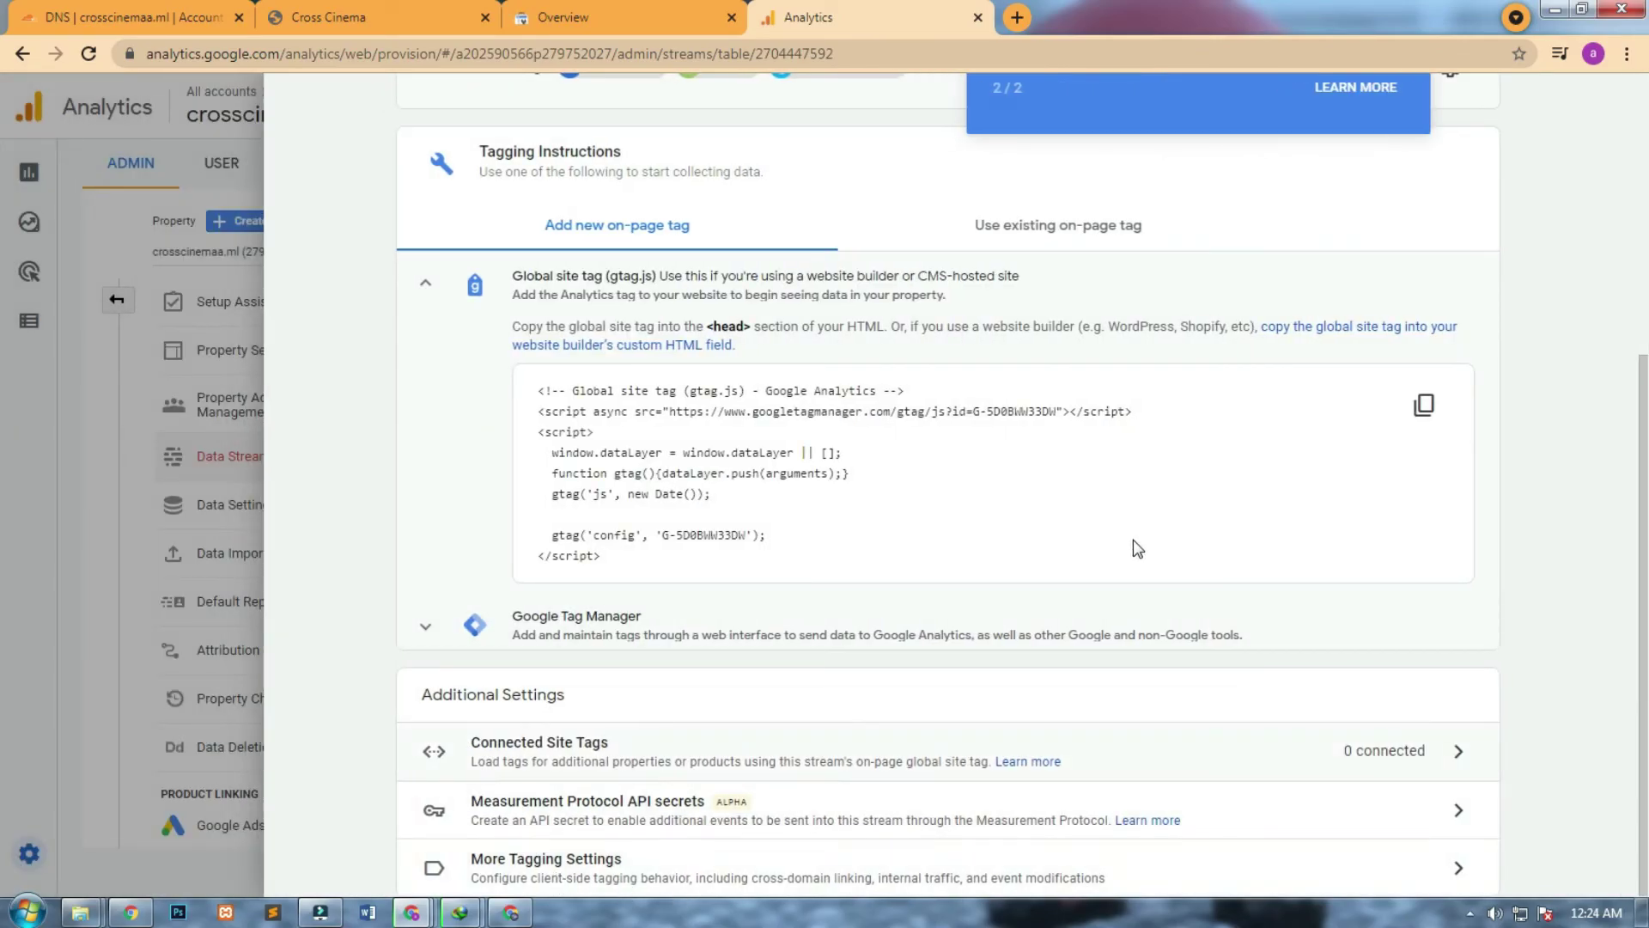
Dismiss the Measurement ID explanation and close the Cross Cinema web stream details.
{"action": "scroll", "coordinate": [1604, 416], "scroll_direction": "up", "scroll_amount": 5}
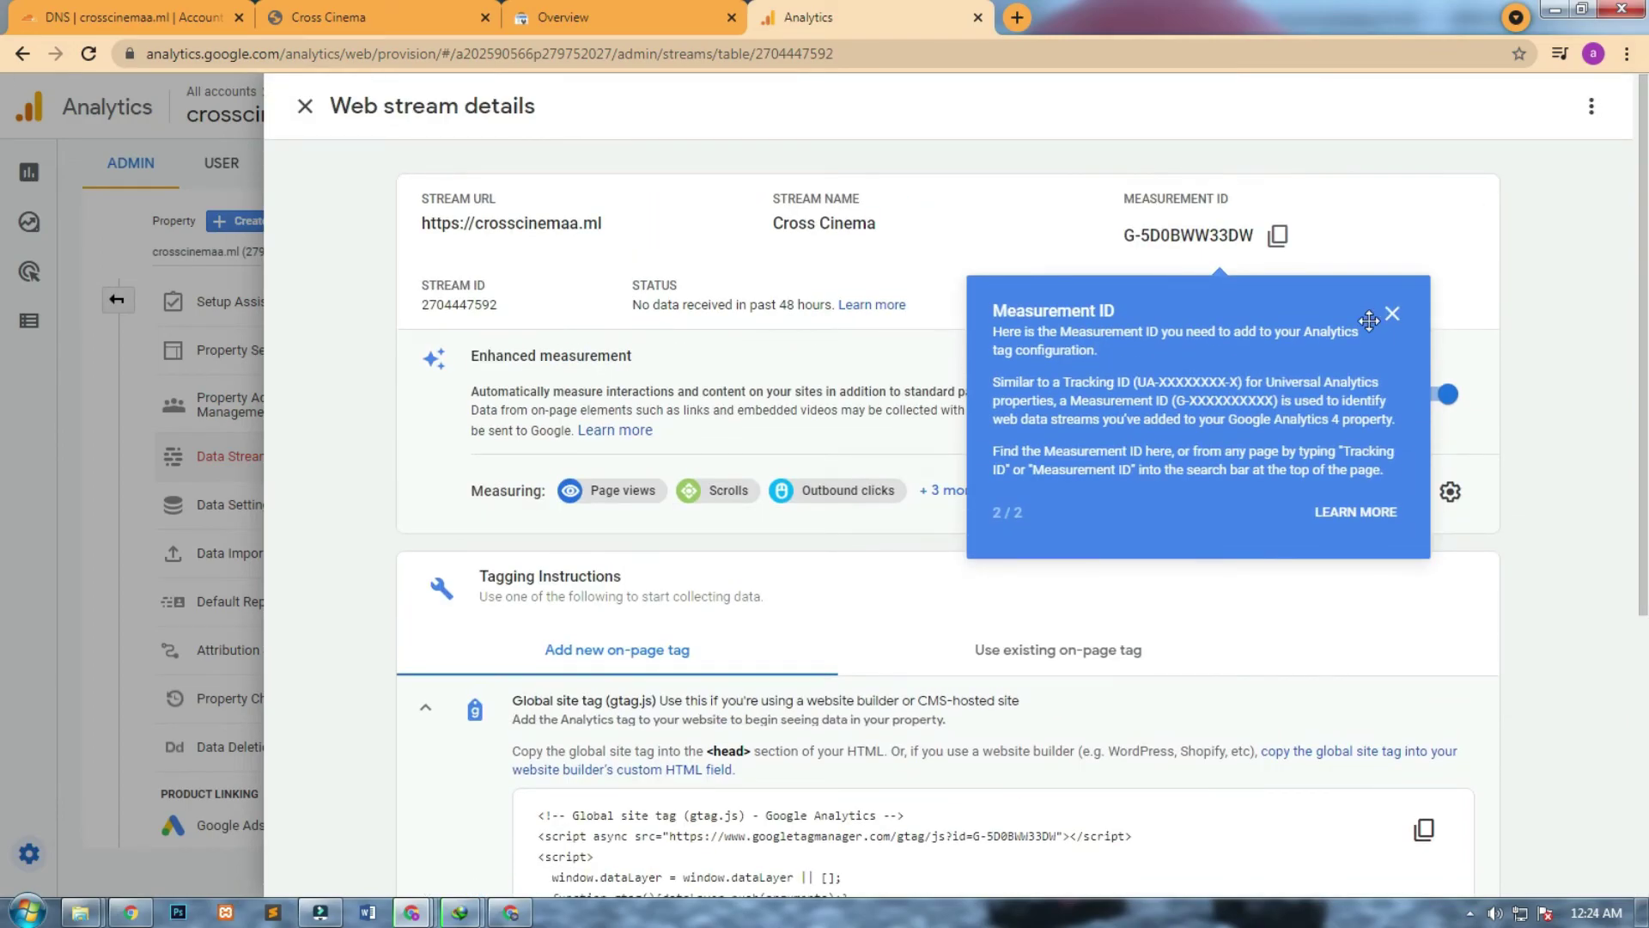
{"action": "left_click", "coordinate": [1391, 314]}
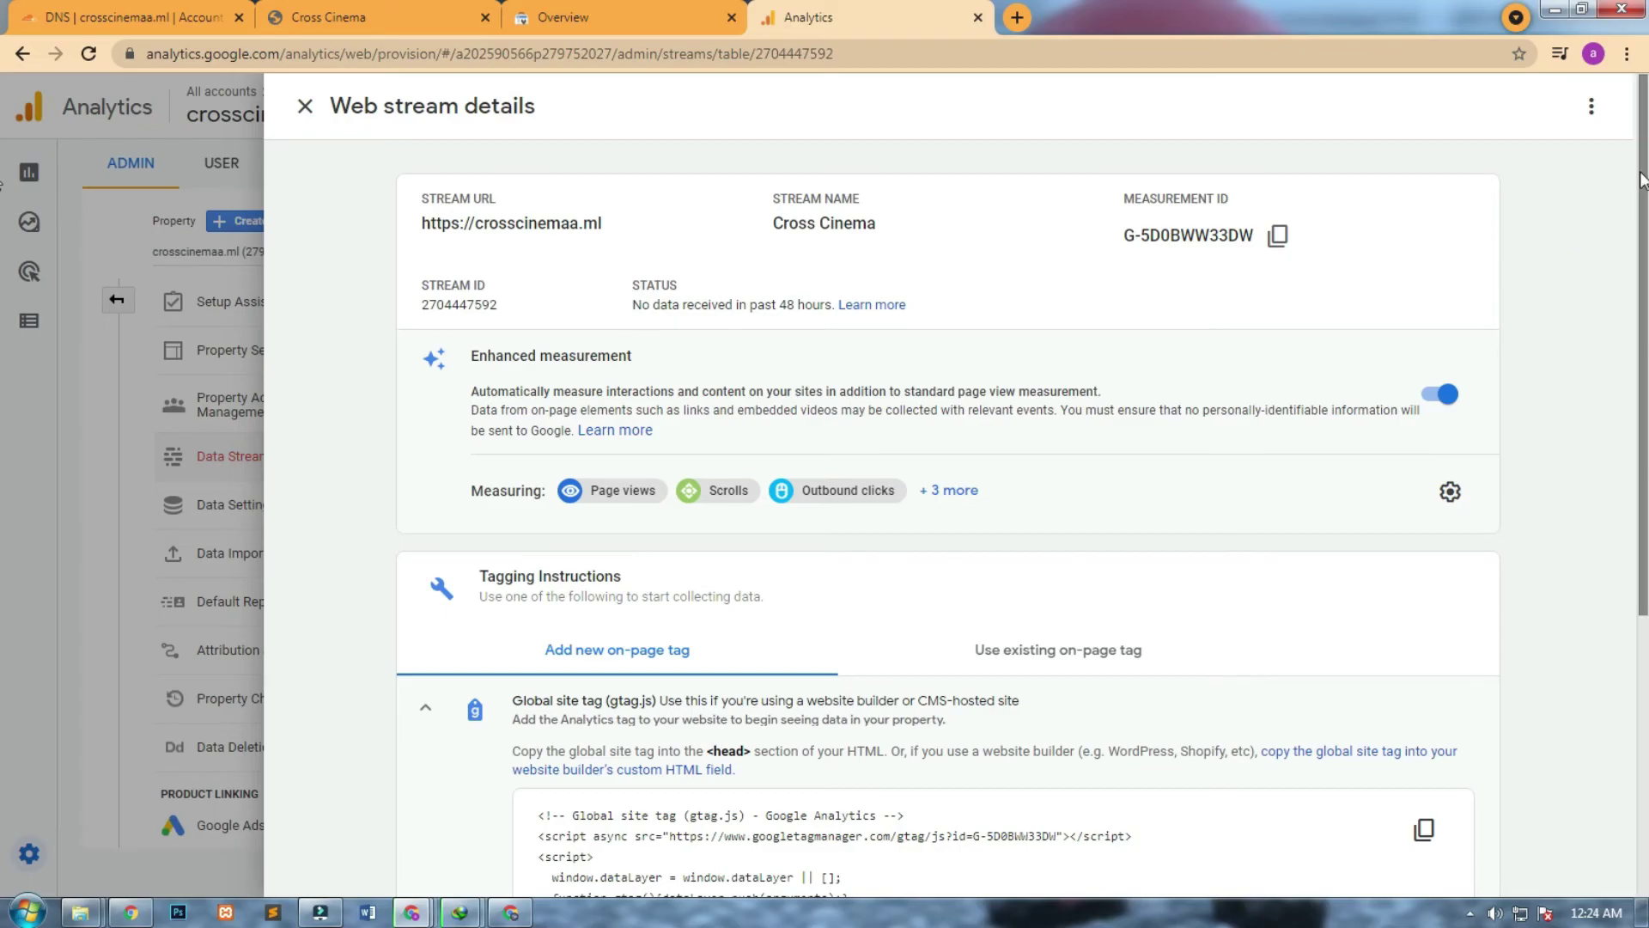
{"action": "scroll", "coordinate": [1589, 497], "scroll_direction": "down", "scroll_amount": 5}
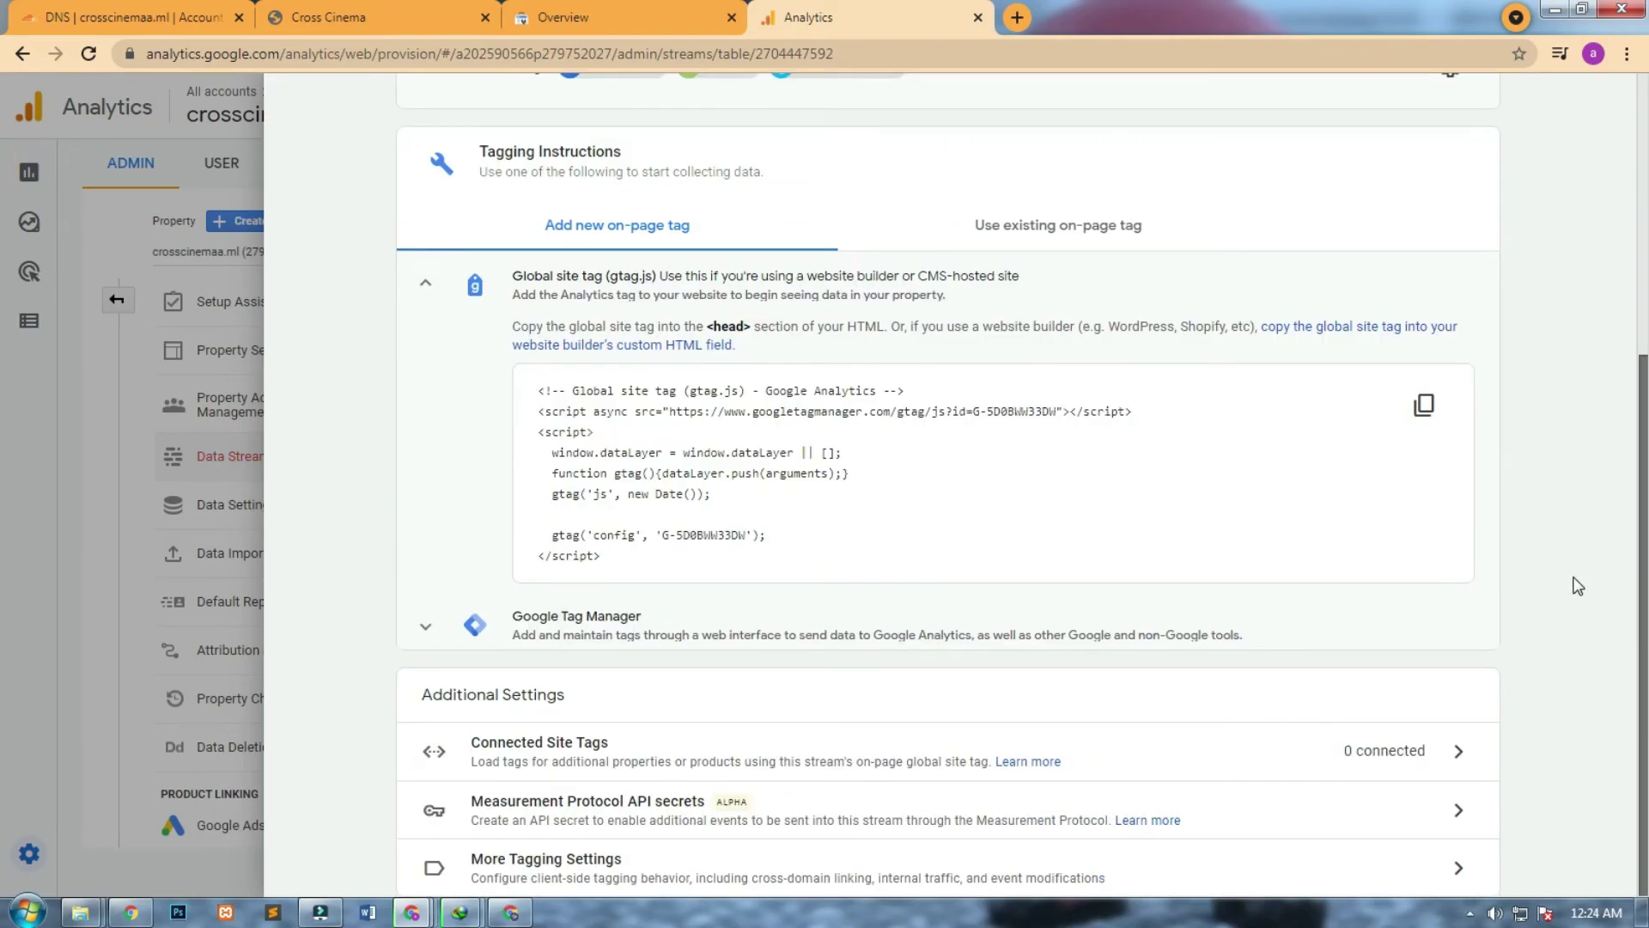
{"action": "scroll", "coordinate": [1626, 395], "scroll_direction": "up", "scroll_amount": 5}
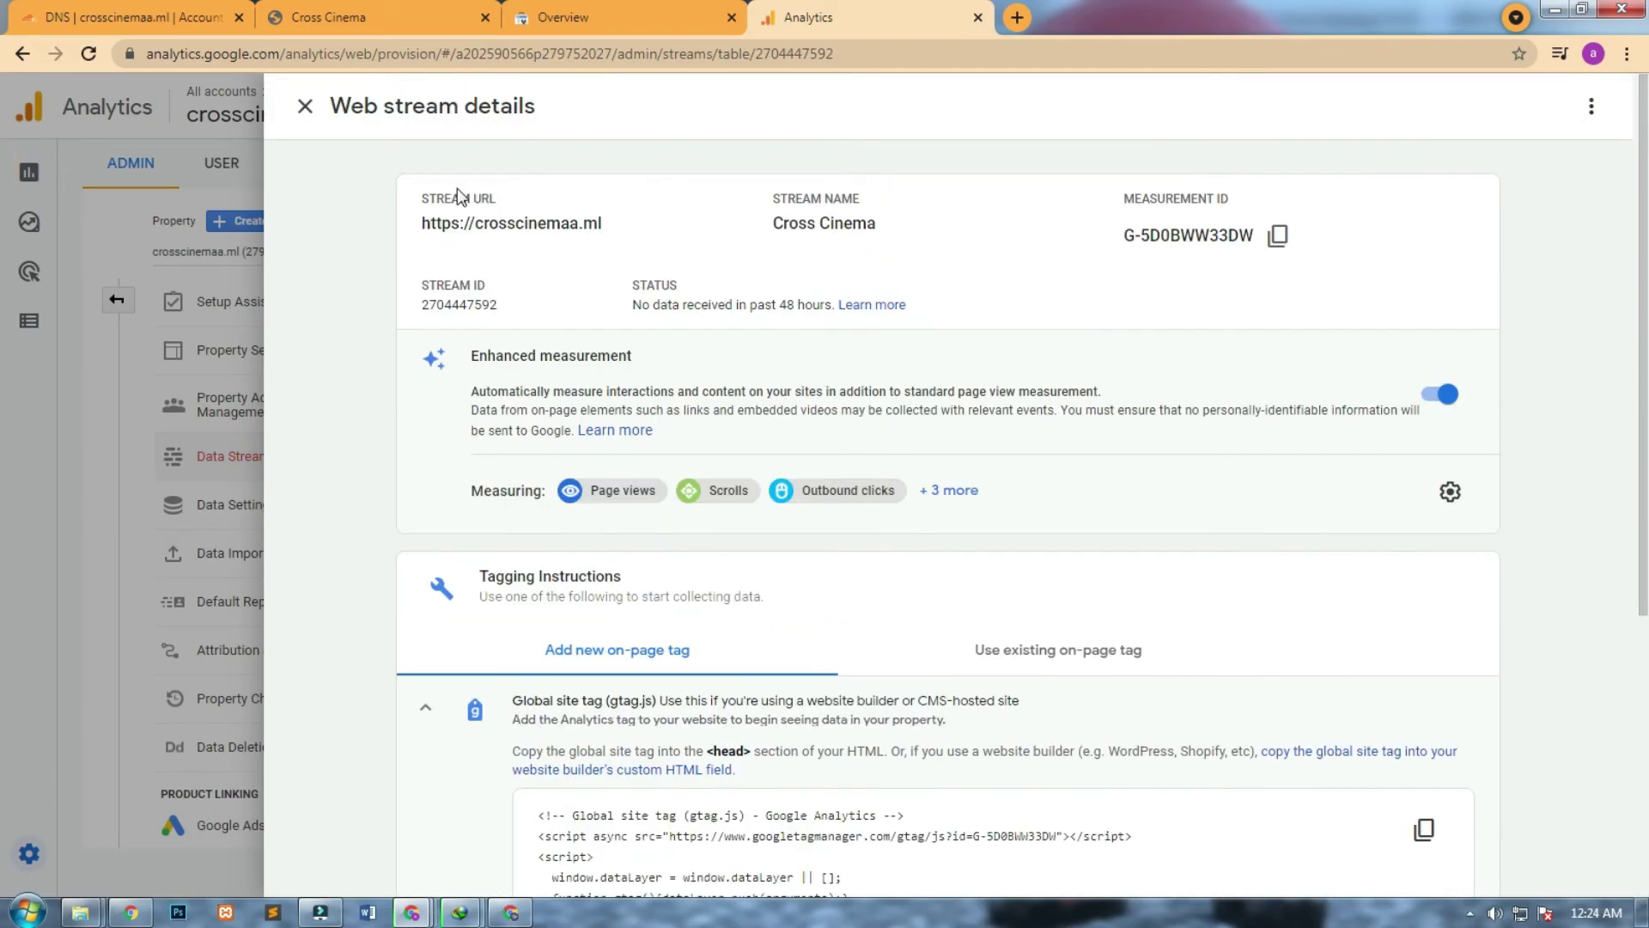
{"action": "left_click", "coordinate": [306, 108]}
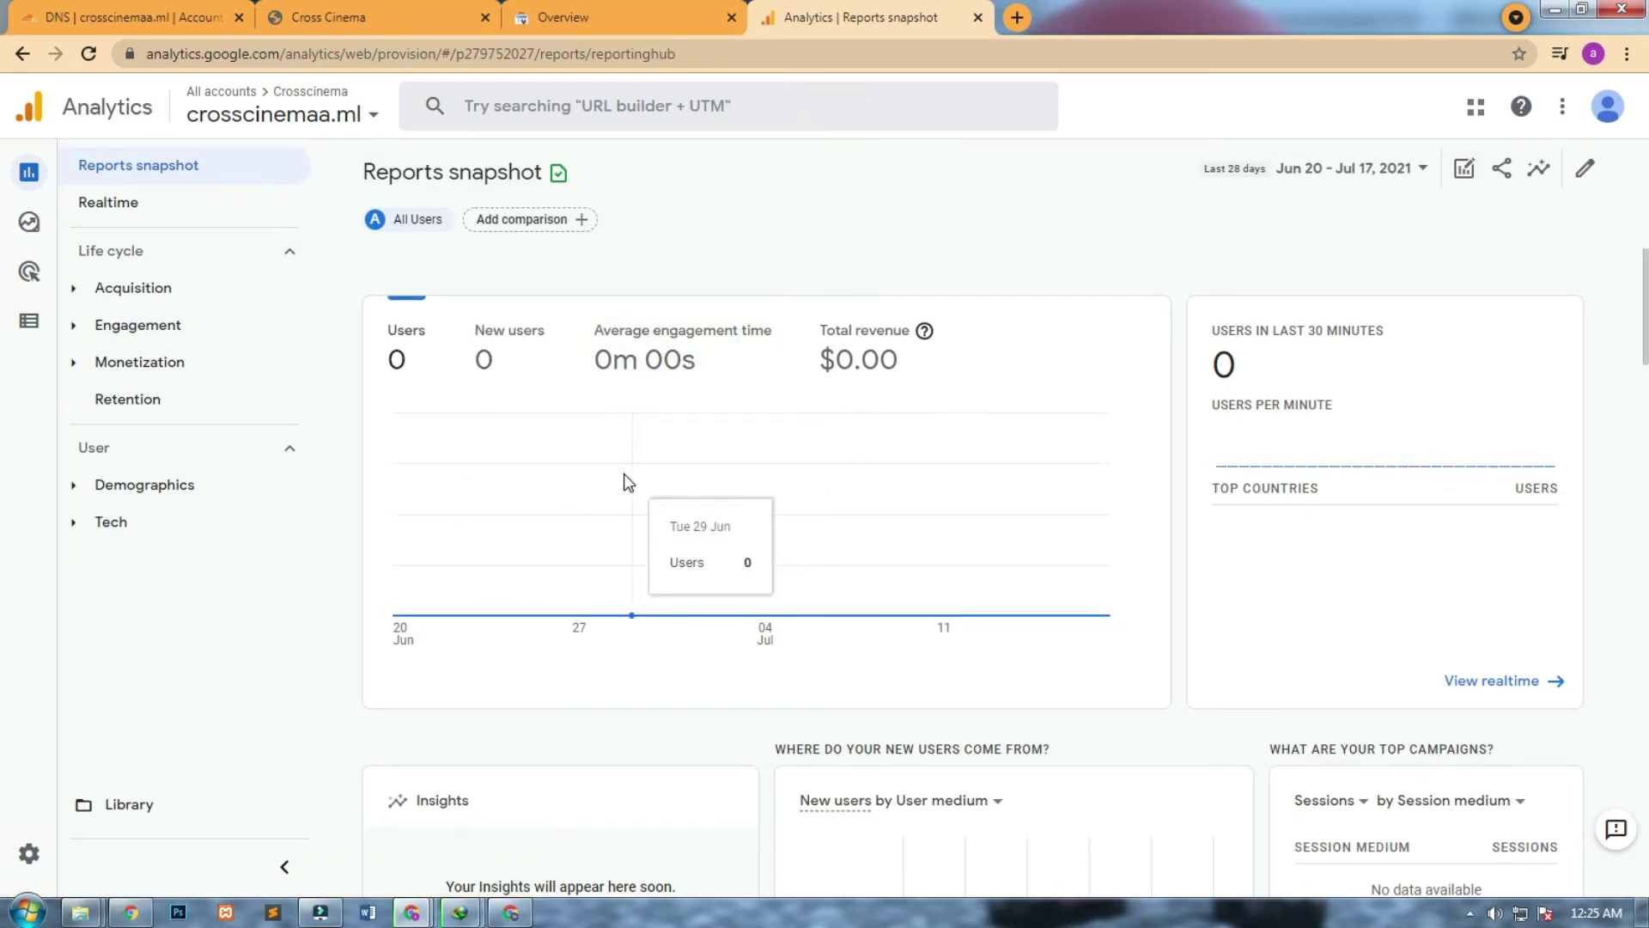
Reload the Cross Cinema disclaimer page to register a visit, then return to the Analytics Reports snapshot.
{"action": "left_click", "coordinate": [288, 118]}
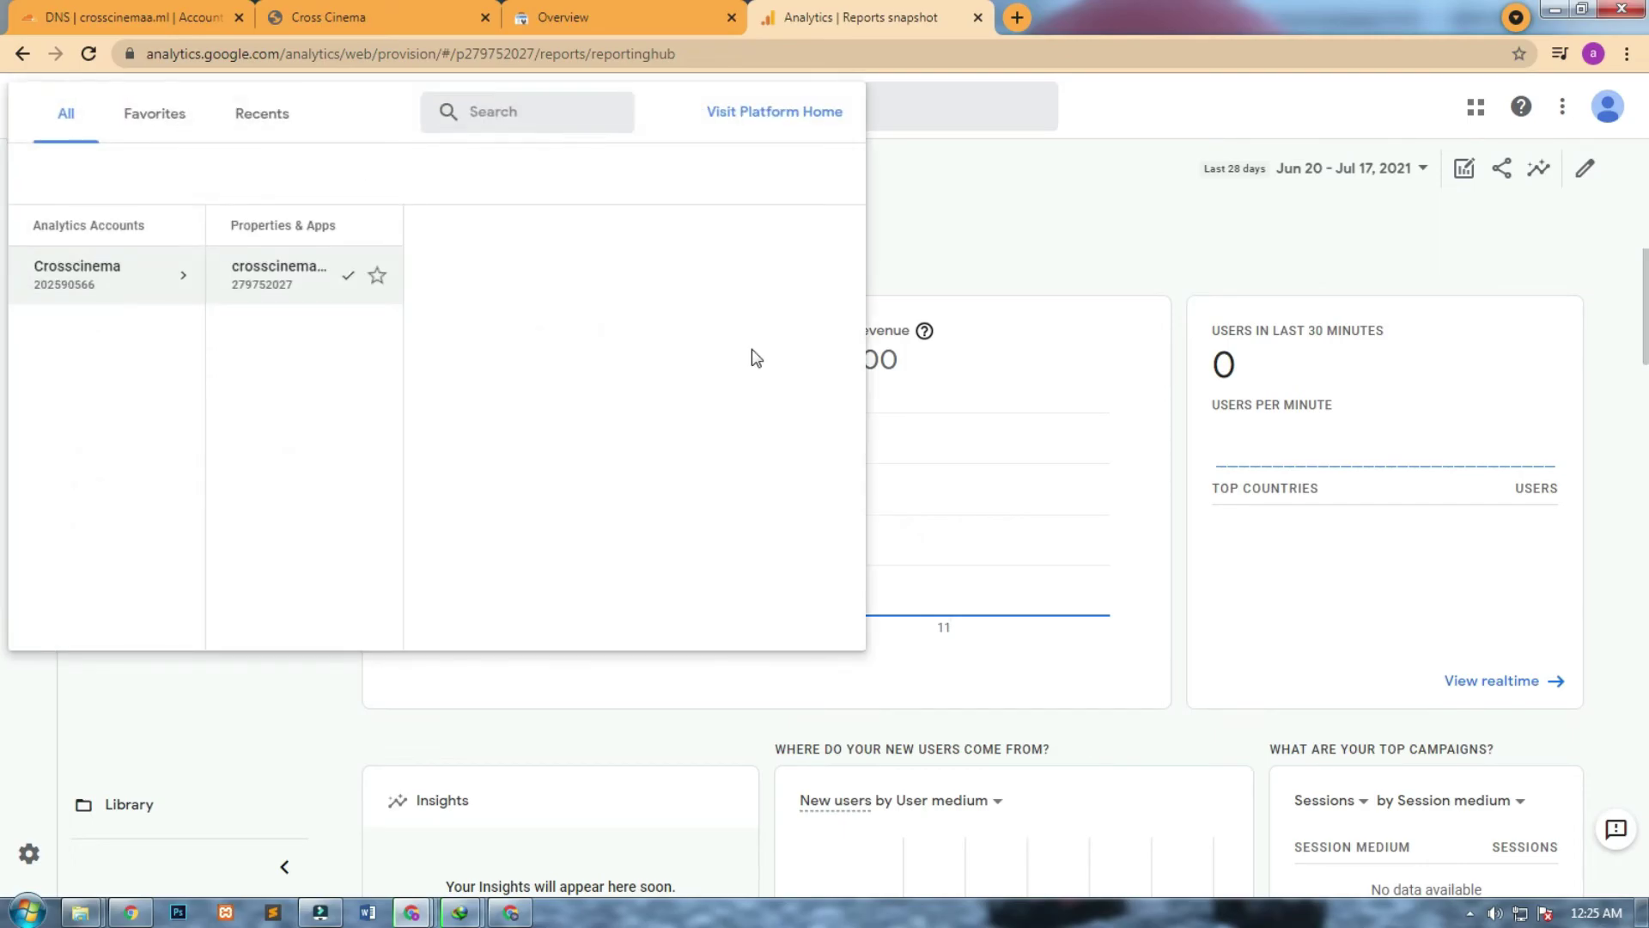
{"action": "left_click", "coordinate": [1016, 402]}
{"action": "left_click", "coordinate": [333, 17]}
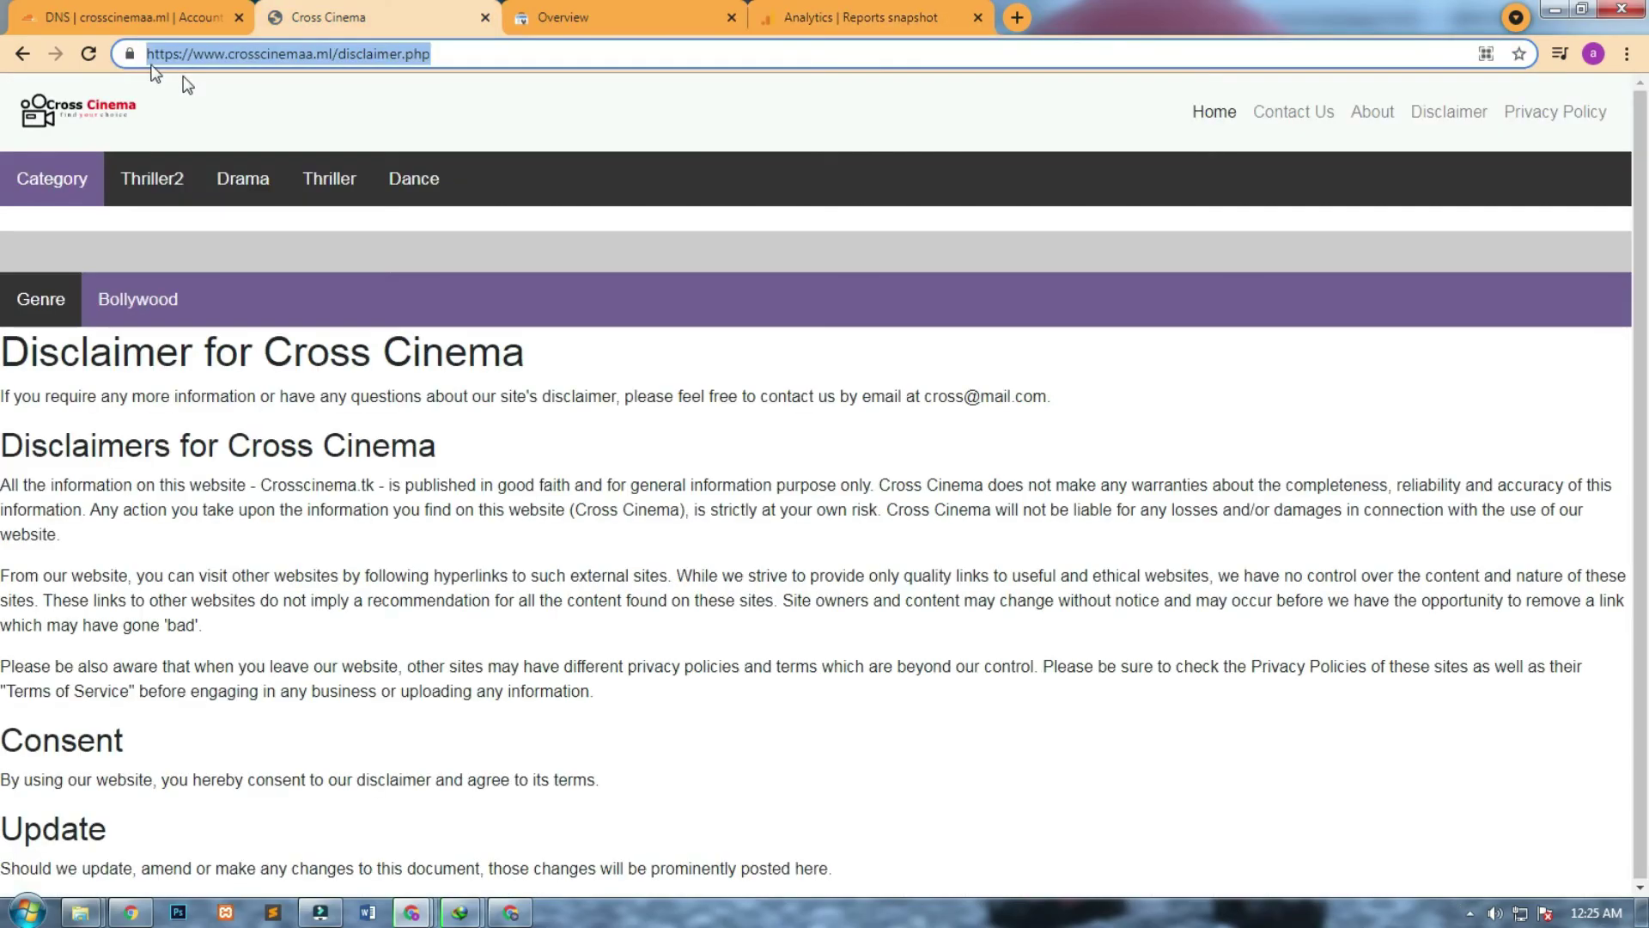
{"action": "left_click", "coordinate": [88, 53]}
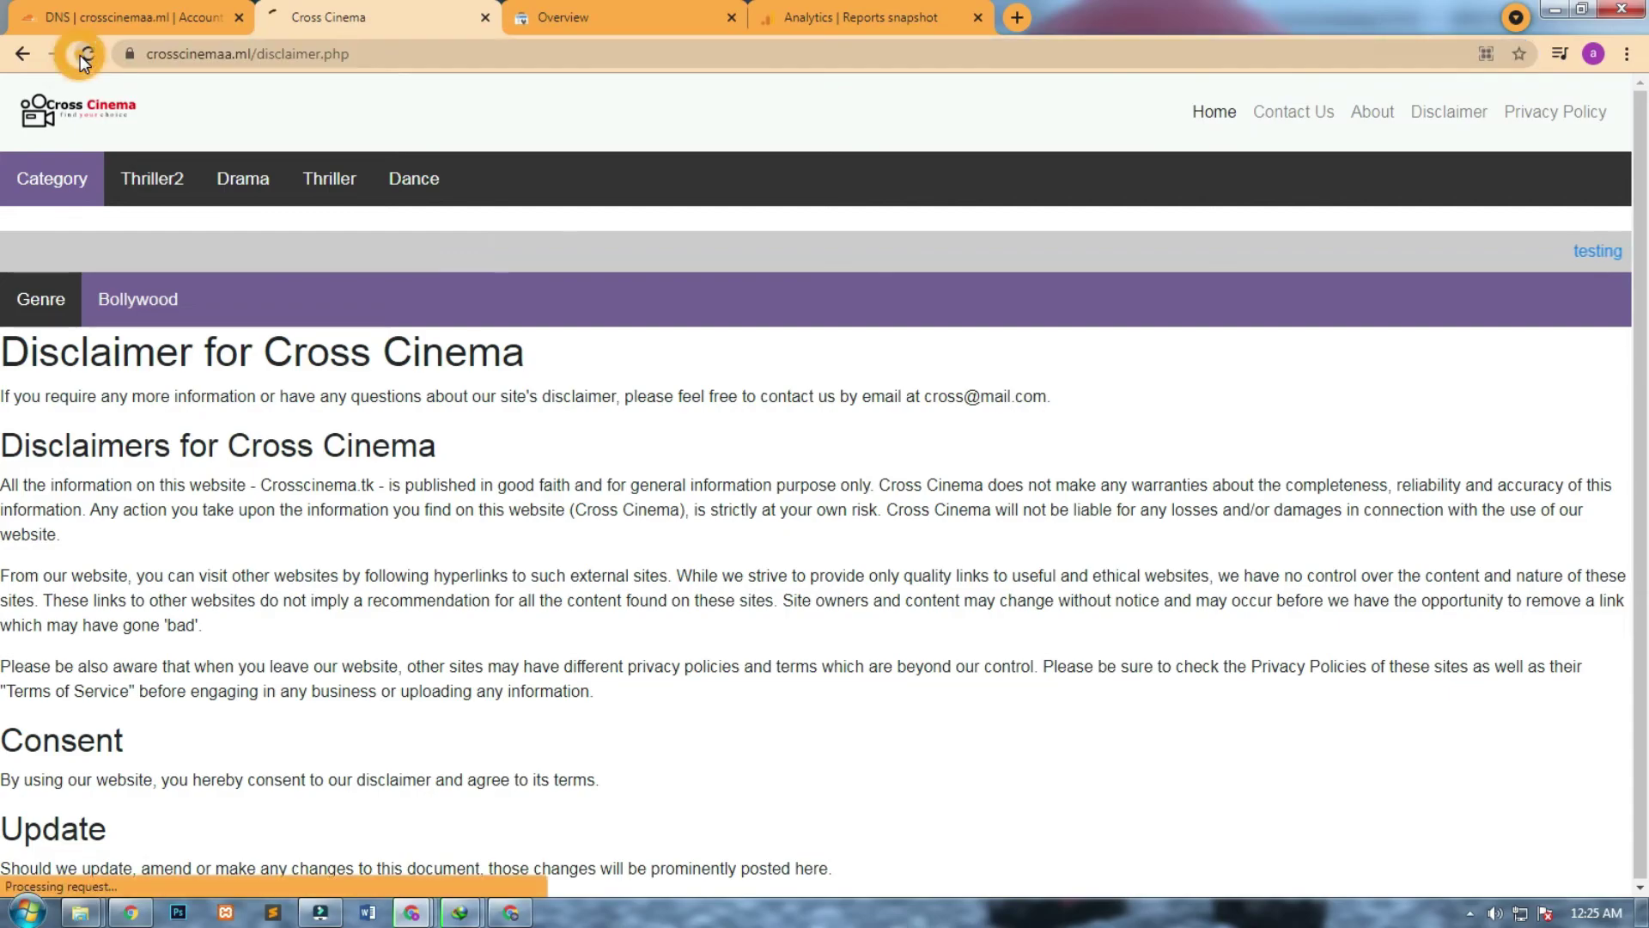
{"action": "left_click", "coordinate": [849, 10]}
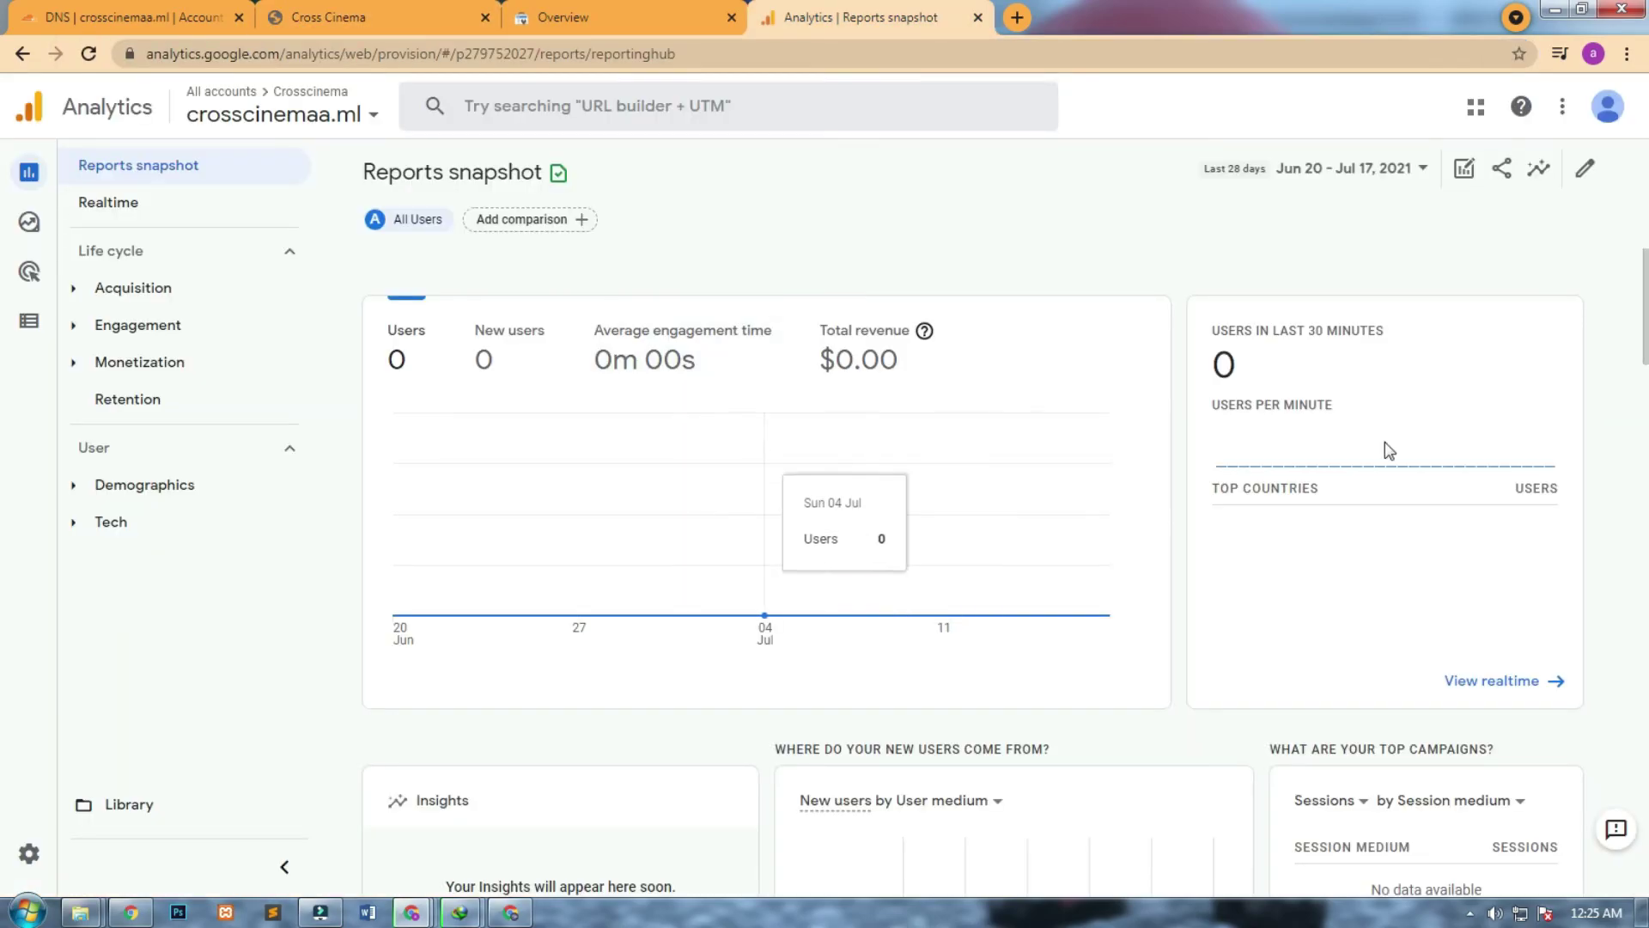
Highlight the users-in-last-30-minutes count and the users-per-minute label on the Analytics users card.
{"action": "double_click", "coordinate": [1233, 369]}
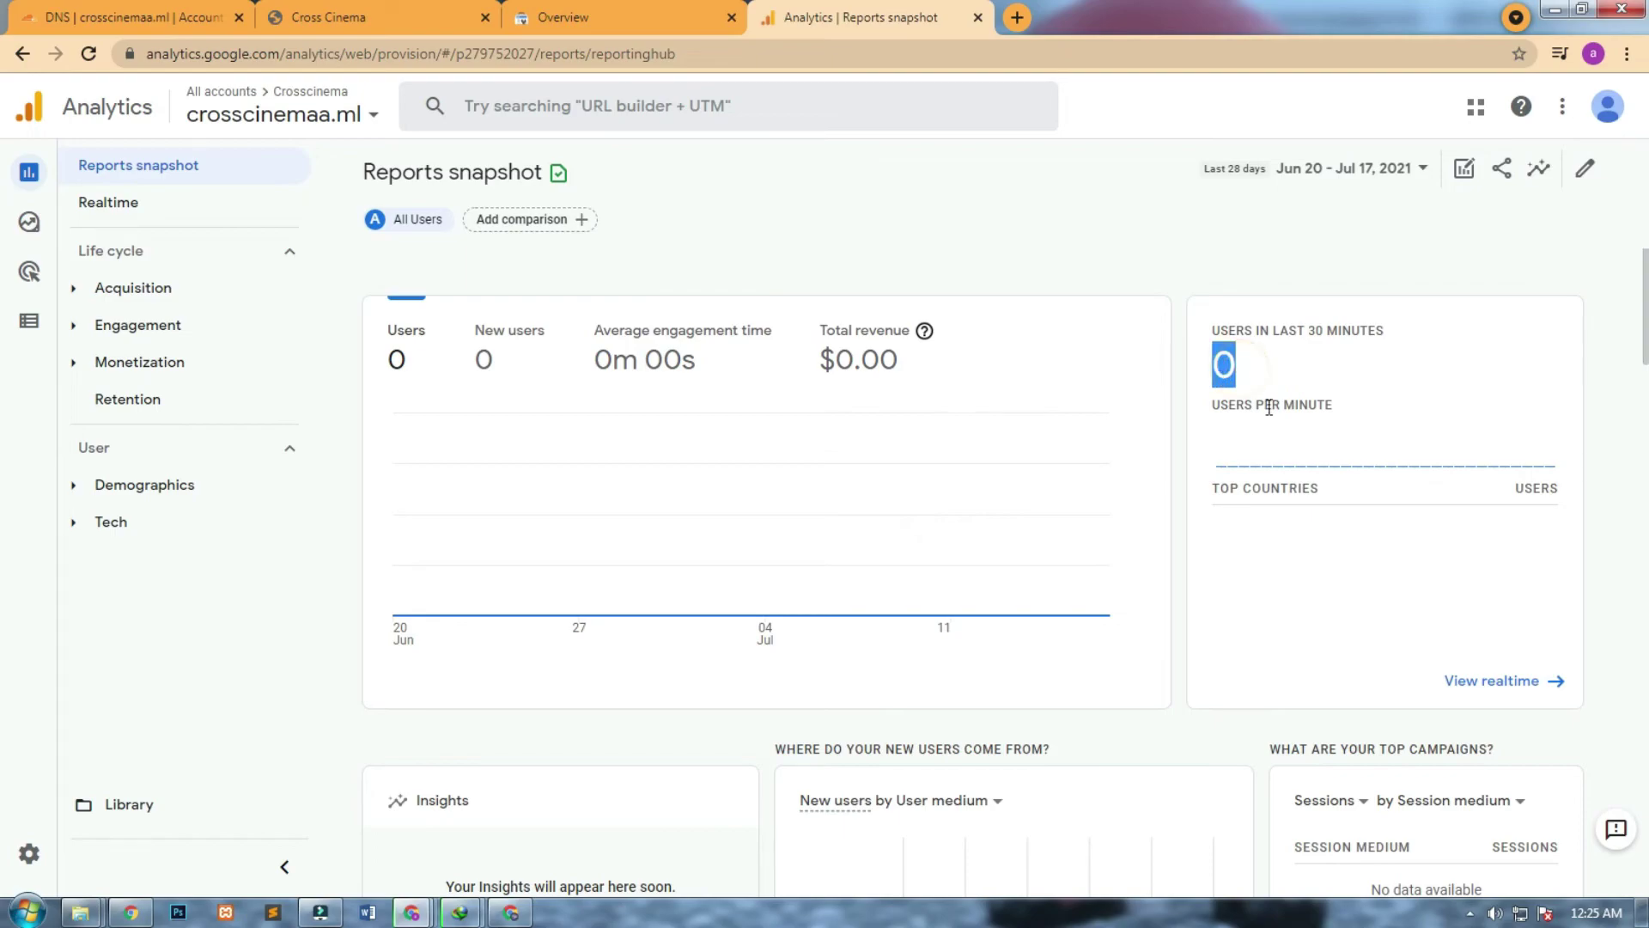
{"action": "triple_click", "coordinate": [1274, 404]}
{"action": "left_click", "coordinate": [1308, 466]}
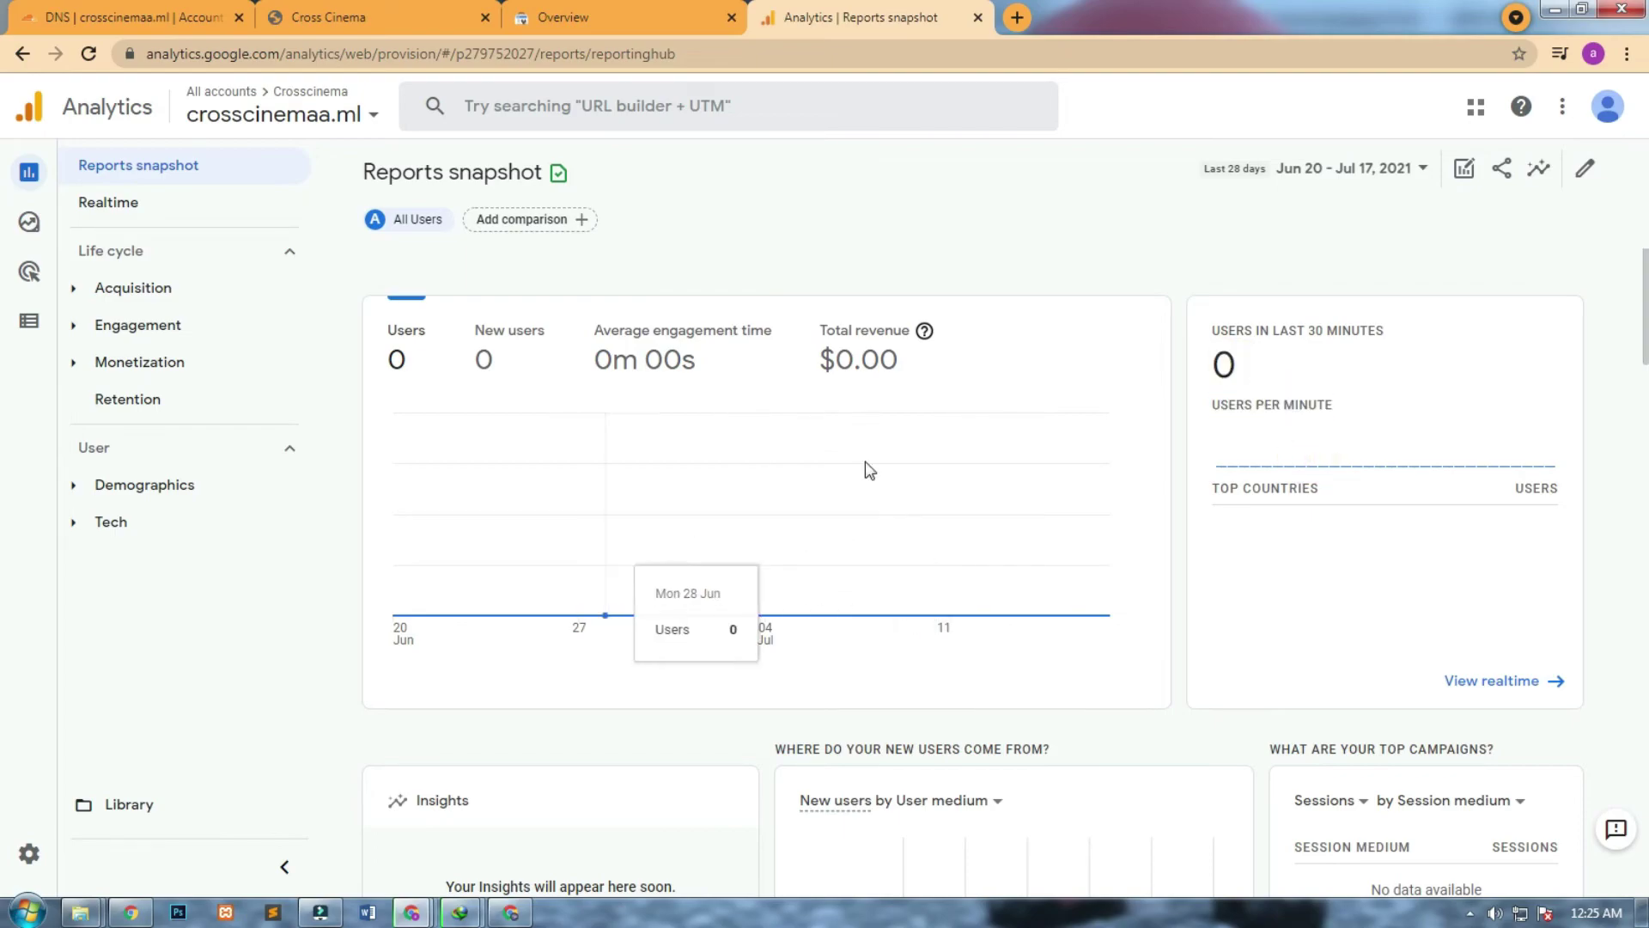
Open and close the account and property picker, then go to the Search Console Overview.
{"action": "mouse_move", "coordinate": [25, 248]}
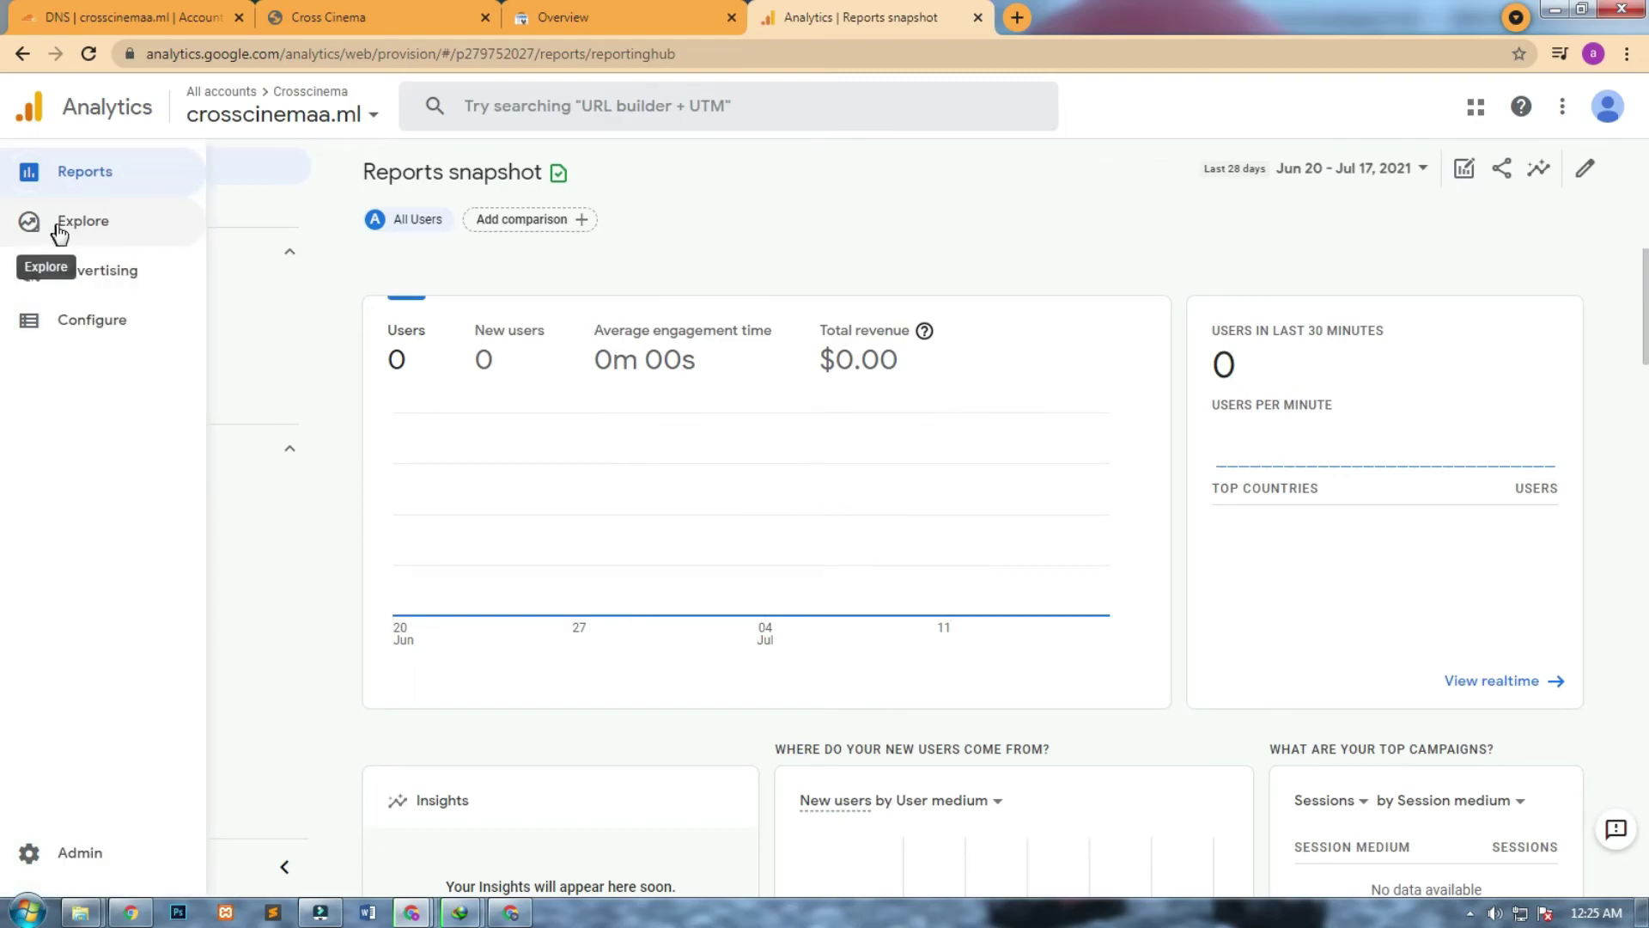
{"action": "left_click", "coordinate": [279, 127]}
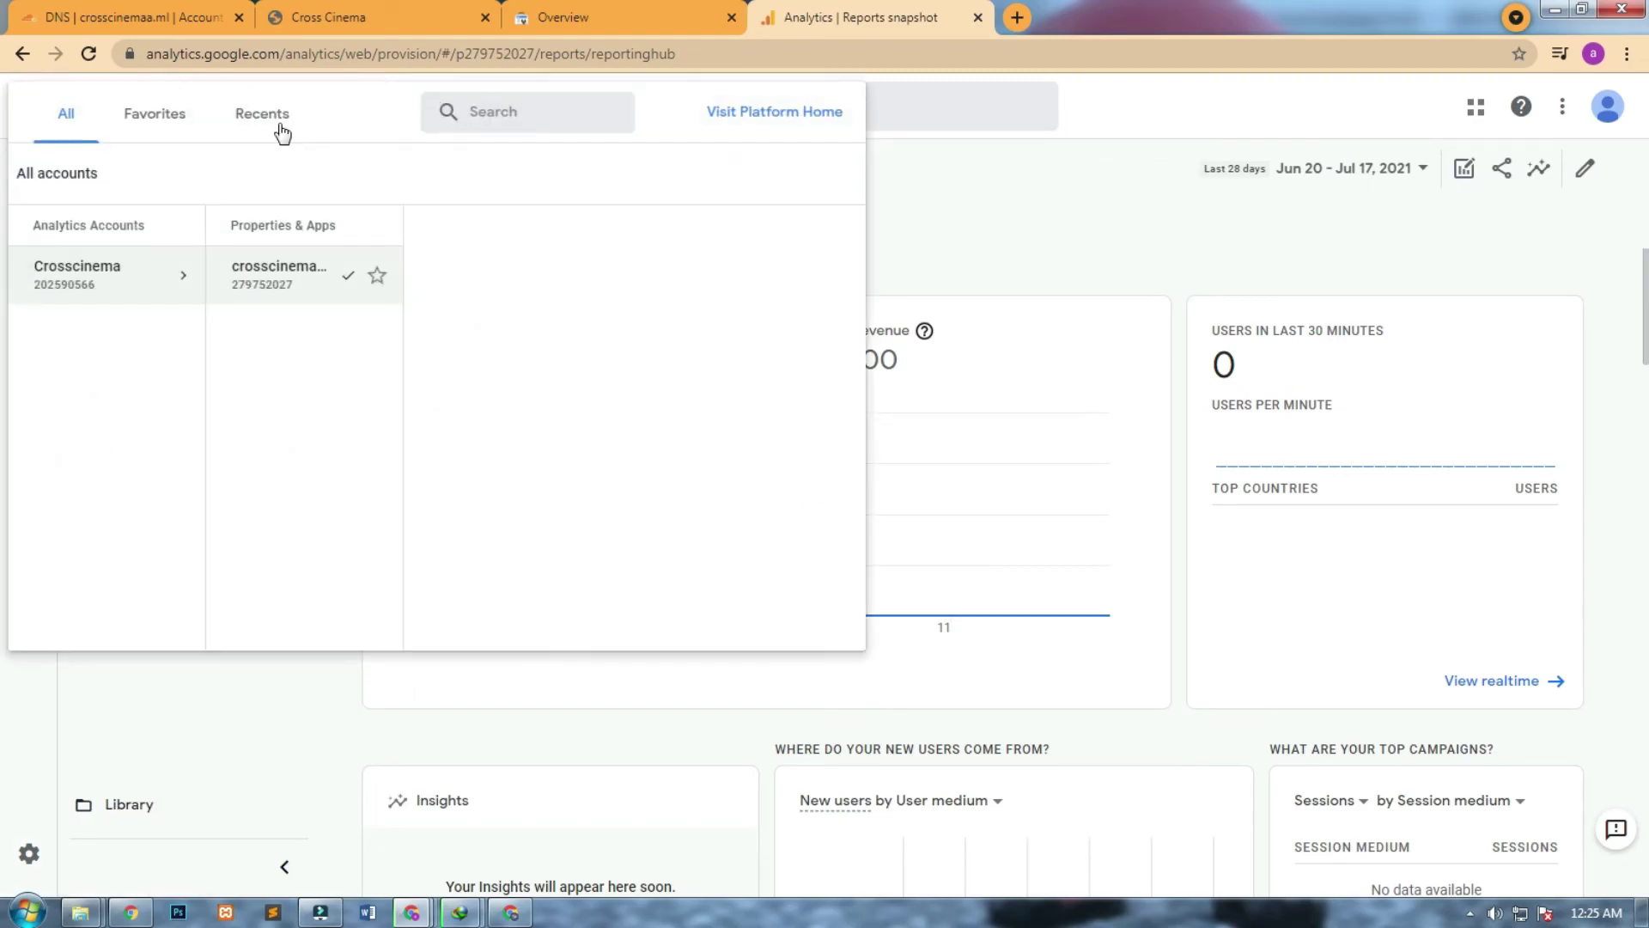
{"action": "left_click", "coordinate": [999, 243]}
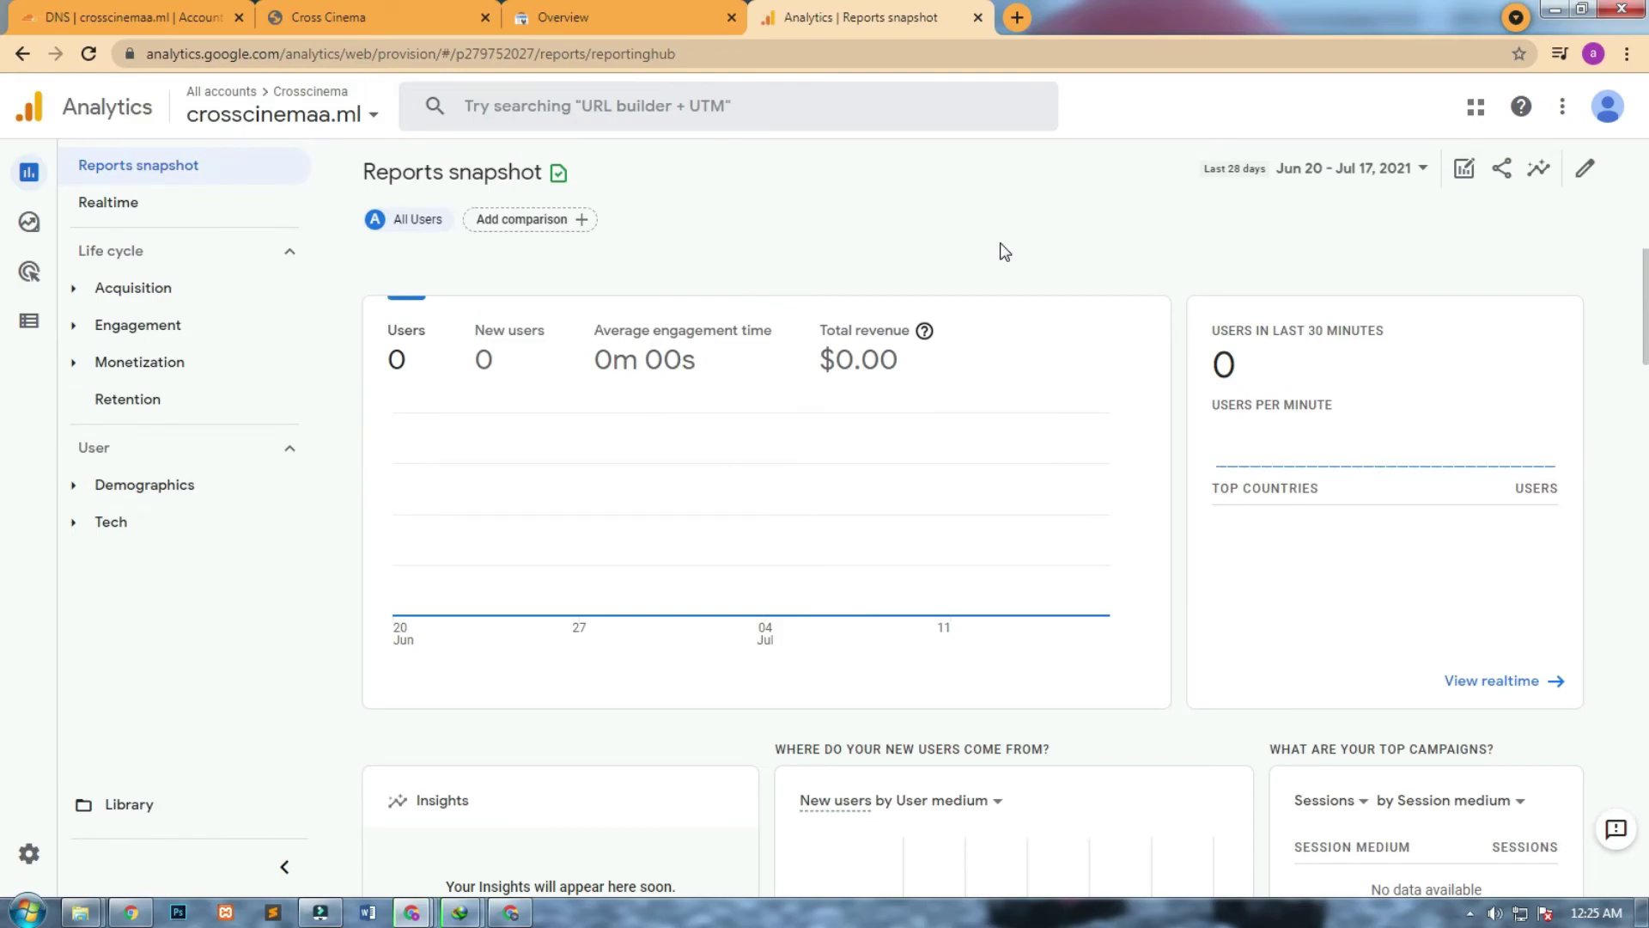
{"action": "left_click", "coordinate": [584, 17]}
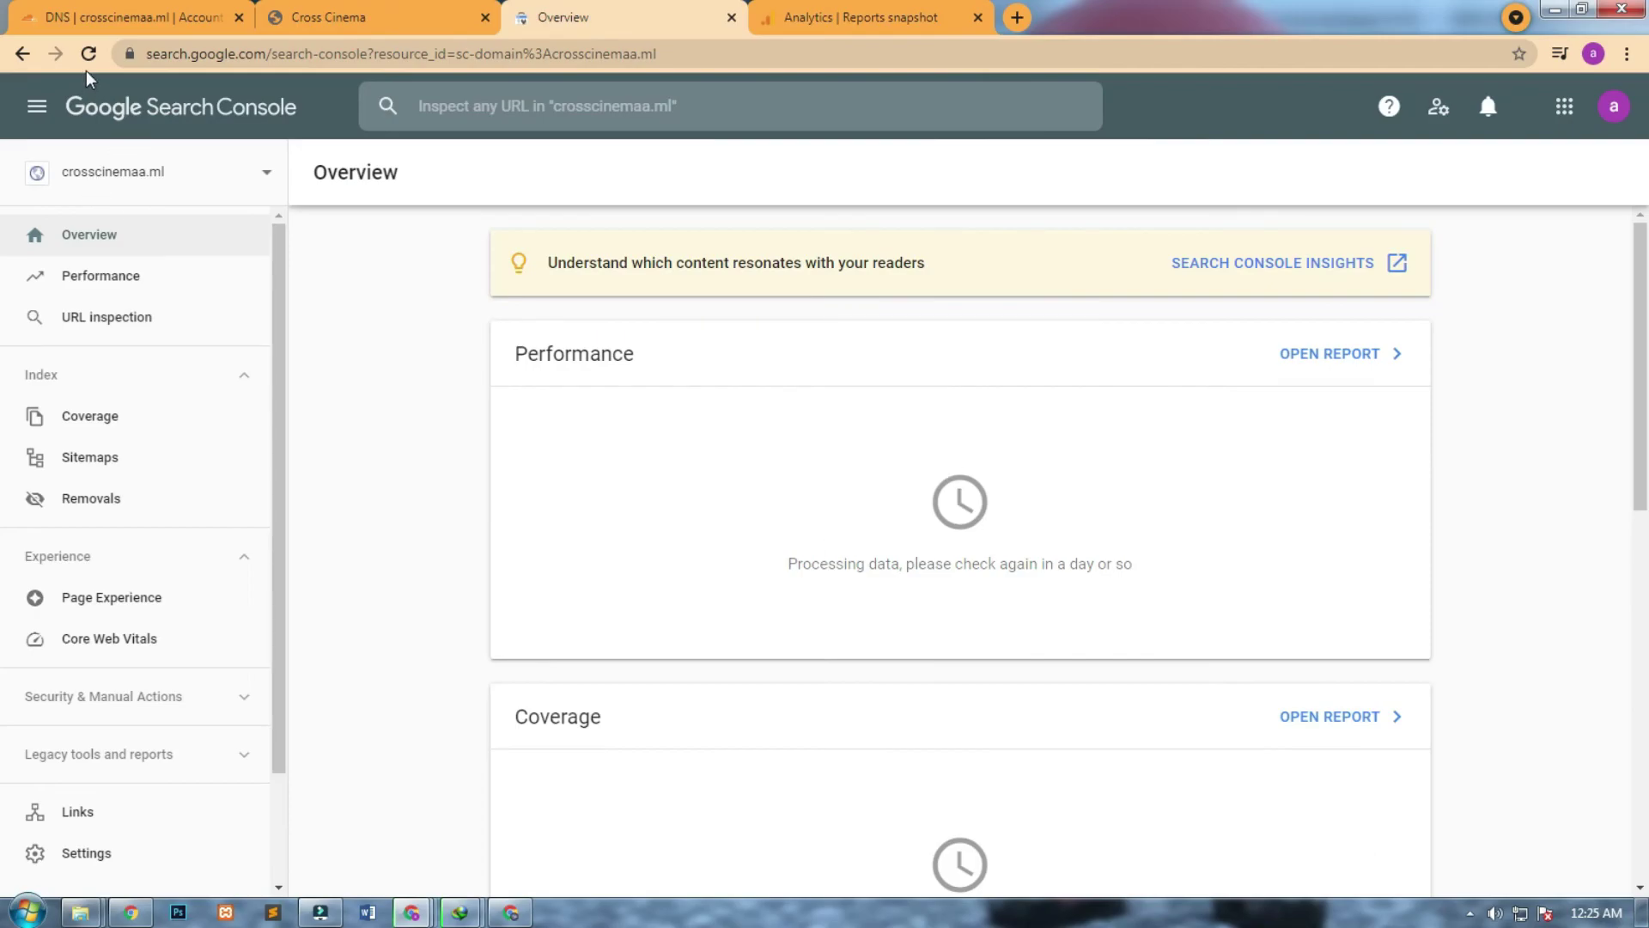
Reload the crosscinemaa.ml Search Console Overview, then go back to the Analytics Reports snapshot.
{"action": "left_click", "coordinate": [86, 55]}
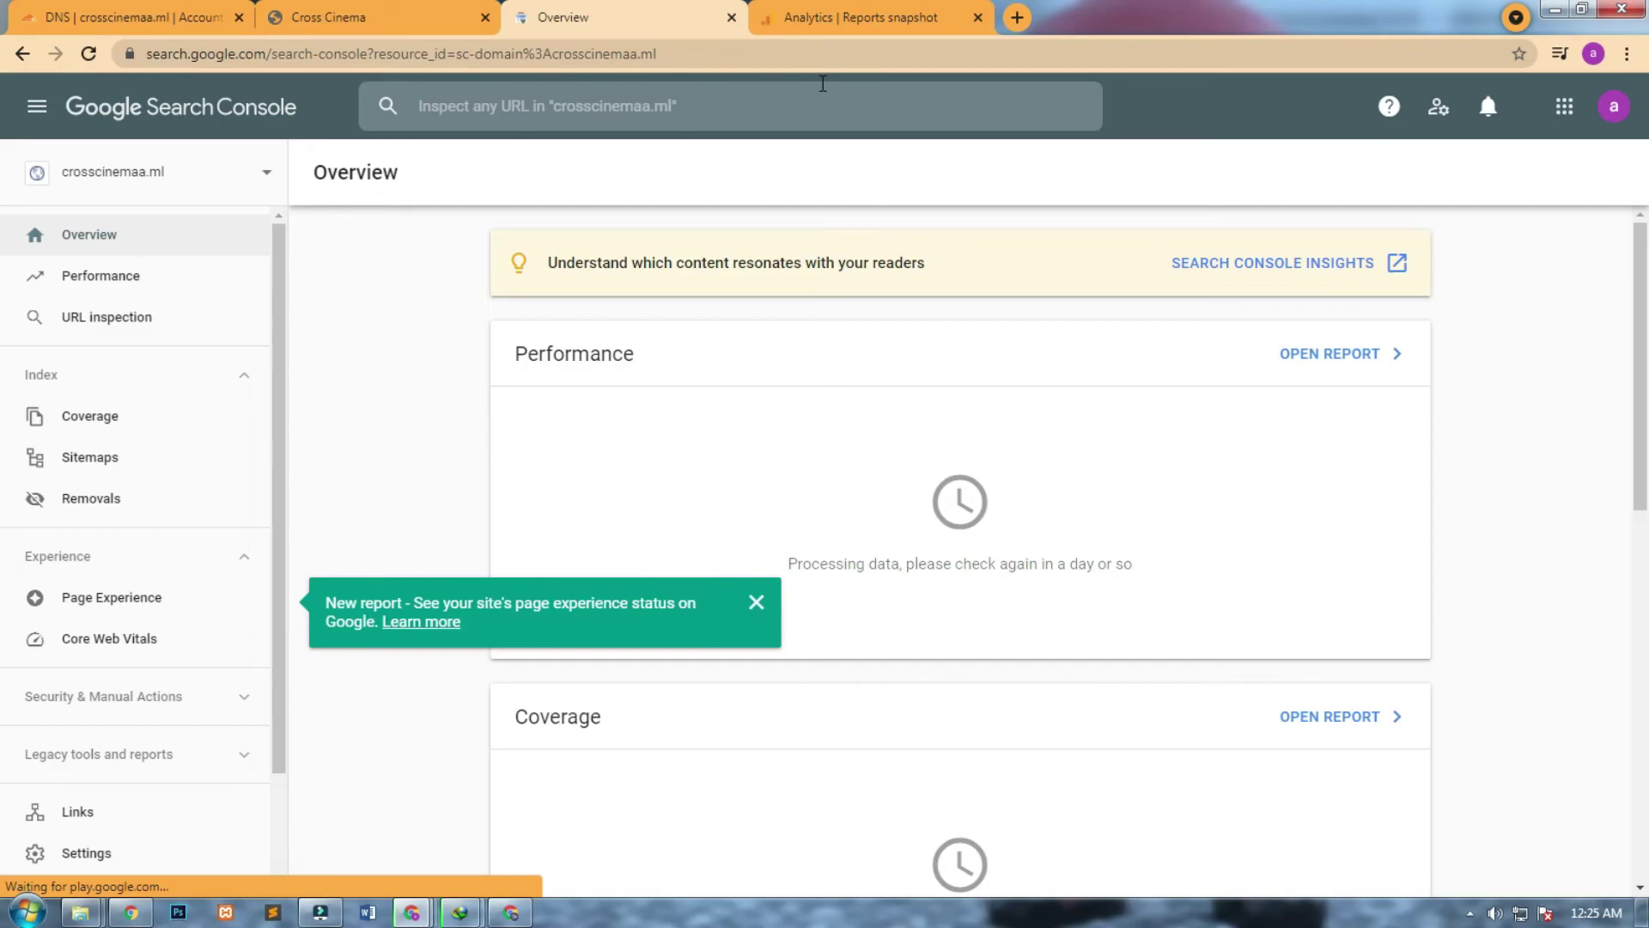
{"action": "left_click", "coordinate": [845, 12]}
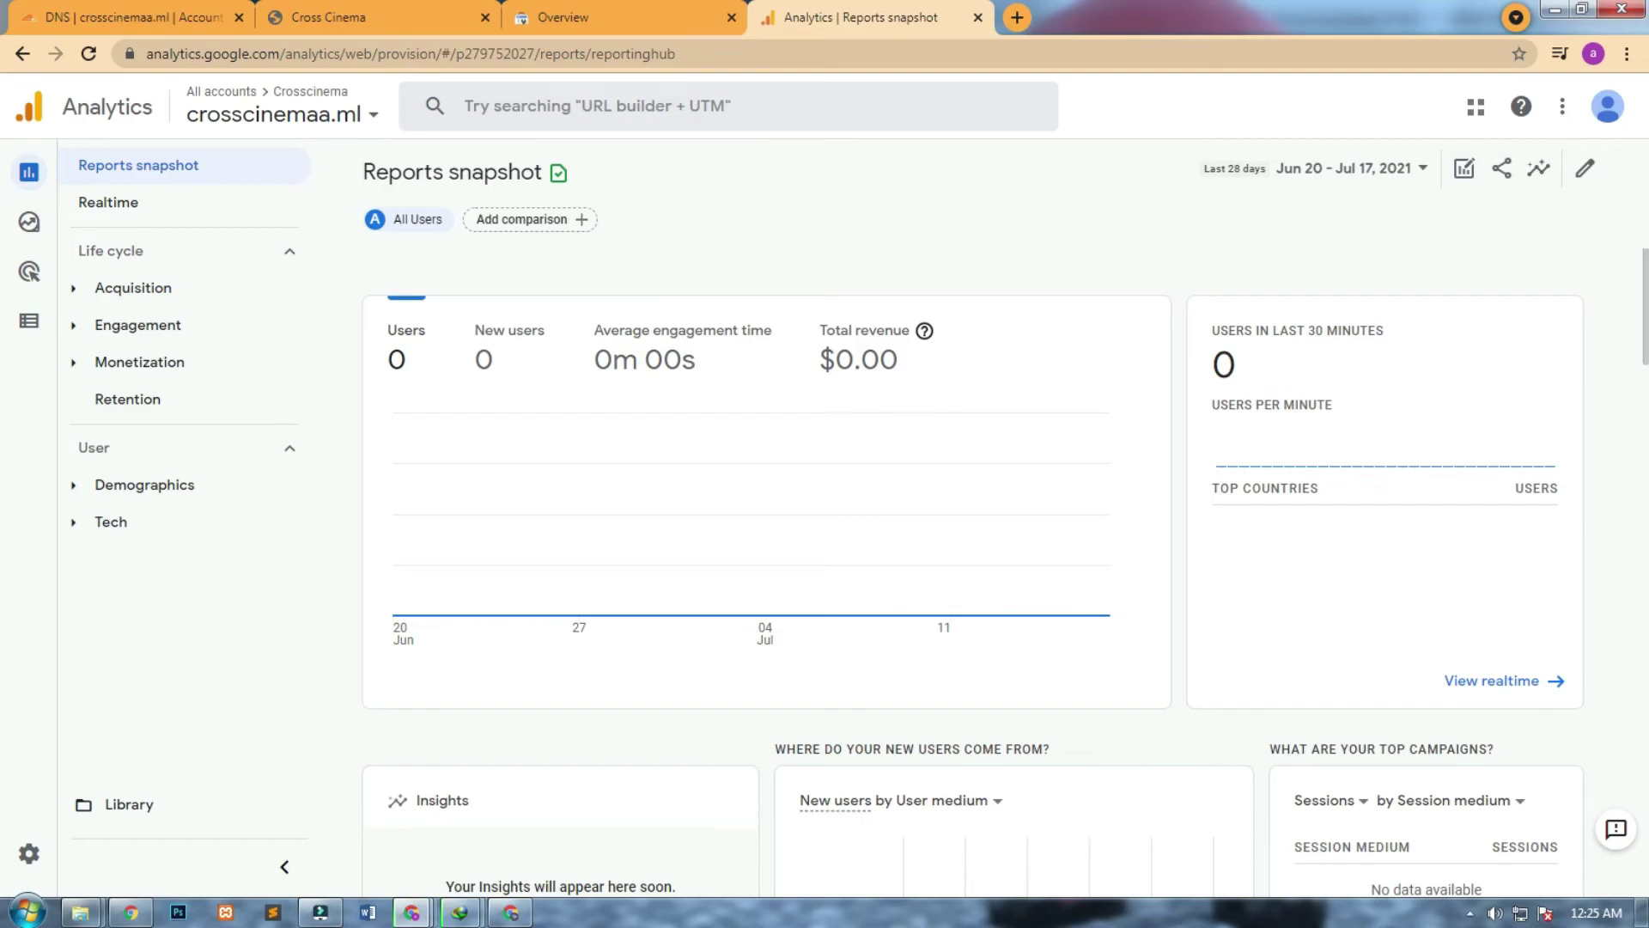
Scroll through the empty Reports snapshot cards and open the Realtime report.
{"action": "scroll", "coordinate": [1644, 322], "scroll_direction": "down", "scroll_amount": 3}
{"action": "scroll", "coordinate": [1644, 322], "scroll_direction": "down", "scroll_amount": 15}
{"action": "scroll", "coordinate": [1568, 725], "scroll_direction": "up", "scroll_amount": 3}
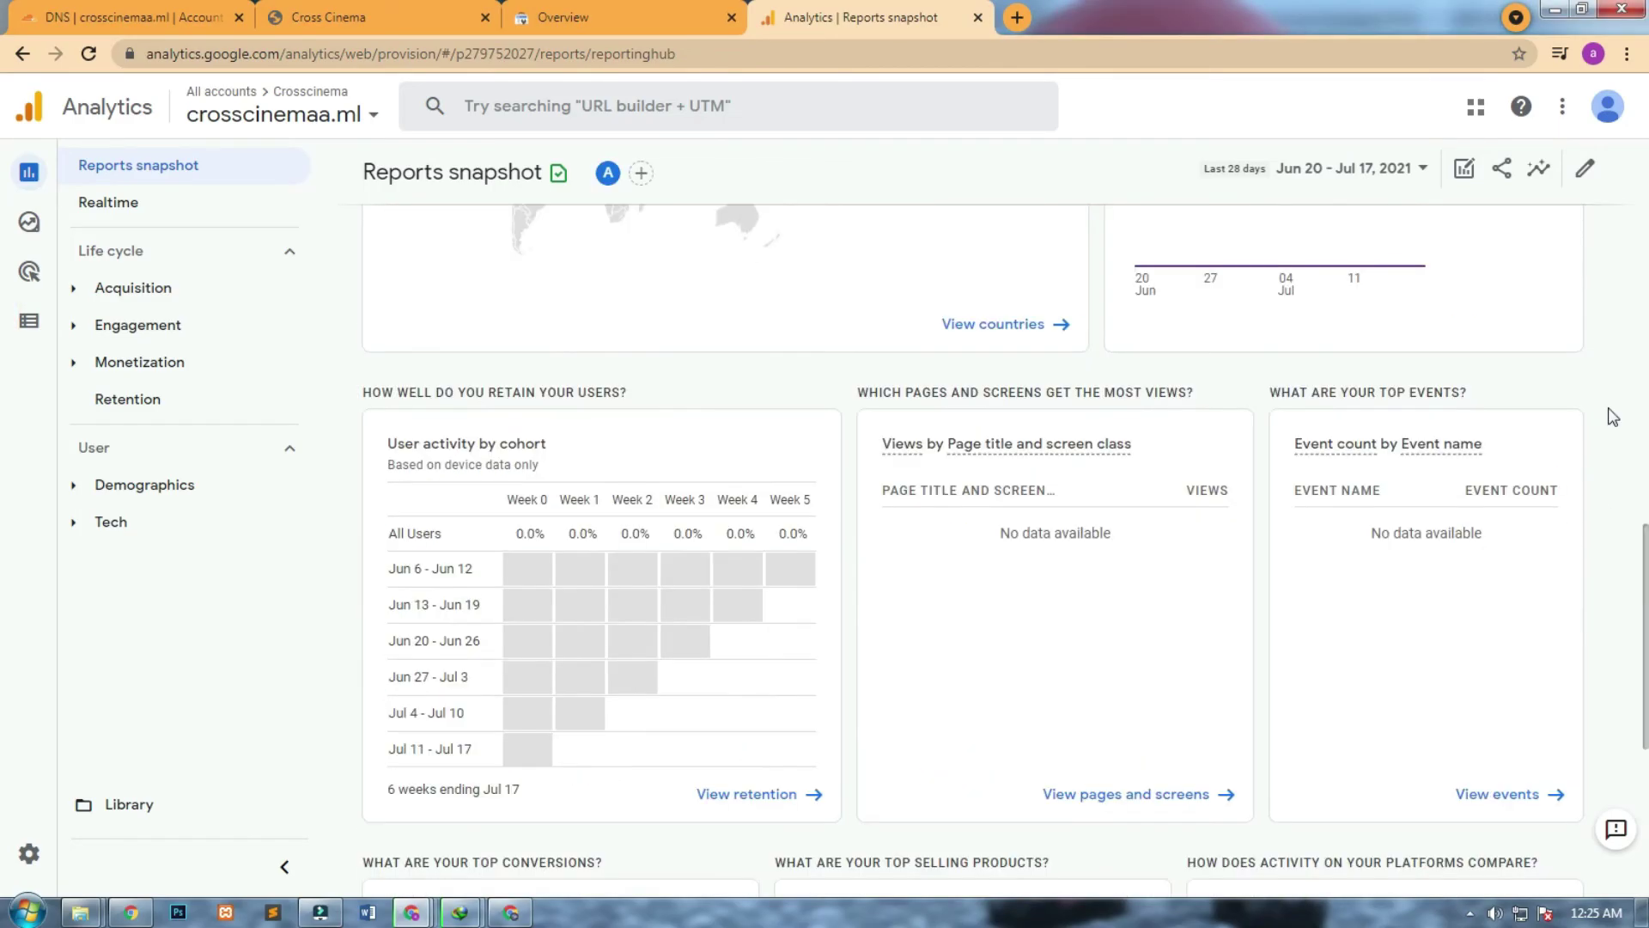
{"action": "scroll", "coordinate": [1623, 294], "scroll_direction": "up", "scroll_amount": 15}
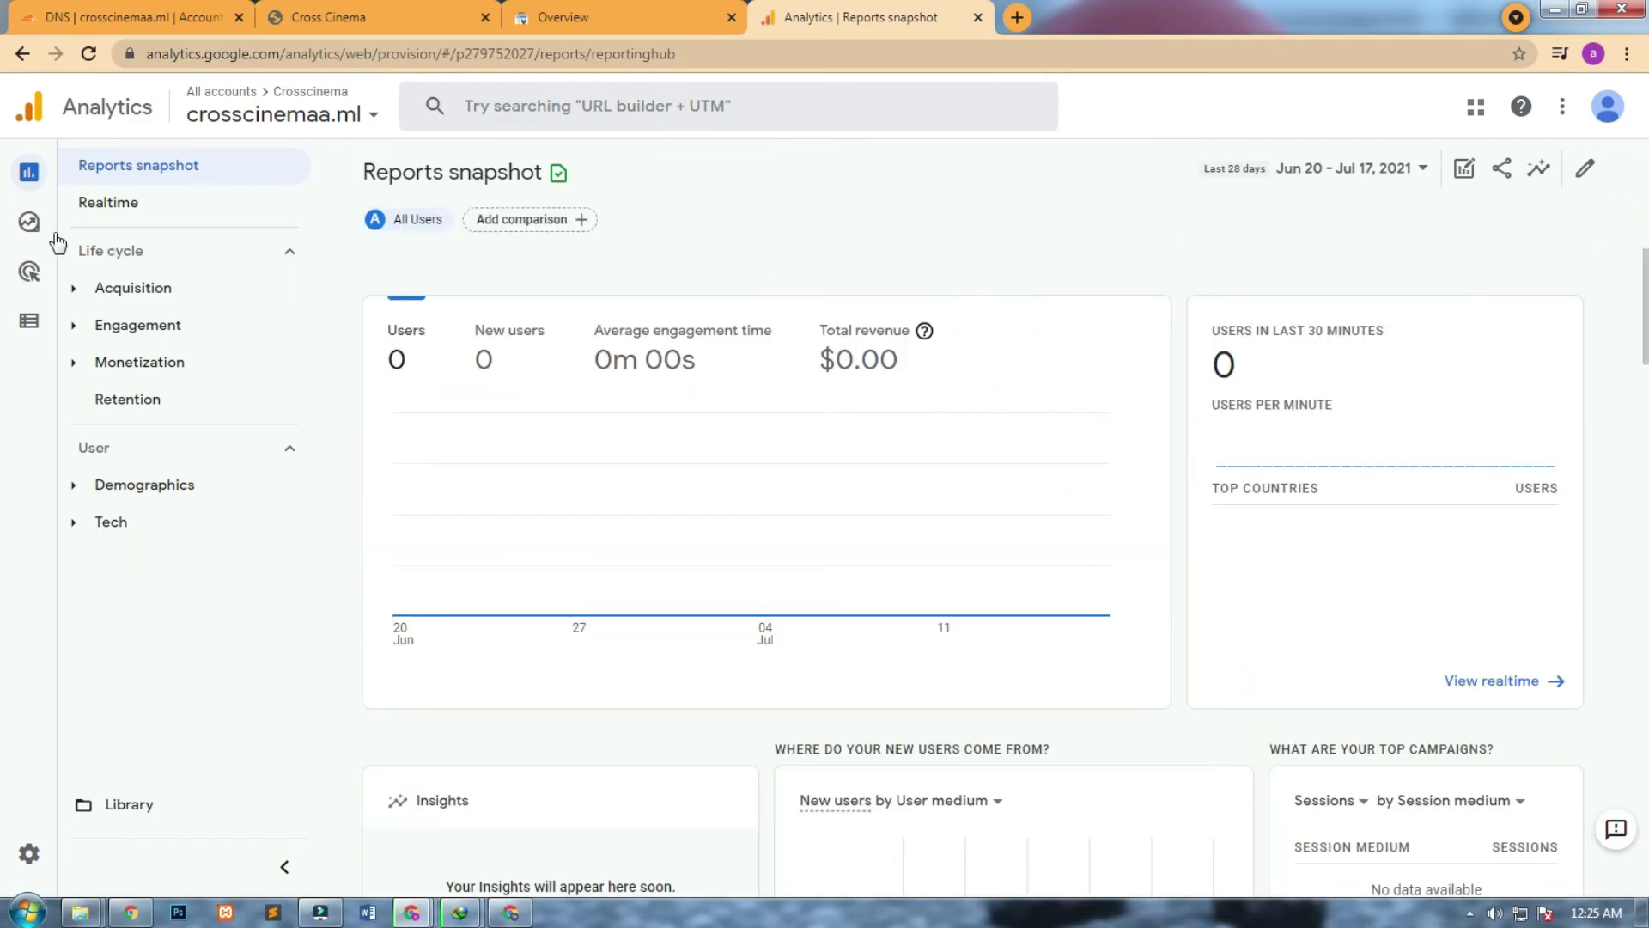
{"action": "left_click", "coordinate": [195, 225]}
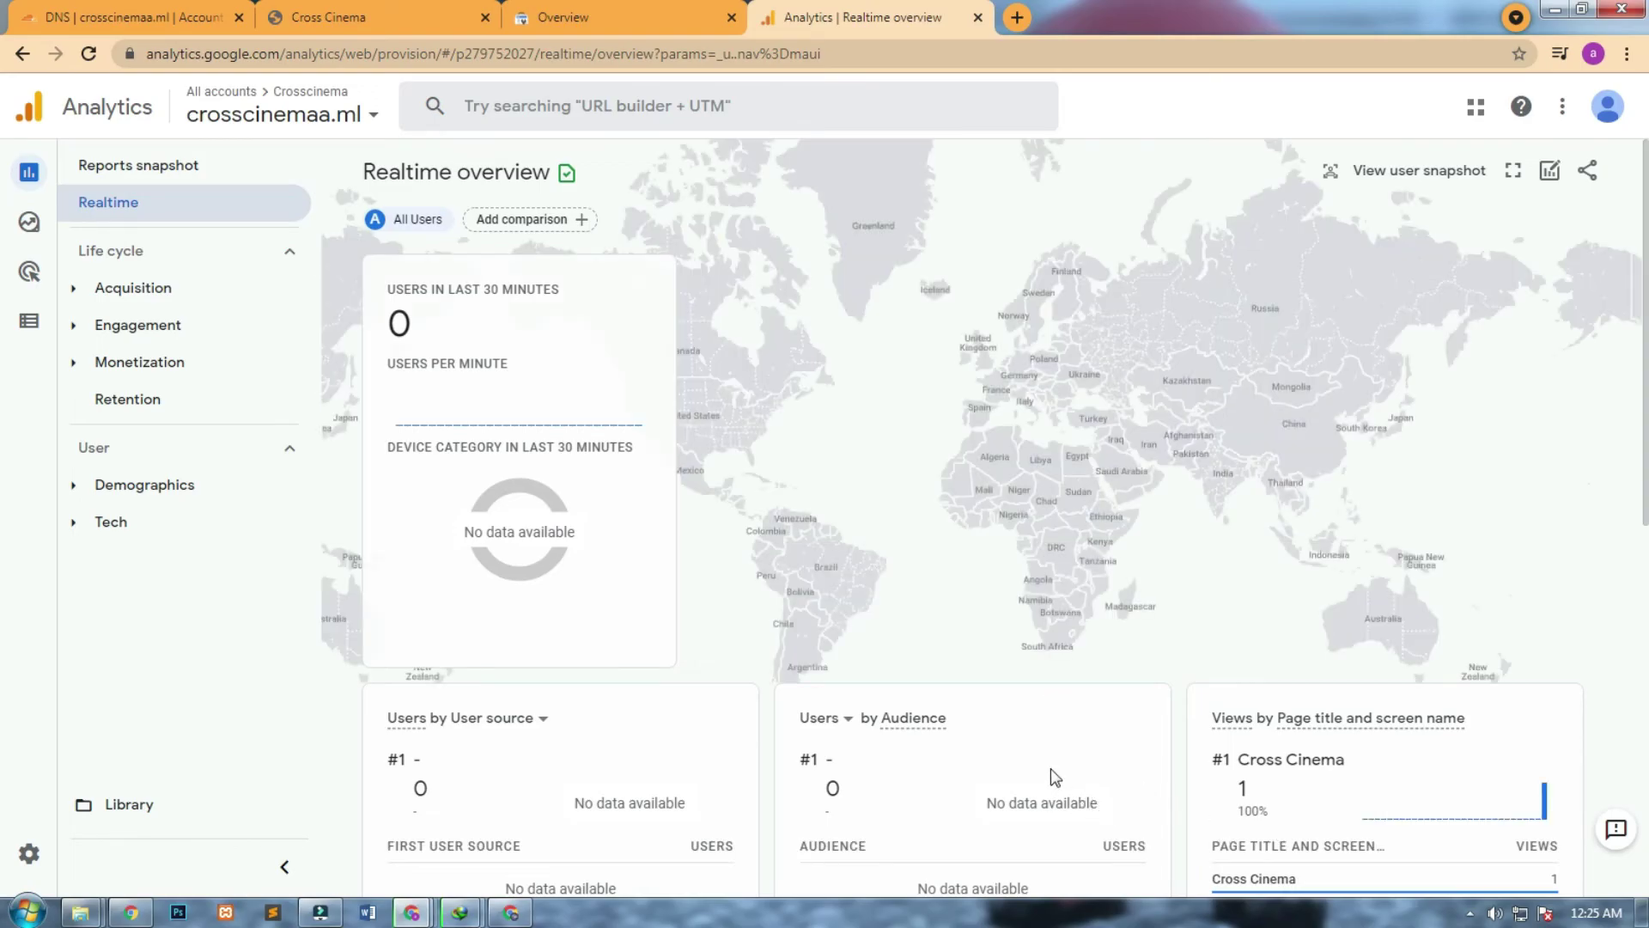
Check the 1 Cross Cinema view and the first_visit, page_view, scroll and session_start events.
{"action": "double_click", "coordinate": [1241, 789]}
{"action": "left_click", "coordinate": [1241, 788]}
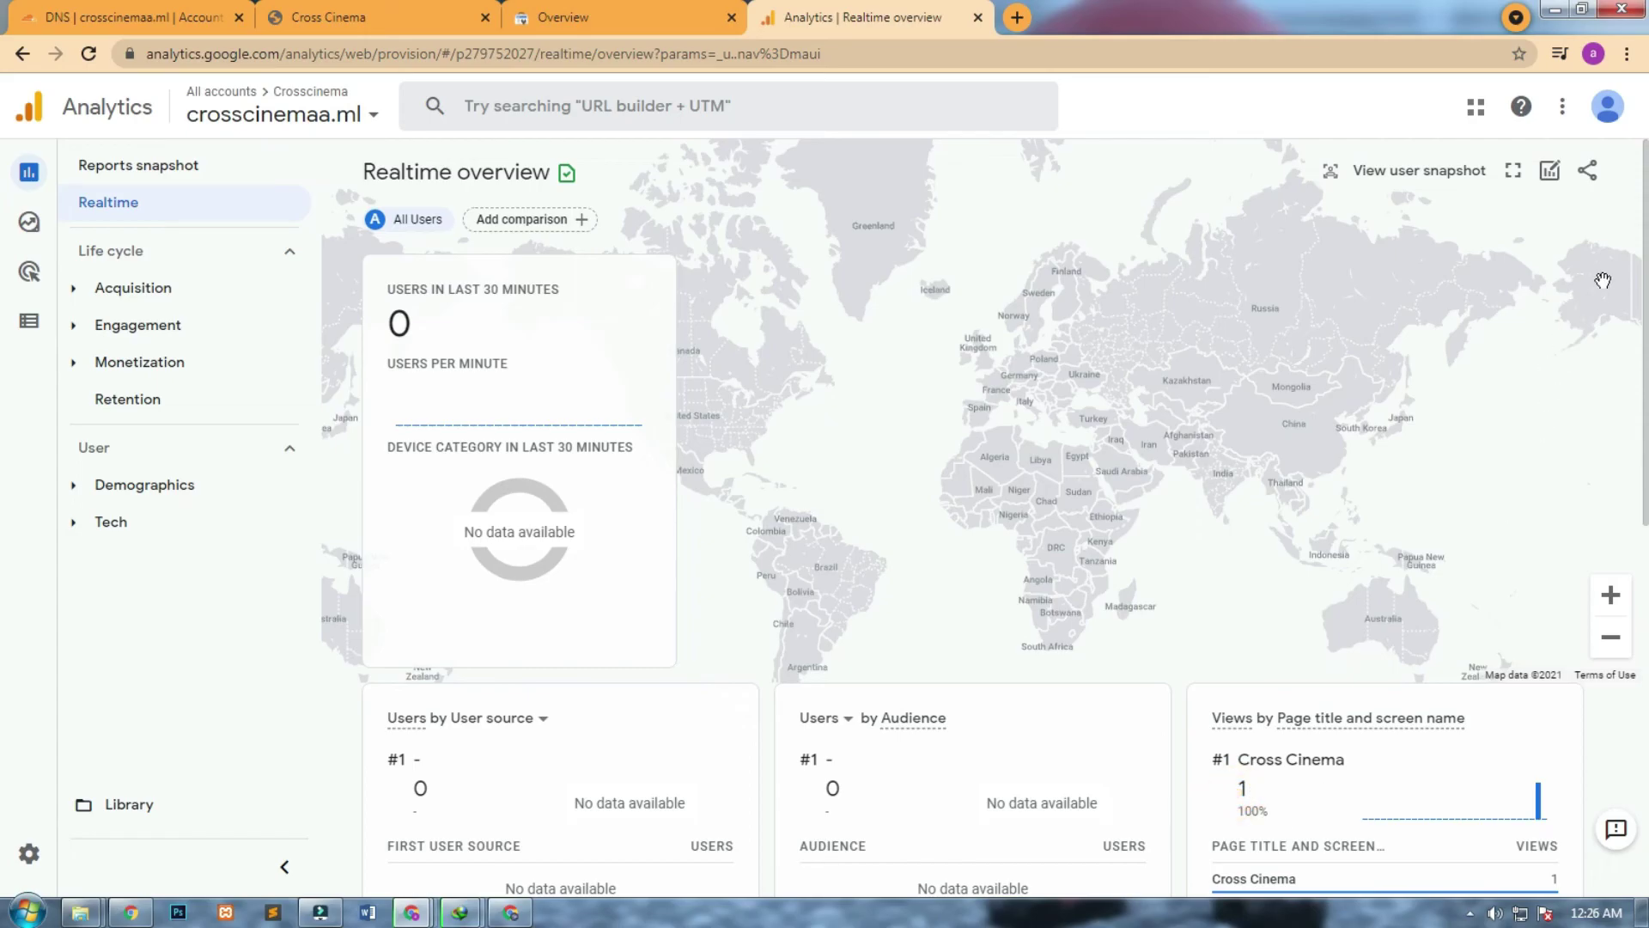
{"action": "scroll", "coordinate": [1604, 567], "scroll_direction": "down", "scroll_amount": 6}
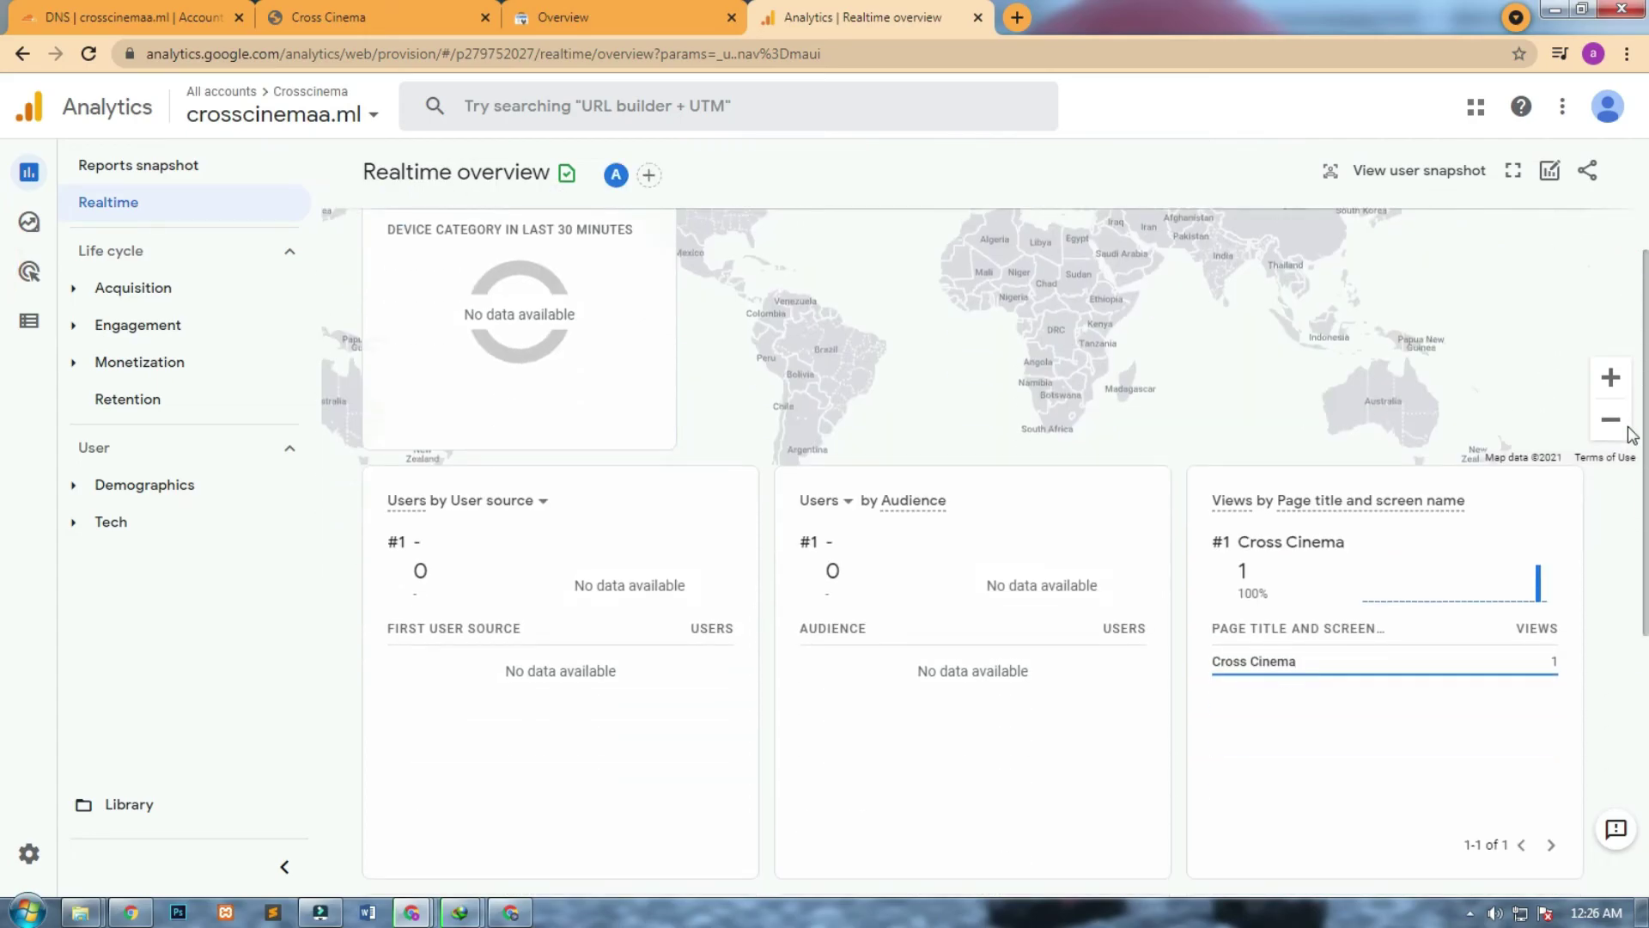
{"action": "scroll", "coordinate": [1599, 575], "scroll_direction": "down", "scroll_amount": 2}
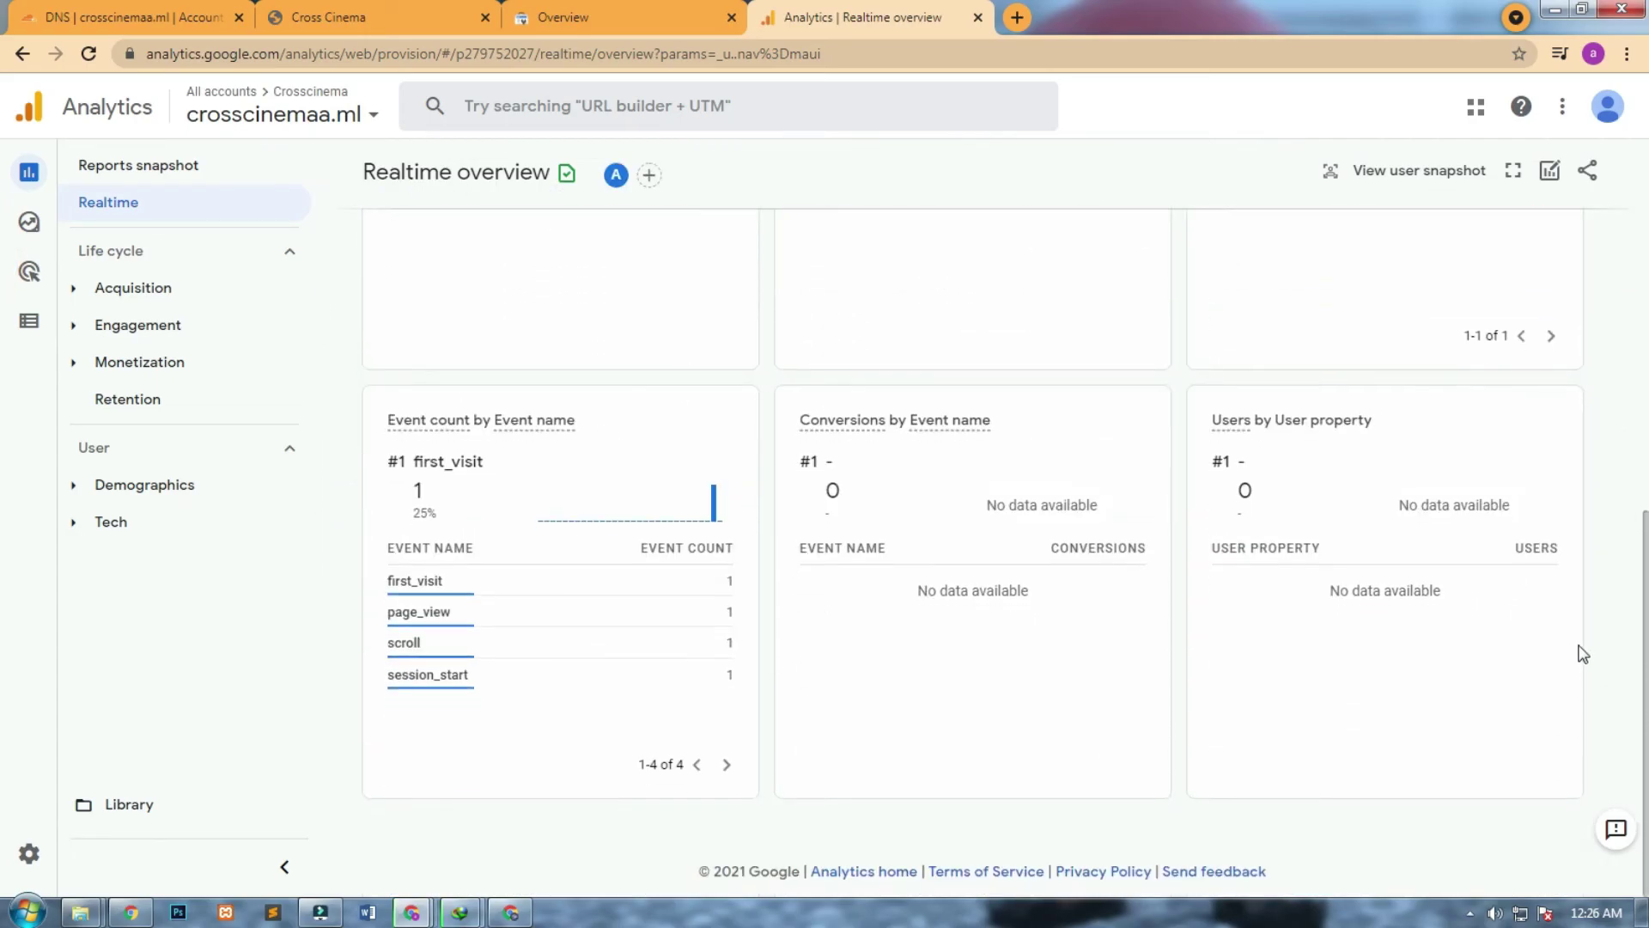
{"action": "scroll", "coordinate": [1596, 523], "scroll_direction": "up", "scroll_amount": 3}
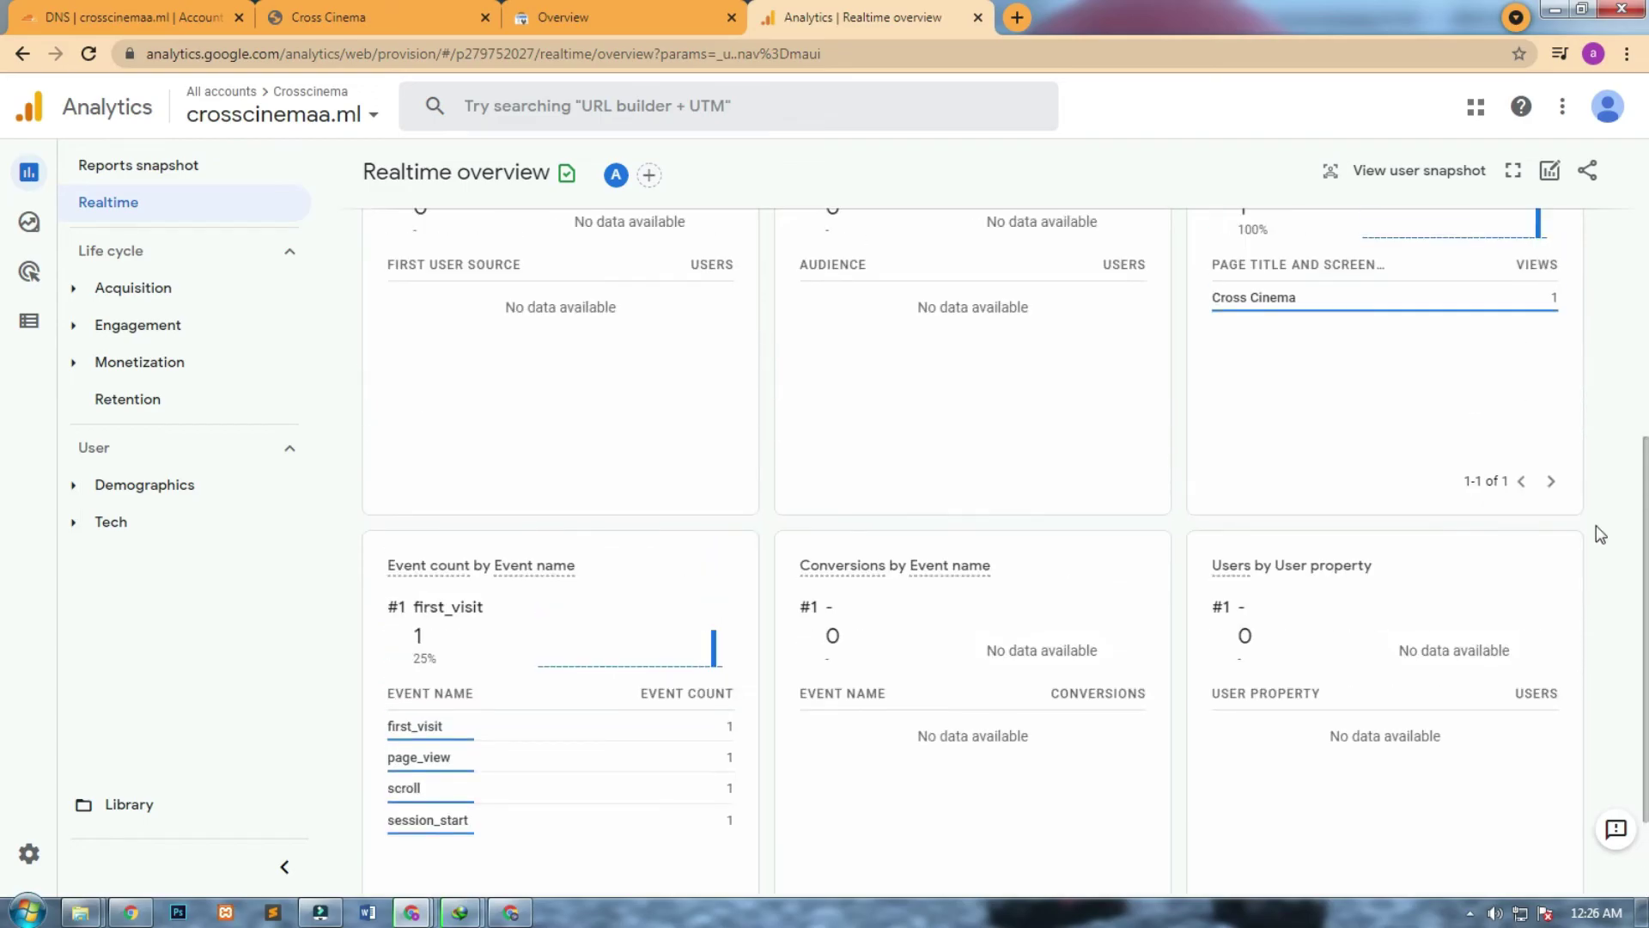
{"action": "scroll", "coordinate": [1602, 481], "scroll_direction": "up", "scroll_amount": 1}
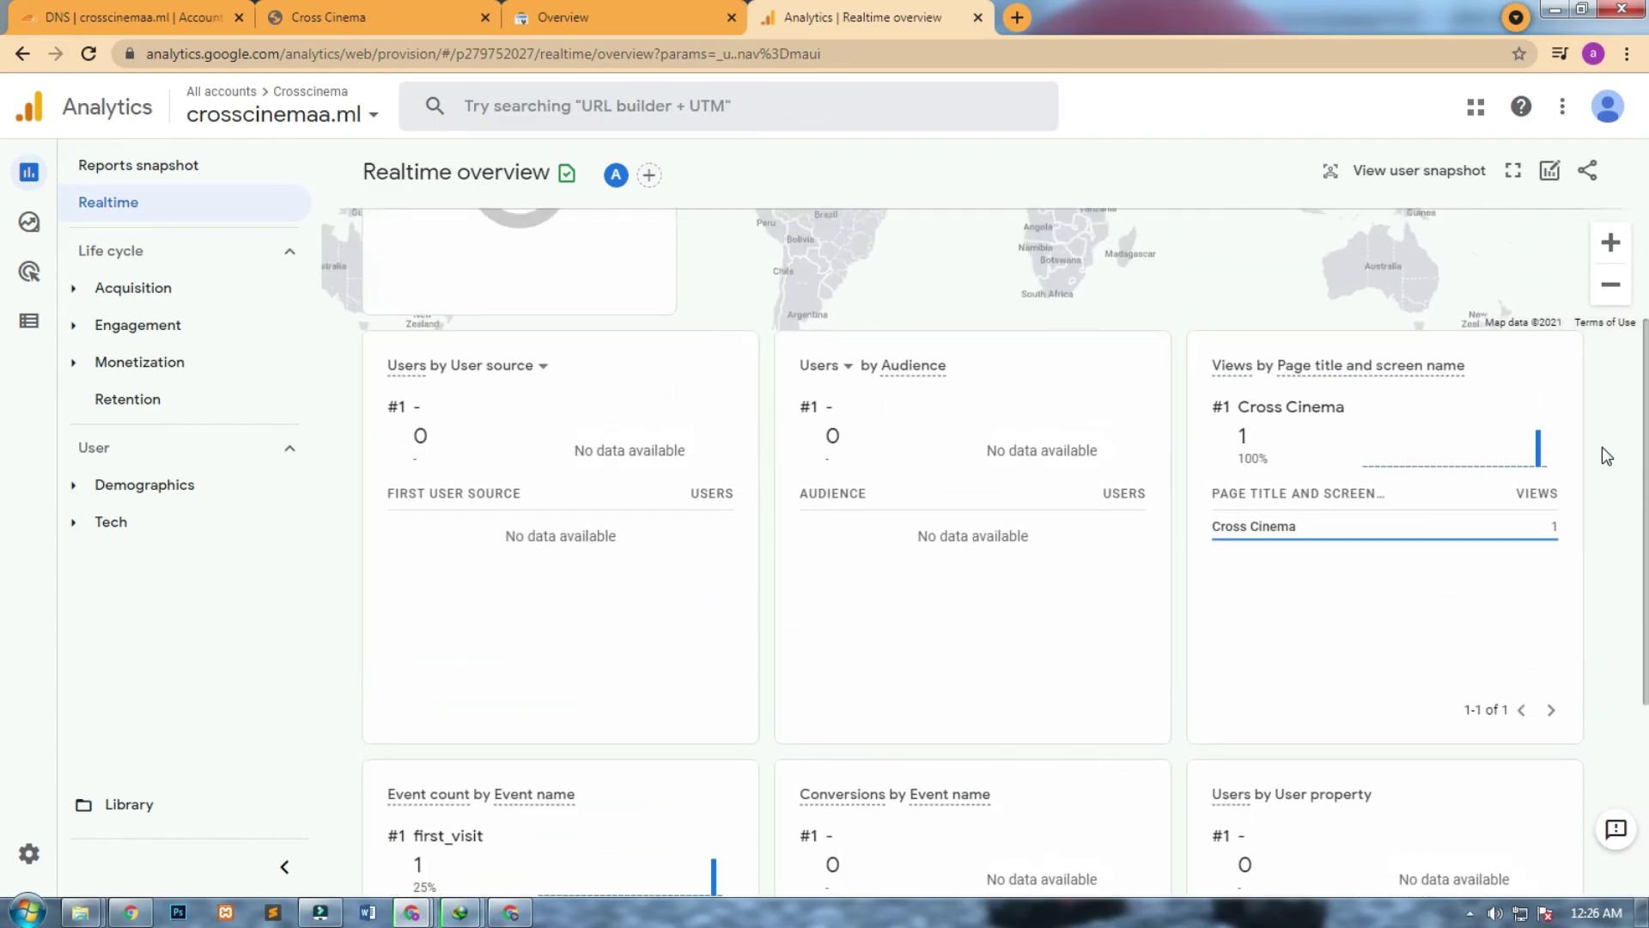
{"action": "scroll", "coordinate": [1599, 386], "scroll_direction": "up", "scroll_amount": 4}
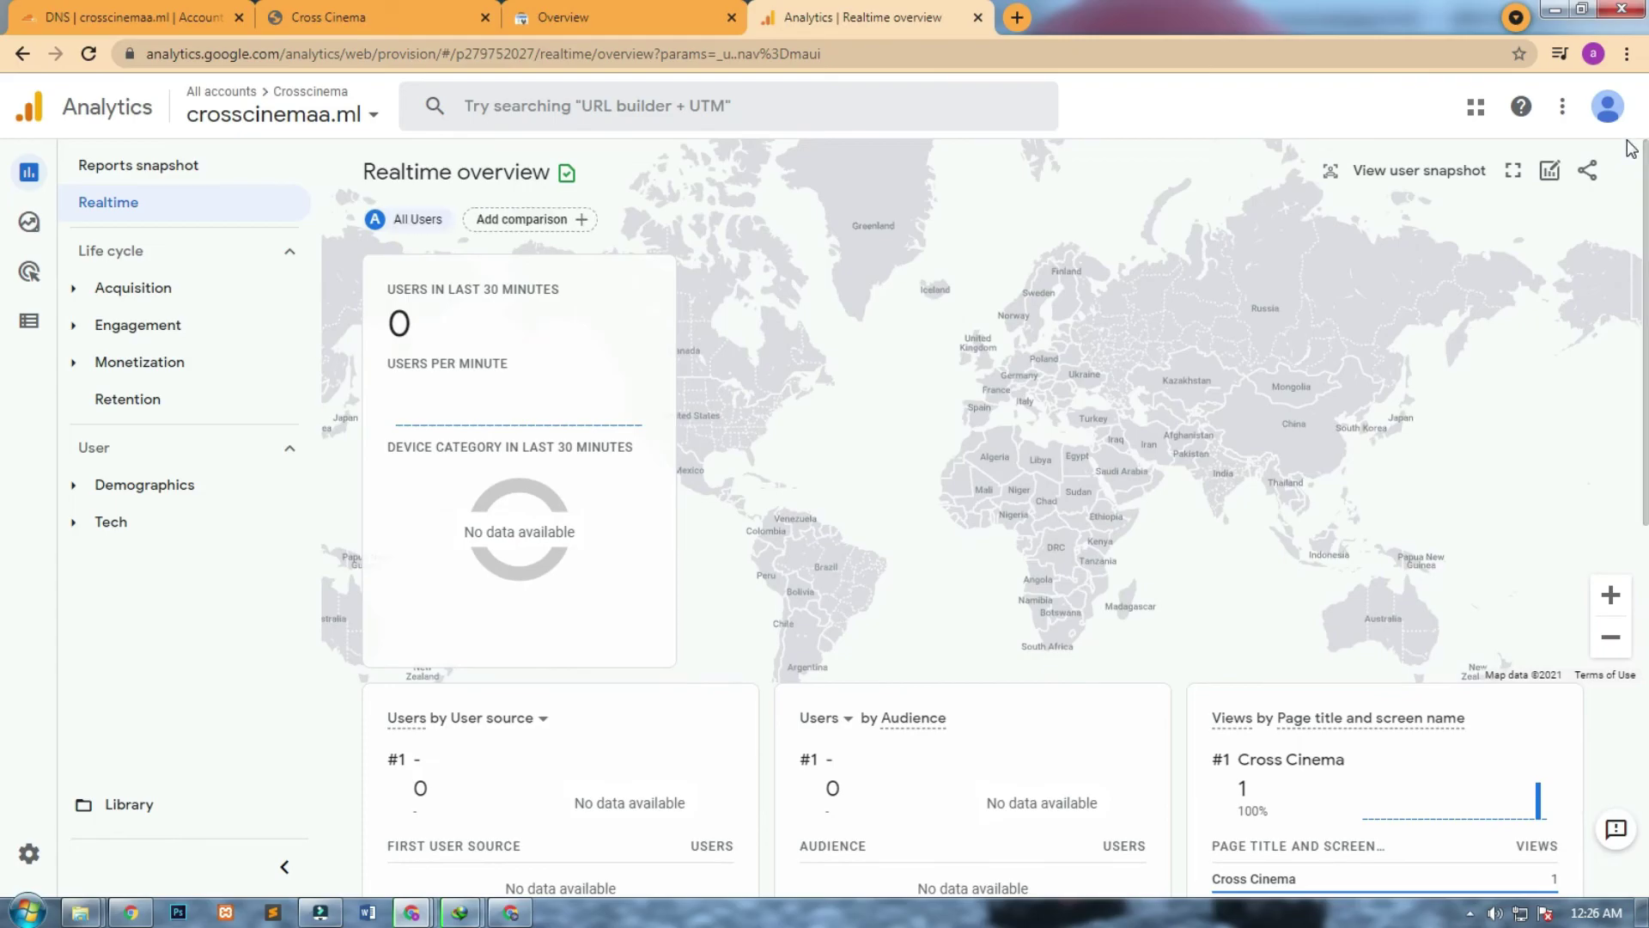
{"action": "left_click", "coordinate": [262, 168]}
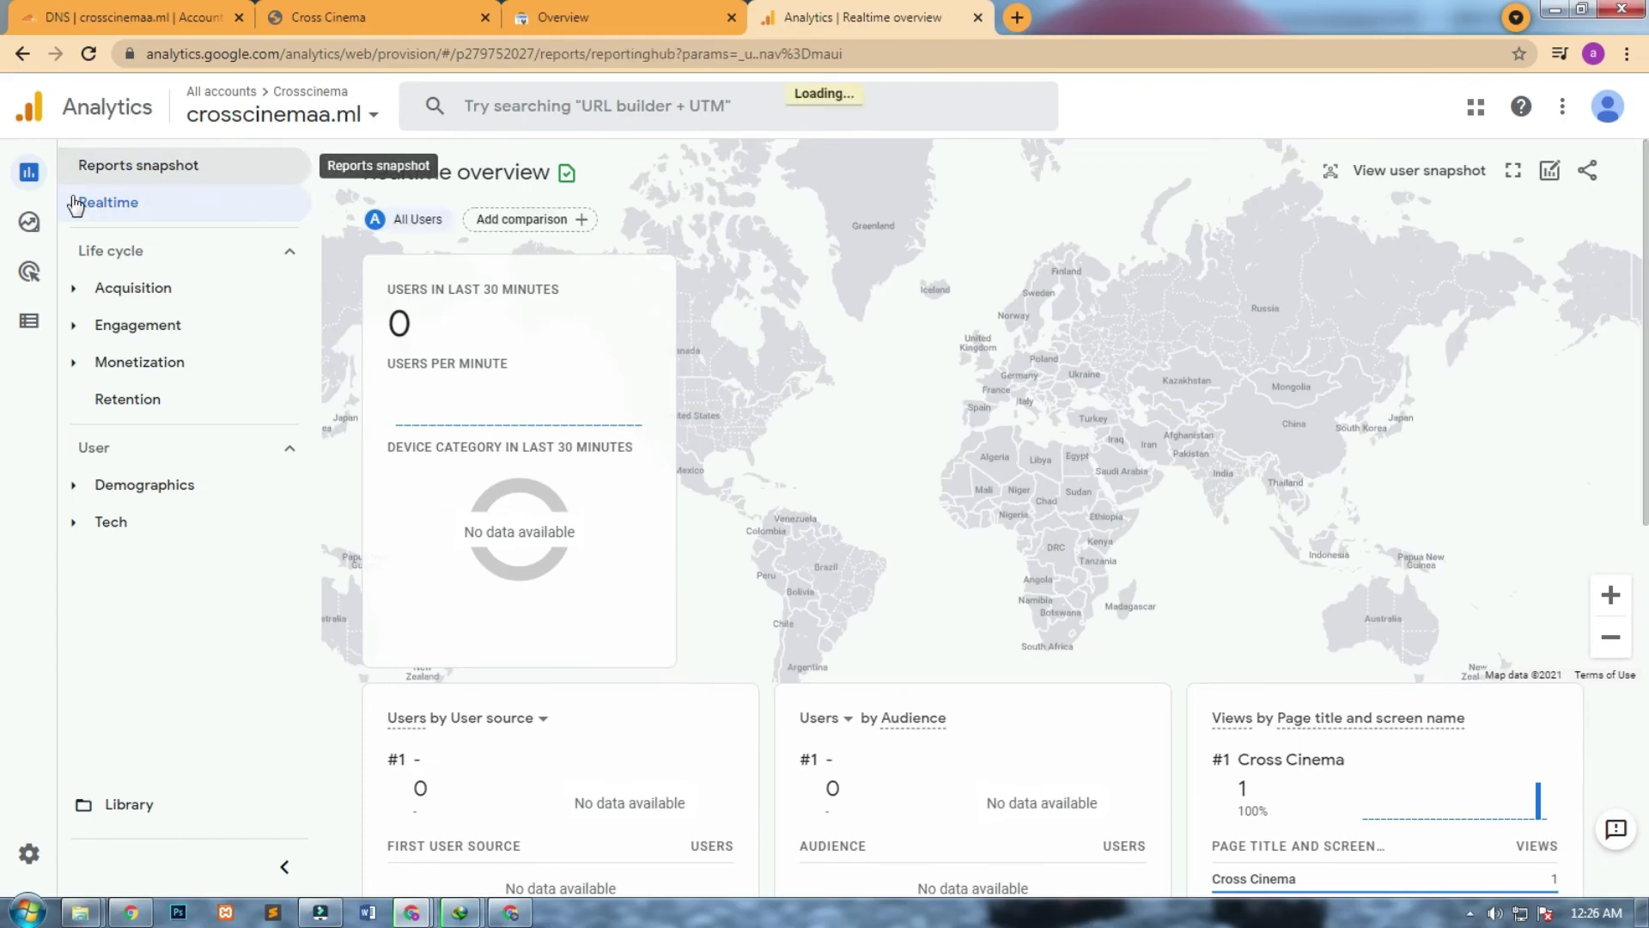
{"action": "left_click", "coordinate": [107, 101]}
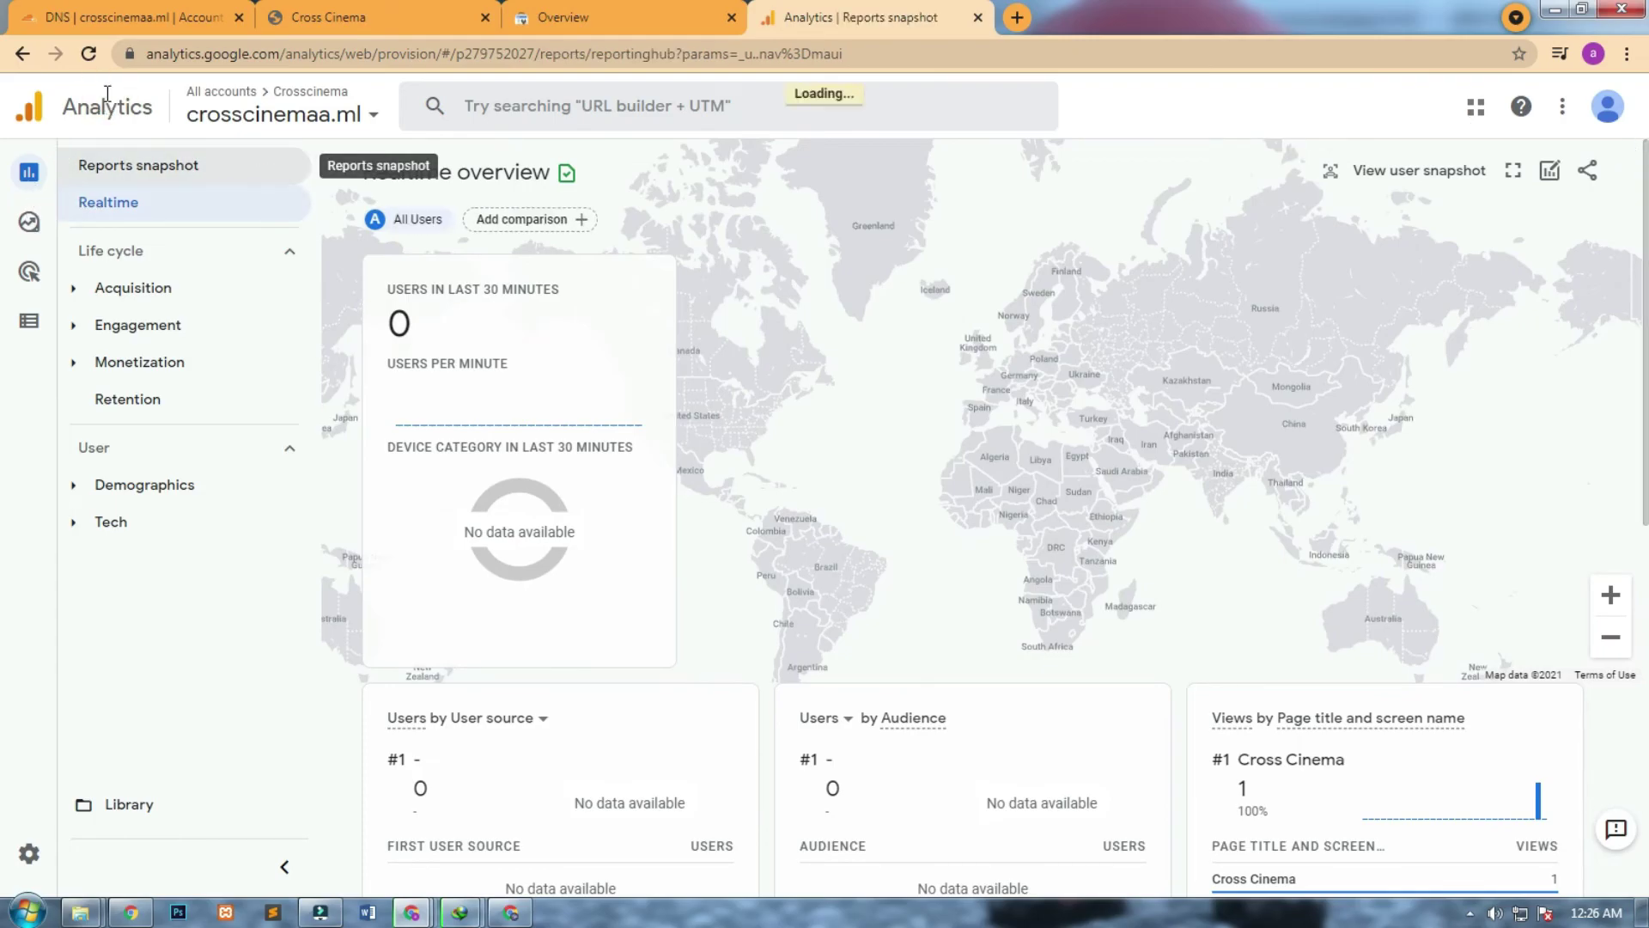